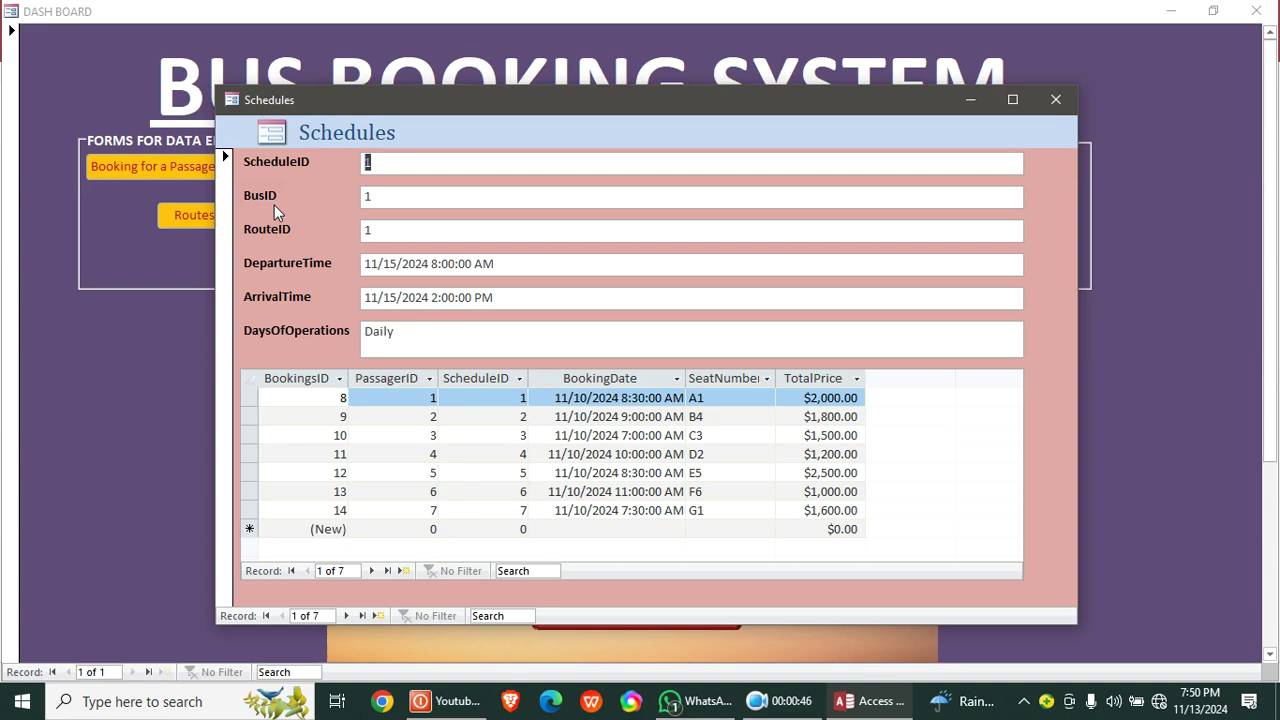
- Close the Schedules form and open the booking record of one passenger by entering the passenger ID
{"action": "left_click", "coordinate": [1068, 104]}
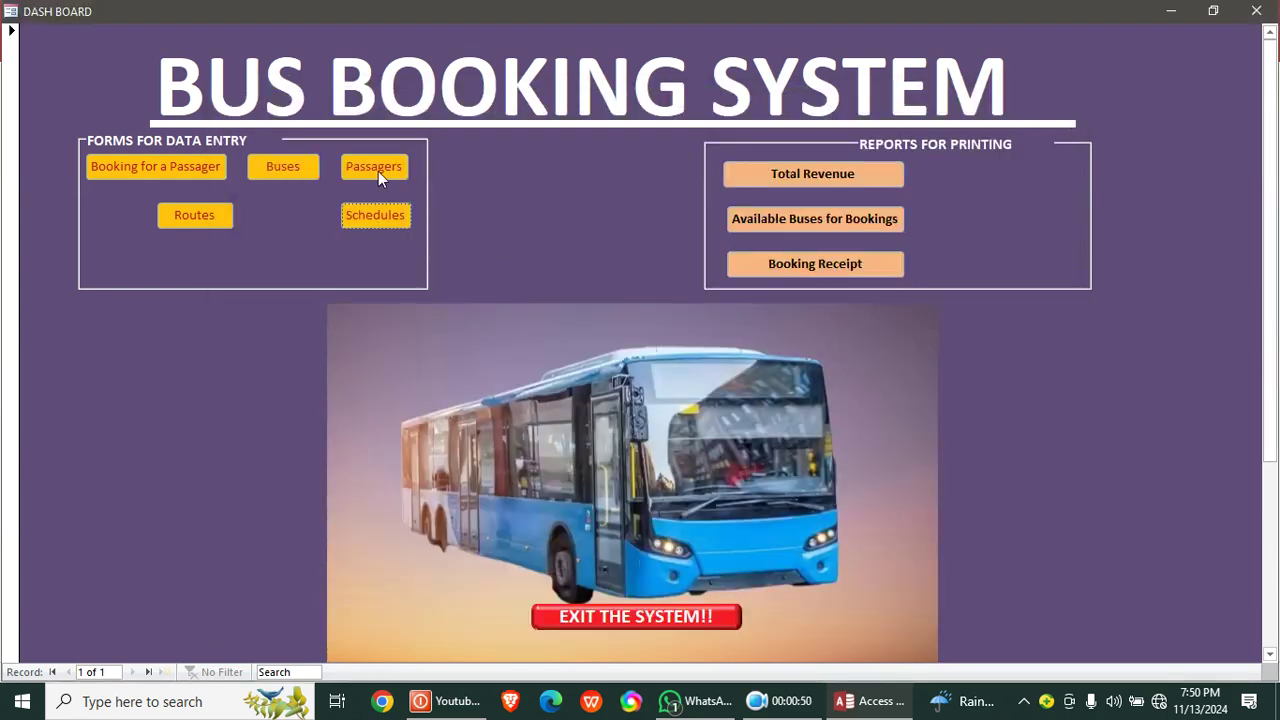
{"action": "left_click", "coordinate": [145, 166]}
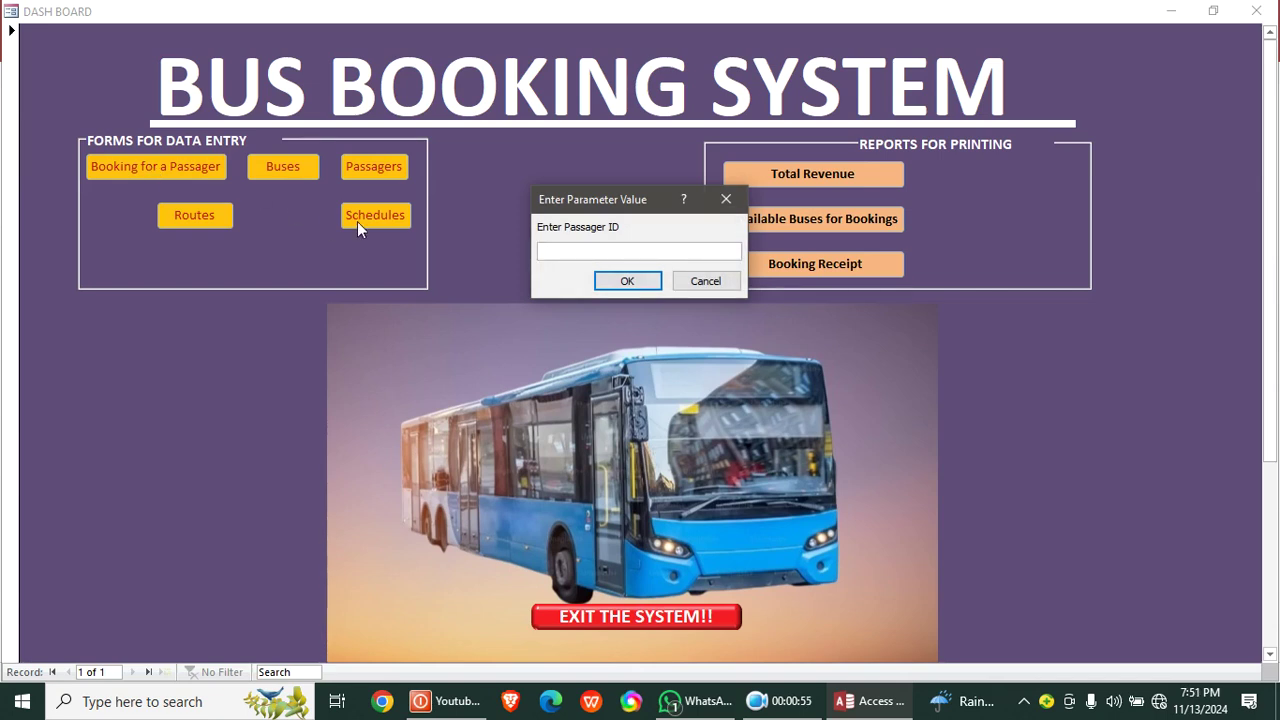
{"action": "type", "text": "4"}
{"action": "key", "text": "Return"}
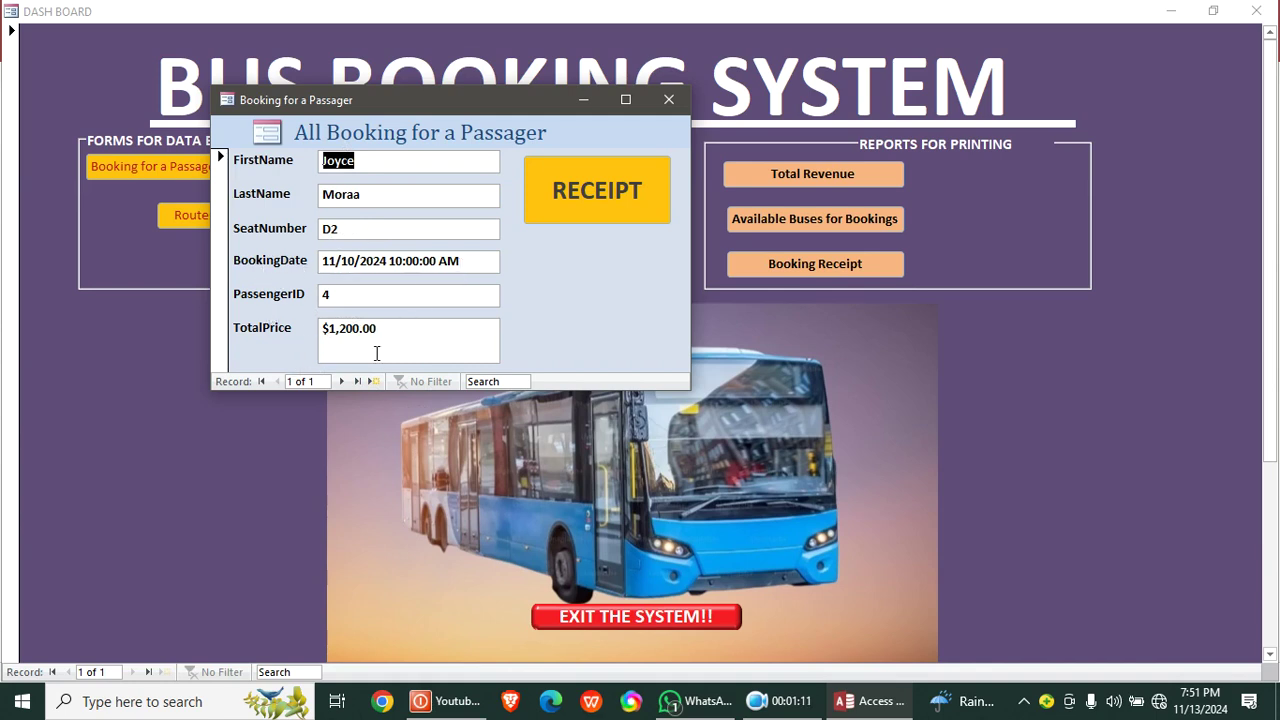
- Generate the receipt from the open passenger booking using the same passenger ID, and close it after viewing
{"action": "left_click", "coordinate": [625, 207]}
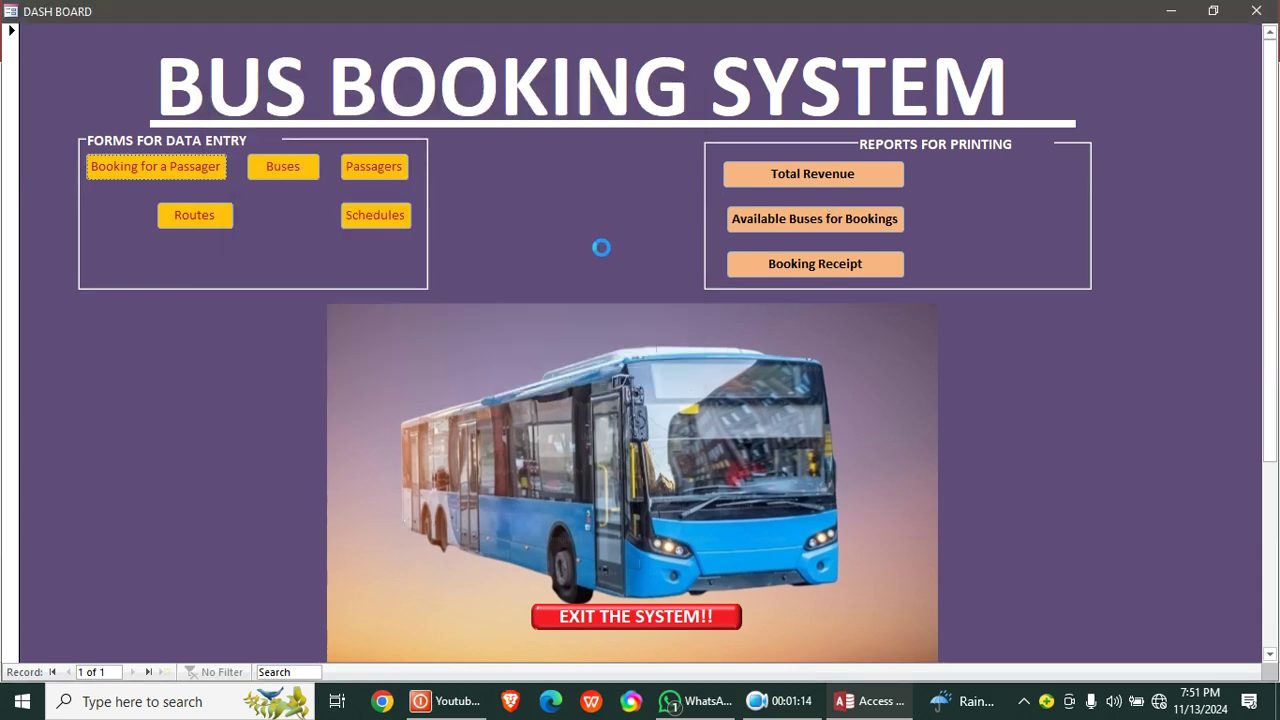
{"action": "type", "text": "4"}
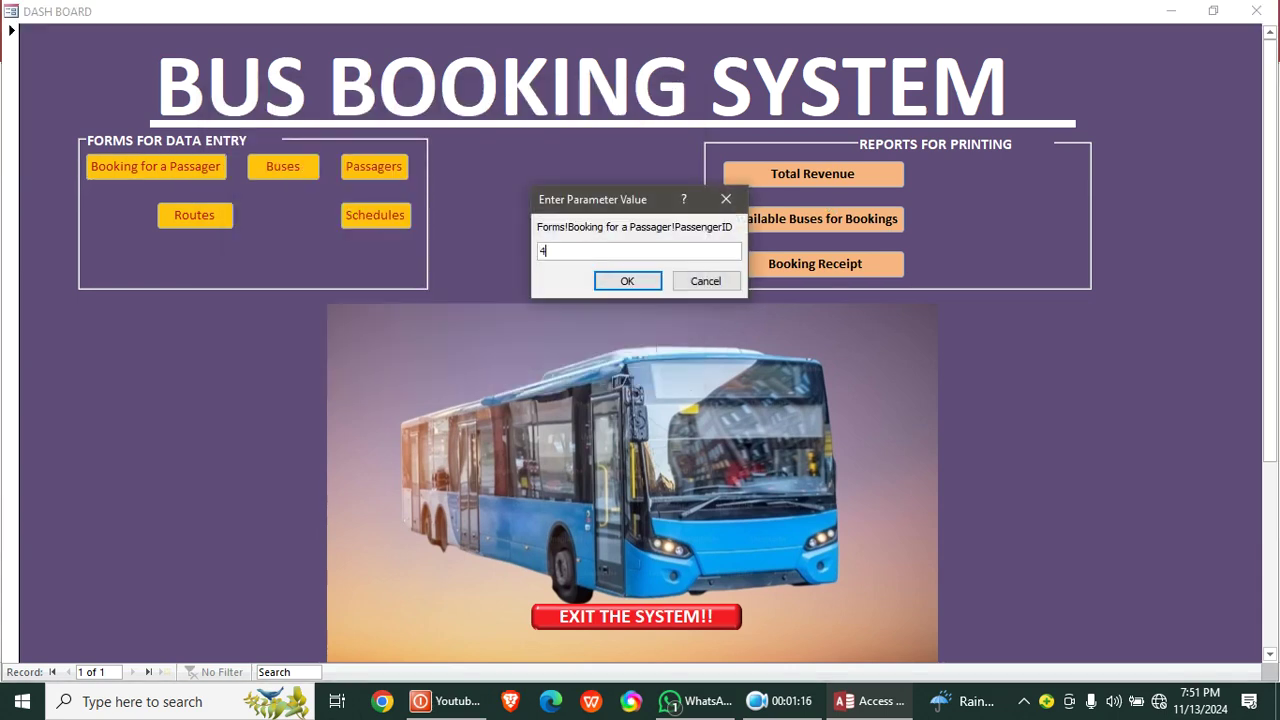
{"action": "key", "text": "Return"}
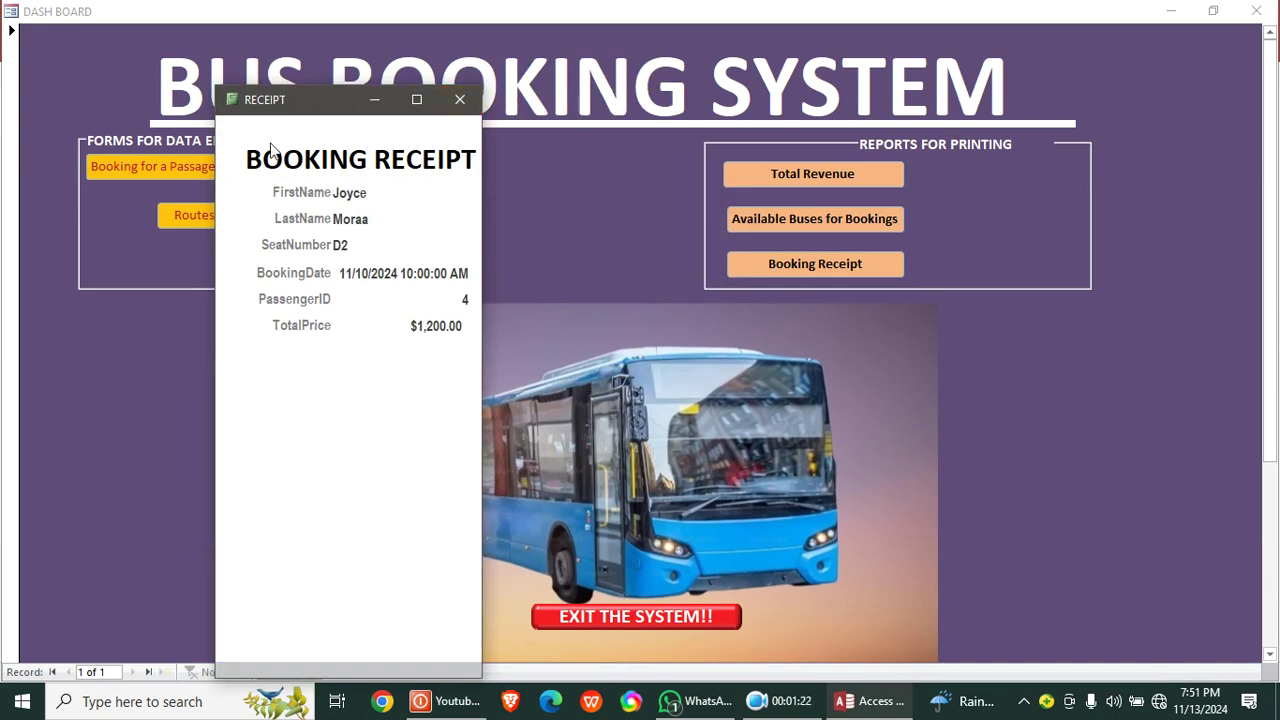
{"action": "left_click", "coordinate": [460, 99]}
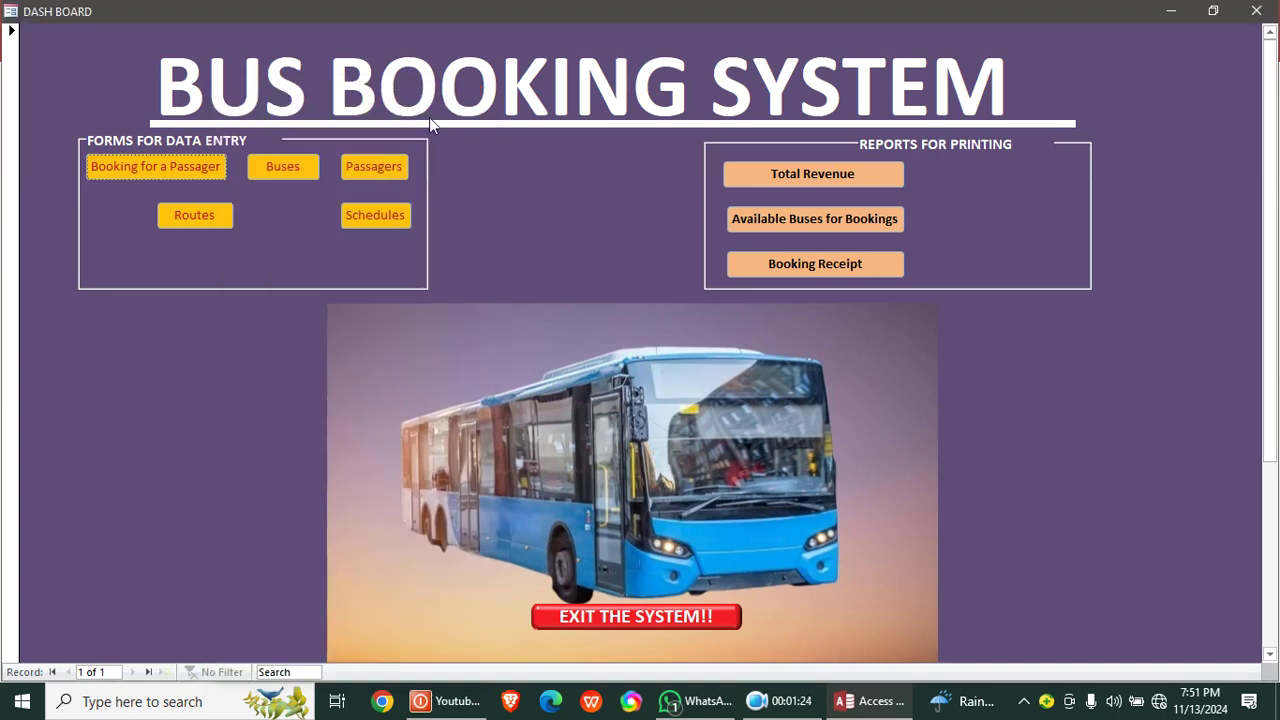
- View the Booking Receipt report for a different passenger by entering that passenger's ID, and close it
{"action": "left_click", "coordinate": [827, 268]}
{"action": "type", "text": "5"}
{"action": "key", "text": "Return"}
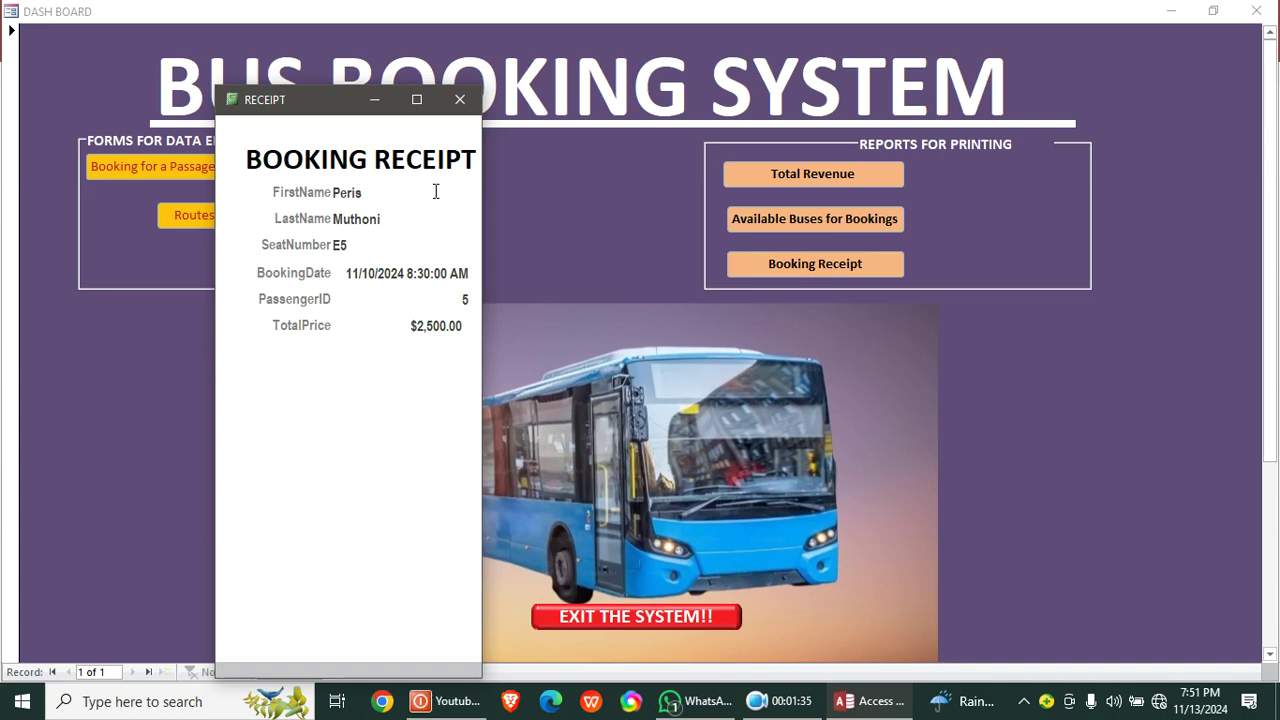
{"action": "left_click", "coordinate": [460, 99]}
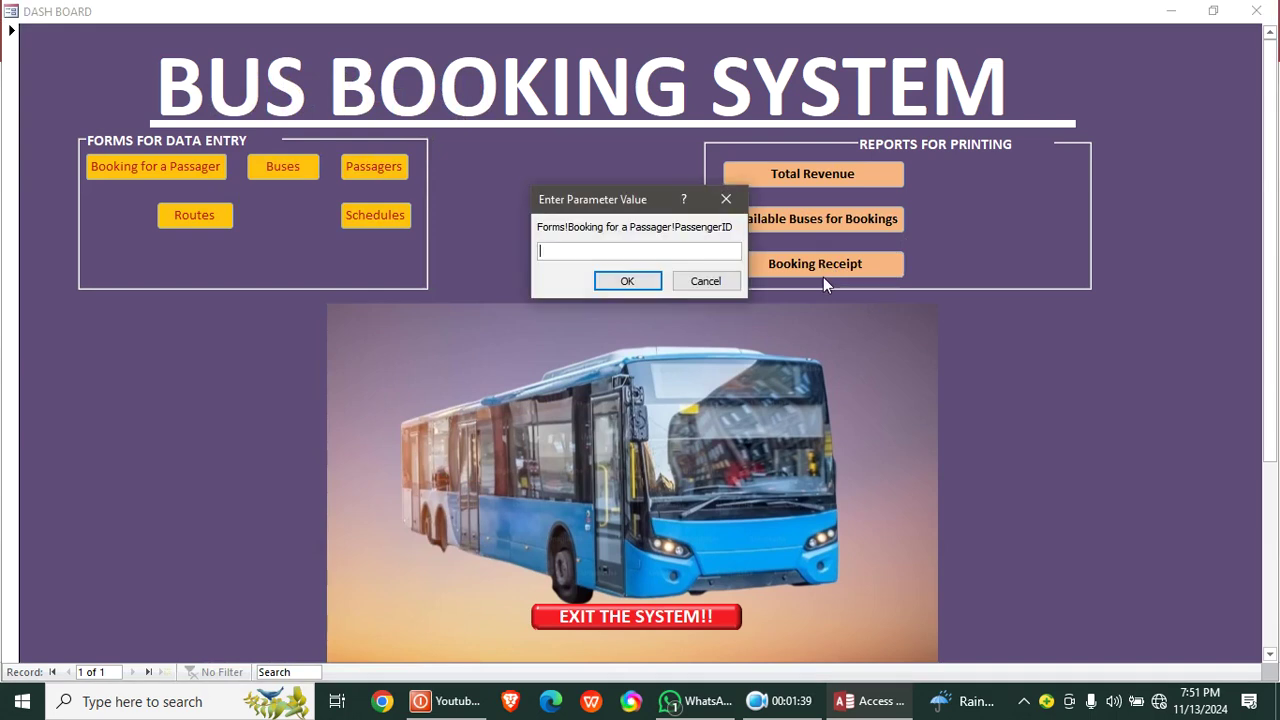
- View one more Booking Receipt report for a third passenger by entering the passenger ID, and close it
{"action": "type", "text": "2"}
{"action": "key", "text": "Return"}
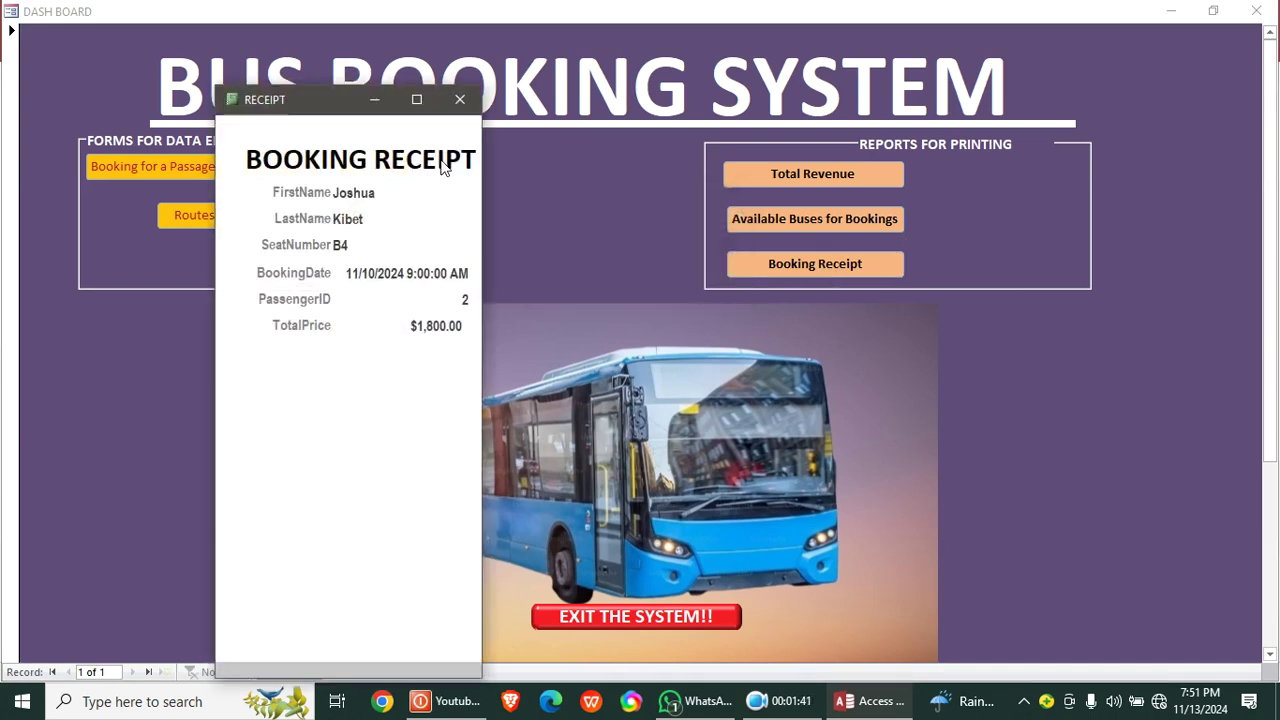
{"action": "left_click", "coordinate": [460, 99]}
- View the Total Revenue report and the Available Buses for Bookings report, closing each one
{"action": "left_click", "coordinate": [765, 175]}
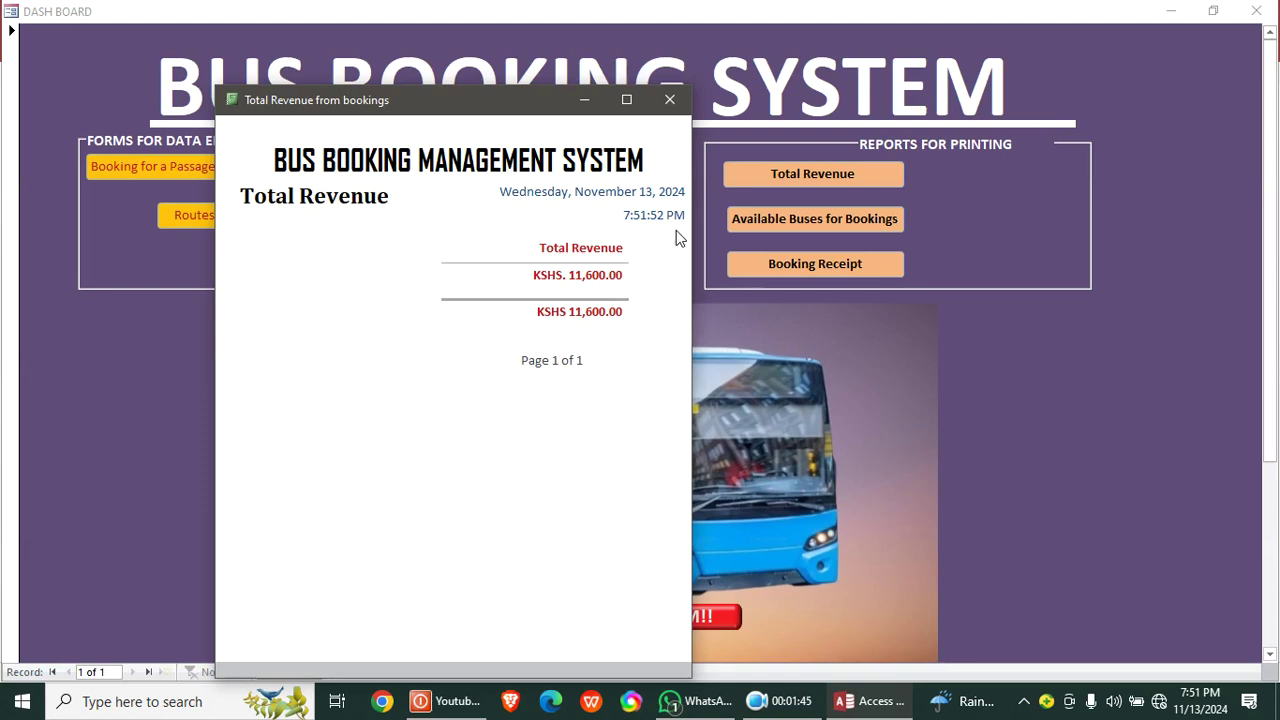
{"action": "left_click", "coordinate": [667, 104]}
{"action": "left_click", "coordinate": [800, 212]}
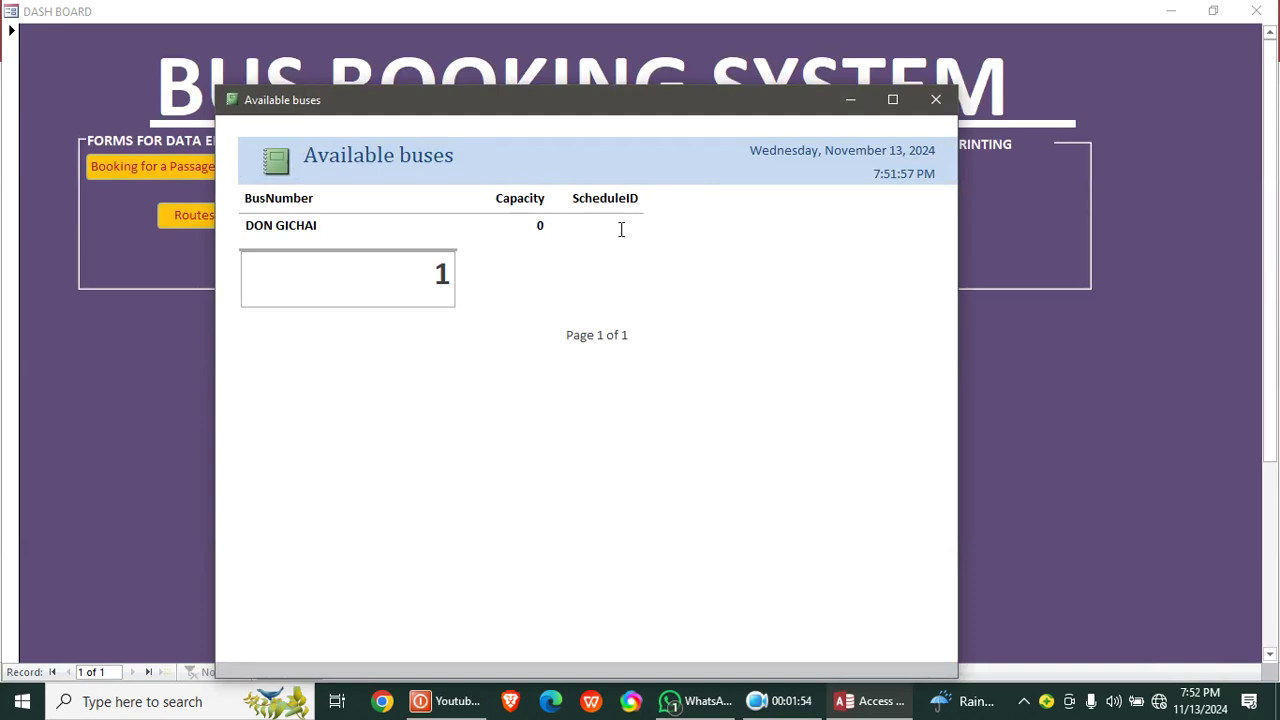
{"action": "left_click", "coordinate": [934, 100]}
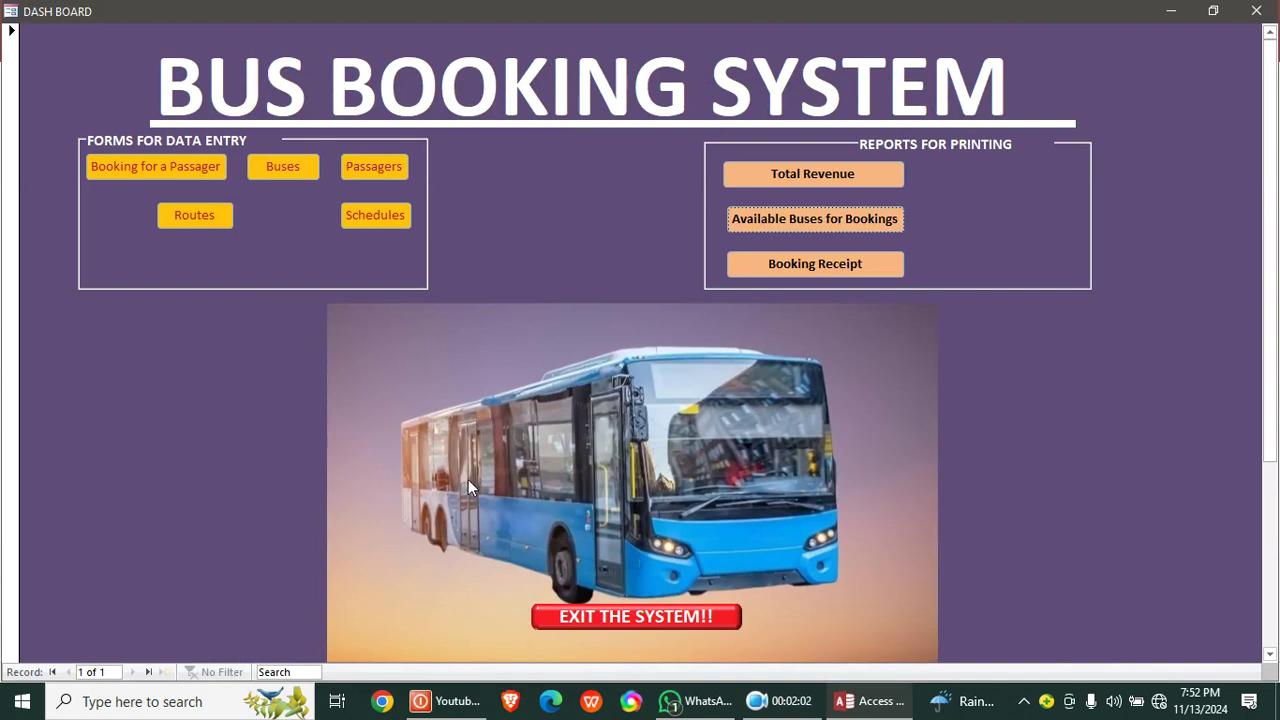
- Exit the bus booking system and open the BUS BOOKING DATA.xlsx workbook, keeping it minimized
{"action": "left_click", "coordinate": [652, 620]}
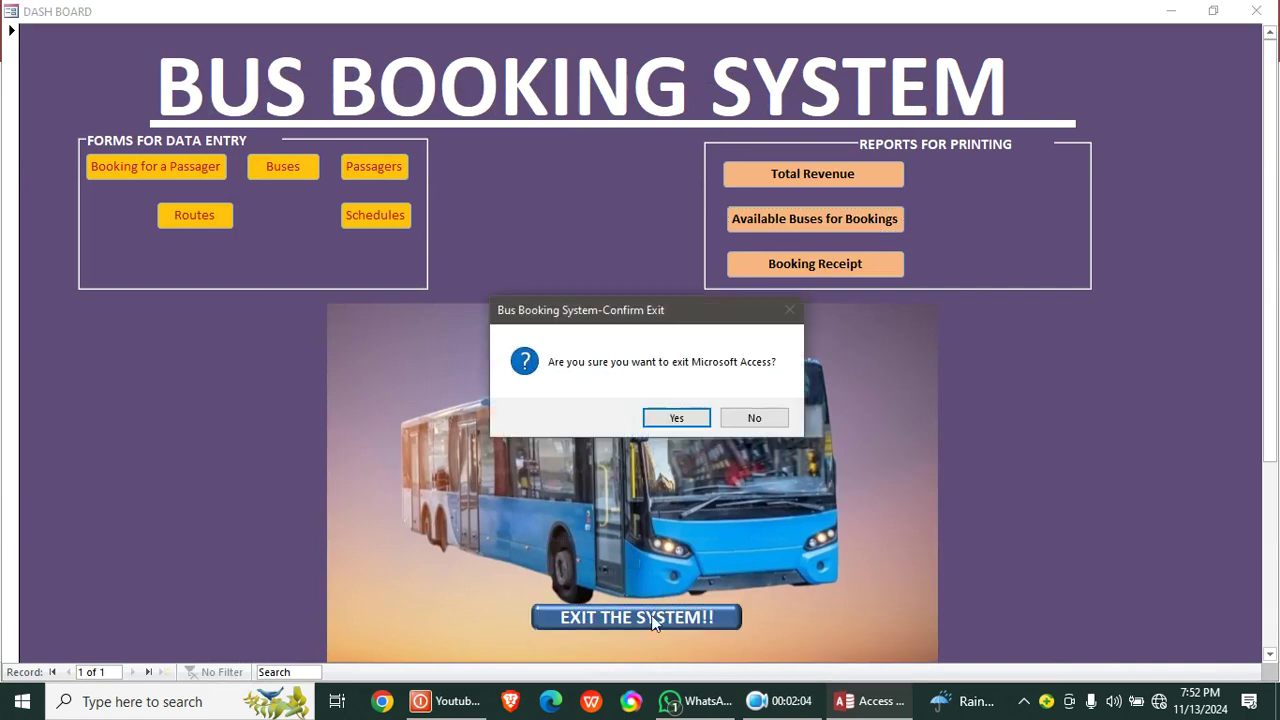
{"action": "left_click", "coordinate": [666, 420]}
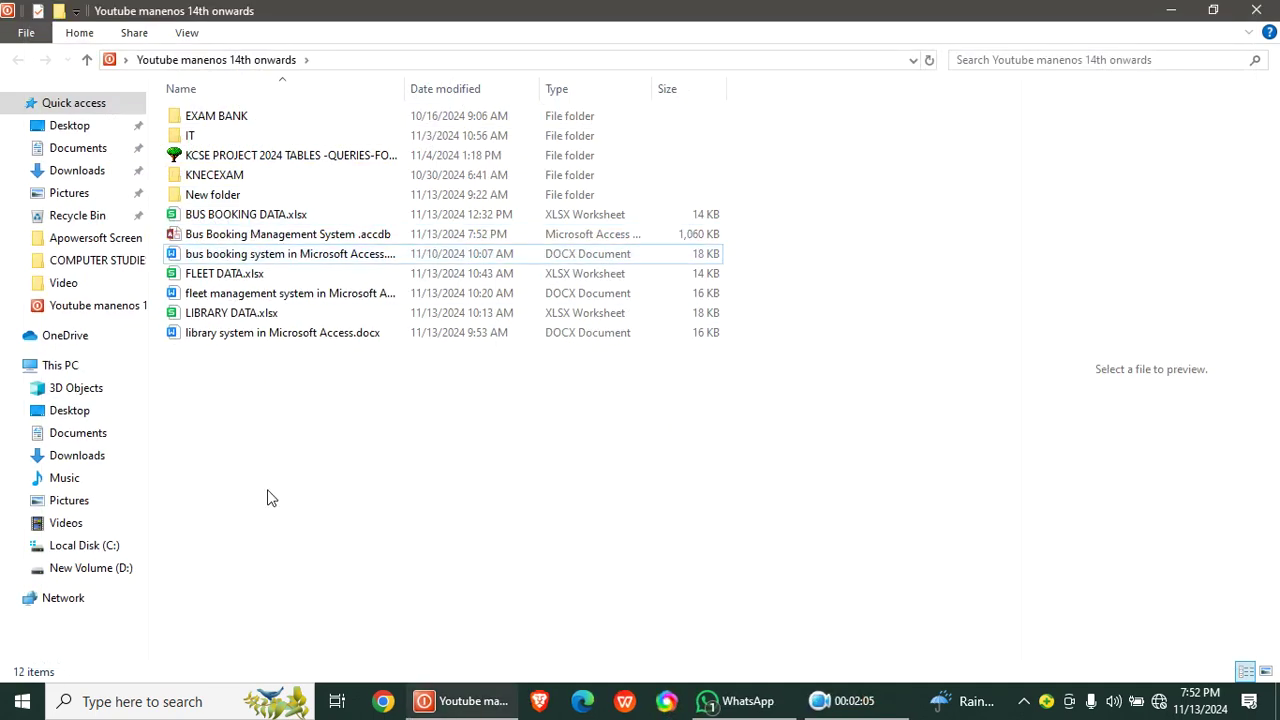
{"action": "double_click", "coordinate": [262, 216]}
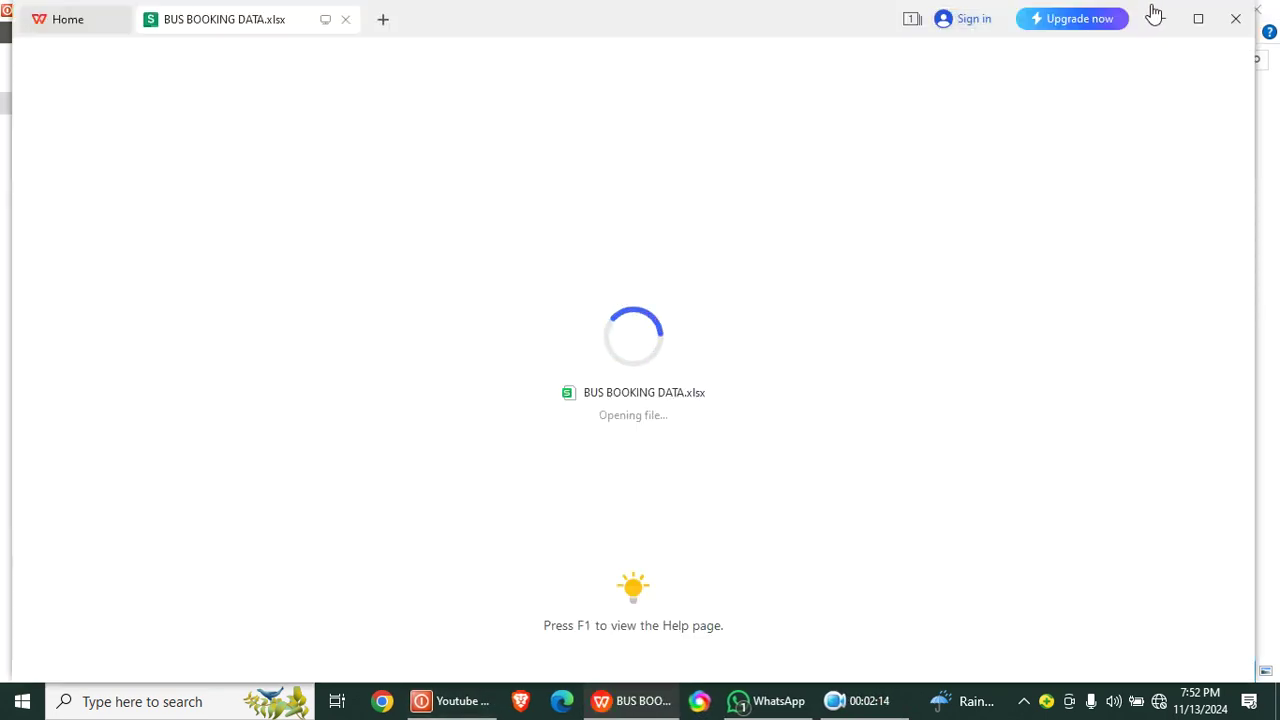
{"action": "left_click", "coordinate": [1164, 20]}
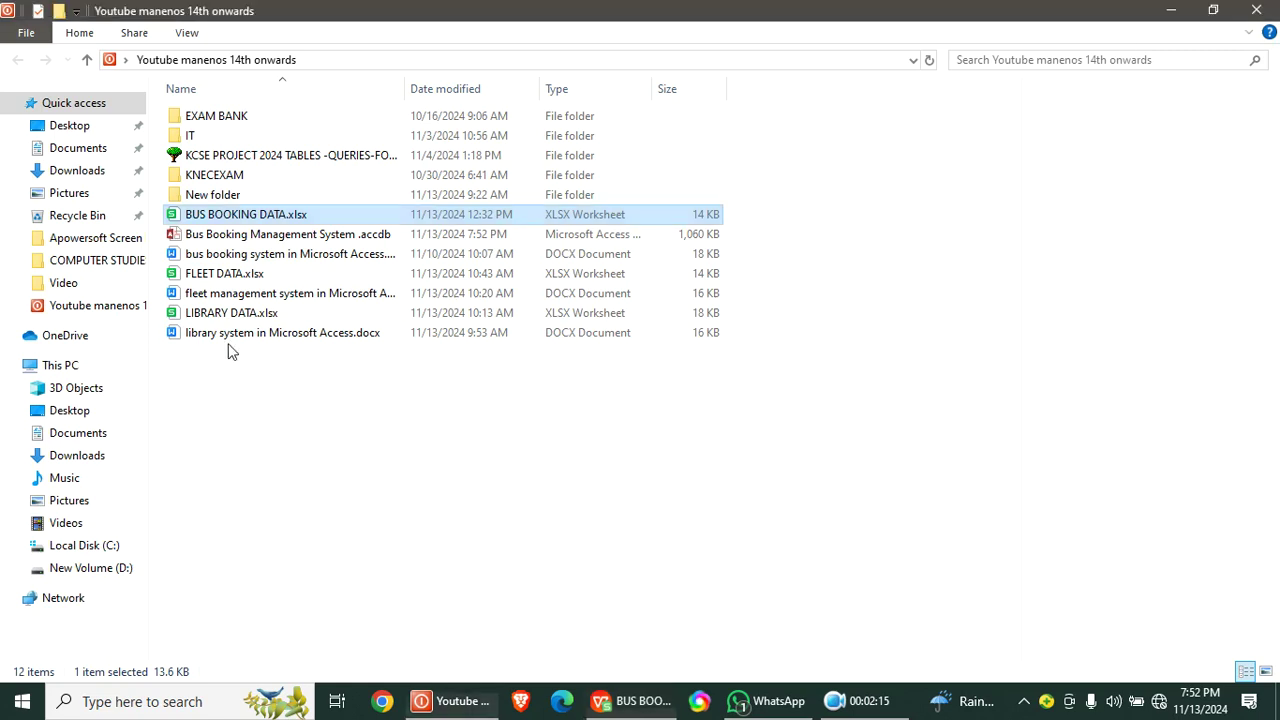
- Create a Microsoft Access database named "Bus Booking system" in the current folder and open it with its content enabled
{"action": "right_click", "coordinate": [248, 408]}
{"action": "mouse_move", "coordinate": [357, 634]}
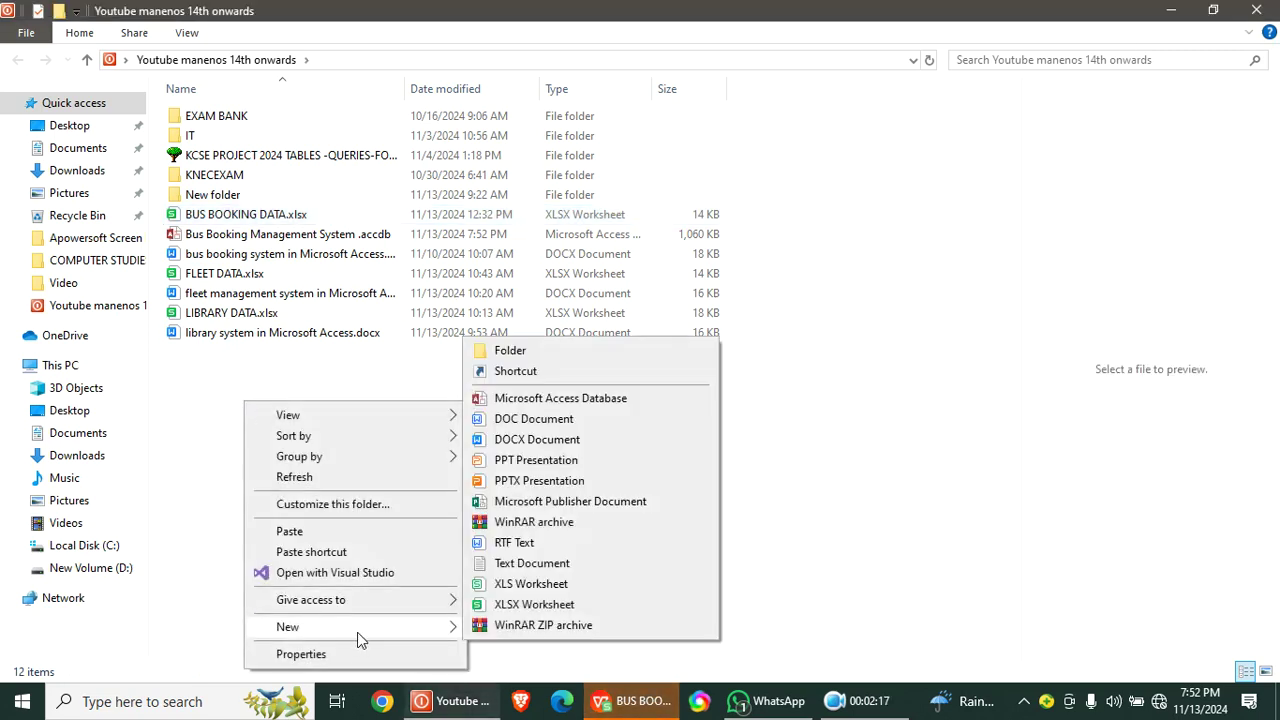
{"action": "left_click", "coordinate": [552, 400]}
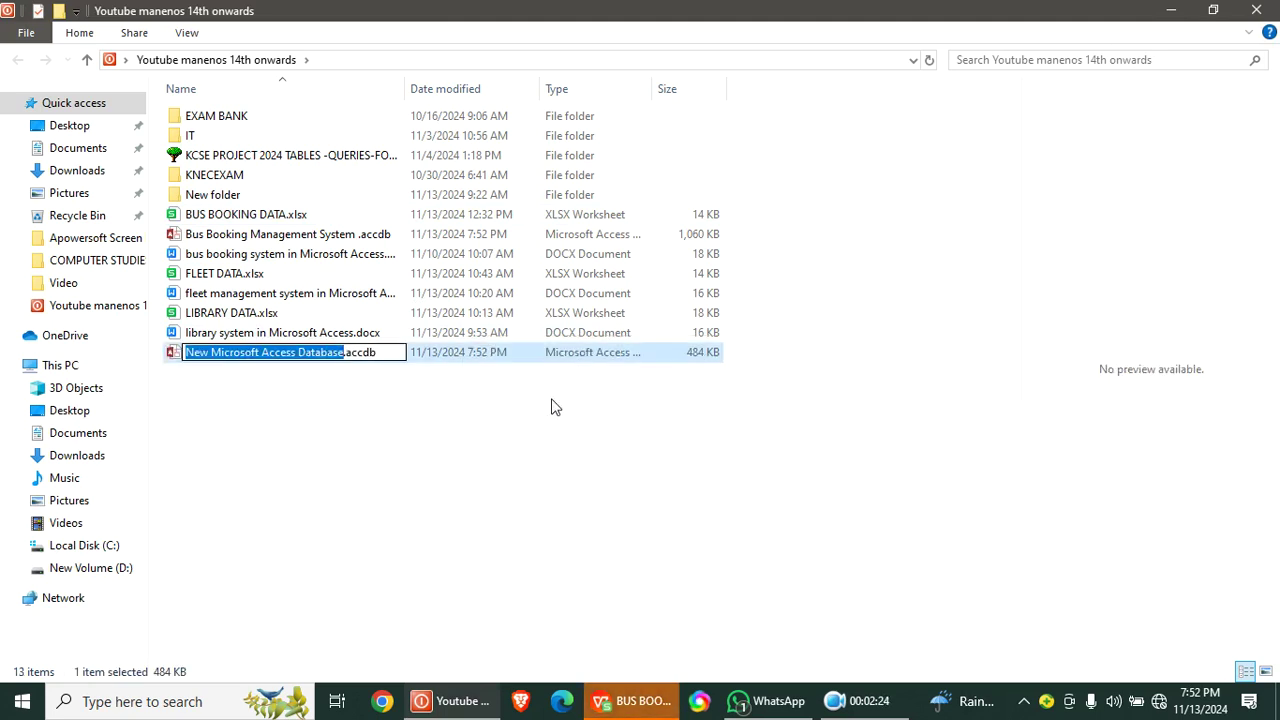
{"action": "type", "text": "Bus"}
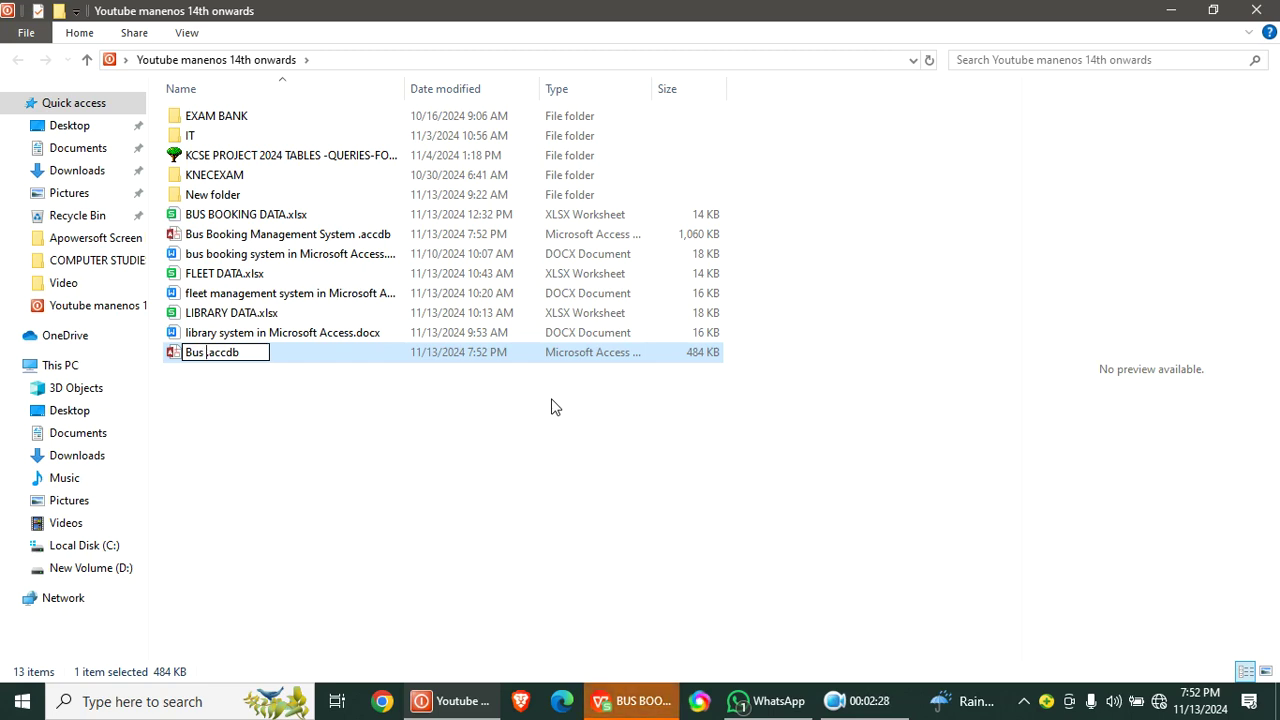
{"action": "type", "text": " Booking "}
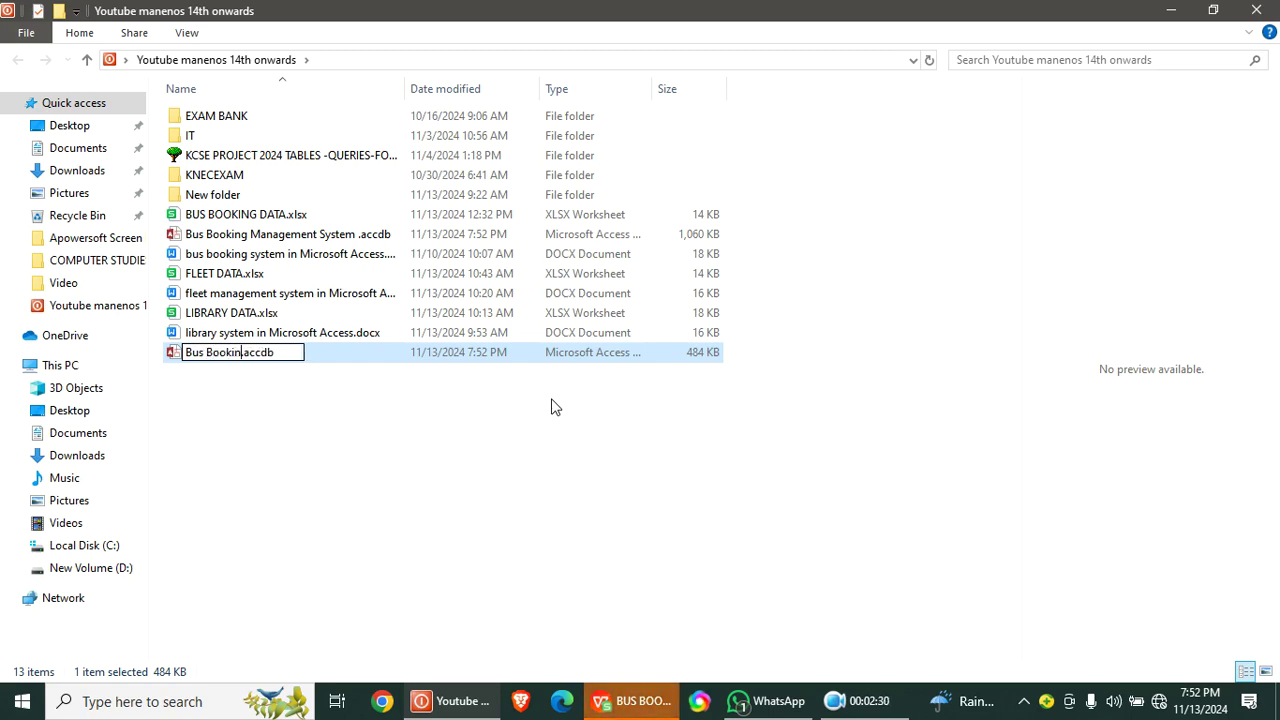
{"action": "type", "text": "system"}
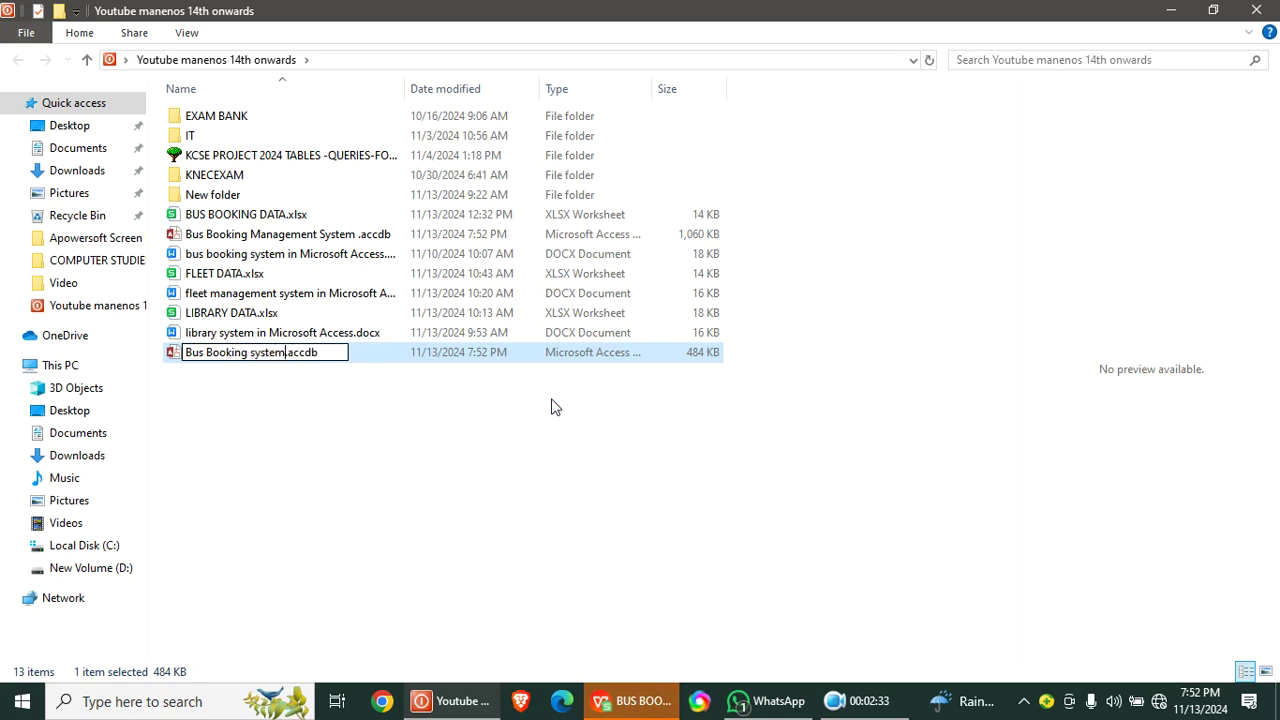
{"action": "key", "text": "Return"}
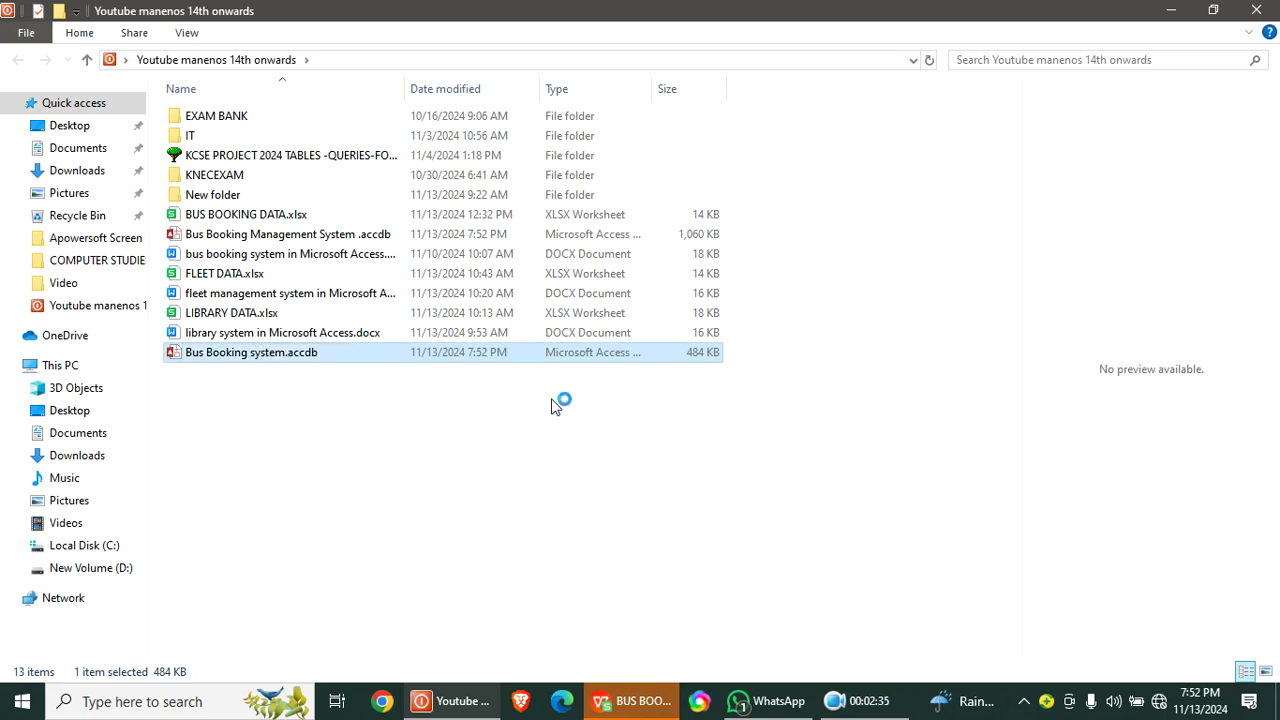
{"action": "double_click", "coordinate": [290, 355]}
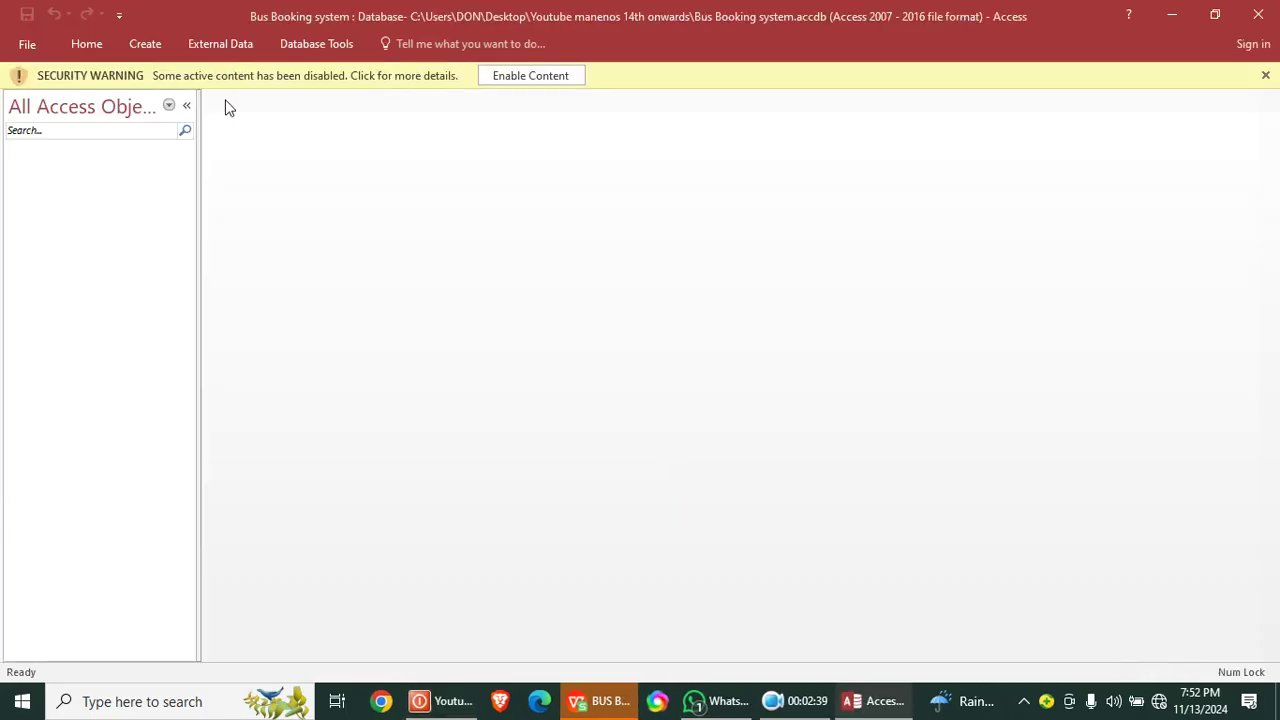
{"action": "left_click", "coordinate": [512, 77]}
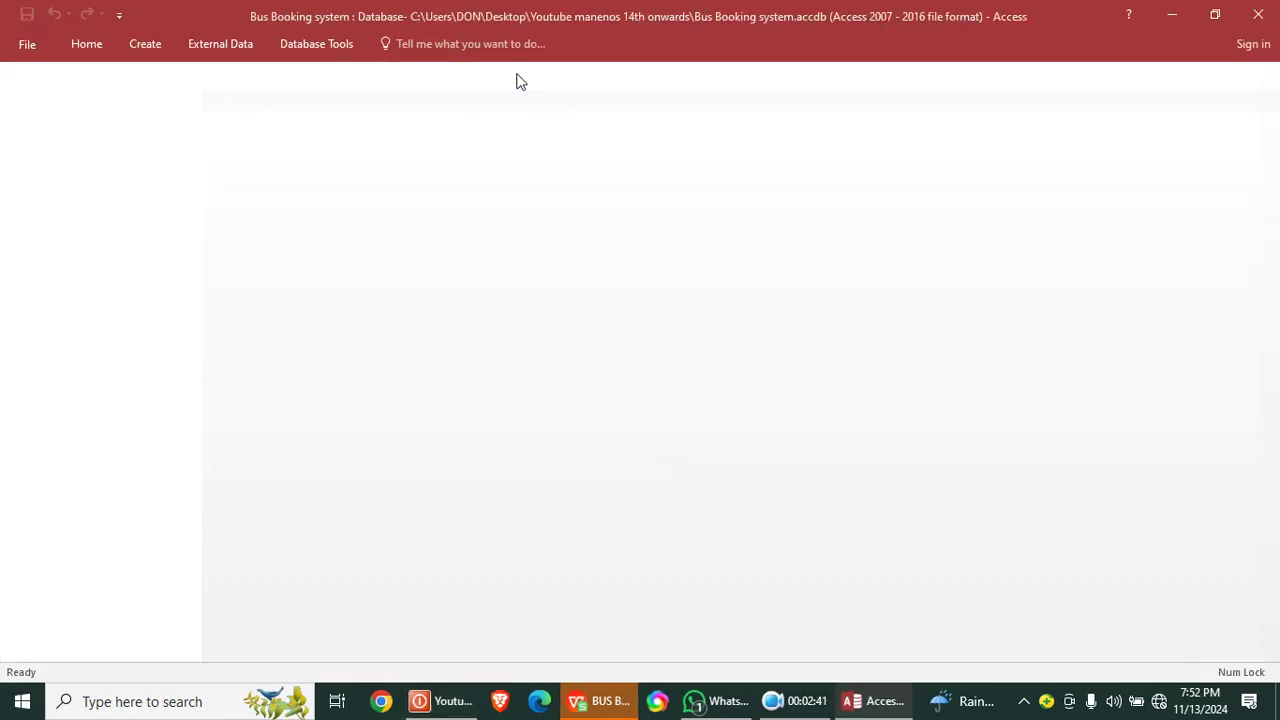
- Create a table in Design view with a BuseID field of type AutoNumber as the primary key
{"action": "left_click", "coordinate": [140, 44]}
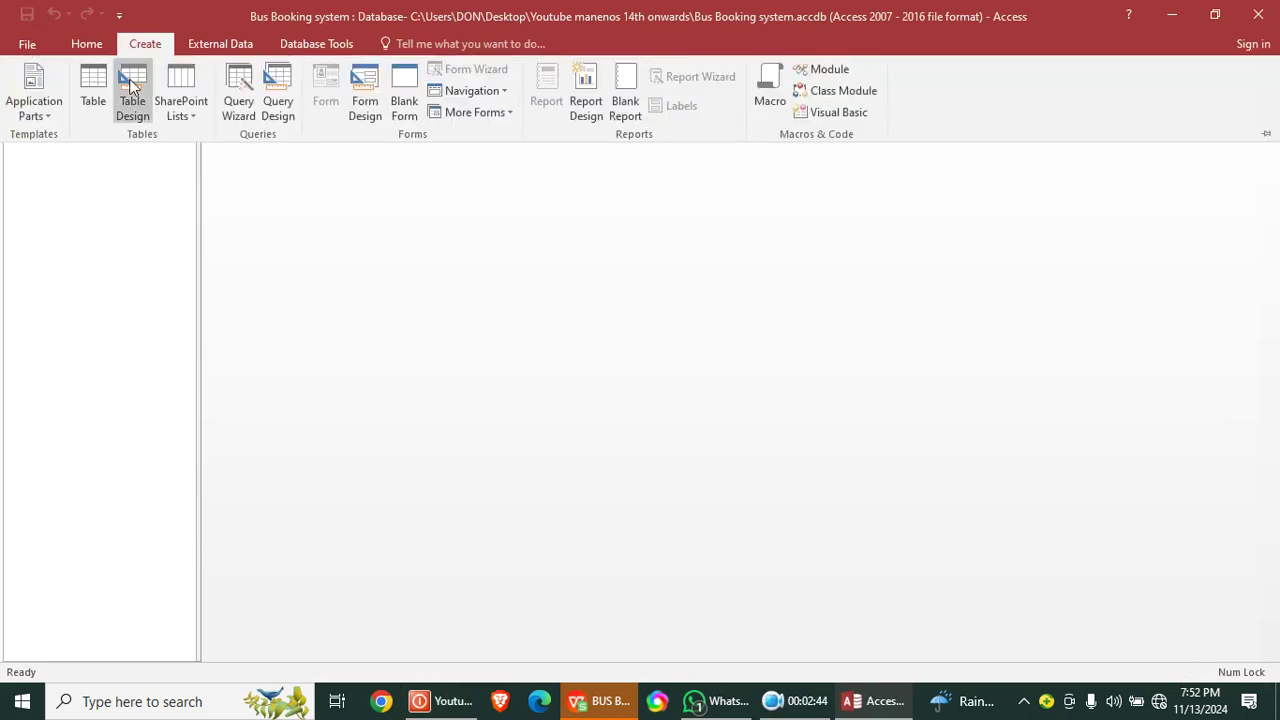
{"action": "left_click", "coordinate": [135, 104]}
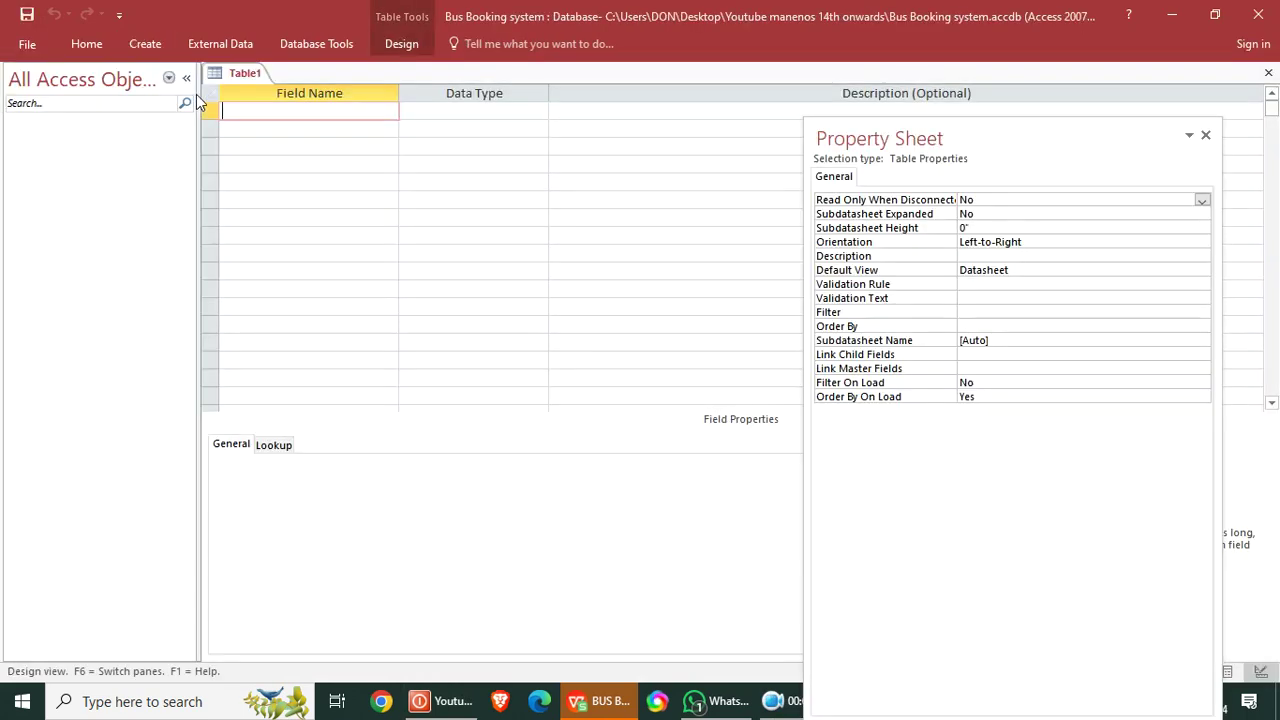
{"action": "type", "text": "BuseID"}
{"action": "left_click", "coordinate": [449, 110]}
{"action": "right_click", "coordinate": [451, 111]}
{"action": "left_click", "coordinate": [500, 121]}
- Add a BusNumber field with the Short Text data type below BuseID
{"action": "left_click", "coordinate": [307, 127]}
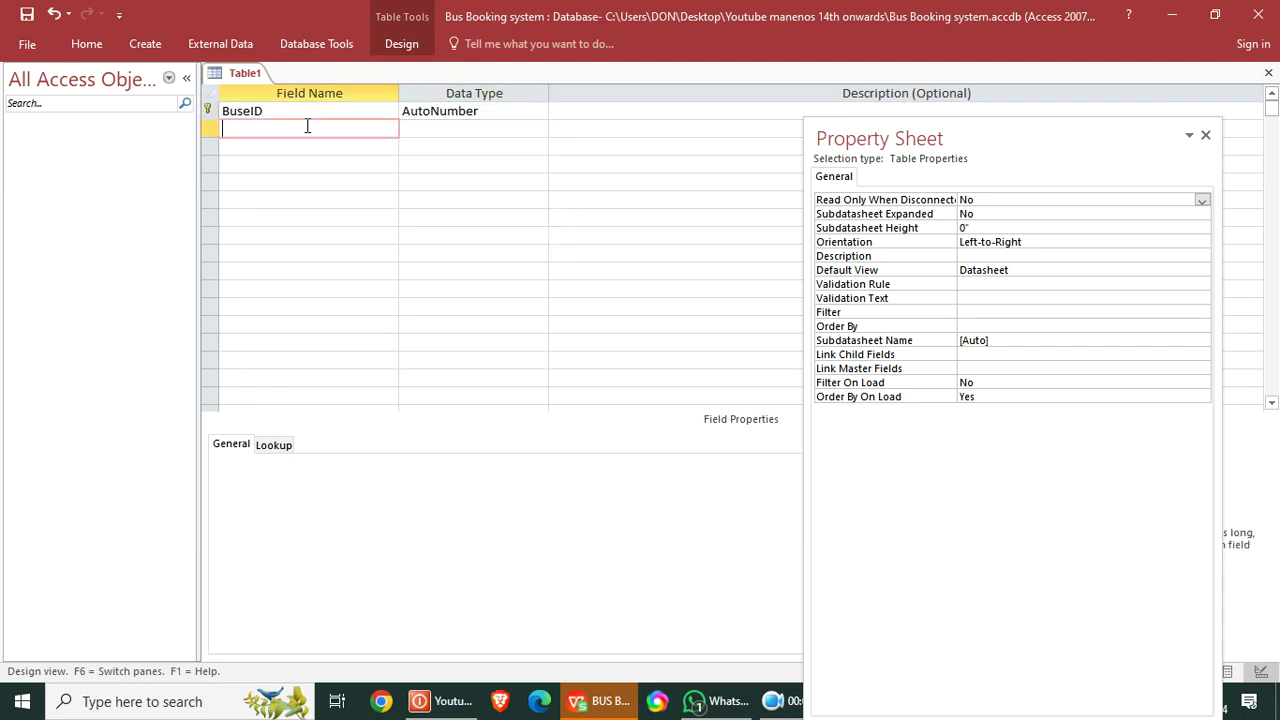
{"action": "type", "text": "bus"}
{"action": "key", "text": "BackSpace"}
{"action": "key", "text": "BackSpace"}
{"action": "key", "text": "BackSpace"}
{"action": "type", "text": "B"}
{"action": "type", "text": "usNumber"}
{"action": "left_click", "coordinate": [415, 128]}
- Add a Capacity field with the Number data type below BusNumber
{"action": "left_click", "coordinate": [275, 150]}
{"action": "type", "text": "Capacity"}
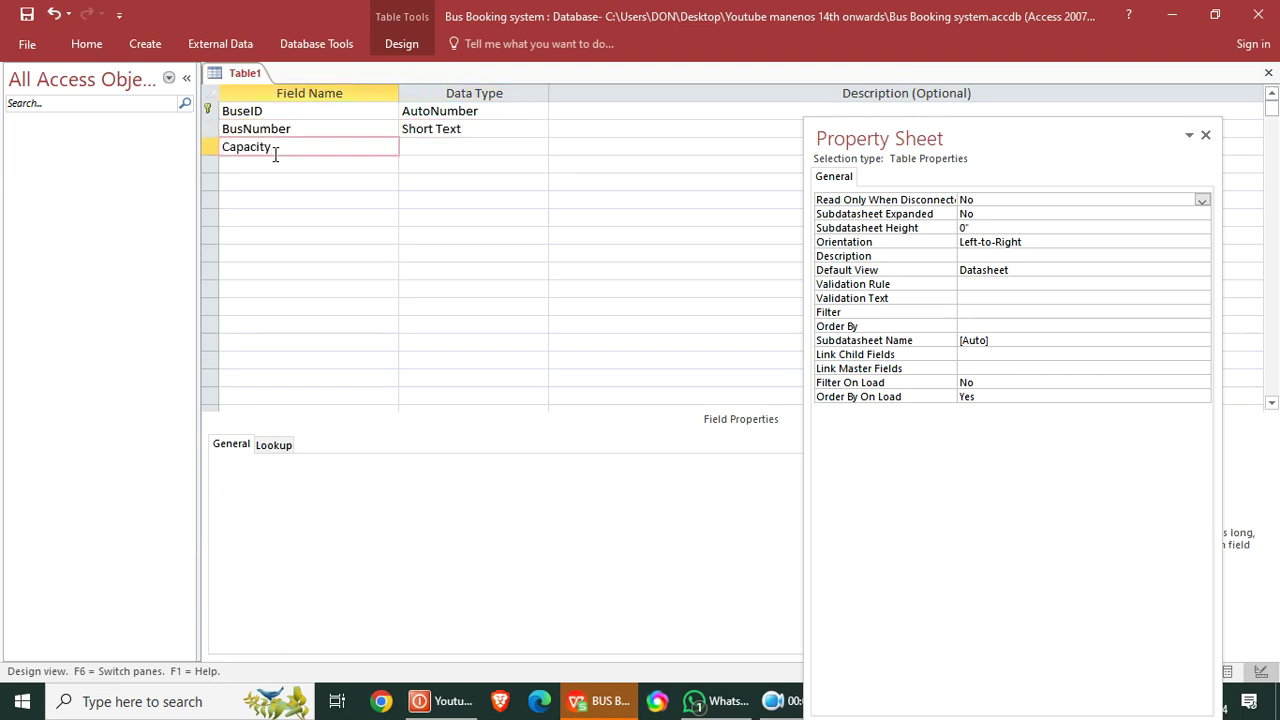
{"action": "left_click", "coordinate": [405, 150]}
{"action": "type", "text": "c"}
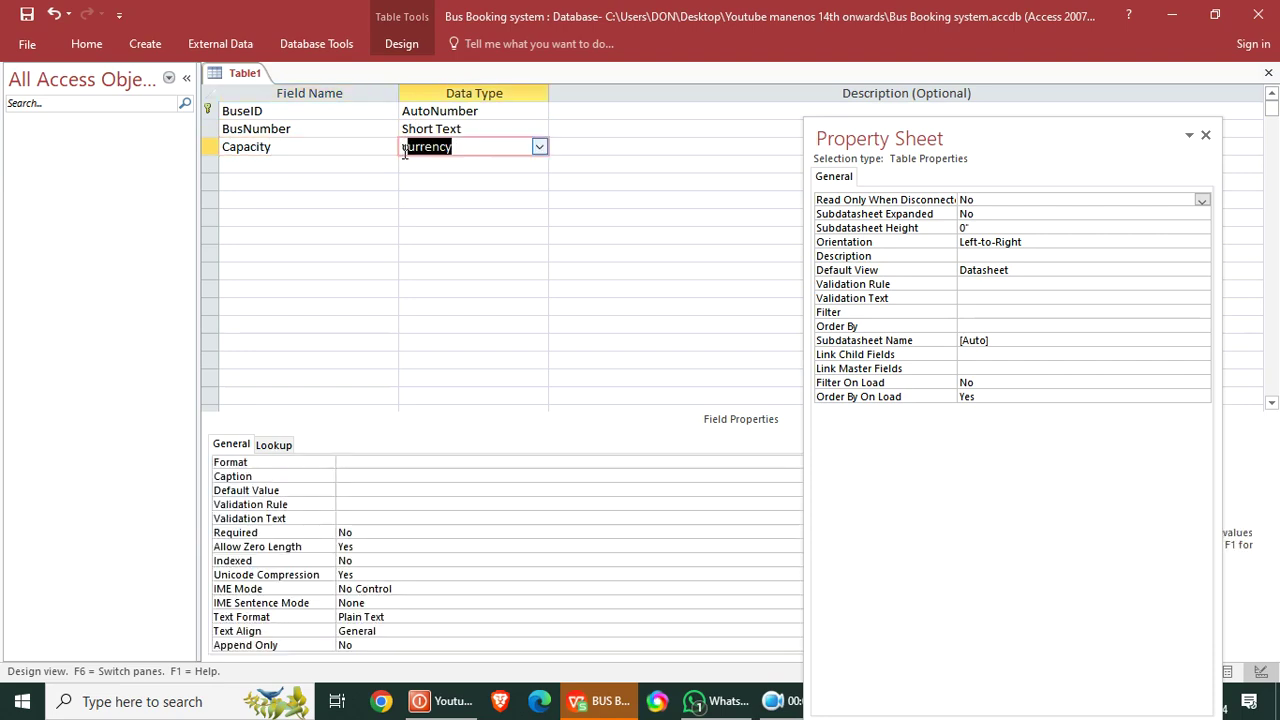
{"action": "key", "text": "BackSpace"}
{"action": "key", "text": "BackSpace"}
{"action": "type", "text": "n"}
- Add a BusType field with the Short Text data type below Capacity
{"action": "left_click", "coordinate": [354, 170]}
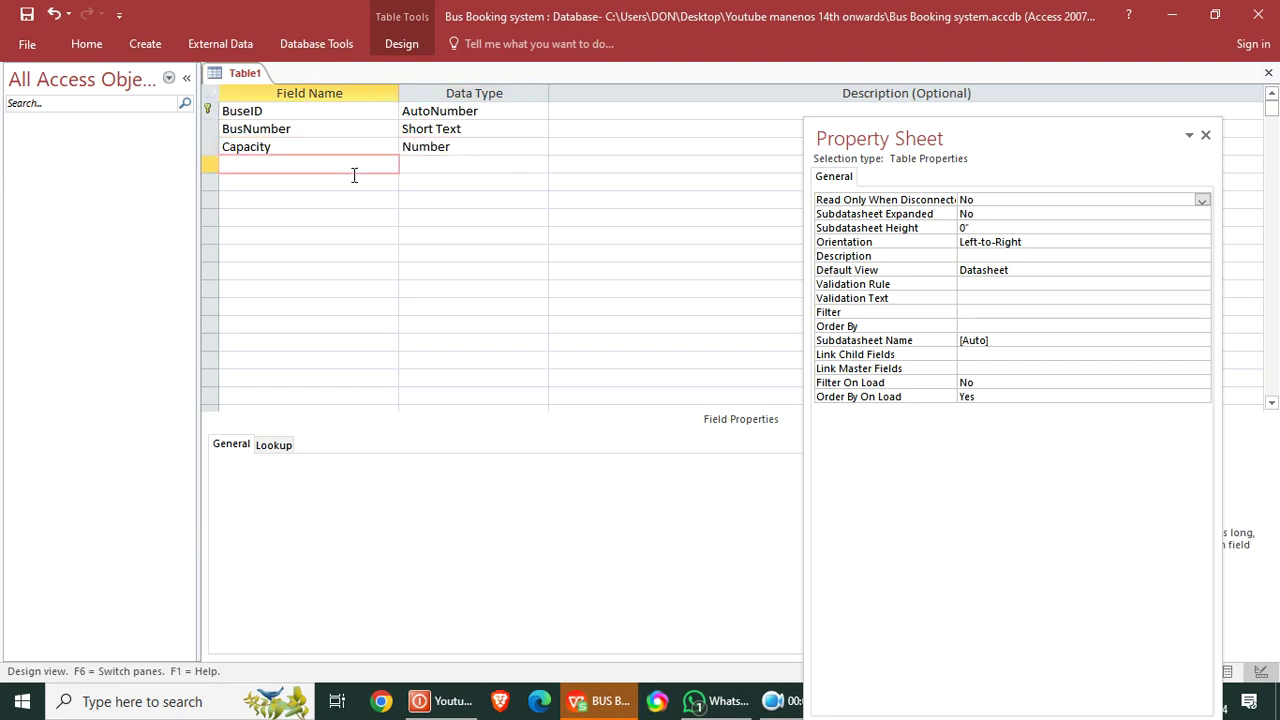
{"action": "type", "text": "Bust"}
{"action": "type", "text": "Tye"}
{"action": "type", "text": "pe"}
{"action": "left_click", "coordinate": [448, 165]}
- Save the table as "buses" and close it
{"action": "right_click", "coordinate": [240, 75]}
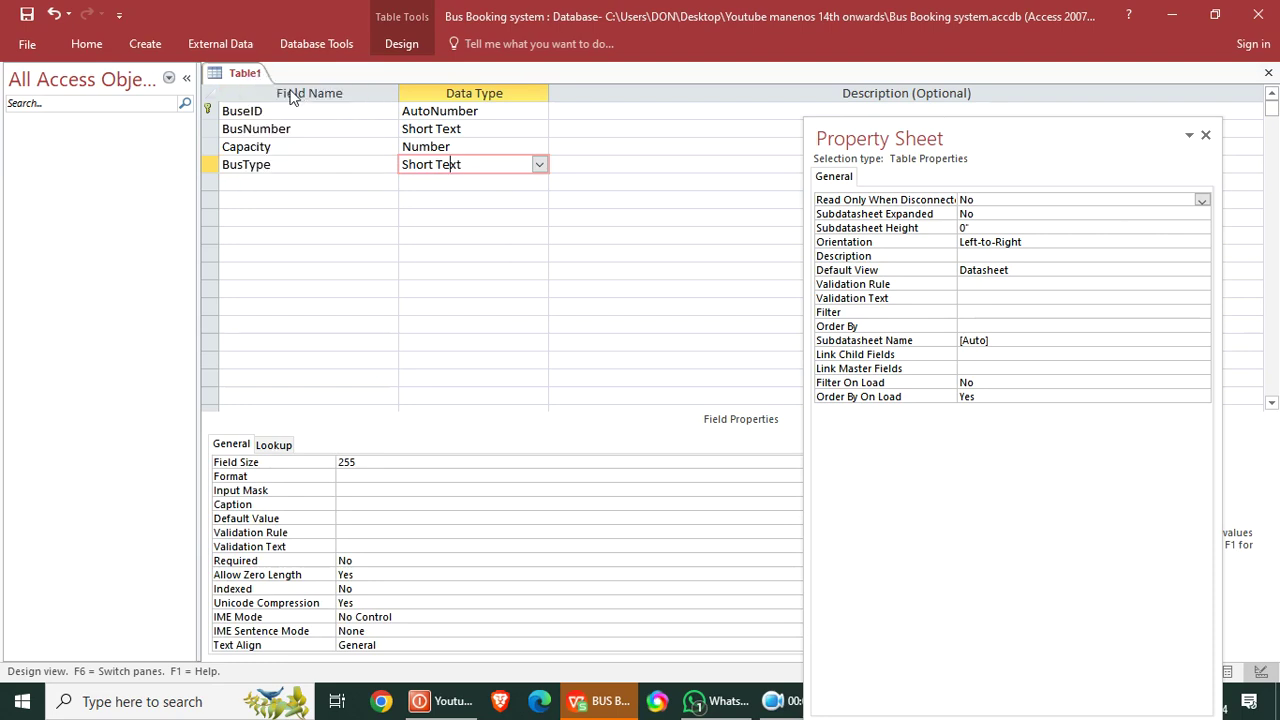
{"action": "left_click", "coordinate": [283, 86]}
{"action": "type", "text": "buses"}
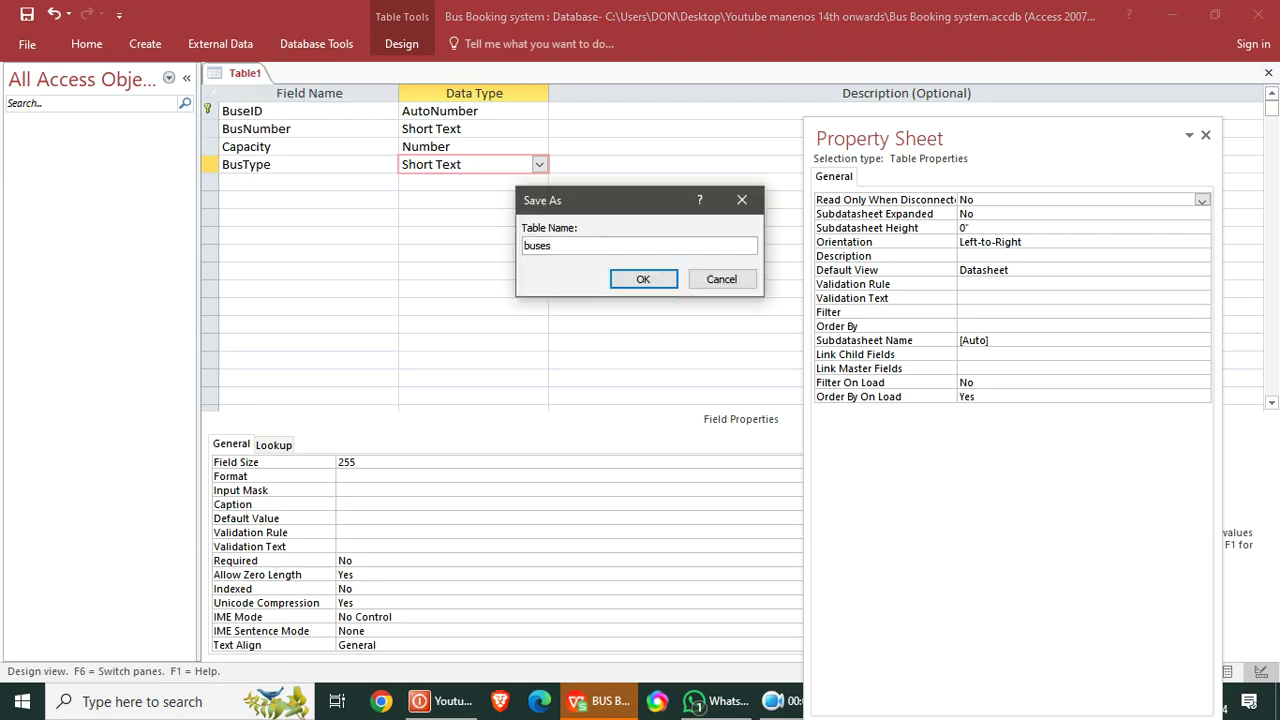
{"action": "key", "text": "Return"}
{"action": "right_click", "coordinate": [238, 78]}
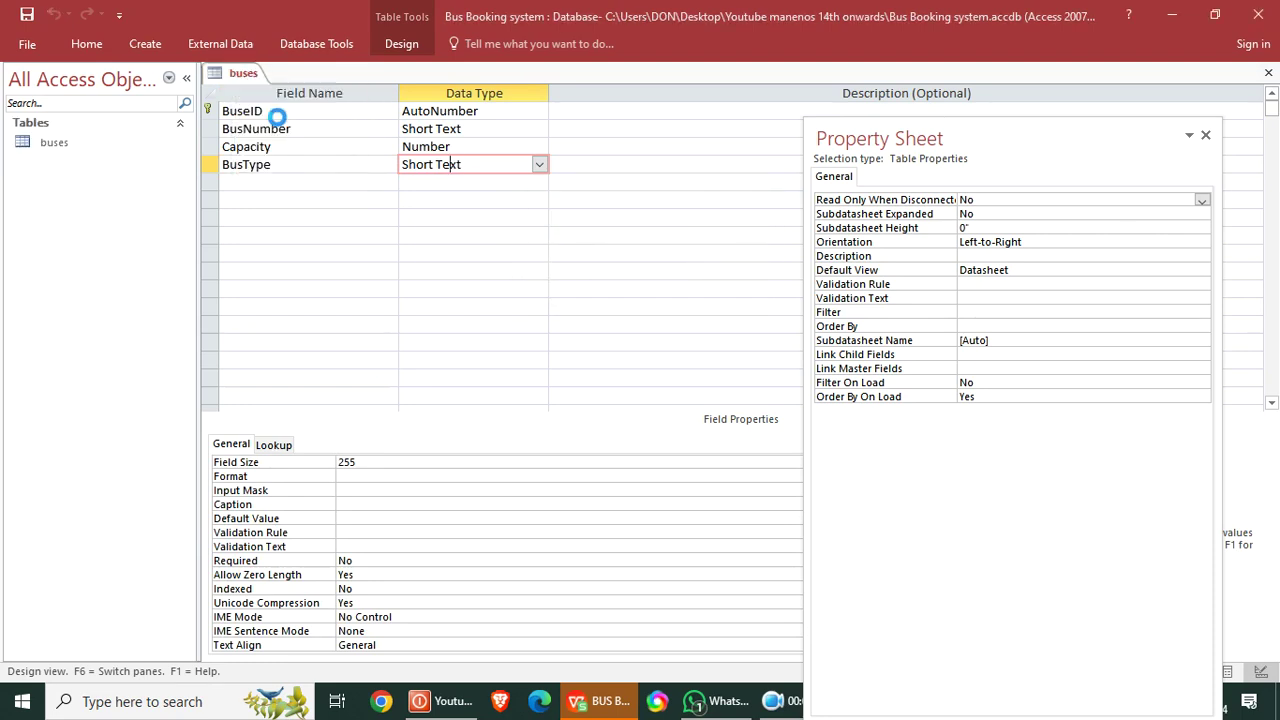
{"action": "left_click", "coordinate": [272, 117]}
- Create a new table in design view with a RouteID AutoNumber field as its primary key
{"action": "left_click", "coordinate": [148, 45]}
{"action": "left_click", "coordinate": [134, 100]}
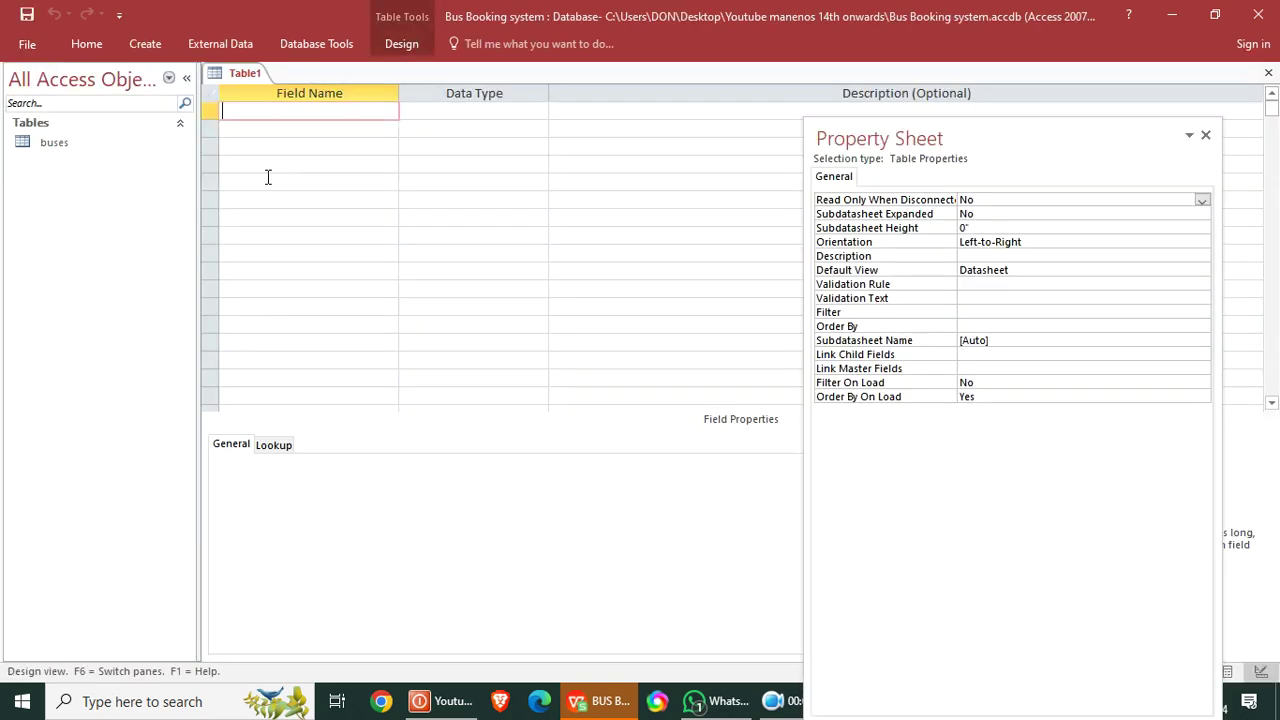
{"action": "type", "text": "RouteID"}
{"action": "left_click", "coordinate": [440, 113]}
{"action": "type", "text": "AutoNumber"}
{"action": "right_click", "coordinate": [435, 110]}
{"action": "left_click", "coordinate": [465, 120]}
- Add a RouteName field with the Short Text data type below RouteID
{"action": "left_click", "coordinate": [342, 130]}
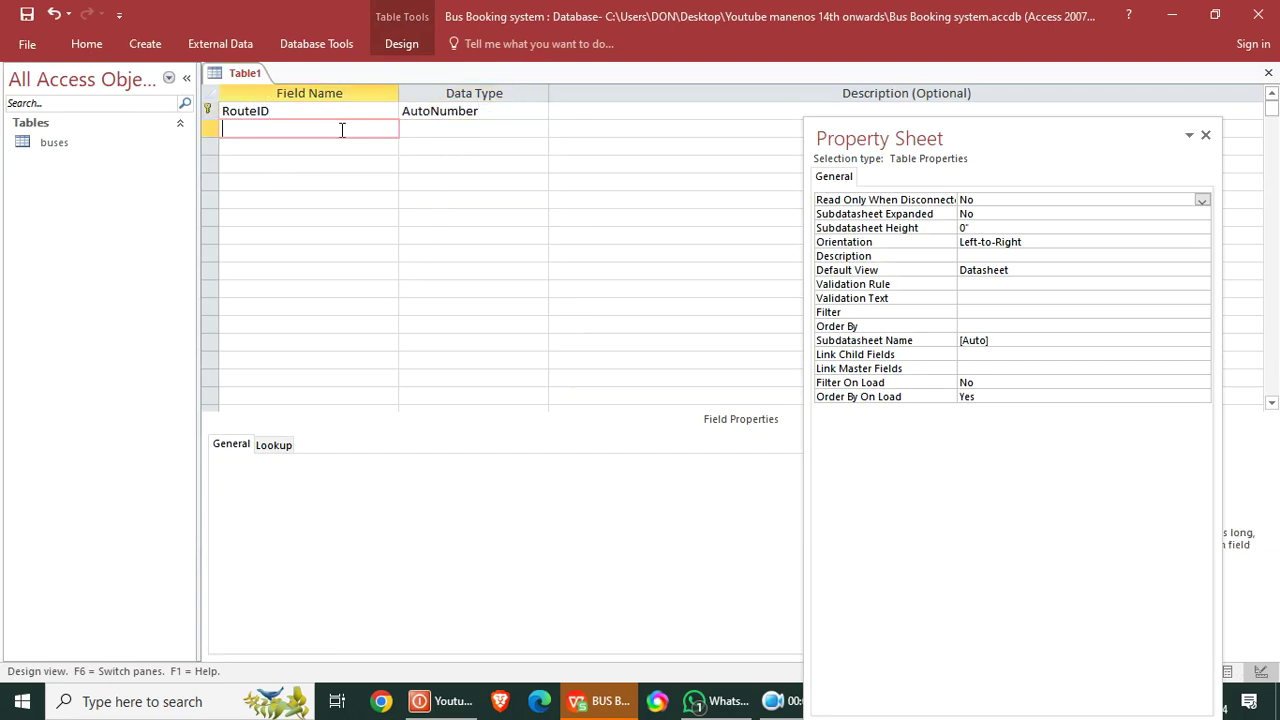
{"action": "type", "text": "rOU"}
{"action": "key", "text": "BackSpace"}
{"action": "key", "text": "BackSpace"}
{"action": "key", "text": "BackSpace"}
{"action": "type", "text": "ROU"}
{"action": "key", "text": "BackSpace"}
{"action": "key", "text": "BackSpace"}
{"action": "type", "text": "outeName"}
- Add Source and Destination fields with the Short Text data type below RouteName
{"action": "left_click", "coordinate": [305, 149]}
{"action": "type", "text": "Source"}
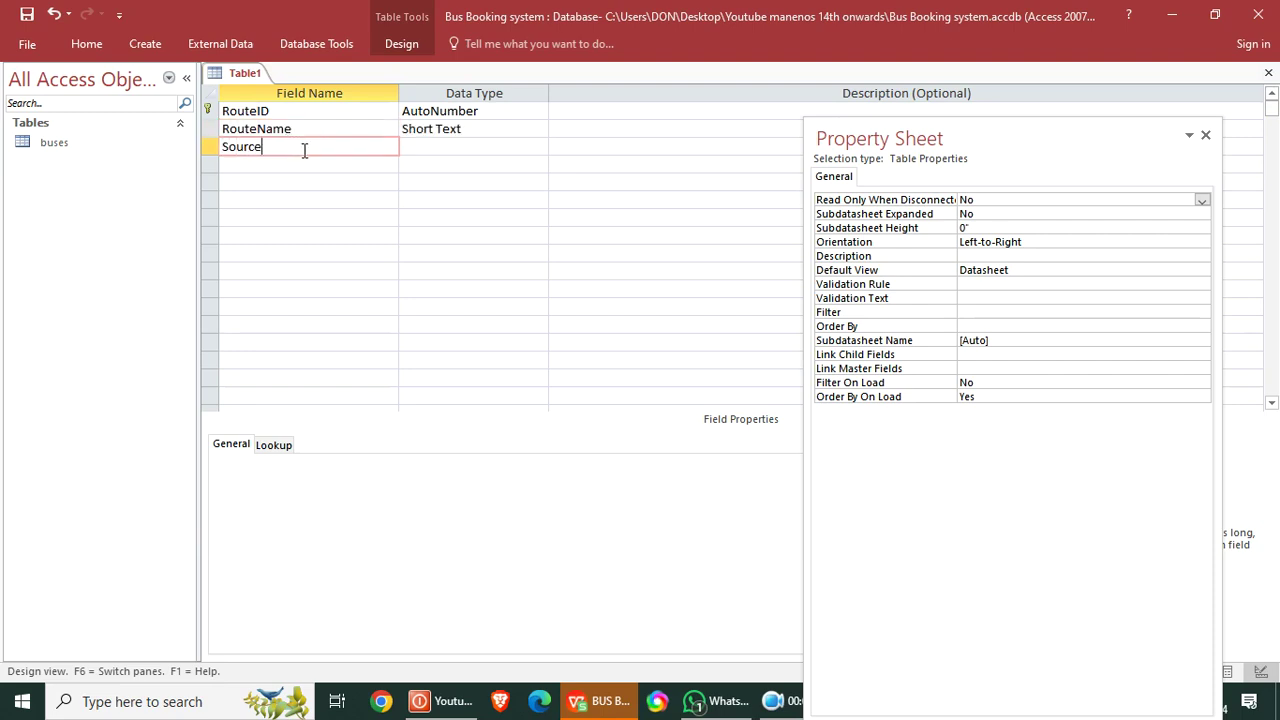
{"action": "left_click", "coordinate": [263, 164]}
{"action": "type", "text": "Destination"}
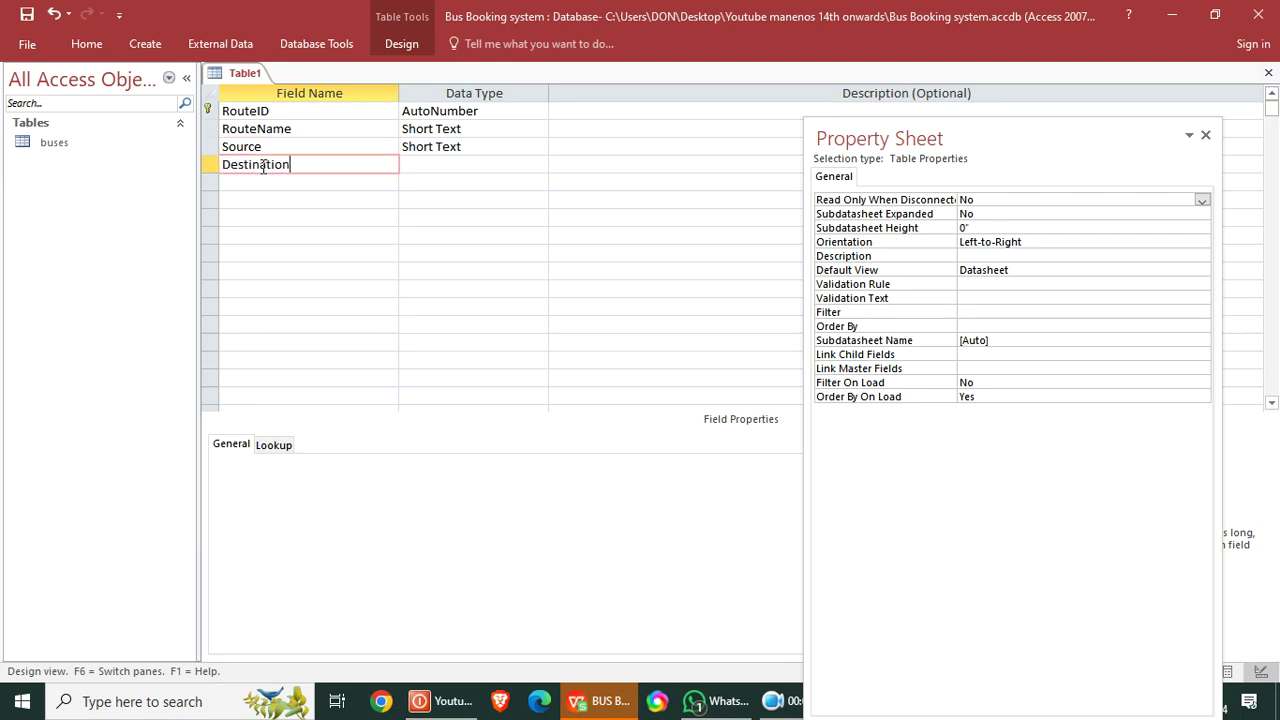
- Add a Distance field with the Number data type below Destination
{"action": "left_click", "coordinate": [247, 181]}
{"action": "type", "text": "Distance"}
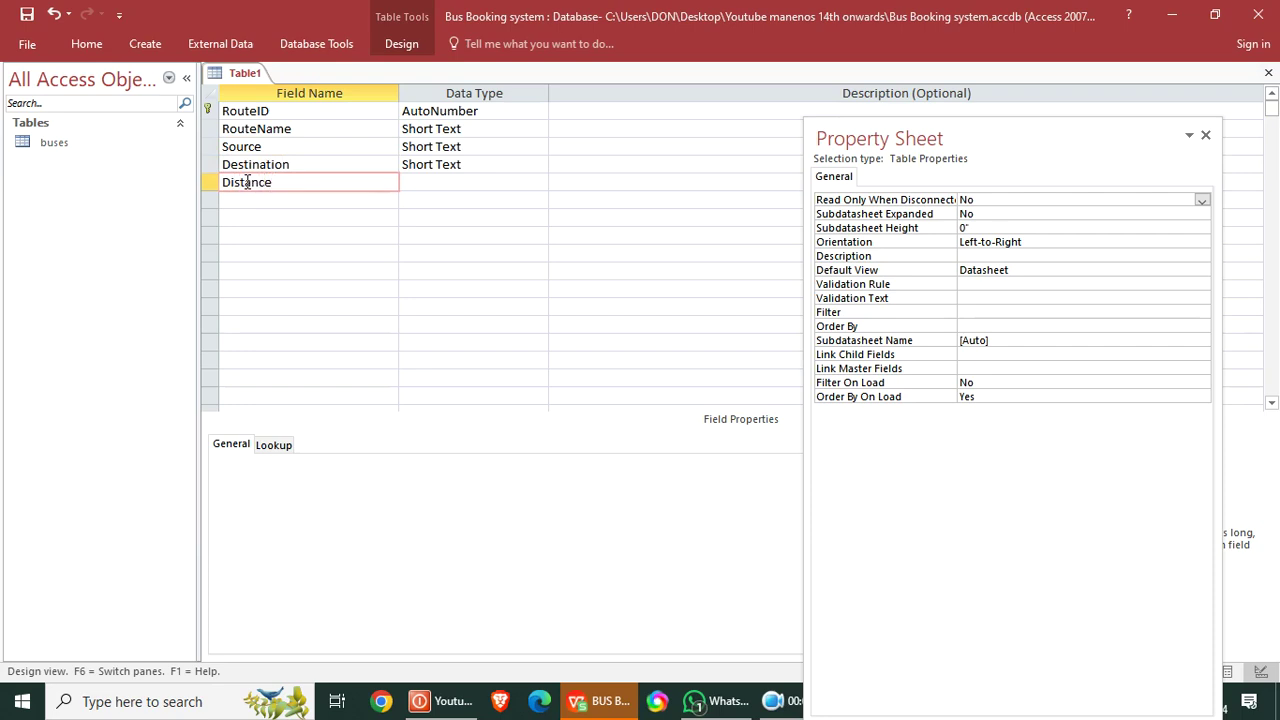
{"action": "left_click", "coordinate": [422, 189]}
{"action": "type", "text": "n"}
{"action": "left_click", "coordinate": [320, 203]}
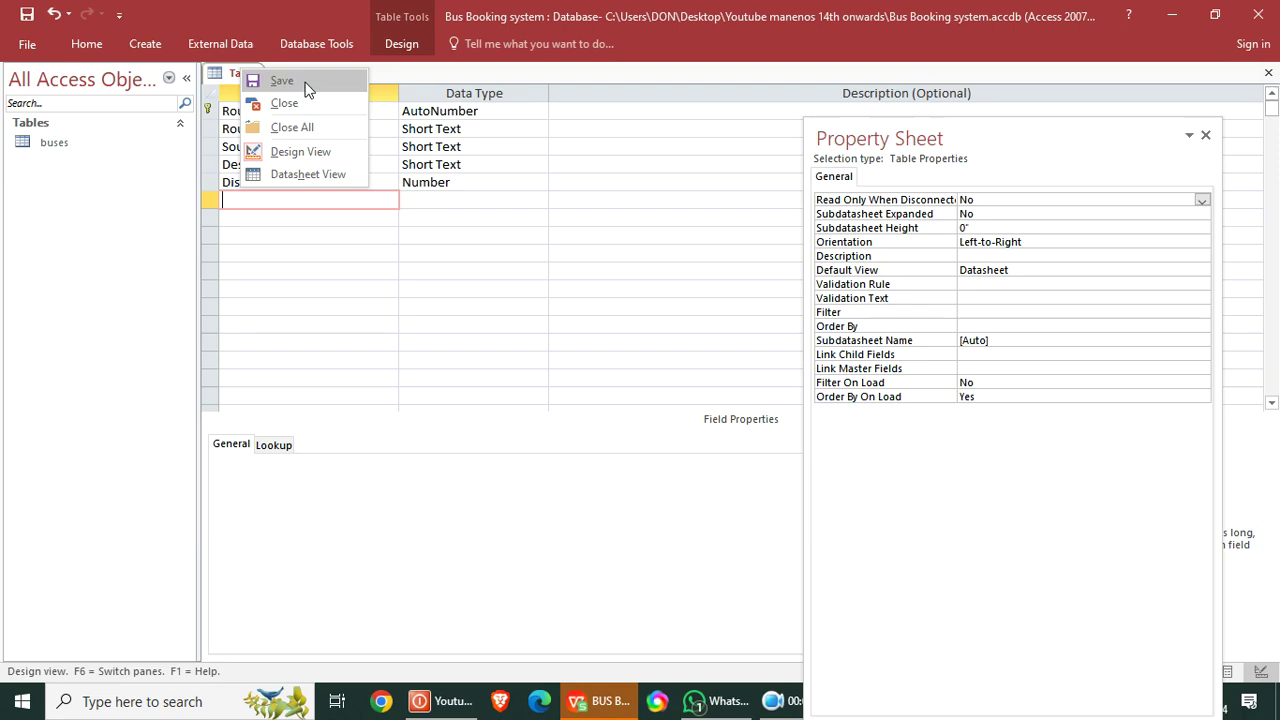
- Save the table as "Routes" and close it
{"action": "left_click", "coordinate": [284, 81]}
{"action": "type", "text": "Routes"}
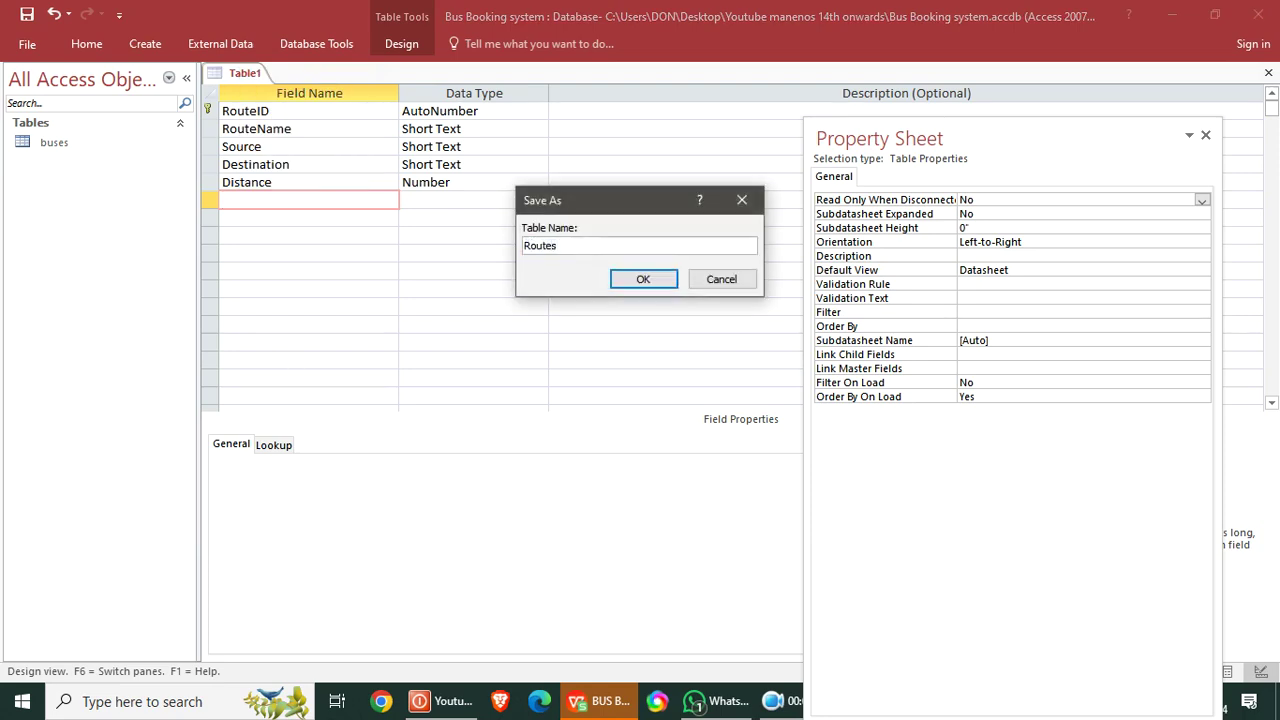
{"action": "key", "text": "Return"}
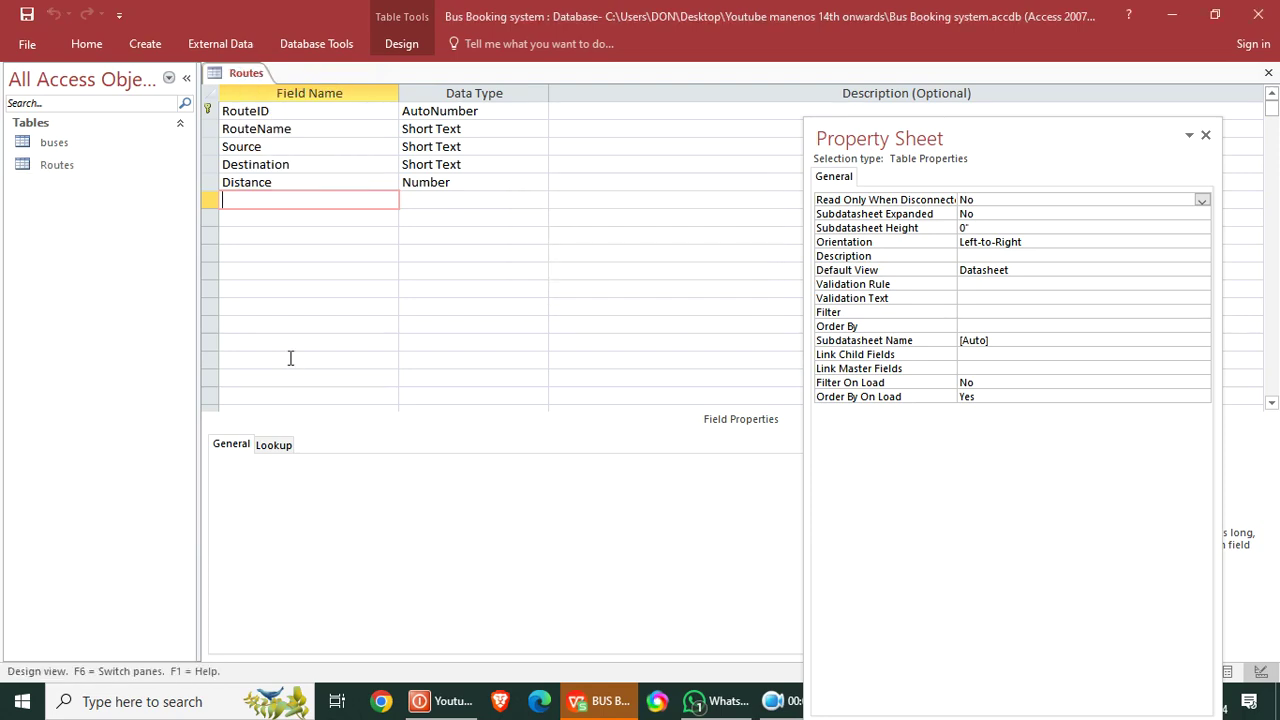
{"action": "right_click", "coordinate": [235, 72]}
{"action": "left_click", "coordinate": [255, 100]}
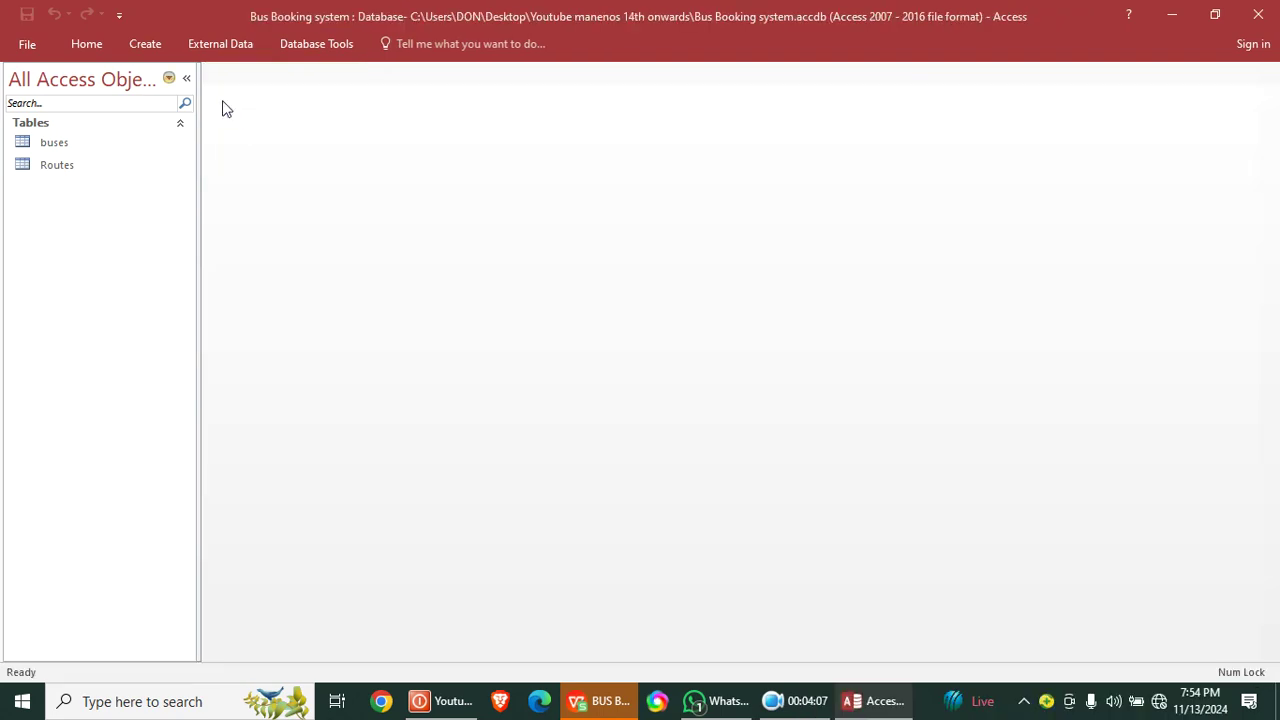
- Create another table in design view with a ScheduleID AutoNumber field as its primary key
{"action": "left_click", "coordinate": [145, 43]}
{"action": "left_click", "coordinate": [131, 110]}
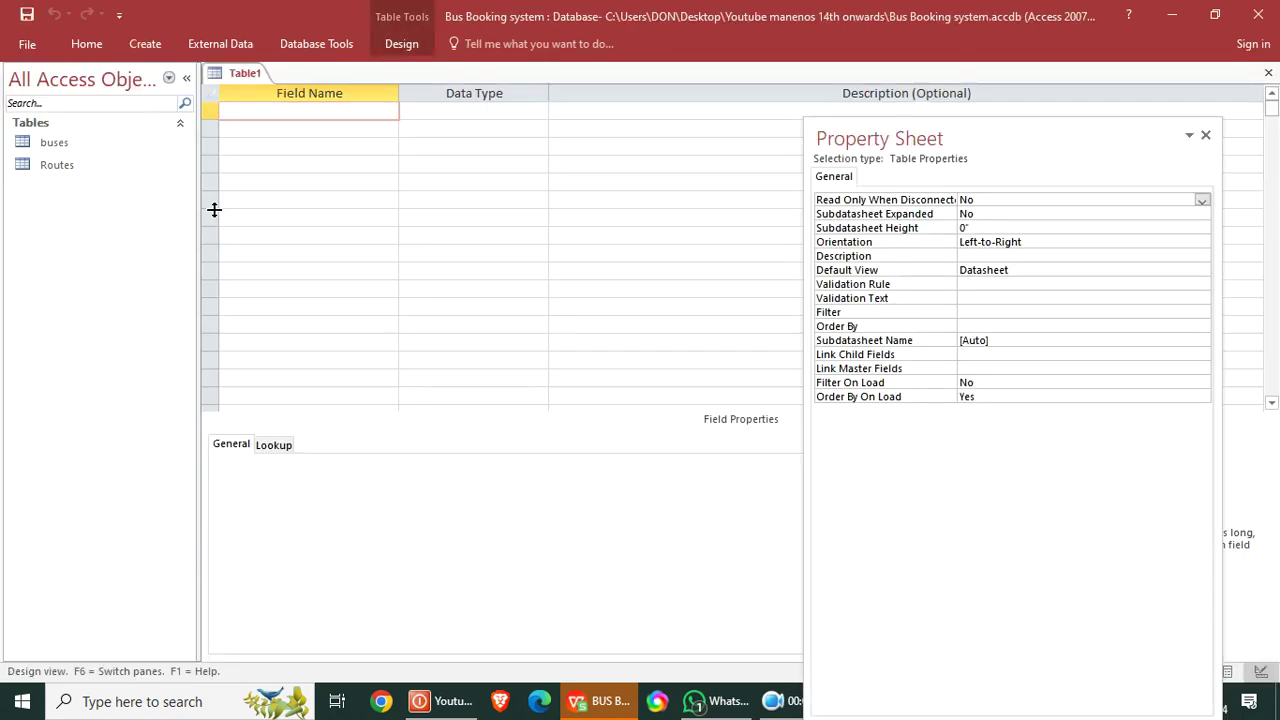
{"action": "type", "text": "ScheduleID"}
{"action": "left_click", "coordinate": [437, 112]}
{"action": "double_click", "coordinate": [438, 108]}
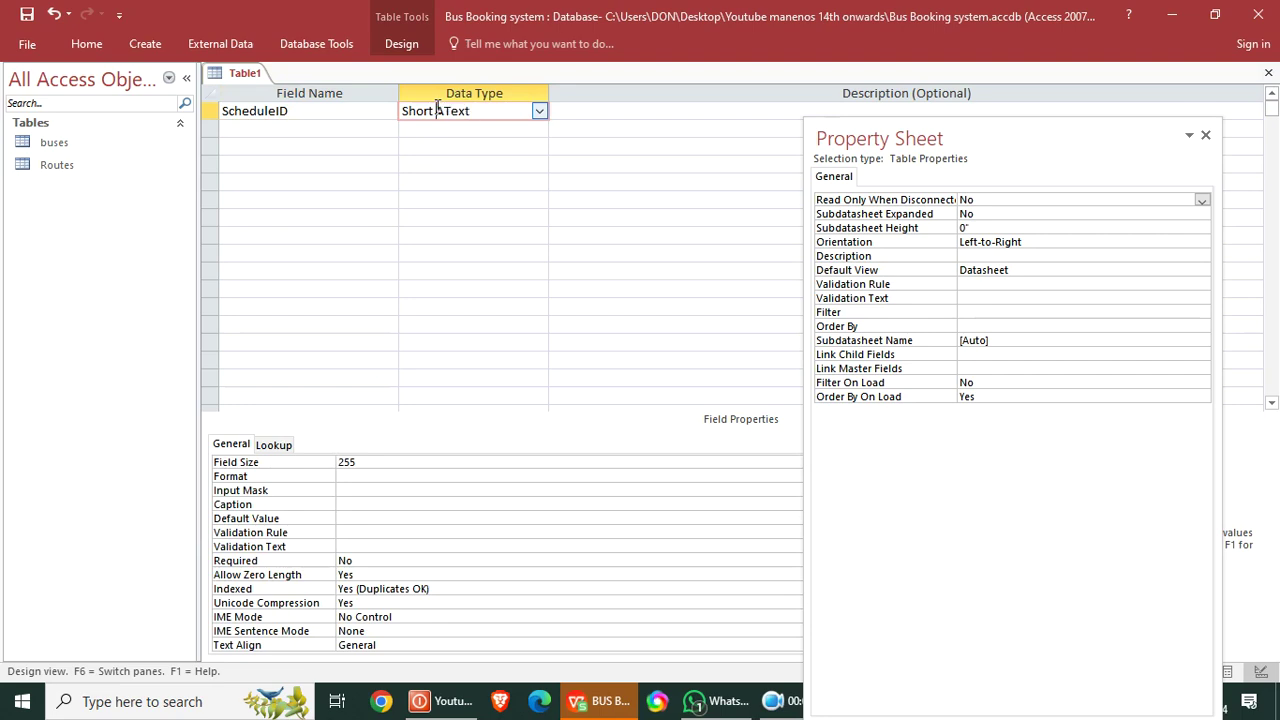
{"action": "left_click_drag", "start_coordinate": [465, 110], "coordinate": [287, 109]}
{"action": "type", "text": "A"}
{"action": "double_click", "coordinate": [432, 111]}
{"action": "type", "text": "Au"}
{"action": "right_click", "coordinate": [432, 111]}
{"action": "left_click", "coordinate": [450, 122]}
- Add a BusID field with the Number data type below ScheduleID
{"action": "left_click", "coordinate": [346, 135]}
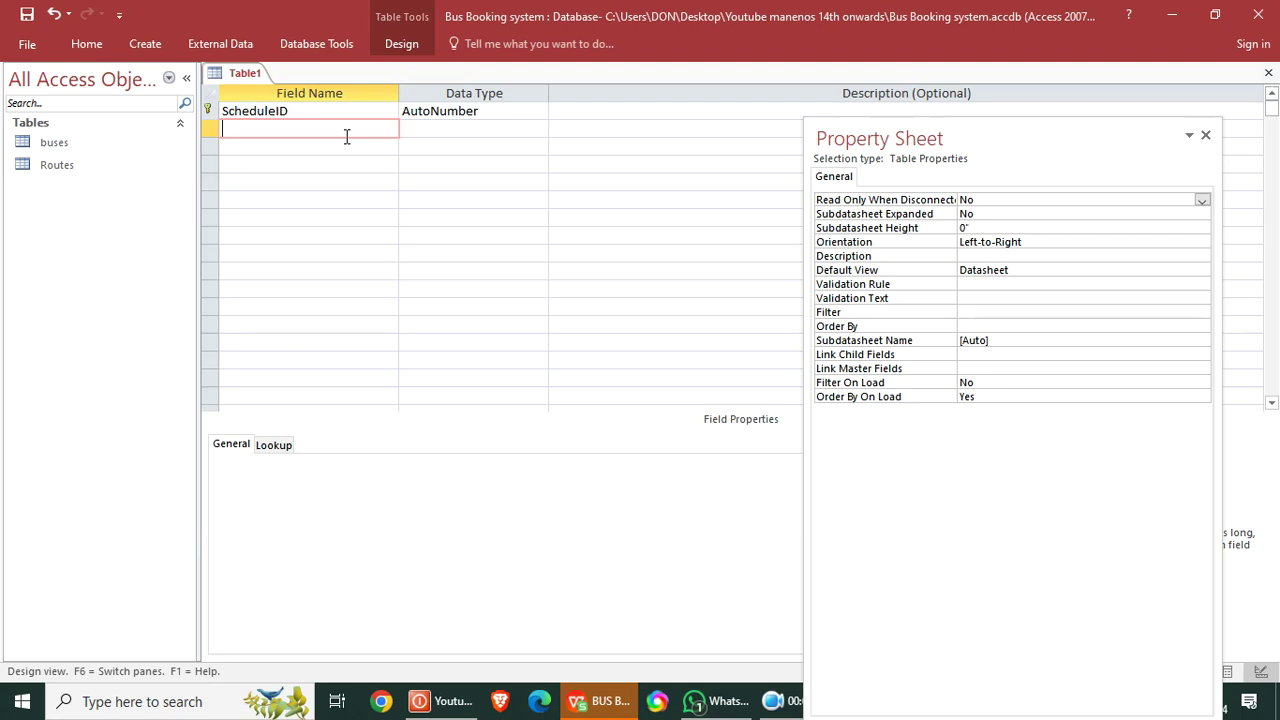
{"action": "type", "text": "bUS"}
{"action": "key", "text": "BackSpace"}
{"action": "key", "text": "BackSpace"}
{"action": "key", "text": "BackSpace"}
{"action": "type", "text": "b"}
{"action": "key", "text": "BackSpace"}
{"action": "type", "text": "BusID"}
{"action": "key", "text": "Tab"}
{"action": "type", "text": "n"}
- Add a RouteID field with the Number data type below BusID
{"action": "left_click", "coordinate": [357, 145]}
{"action": "type", "text": "rOUTE"}
{"action": "key", "text": "BackSpace"}
{"action": "key", "text": "BackSpace"}
{"action": "key", "text": "BackSpace"}
{"action": "key", "text": "BackSpace"}
{"action": "key", "text": "BackSpace"}
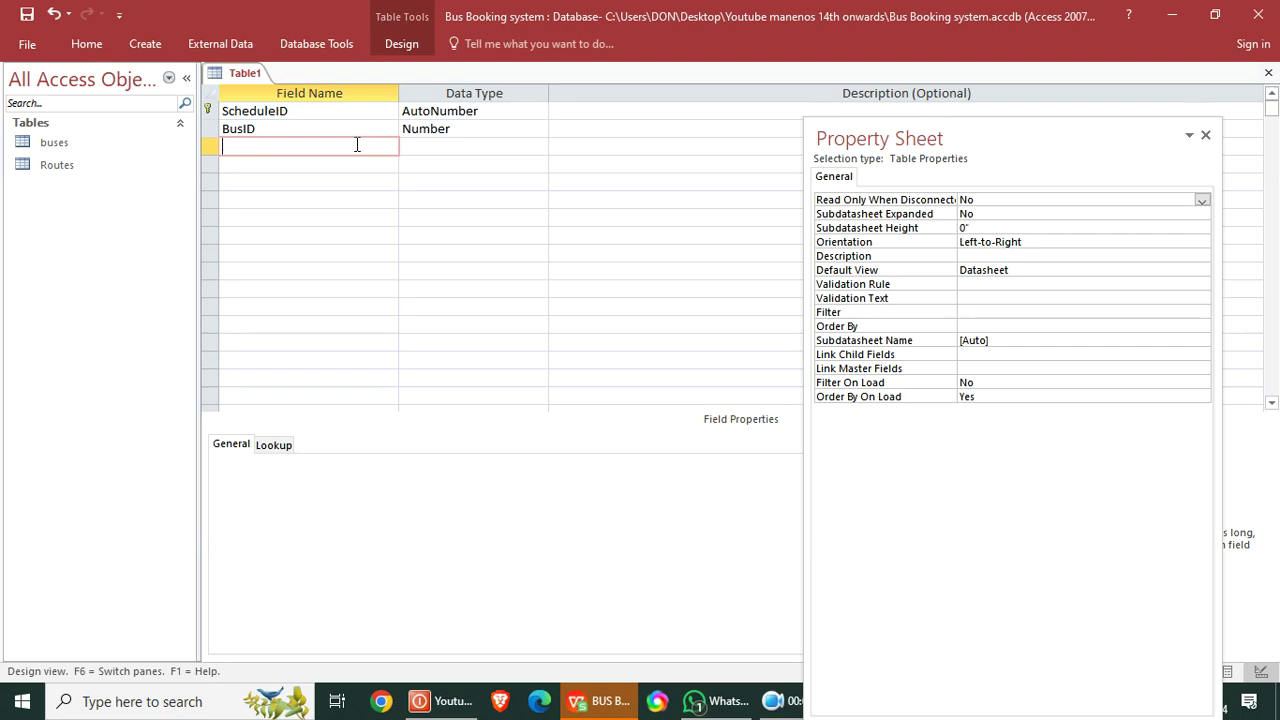
{"action": "type", "text": "r"}
{"action": "key", "text": "BackSpace"}
{"action": "type", "text": "RouteID"}
{"action": "left_click", "coordinate": [420, 144]}
{"action": "type", "text": "n"}
{"action": "left_click", "coordinate": [288, 164]}
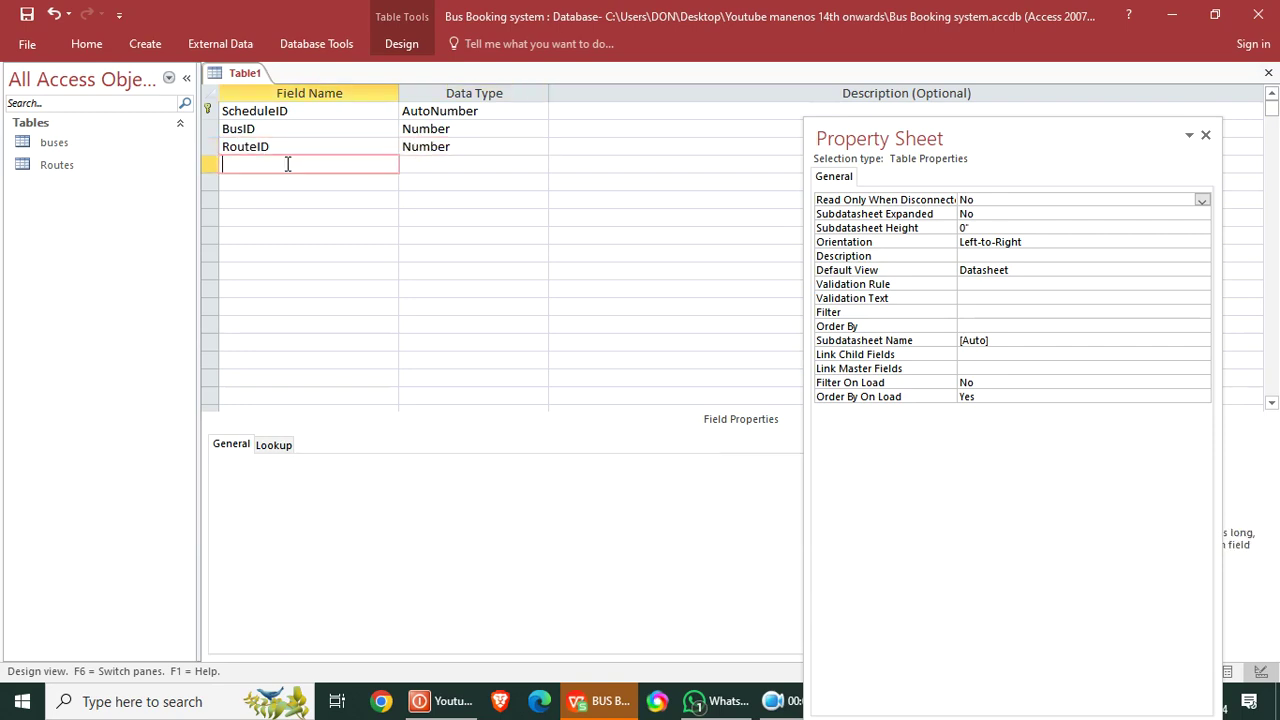
- Enter "FK" as the description of both the BusID and RouteID fields
{"action": "left_click", "coordinate": [581, 128]}
{"action": "type", "text": "FK"}
{"action": "left_click", "coordinate": [577, 146]}
{"action": "type", "text": "FK"}
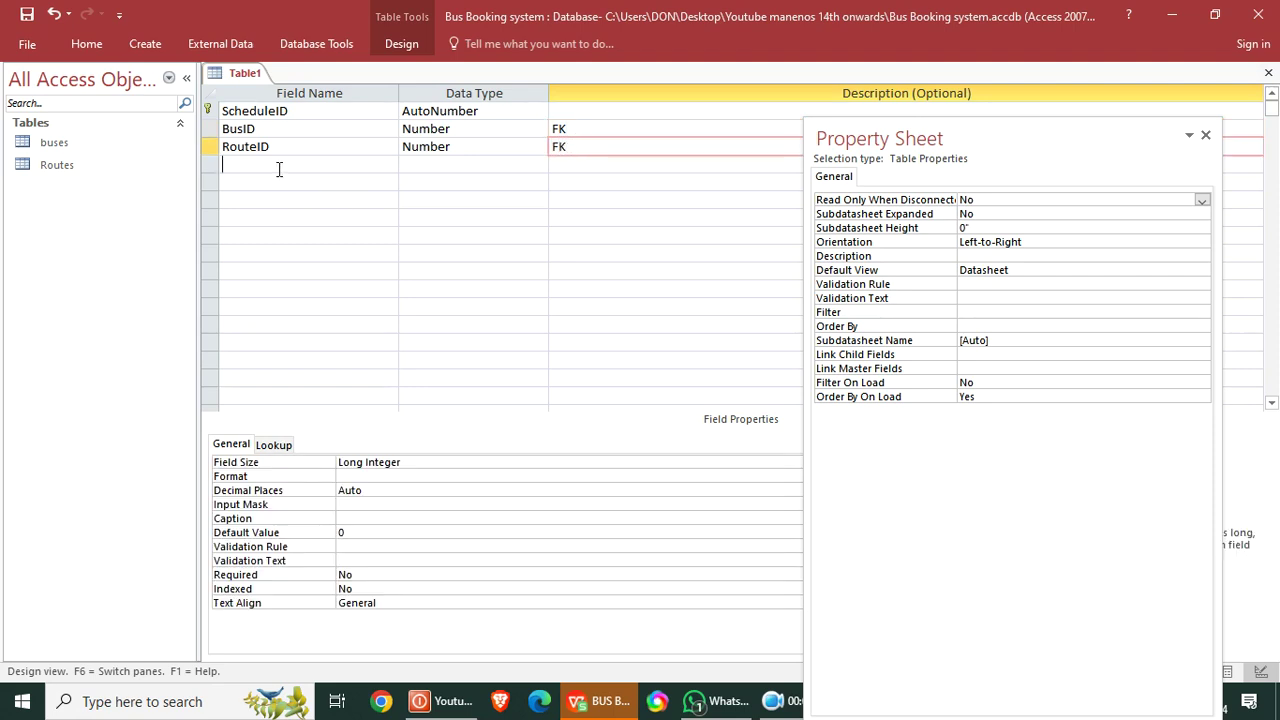
- Add a DepartureTime field with the Date/Time data type below RouteID
{"action": "left_click", "coordinate": [279, 167]}
{"action": "type", "text": "dE"}
{"action": "key", "text": "BackSpace"}
{"action": "key", "text": "BackSpace"}
{"action": "type", "text": "Dep"}
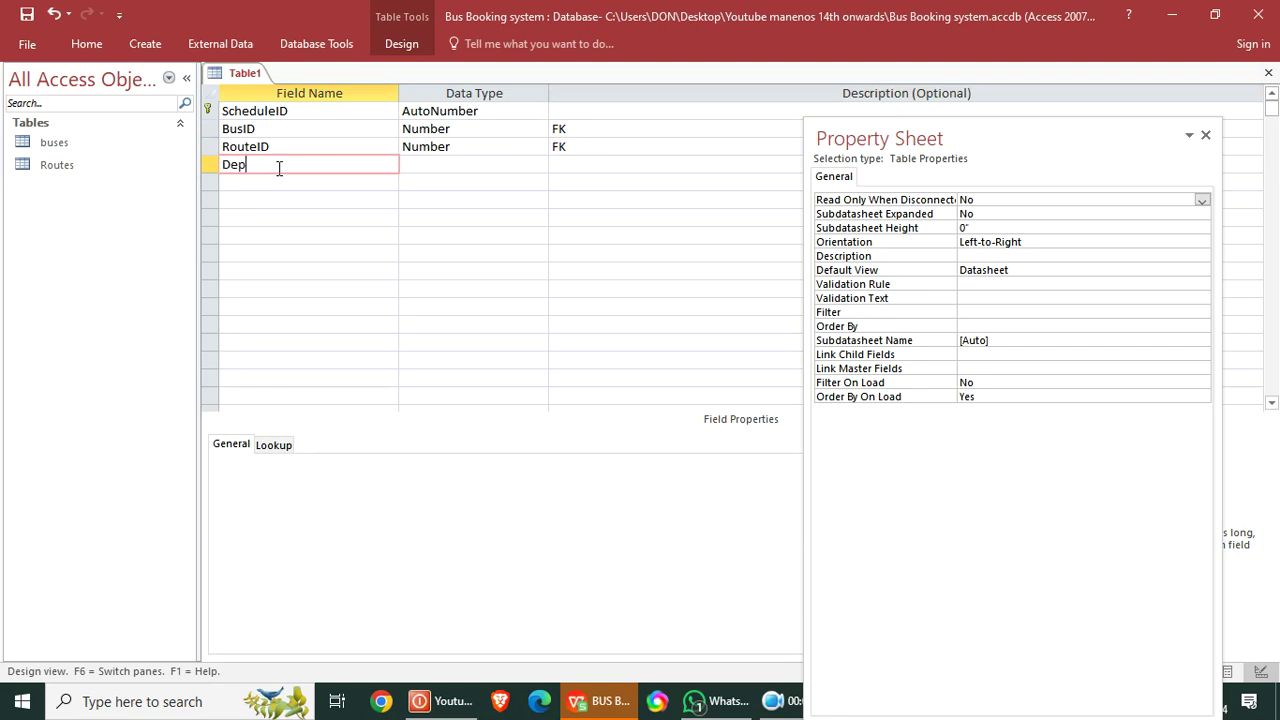
{"action": "type", "text": "atur"}
{"action": "key", "text": "BackSpace"}
{"action": "key", "text": "BackSpace"}
{"action": "key", "text": "BackSpace"}
{"action": "type", "text": "rtureTime"}
{"action": "key", "text": "BackSpace"}
{"action": "type", "text": "me"}
{"action": "left_click", "coordinate": [408, 163]}
{"action": "type", "text": "d"}
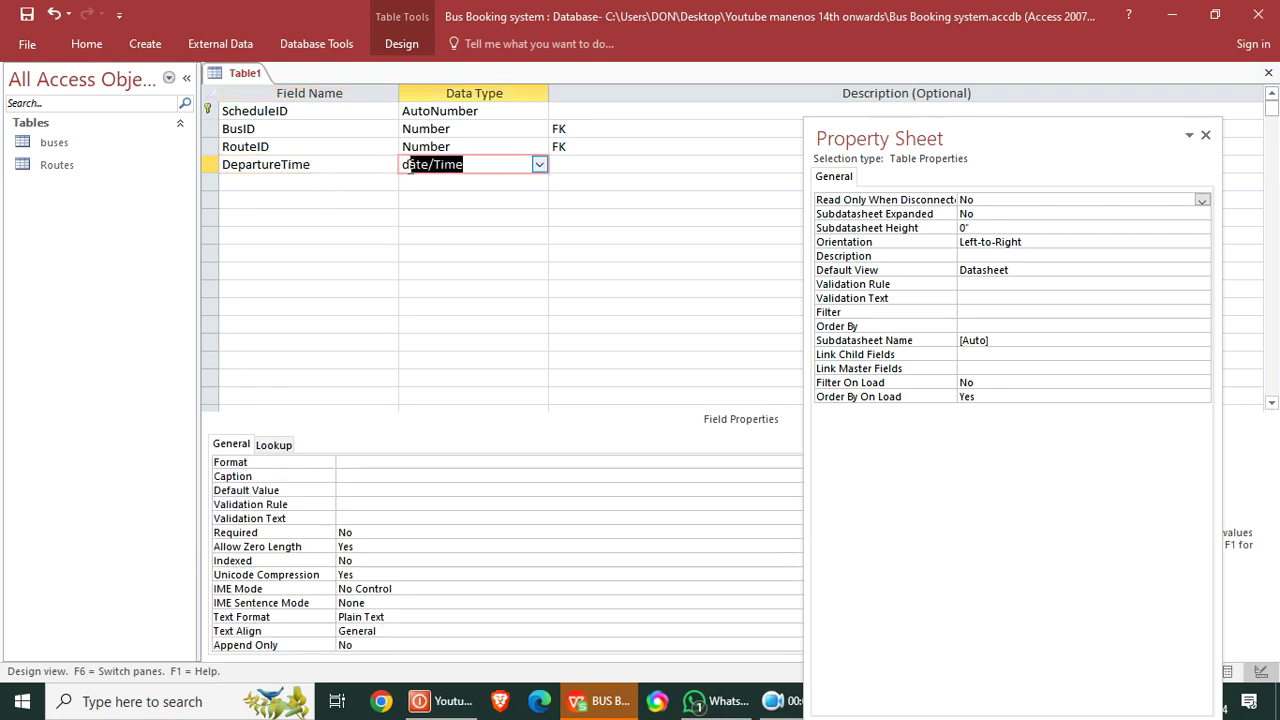
- Add an ArrivalTime field with the Date/Time data type below DepartureTime
{"action": "left_click", "coordinate": [300, 182]}
{"action": "type", "text": "Arriva"}
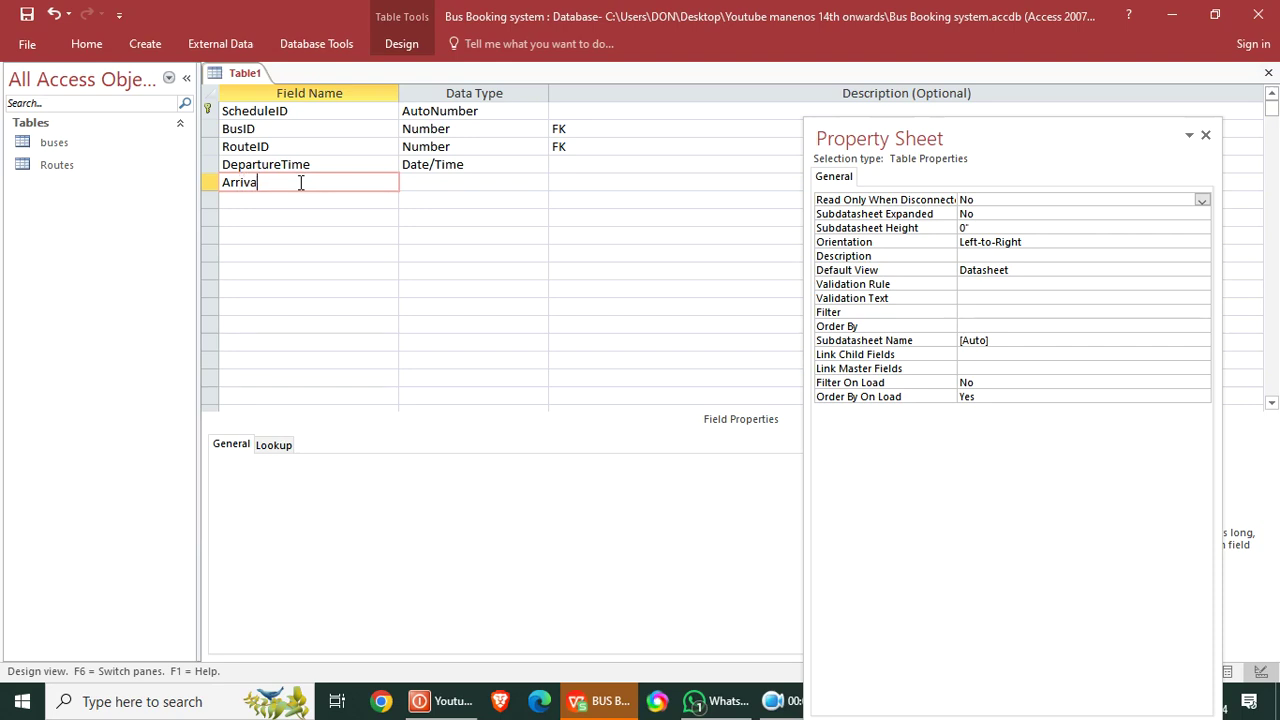
{"action": "type", "text": "lTime"}
{"action": "left_click", "coordinate": [404, 182]}
{"action": "type", "text": "ld"}
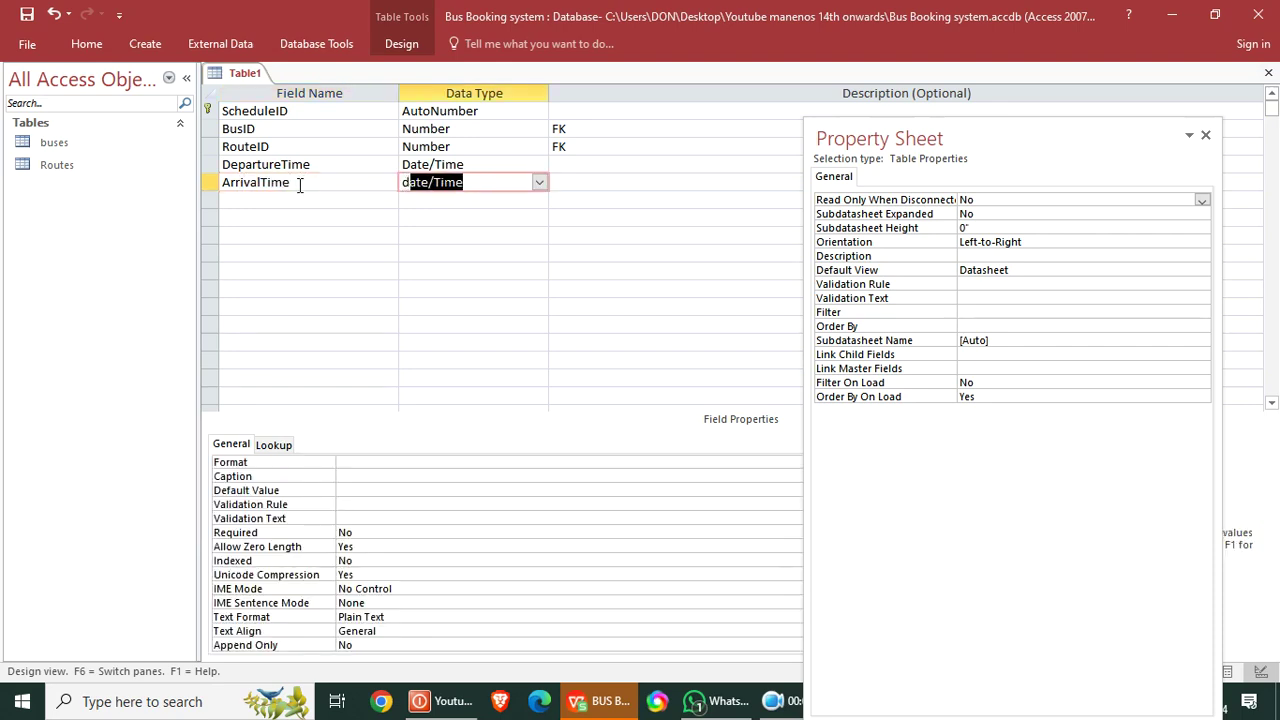
- Add a DaysOfOperations field with the Short Text data type below ArrivalTime and close the property sheet
{"action": "left_click", "coordinate": [305, 199]}
{"action": "type", "text": "Days"}
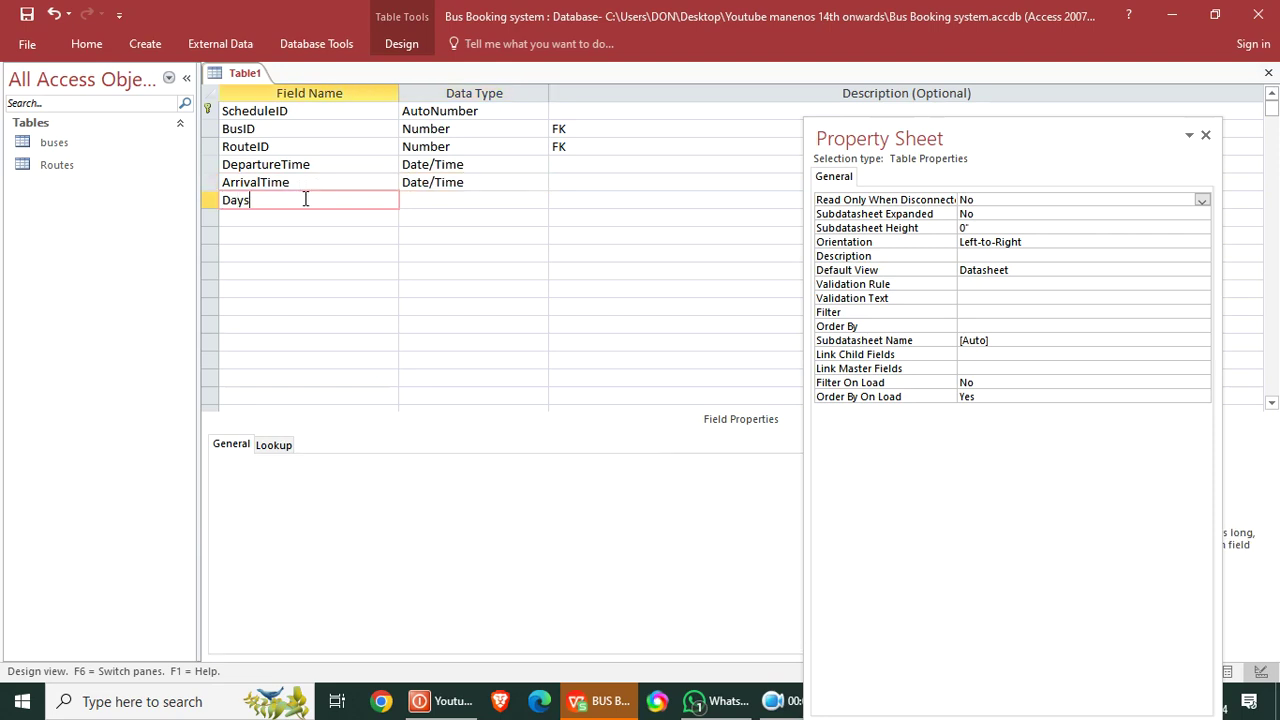
{"action": "type", "text": "OfOperation"}
{"action": "left_click", "coordinate": [1205, 134]}
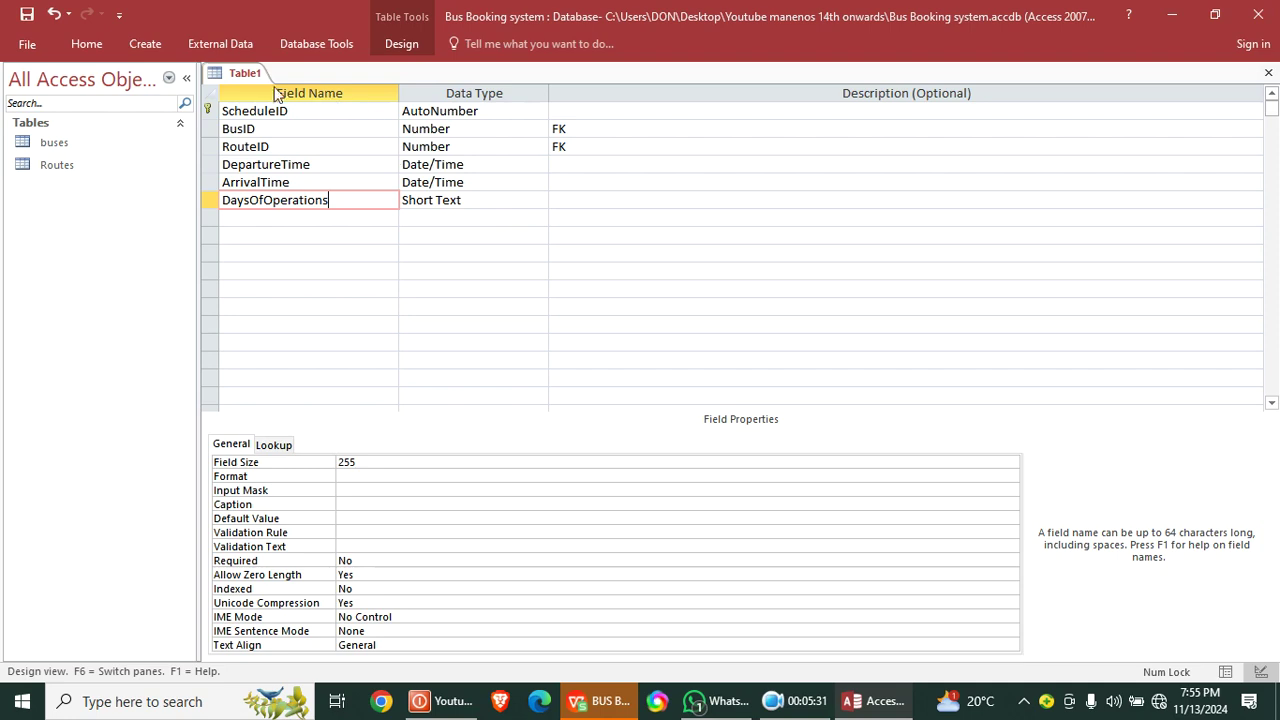
- Save the table as "schedules" and close it
{"action": "right_click", "coordinate": [249, 73]}
{"action": "left_click", "coordinate": [323, 86]}
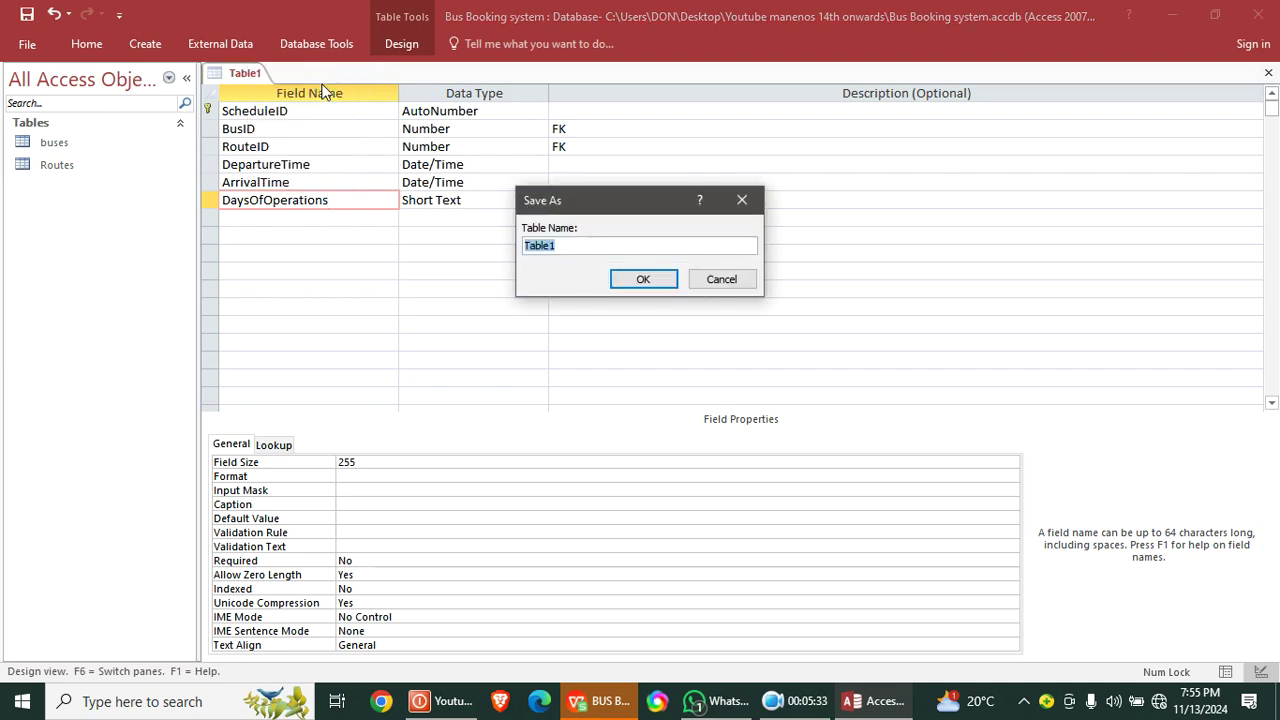
{"action": "type", "text": "schedules"}
{"action": "key", "text": "Return"}
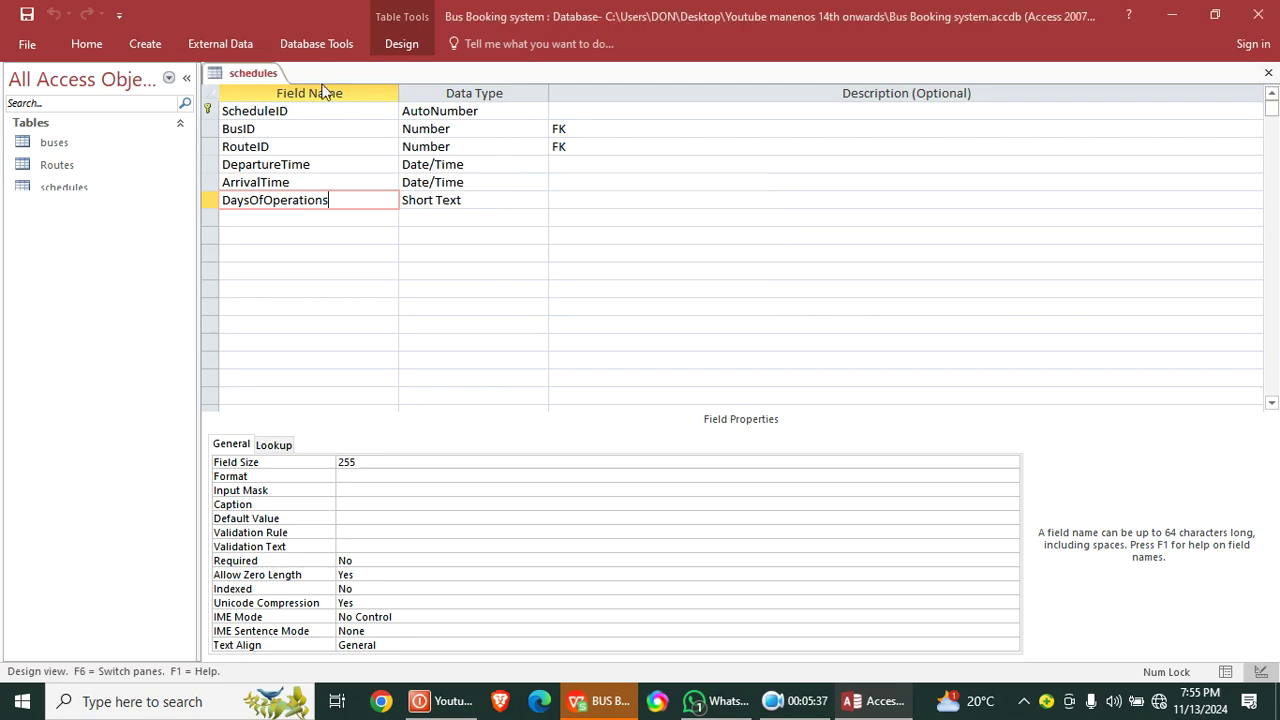
{"action": "right_click", "coordinate": [256, 82]}
{"action": "left_click", "coordinate": [300, 119]}
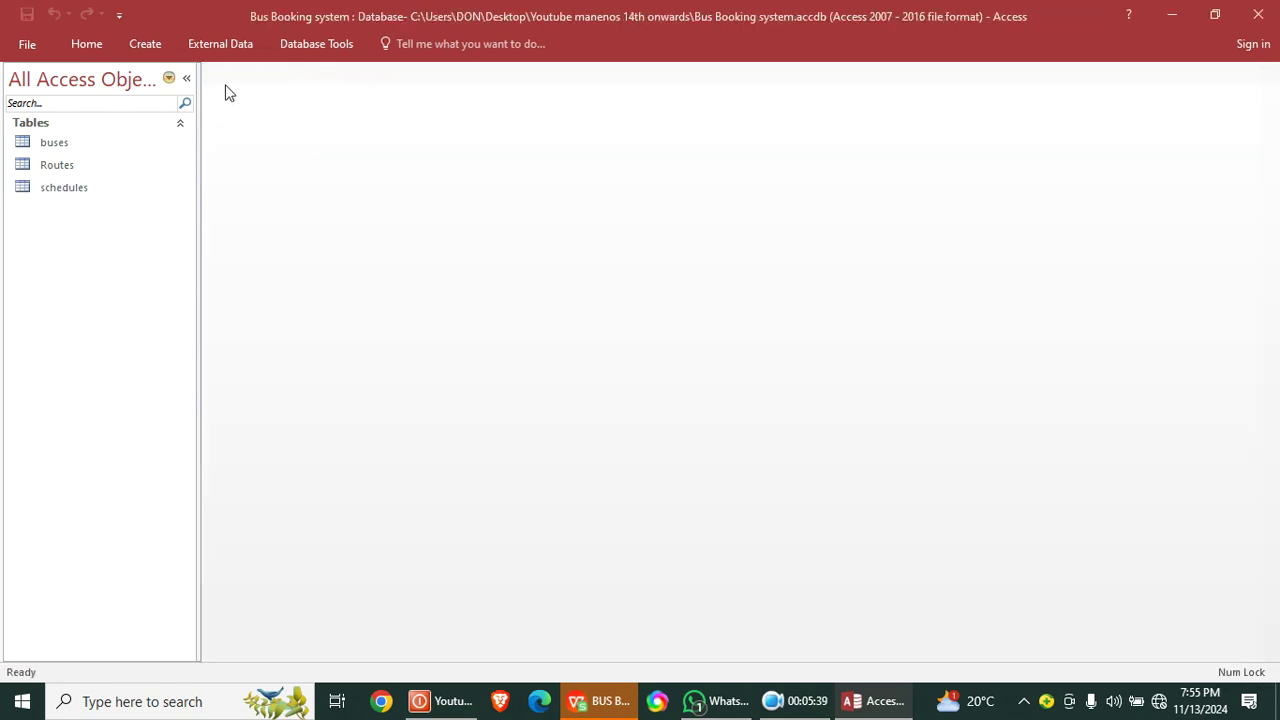
- Create a further table in design view with a PassagerID AutoNumber field as its primary key
{"action": "left_click", "coordinate": [143, 44]}
{"action": "left_click", "coordinate": [130, 96]}
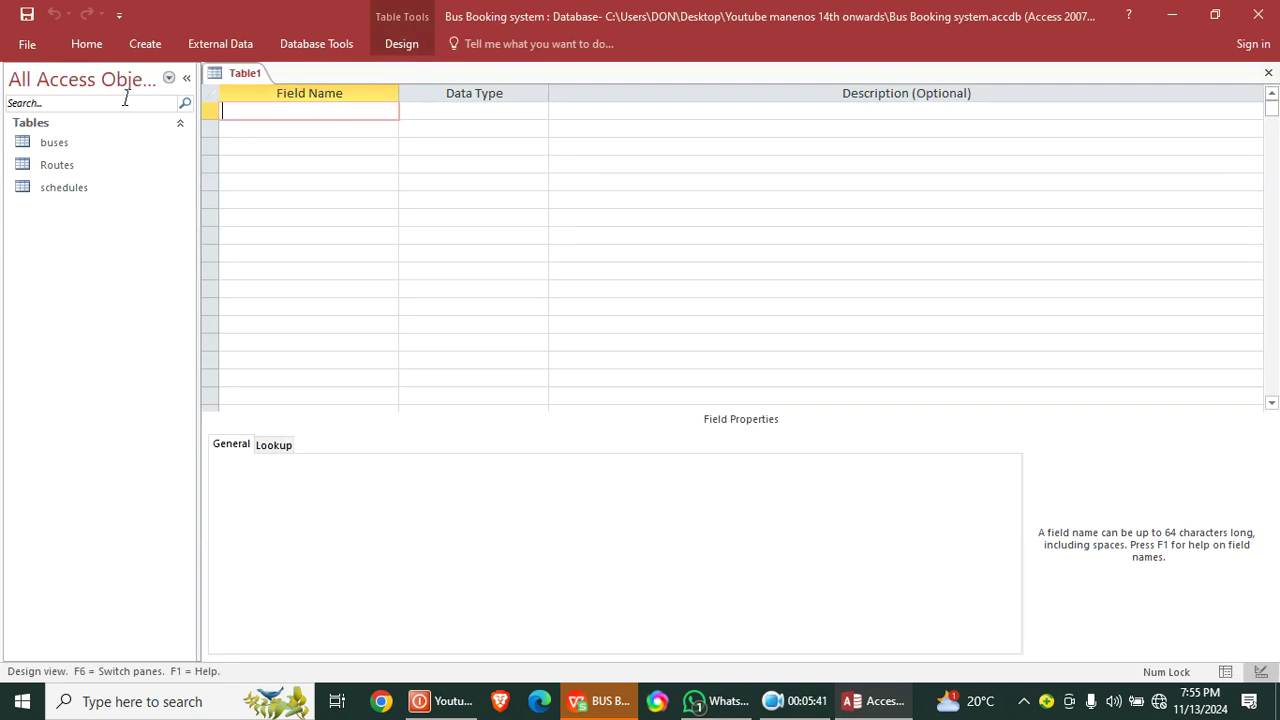
{"action": "key", "text": "Caps_Lock"}
{"action": "type", "text": "PA"}
{"action": "key", "text": "BackSpace"}
{"action": "key", "text": "Caps_Lock"}
{"action": "type", "text": "asa"}
{"action": "type", "text": "age"}
{"action": "type", "text": "r"}
{"action": "key", "text": "Caps_Lock"}
{"action": "type", "text": "ID"}
{"action": "left_click", "coordinate": [432, 111]}
{"action": "type", "text": "A"}
{"action": "right_click", "coordinate": [432, 111]}
{"action": "left_click", "coordinate": [418, 124]}
- Add FirstName and LastName fields with the Short Text data type below PassagerID
{"action": "left_click", "coordinate": [320, 131]}
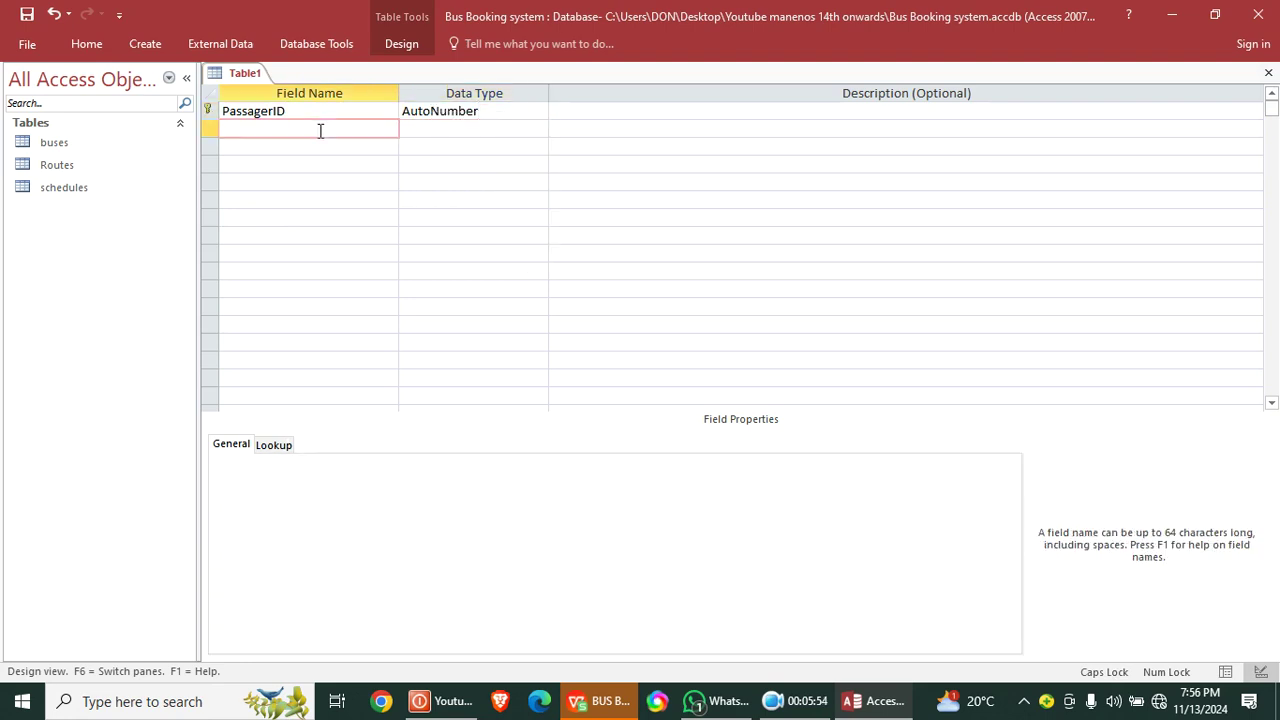
{"action": "type", "text": "F"}
{"action": "key", "text": "Caps_Lock"}
{"action": "type", "text": "irstName"}
{"action": "key", "text": "Down"}
{"action": "type", "text": "Last"}
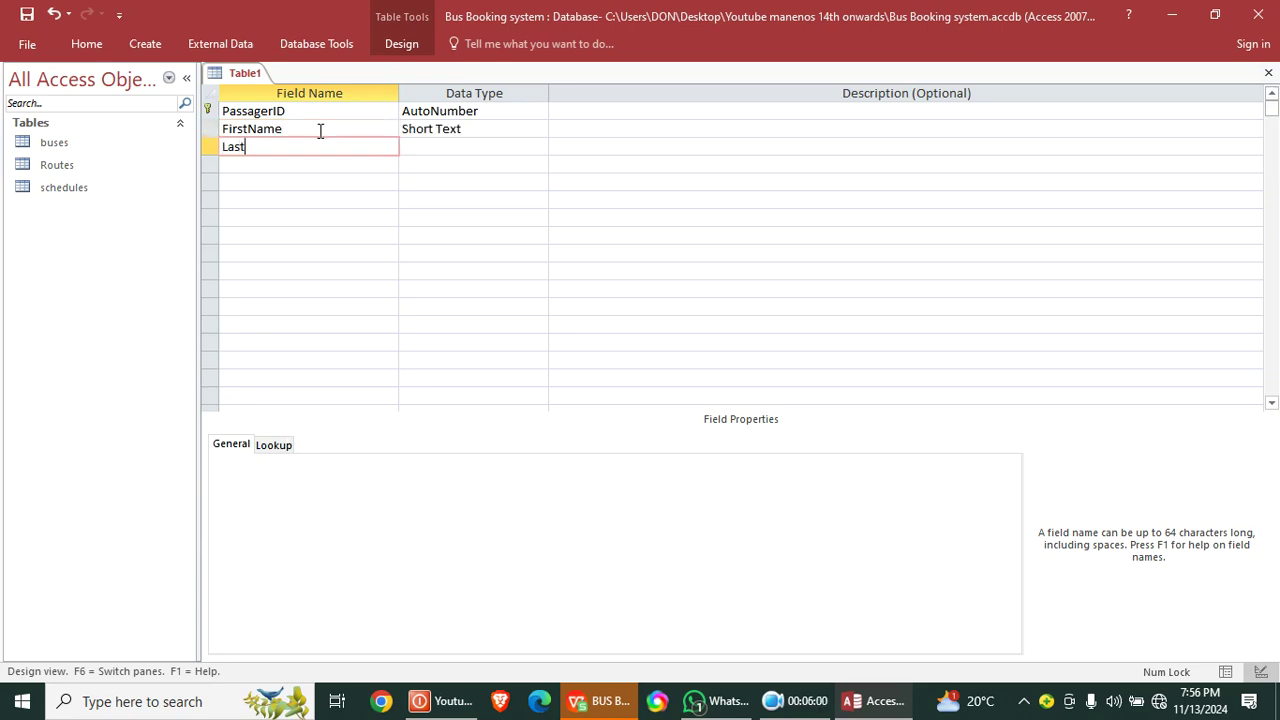
{"action": "type", "text": "Name"}
- Add Email and Phone fields with the Short Text data type below LastName
{"action": "left_click", "coordinate": [262, 167]}
{"action": "type", "text": "Email"}
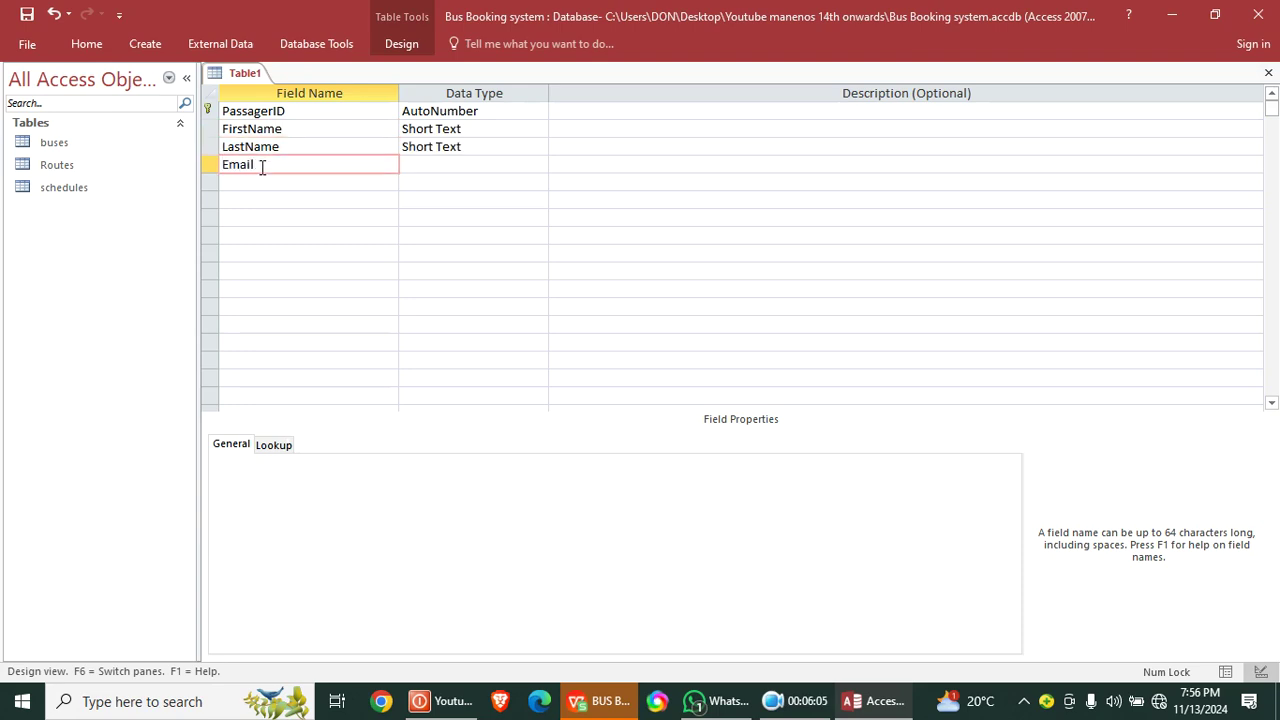
{"action": "left_click", "coordinate": [259, 188]}
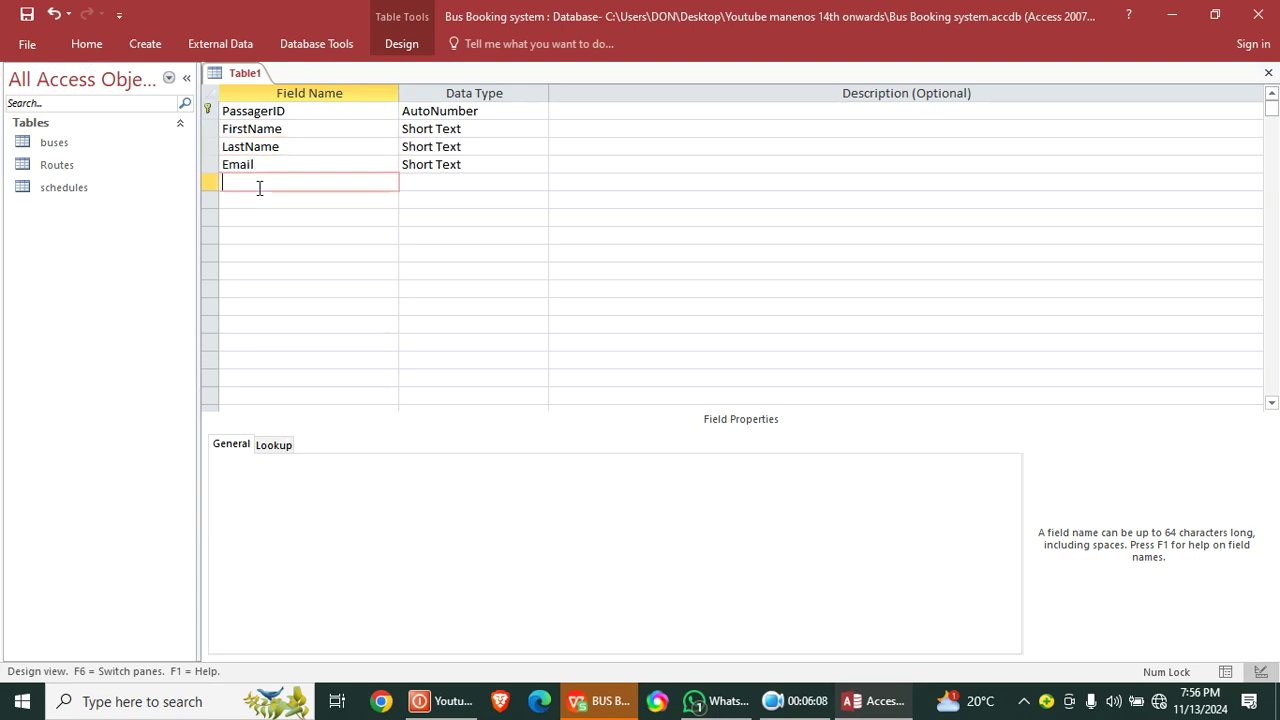
{"action": "type", "text": "Phone"}
{"action": "left_click", "coordinate": [433, 183]}
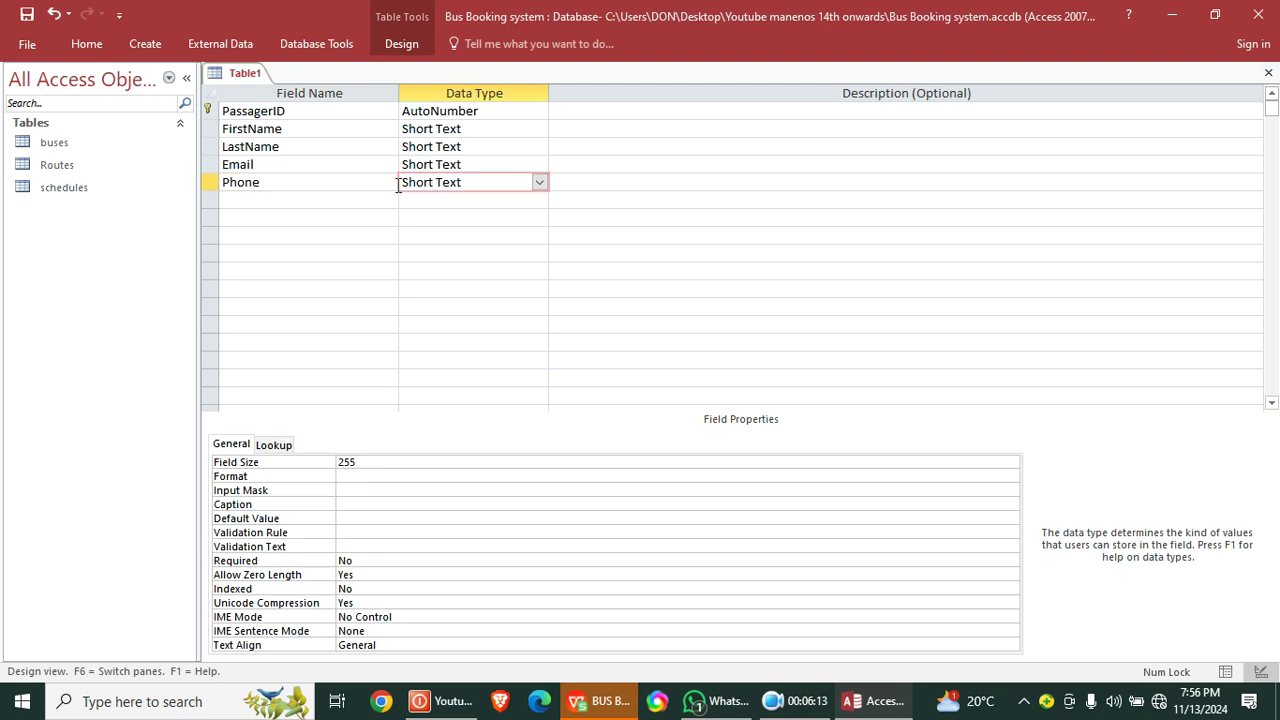
- Save the table as "passagers" and close it
{"action": "right_click", "coordinate": [246, 73]}
{"action": "left_click", "coordinate": [324, 94]}
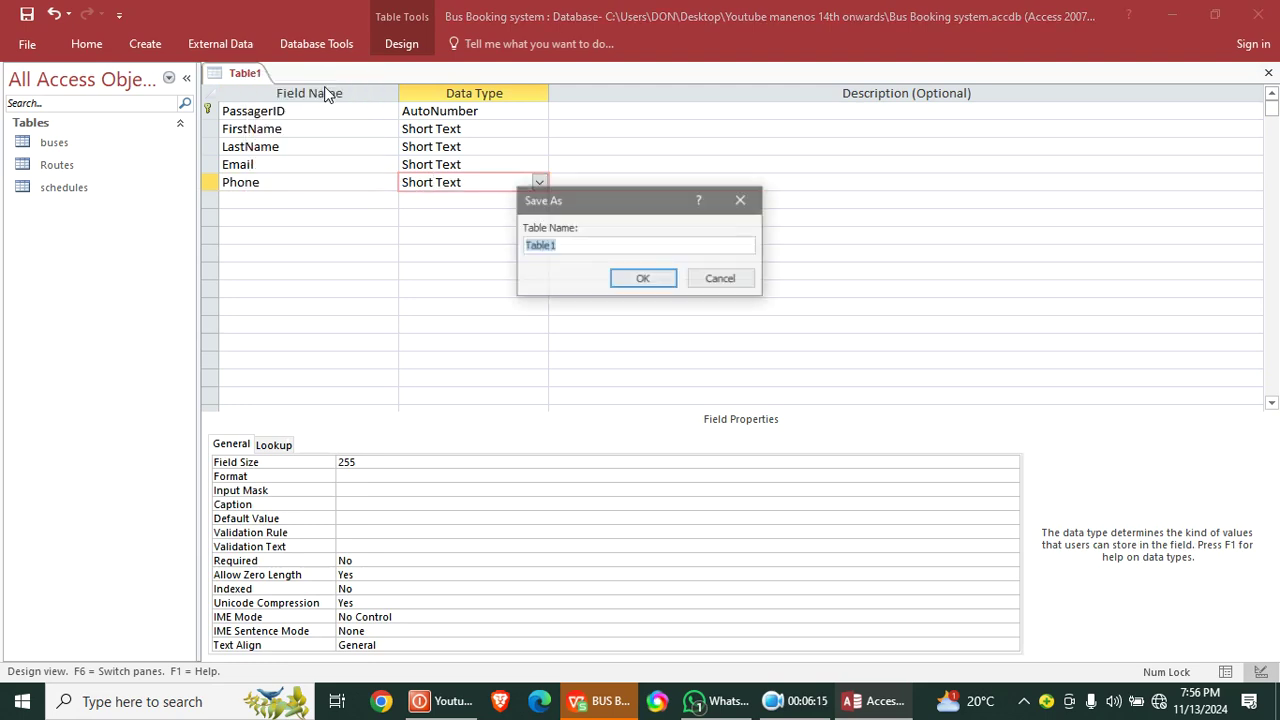
{"action": "type", "text": "pas"}
{"action": "type", "text": "as"}
{"action": "key", "text": "BackSpace"}
{"action": "key", "text": "BackSpace"}
{"action": "type", "text": "sagr"}
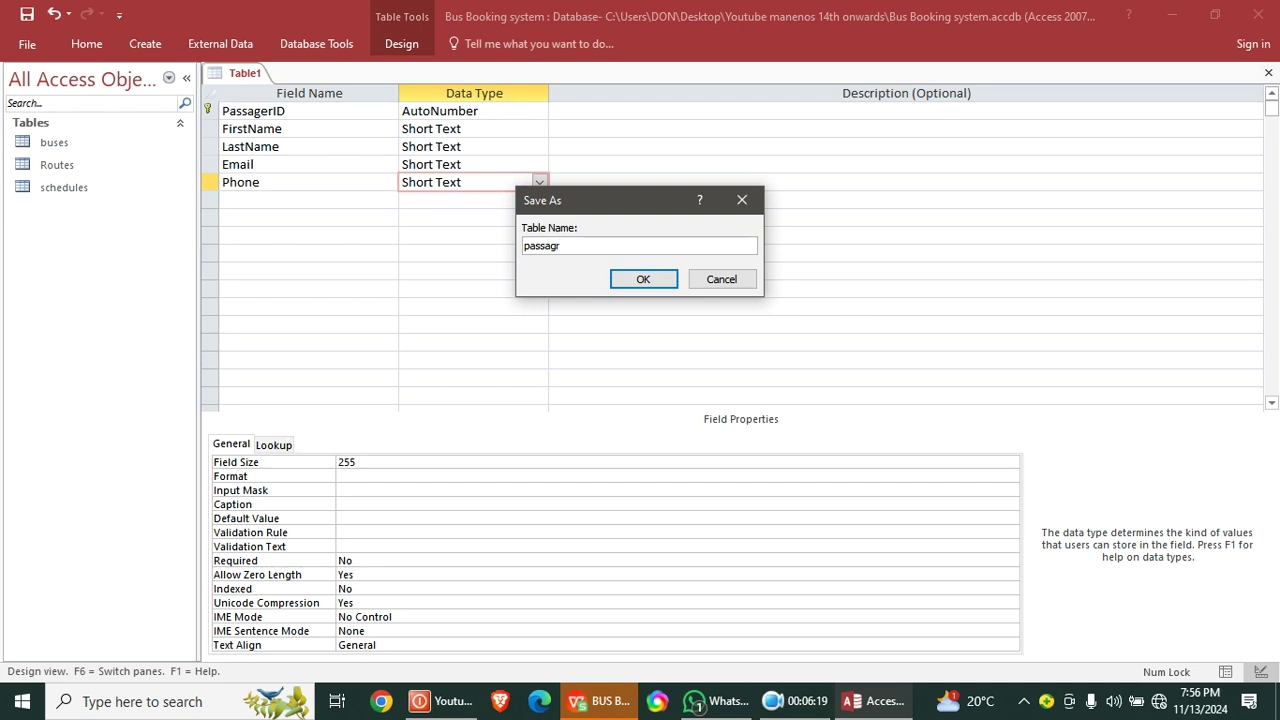
{"action": "type", "text": "rs"}
{"action": "key", "text": "Return"}
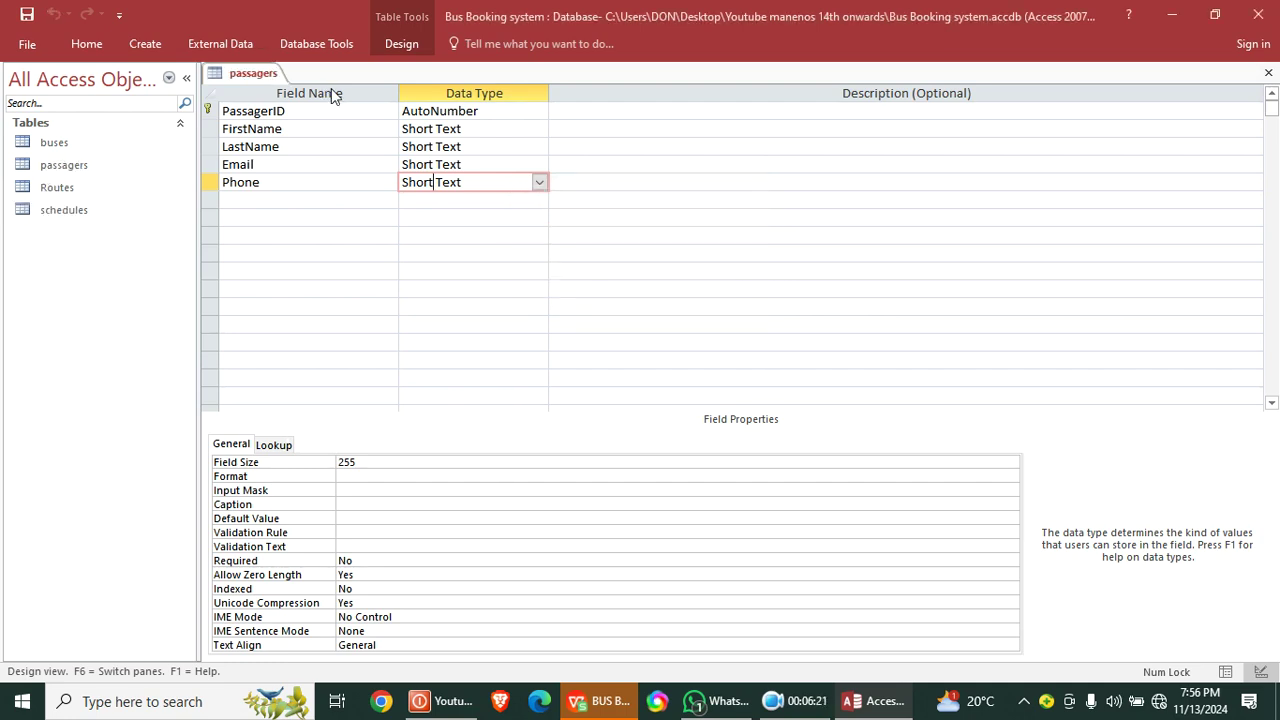
{"action": "right_click", "coordinate": [263, 86]}
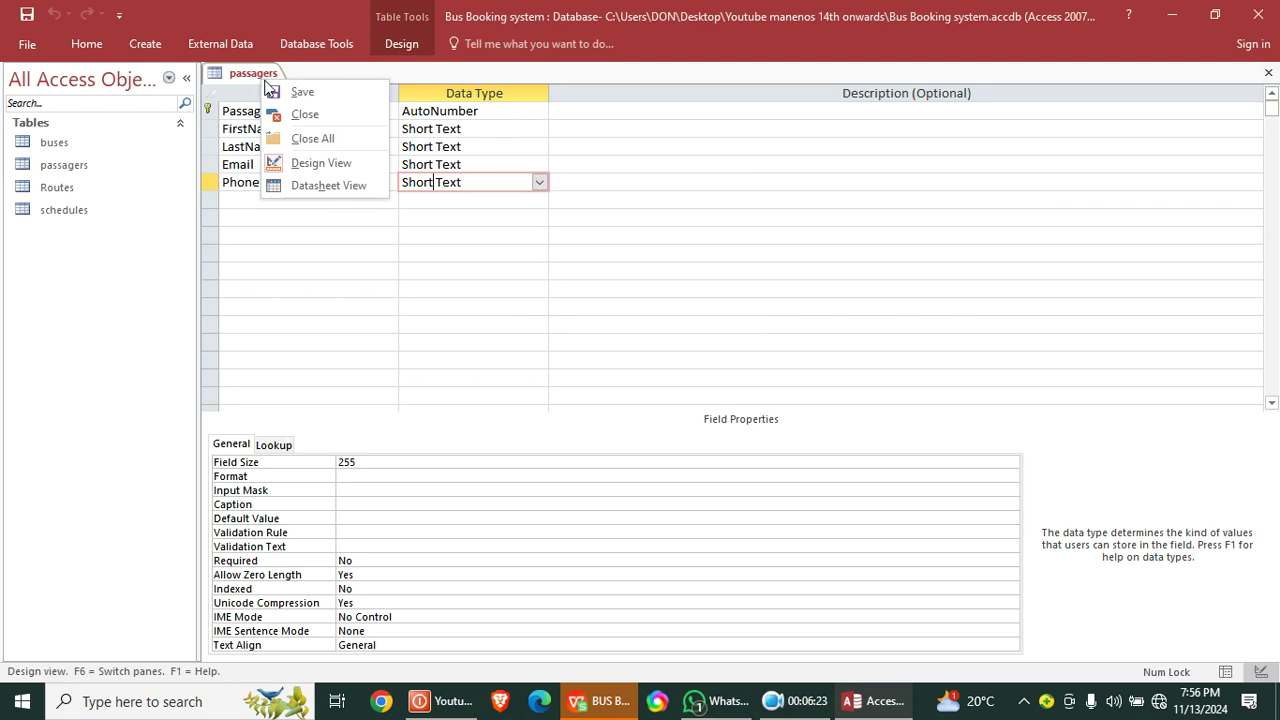
{"action": "left_click", "coordinate": [305, 145]}
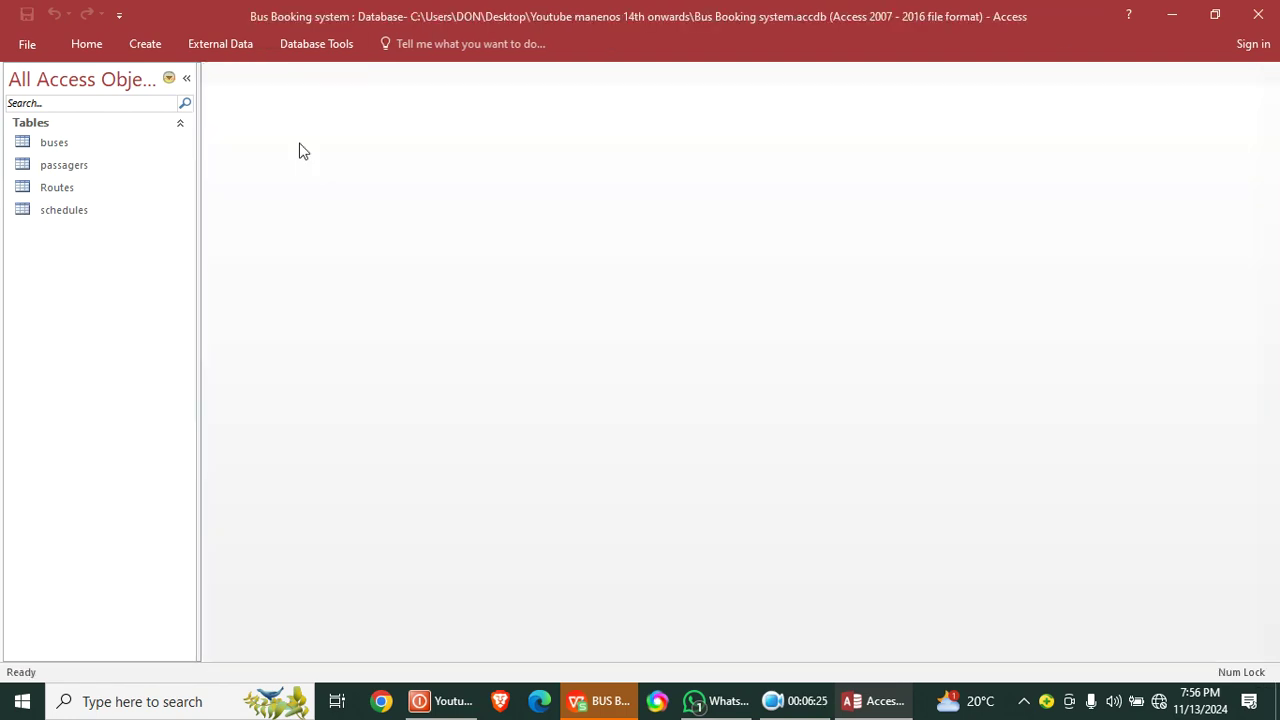
- Create a new table in design view and enter BookingID as its first field name
{"action": "left_click", "coordinate": [146, 44]}
{"action": "left_click", "coordinate": [132, 95]}
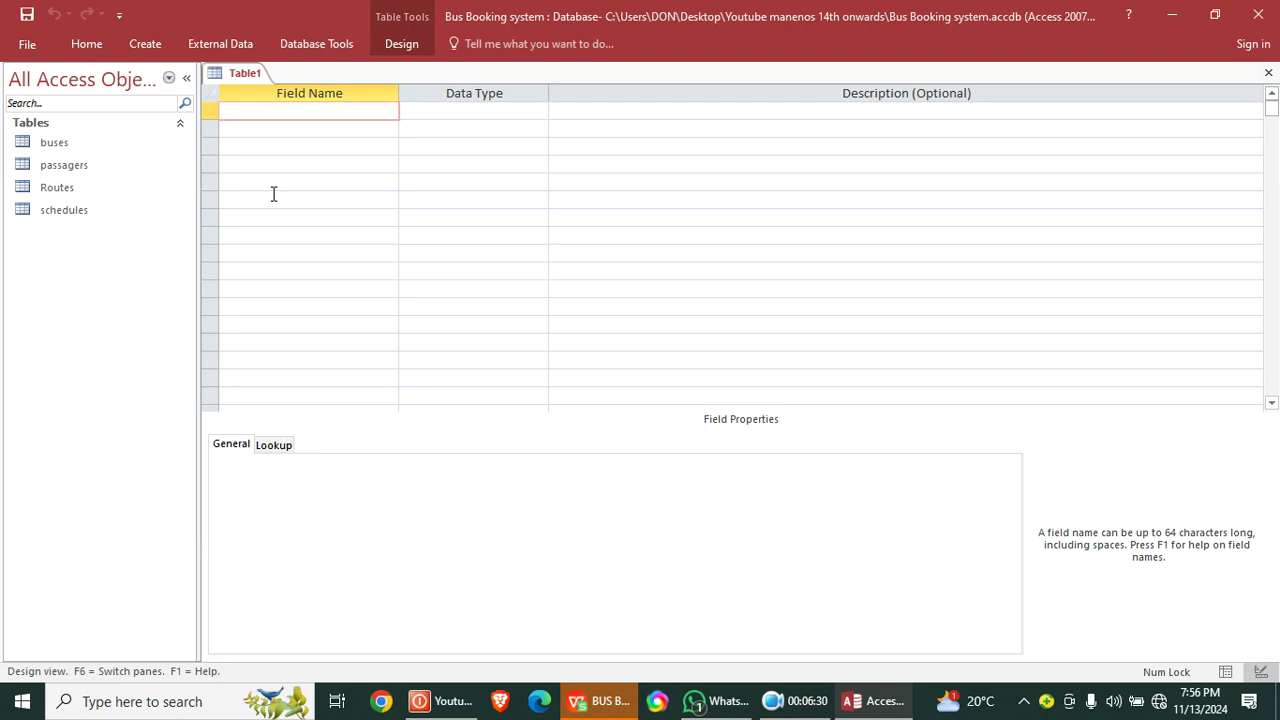
{"action": "key", "text": "Caps_Lock"}
{"action": "type", "text": "B"}
{"action": "key", "text": "Caps_Lock"}
{"action": "type", "text": "ooking"}
{"action": "key", "text": "Caps_Lock"}
{"action": "type", "text": "ID"}
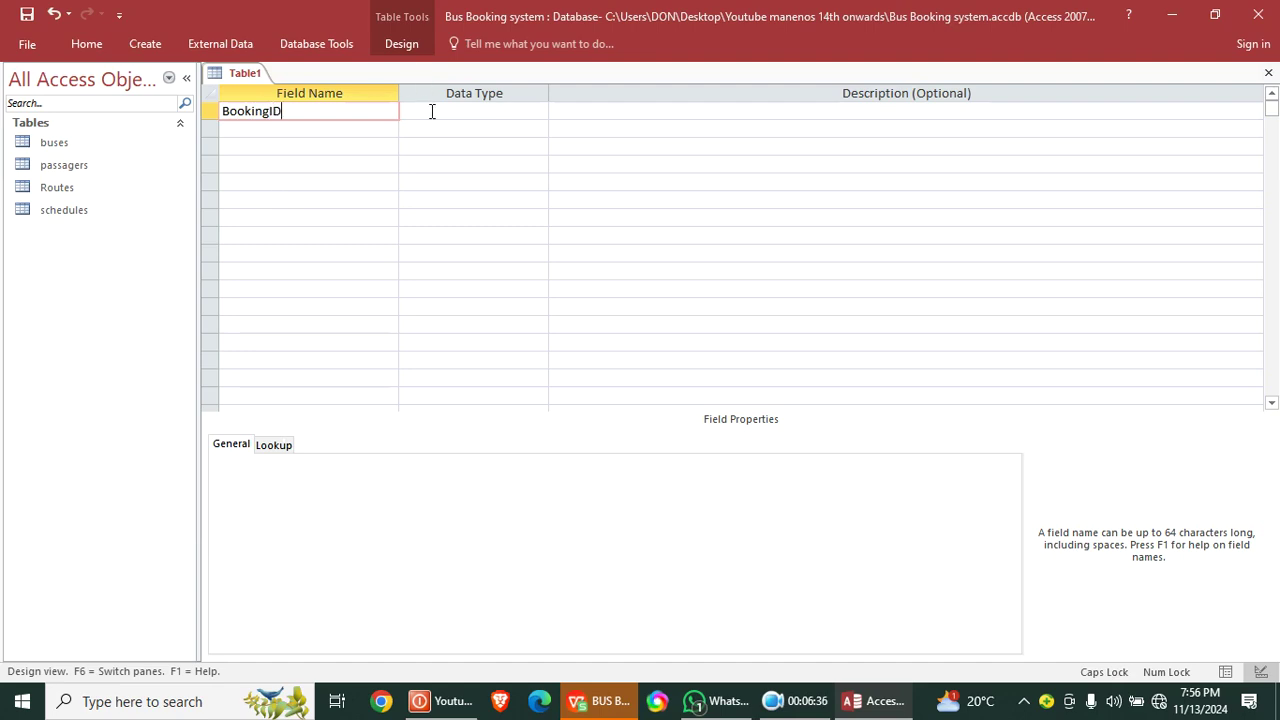
- Set the BookingID field's data type to AutoNumber
{"action": "left_click", "coordinate": [431, 112]}
{"action": "right_click", "coordinate": [431, 112]}
{"action": "left_click", "coordinate": [431, 111]}
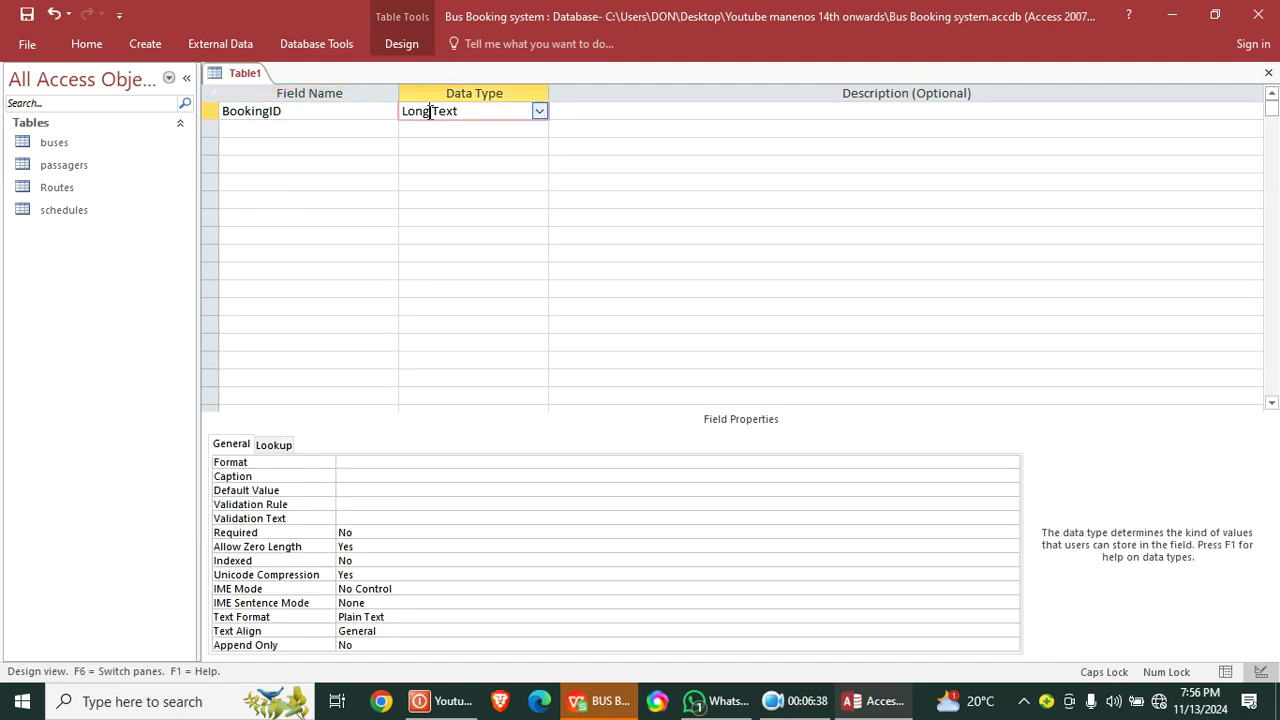
{"action": "double_click", "coordinate": [430, 111]}
{"action": "double_click", "coordinate": [430, 111]}
{"action": "left_click", "coordinate": [430, 111]}
{"action": "type", "text": "A"}
{"action": "left_click_drag", "start_coordinate": [477, 112], "coordinate": [260, 117]}
{"action": "type", "text": "A"}
- Dismiss the interrupting Internet Download Manager window and make BookingID the table's primary key
{"action": "right_click", "coordinate": [393, 114]}
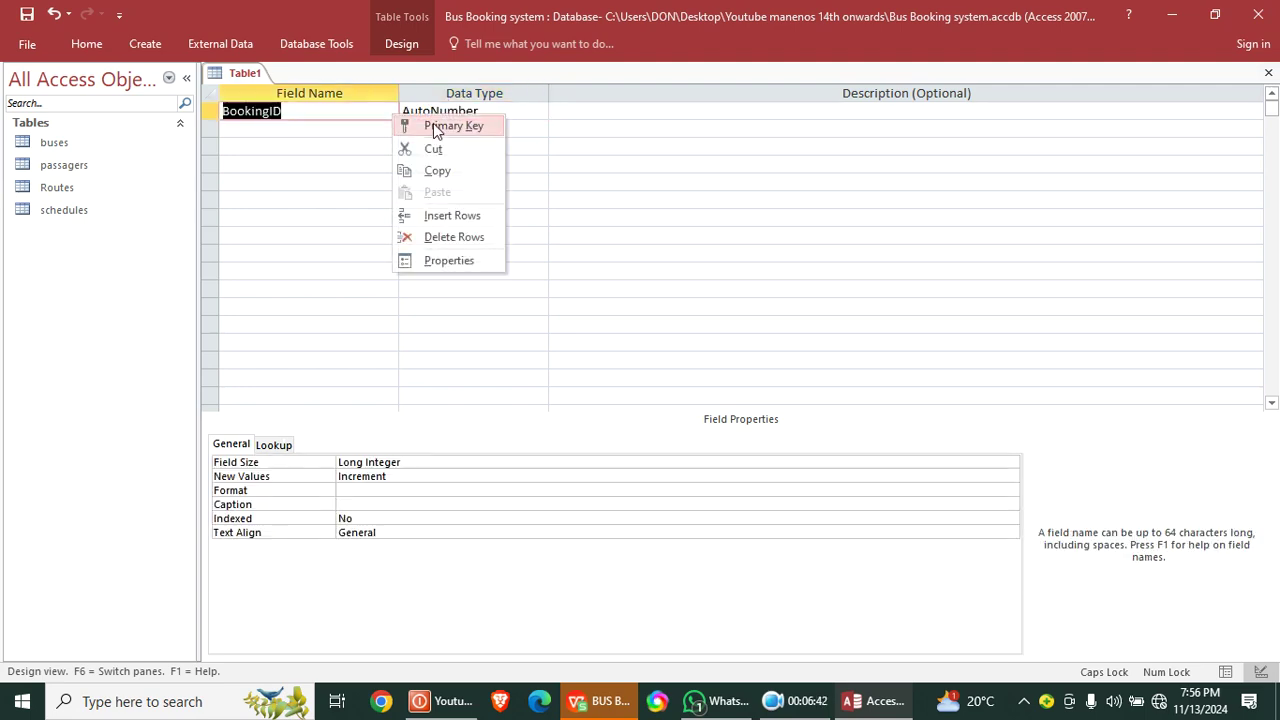
{"action": "left_click", "coordinate": [431, 126]}
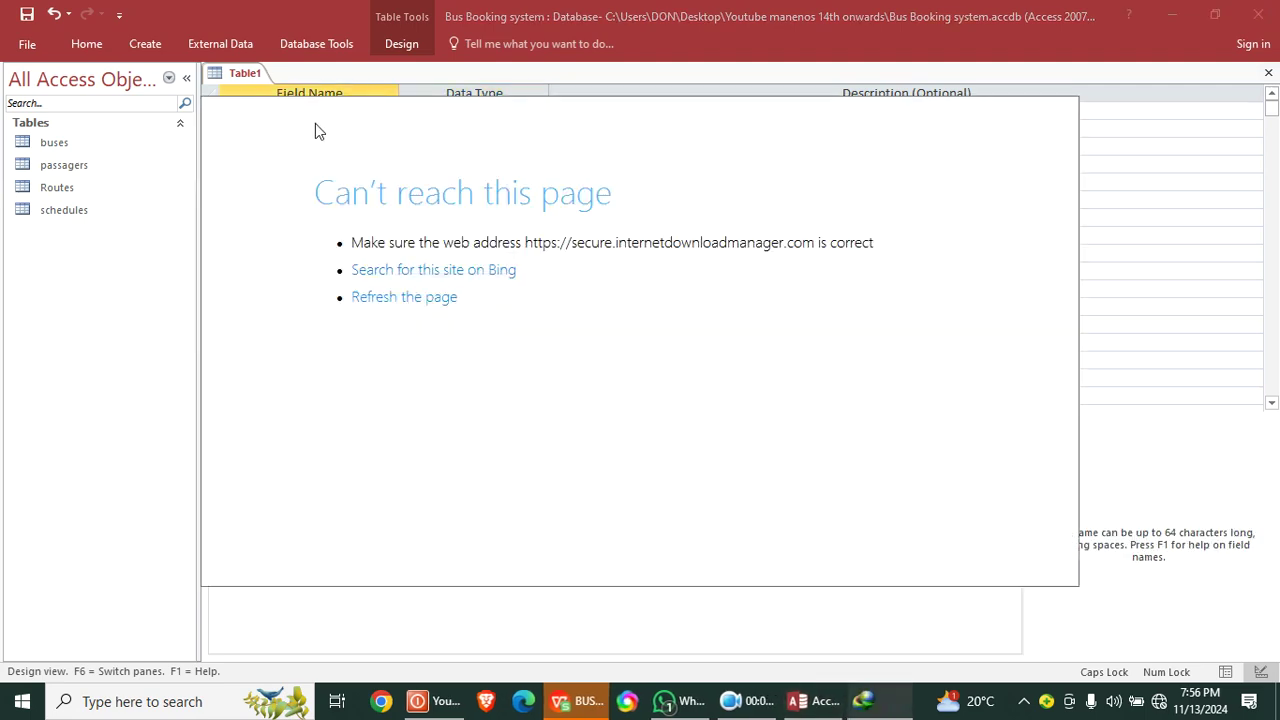
{"action": "right_click", "coordinate": [860, 707]}
{"action": "left_click", "coordinate": [790, 660]}
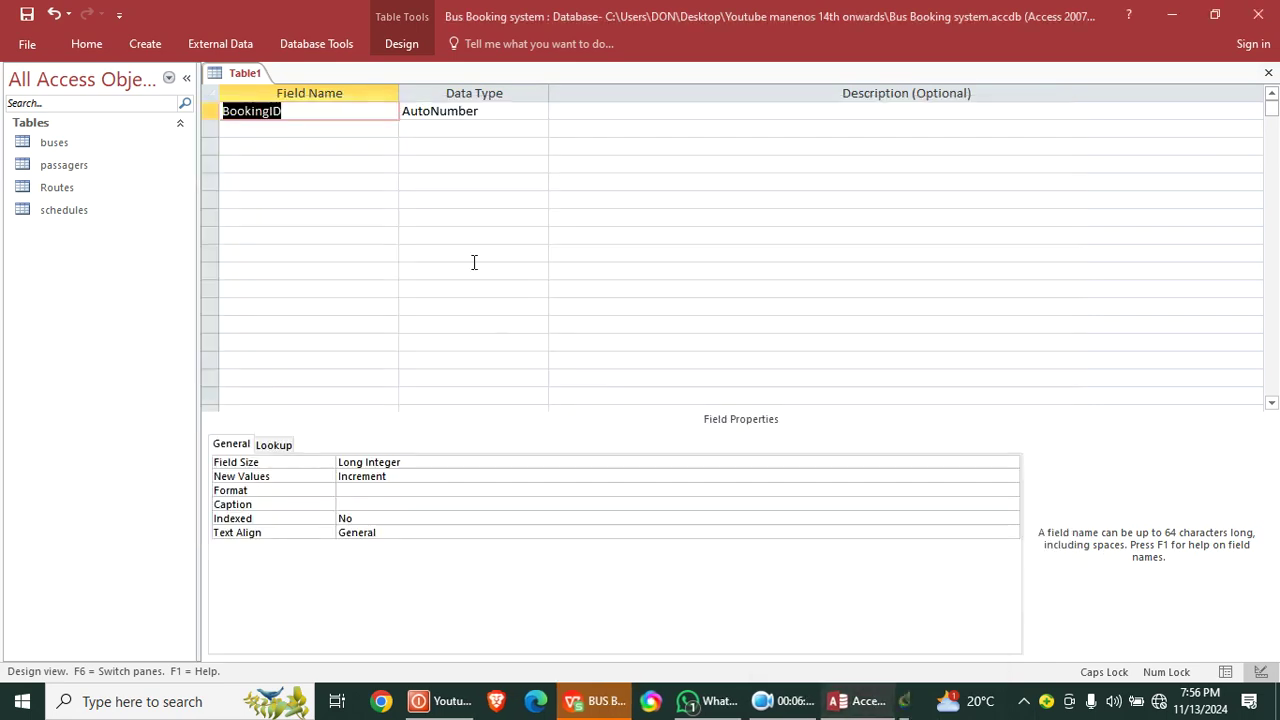
{"action": "right_click", "coordinate": [455, 109]}
{"action": "left_click", "coordinate": [512, 120]}
- Add a field named PassagerID in the row below BookingID
{"action": "left_click", "coordinate": [360, 122]}
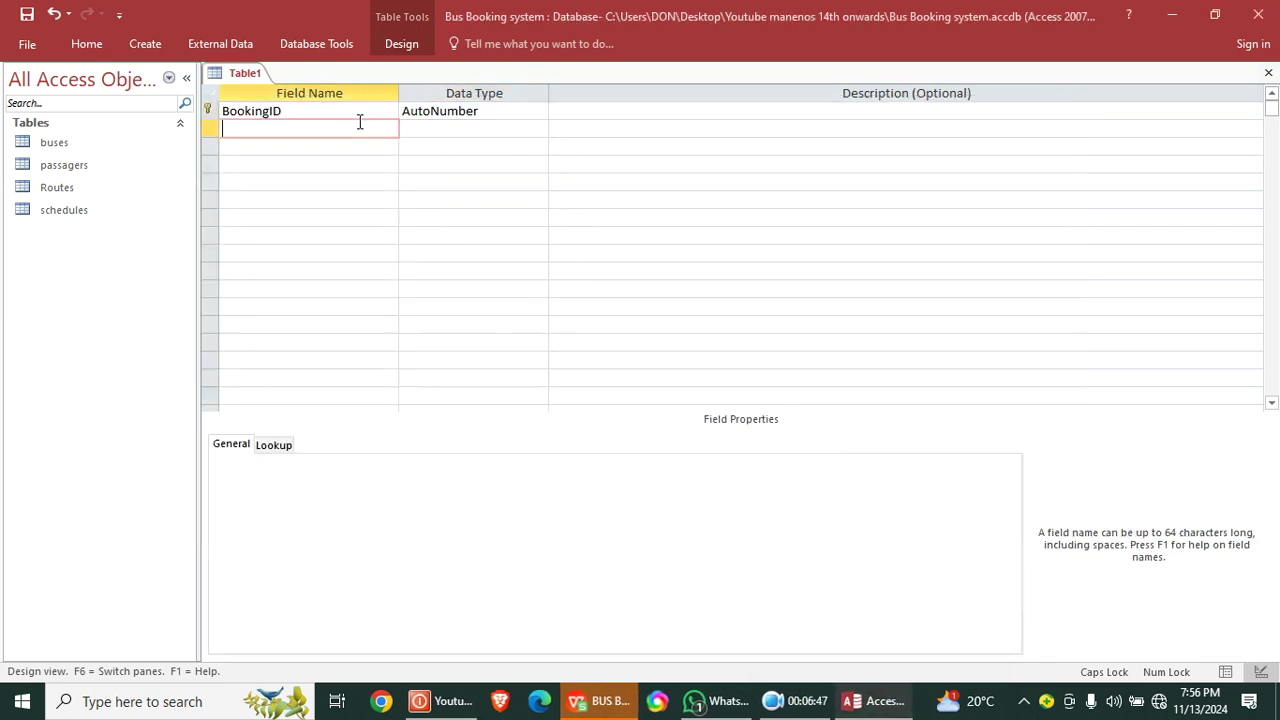
{"action": "type", "text": "pAS"}
{"action": "key", "text": "BackSpace"}
{"action": "key", "text": "BackSpace"}
{"action": "key", "text": "BackSpace"}
{"action": "type", "text": "PA"}
{"action": "key", "text": "BackSpace"}
{"action": "key", "text": "Caps_Lock"}
{"action": "type", "text": "assagerName"}
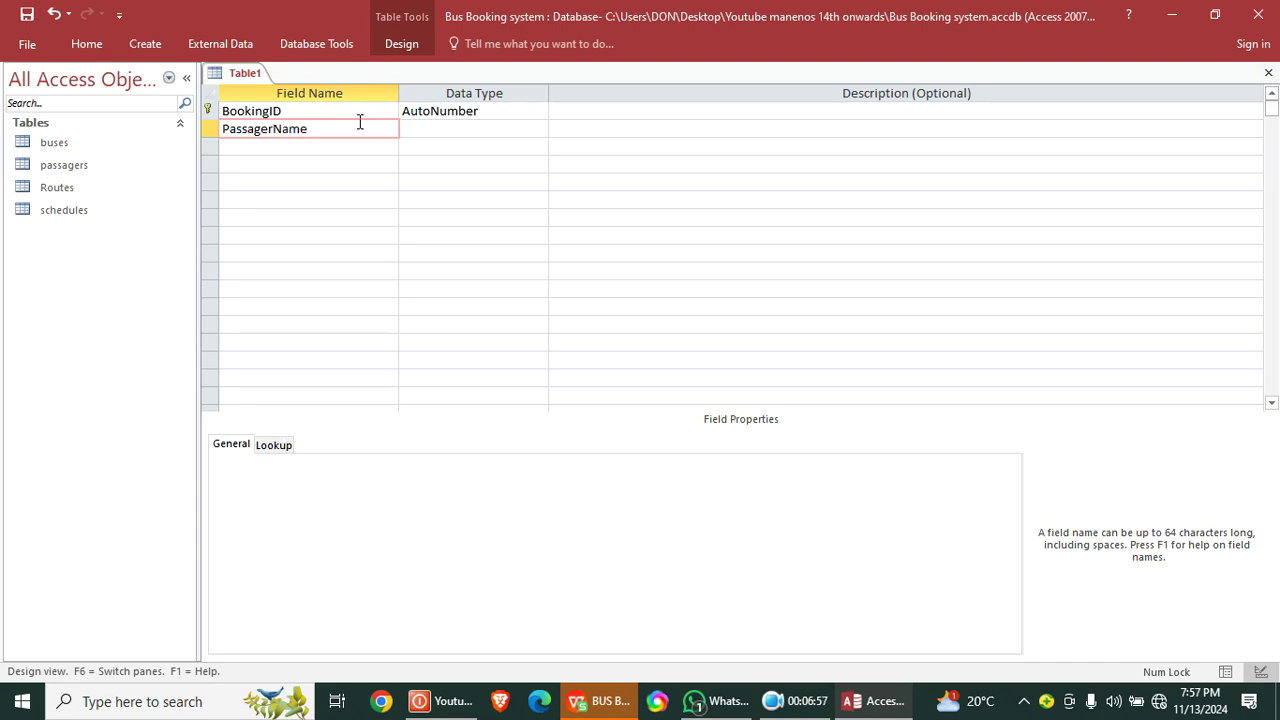
{"action": "key", "text": "BackSpace"}
{"action": "key", "text": "BackSpace"}
{"action": "key", "text": "BackSpace"}
{"action": "key", "text": "BackSpace"}
{"action": "key", "text": "Caps_Lock"}
{"action": "type", "text": "ID"}
- Give the PassagerID field the Number data type and the description "FK"
{"action": "left_click", "coordinate": [427, 131]}
{"action": "type", "text": "N"}
{"action": "left_click_drag", "start_coordinate": [537, 126], "coordinate": [296, 122]}
{"action": "type", "text": "N"}
{"action": "left_click", "coordinate": [578, 128]}
{"action": "type", "text": "FK"}
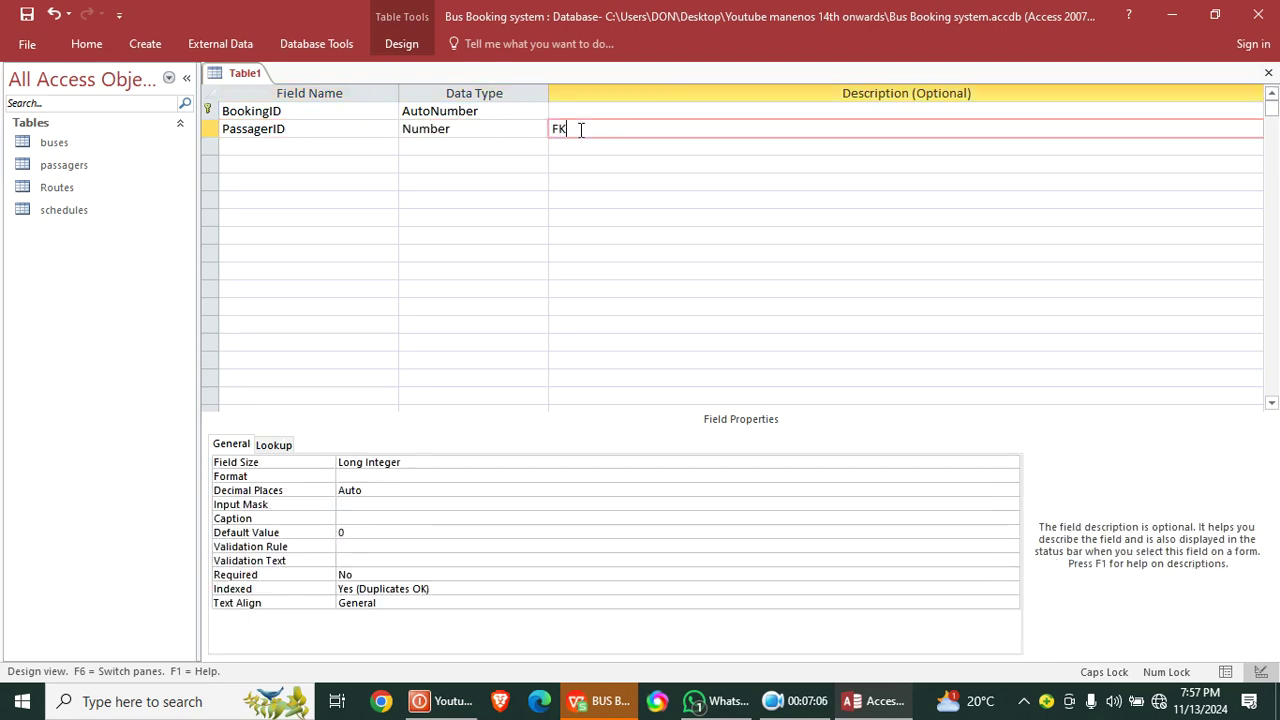
- Add a ScheduleID field with the Number data type and the description "FK" below PassagerID
{"action": "left_click", "coordinate": [314, 148]}
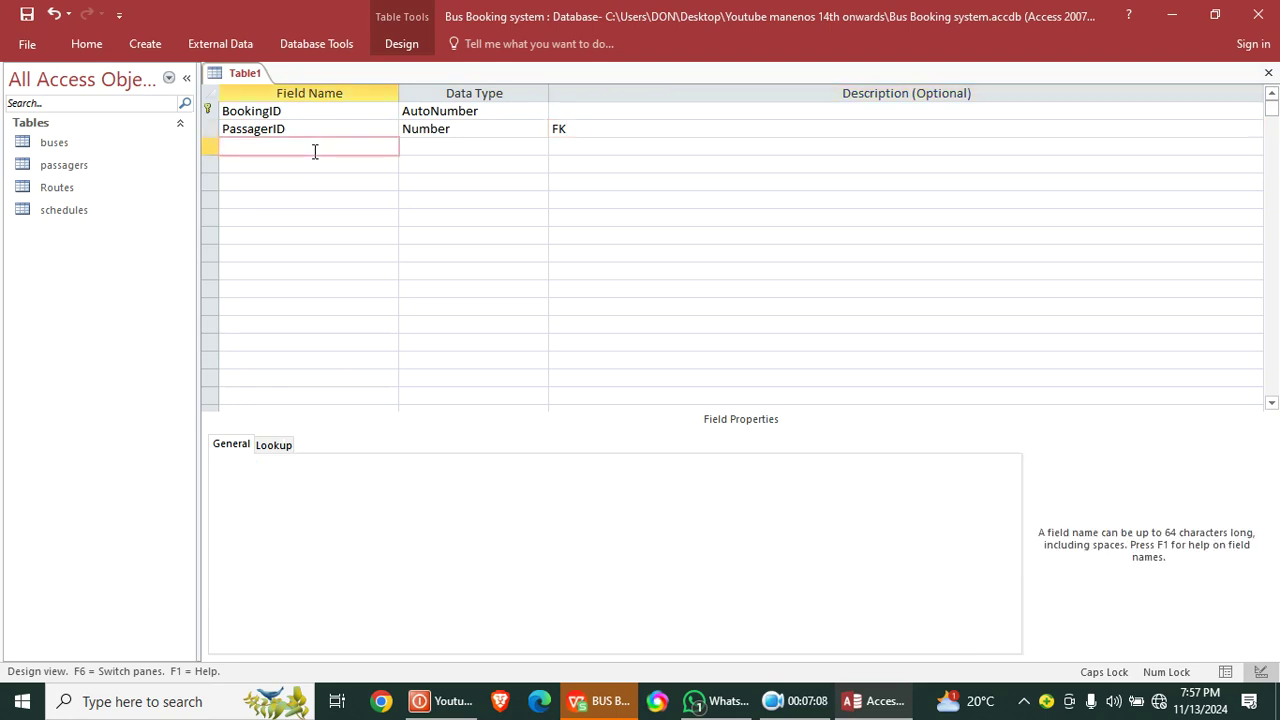
{"action": "type", "text": "sch"}
{"action": "key", "text": "BackSpace"}
{"action": "key", "text": "BackSpace"}
{"action": "type", "text": "cheduleI"}
{"action": "key", "text": "BackSpace"}
{"action": "type", "text": "ID"}
{"action": "left_click", "coordinate": [505, 151]}
{"action": "type", "text": "Number"}
{"action": "left_click", "coordinate": [583, 149]}
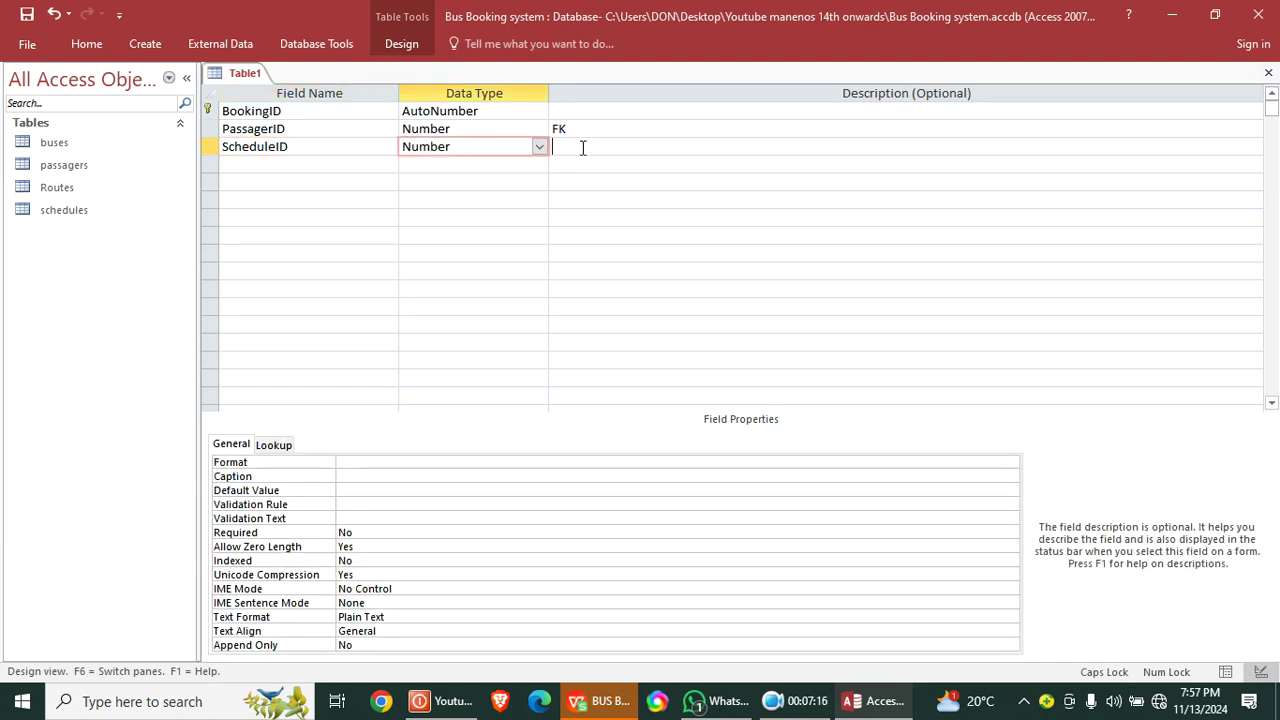
{"action": "type", "text": "FG"}
{"action": "type", "text": "K"}
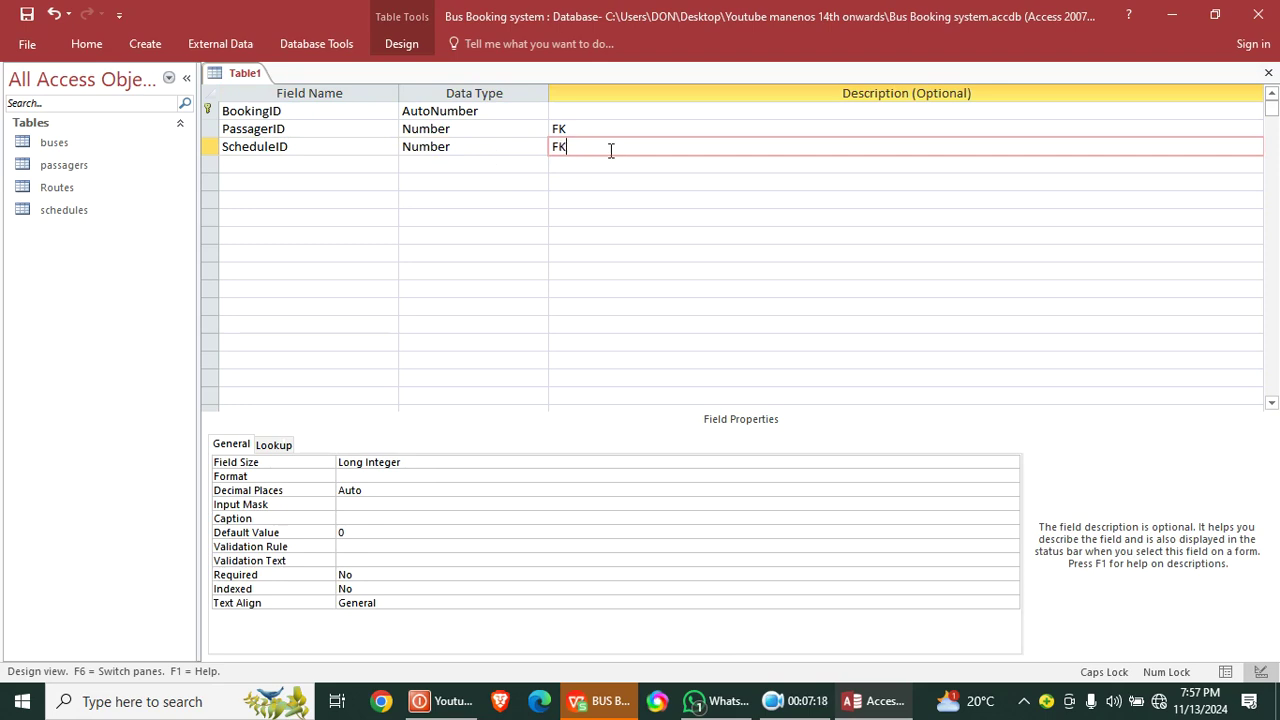
- Add a BookingDate field as Date/Time and a SeatNumber field as Short Text below ScheduleID
{"action": "left_click", "coordinate": [243, 160]}
{"action": "key", "text": "Caps_Lock"}
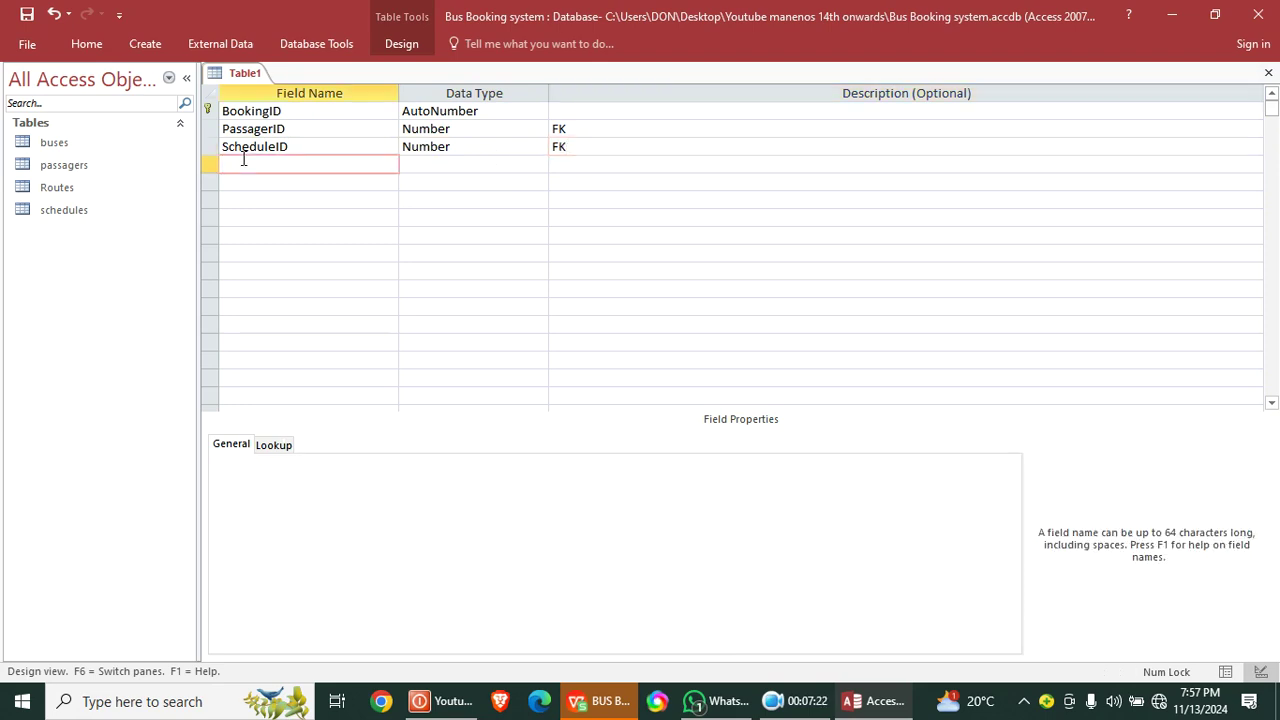
{"action": "type", "text": "kingDate"}
{"action": "left_click", "coordinate": [421, 170]}
{"action": "type", "text": "date/Time"}
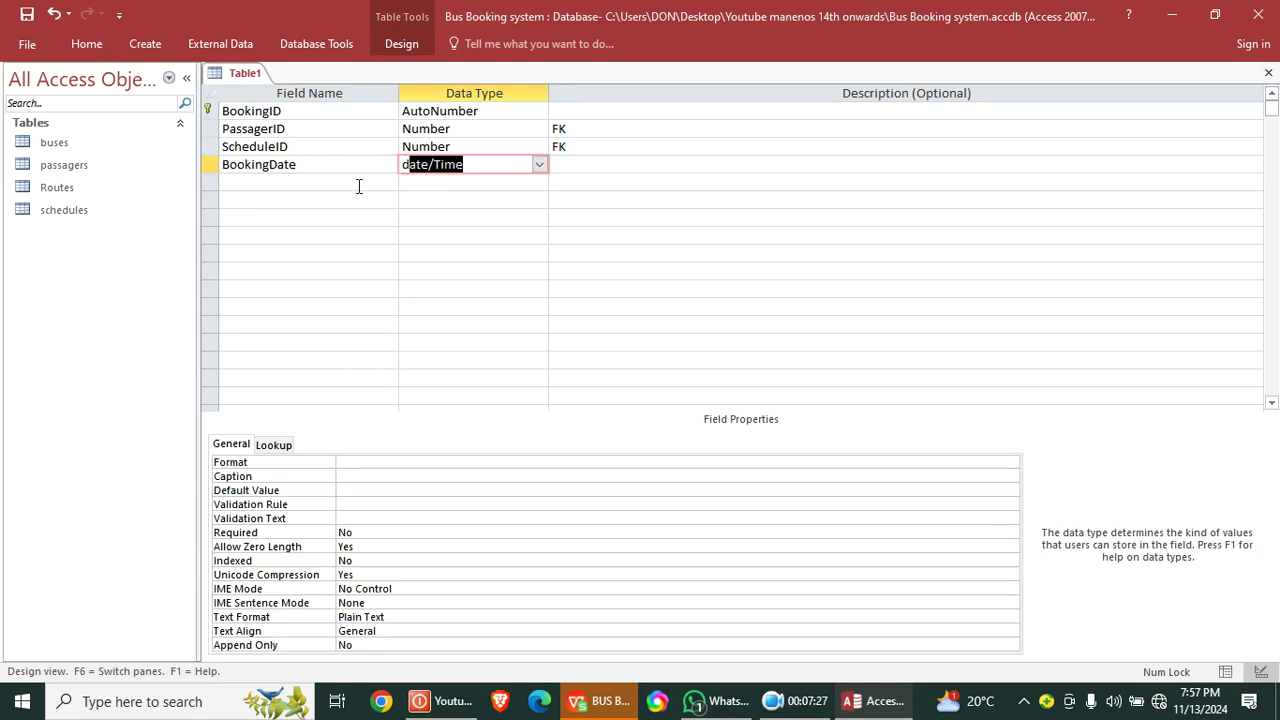
{"action": "left_click", "coordinate": [358, 184]}
{"action": "type", "text": "SeatNumber"}
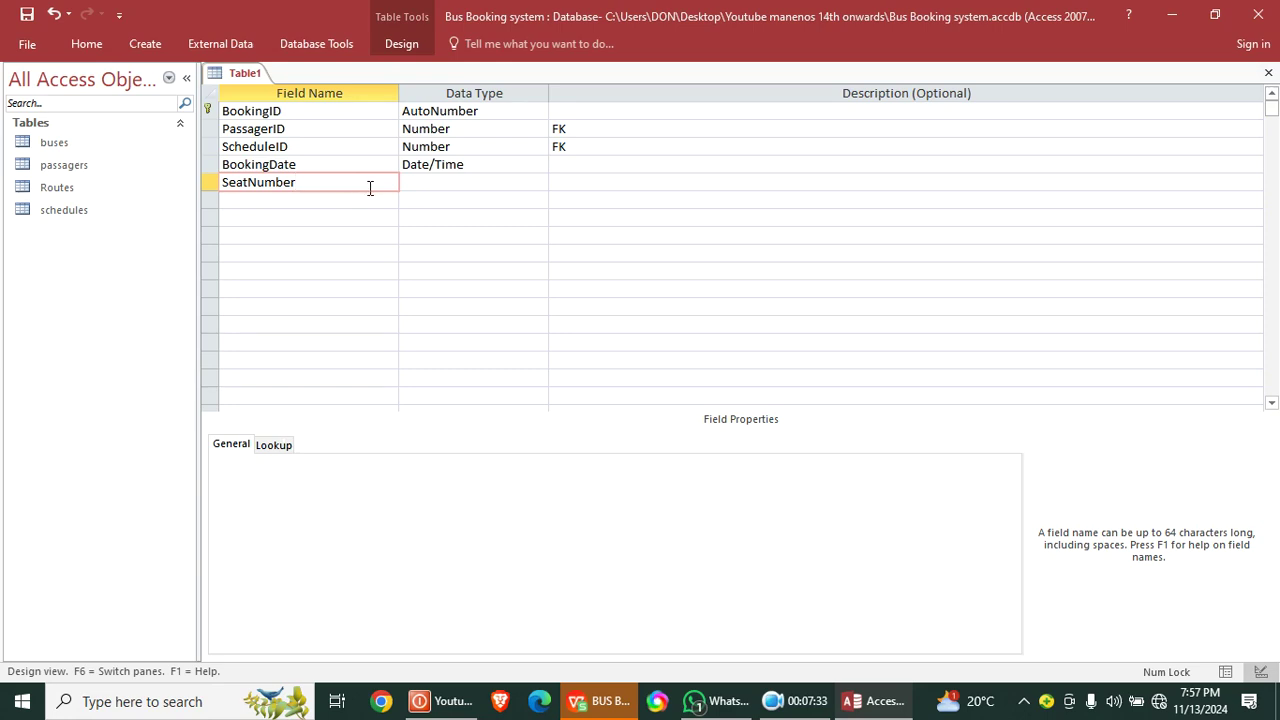
{"action": "left_click", "coordinate": [444, 184]}
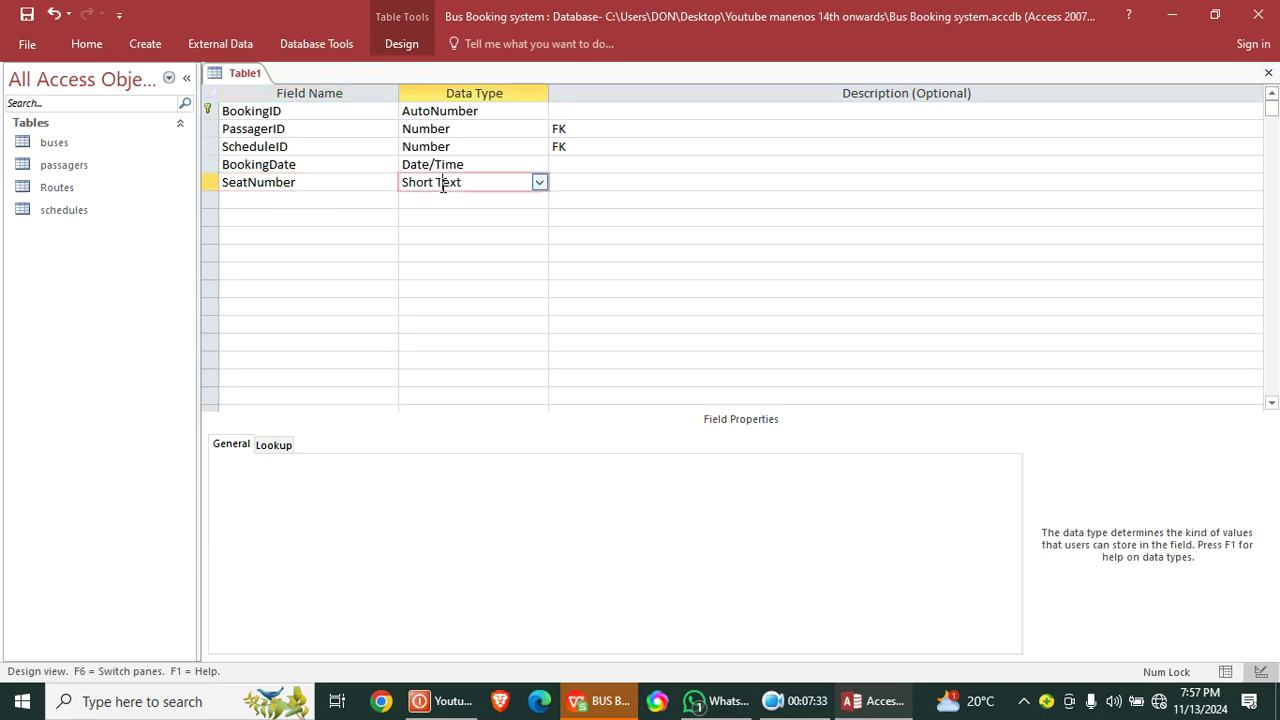
- Add a TotalPrice field with the Currency data type below SeatNumber
{"action": "left_click", "coordinate": [276, 202]}
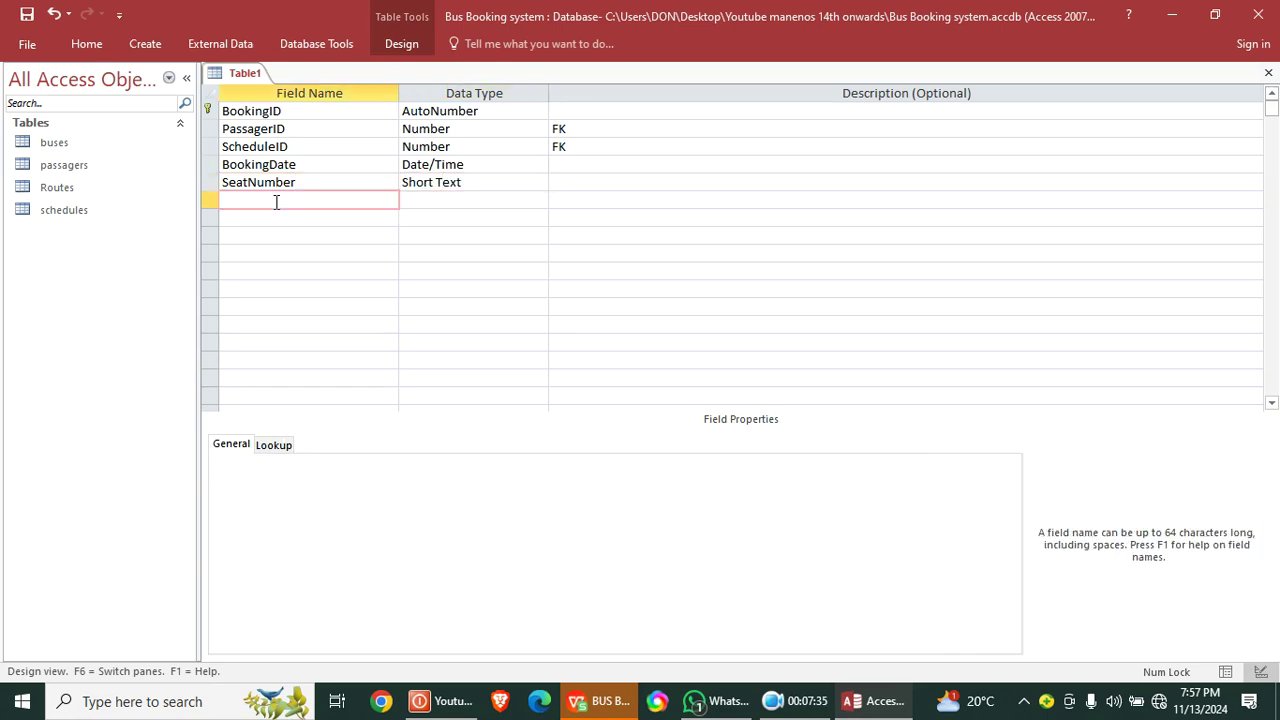
{"action": "left_click", "coordinate": [426, 203]}
{"action": "type", "text": "currency"}
{"action": "left_click", "coordinate": [361, 231]}
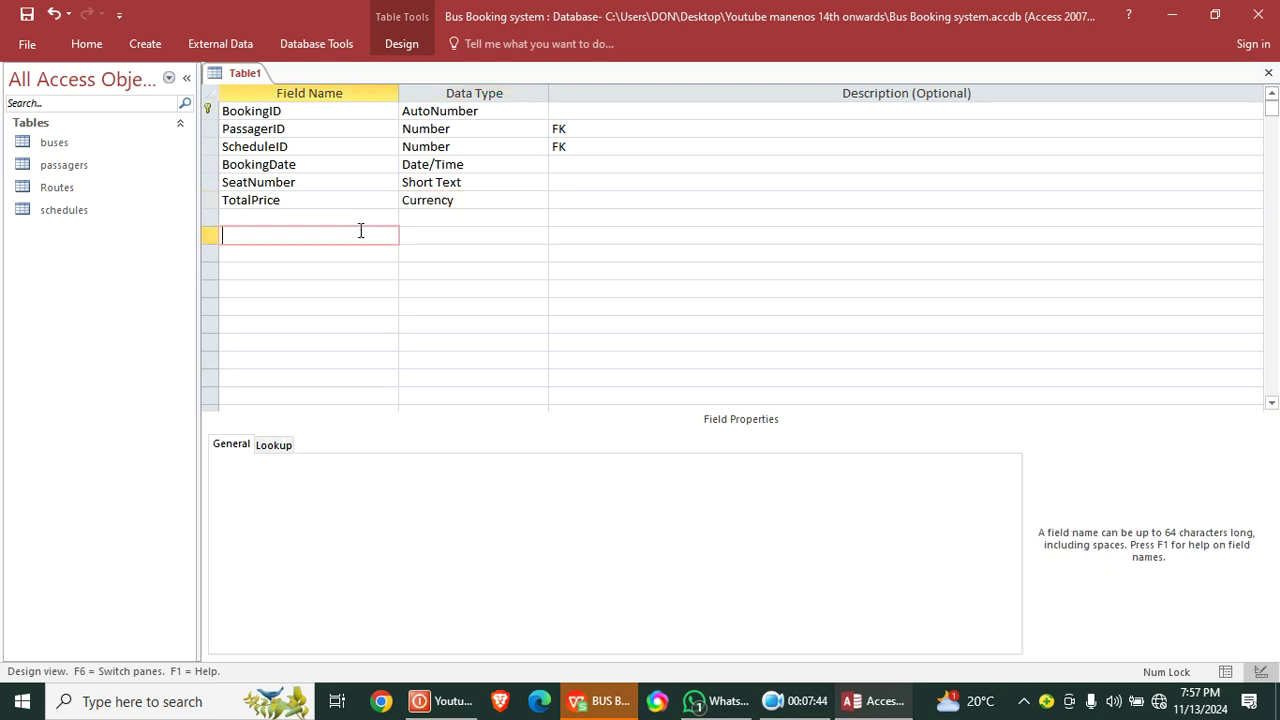
- Enter "Kshs." #,###.00 as the custom format of the TotalPrice field
{"action": "left_click", "coordinate": [526, 202]}
{"action": "key", "text": "F6"}
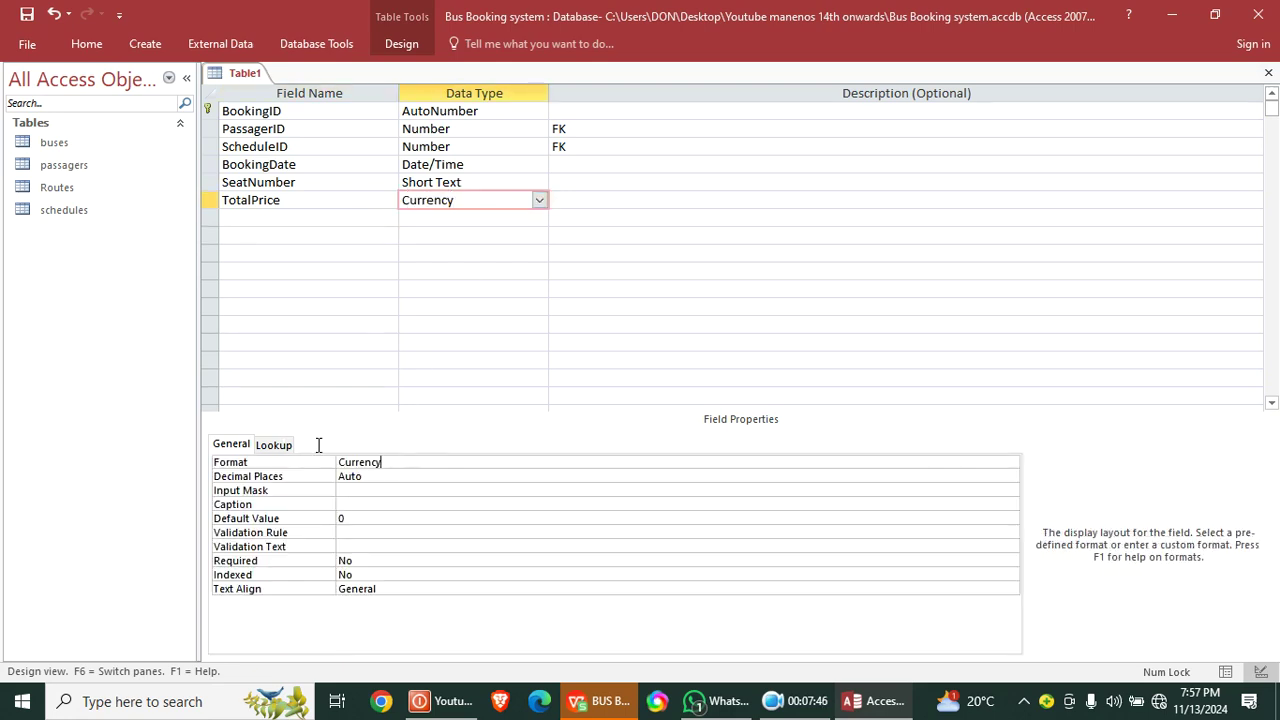
{"action": "key", "text": "Caps_Lock"}
{"action": "type", "text": "\""}
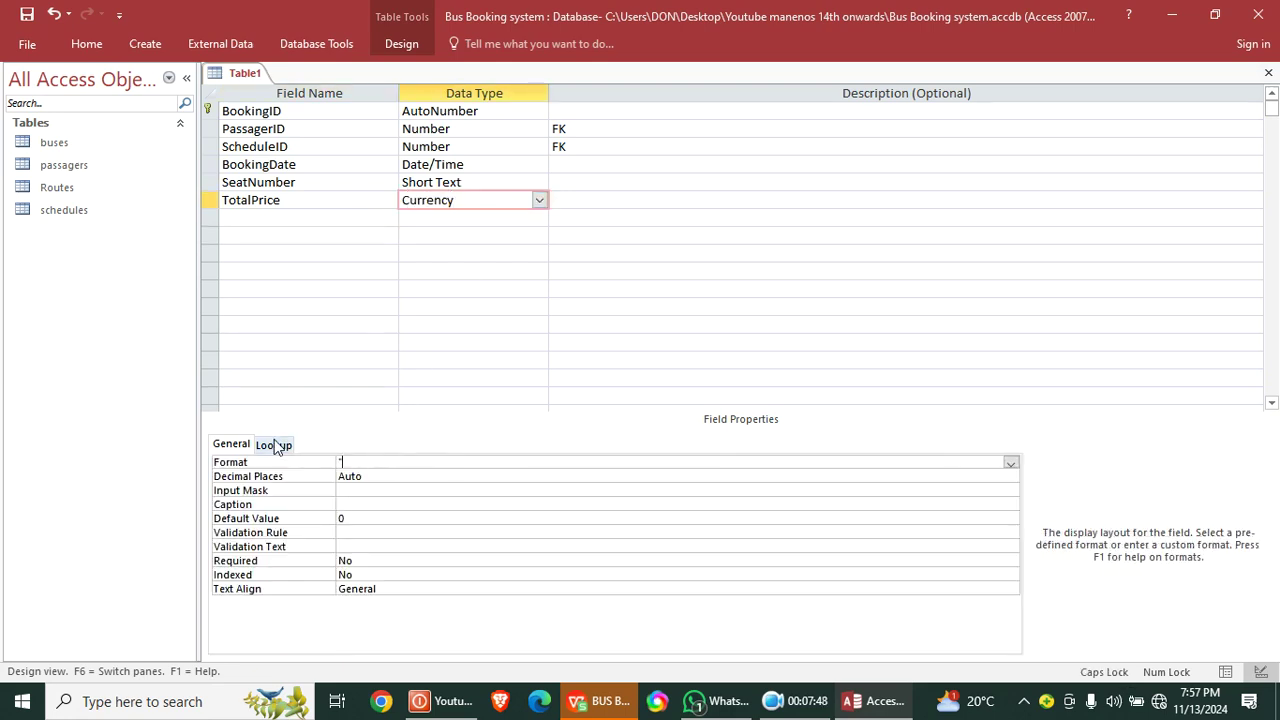
{"action": "type", "text": "K"}
{"action": "key", "text": "Caps_Lock"}
{"action": "key", "text": "Caps_Lock"}
{"action": "type", "text": "K"}
{"action": "key", "text": "Caps_Lock"}
{"action": "type", "text": "shs.\" #,###.00"}
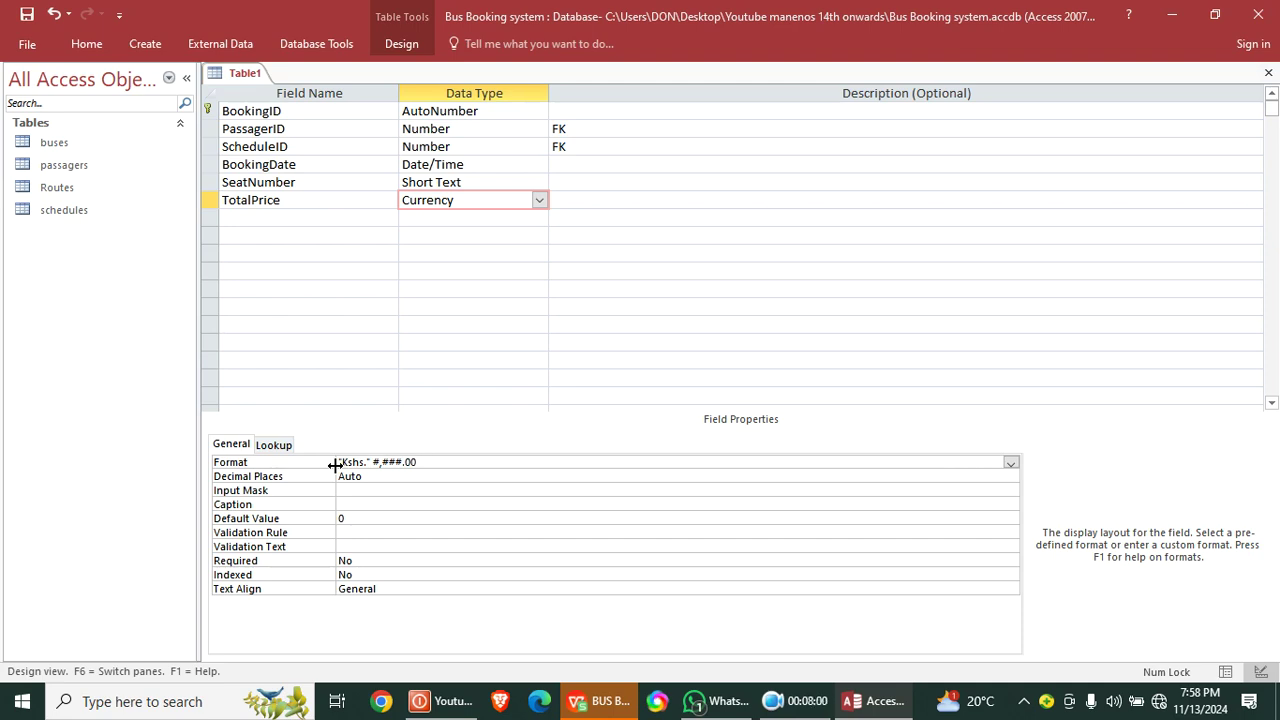
- Save the table as "bookings" and close it
{"action": "key", "text": "ctrl+s"}
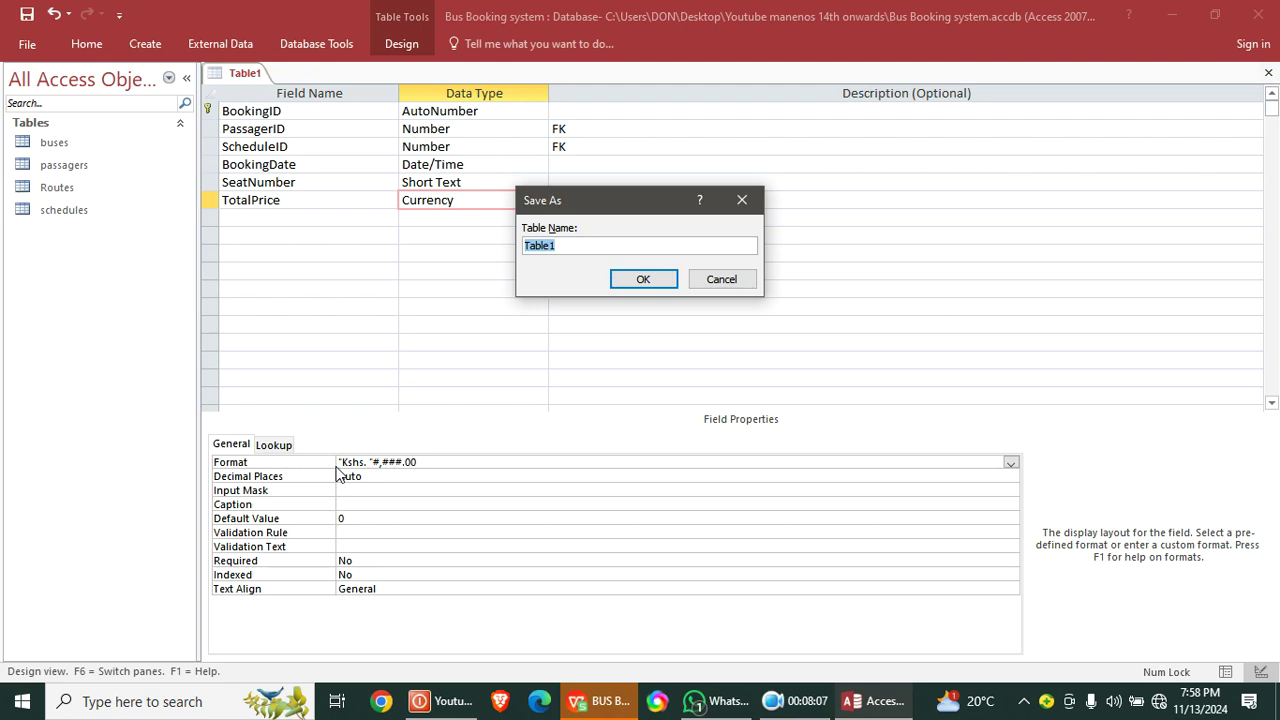
{"action": "type", "text": "bookings"}
{"action": "key", "text": "Return"}
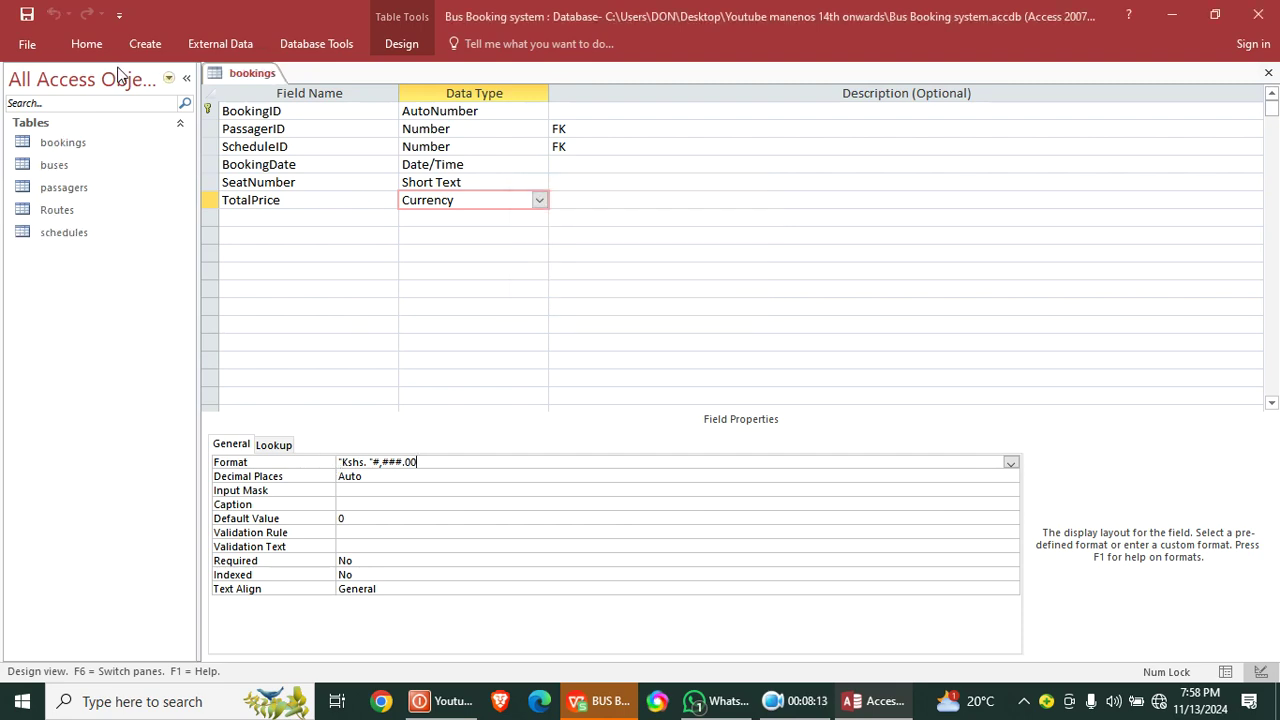
{"action": "right_click", "coordinate": [238, 82]}
{"action": "left_click", "coordinate": [283, 134]}
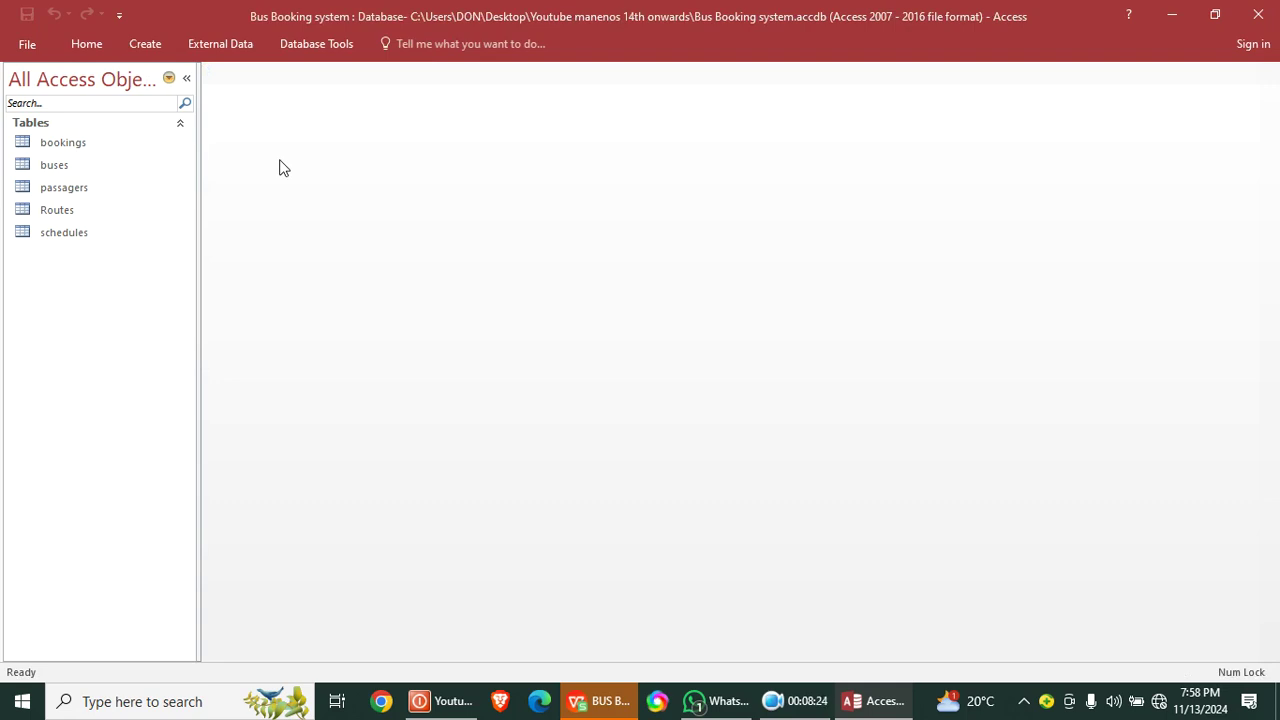
- Switch to BUS BOOKING DATA.xlsx in WPS Office and copy the selected records in B4:F10 of the BOOKING sheet
{"action": "left_click", "coordinate": [600, 701]}
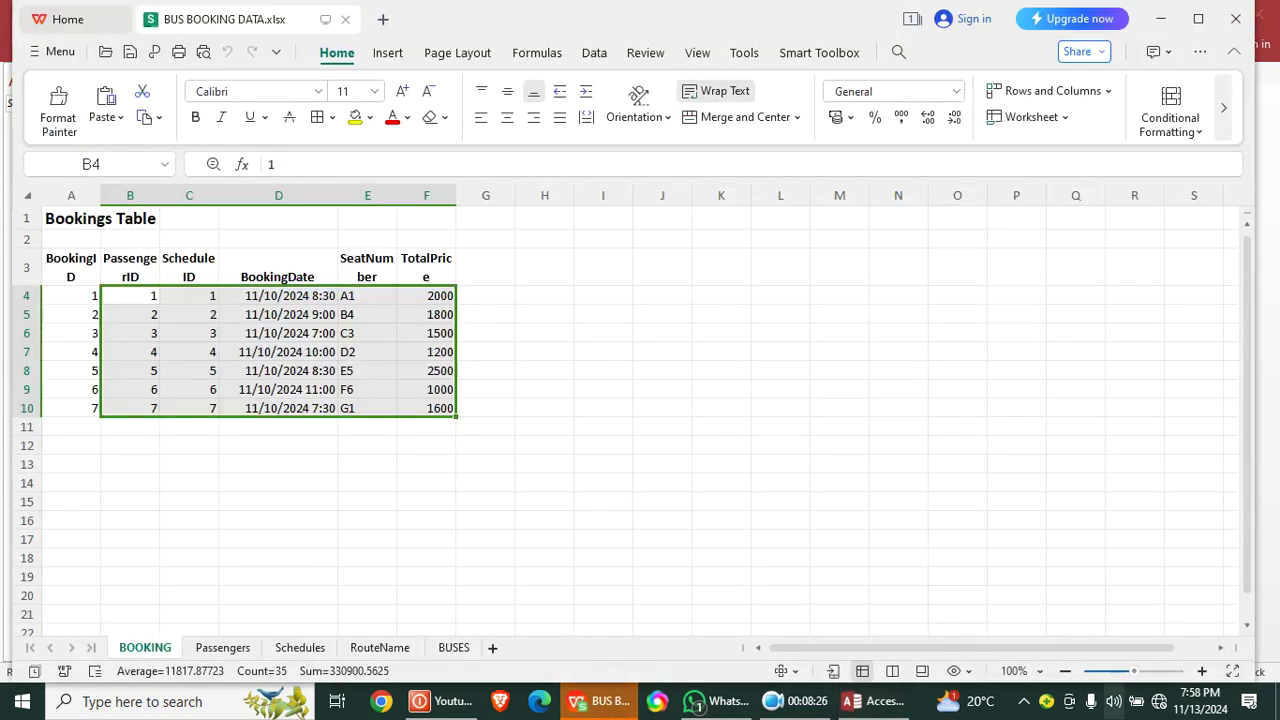
{"action": "left_click", "coordinate": [145, 117]}
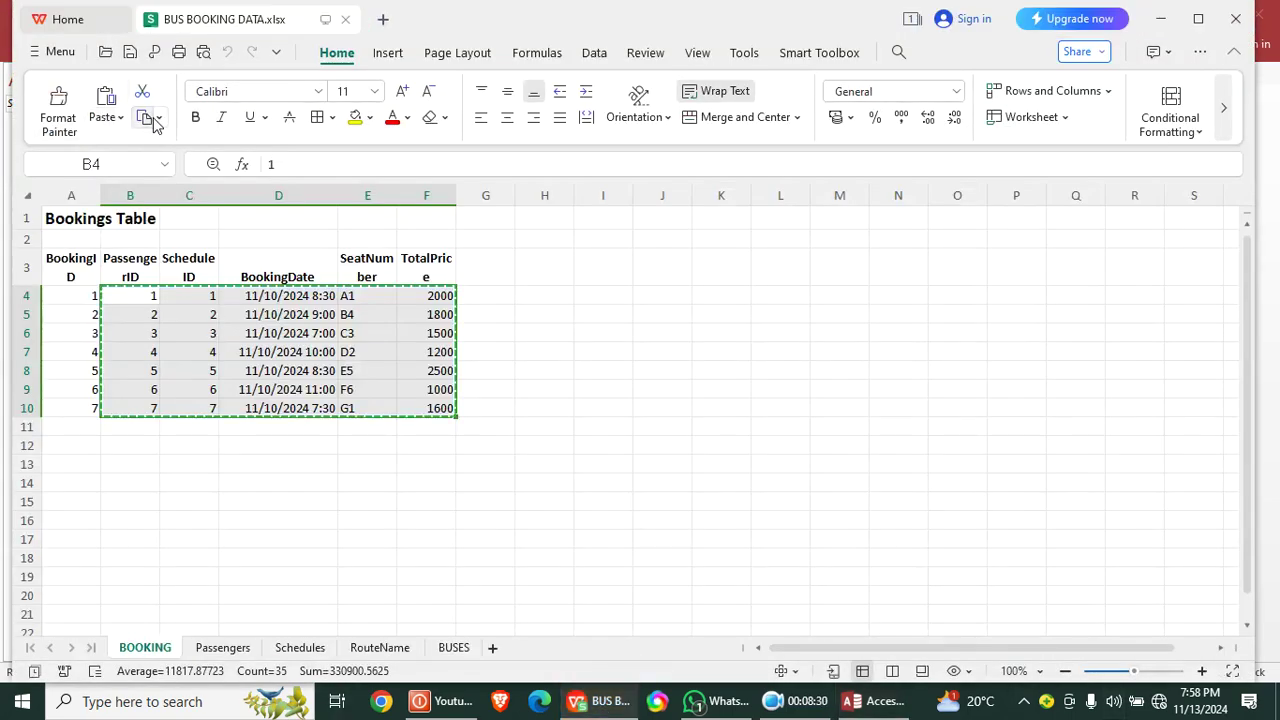
{"action": "left_click", "coordinate": [158, 118]}
{"action": "left_click", "coordinate": [176, 155]}
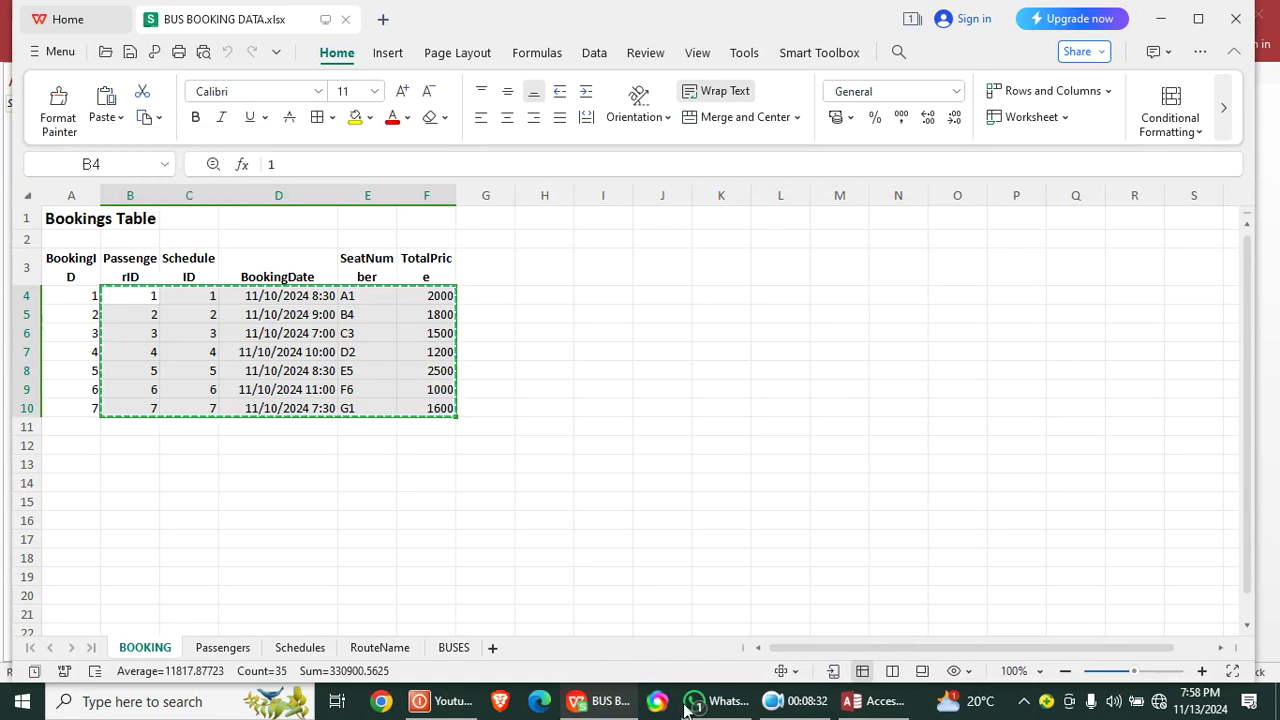
- Switch back to Access, paste the copied records into the bookings table and widen its BookingDate column
{"action": "left_click", "coordinate": [876, 701]}
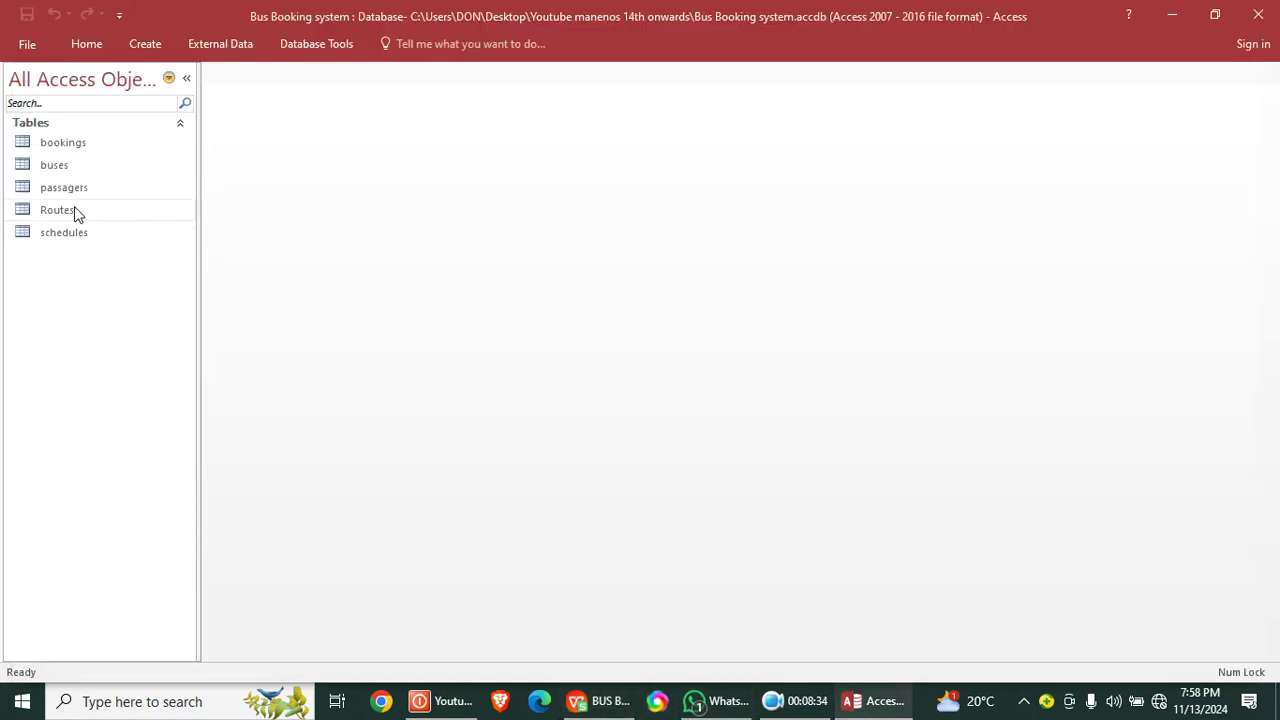
{"action": "double_click", "coordinate": [80, 146]}
{"action": "key", "text": "ctrl+v"}
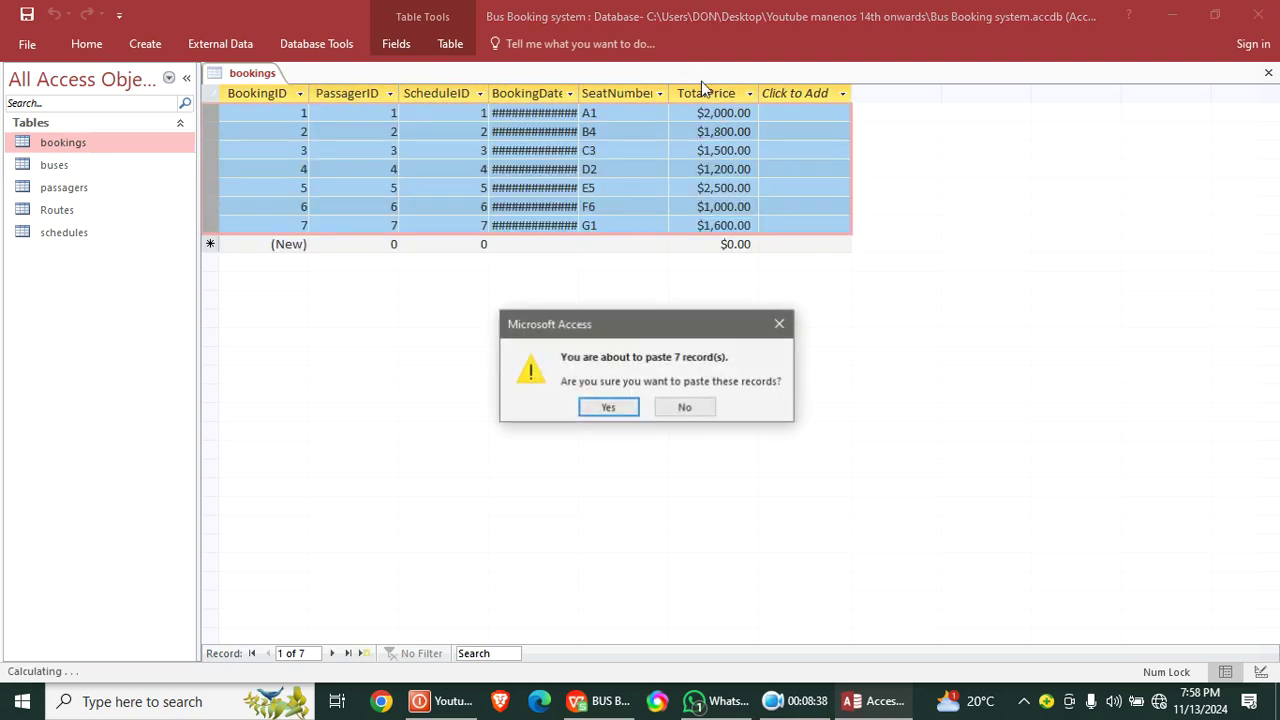
{"action": "left_click", "coordinate": [609, 407]}
{"action": "double_click", "coordinate": [578, 90]}
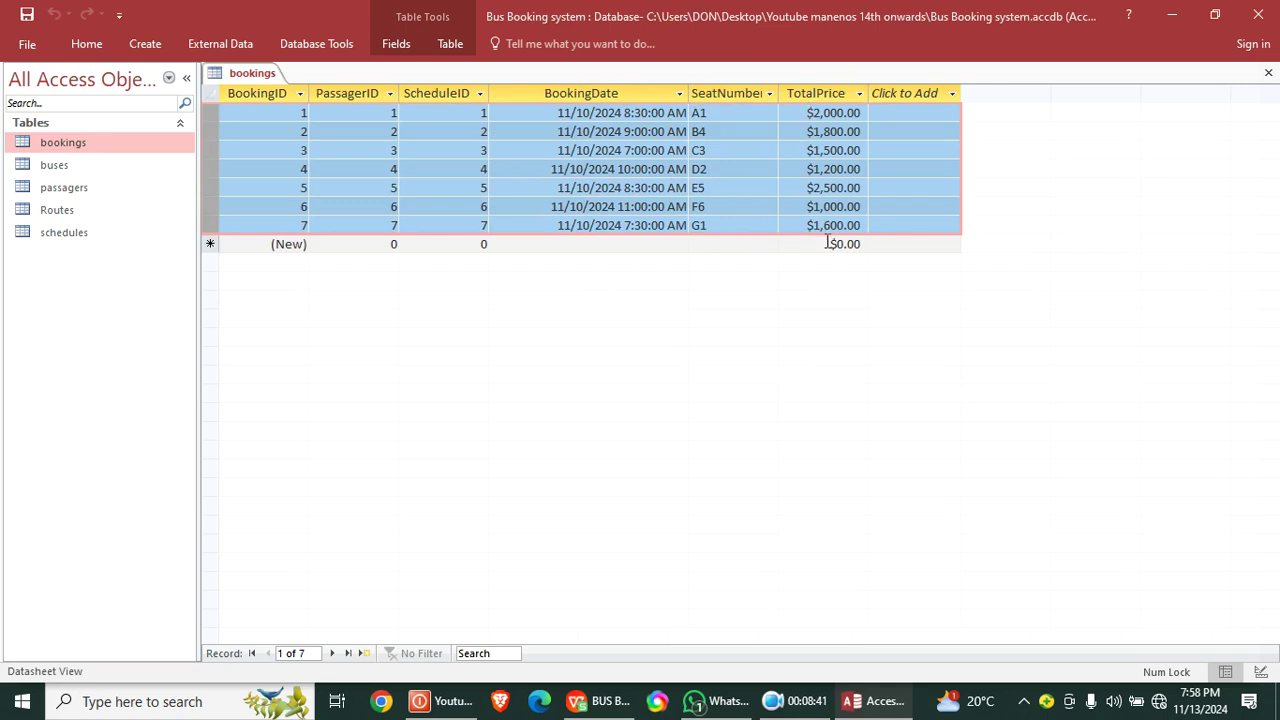
{"action": "left_click_drag", "start_coordinate": [691, 92], "coordinate": [715, 92]}
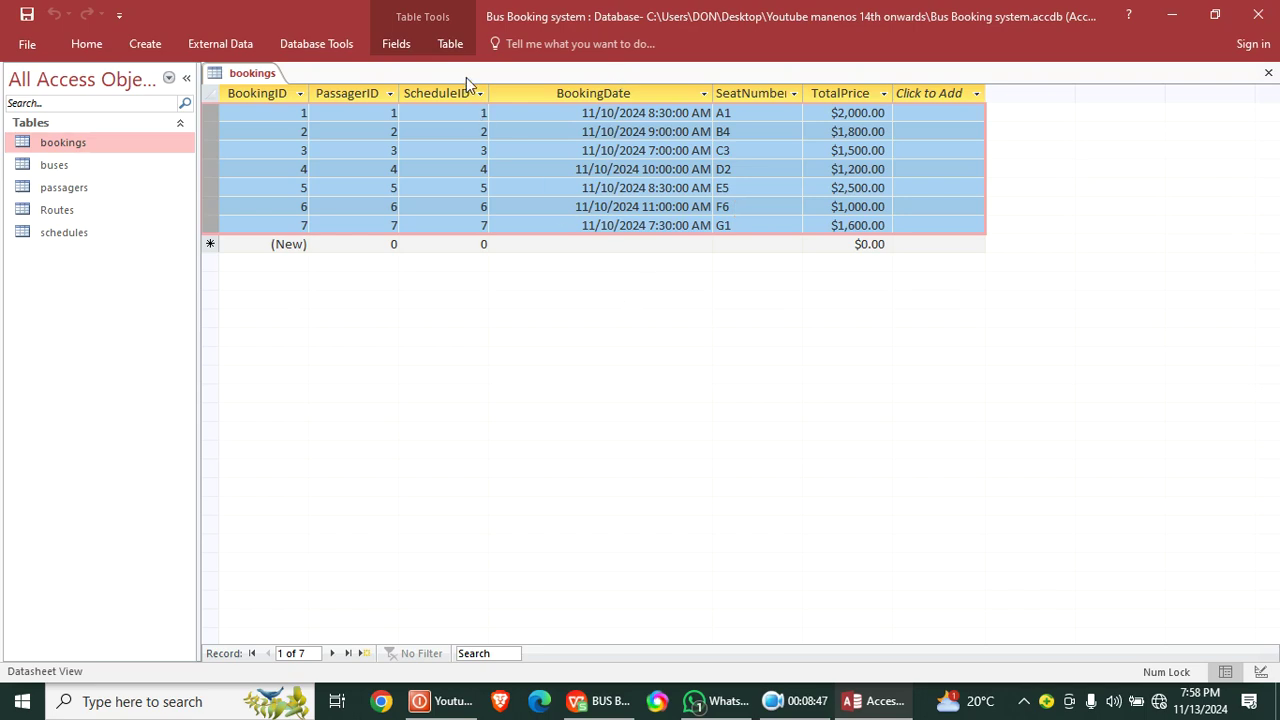
- Reopen the bookings table in design view and set TotalPrice's format to "KSHS." #,###.00
{"action": "right_click", "coordinate": [265, 79]}
{"action": "left_click", "coordinate": [330, 165]}
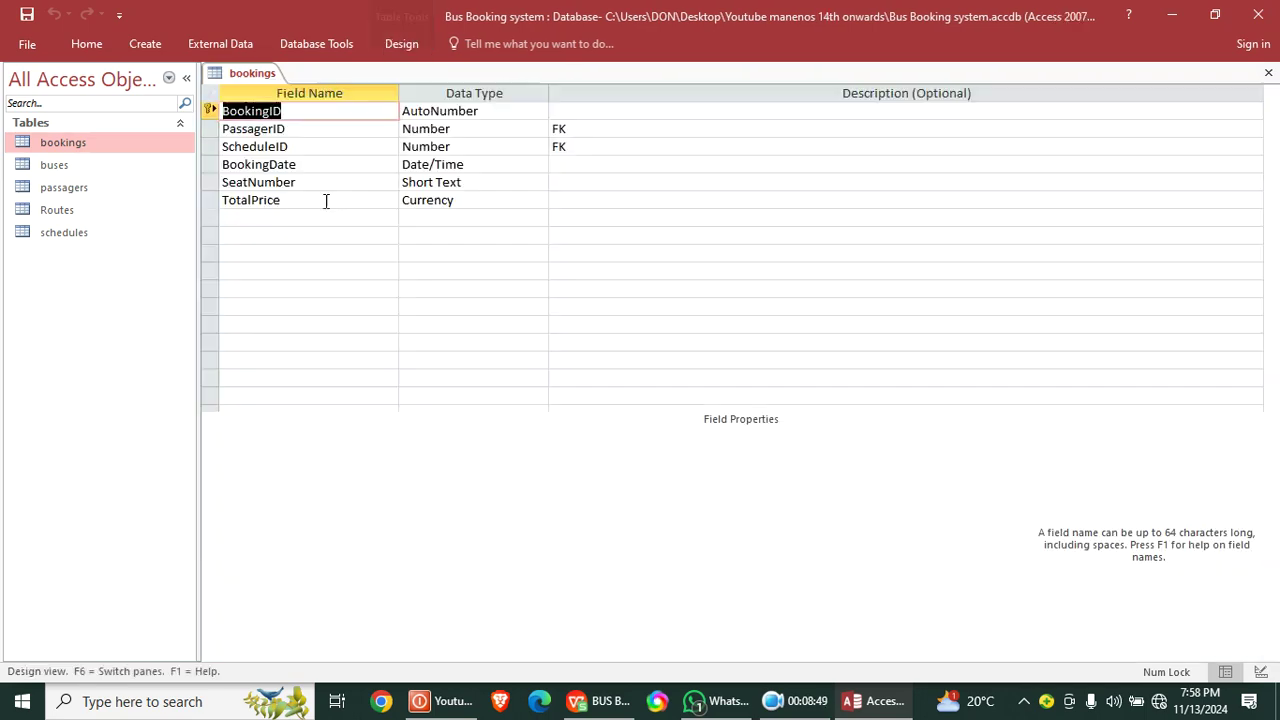
{"action": "left_click", "coordinate": [354, 201]}
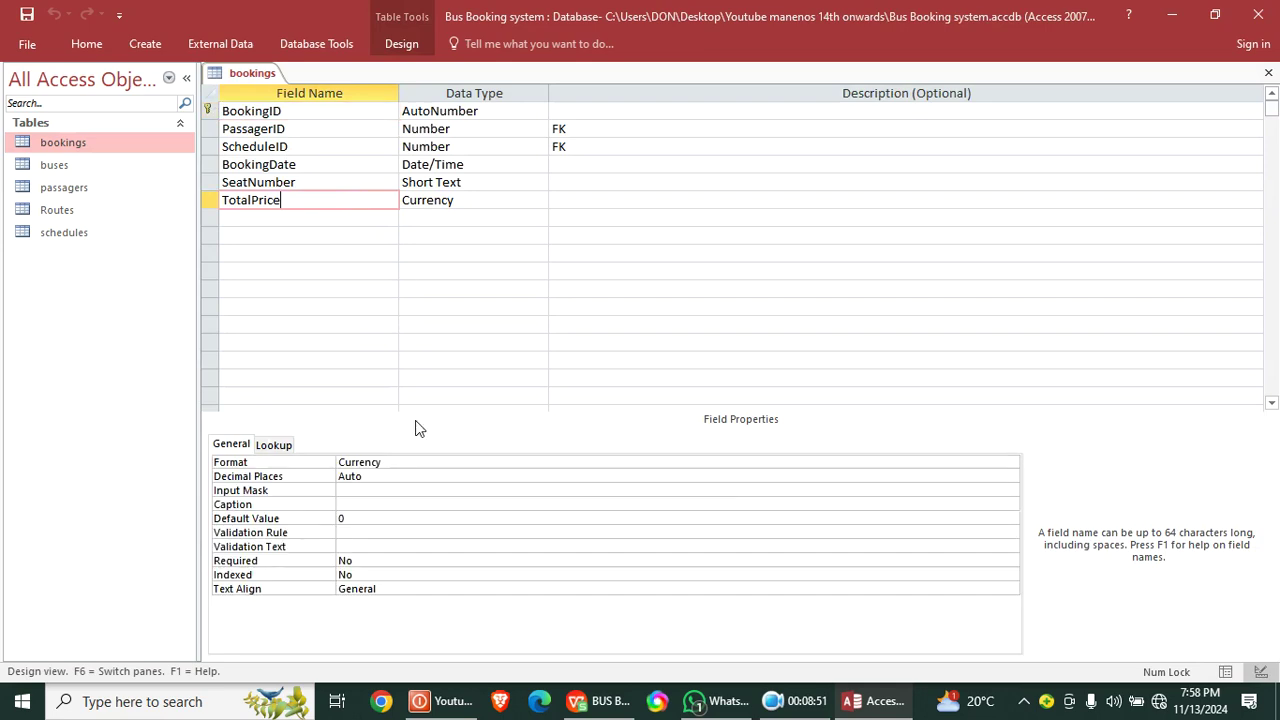
{"action": "left_click", "coordinate": [230, 459]}
{"action": "key", "text": "Caps_Lock"}
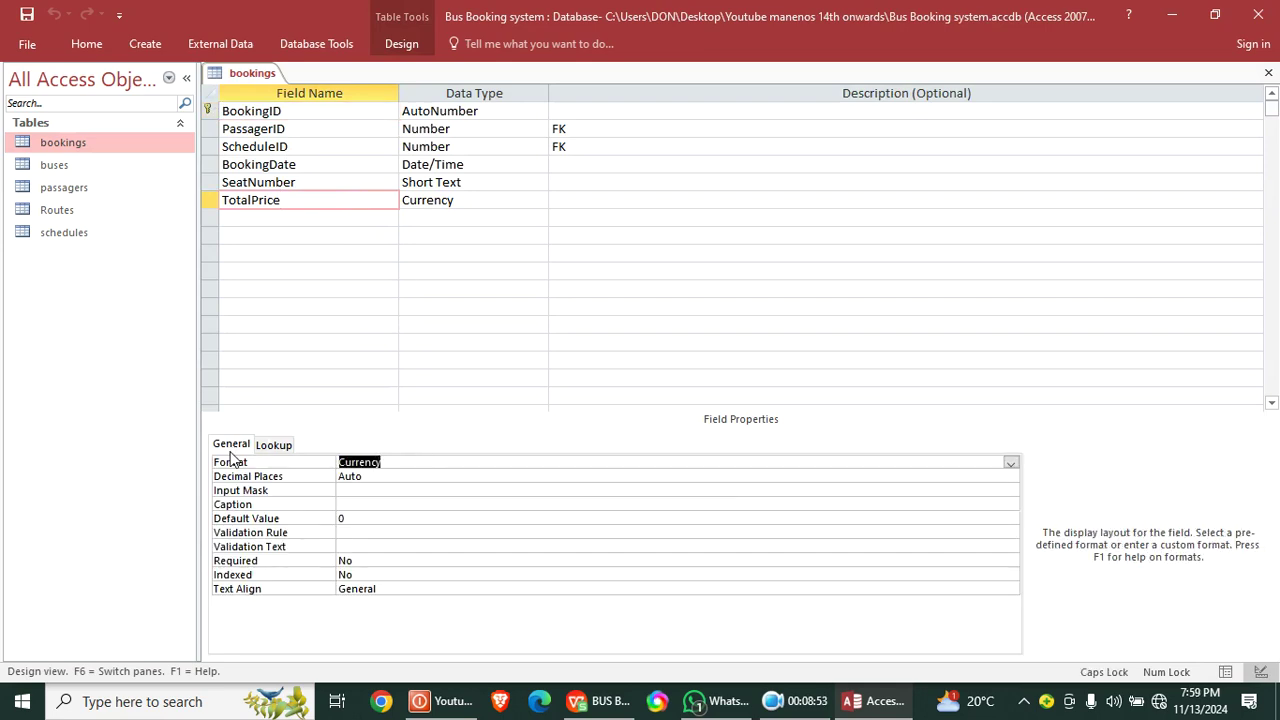
{"action": "type", "text": "\"KSHS.\" #,###.00"}
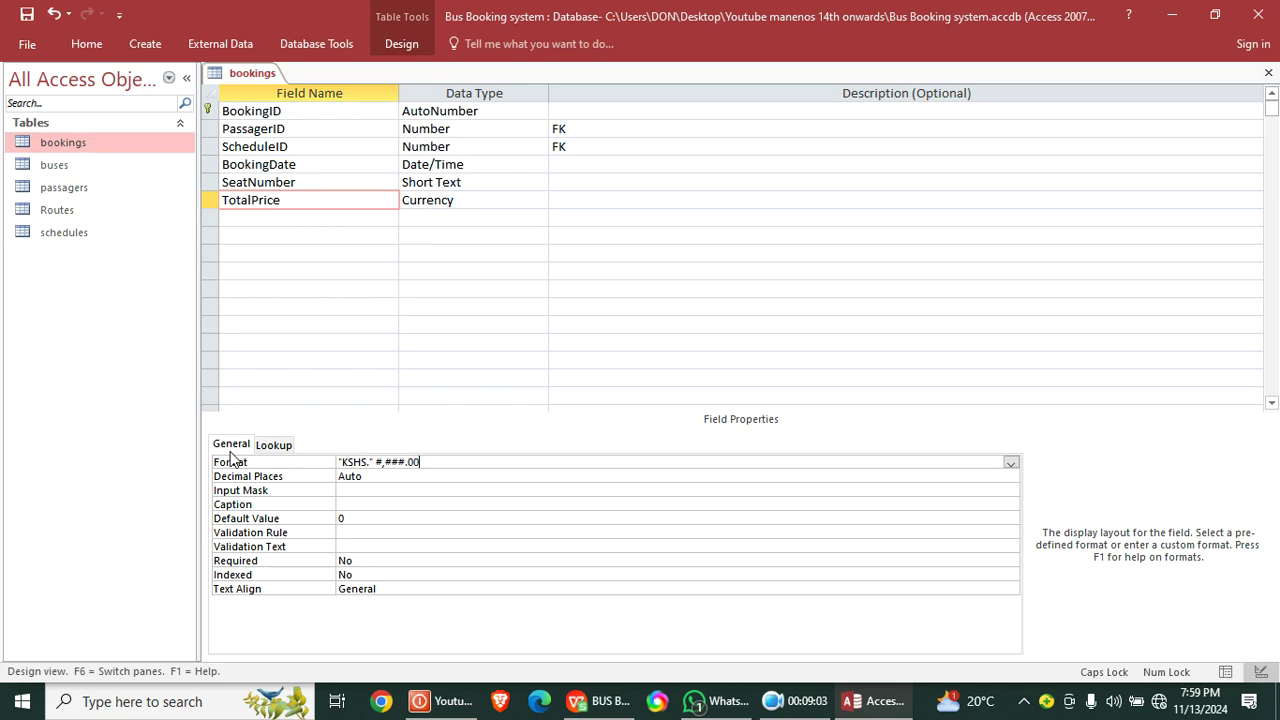
- Save the bookings design, check the TotalPrice column in the table's records, and close the table
{"action": "left_click", "coordinate": [27, 14]}
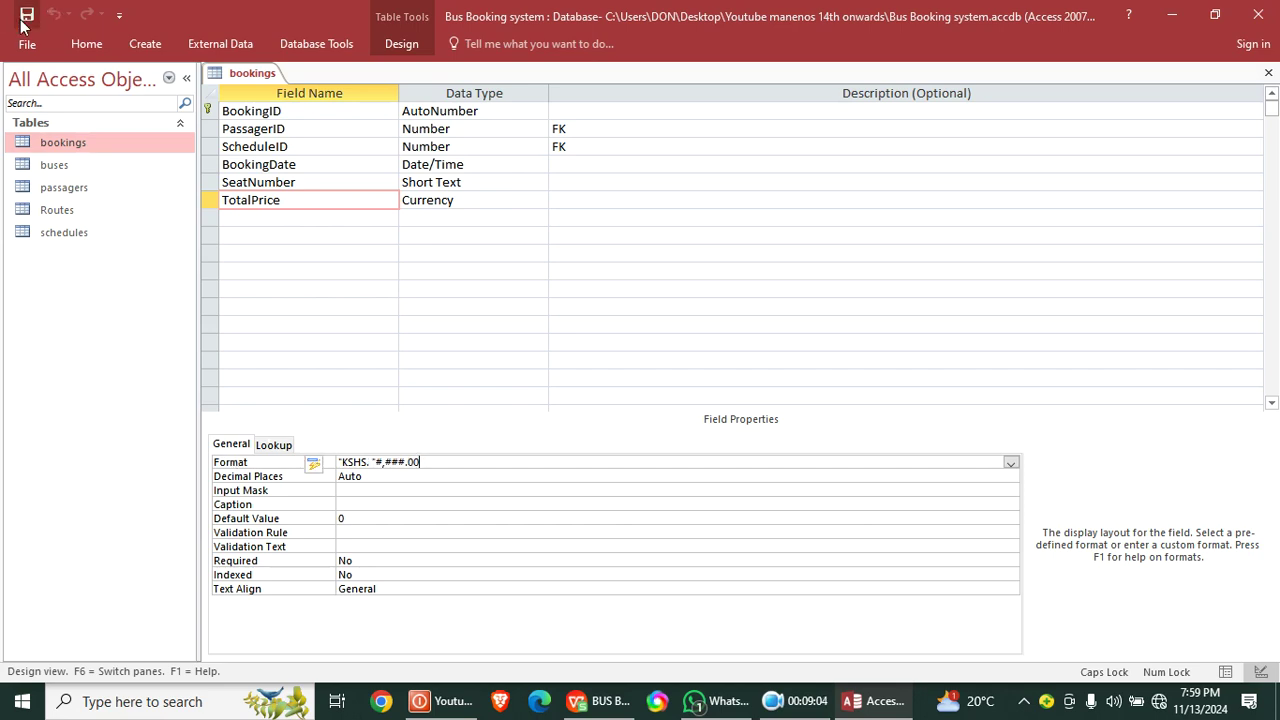
{"action": "double_click", "coordinate": [56, 148]}
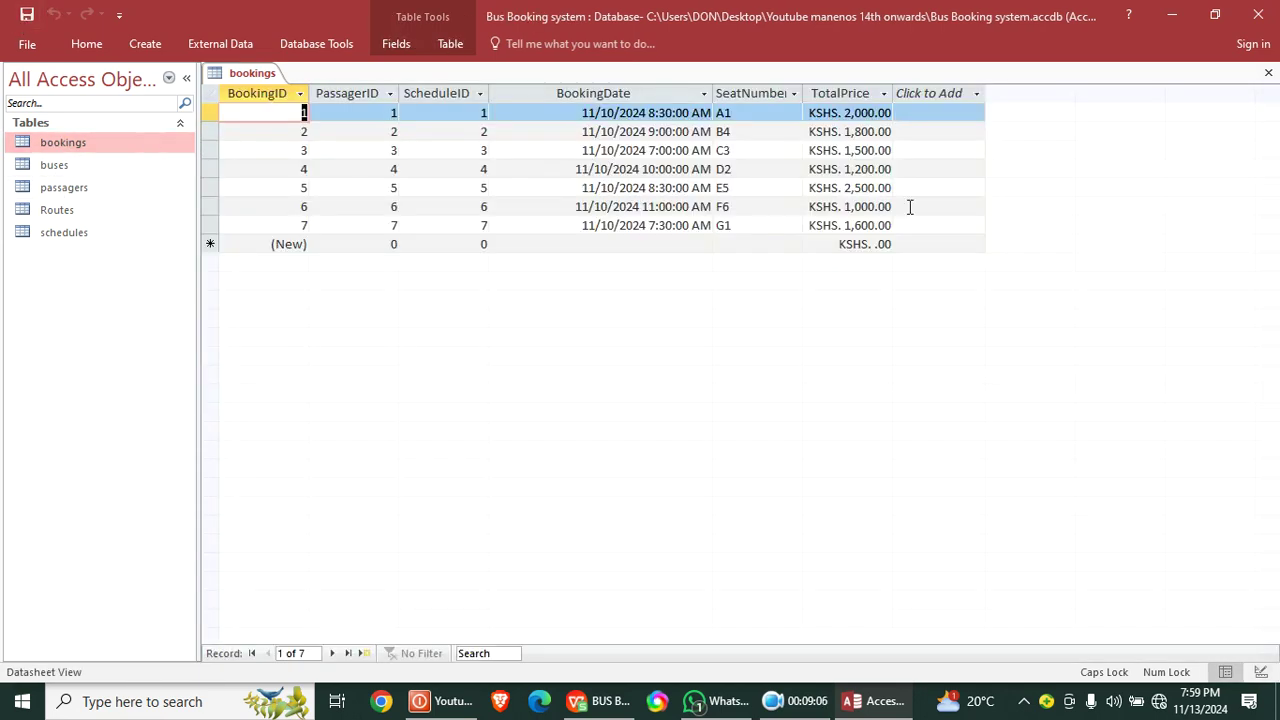
{"action": "left_click", "coordinate": [853, 92]}
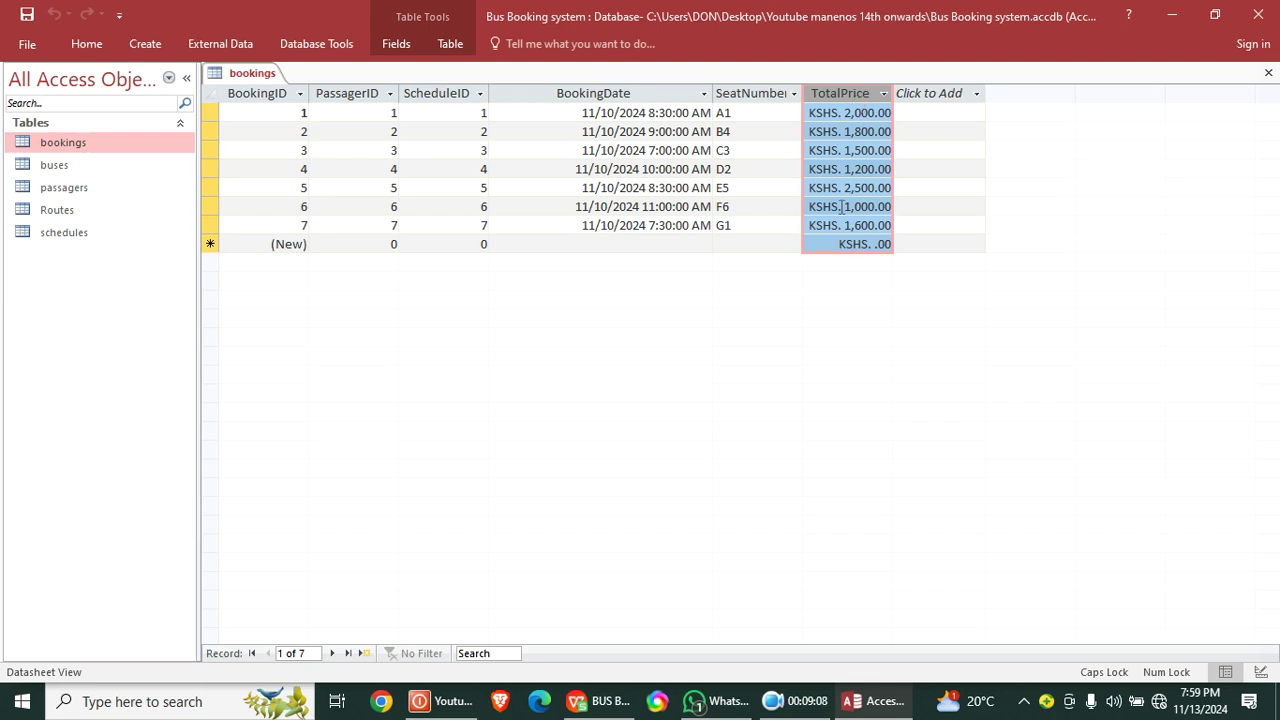
{"action": "left_click", "coordinate": [1268, 72]}
- Open the buses table, then switch to BUS BOOKING DATA.xlsx in WPS Office and copy B4:D10 of the BUSES sheet
{"action": "double_click", "coordinate": [77, 166]}
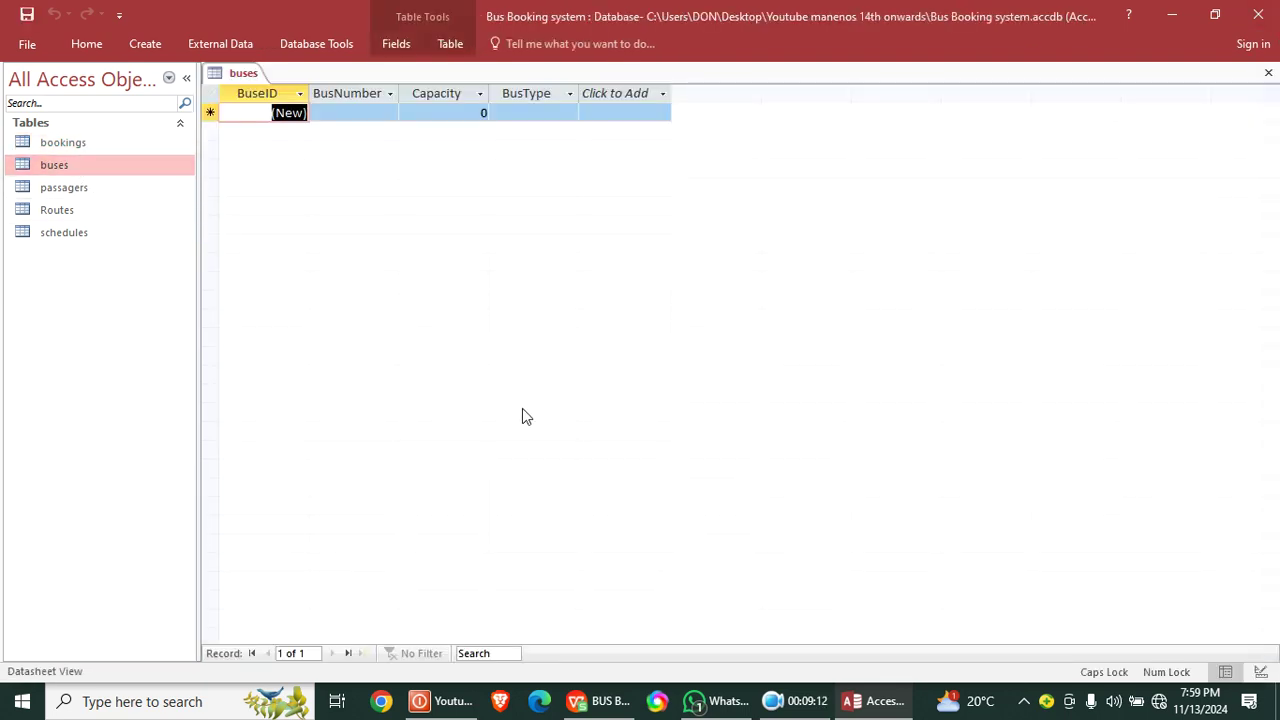
{"action": "left_click", "coordinate": [600, 701]}
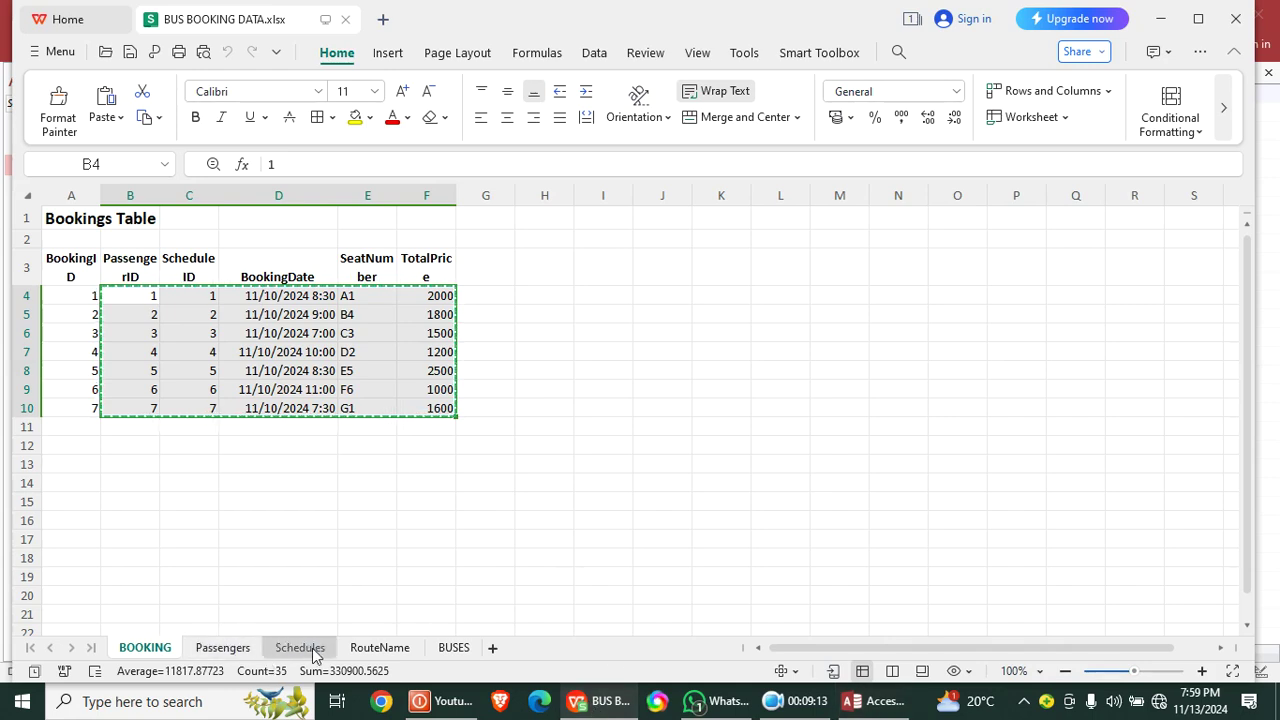
{"action": "left_click", "coordinate": [453, 648]}
{"action": "left_click", "coordinate": [509, 384]}
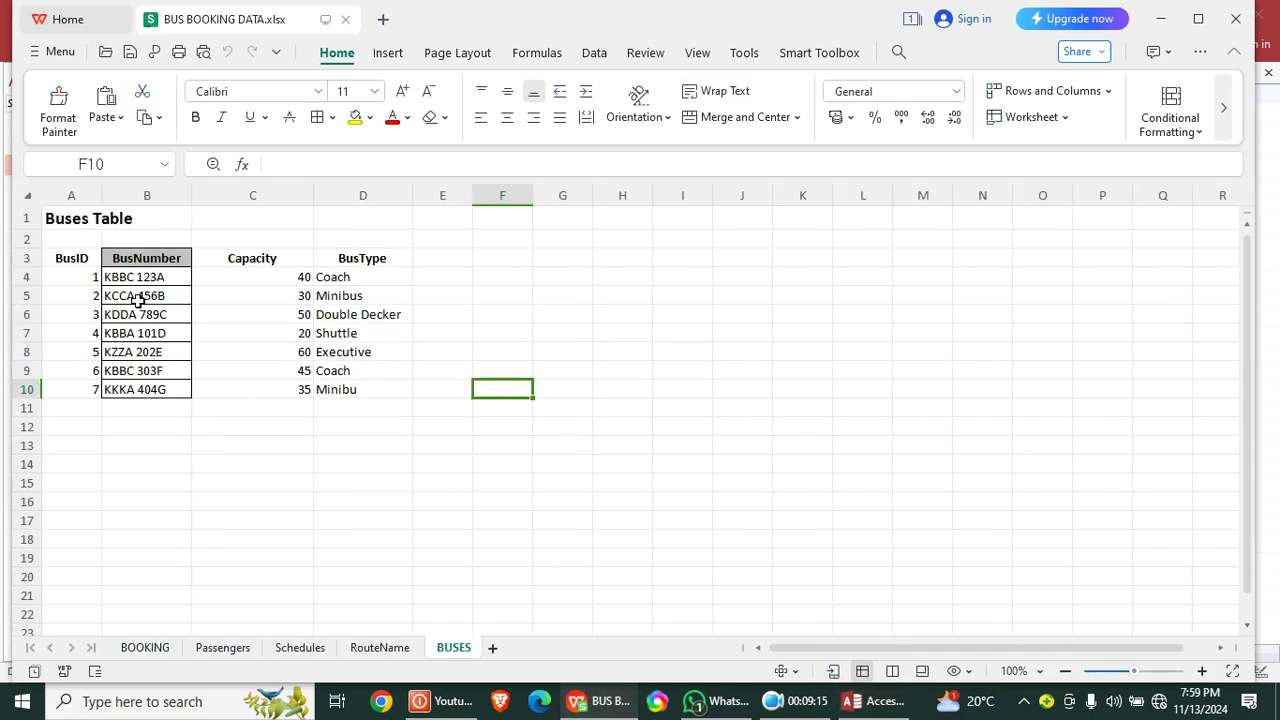
{"action": "left_click_drag", "start_coordinate": [89, 277], "coordinate": [354, 402]}
{"action": "left_click", "coordinate": [182, 303]}
{"action": "key", "text": "ctrl+c"}
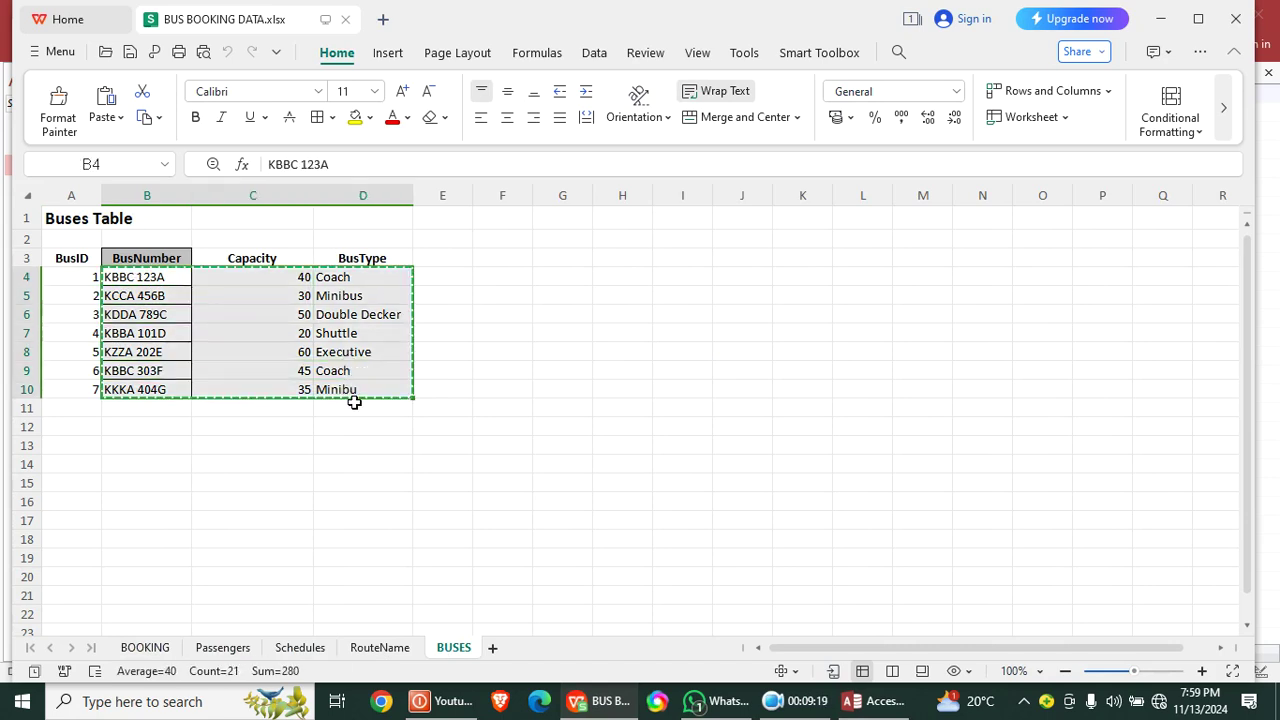
- Switch back to Access, paste the copied records into the BusNumber, Capacity and BusType columns of buses, and close the table
{"action": "left_click", "coordinate": [870, 701]}
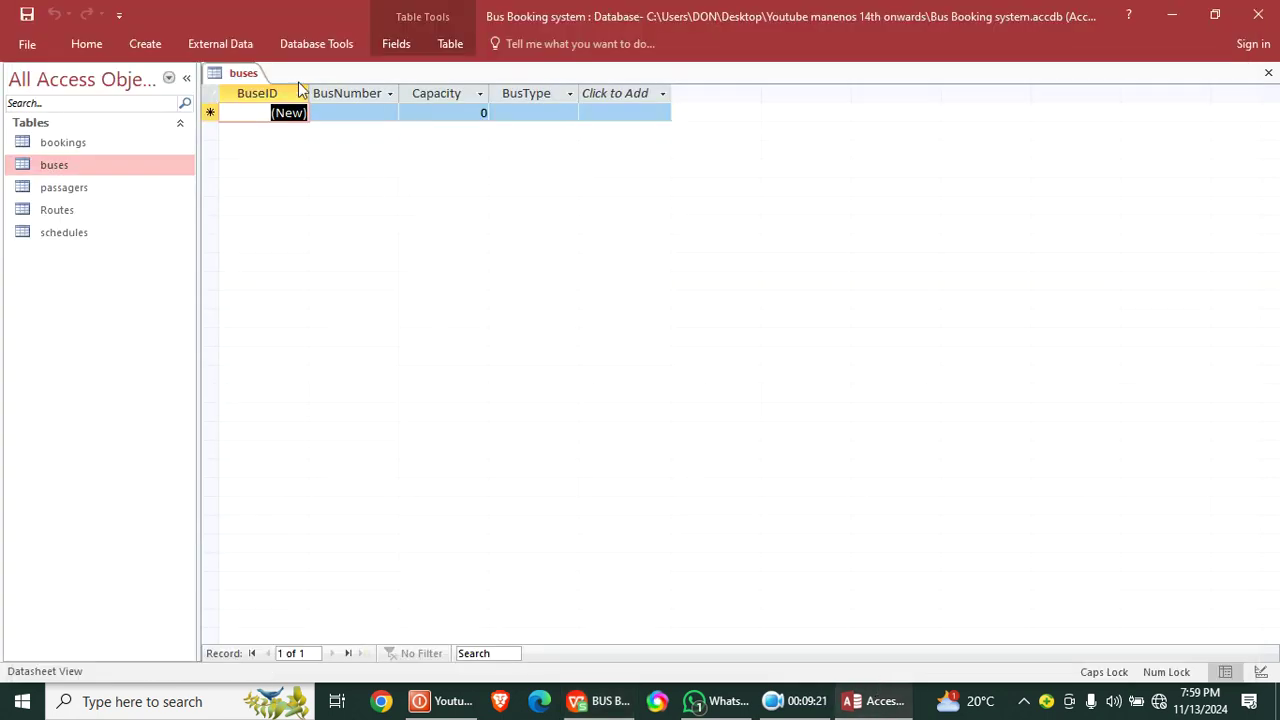
{"action": "left_click", "coordinate": [365, 88]}
{"action": "left_click_drag", "start_coordinate": [365, 88], "coordinate": [546, 98]}
{"action": "key", "text": "ctrl+v"}
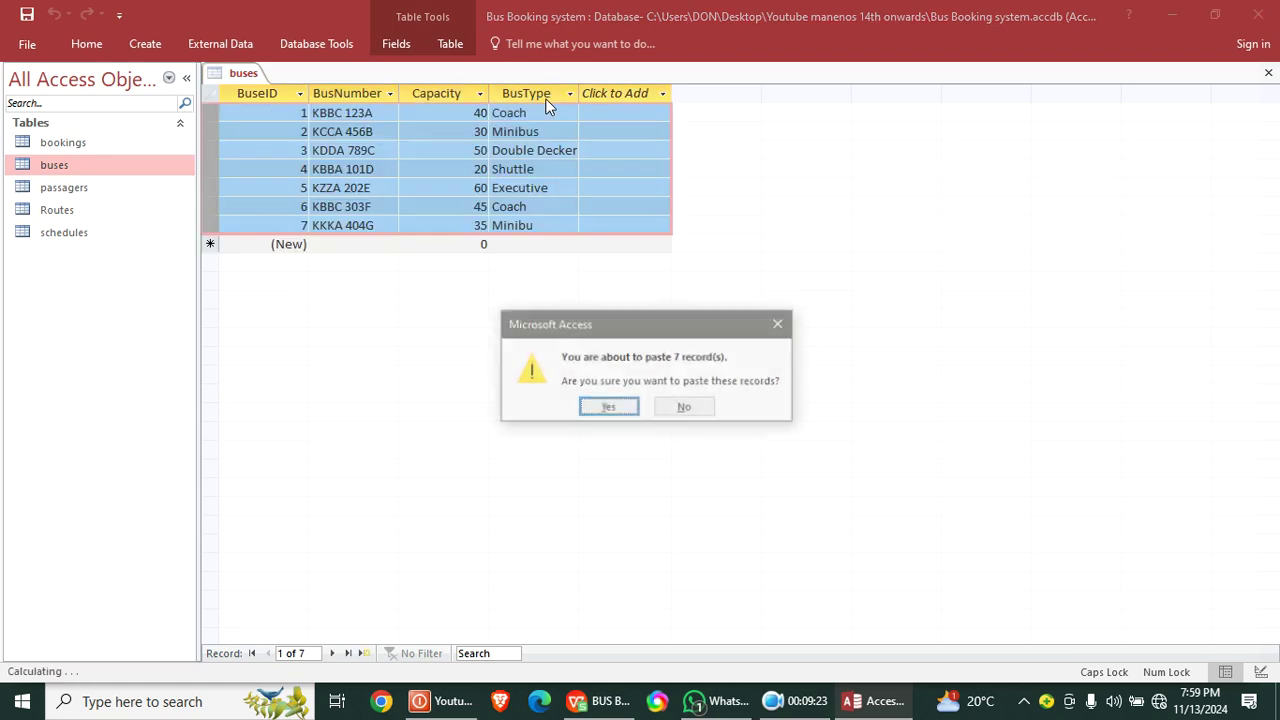
{"action": "left_click", "coordinate": [610, 408]}
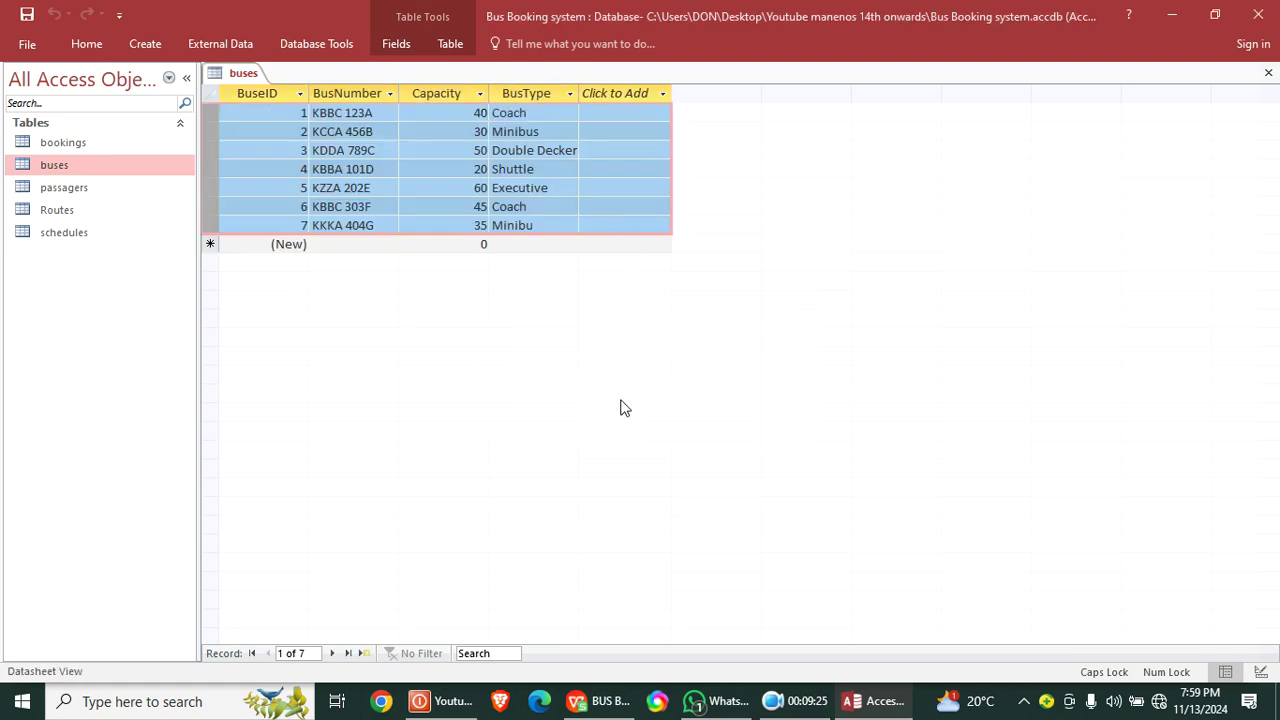
{"action": "left_click", "coordinate": [1268, 73]}
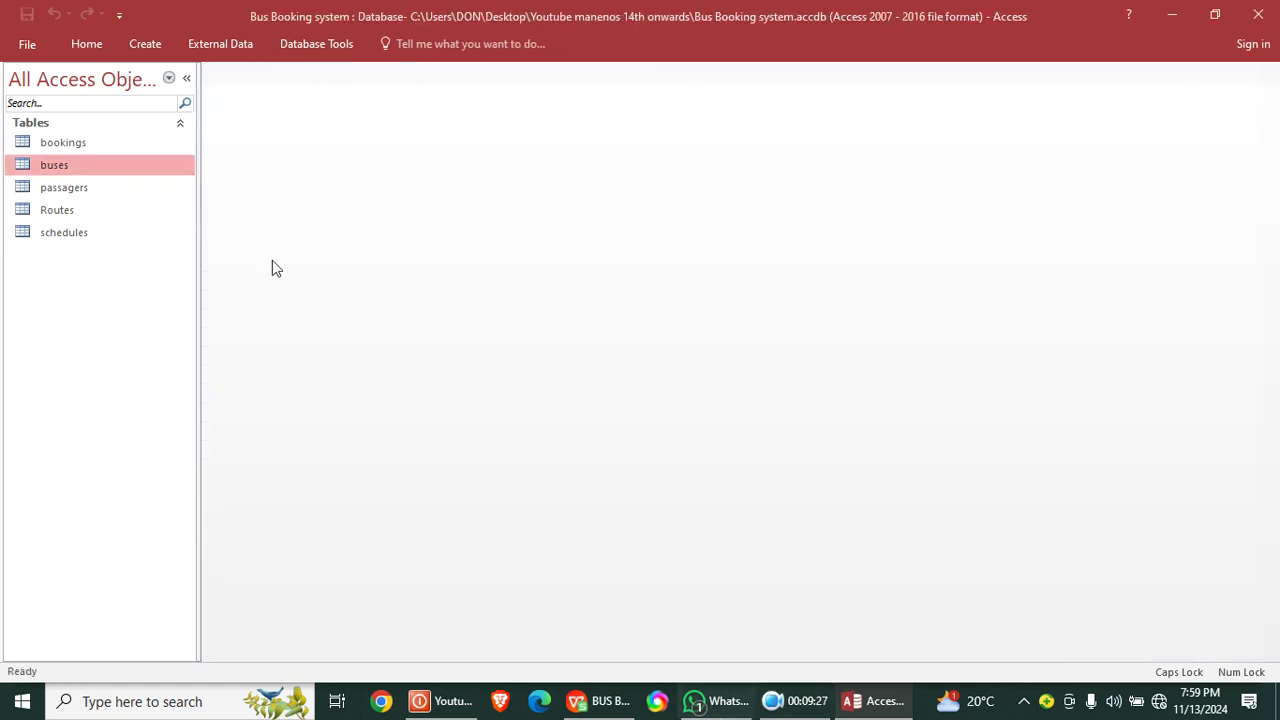
- Open the passagers table, then switch to WPS Office and copy B4:E10 of the Passengers sheet
{"action": "double_click", "coordinate": [105, 193]}
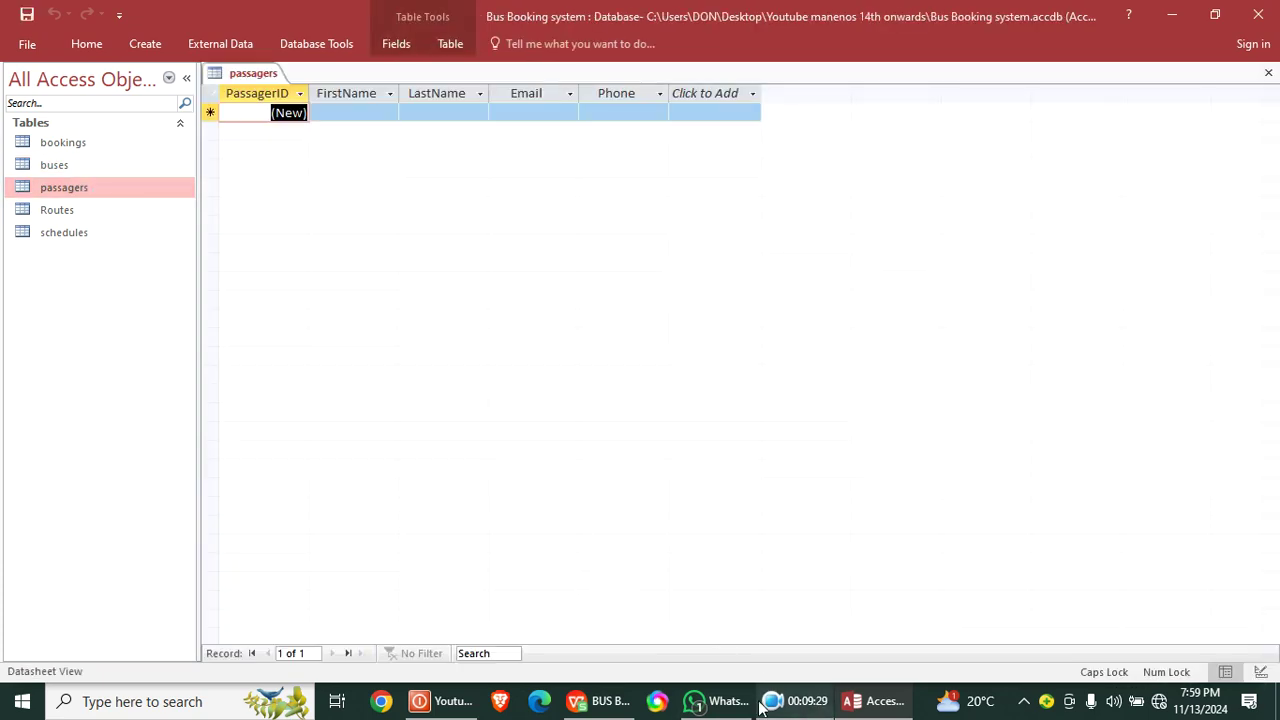
{"action": "left_click", "coordinate": [638, 703]}
{"action": "left_click", "coordinate": [222, 648]}
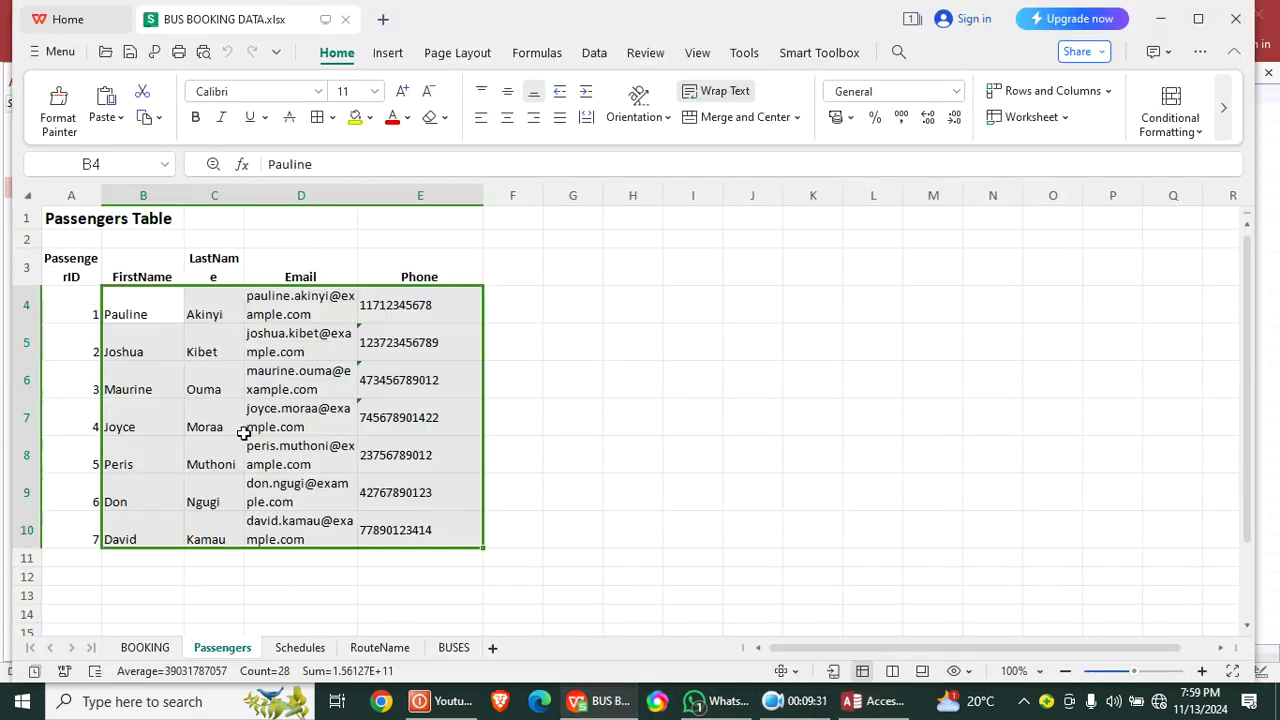
{"action": "key", "text": "ctrl+c"}
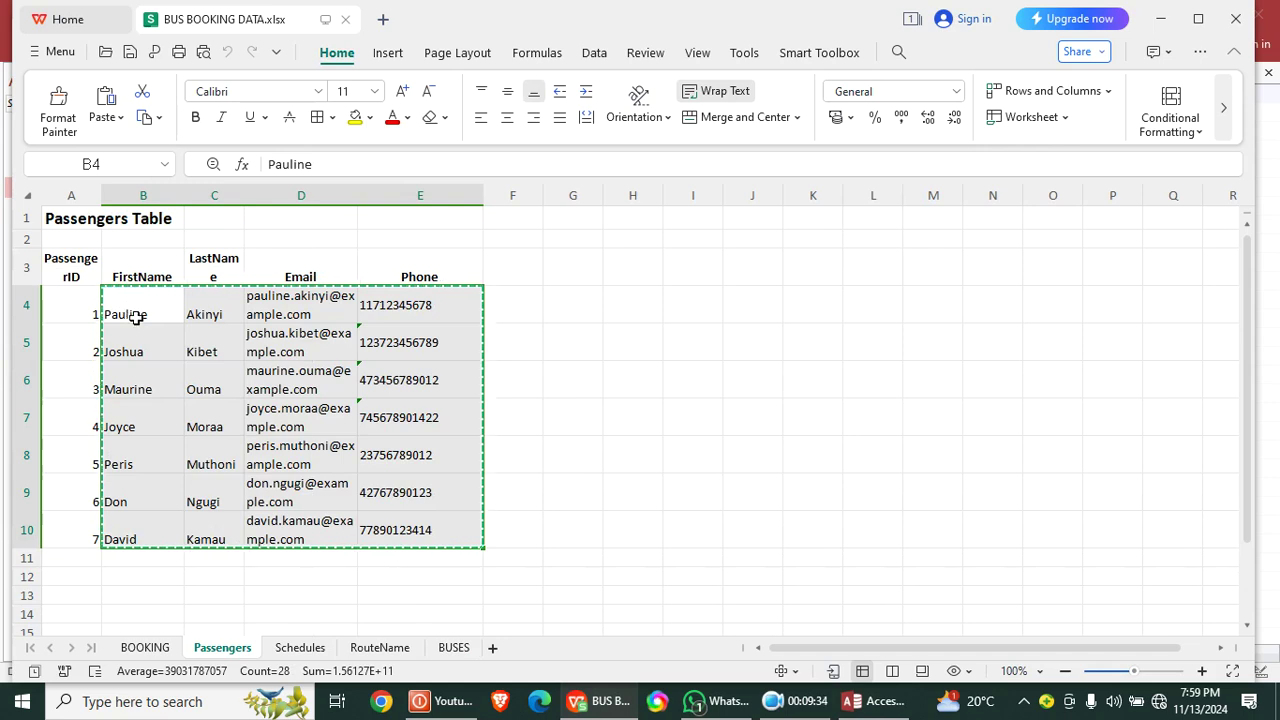
- Switch back to Access, paste the copied records into the FirstName through Phone columns of passagers, and close the table
{"action": "left_click", "coordinate": [850, 706]}
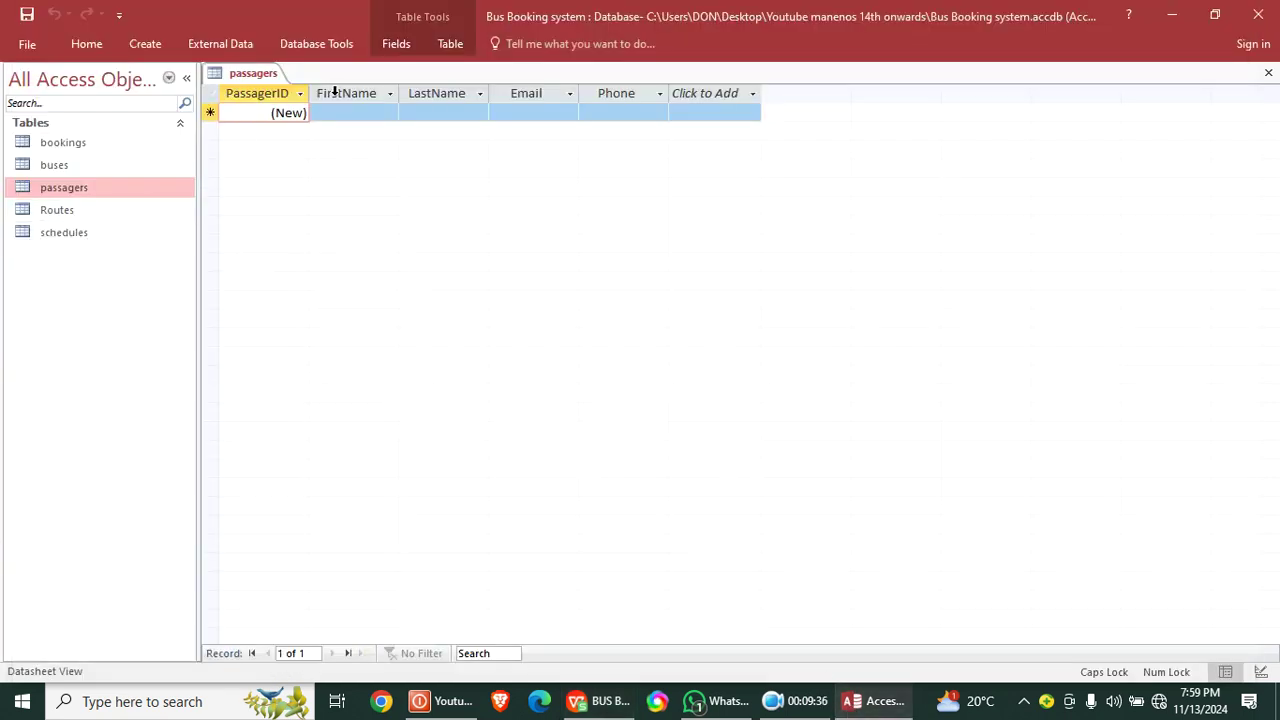
{"action": "left_click_drag", "start_coordinate": [334, 93], "coordinate": [633, 113]}
{"action": "key", "text": "ctrl+v"}
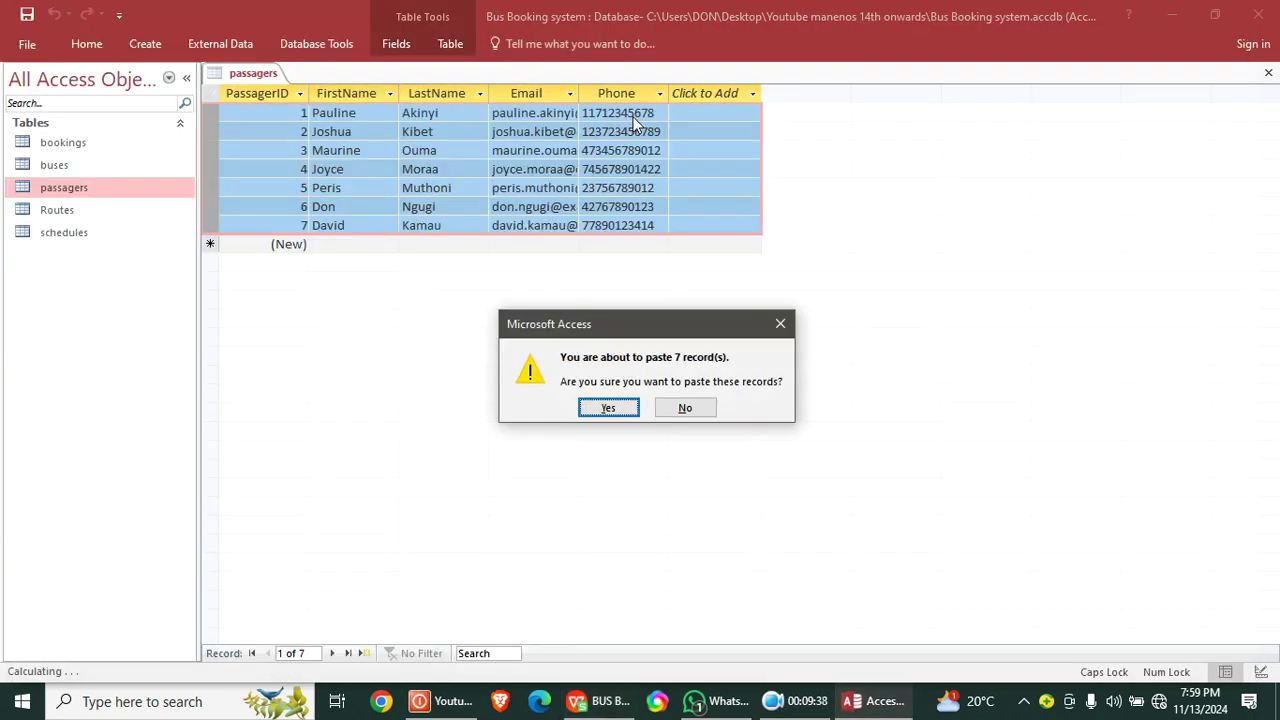
{"action": "left_click", "coordinate": [608, 408]}
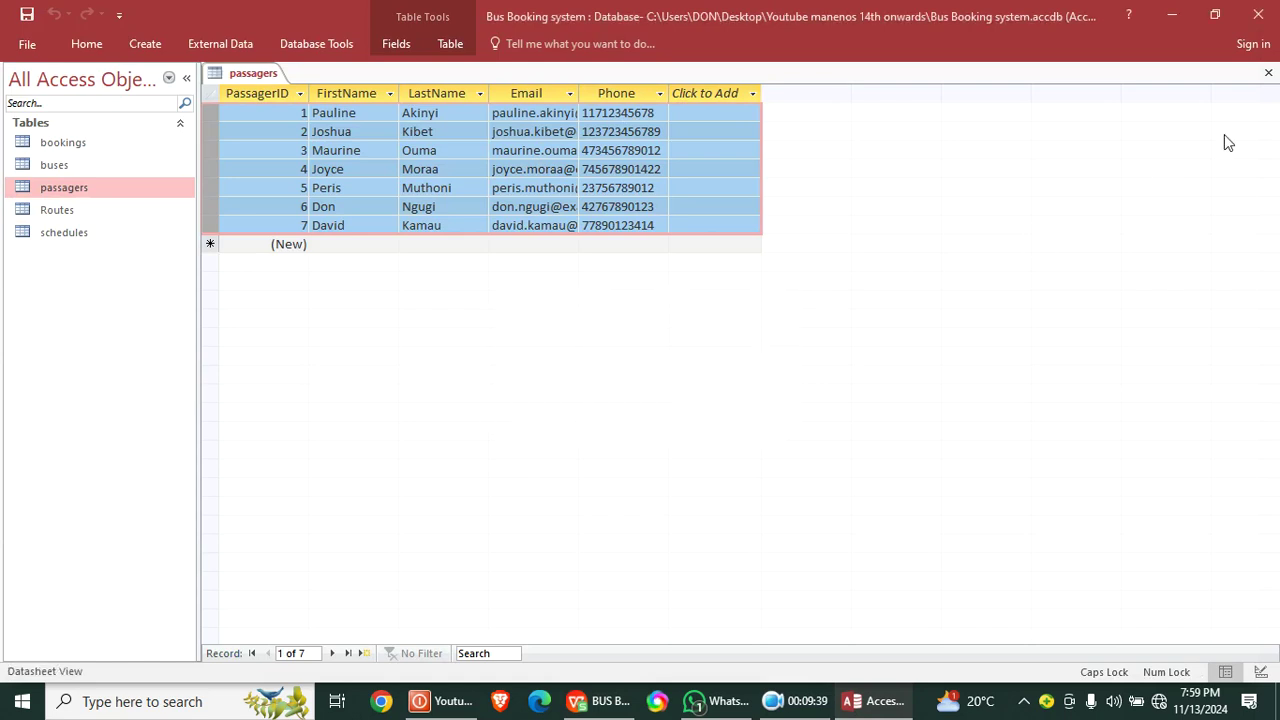
{"action": "left_click", "coordinate": [1268, 73]}
- Open the Routes table, then switch to WPS Office and copy B5:E11 of the RouteName sheet
{"action": "double_click", "coordinate": [94, 209]}
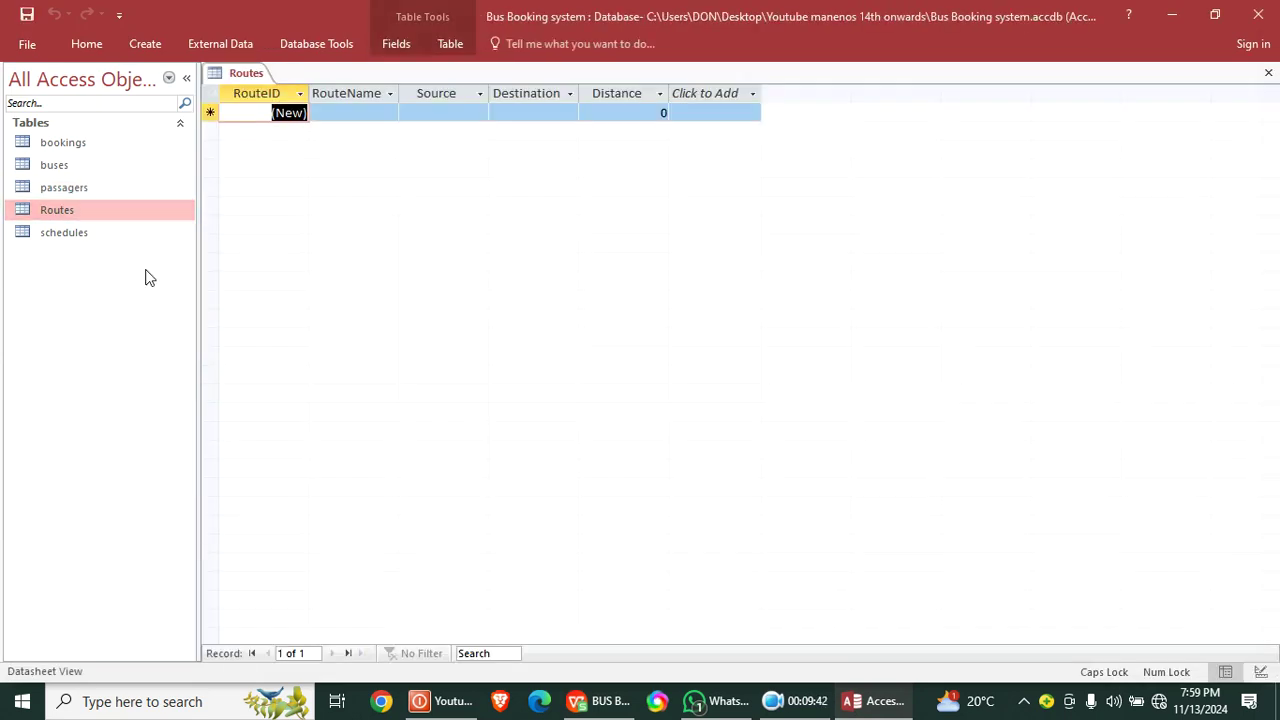
{"action": "left_click", "coordinate": [595, 701]}
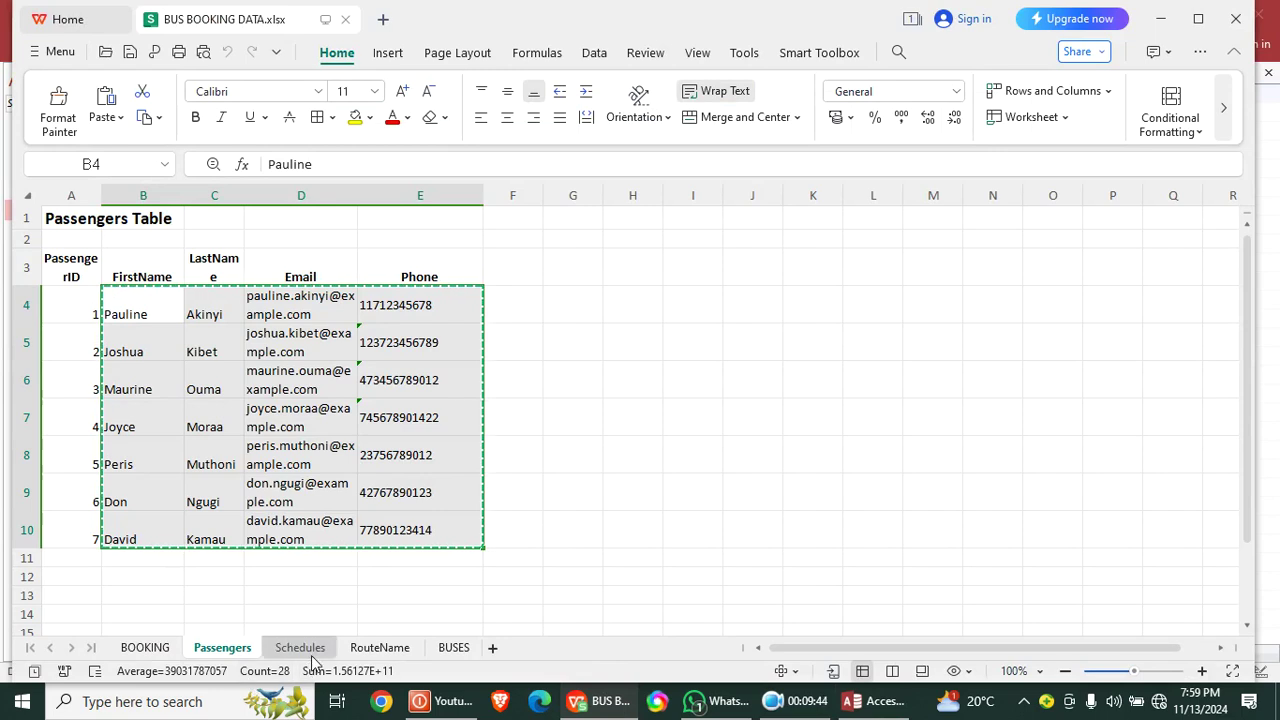
{"action": "left_click", "coordinate": [382, 649]}
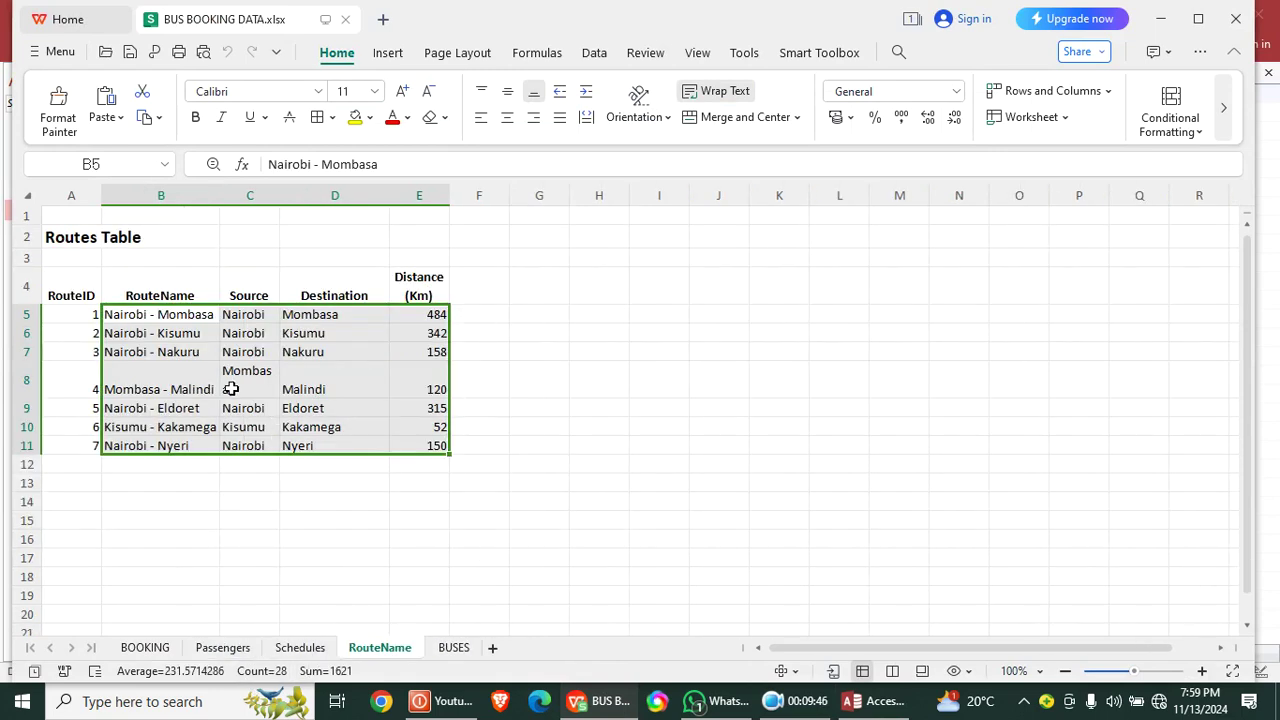
{"action": "key", "text": "ctrl+c"}
- Switch back to Access, paste the copied records into the RouteName through Distance columns of Routes, and close the table
{"action": "left_click", "coordinate": [872, 700]}
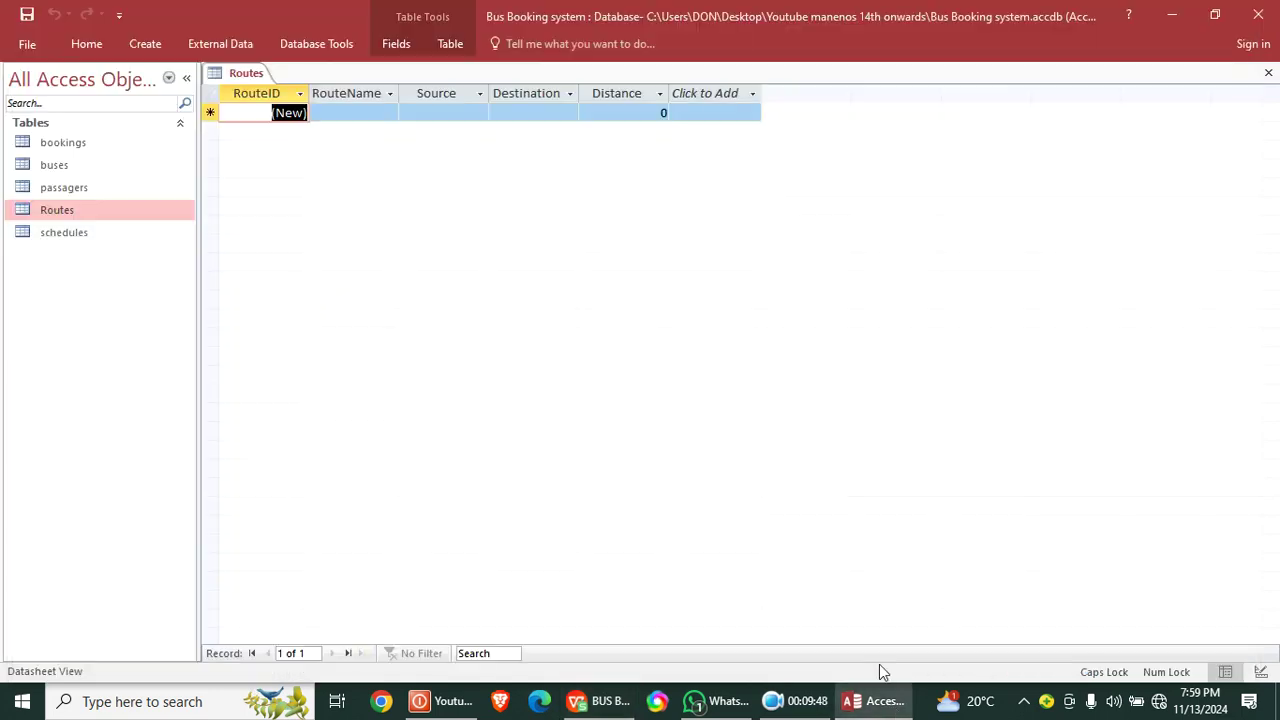
{"action": "left_click_drag", "start_coordinate": [353, 105], "coordinate": [655, 102]}
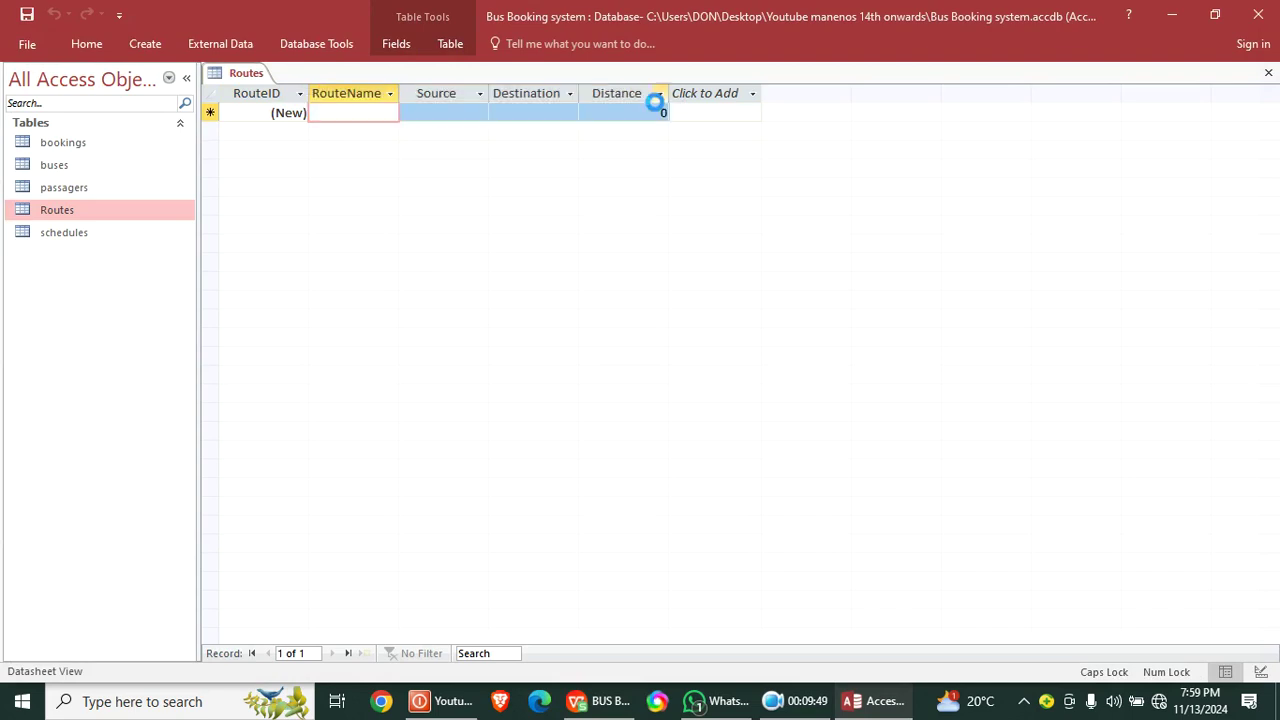
{"action": "key", "text": "ctrl+v"}
{"action": "left_click", "coordinate": [608, 408]}
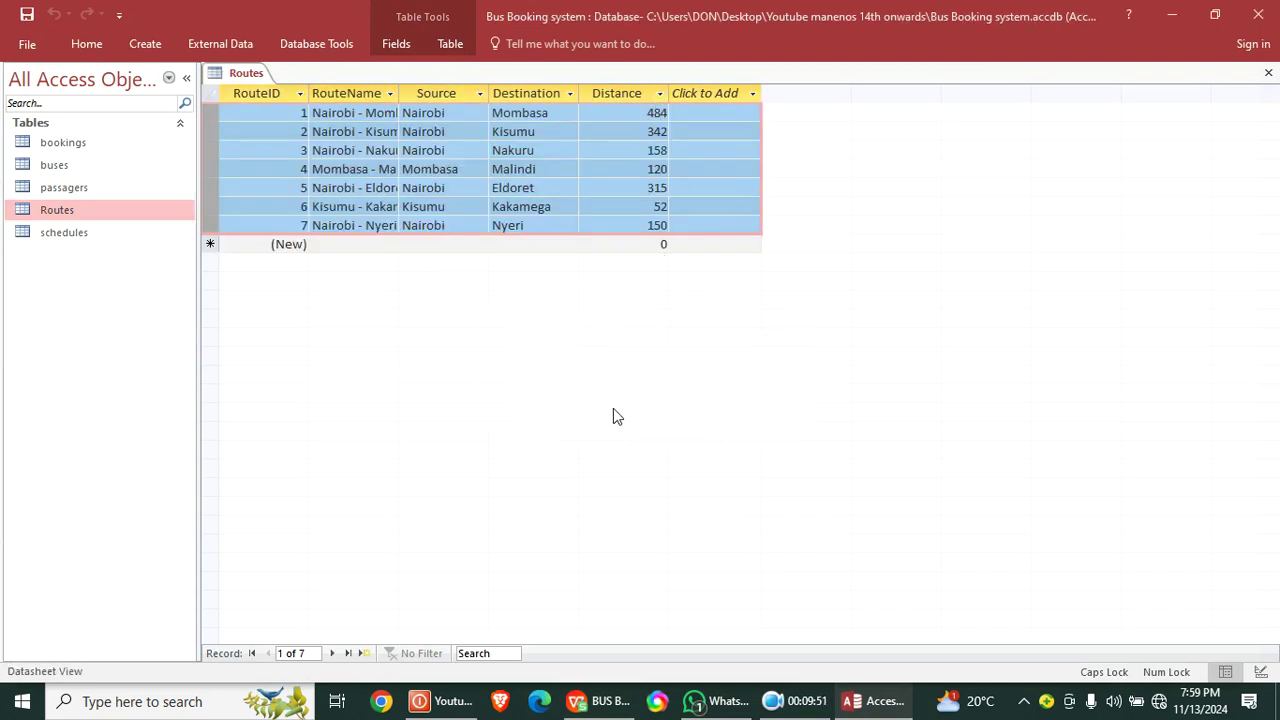
{"action": "left_click", "coordinate": [1268, 73]}
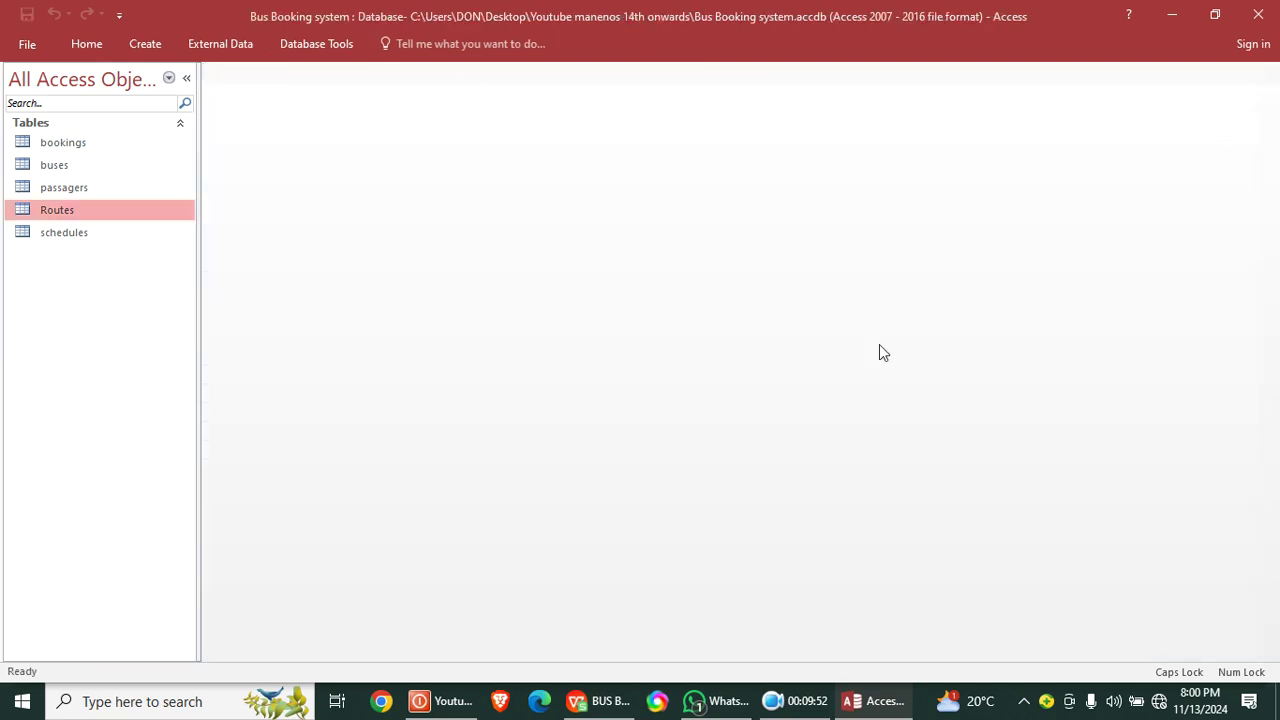
- Switch to WPS Office and copy the selected records in B4:F10 of the Schedules sheet
{"action": "left_click", "coordinate": [605, 700]}
{"action": "left_click", "coordinate": [300, 647]}
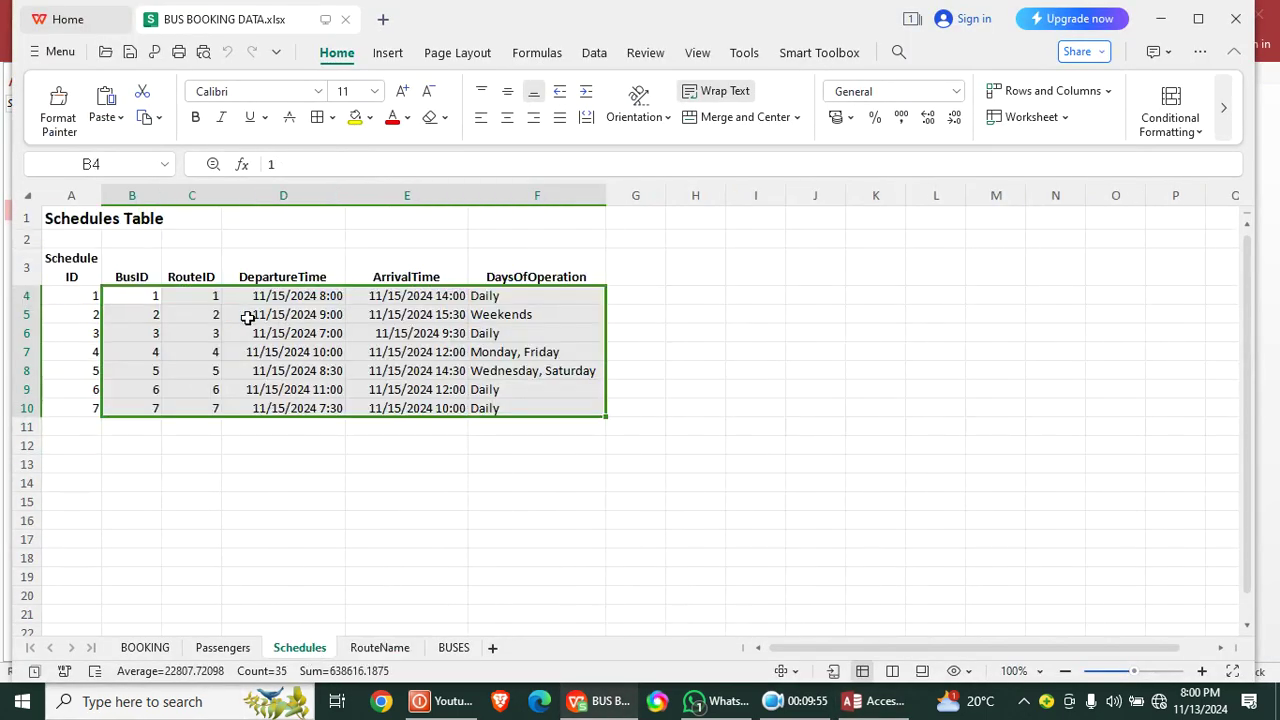
{"action": "key", "text": "ctrl+c"}
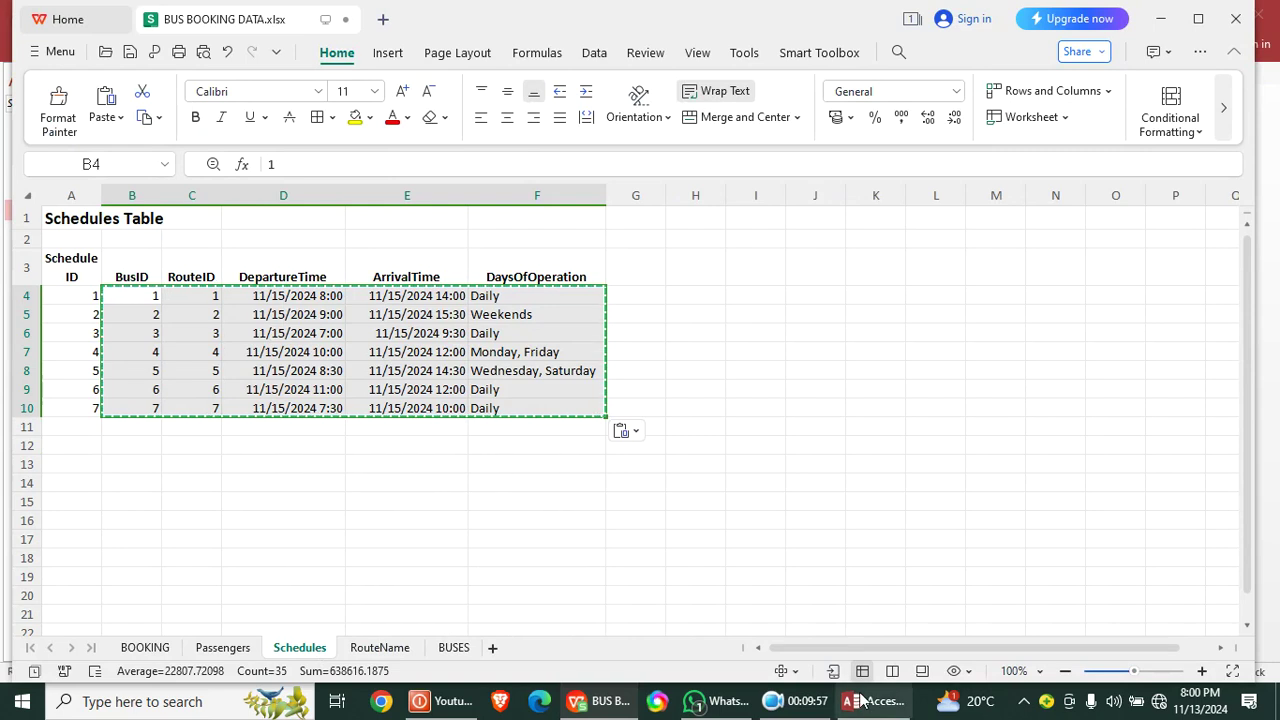
- Switch back to Access, open the schedules table and paste the copied records into its BusID through DaysOfOperation columns
{"action": "key", "text": "alt+Tab"}
{"action": "double_click", "coordinate": [88, 234]}
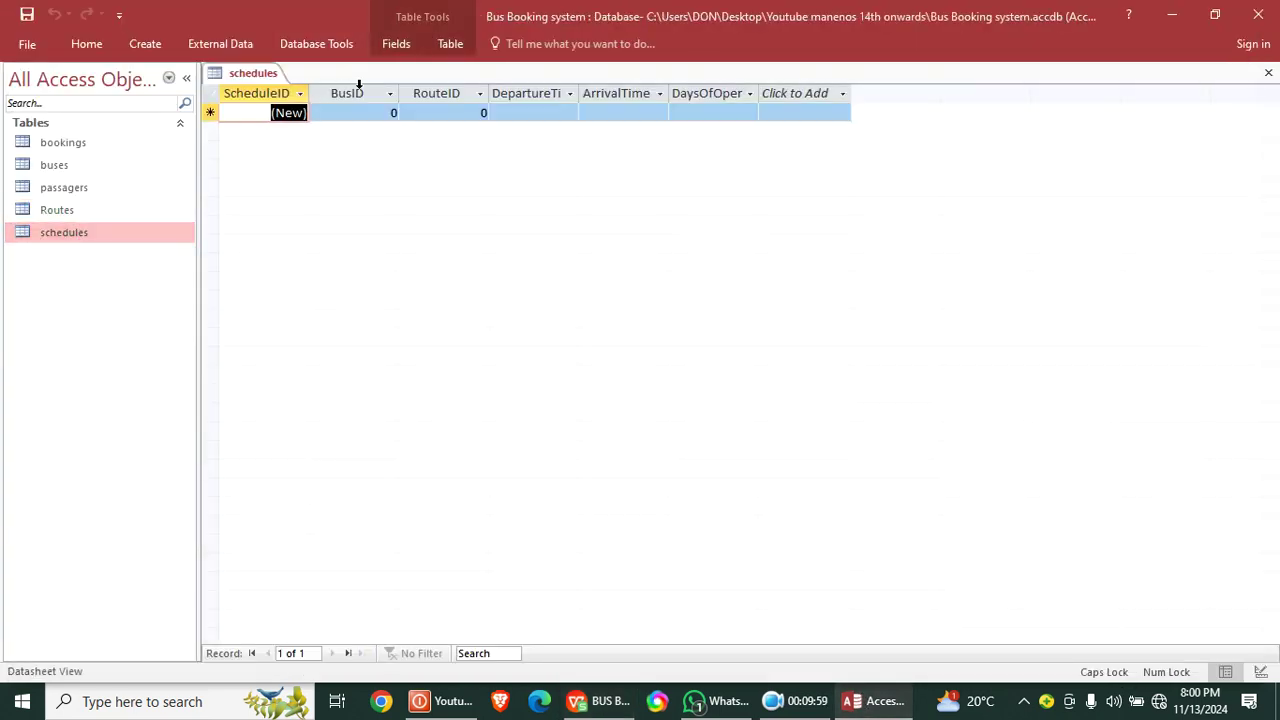
{"action": "left_click_drag", "start_coordinate": [357, 91], "coordinate": [672, 92]}
{"action": "key", "text": "ctrl+v"}
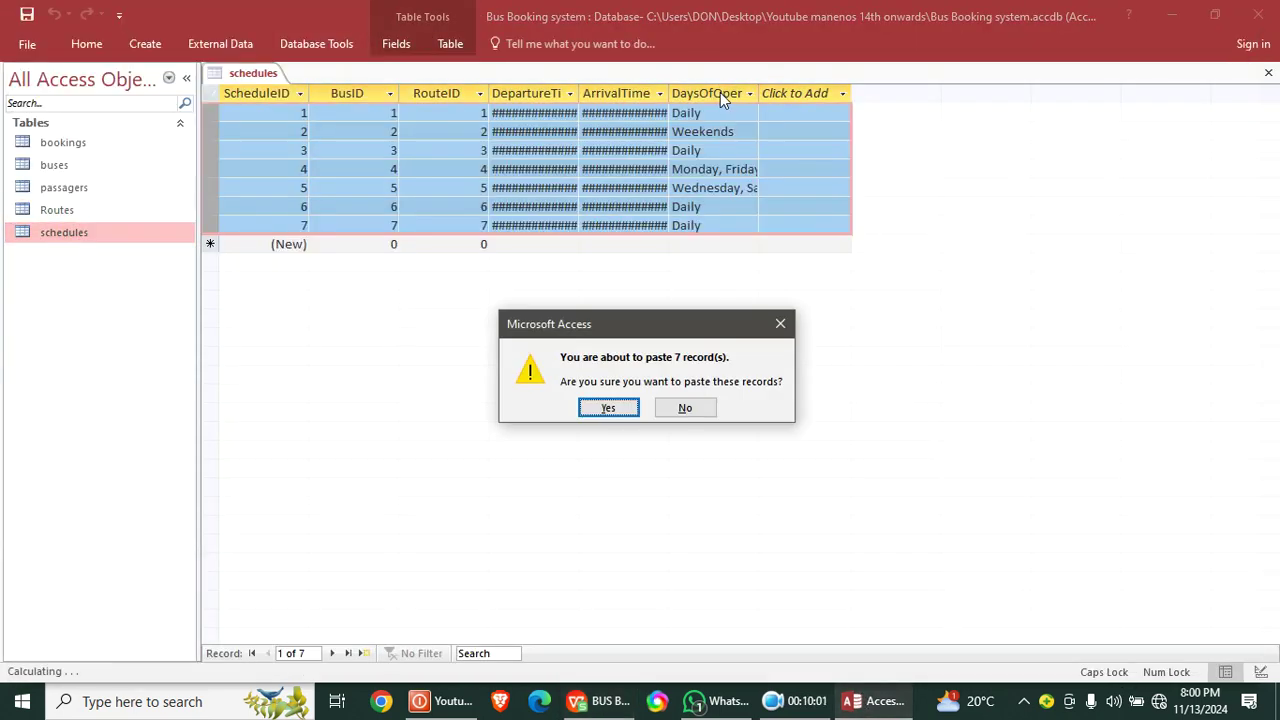
{"action": "left_click", "coordinate": [608, 407]}
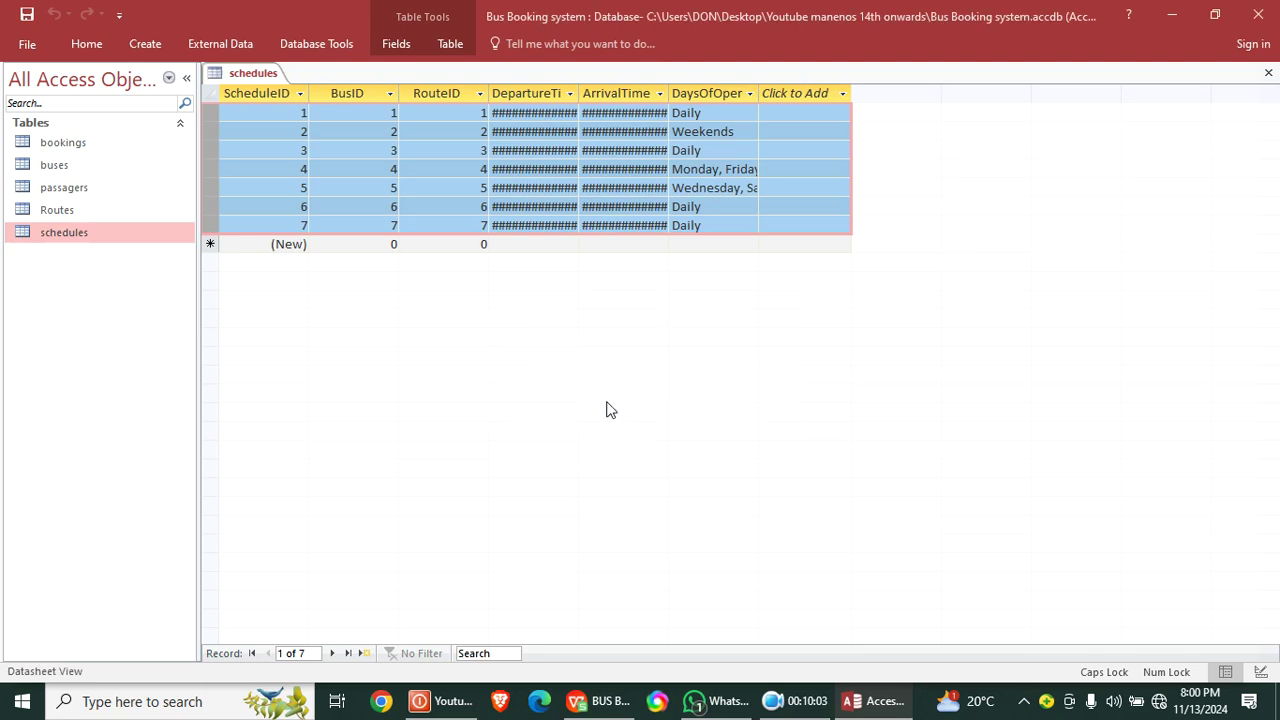
- Widen the DepartureTime and ArrivalTime columns of schedules to show the full dates, then save and close the table
{"action": "left_click", "coordinate": [568, 100]}
{"action": "left_click", "coordinate": [885, 234]}
{"action": "left_click_drag", "start_coordinate": [578, 93], "coordinate": [658, 93]}
{"action": "left_click_drag", "start_coordinate": [748, 92], "coordinate": [875, 93]}
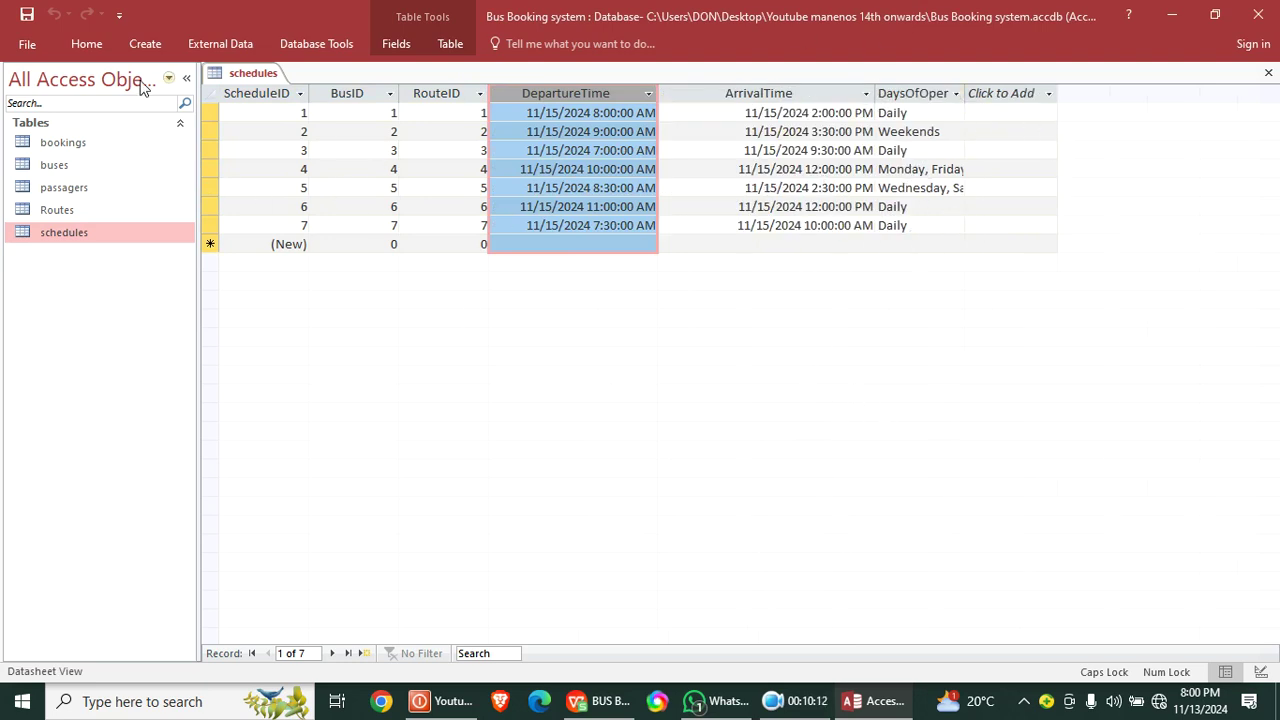
{"action": "left_click", "coordinate": [34, 14]}
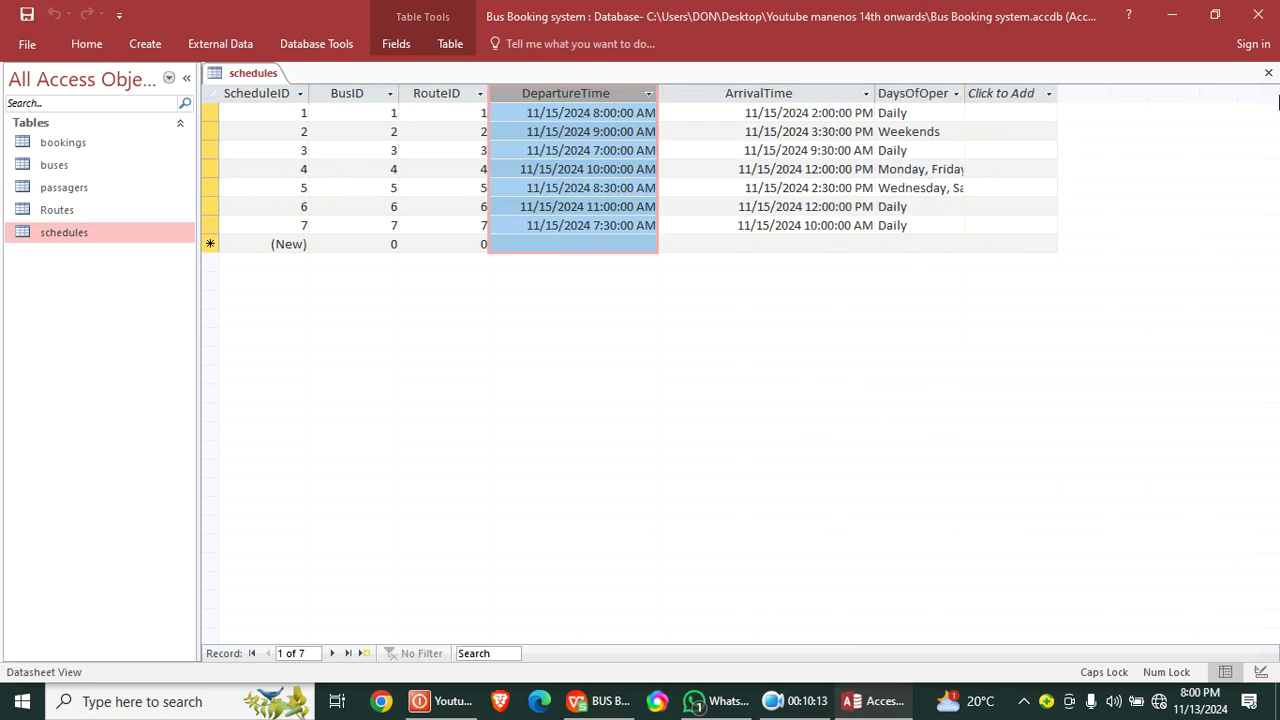
{"action": "left_click", "coordinate": [1268, 73]}
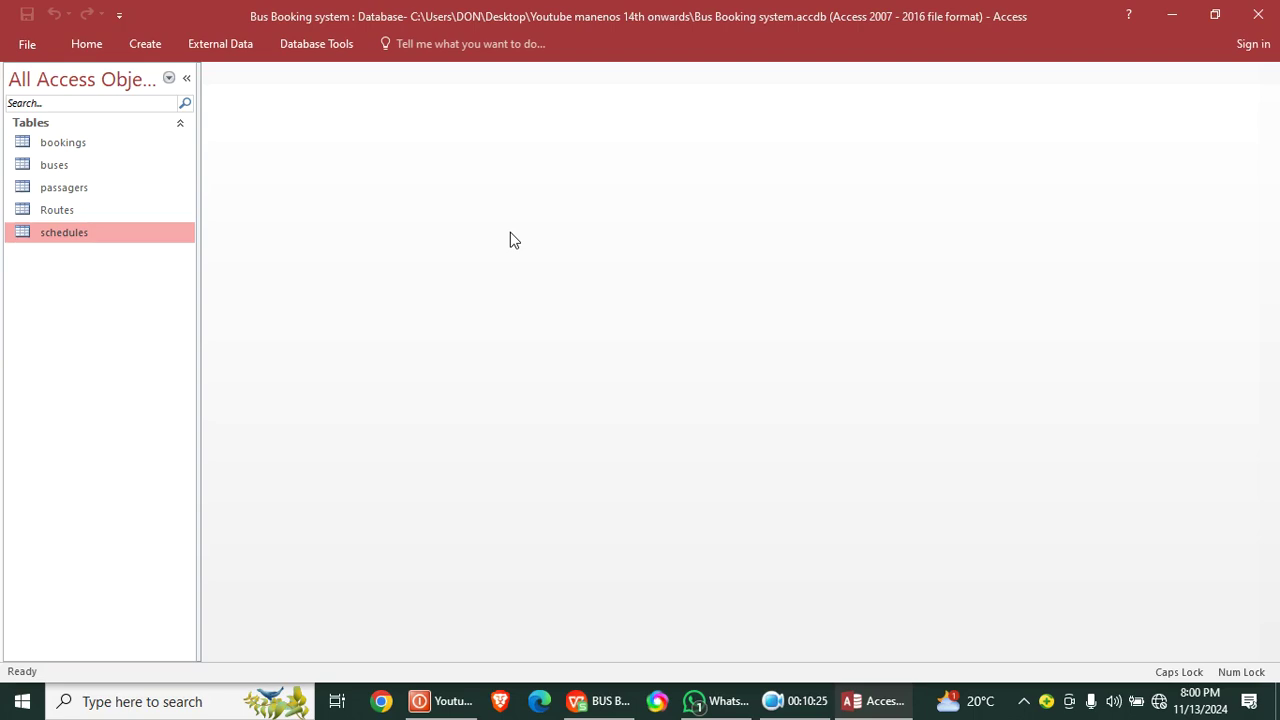
{"action": "left_click", "coordinate": [145, 44]}
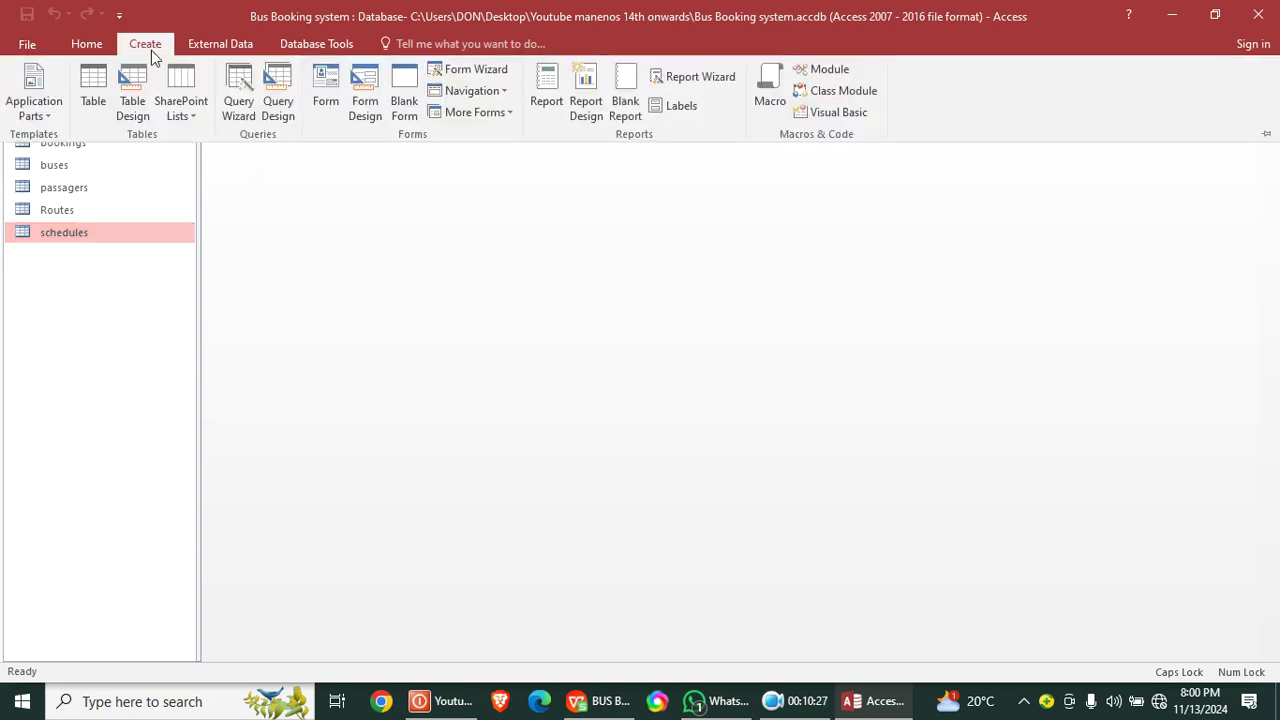
{"action": "left_click", "coordinate": [268, 110]}
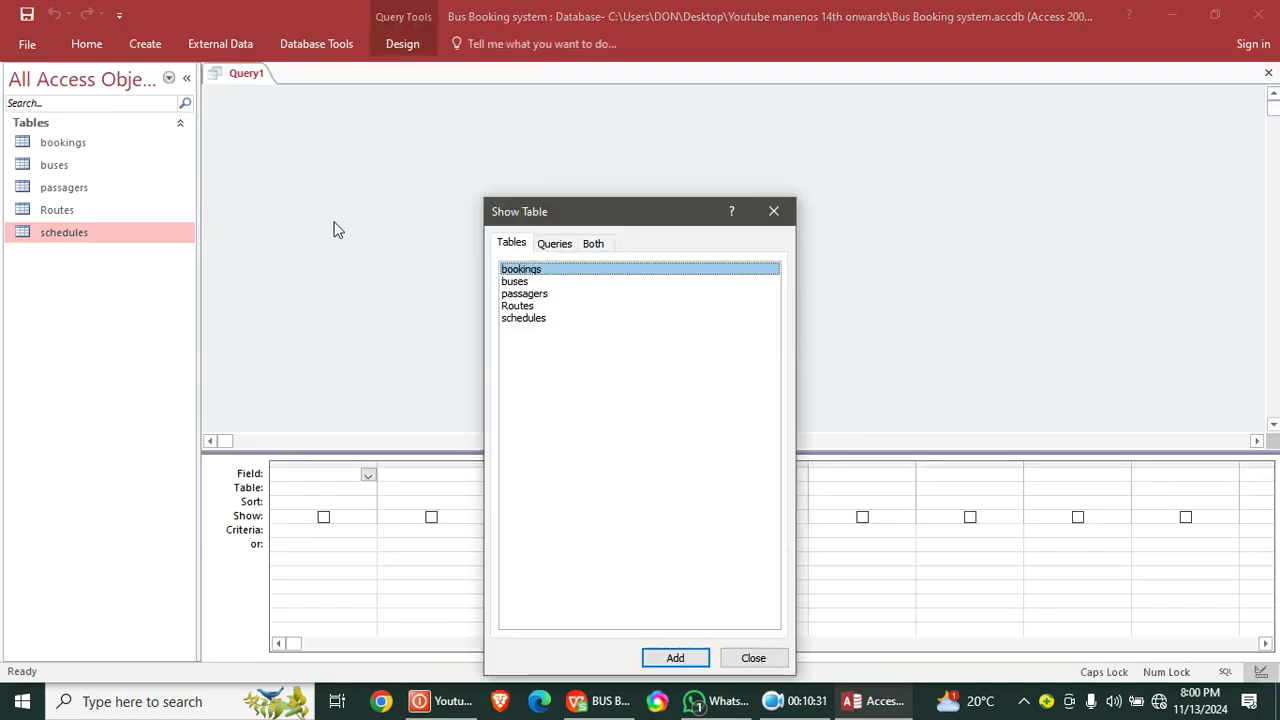
{"action": "double_click", "coordinate": [520, 282]}
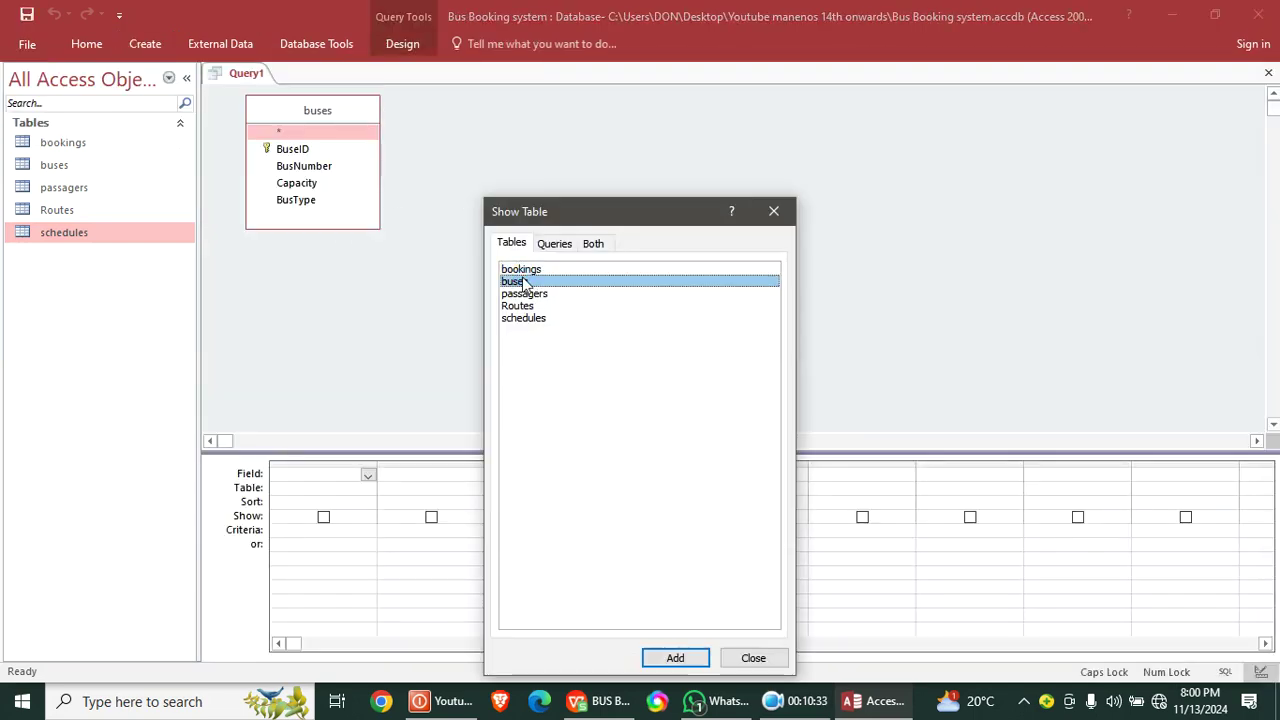
{"action": "double_click", "coordinate": [534, 318]}
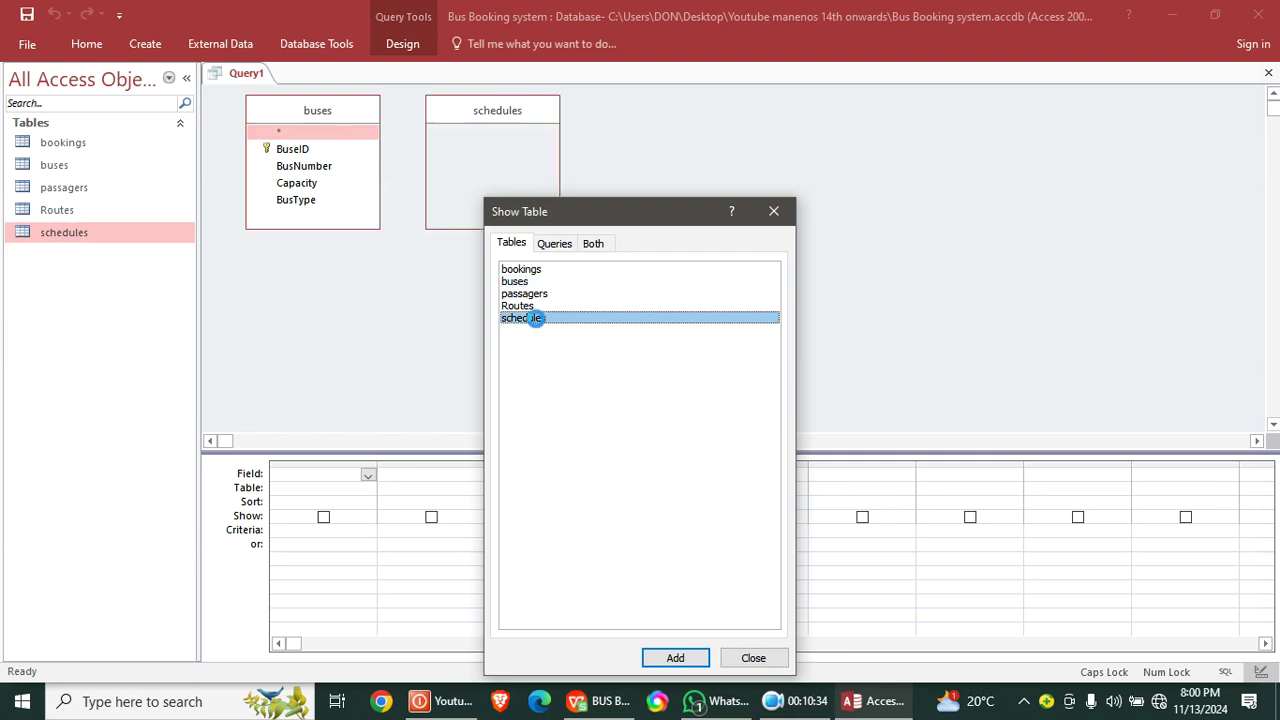
{"action": "left_click", "coordinate": [774, 211]}
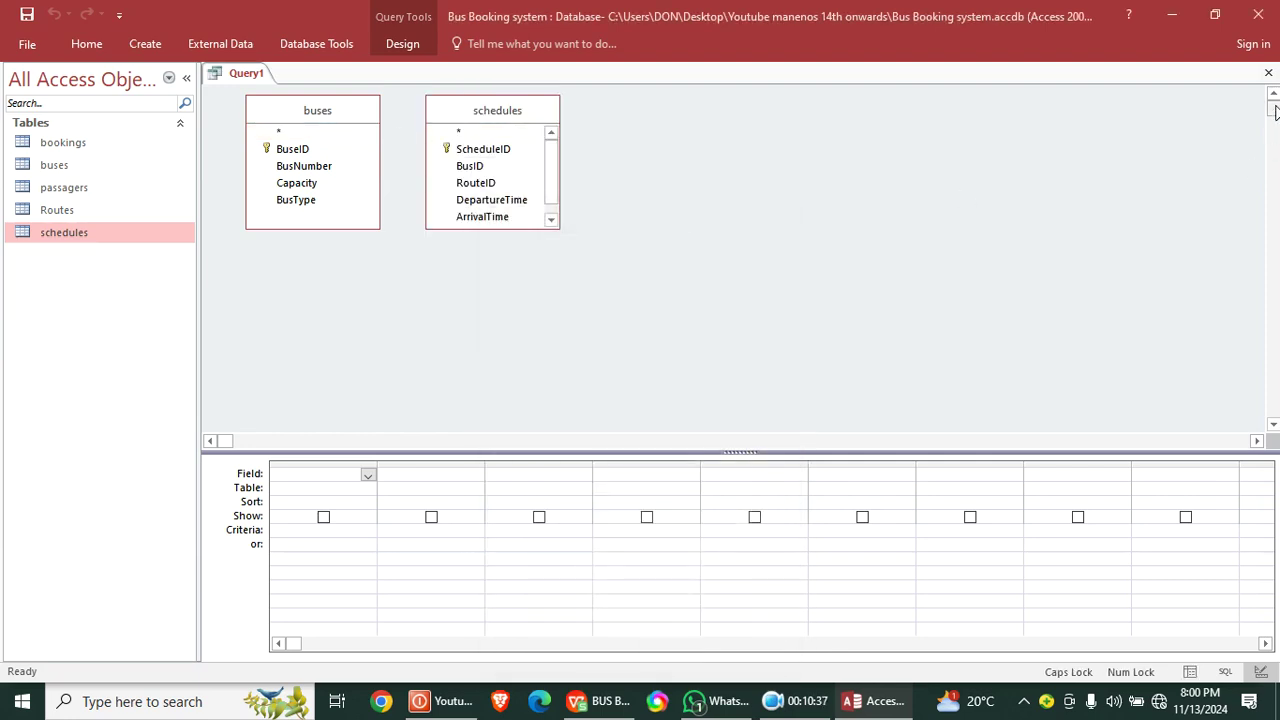
{"action": "left_click", "coordinate": [1268, 74]}
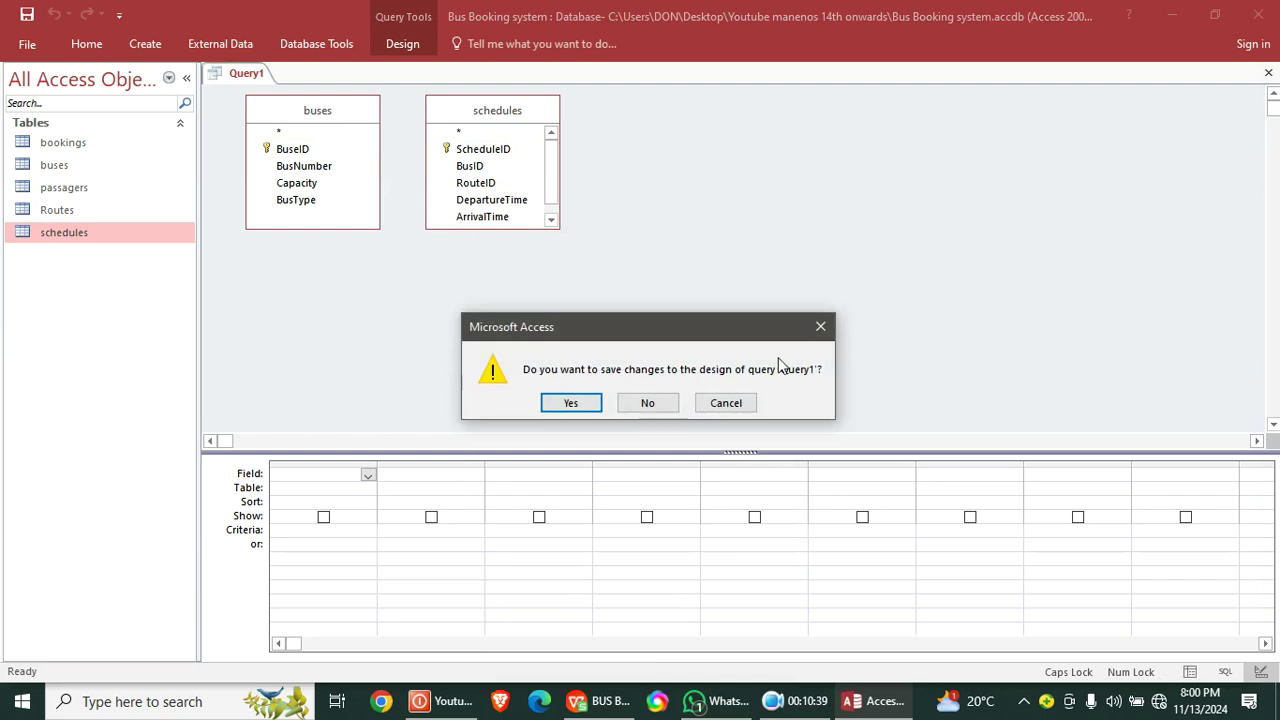
{"action": "left_click", "coordinate": [665, 408]}
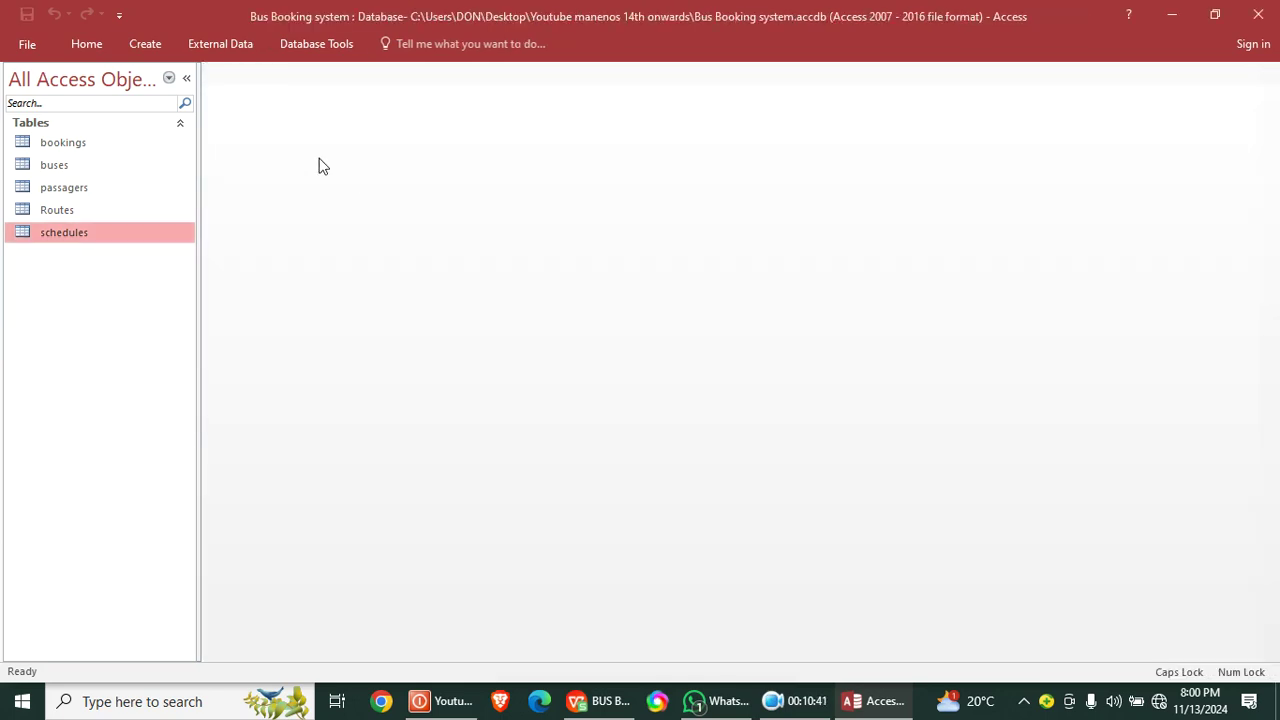
- Open the database's relationships layout and remove the two MSysNavPane system tables from it
{"action": "left_click", "coordinate": [310, 47]}
{"action": "left_click", "coordinate": [208, 120]}
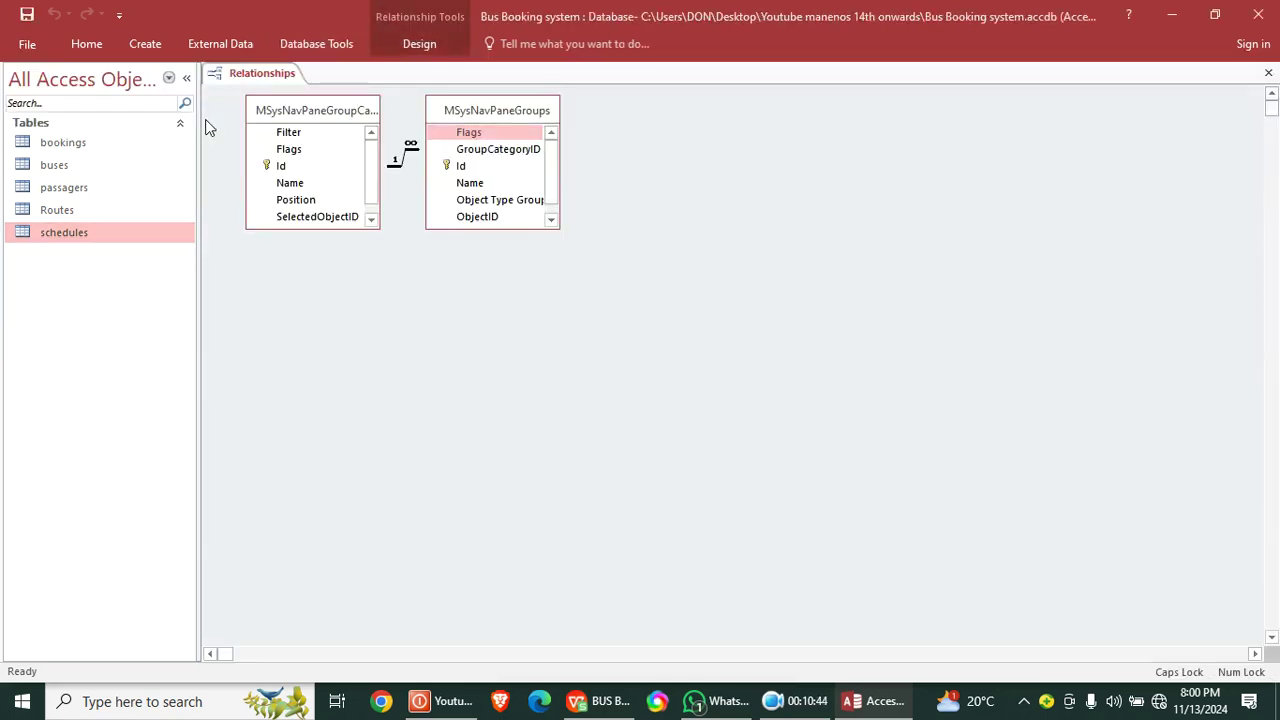
{"action": "left_click", "coordinate": [523, 131]}
{"action": "key", "text": "Delete"}
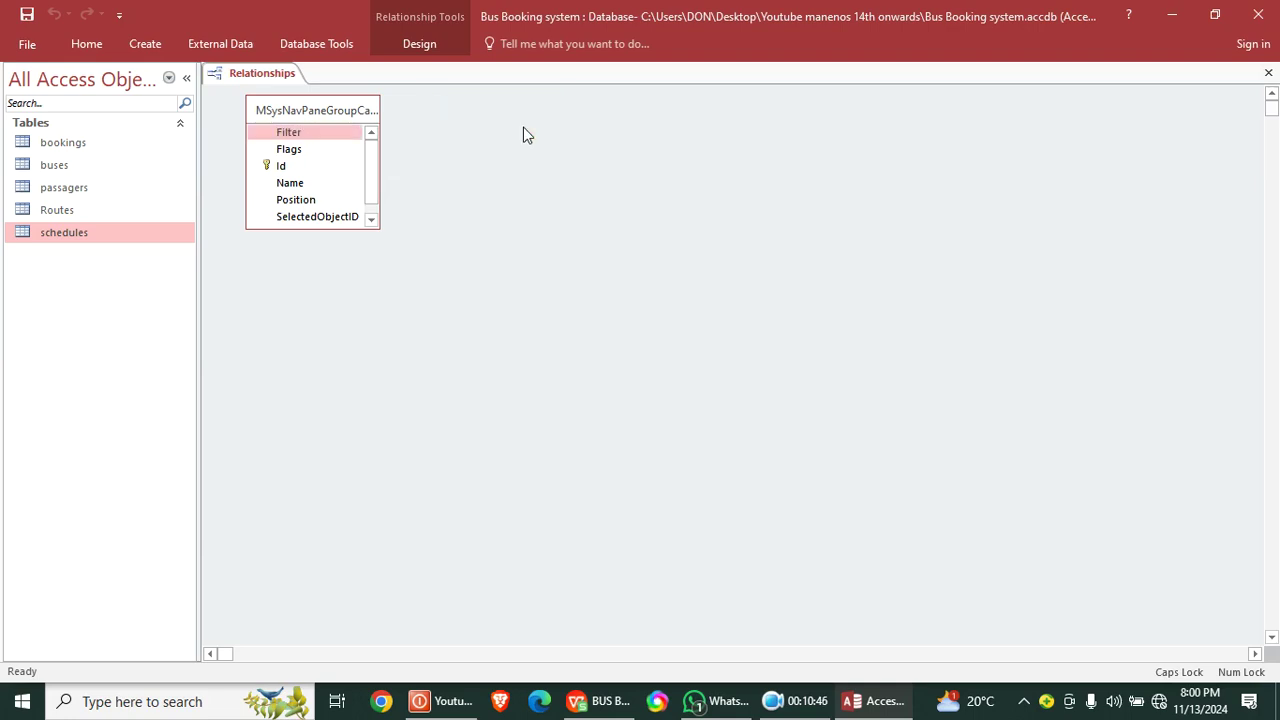
{"action": "left_click", "coordinate": [358, 110]}
{"action": "key", "text": "Delete"}
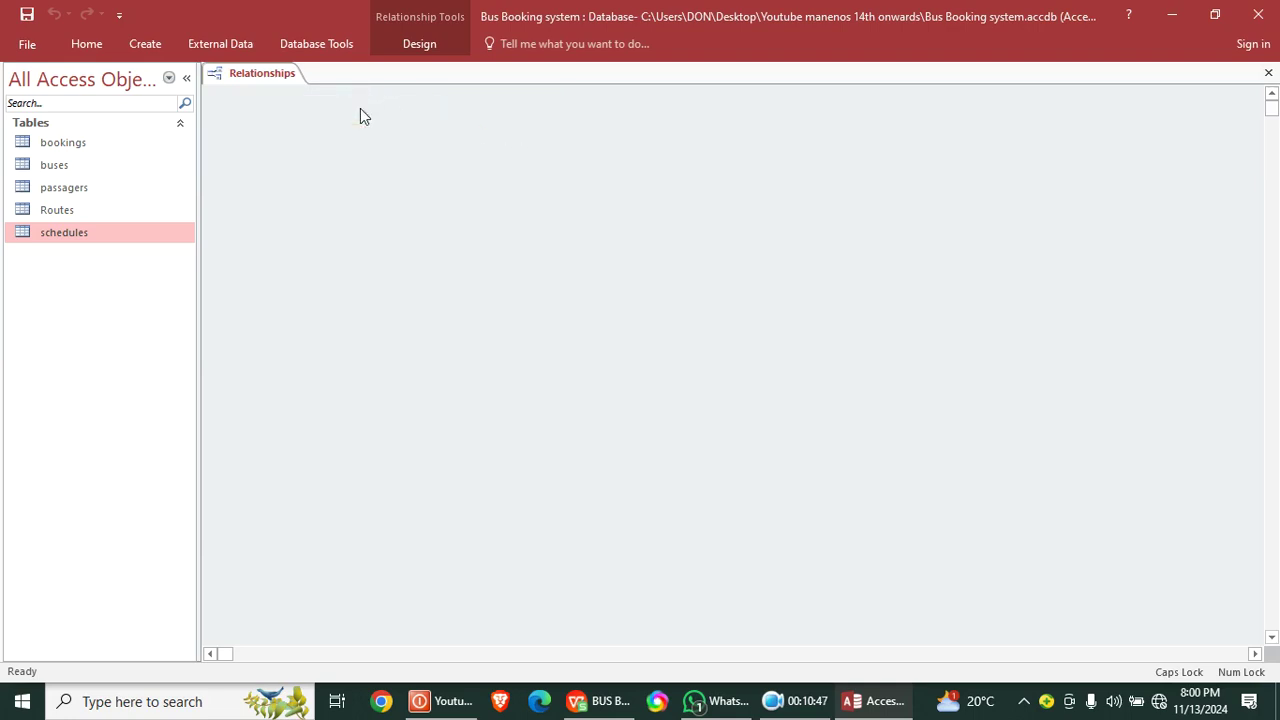
- Add the bookings, buses, passagers, Routes and schedules tables to the relationships layout
{"action": "left_click", "coordinate": [419, 47]}
{"action": "left_click", "coordinate": [230, 95]}
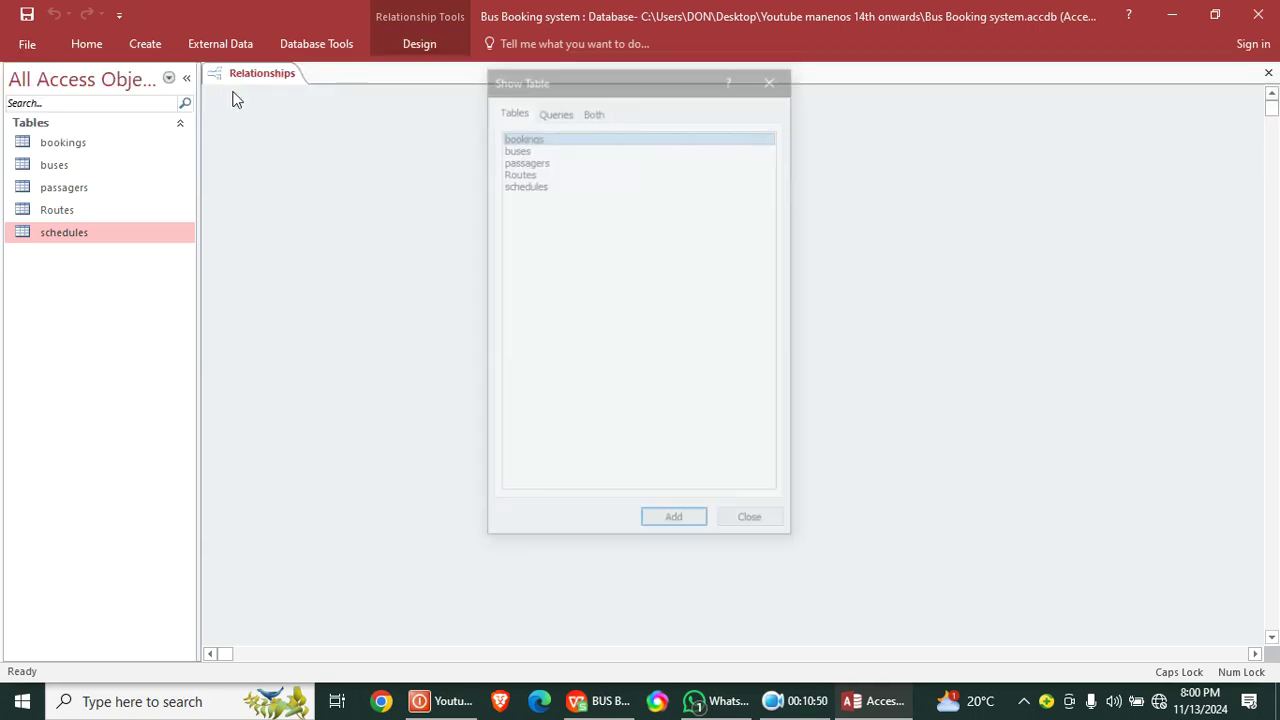
{"action": "double_click", "coordinate": [546, 137]}
{"action": "double_click", "coordinate": [527, 147]}
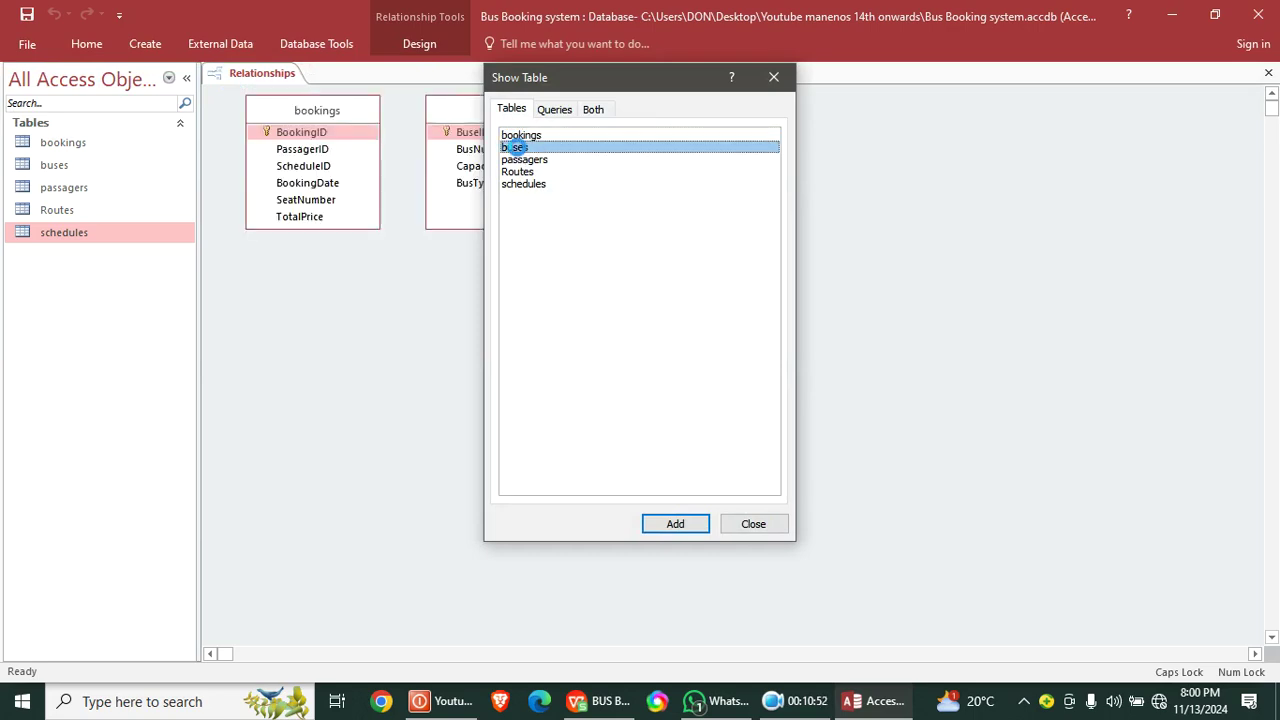
{"action": "double_click", "coordinate": [528, 160]}
{"action": "double_click", "coordinate": [520, 172]}
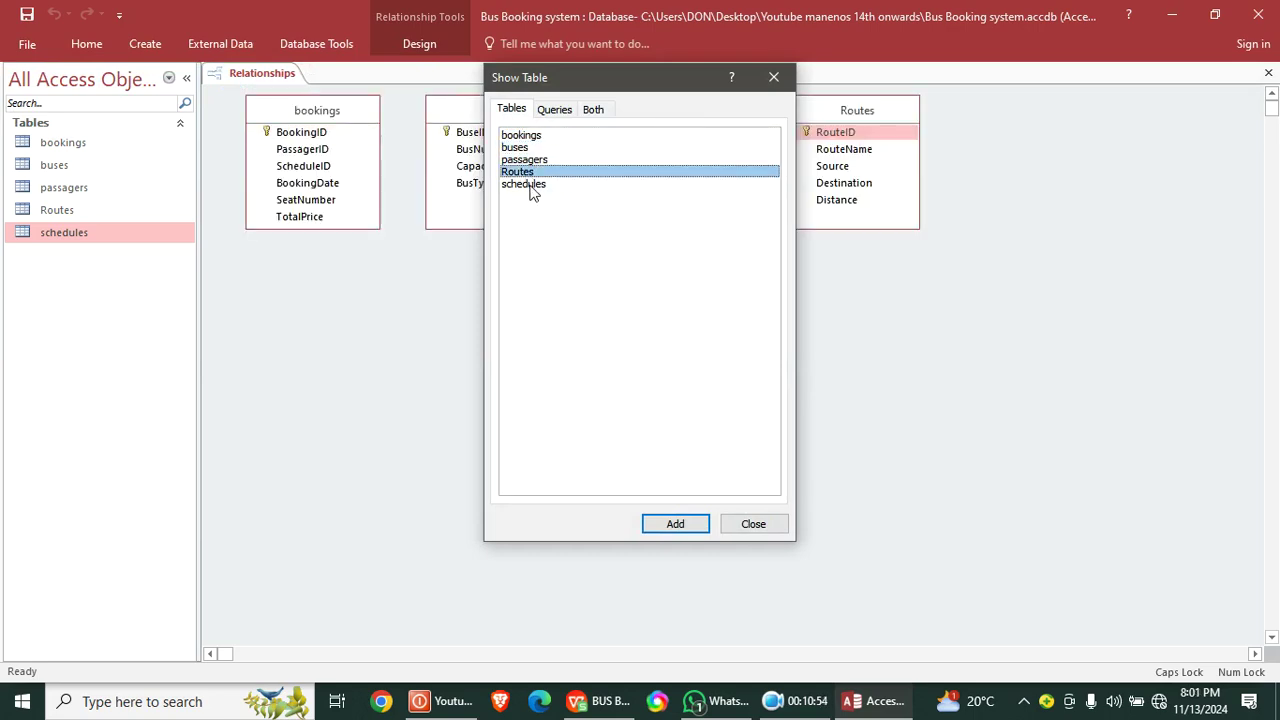
{"action": "double_click", "coordinate": [525, 184]}
{"action": "left_click", "coordinate": [774, 78]}
- Rearrange the relationships layout with buses below the other tables and passagers next to bookings
{"action": "left_click_drag", "start_coordinate": [352, 116], "coordinate": [337, 137]}
{"action": "left_click_drag", "start_coordinate": [483, 115], "coordinate": [508, 334]}
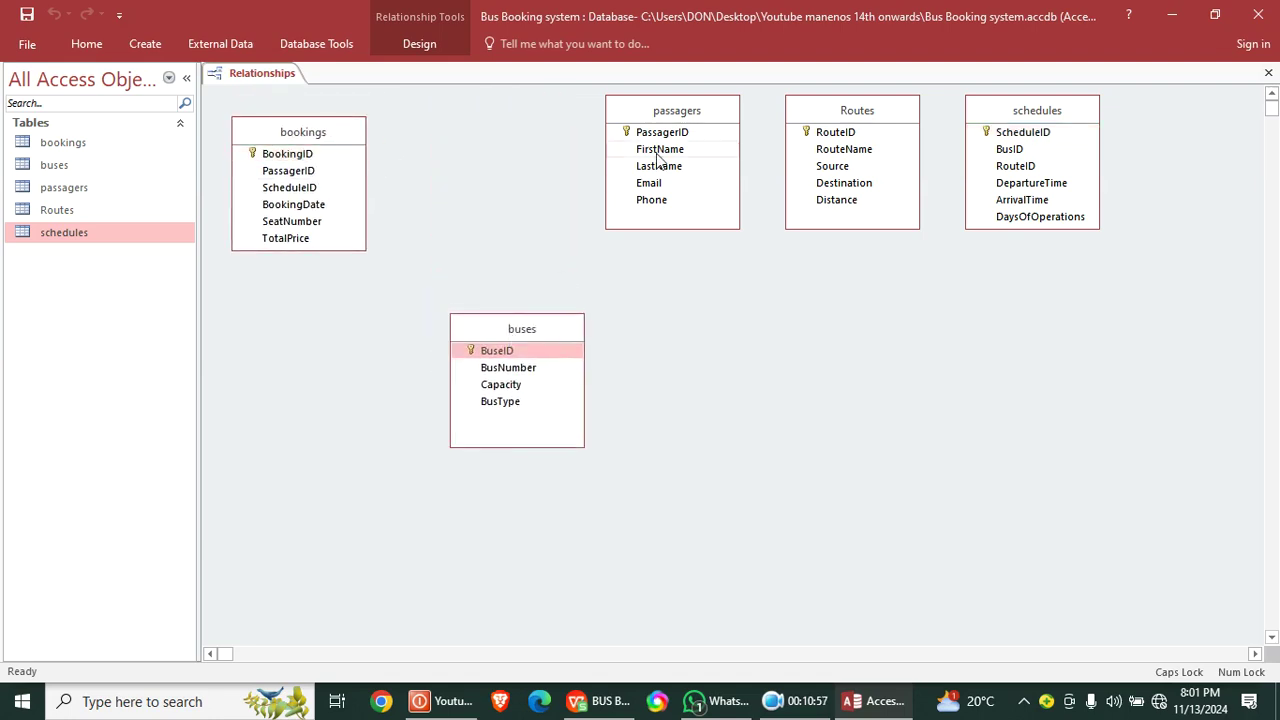
{"action": "left_click_drag", "start_coordinate": [659, 109], "coordinate": [483, 91]}
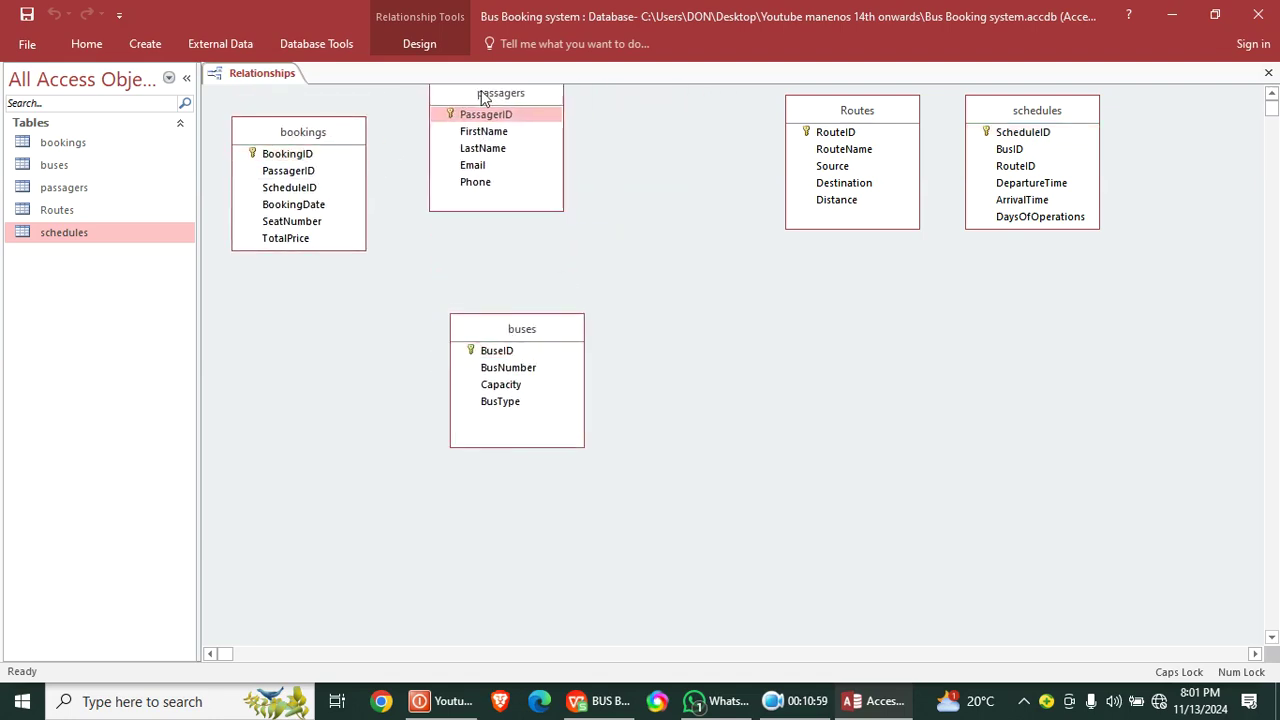
- Relate PassagerID in passagers to PassagerID in bookings, enforcing referential integrity with cascade update and cascade delete
{"action": "left_click", "coordinate": [296, 156]}
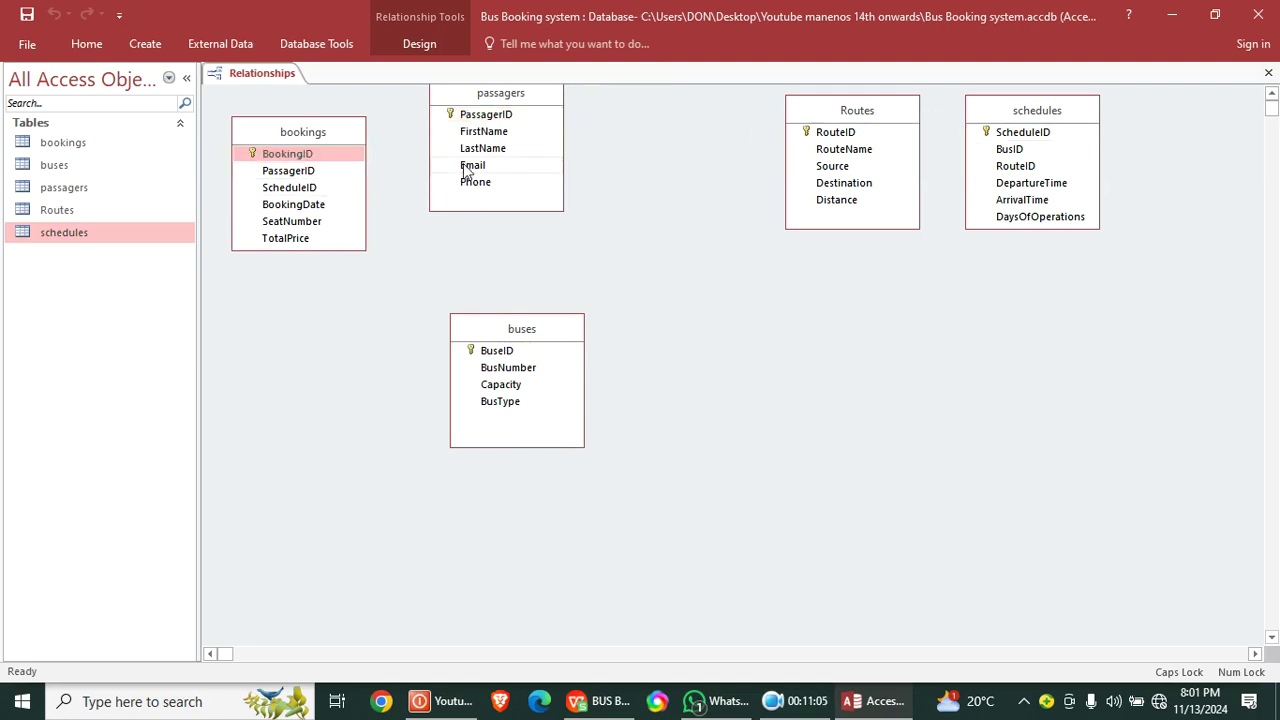
{"action": "left_click_drag", "start_coordinate": [494, 118], "coordinate": [300, 172]}
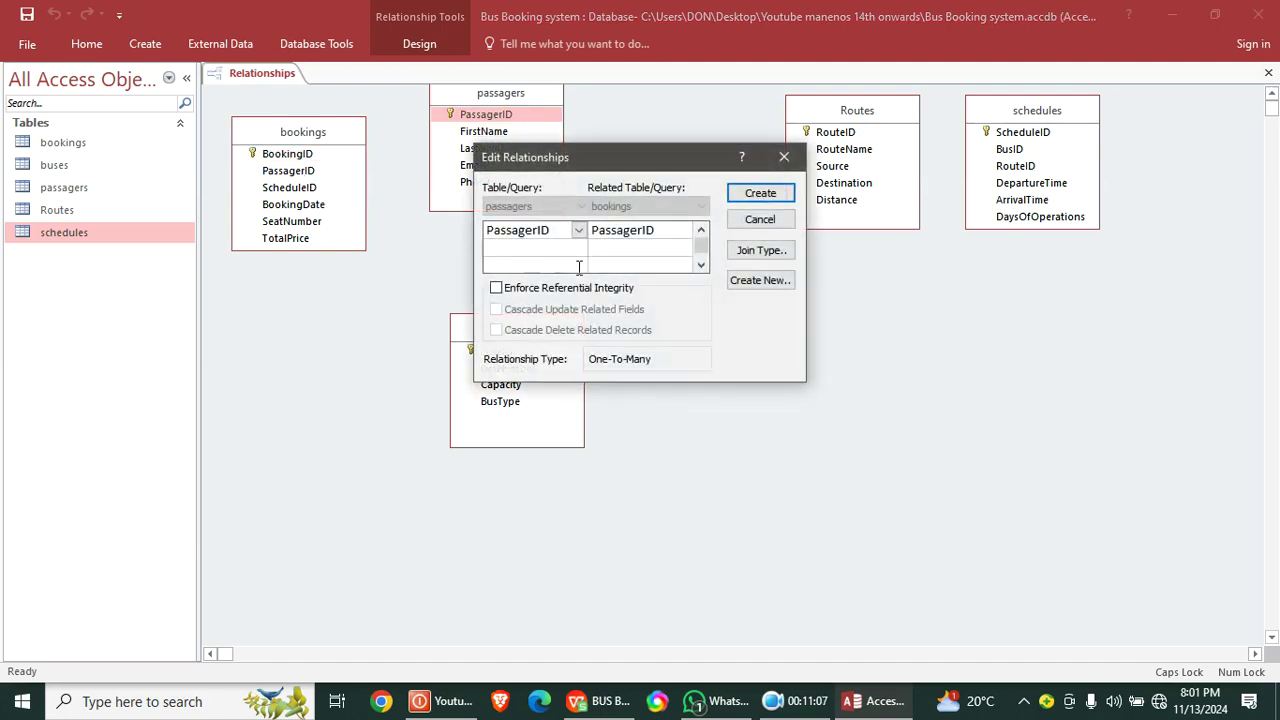
{"action": "left_click", "coordinate": [517, 289]}
{"action": "left_click", "coordinate": [515, 312]}
{"action": "left_click", "coordinate": [545, 333]}
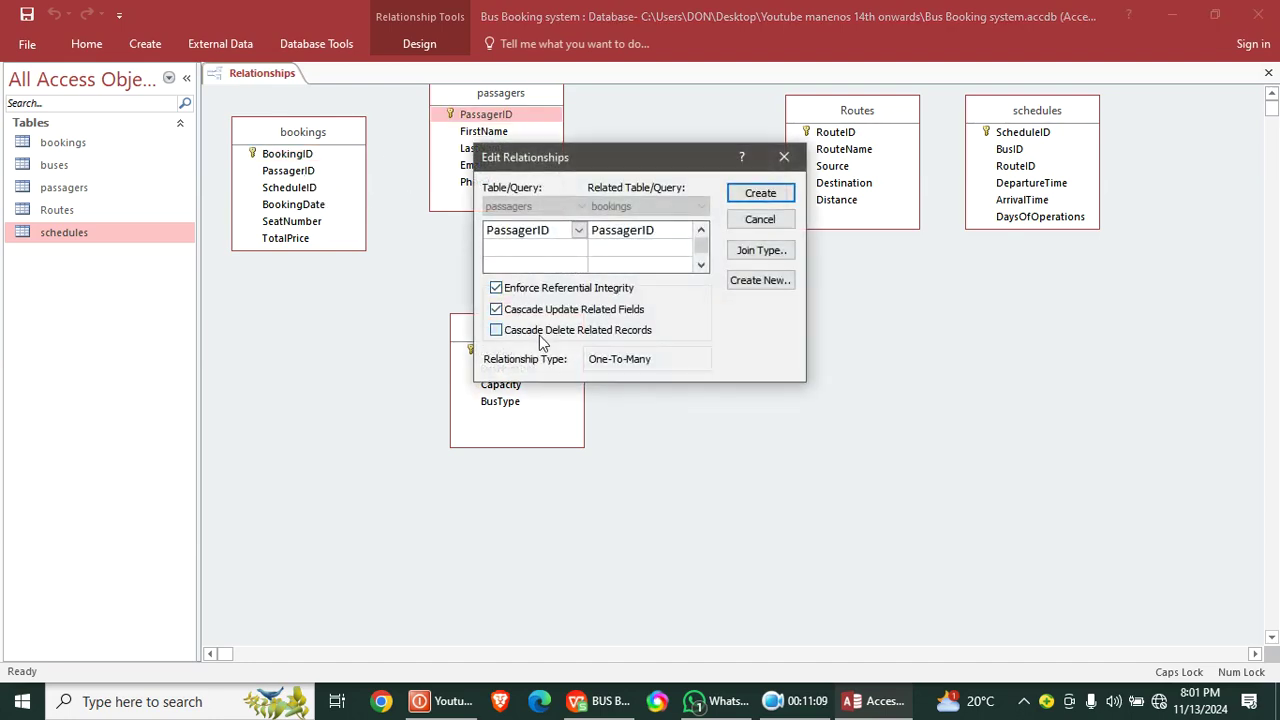
{"action": "left_click", "coordinate": [732, 195]}
- Move passagers farther from bookings and relate BuseID in buses to BusID in schedules with referential integrity, cascade update and cascade delete
{"action": "left_click_drag", "start_coordinate": [493, 100], "coordinate": [590, 95]}
{"action": "left_click_drag", "start_coordinate": [502, 358], "coordinate": [1010, 150]}
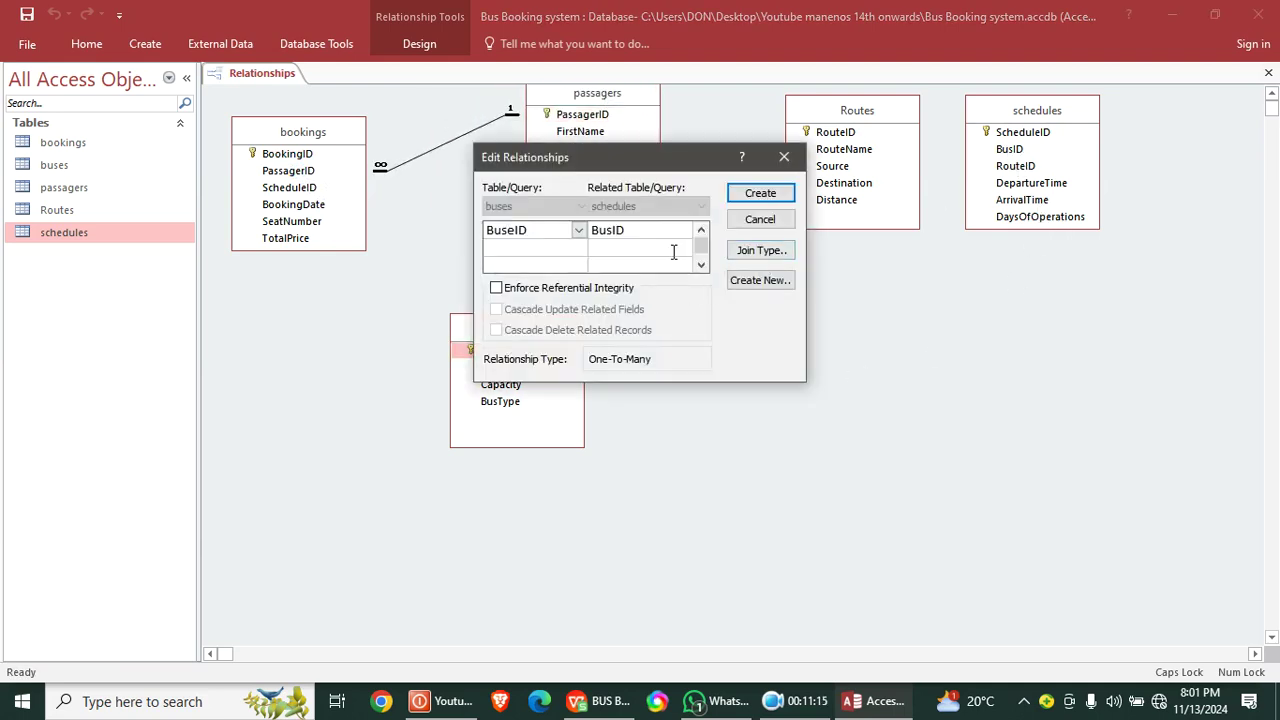
{"action": "left_click", "coordinate": [496, 288]}
{"action": "left_click", "coordinate": [496, 309]}
{"action": "left_click", "coordinate": [496, 330]}
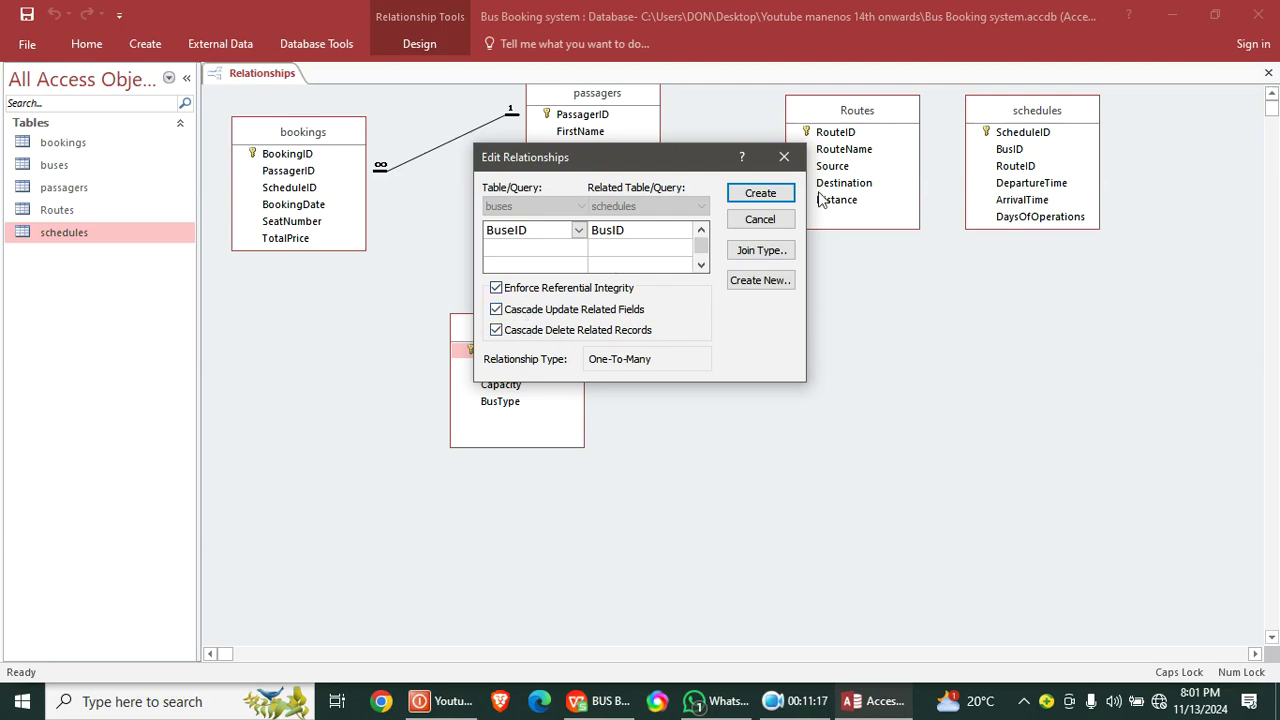
{"action": "left_click", "coordinate": [760, 193]}
- Move Routes beside buses and relate its RouteID to RouteID in schedules with referential integrity, cascade update and cascade delete
{"action": "mouse_move", "coordinate": [862, 120]}
{"action": "left_mouse_down"}
{"action": "mouse_move", "coordinate": [840, 417]}
{"action": "mouse_move", "coordinate": [826, 333]}
{"action": "left_mouse_up"}
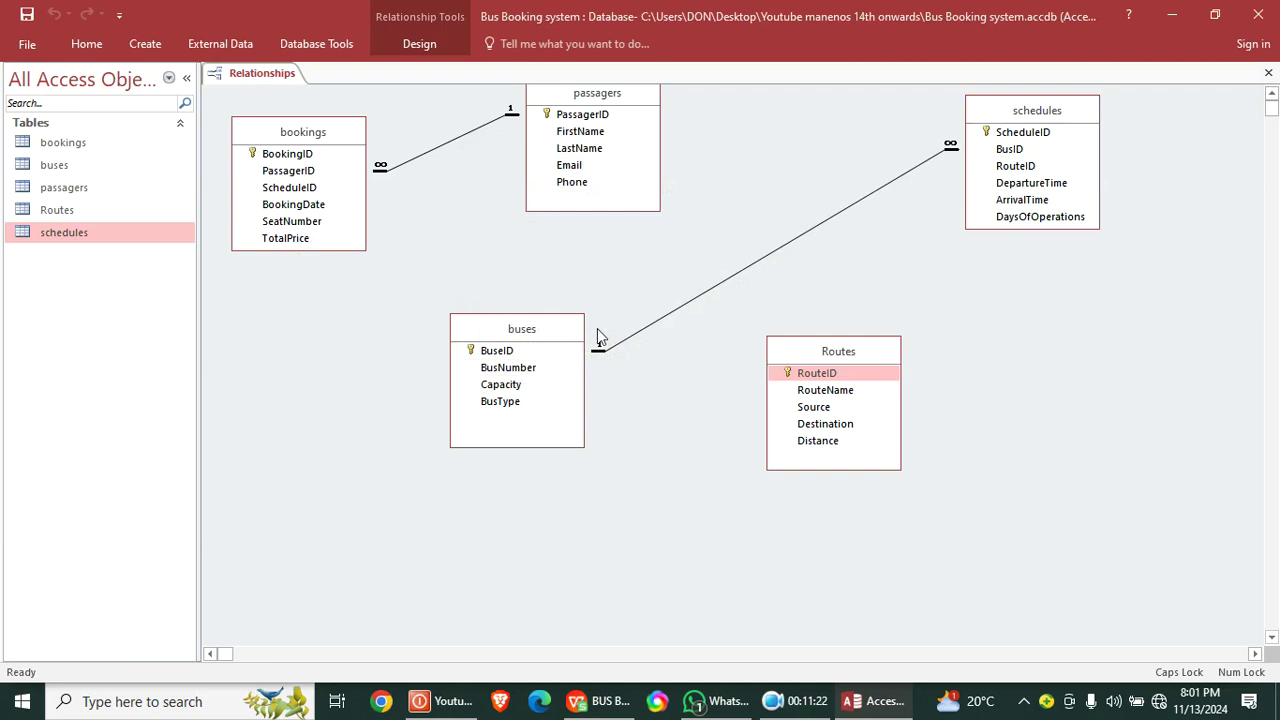
{"action": "left_click_drag", "start_coordinate": [1015, 166], "coordinate": [820, 378]}
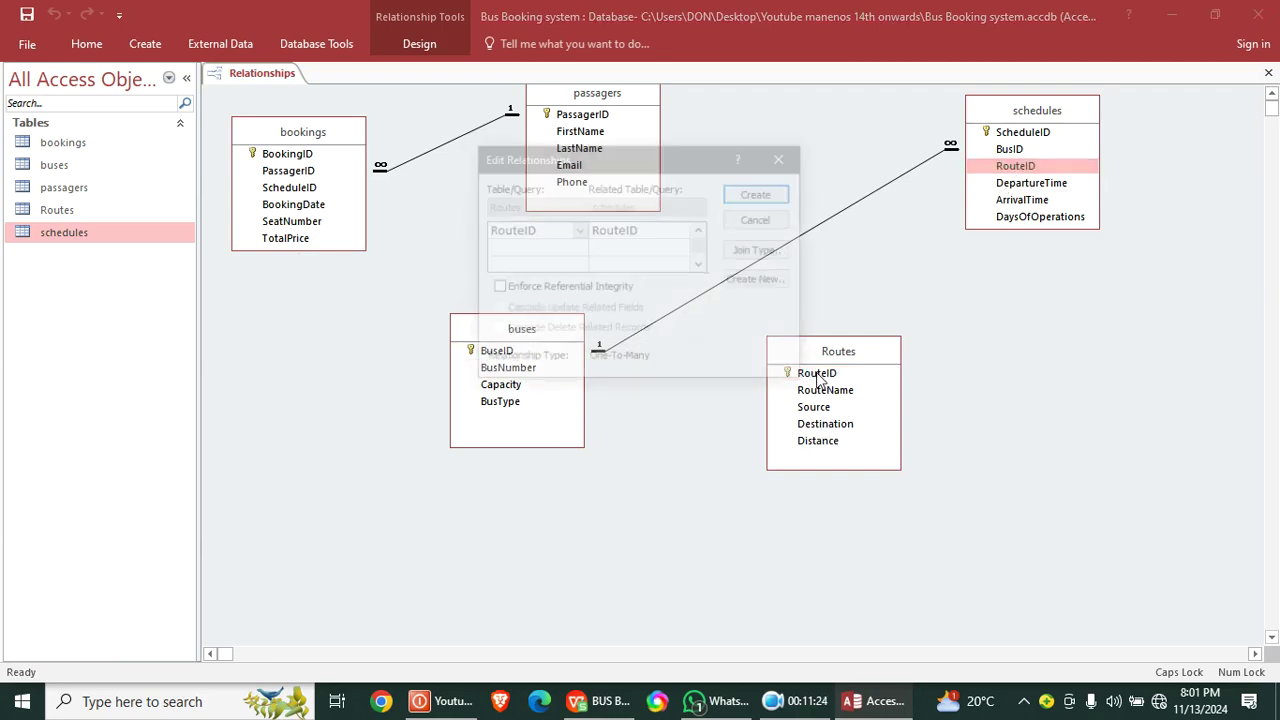
{"action": "left_click", "coordinate": [496, 287]}
{"action": "left_click", "coordinate": [496, 309]}
{"action": "left_click", "coordinate": [498, 330]}
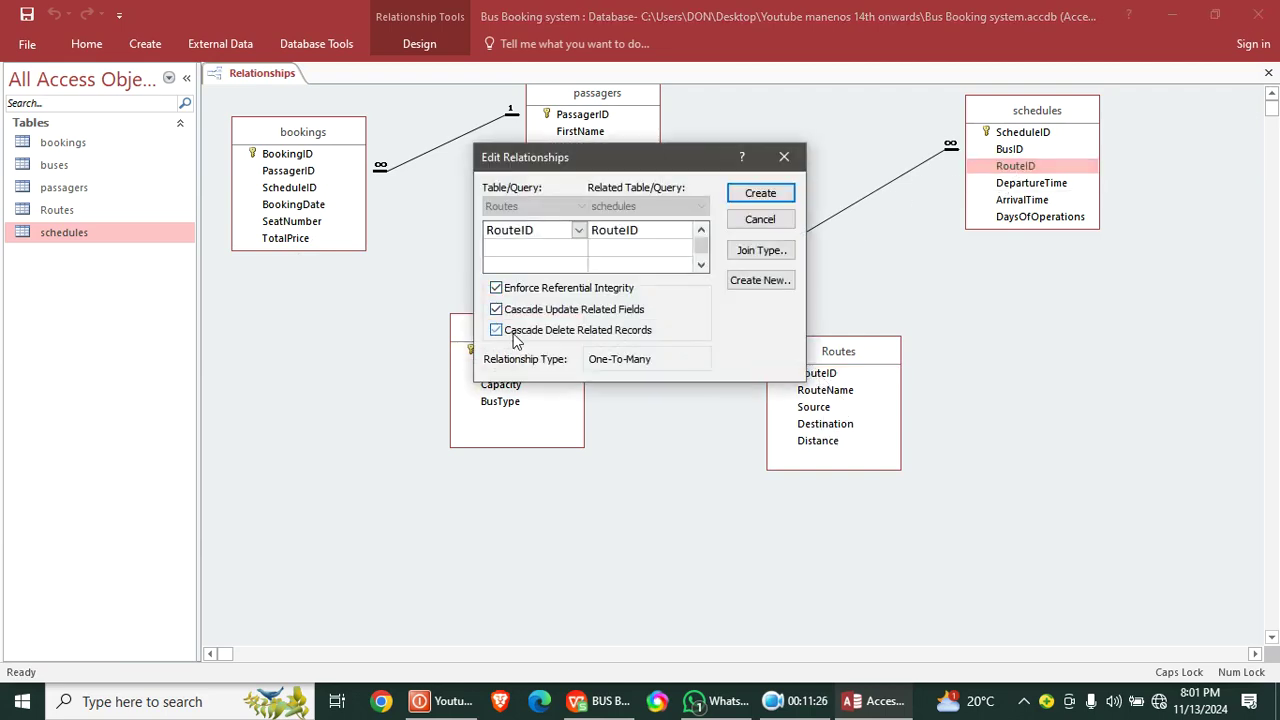
{"action": "left_click", "coordinate": [760, 193]}
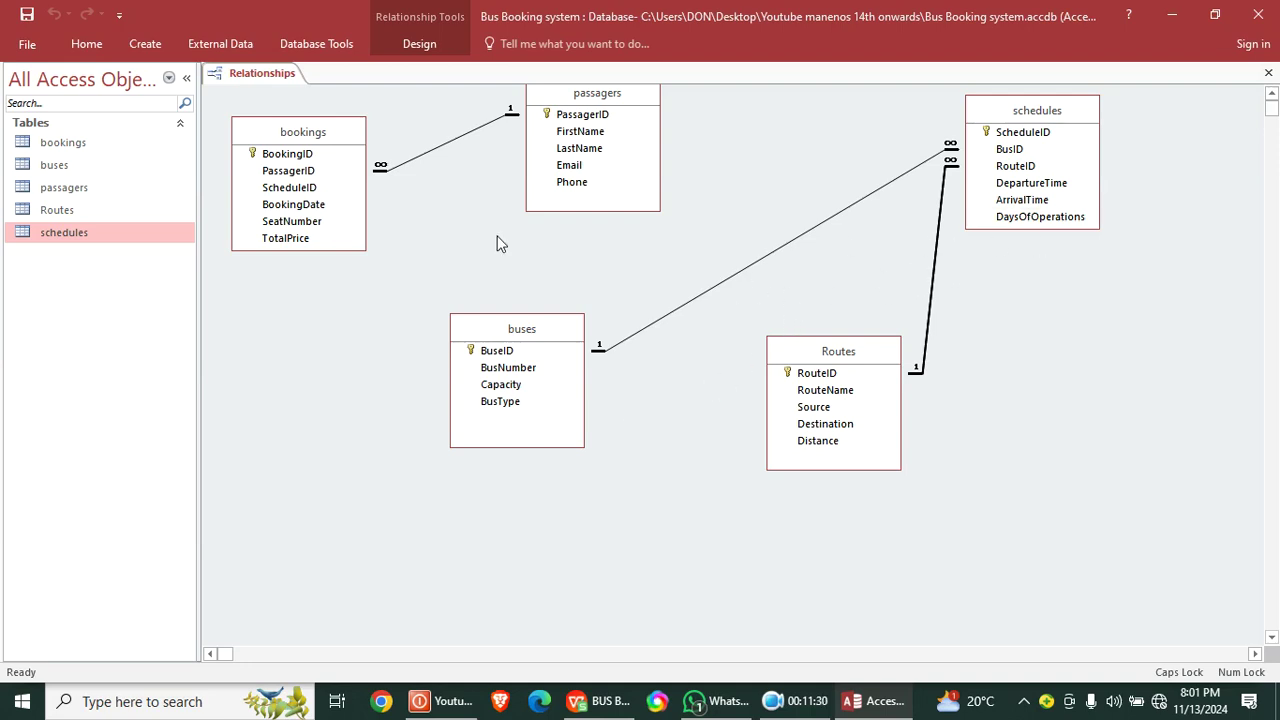
- Relate ScheduleID in schedules to ScheduleID in bookings, enforcing referential integrity with cascade update and cascade delete
{"action": "left_click", "coordinate": [287, 172]}
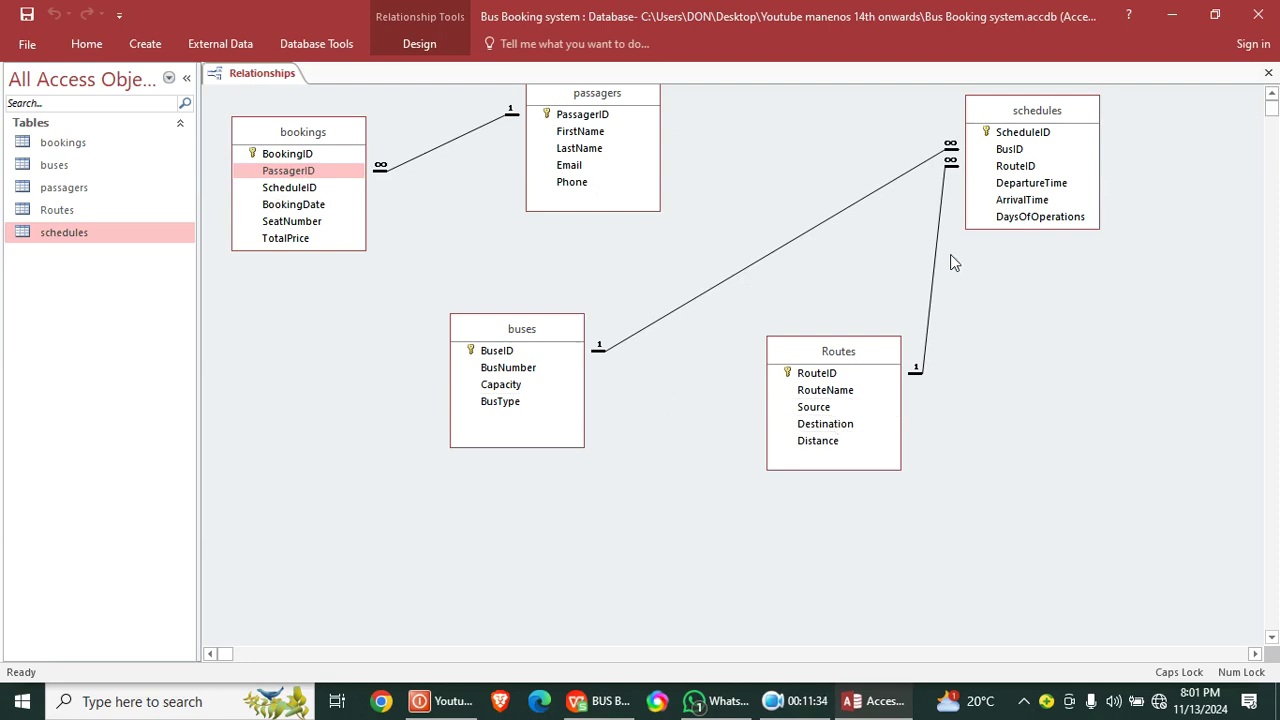
{"action": "mouse_move", "coordinate": [275, 190]}
{"action": "left_mouse_down"}
{"action": "mouse_move", "coordinate": [288, 200]}
{"action": "mouse_move", "coordinate": [527, 166]}
{"action": "mouse_move", "coordinate": [1009, 142]}
{"action": "mouse_move", "coordinate": [278, 215]}
{"action": "mouse_move", "coordinate": [300, 189]}
{"action": "left_mouse_up"}
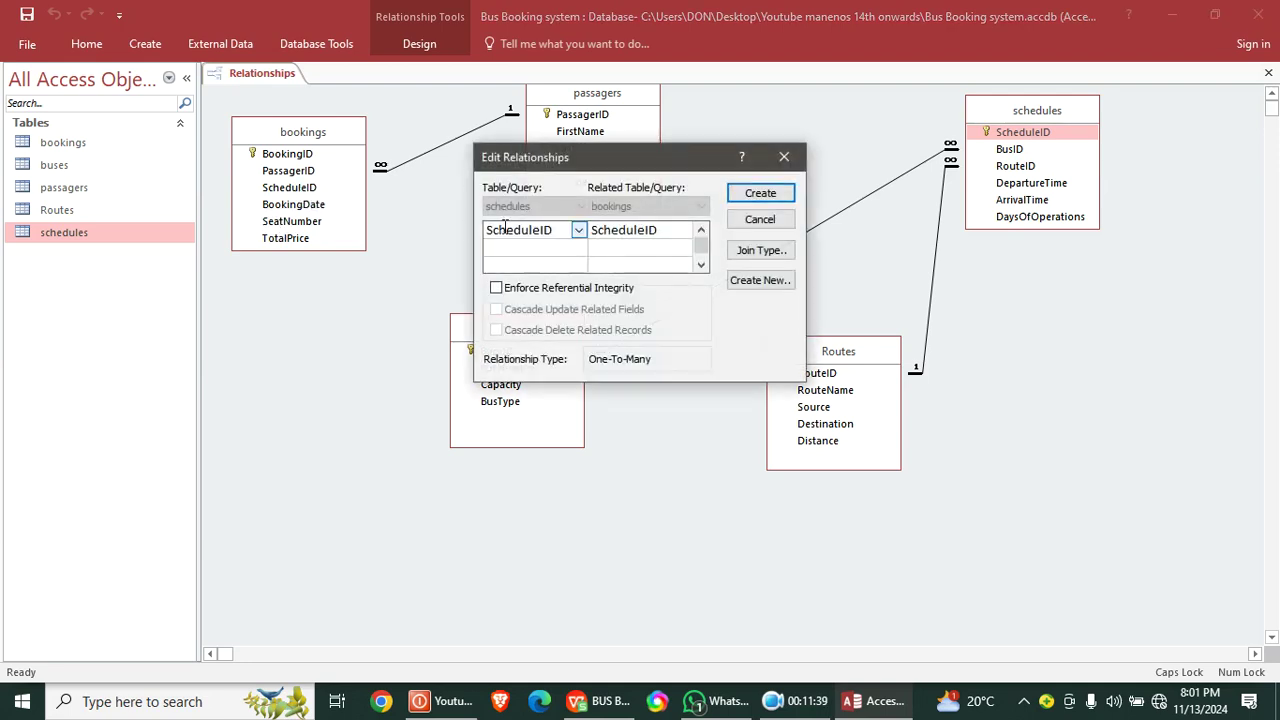
{"action": "left_click", "coordinate": [522, 288]}
{"action": "left_click", "coordinate": [520, 309]}
{"action": "left_click", "coordinate": [528, 330]}
{"action": "left_click", "coordinate": [759, 193]}
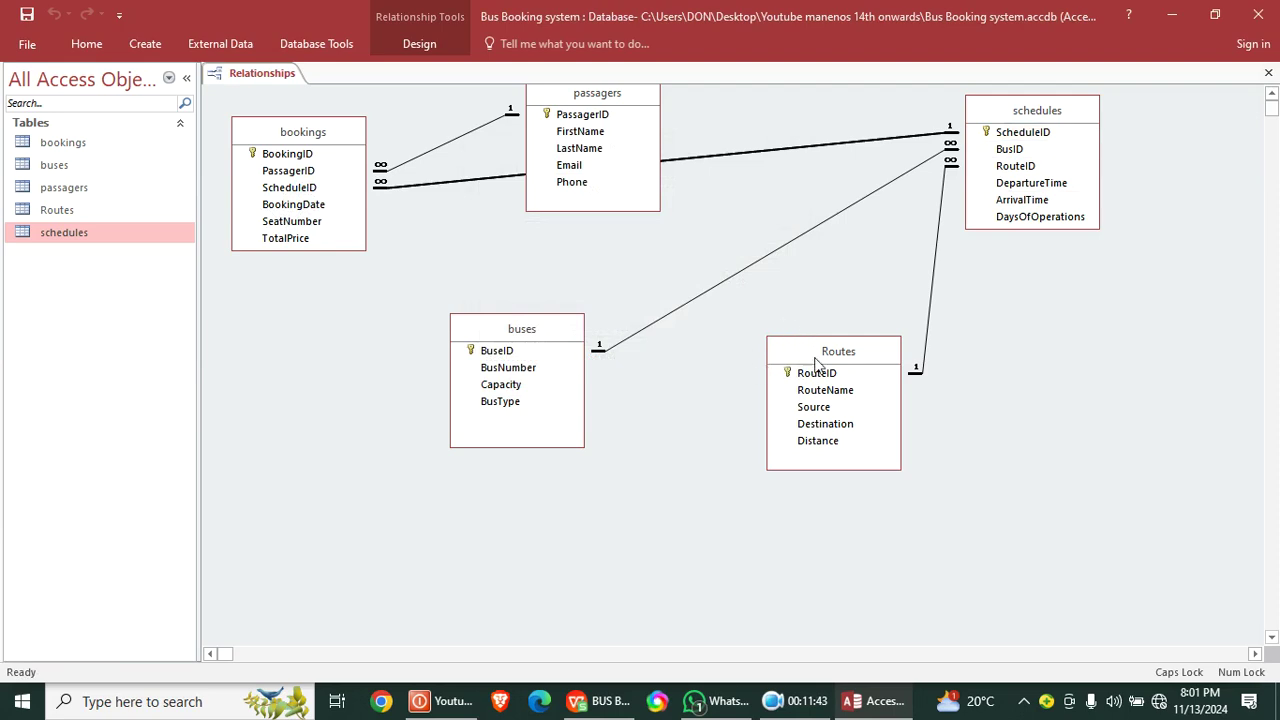
- Spread out the Routes, buses, schedules and passagers tables so the relationship lines are clear, then save and close the layout
{"action": "left_click_drag", "start_coordinate": [815, 352], "coordinate": [784, 552]}
{"action": "left_click_drag", "start_coordinate": [491, 345], "coordinate": [396, 454]}
{"action": "left_click_drag", "start_coordinate": [1060, 110], "coordinate": [875, 270]}
{"action": "left_click_drag", "start_coordinate": [612, 94], "coordinate": [930, 104]}
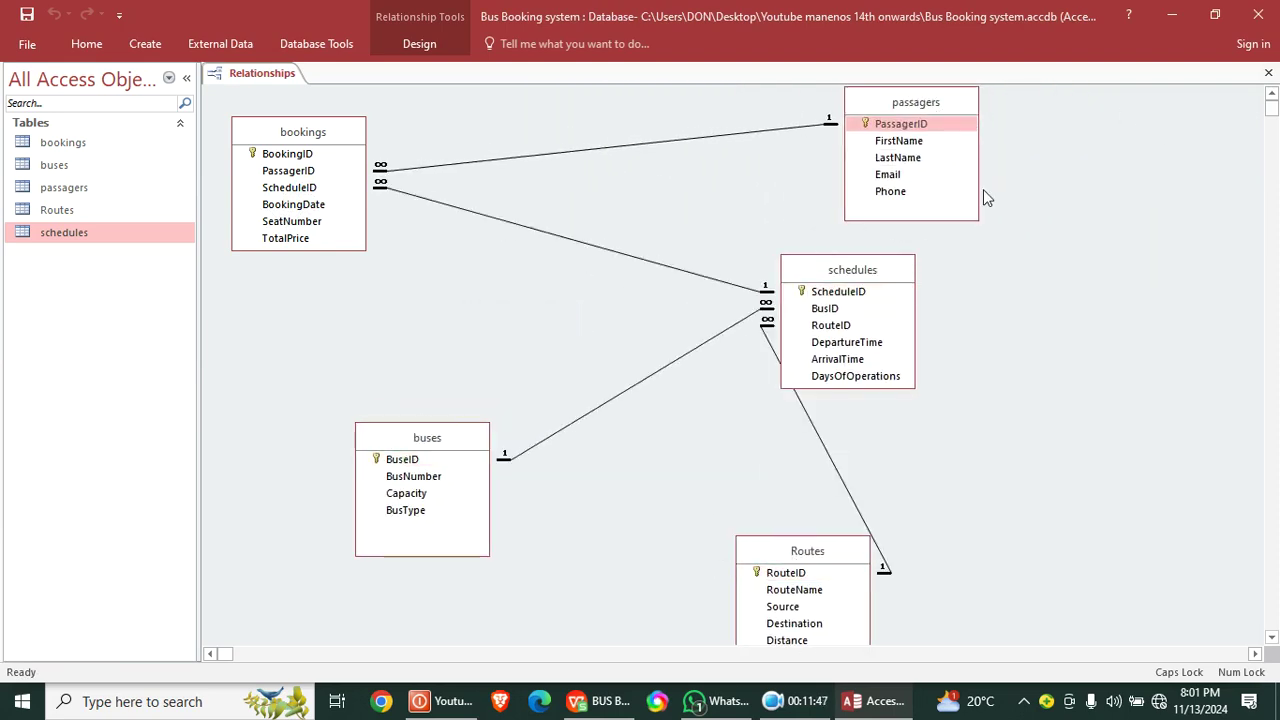
{"action": "left_click", "coordinate": [28, 16]}
{"action": "left_click", "coordinate": [1268, 73]}
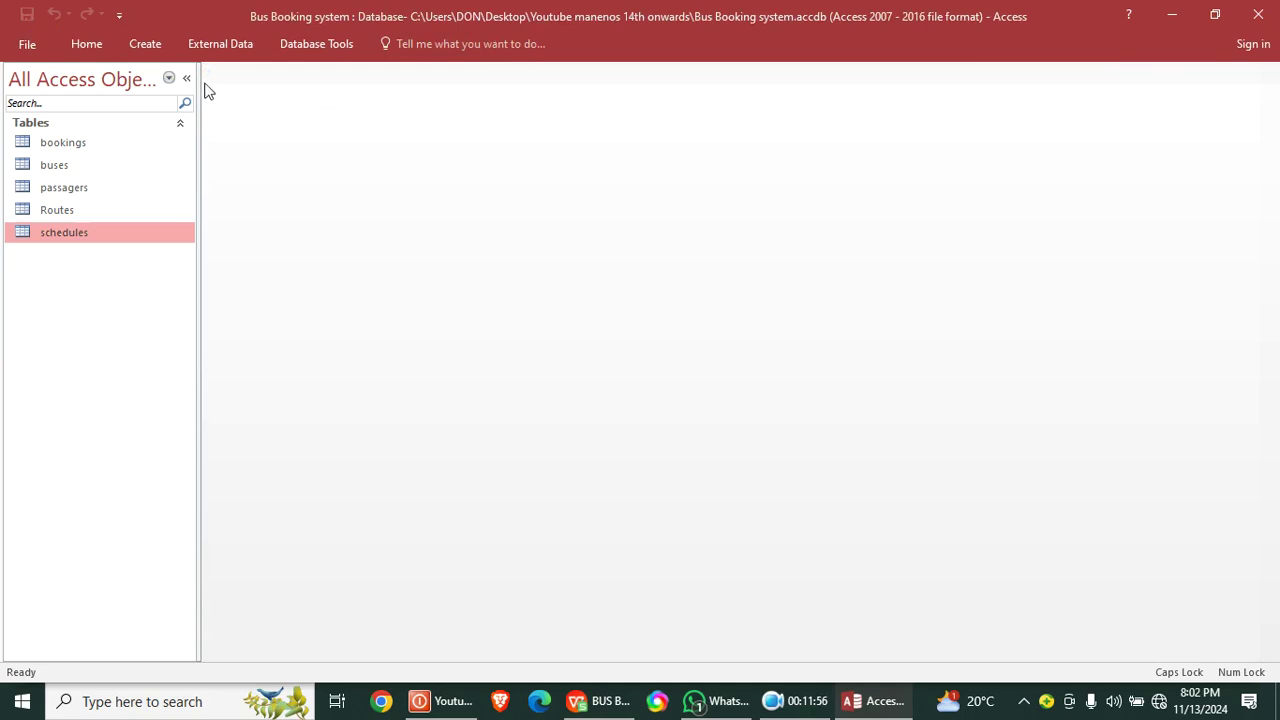
- Create a query design with the bookings, passagers, buses and schedules tables, placing buses and schedules below the other two
{"action": "left_click", "coordinate": [145, 44]}
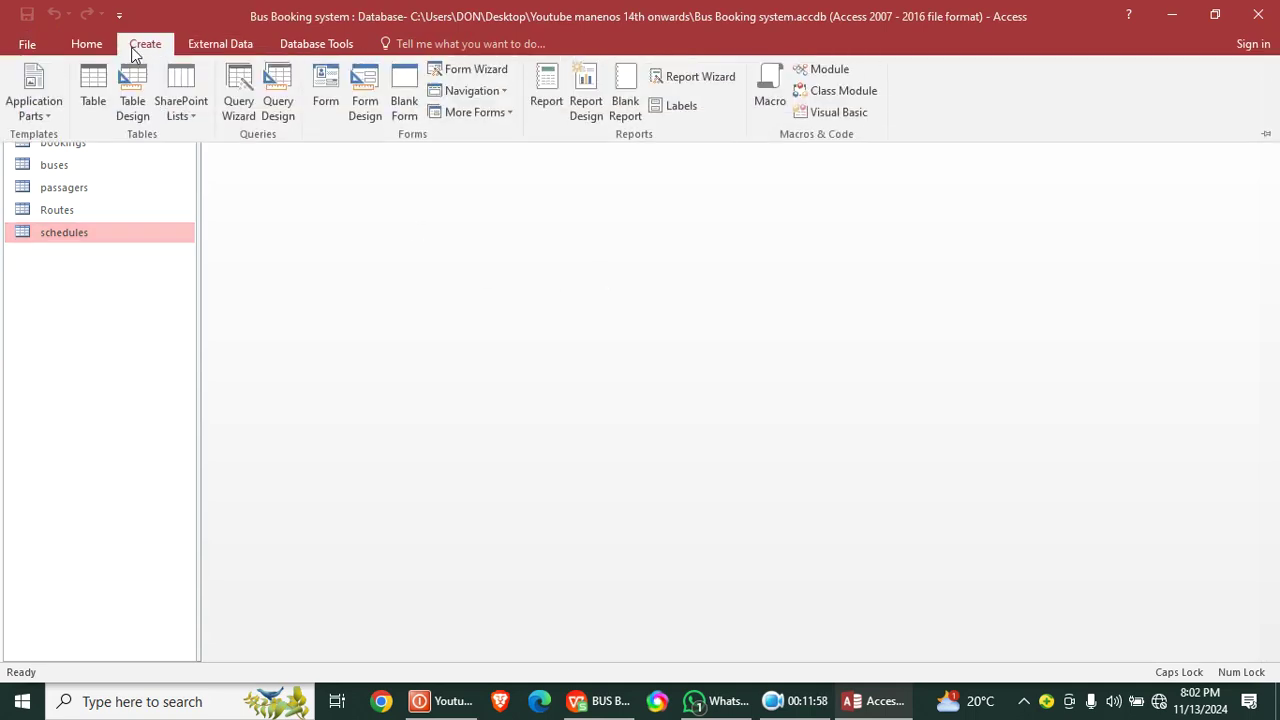
{"action": "left_click", "coordinate": [279, 95]}
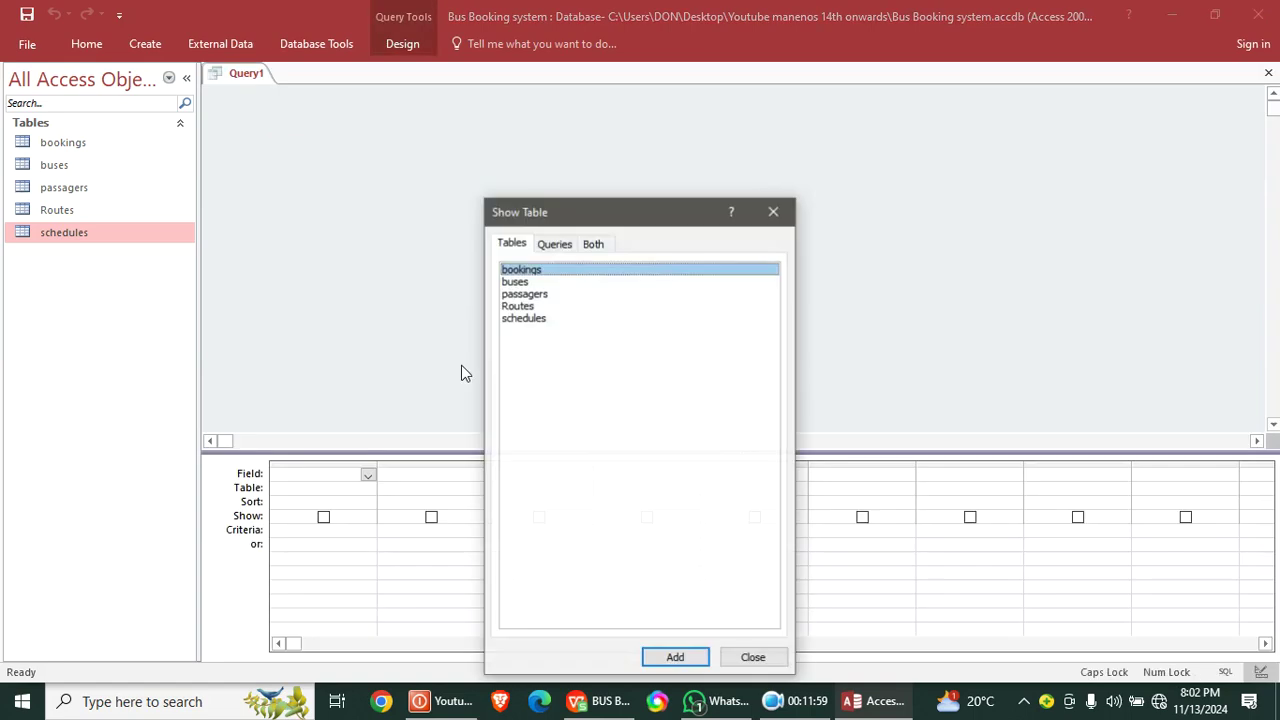
{"action": "double_click", "coordinate": [514, 272]}
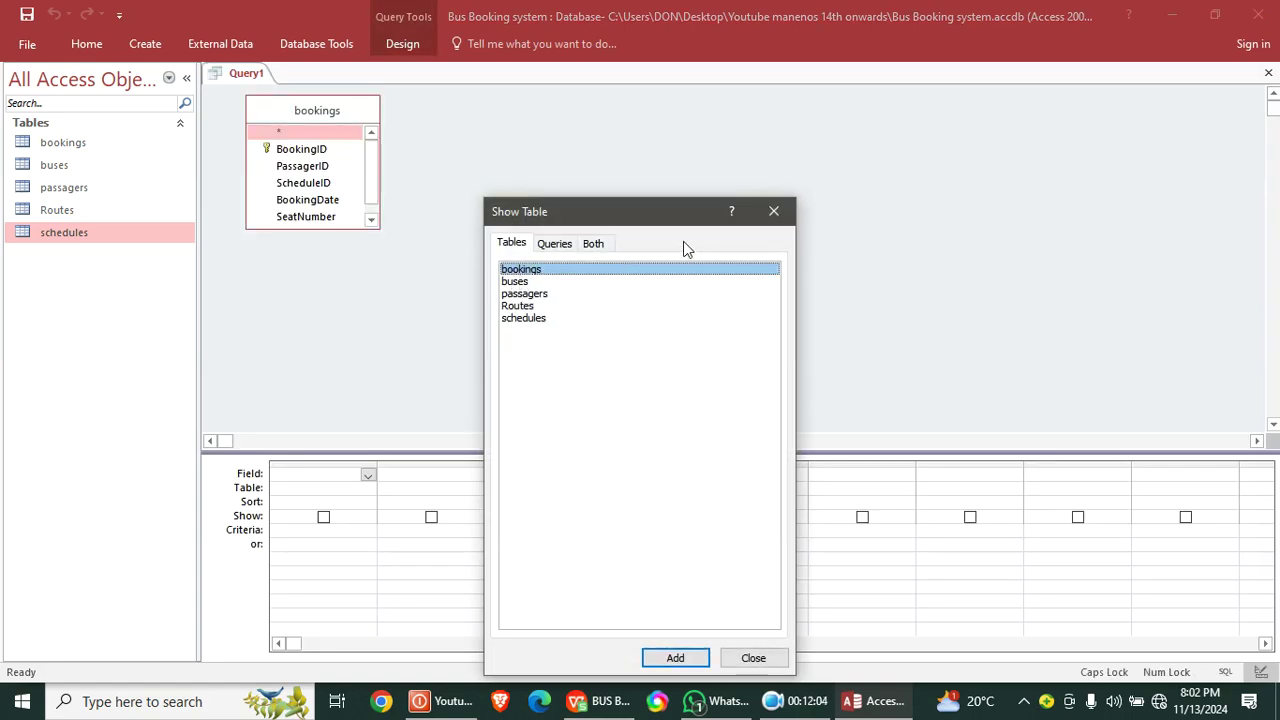
{"action": "double_click", "coordinate": [514, 293]}
{"action": "double_click", "coordinate": [514, 281]}
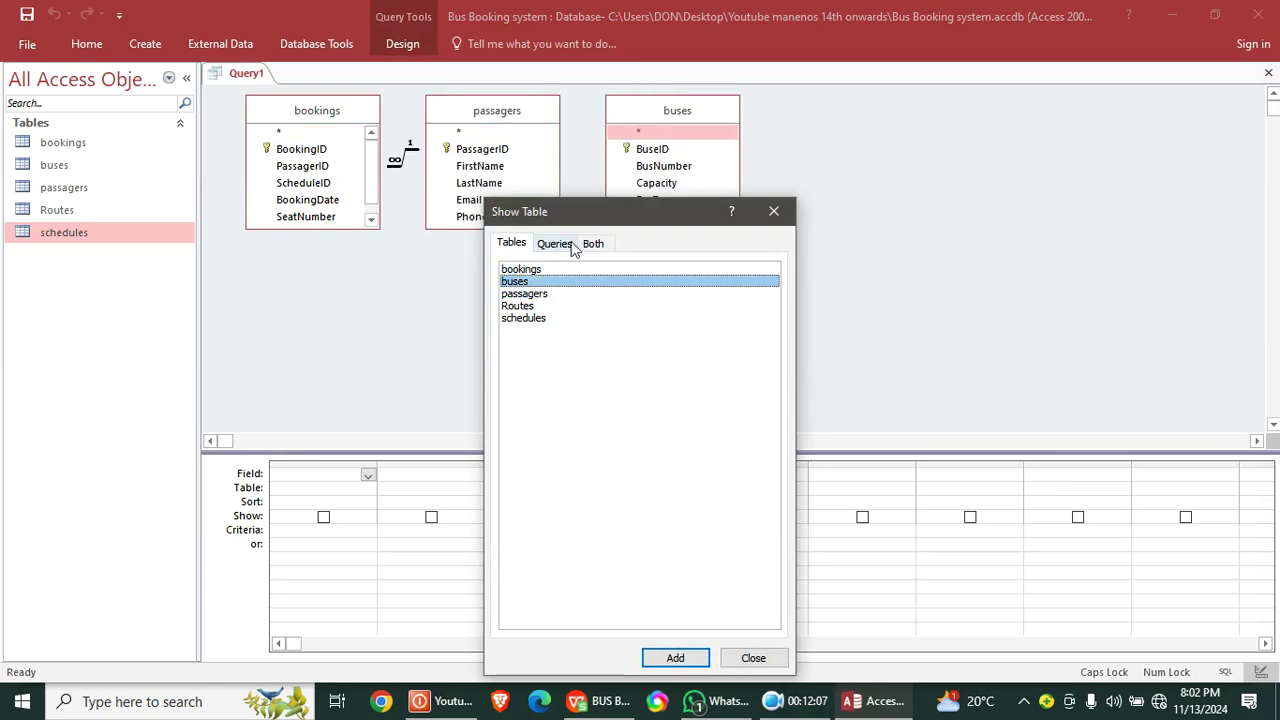
{"action": "double_click", "coordinate": [521, 319]}
{"action": "left_click", "coordinate": [773, 211]}
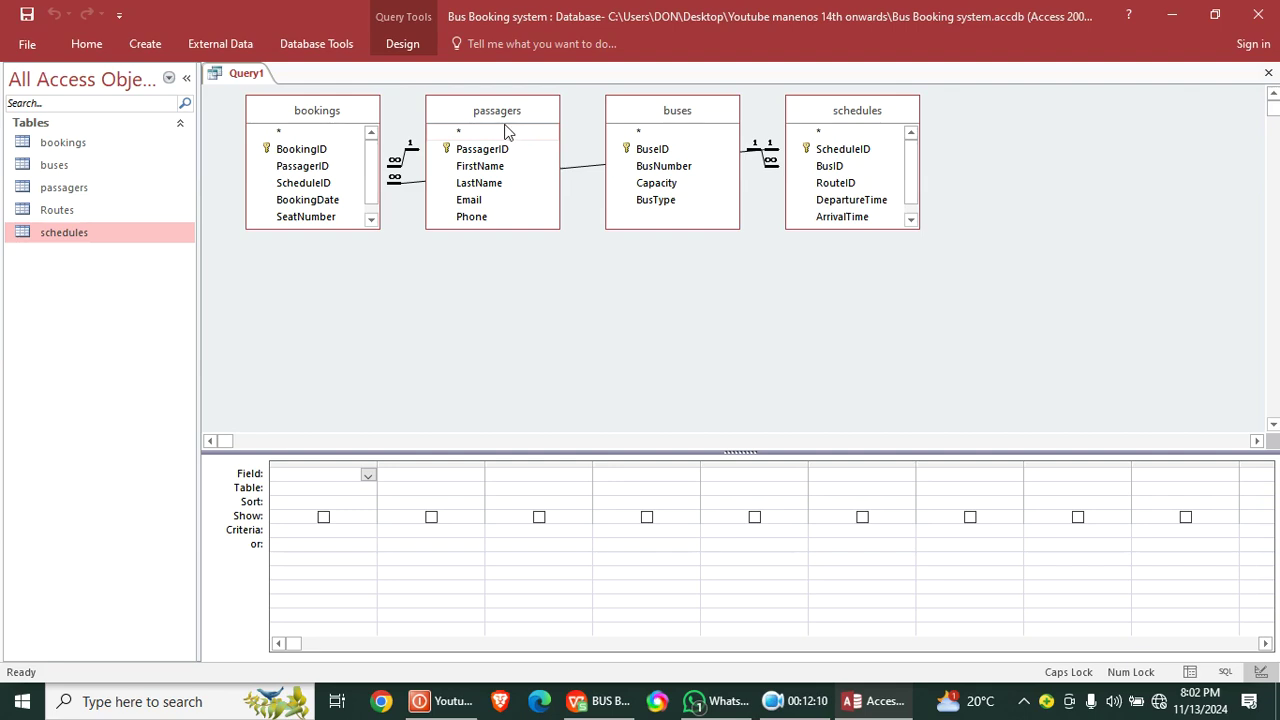
{"action": "left_click_drag", "start_coordinate": [690, 124], "coordinate": [551, 302]}
{"action": "left_click_drag", "start_coordinate": [846, 126], "coordinate": [759, 293]}
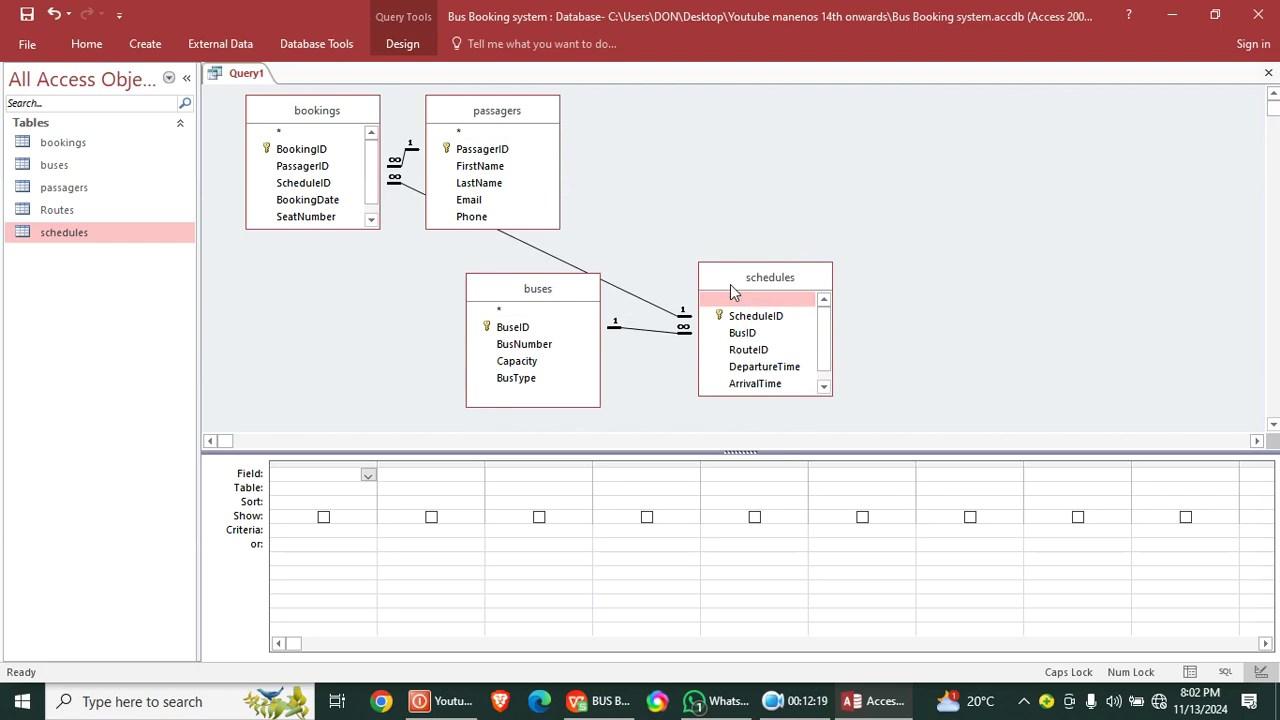
- Add BusNumber and Capacity from buses and ScheduleID from schedules to the query grid, removing the mistakenly added BusID column
{"action": "double_click", "coordinate": [545, 346]}
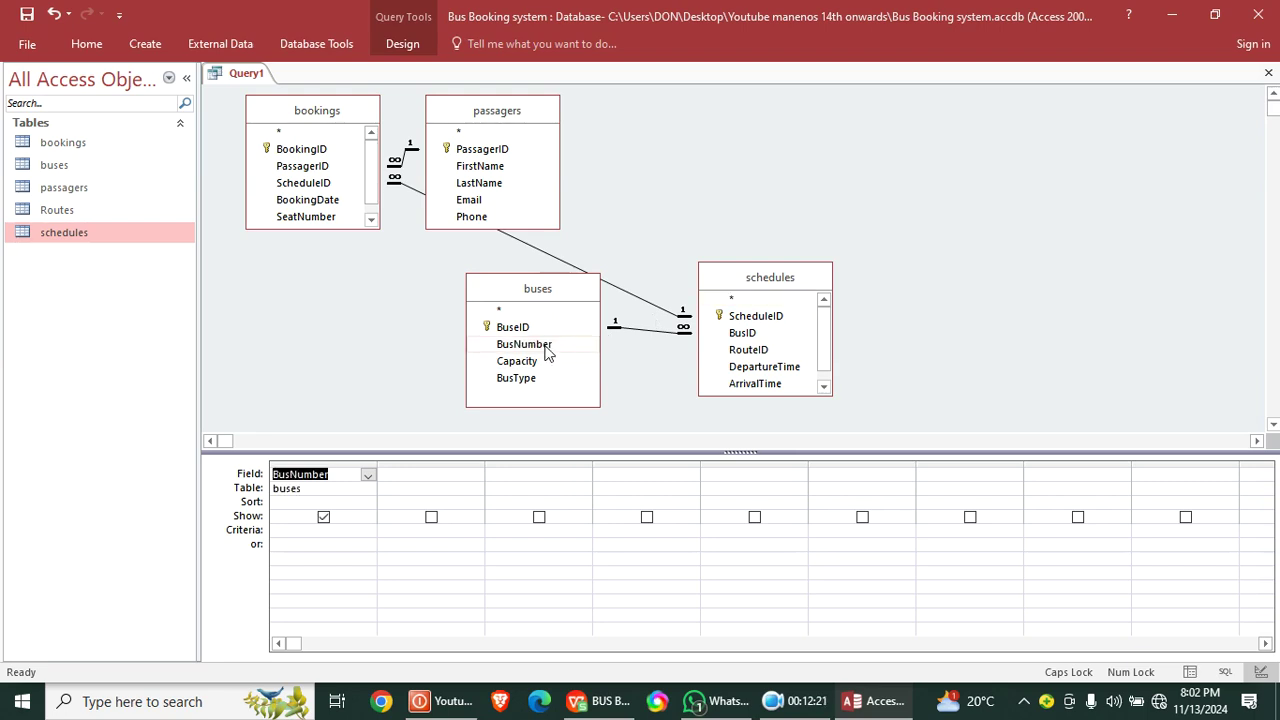
{"action": "double_click", "coordinate": [529, 362]}
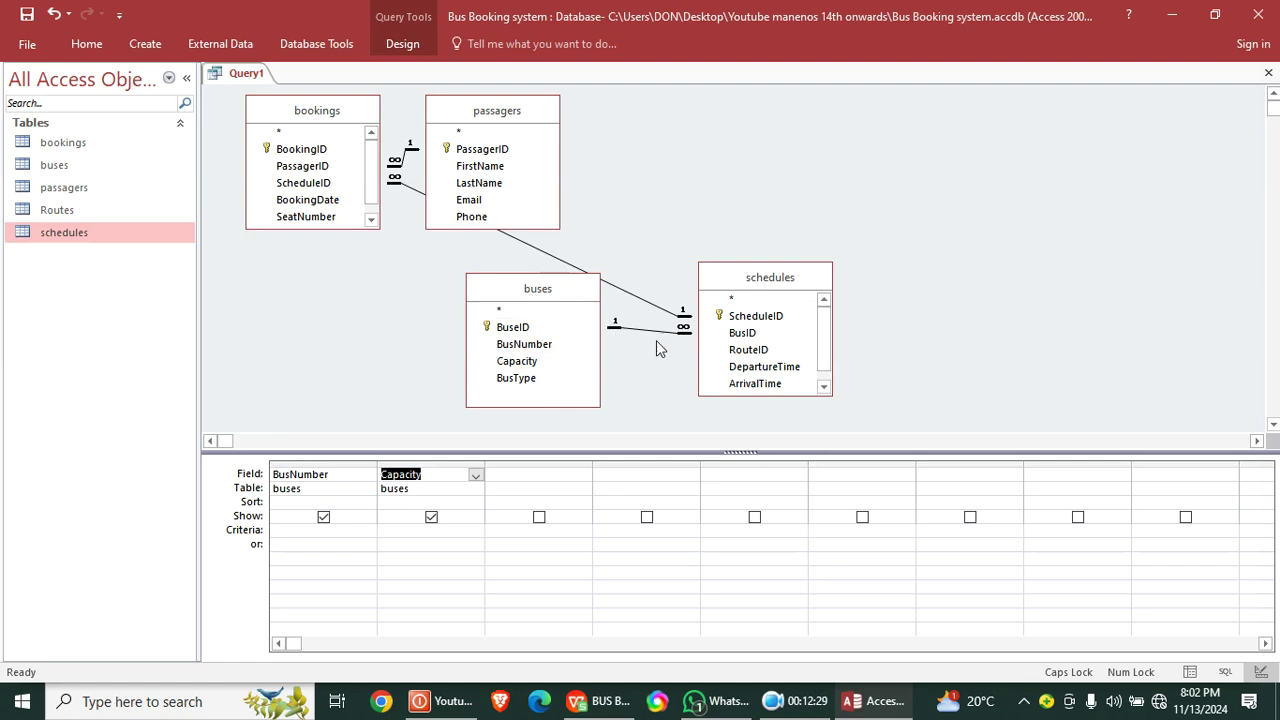
{"action": "double_click", "coordinate": [741, 334]}
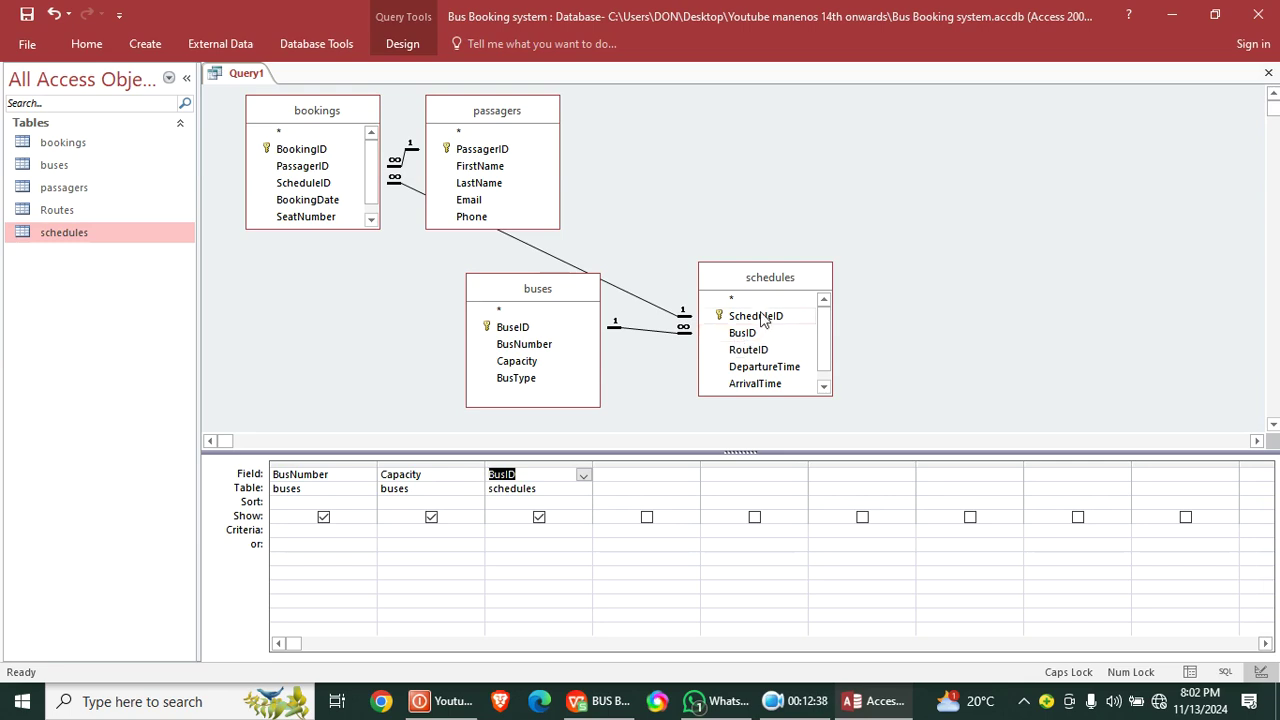
{"action": "double_click", "coordinate": [758, 316]}
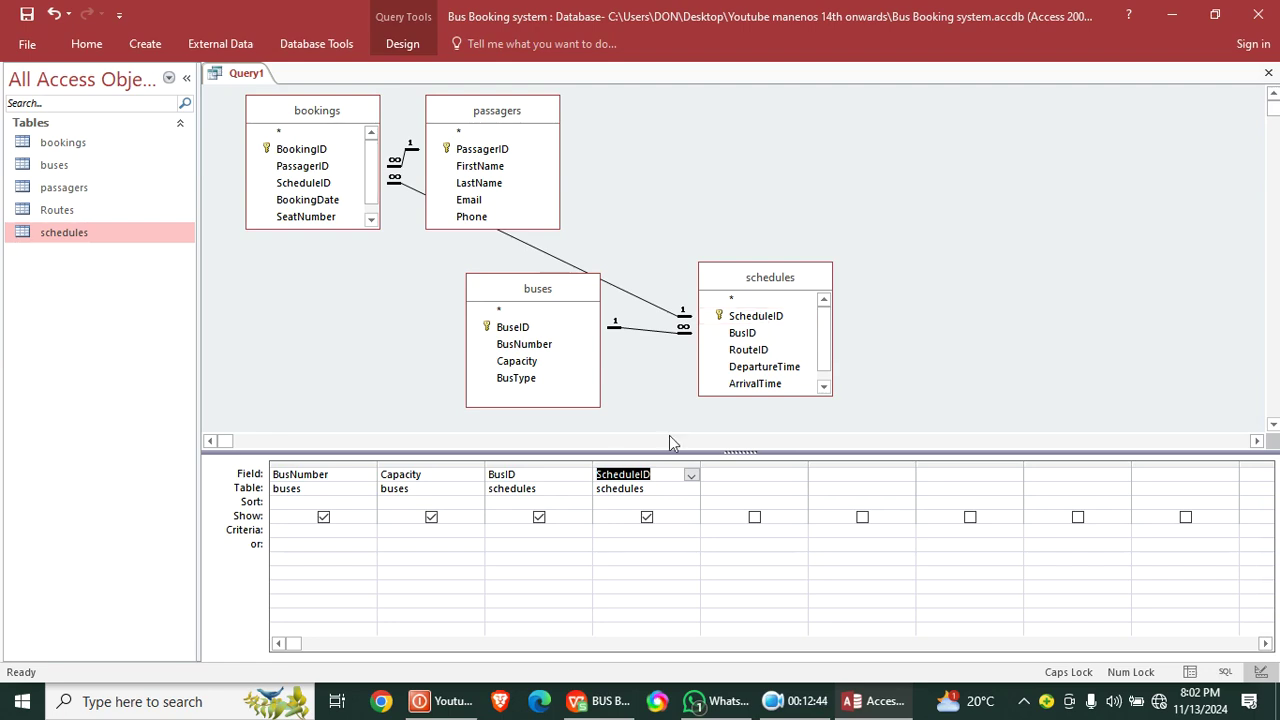
{"action": "left_click", "coordinate": [553, 463]}
{"action": "key", "text": "Delete"}
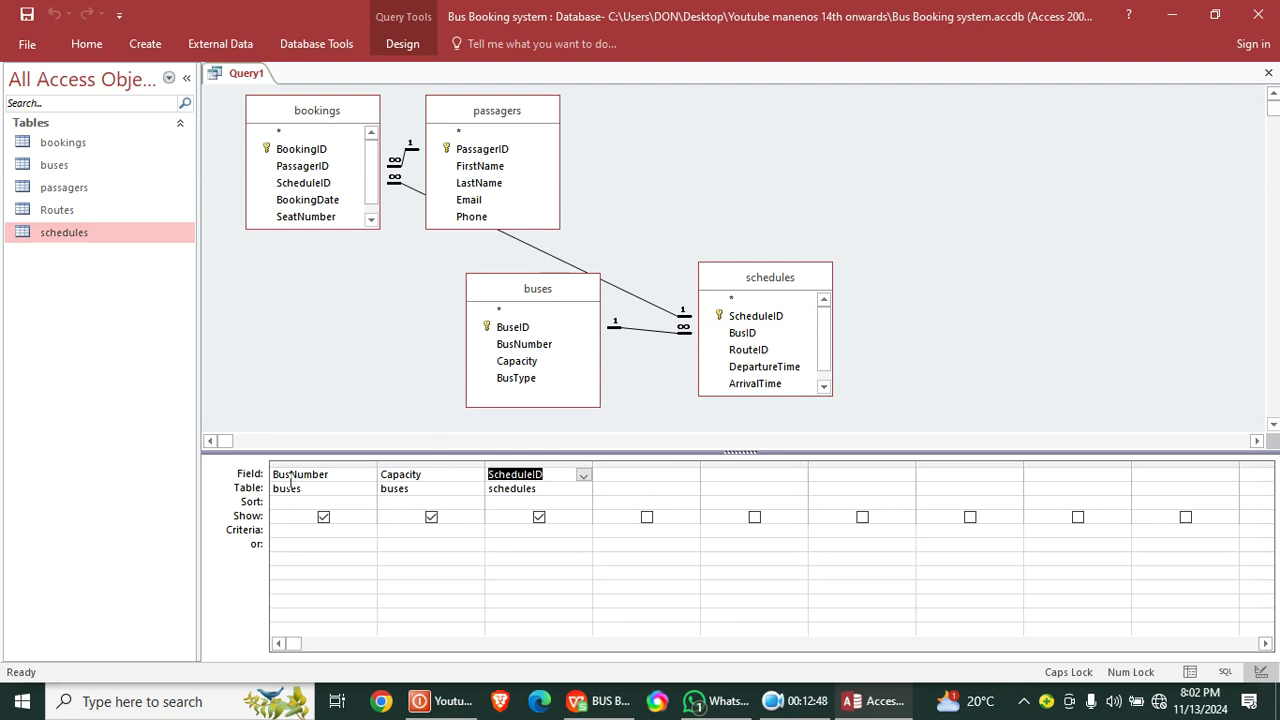
- Set the ScheduleID criterion to Is Null and save the query as AVAILABLE BUSES FOR BOOKINGS
{"action": "left_click", "coordinate": [515, 531]}
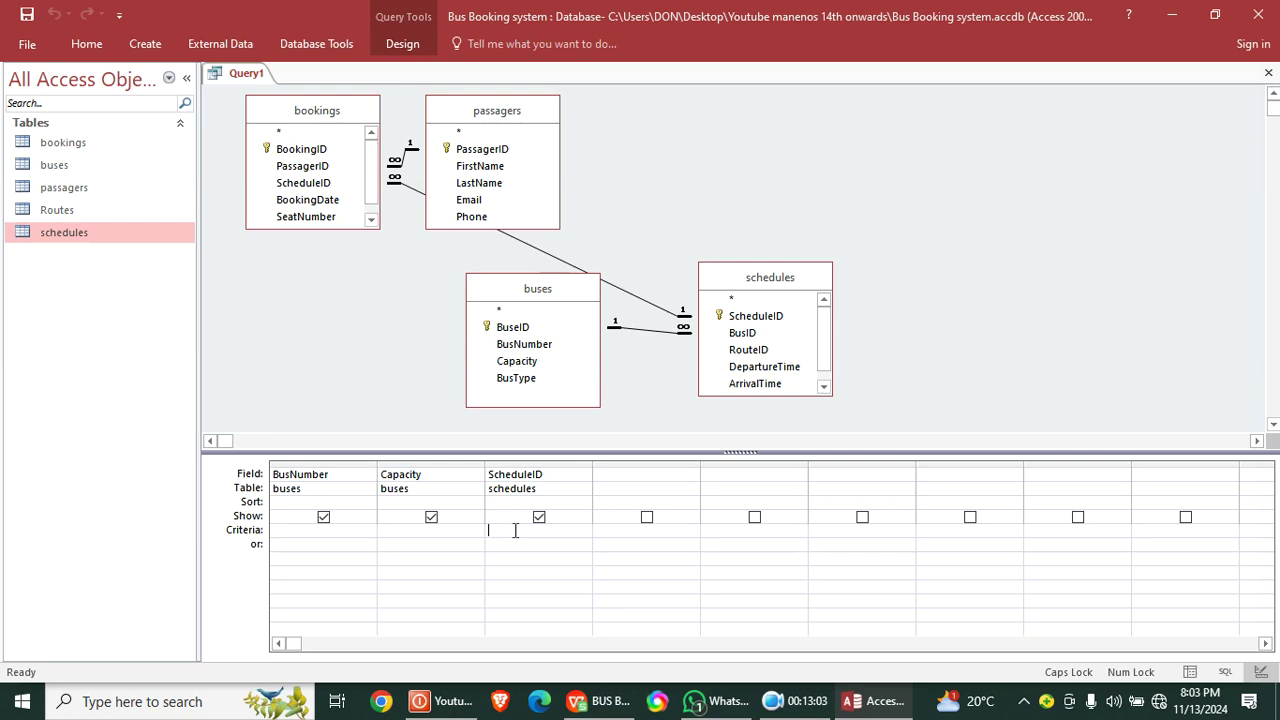
{"action": "type", "text": "IS NULL"}
{"action": "left_click", "coordinate": [507, 548]}
{"action": "left_click", "coordinate": [27, 14]}
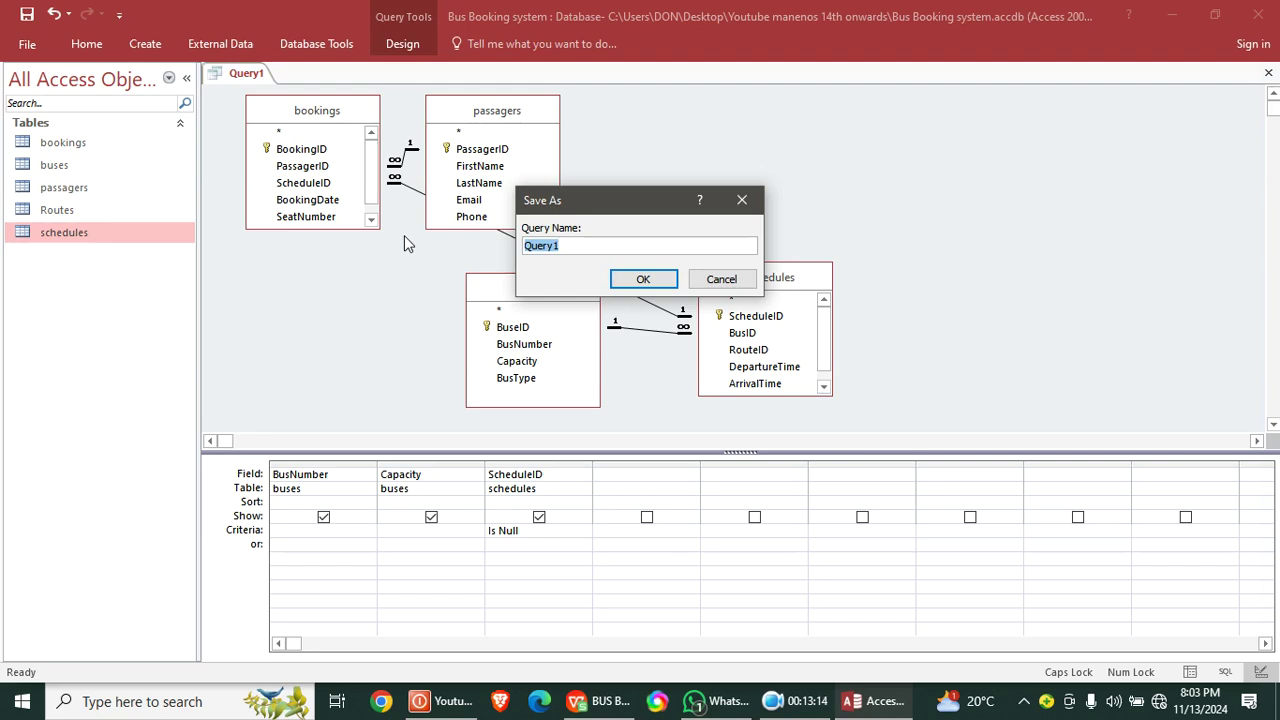
{"action": "type", "text": "A"}
{"action": "key", "text": "BackSpace"}
{"action": "type", "text": "AVAILABLE BUSES FOR BOOKINGS"}
{"action": "key", "text": "Return"}
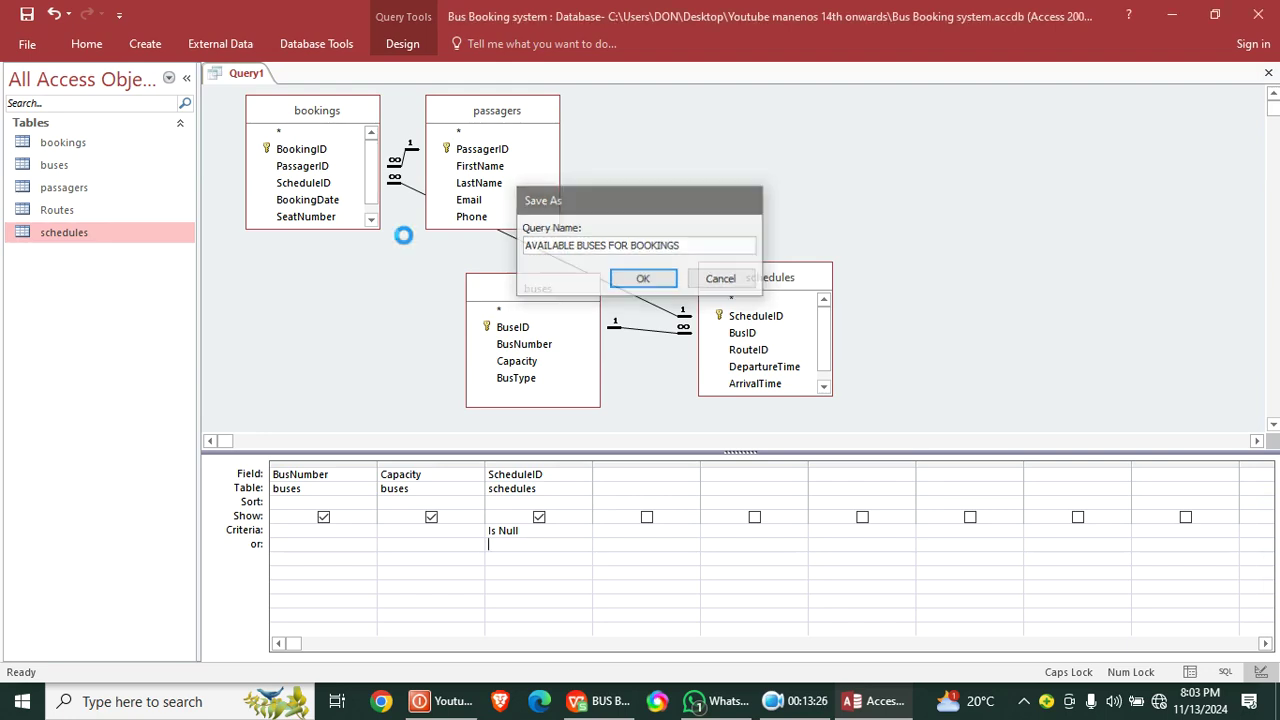
- Run the saved AVAILABLE BUSES FOR BOOKINGS query to view its results, and close it
{"action": "double_click", "coordinate": [76, 273]}
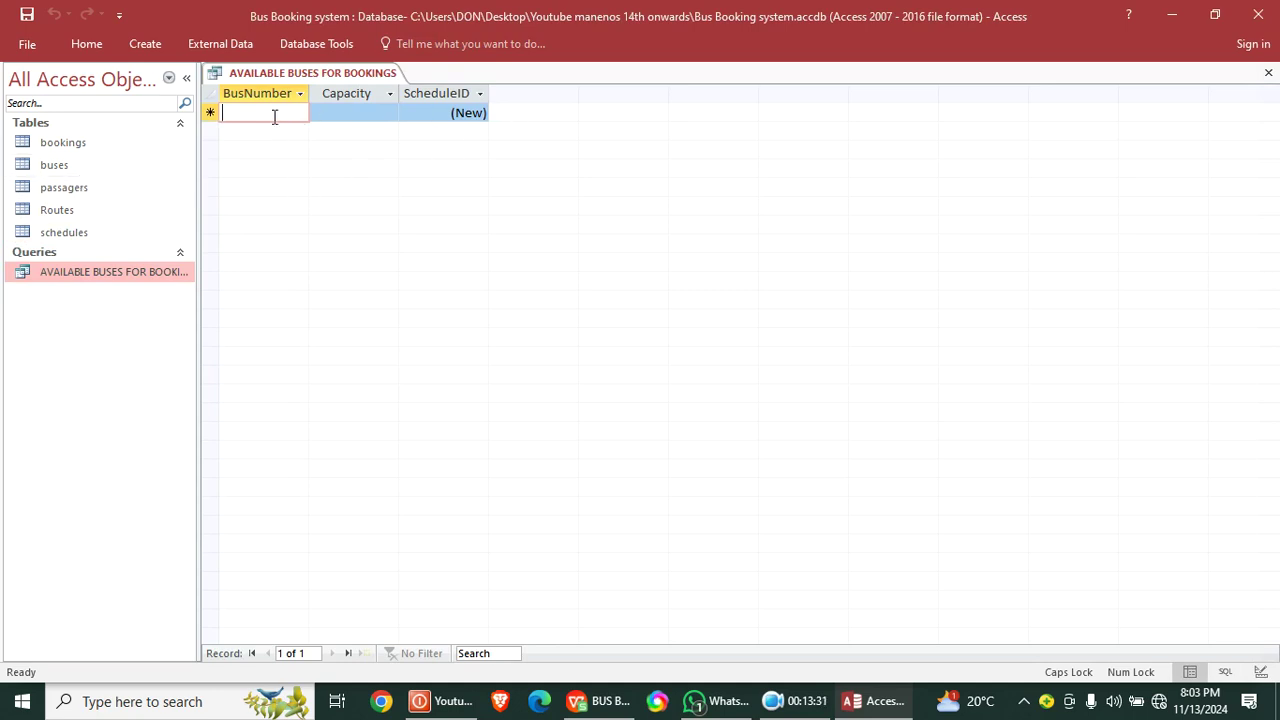
{"action": "right_click", "coordinate": [240, 76]}
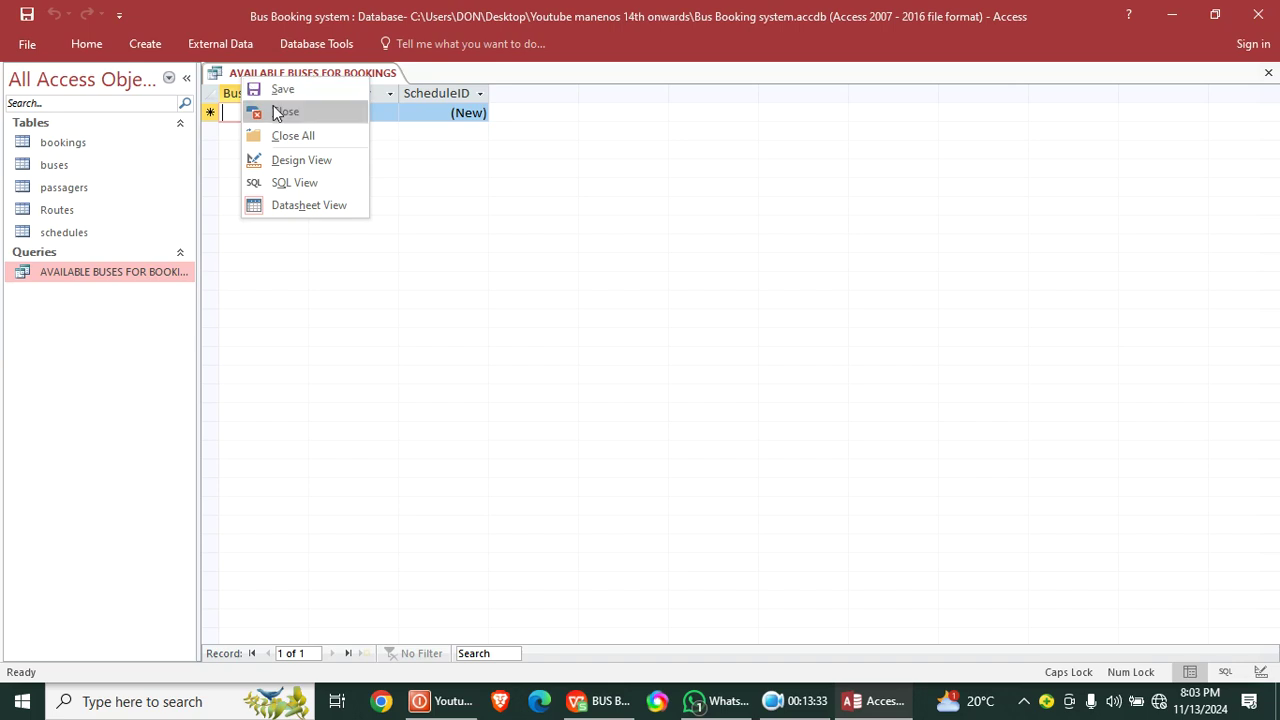
{"action": "left_click", "coordinate": [268, 135]}
- In the buses table, set both Capacity and BusType of bus 7 to 0, and close the table
{"action": "double_click", "coordinate": [85, 167]}
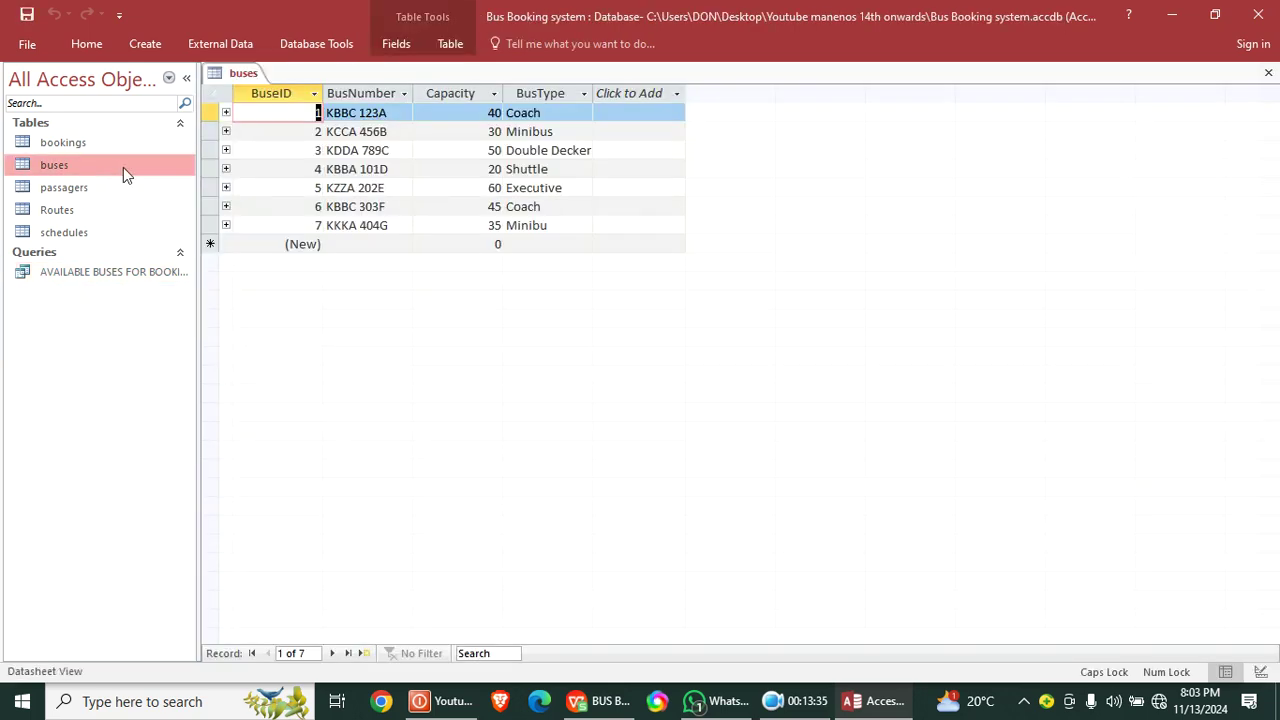
{"action": "left_click", "coordinate": [495, 225]}
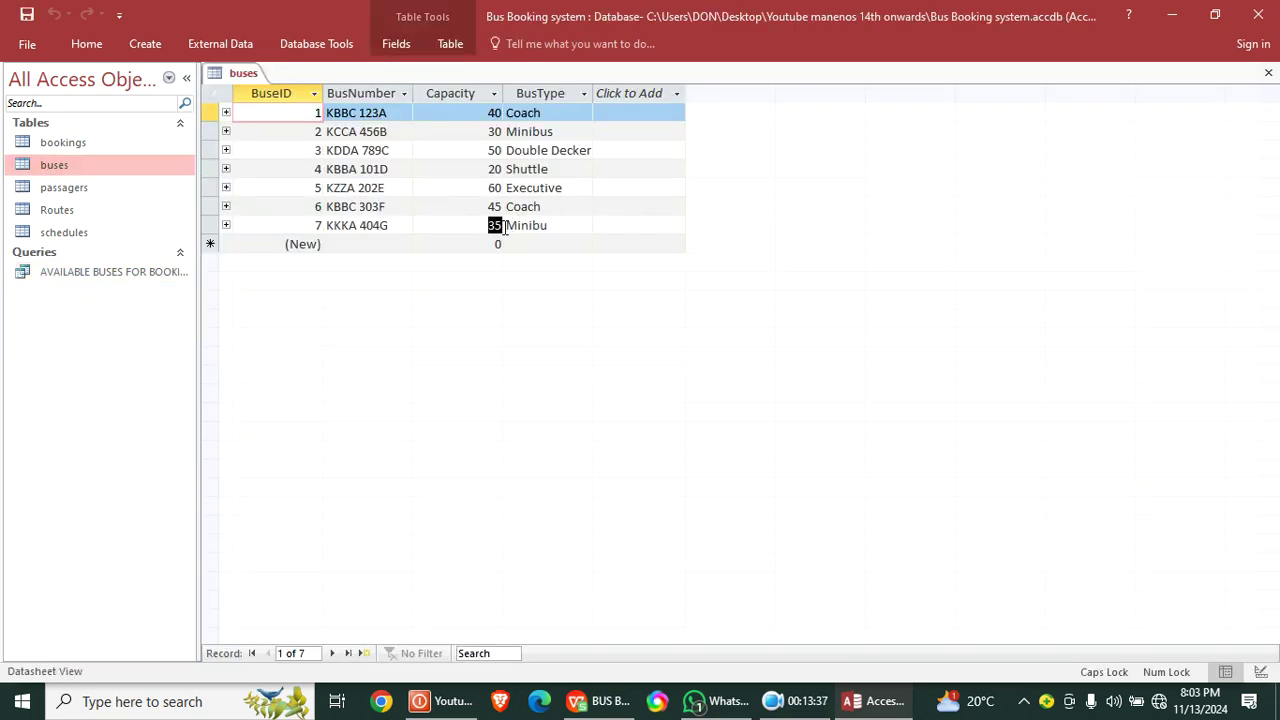
{"action": "type", "text": "0"}
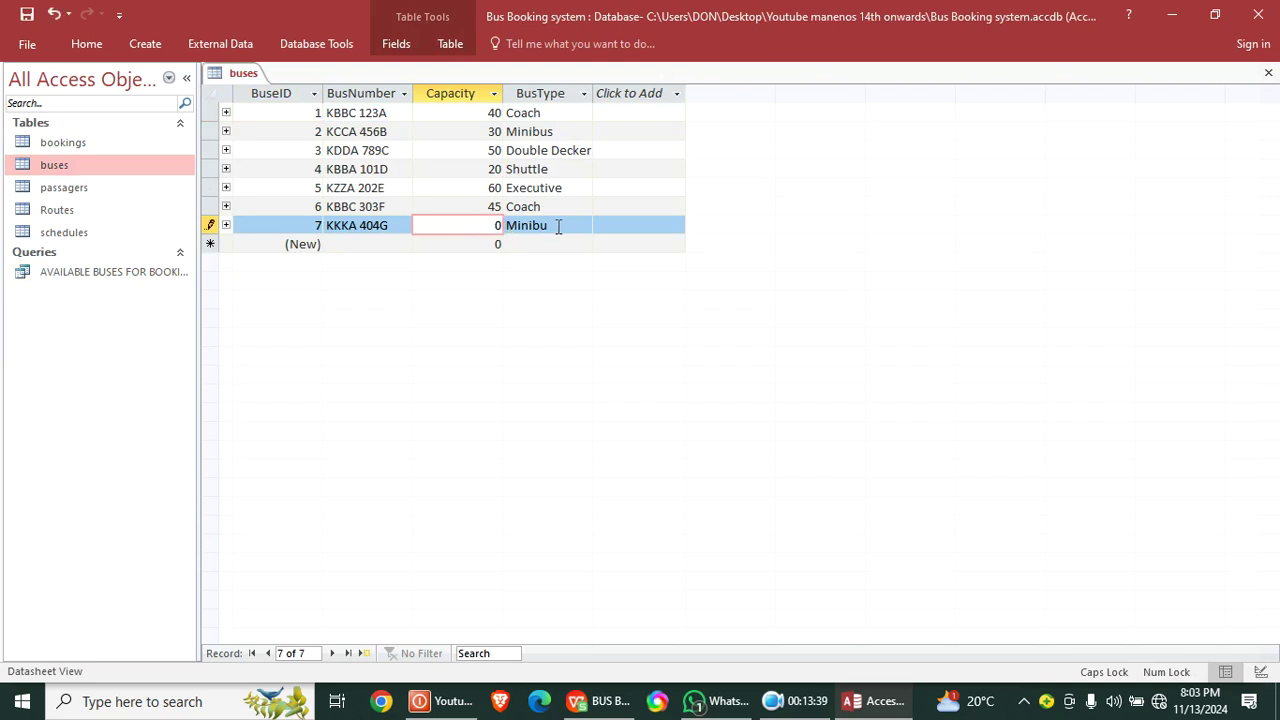
{"action": "key", "text": "Tab"}
{"action": "key", "text": "Delete"}
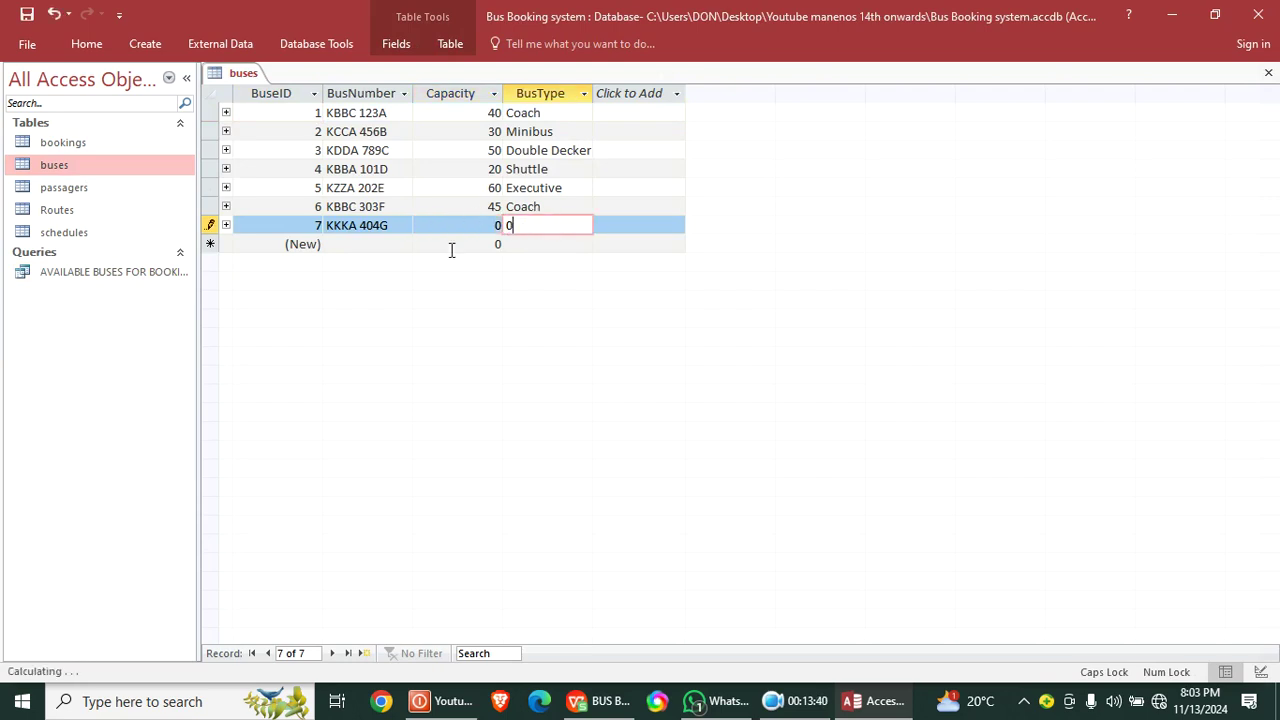
{"action": "left_click", "coordinate": [1268, 73]}
- Rerun the available buses query to check the effect of the bus 7 edit, and close it
{"action": "double_click", "coordinate": [123, 272]}
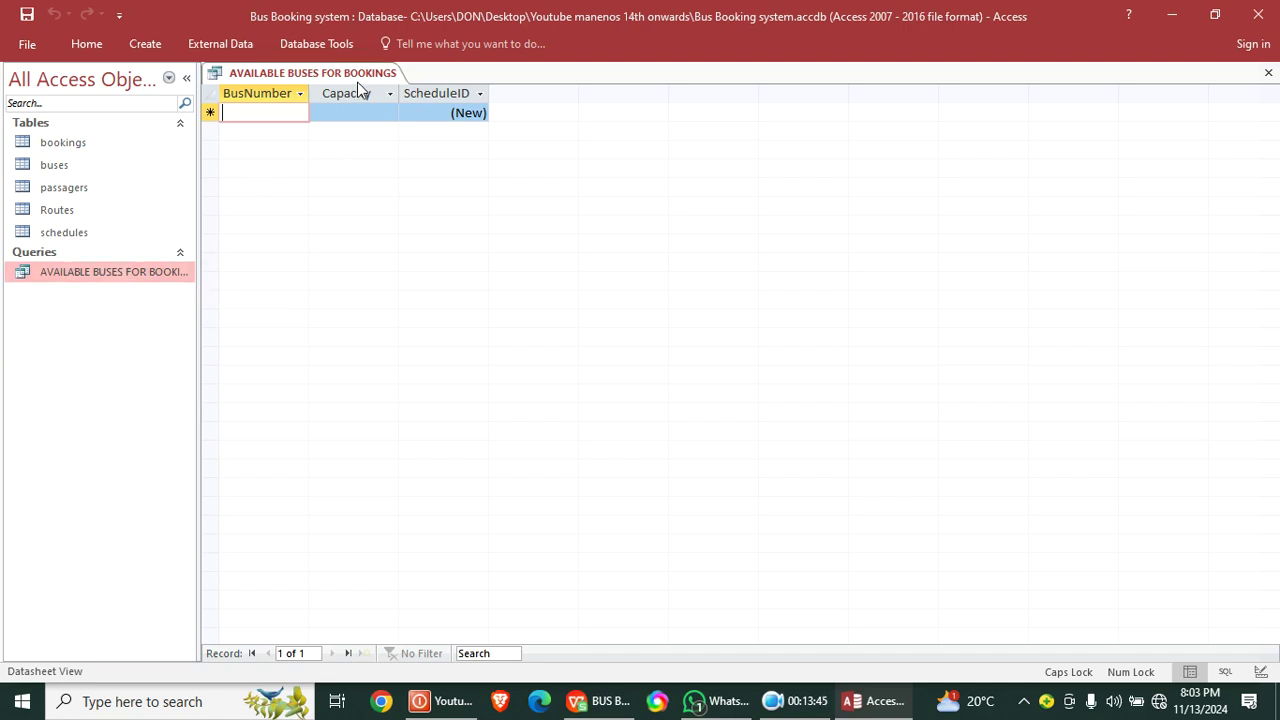
{"action": "right_click", "coordinate": [257, 80]}
{"action": "left_click", "coordinate": [297, 118]}
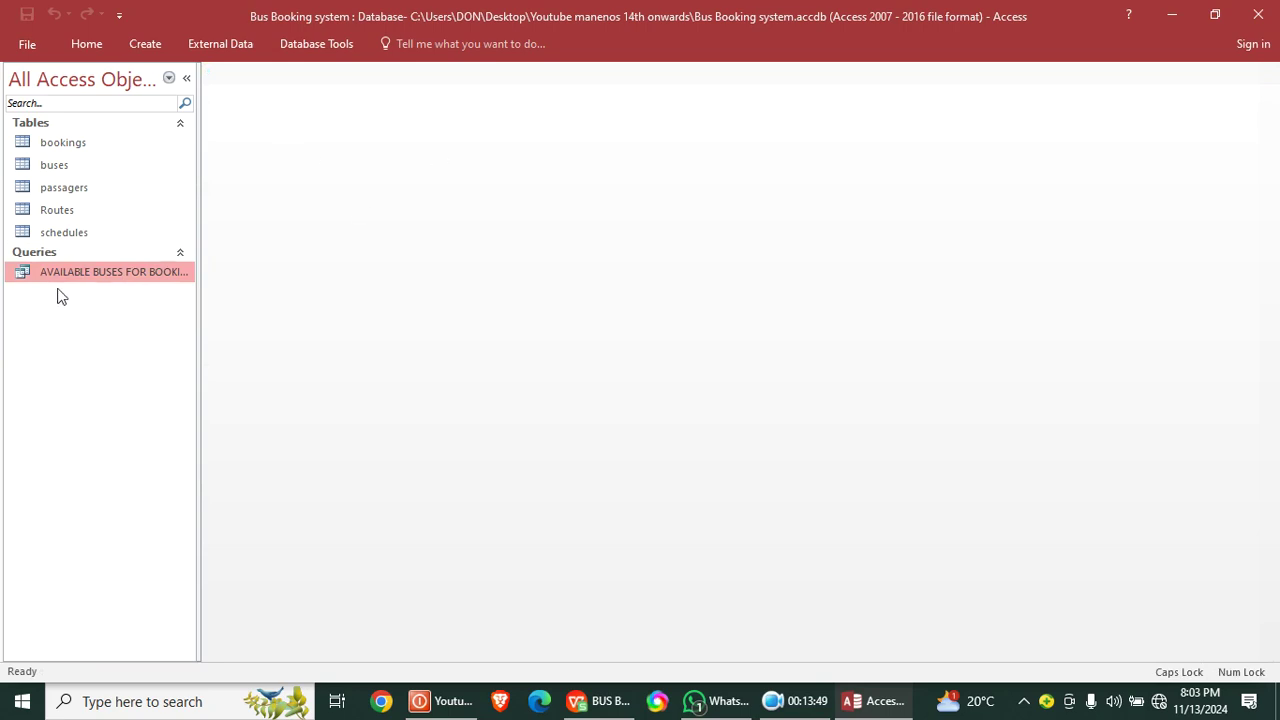
- Set bus 7's Capacity to 45 and its BusType to MINIBUS in the buses table, and close it
{"action": "double_click", "coordinate": [68, 172]}
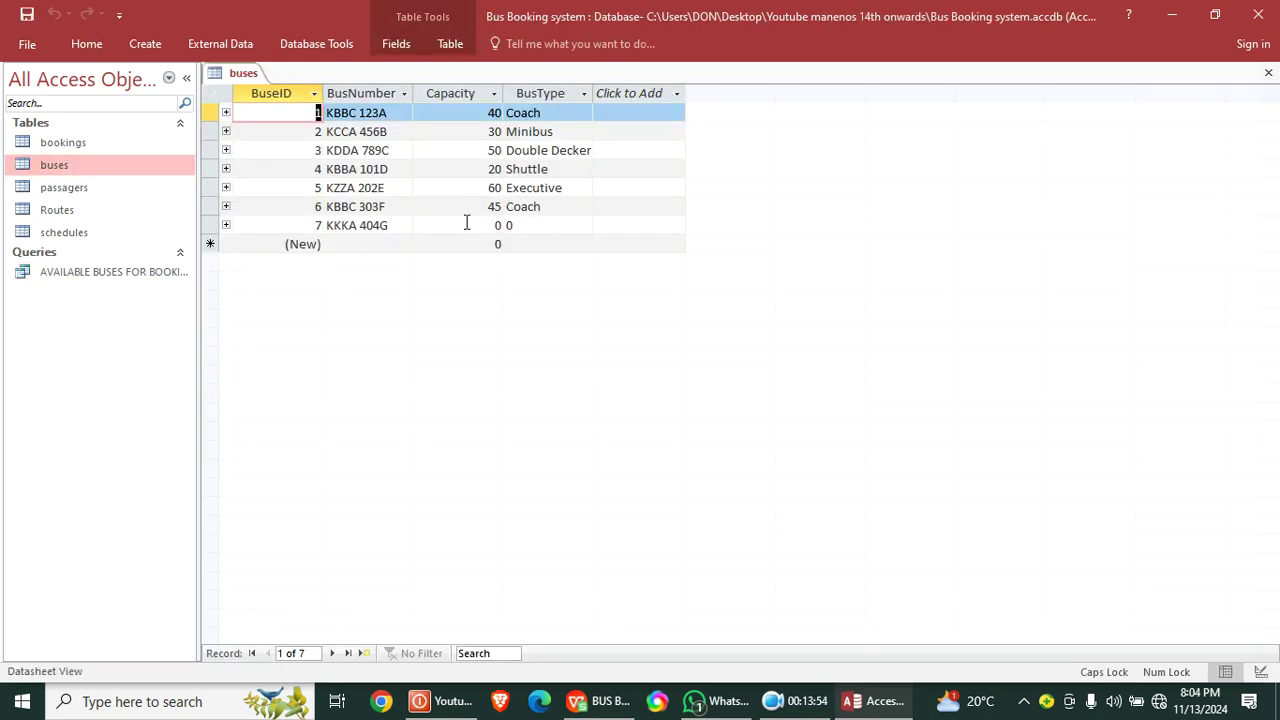
{"action": "left_click", "coordinate": [502, 225]}
{"action": "type", "text": "45"}
{"action": "key", "text": "Tab"}
{"action": "left_click_drag", "start_coordinate": [525, 229], "coordinate": [502, 230]}
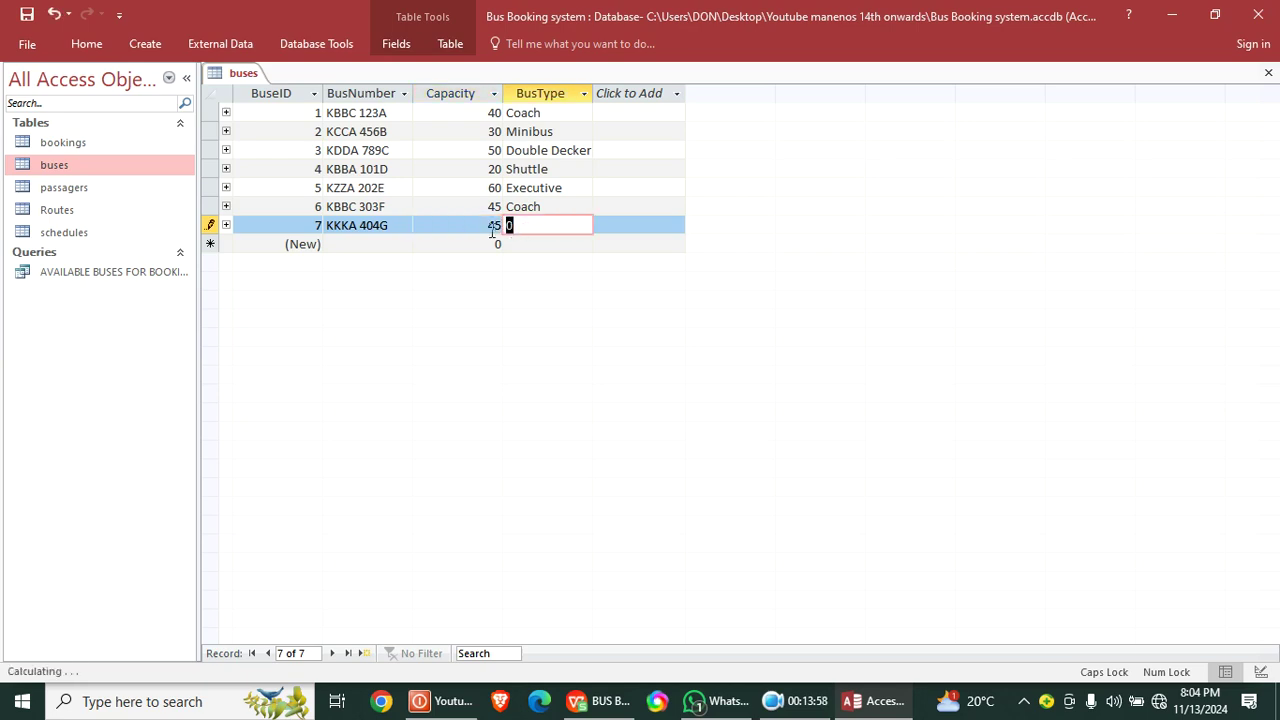
{"action": "type", "text": "MINIBUS"}
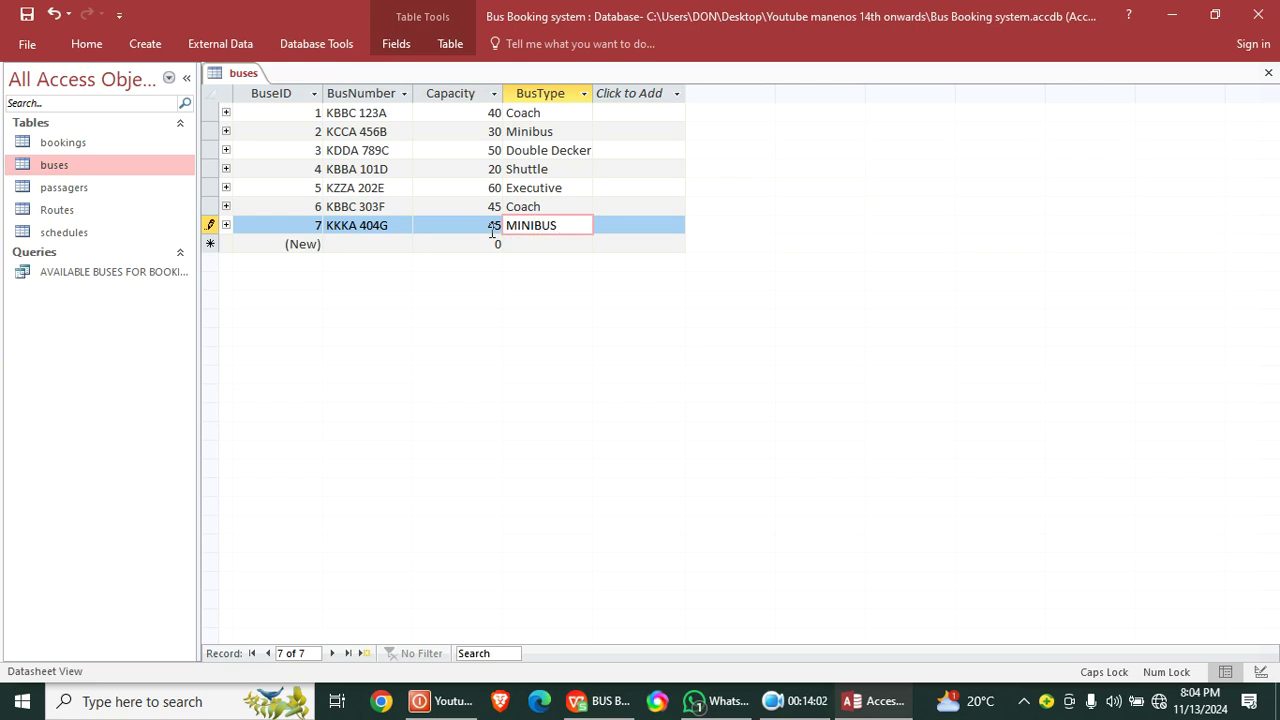
{"action": "left_click", "coordinate": [1267, 79]}
- Review the records in the schedules table and close it
{"action": "left_click", "coordinate": [80, 238]}
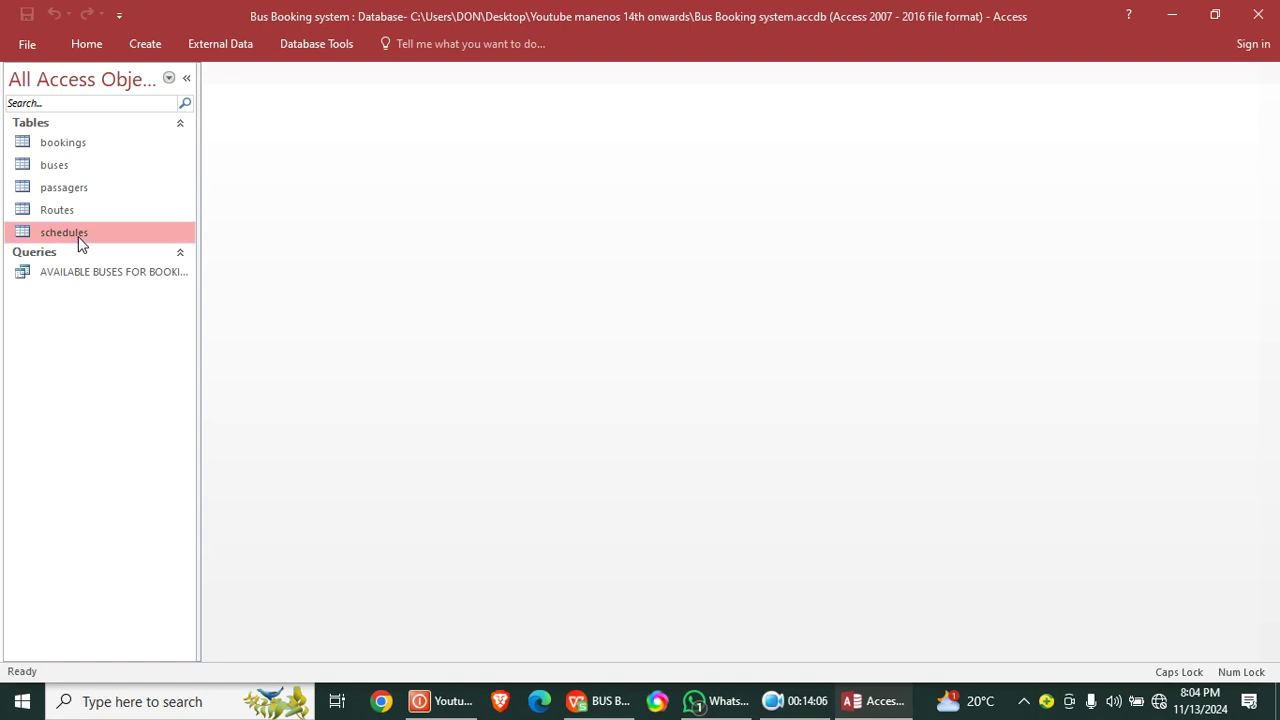
{"action": "double_click", "coordinate": [80, 238]}
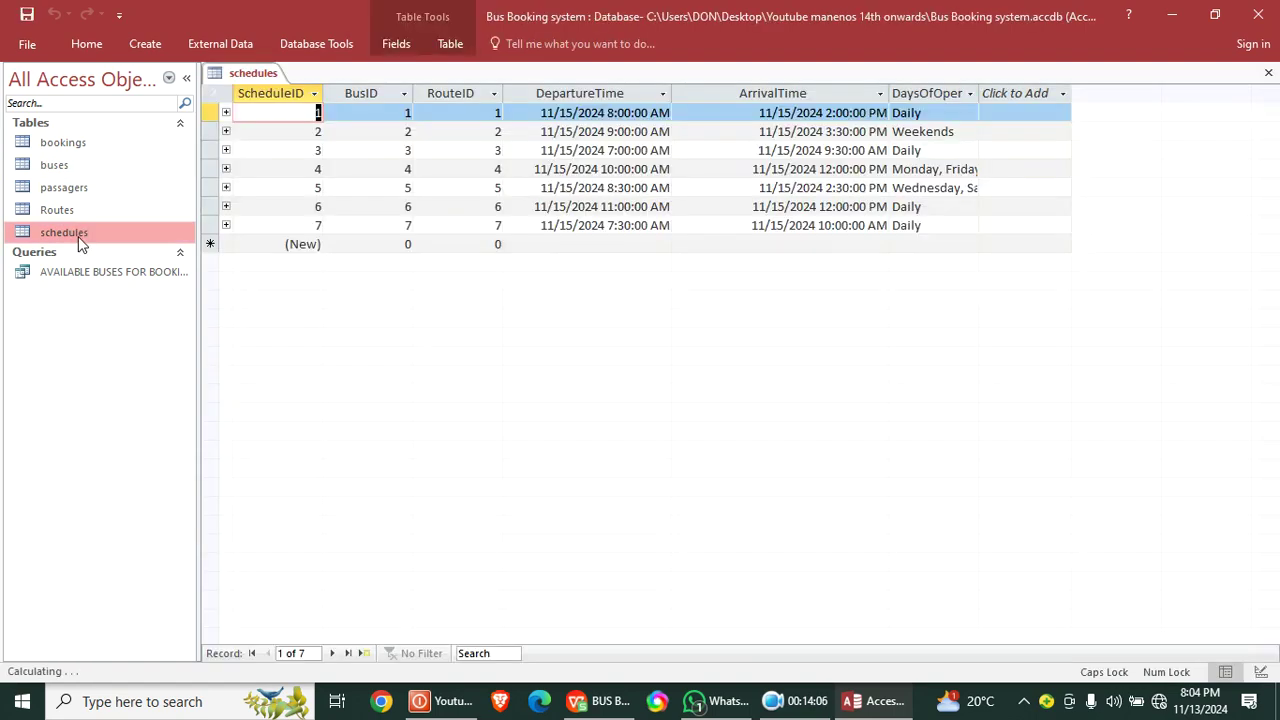
{"action": "left_click", "coordinate": [1268, 73]}
- Add a new record to the buses table with BusNumber LIAKANAU, and close the table
{"action": "double_click", "coordinate": [72, 166]}
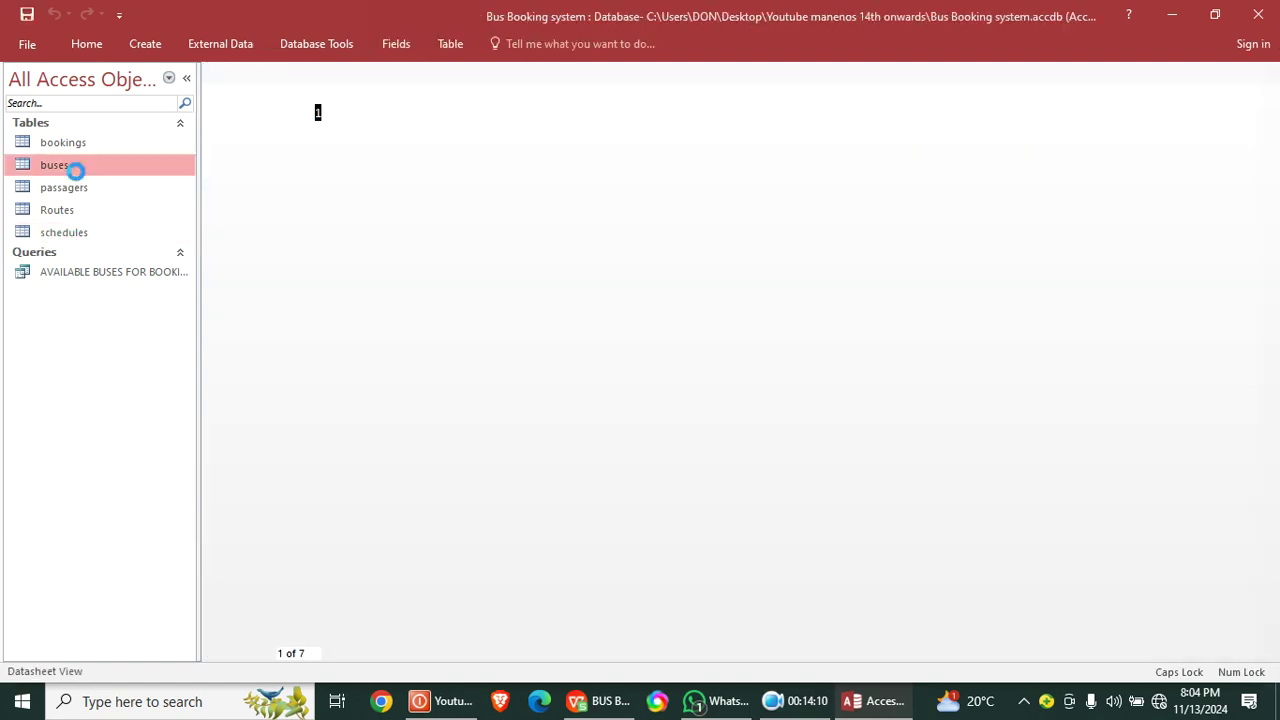
{"action": "left_click", "coordinate": [352, 246]}
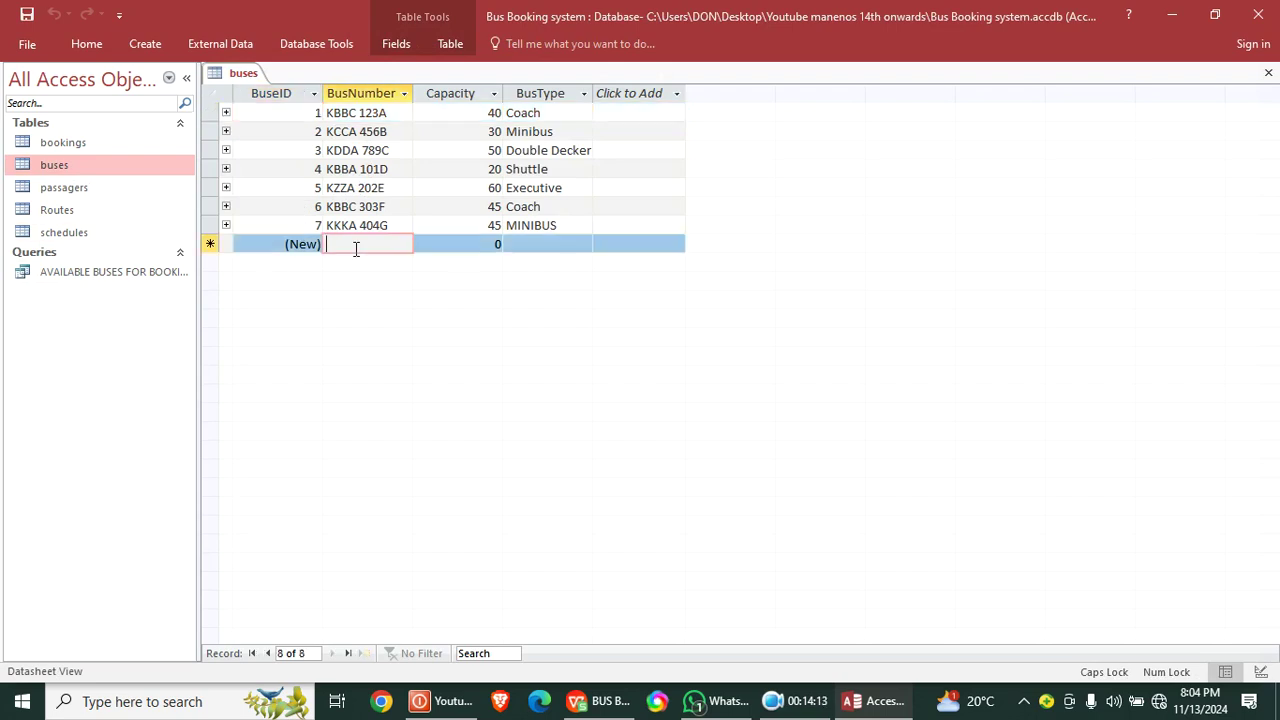
{"action": "type", "text": "LIAKA"}
{"action": "key", "text": "BackSpace"}
{"action": "type", "text": "KANUA"}
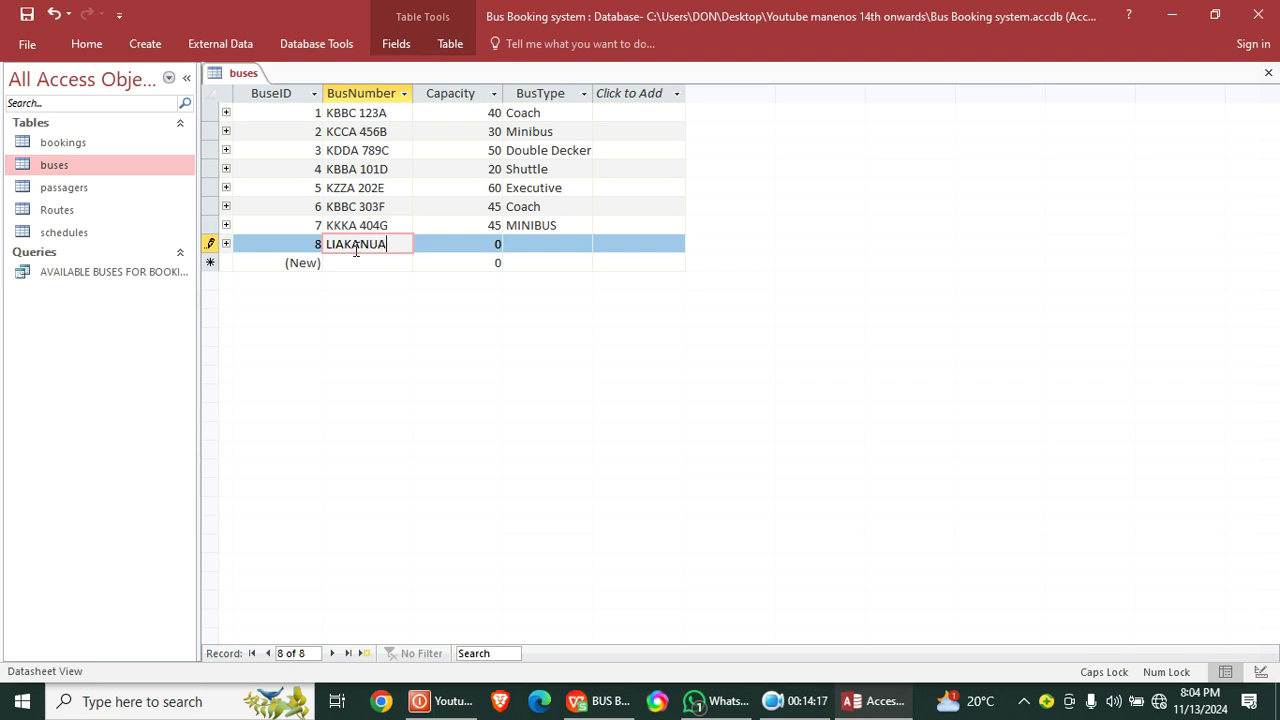
{"action": "key", "text": "BackSpace"}
{"action": "key", "text": "BackSpace"}
{"action": "type", "text": "AU"}
{"action": "left_click", "coordinate": [549, 263]}
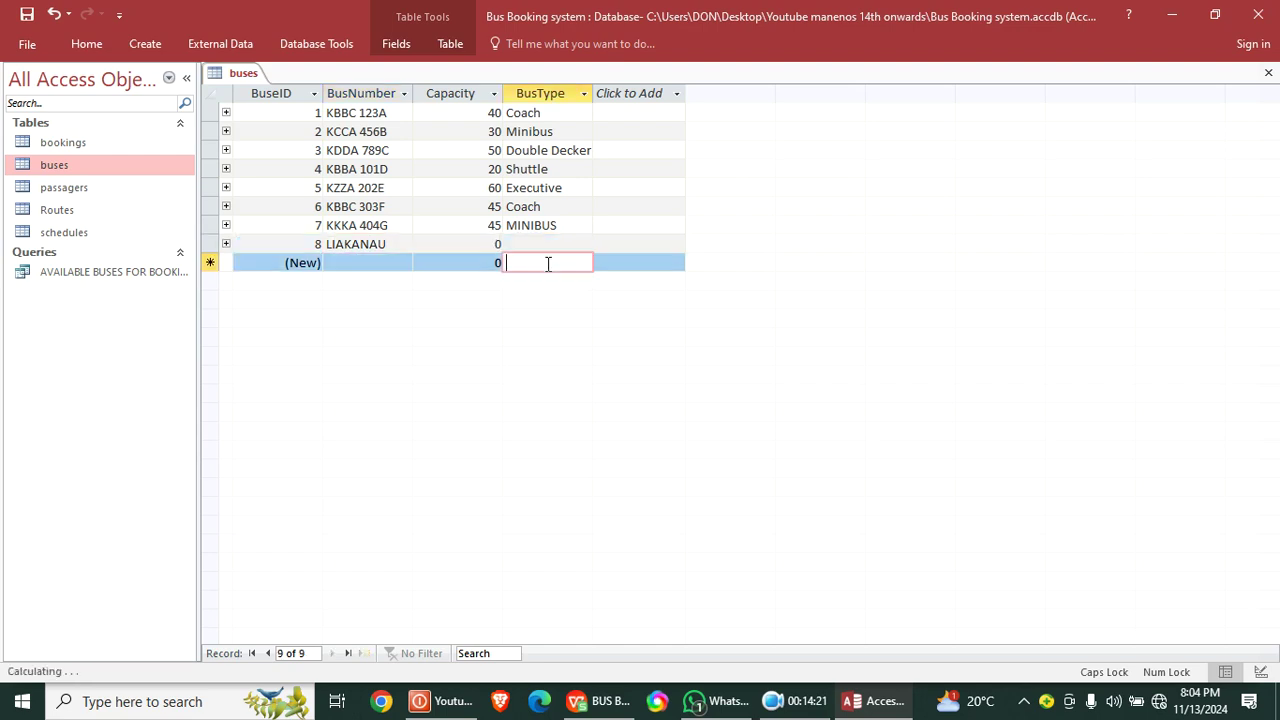
{"action": "left_click", "coordinate": [1268, 73]}
- Remove the Is Null criterion from ScheduleID in the available buses query, view its results, and close it with the change saved
{"action": "double_click", "coordinate": [128, 275]}
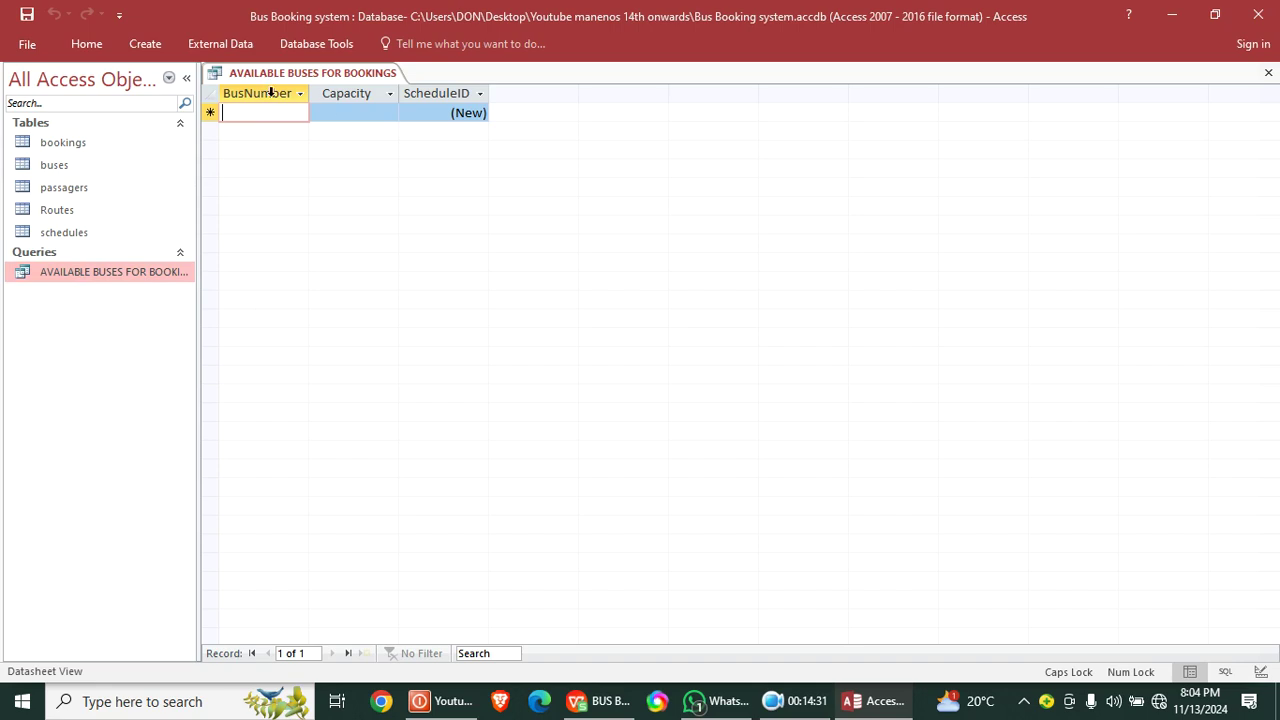
{"action": "right_click", "coordinate": [126, 276]}
{"action": "left_click", "coordinate": [135, 306]}
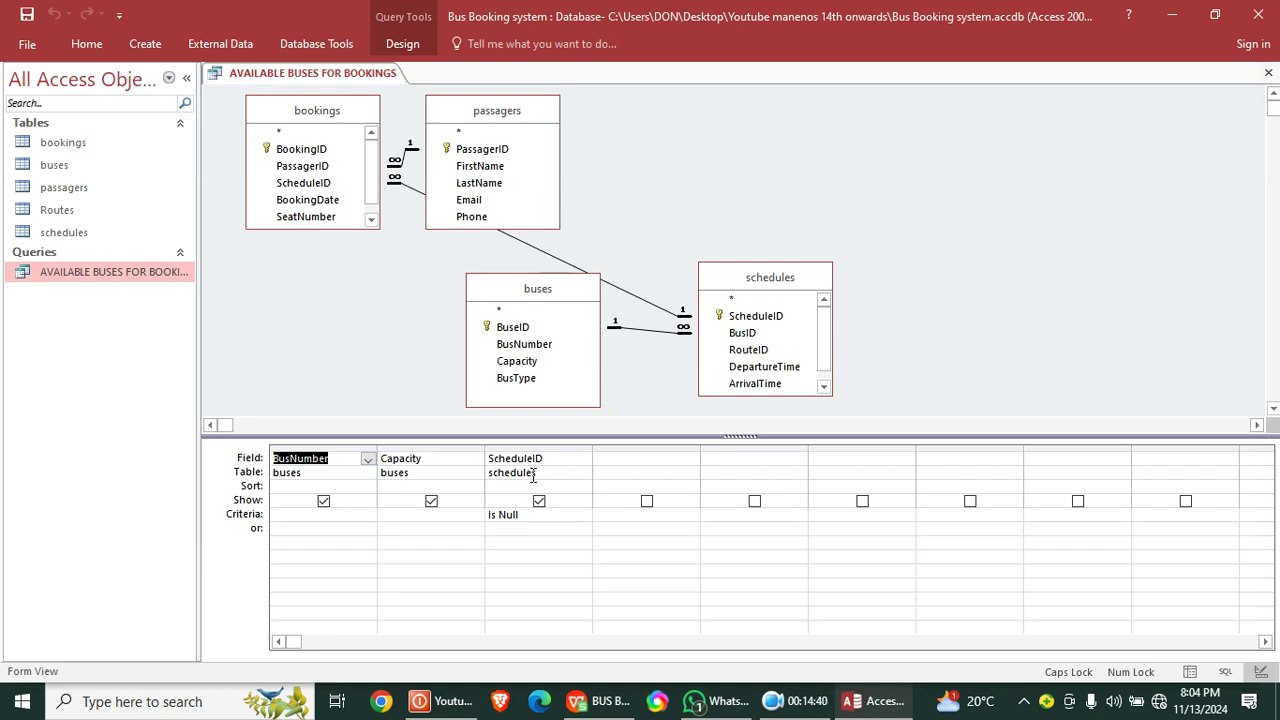
{"action": "left_click", "coordinate": [526, 530]}
{"action": "left_click_drag", "start_coordinate": [540, 519], "coordinate": [447, 520]}
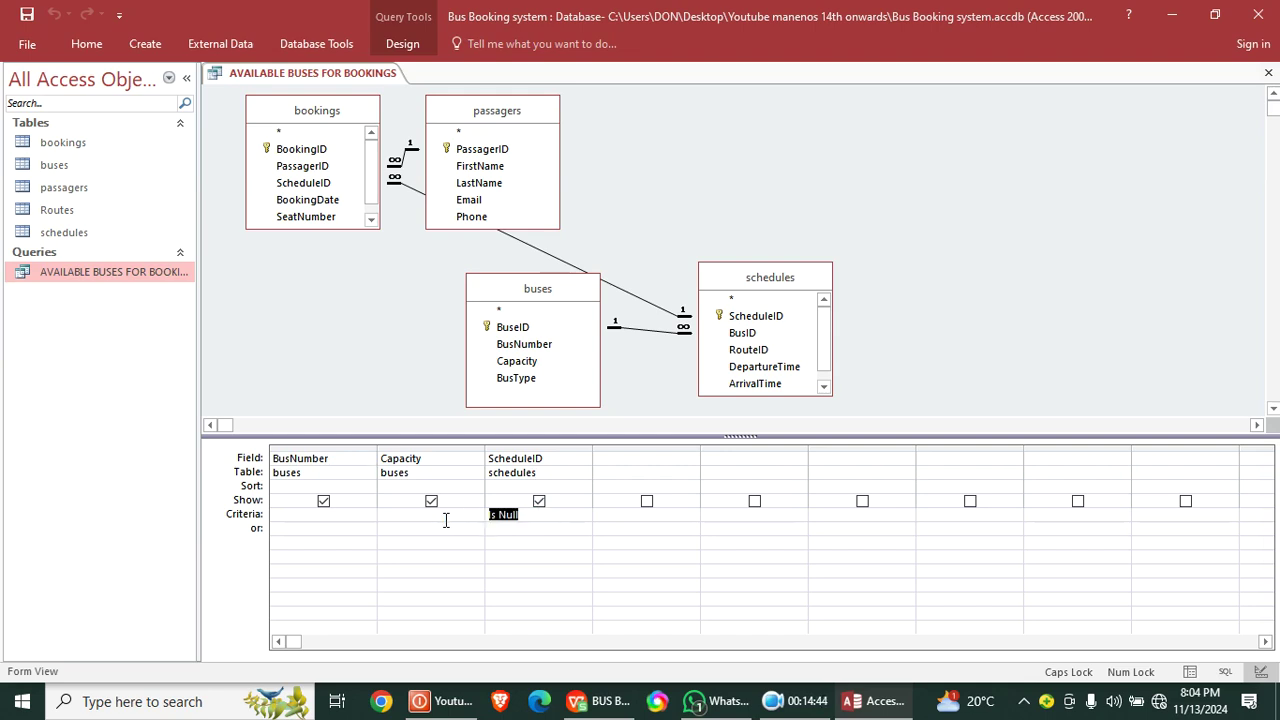
{"action": "double_click", "coordinate": [78, 272]}
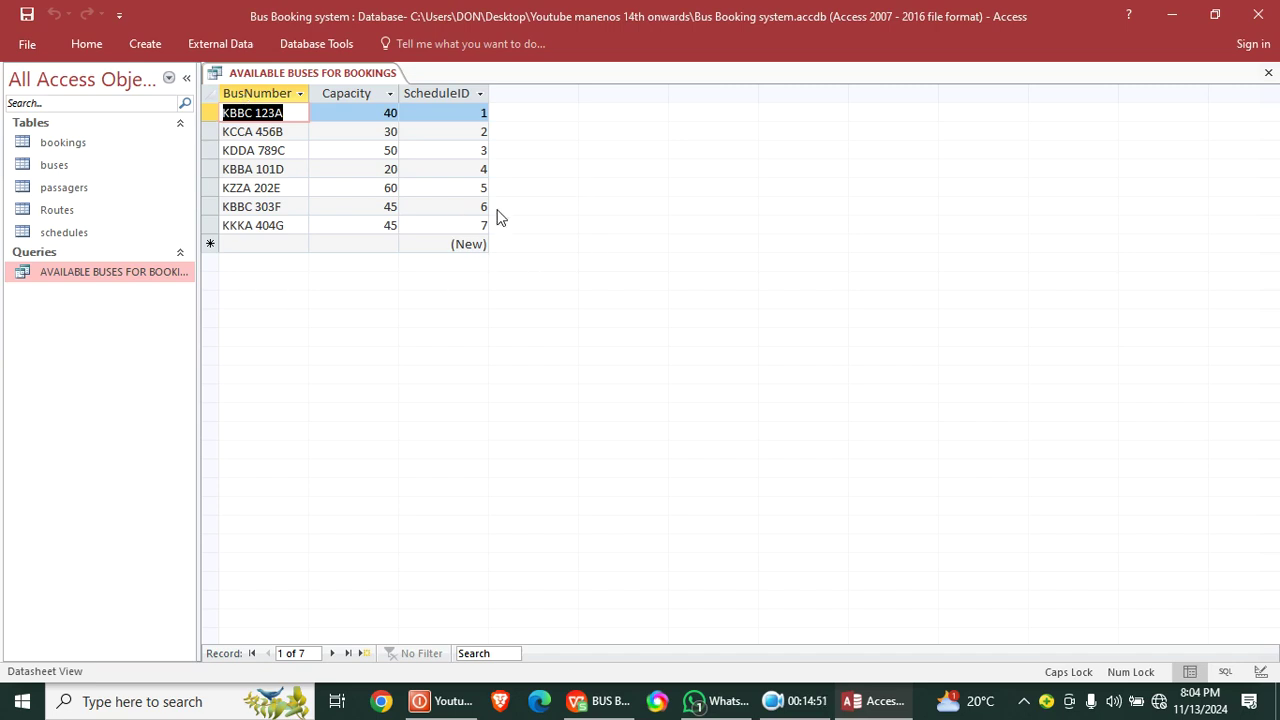
{"action": "left_click", "coordinate": [1268, 74]}
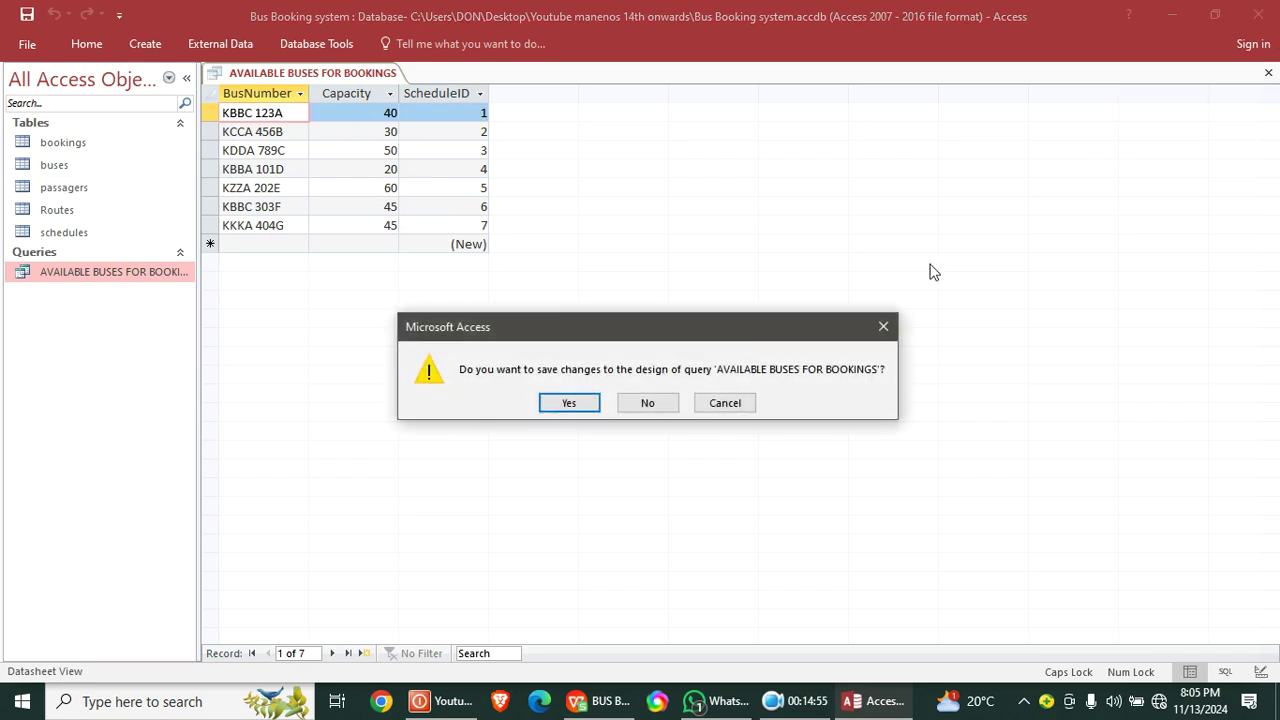
{"action": "left_click", "coordinate": [563, 404]}
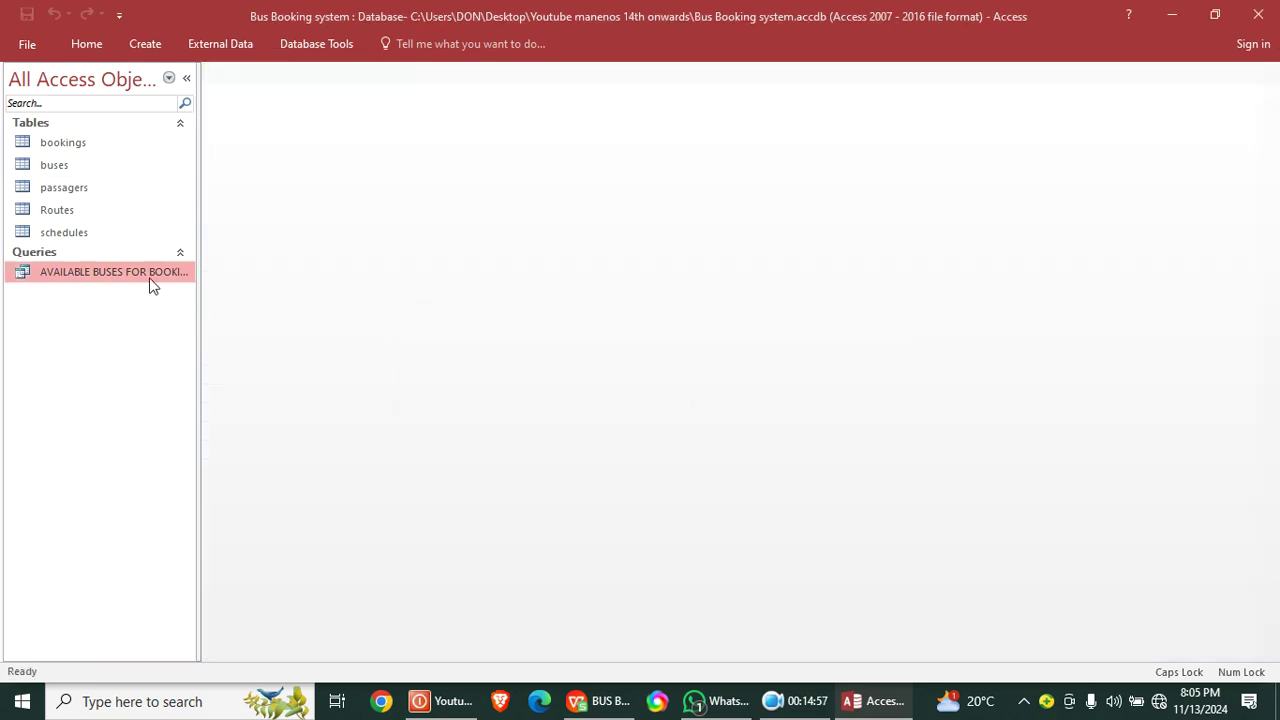
- Reopen the available buses query's design, set the ScheduleID criterion to IS NULL, save it and run it
{"action": "double_click", "coordinate": [114, 276]}
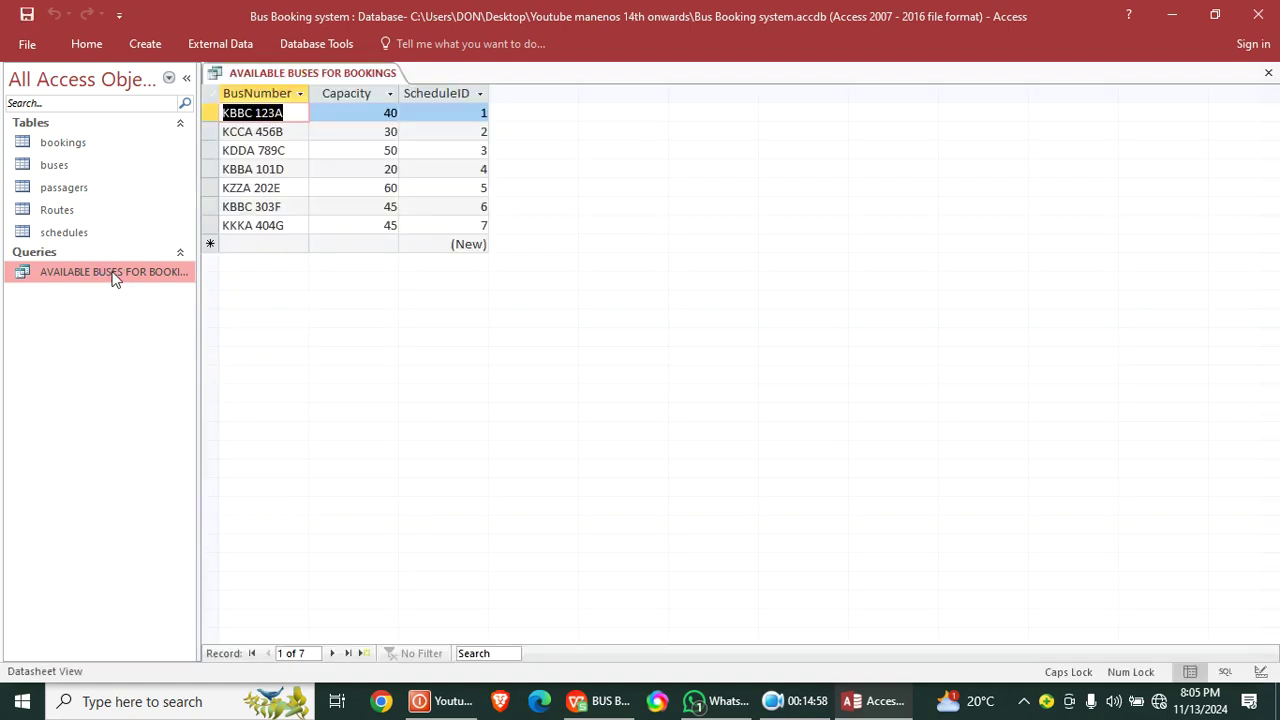
{"action": "right_click", "coordinate": [228, 76]}
{"action": "left_click", "coordinate": [288, 150]}
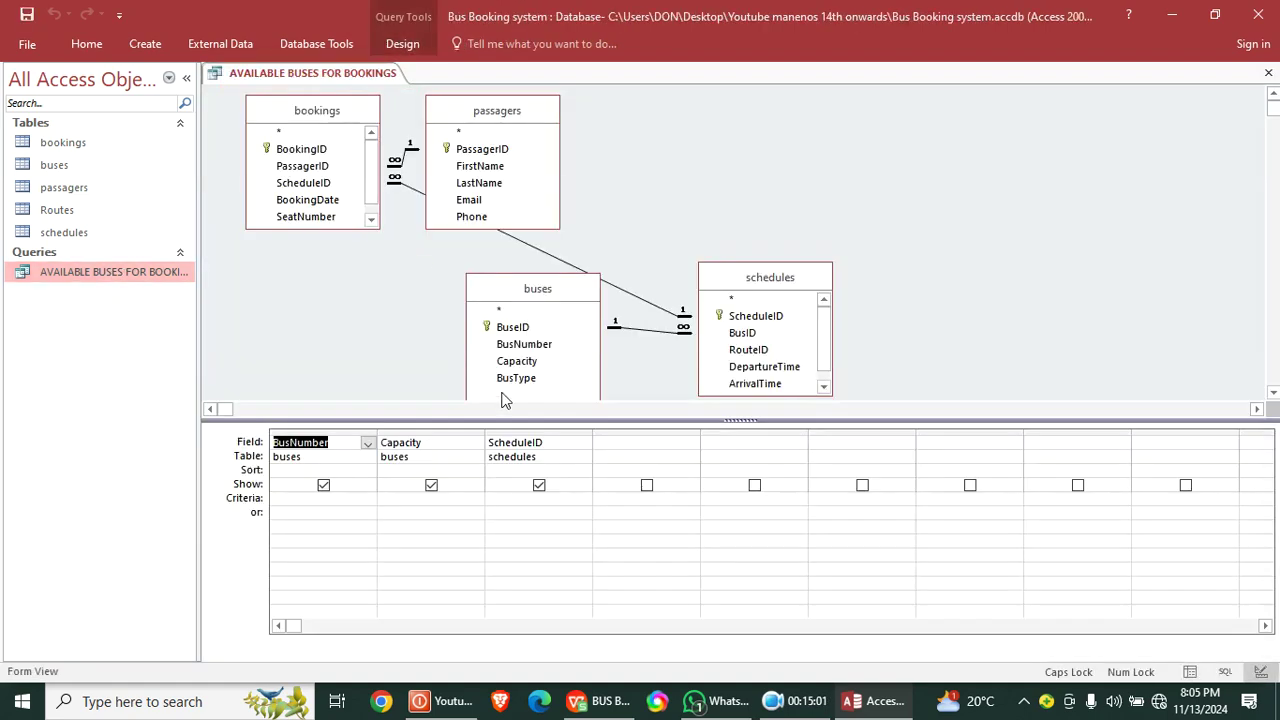
{"action": "left_click", "coordinate": [505, 499]}
{"action": "type", "text": "IS NULL"}
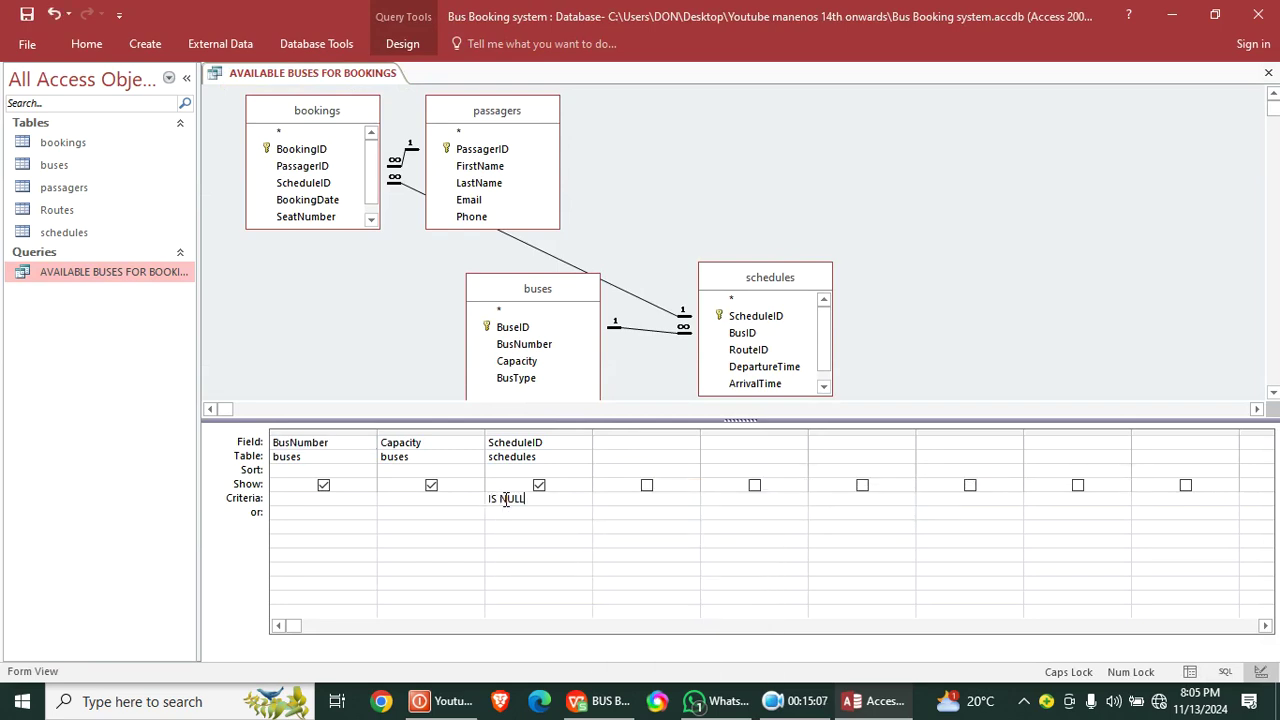
{"action": "left_click", "coordinate": [27, 15]}
{"action": "double_click", "coordinate": [92, 269]}
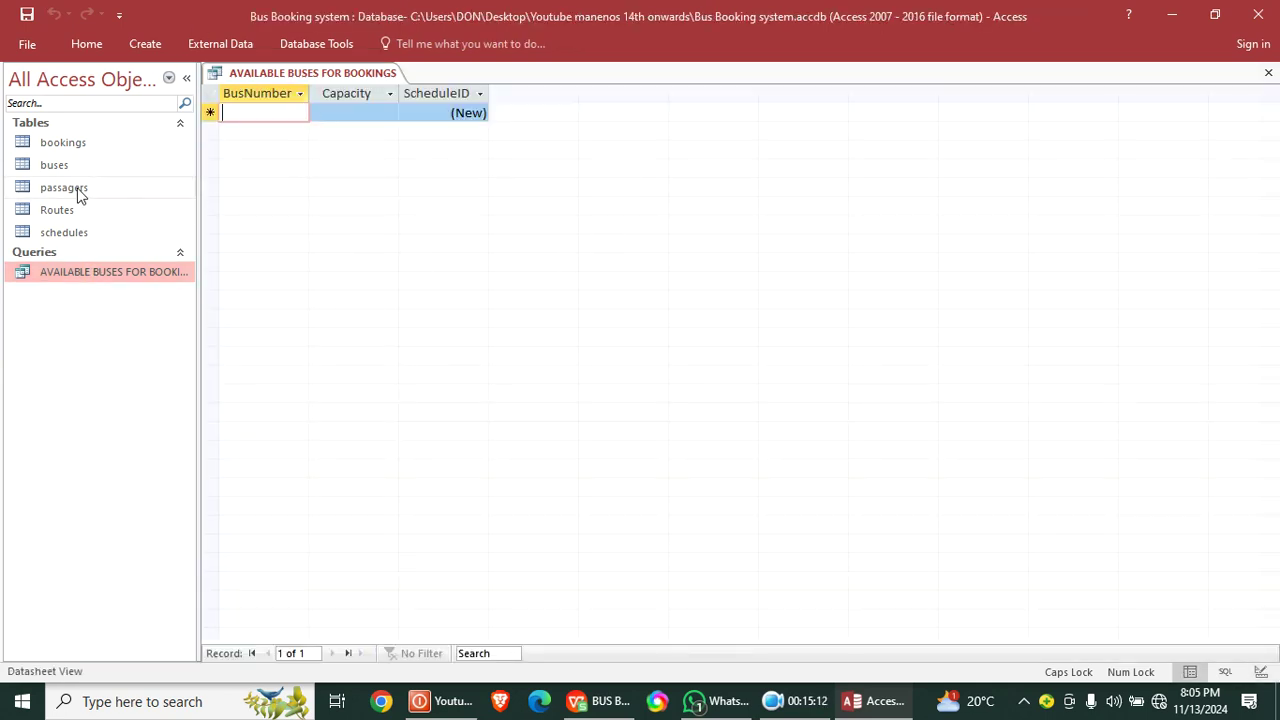
- Close the available buses results, reopen the query's design, and move the buses and schedules tables apart
{"action": "left_click", "coordinate": [1256, 80]}
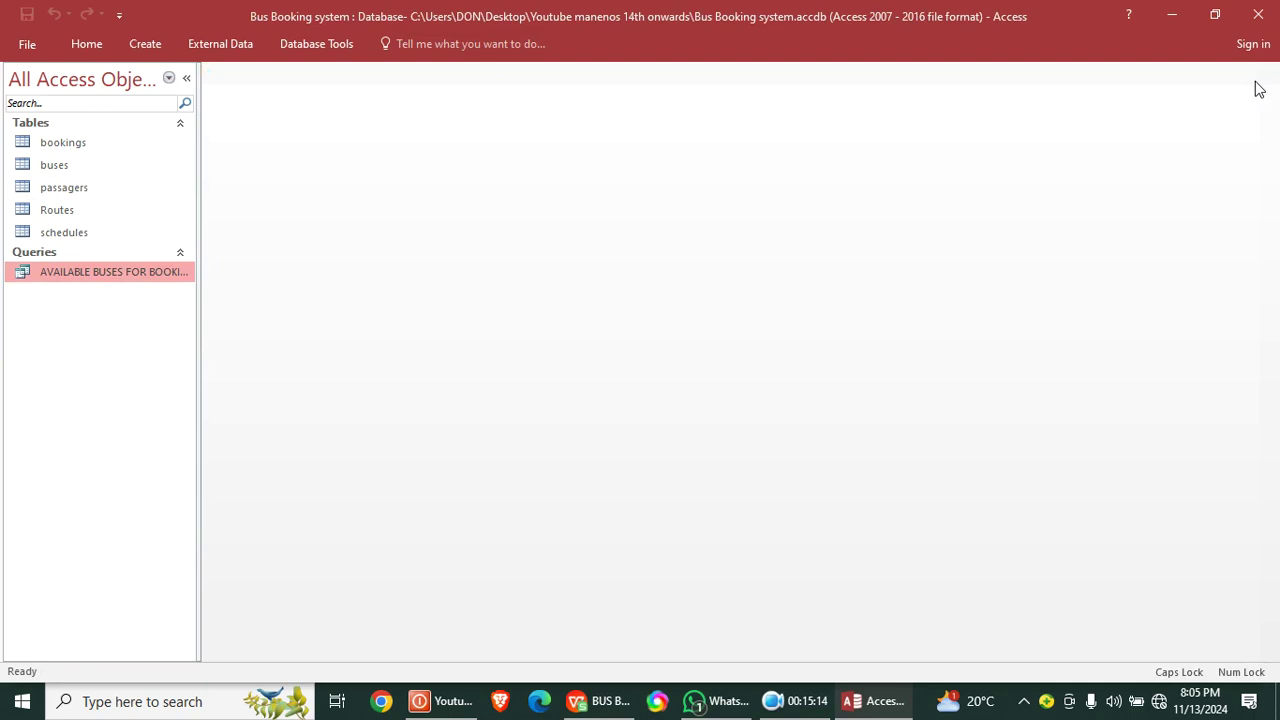
{"action": "right_click", "coordinate": [110, 282]}
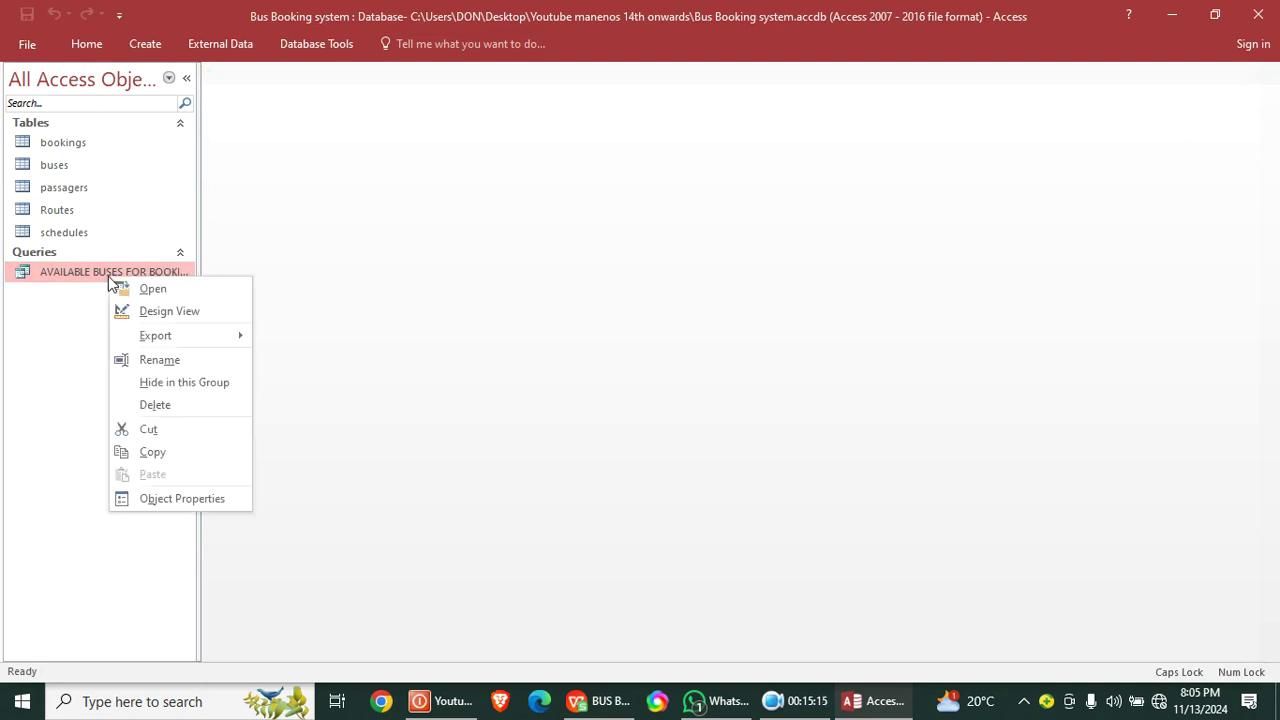
{"action": "left_click", "coordinate": [172, 313]}
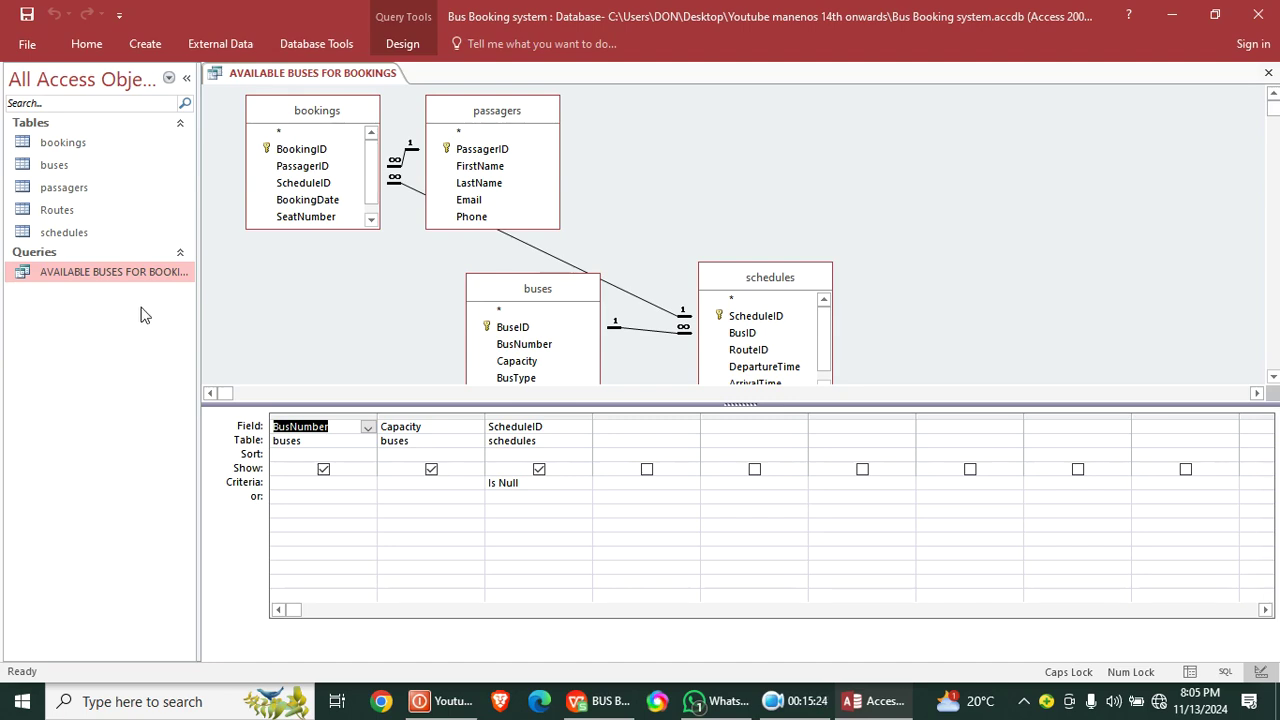
{"action": "left_click_drag", "start_coordinate": [528, 302], "coordinate": [451, 236]}
{"action": "left_click_drag", "start_coordinate": [748, 285], "coordinate": [802, 162]}
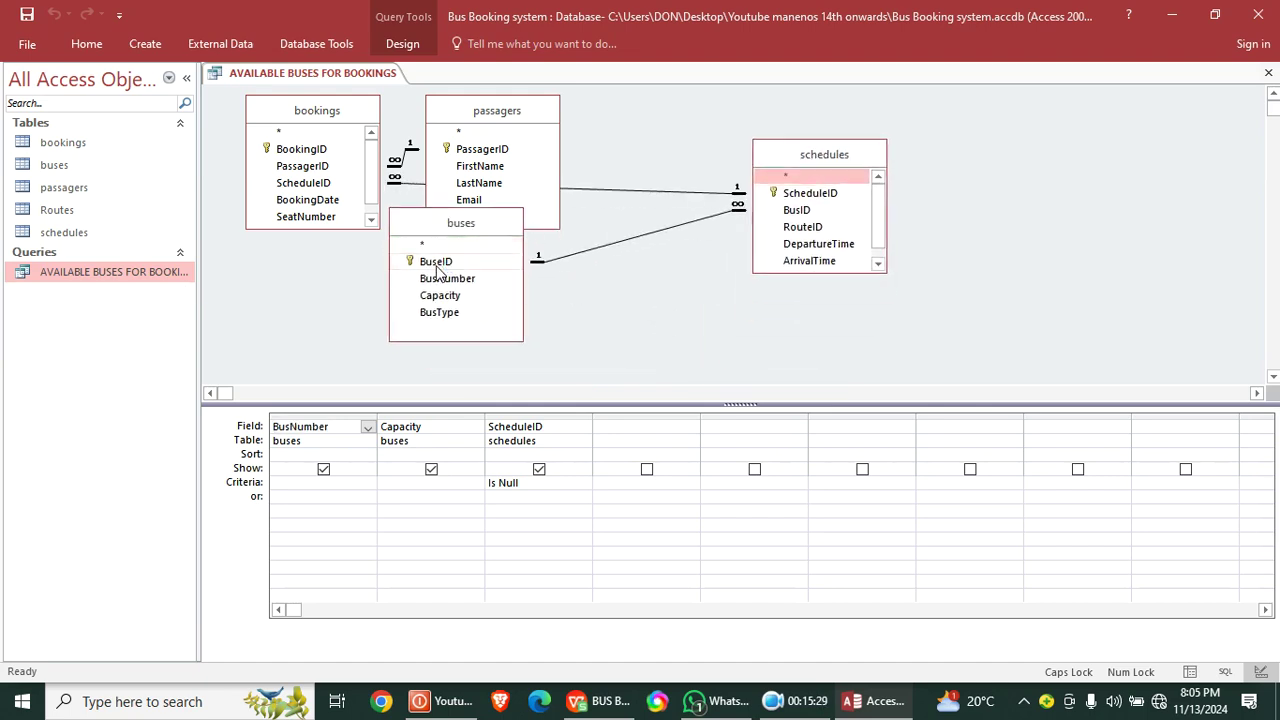
- Set the buses-schedules join to include all records from buses and only matching schedules records, and close the query
{"action": "double_click", "coordinate": [638, 234]}
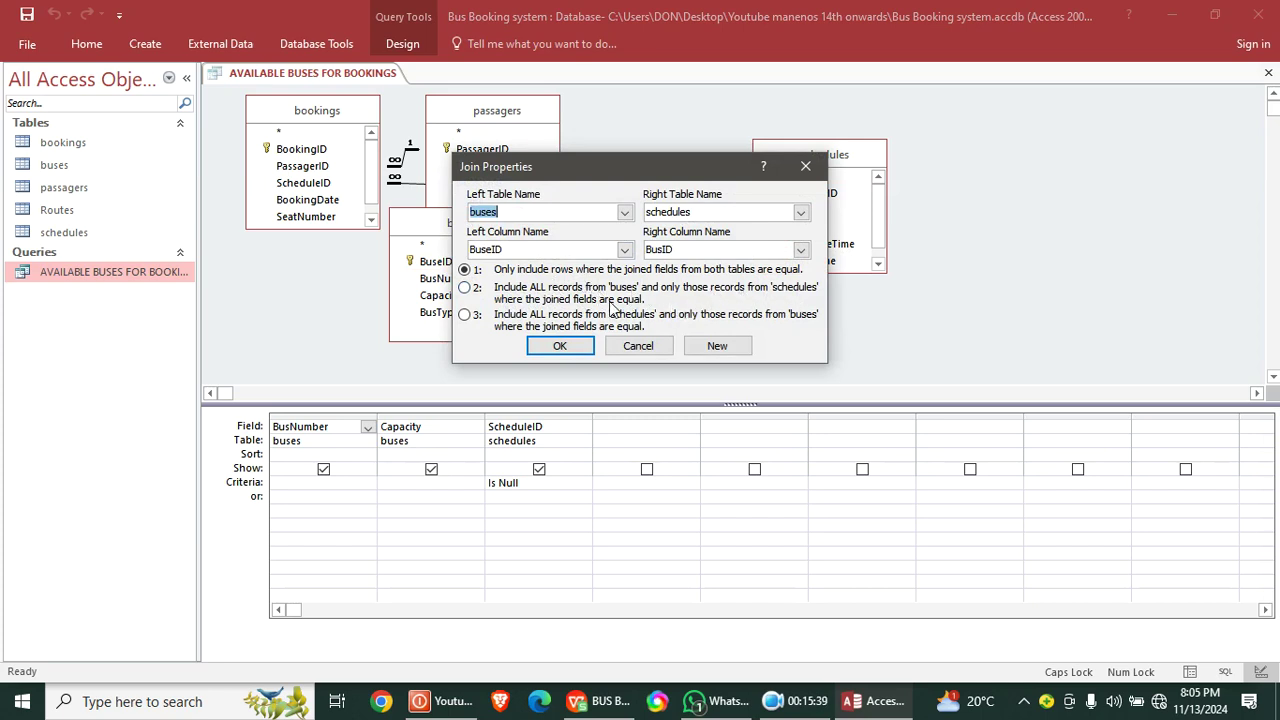
{"action": "left_click", "coordinate": [468, 290]}
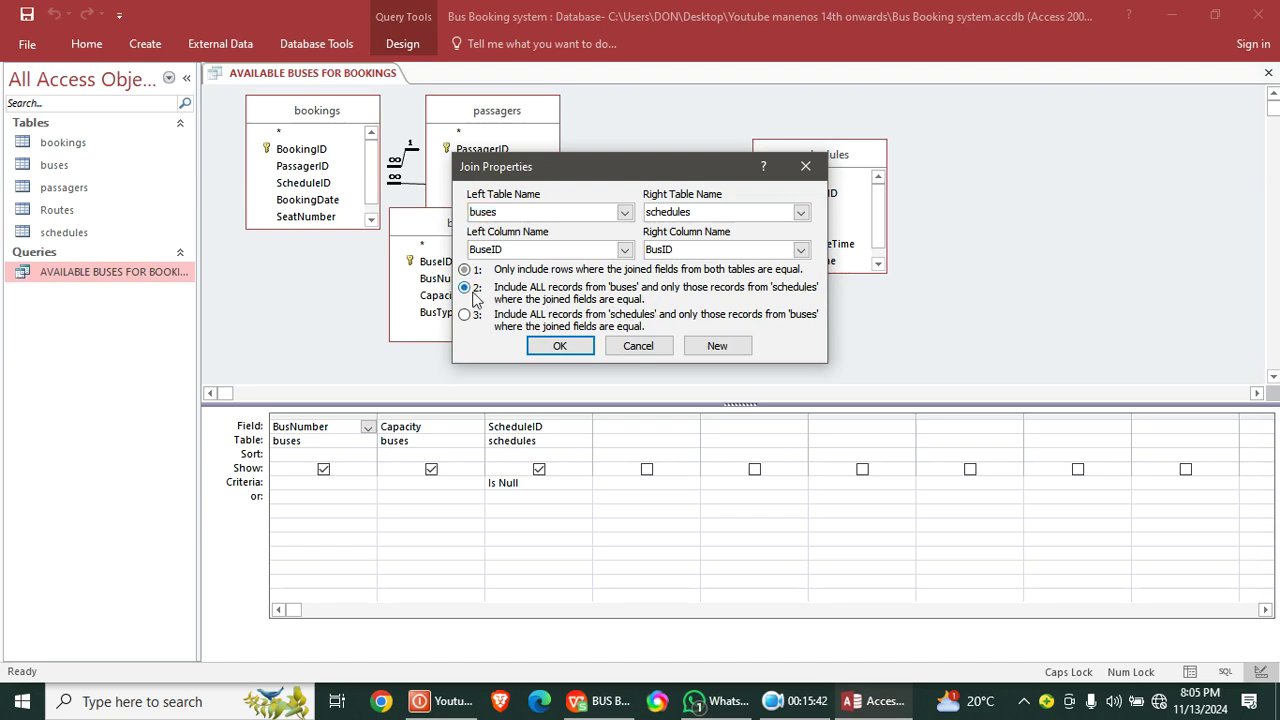
{"action": "left_click", "coordinate": [559, 345]}
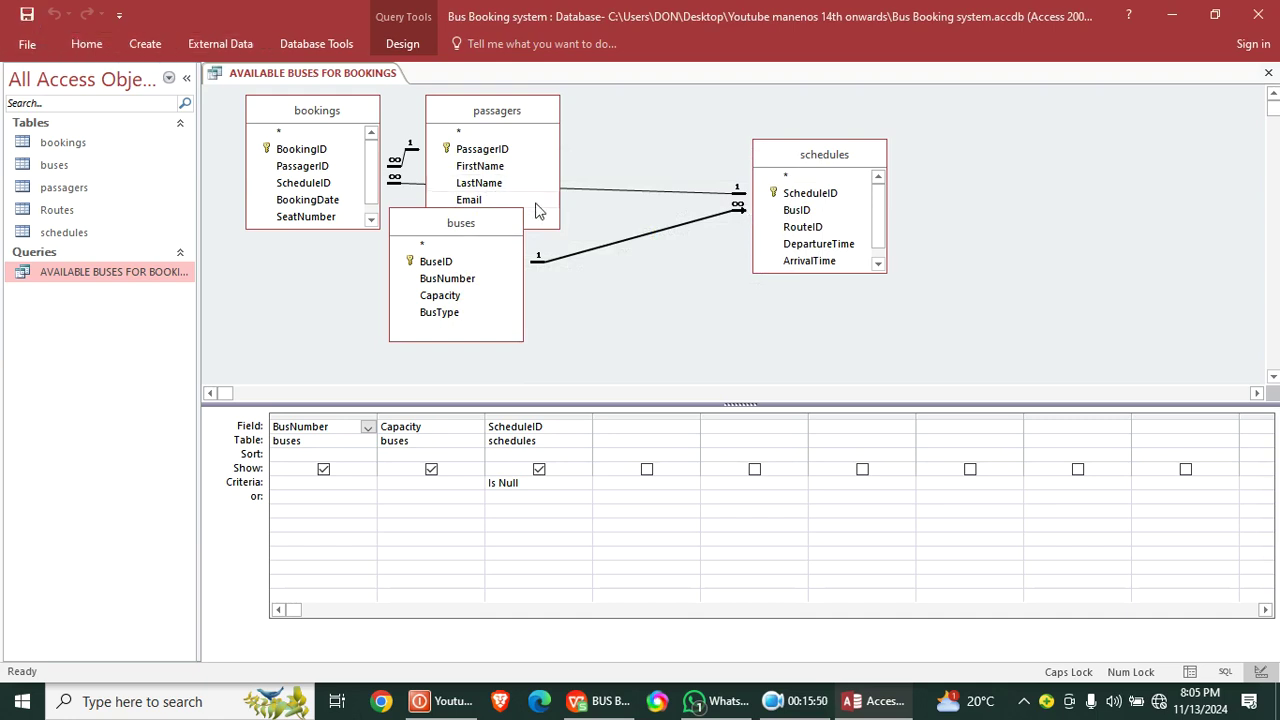
{"action": "left_click", "coordinate": [1268, 73]}
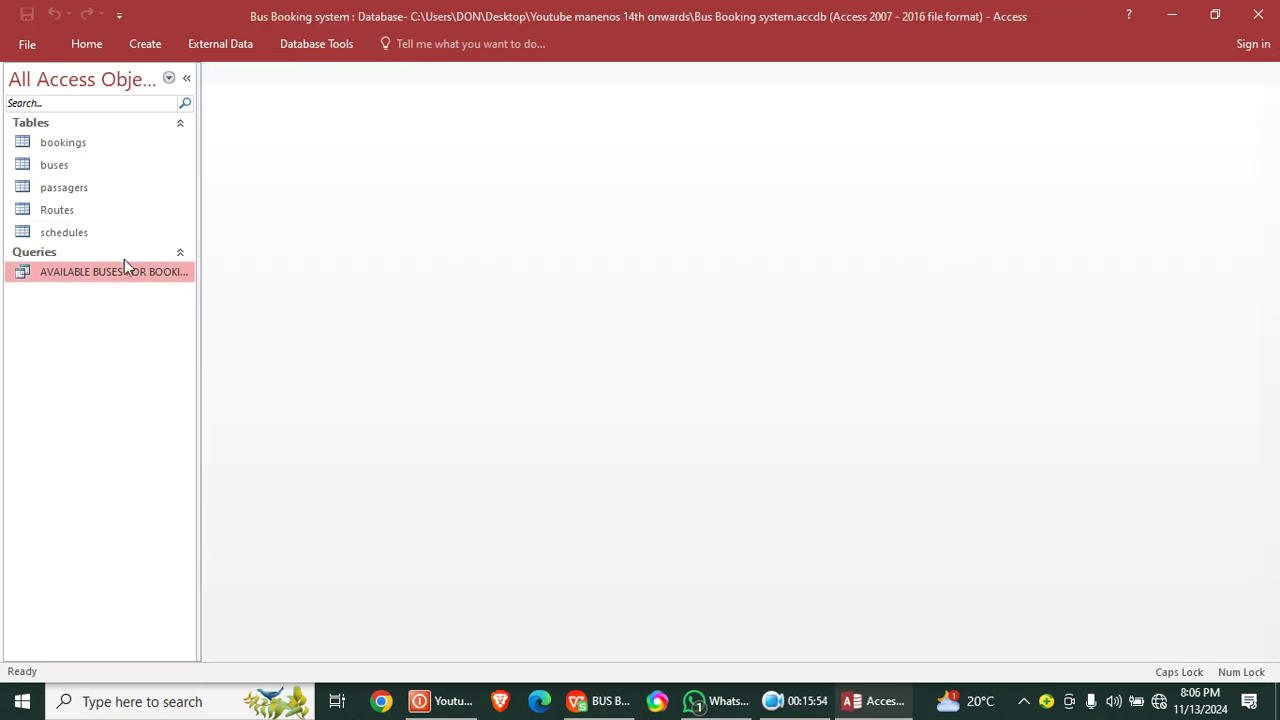
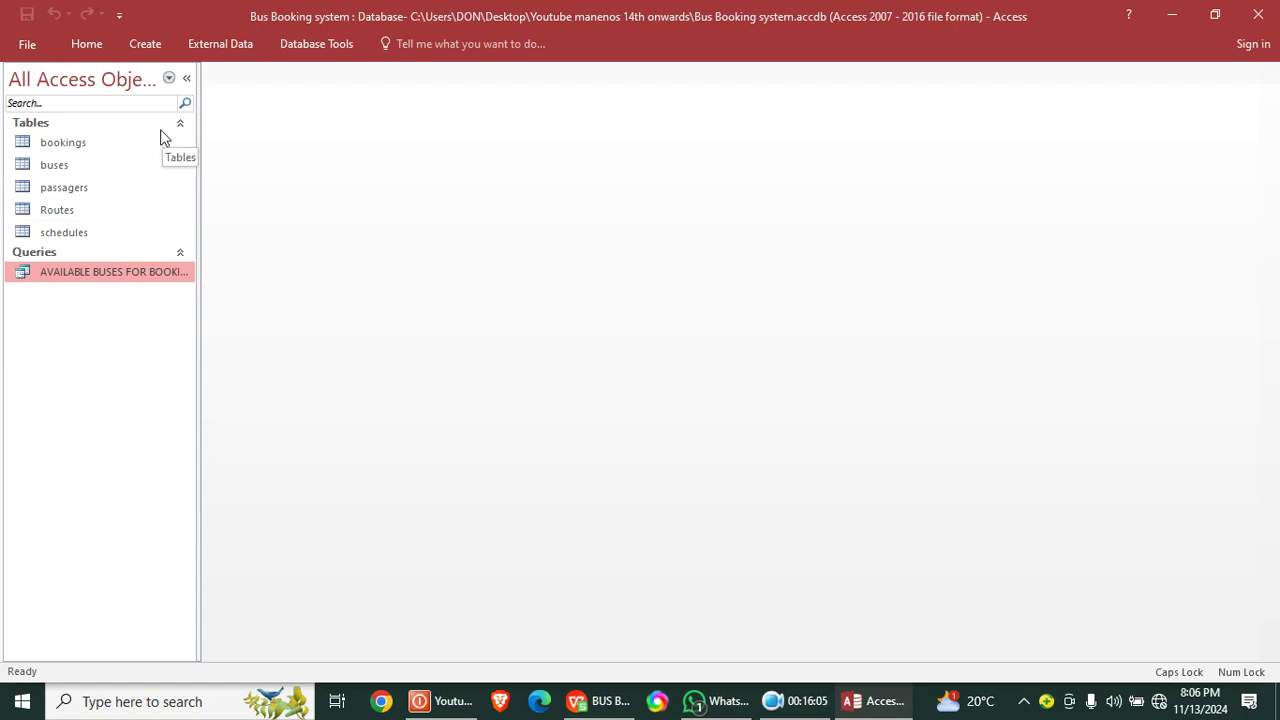
- Create a new query design with the passagers and bookings tables, and move the bookings table away from passagers
{"action": "left_click", "coordinate": [160, 48]}
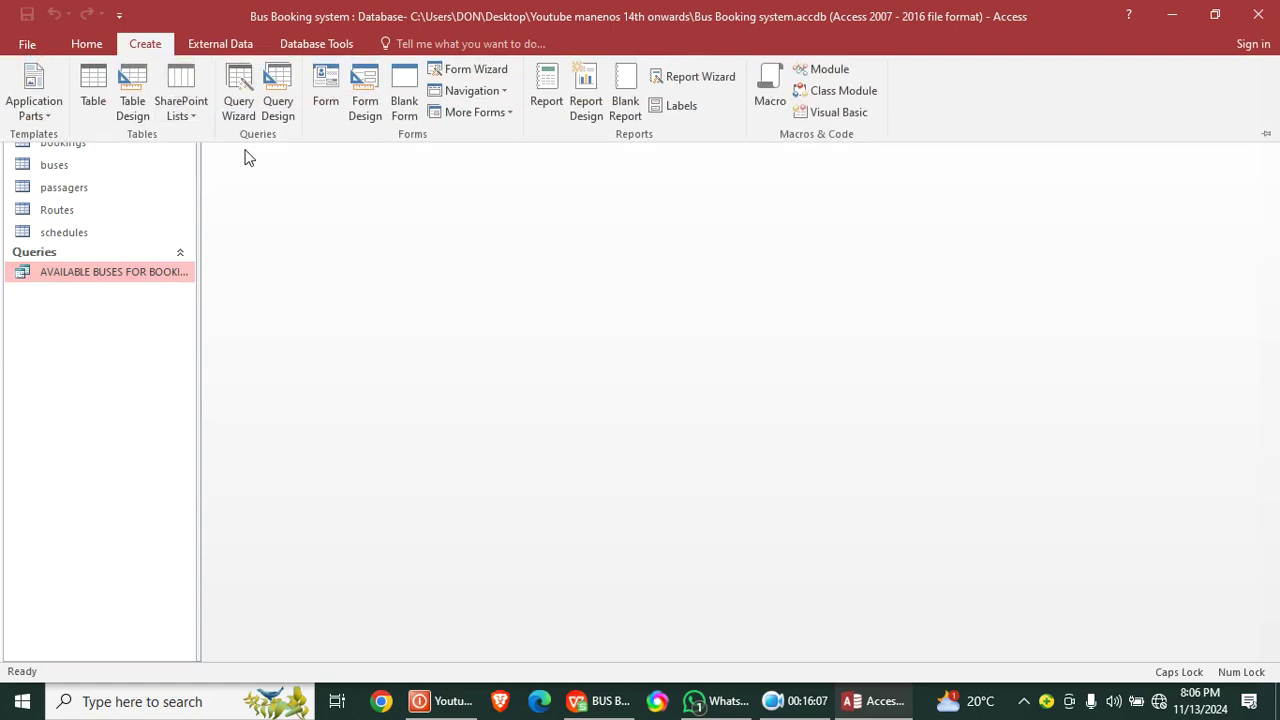
{"action": "left_click", "coordinate": [278, 95]}
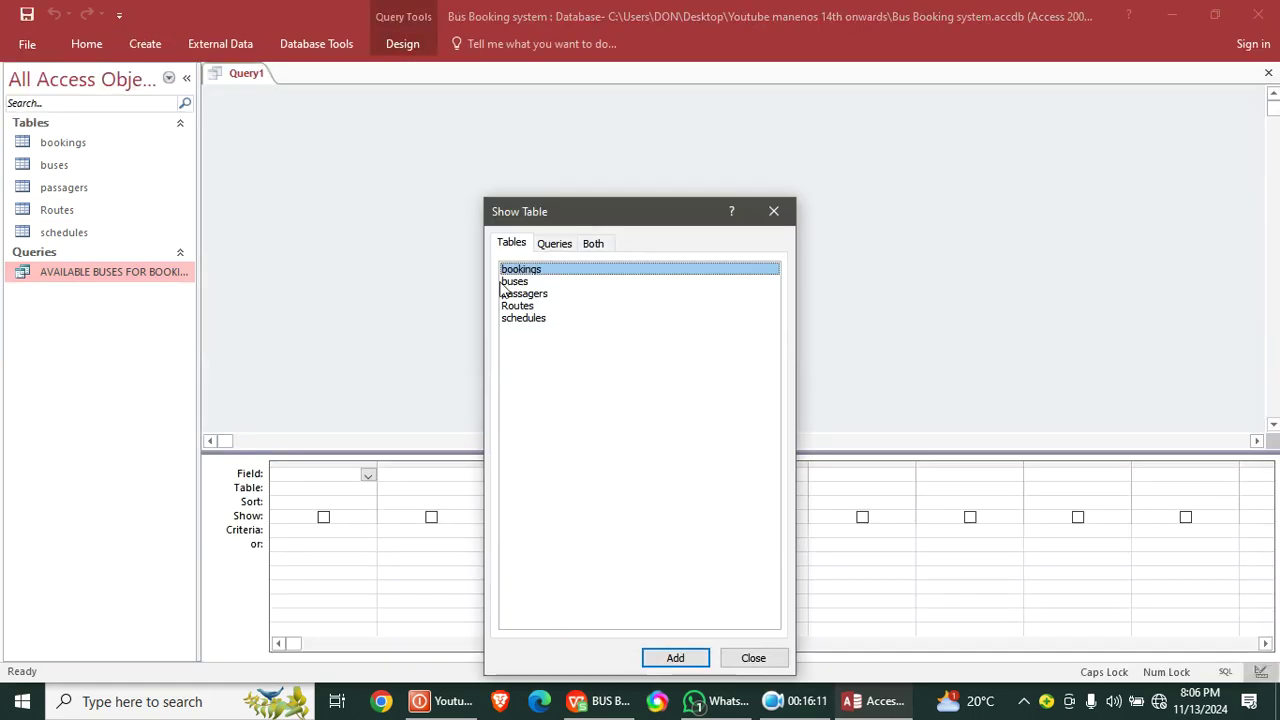
{"action": "double_click", "coordinate": [538, 294]}
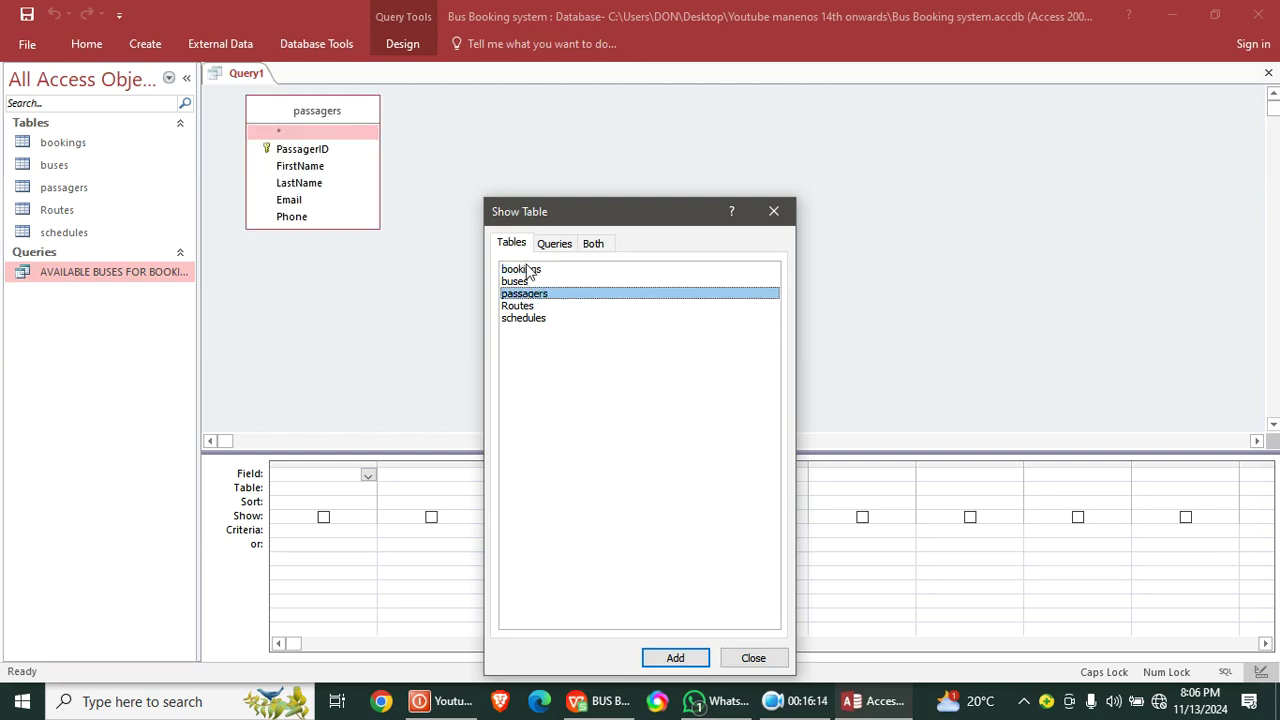
{"action": "double_click", "coordinate": [521, 269]}
{"action": "left_click", "coordinate": [773, 212]}
{"action": "left_click_drag", "start_coordinate": [496, 112], "coordinate": [796, 200]}
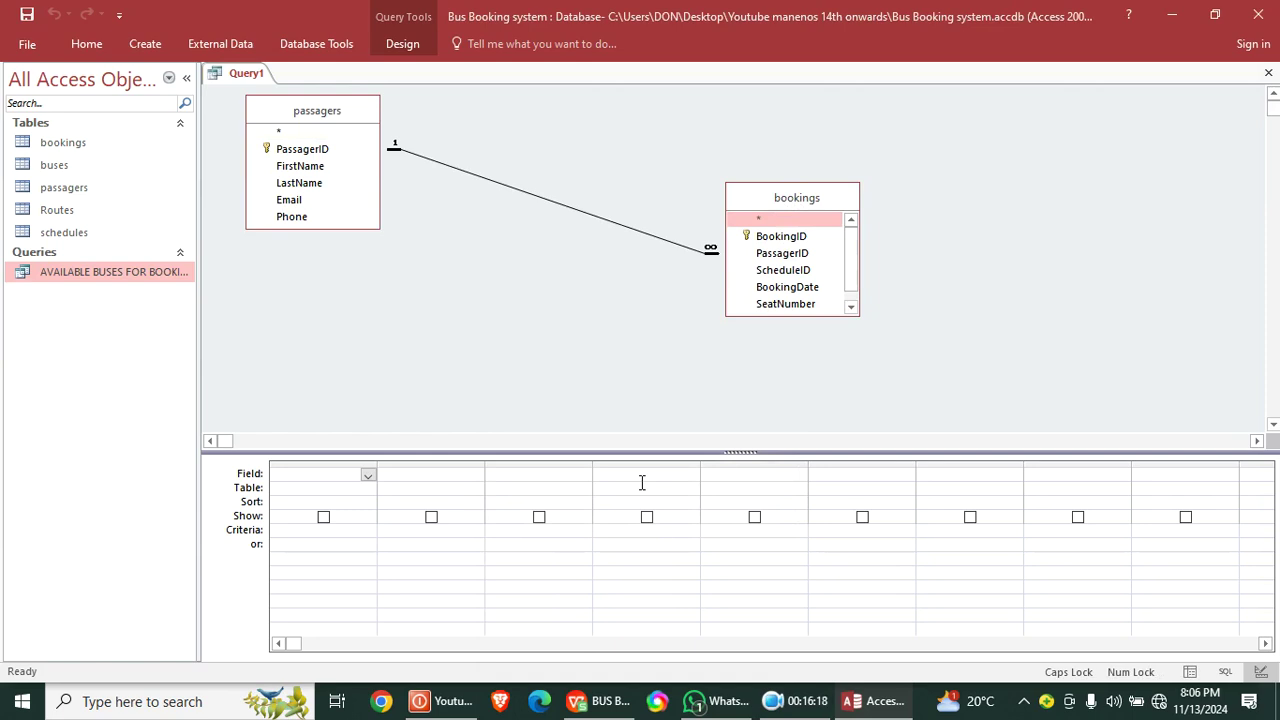
- Add FirstName and LastName from passagers, and SeatNumber and BookingDate from bookings, enlarging the bookings field list to show all fields
{"action": "double_click", "coordinate": [302, 167]}
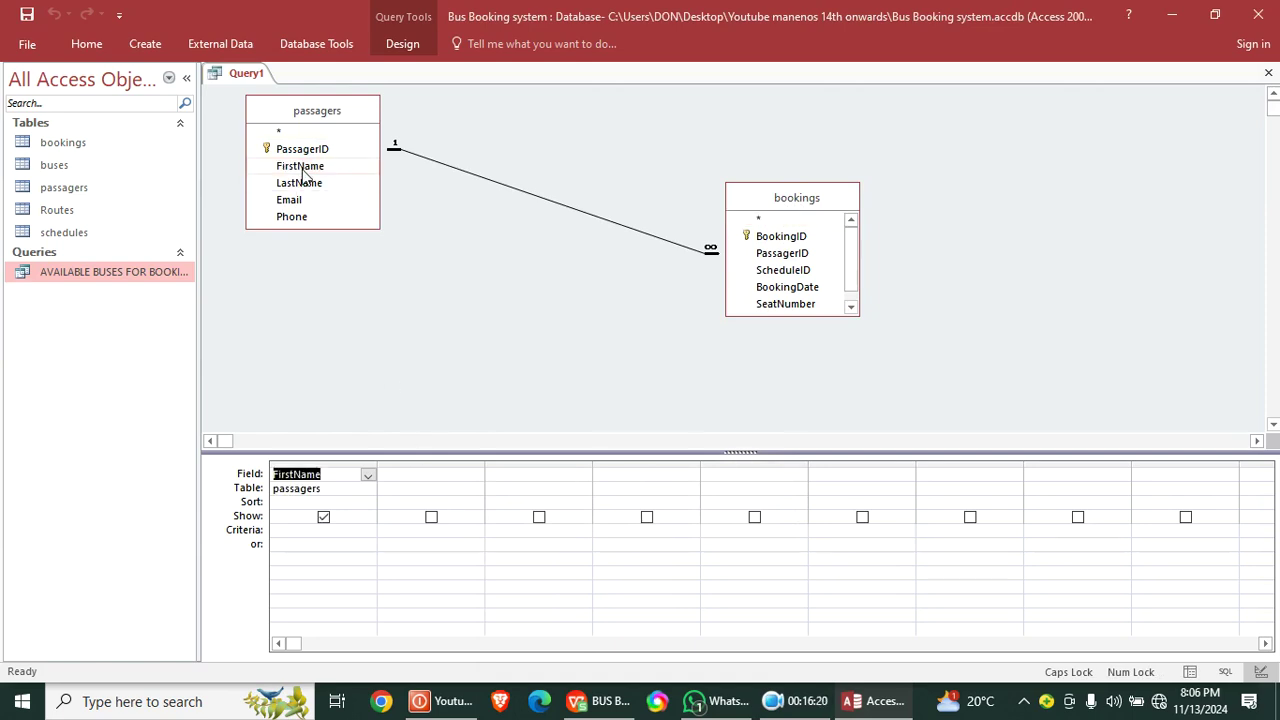
{"action": "double_click", "coordinate": [299, 183]}
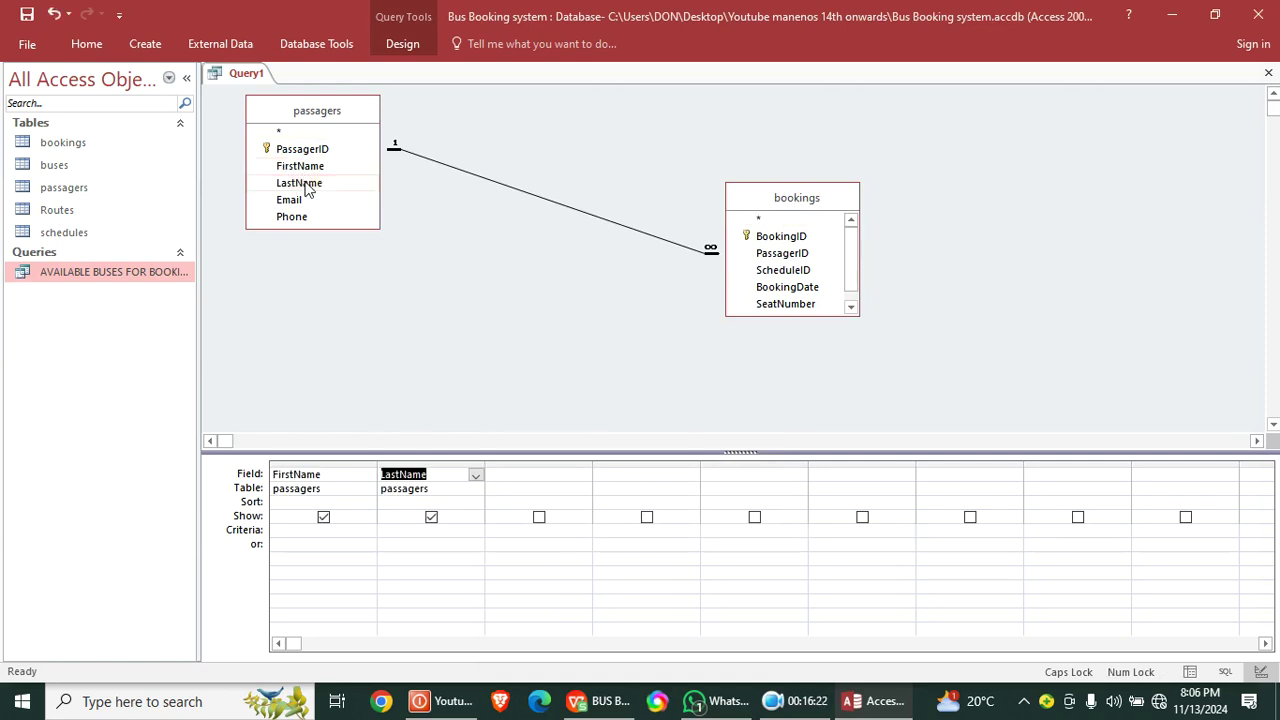
{"action": "left_click_drag", "start_coordinate": [817, 315], "coordinate": [816, 394]}
{"action": "double_click", "coordinate": [790, 304]}
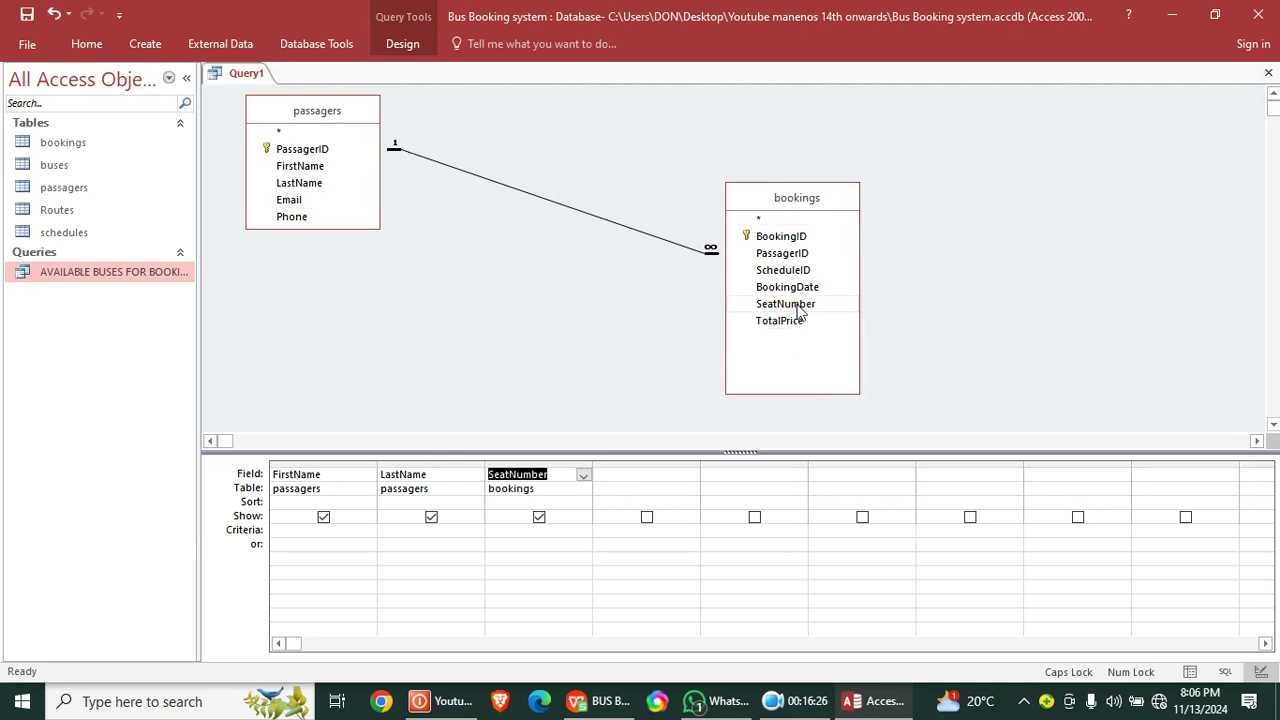
{"action": "double_click", "coordinate": [799, 288]}
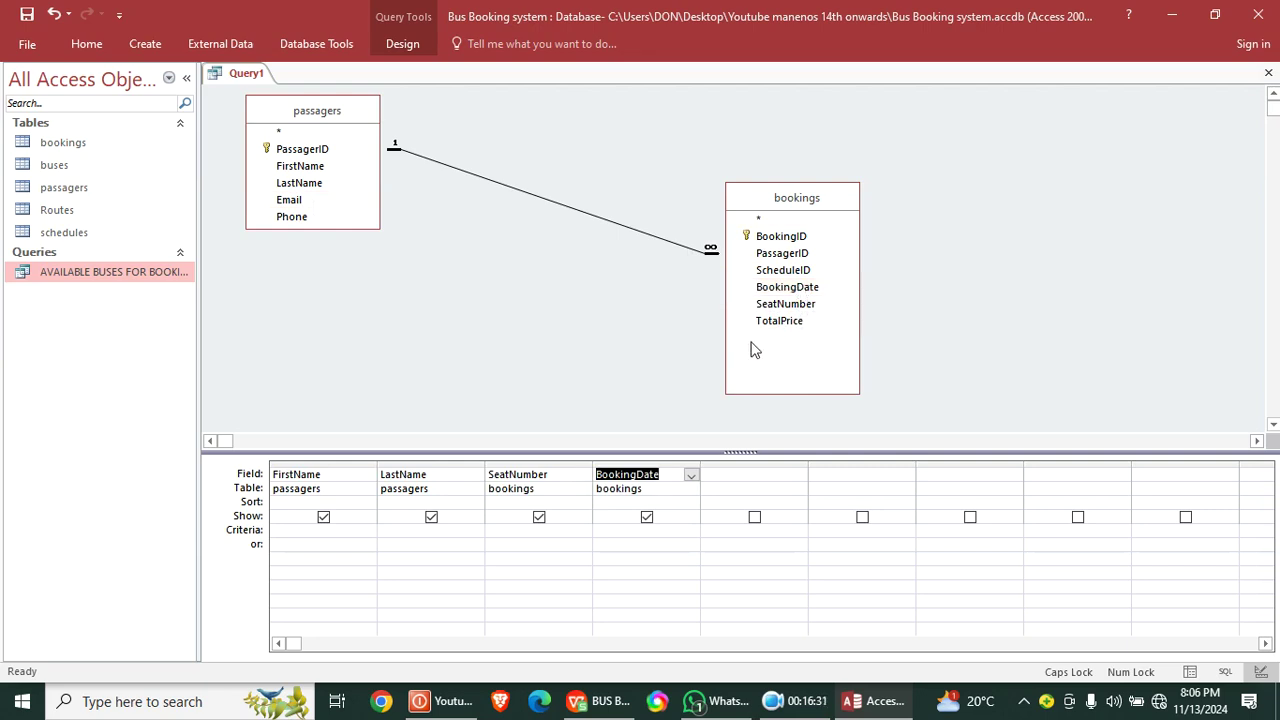
- Add PassagerID from passagers with the criterion [ENTER PASSAGER ID], and widen its column to fit
{"action": "double_click", "coordinate": [313, 150]}
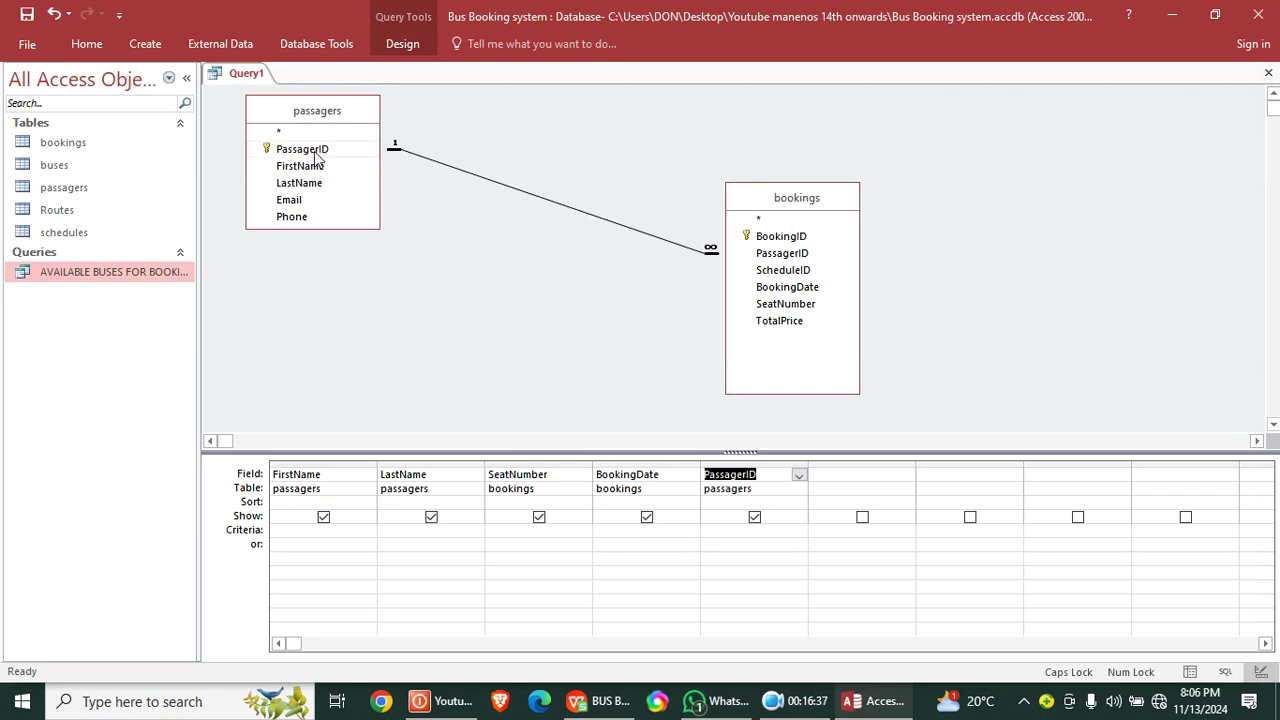
{"action": "left_click", "coordinate": [727, 529]}
{"action": "left_click", "coordinate": [754, 517]}
{"action": "left_click", "coordinate": [724, 531]}
{"action": "type", "text": "[ENTER PA"}
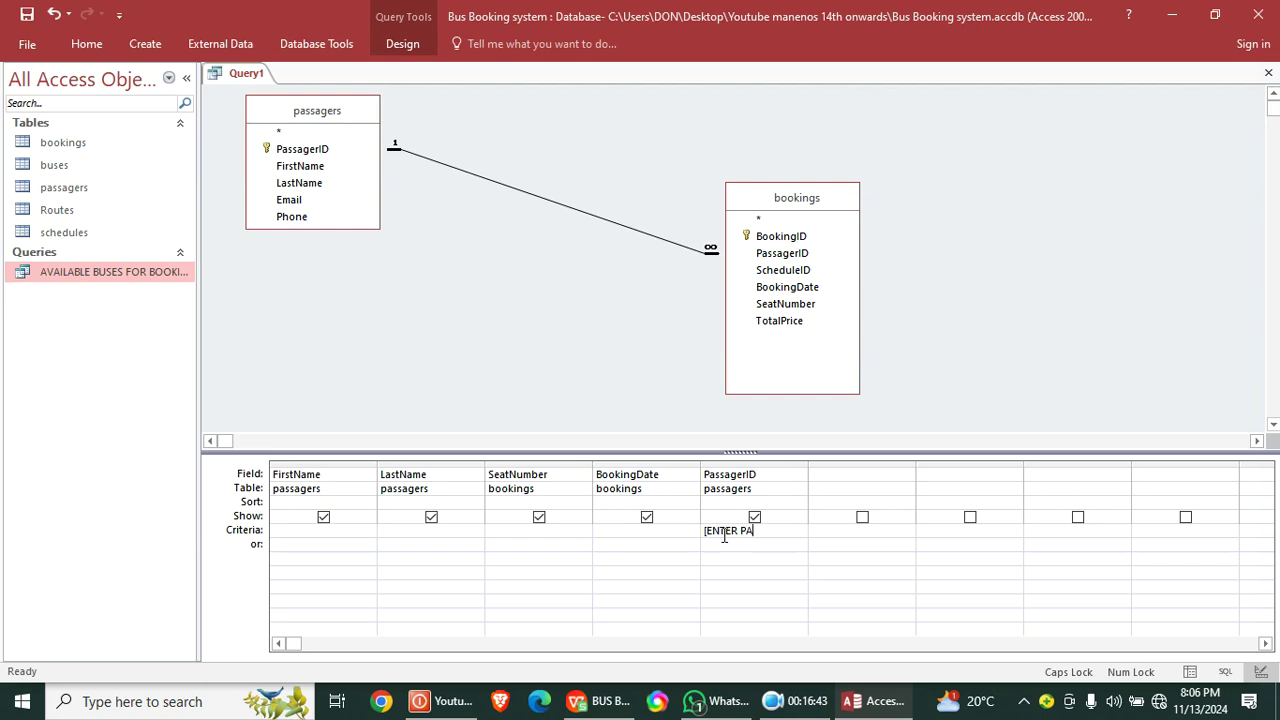
{"action": "type", "text": "SSAGER ID"}
{"action": "left_click_drag", "start_coordinate": [808, 466], "coordinate": [860, 485]}
- Save the query as BOOKINGS FOR A PASSAGER
{"action": "left_click", "coordinate": [27, 14]}
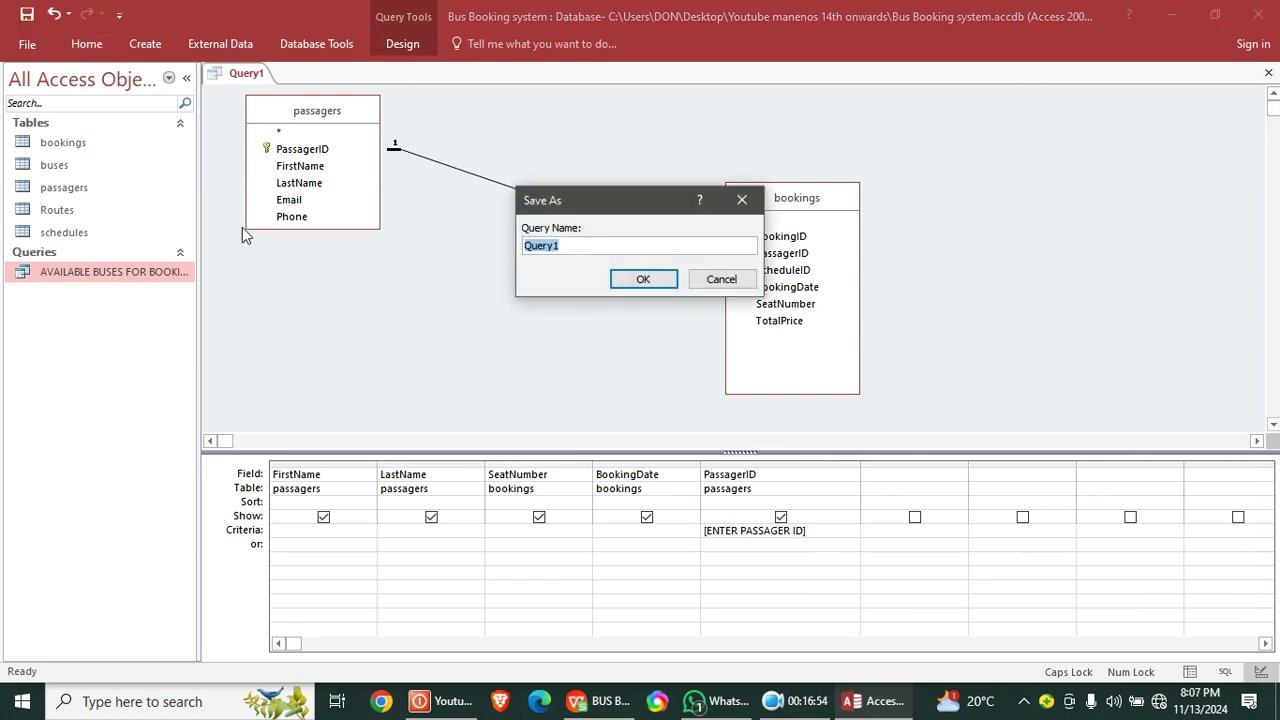
{"action": "type", "text": "BOOKINGS FOR A PASSAGER"}
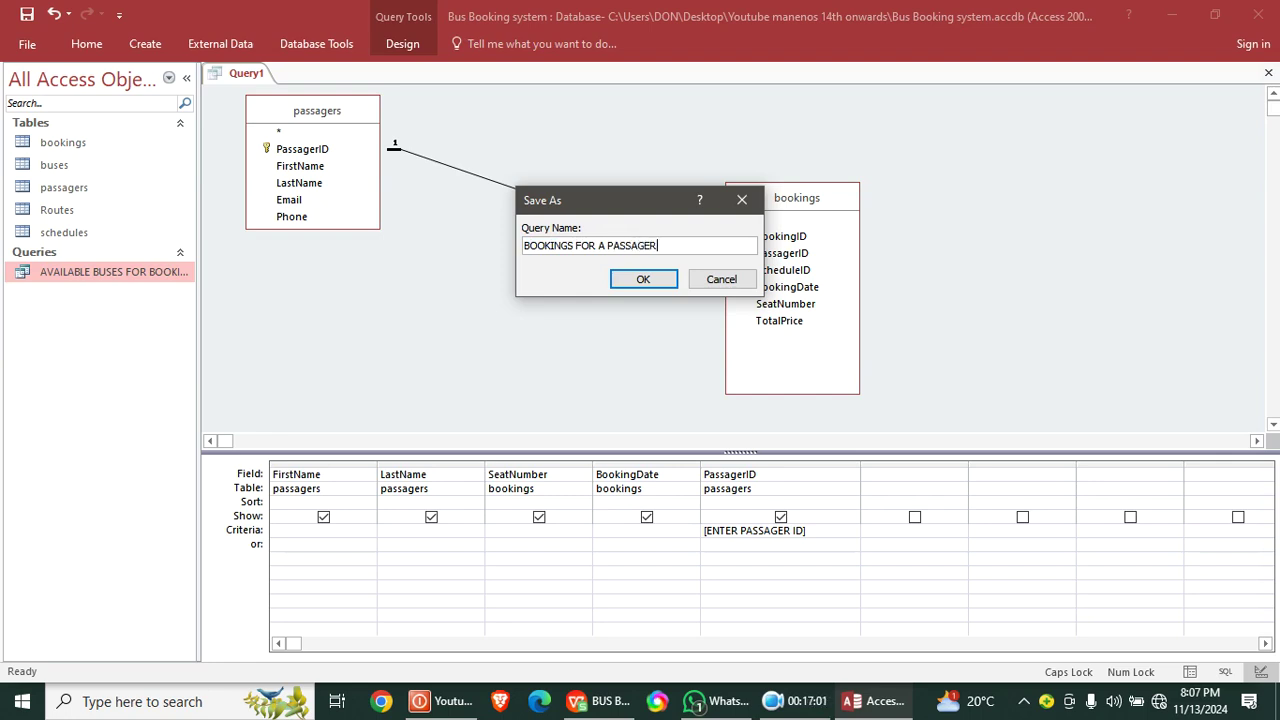
{"action": "key", "text": "Return"}
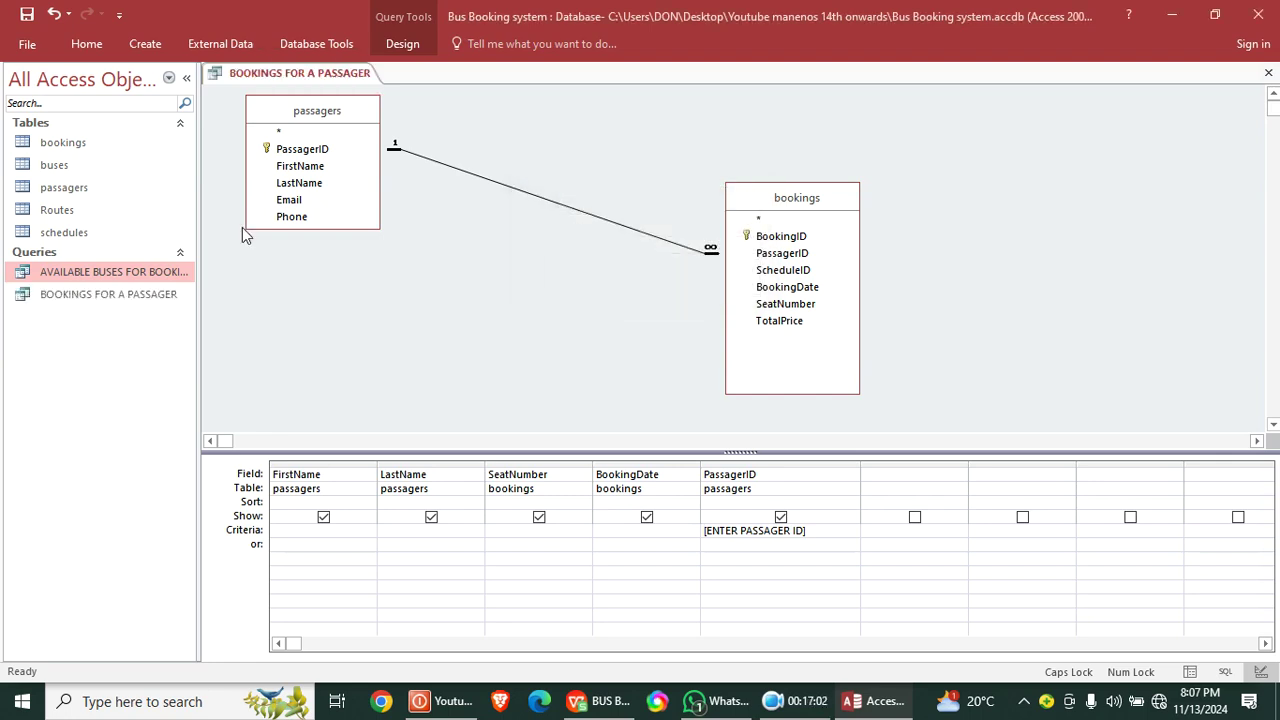
- Run the BOOKINGS FOR A PASSAGER query for passager ID 4
{"action": "left_click", "coordinate": [127, 300]}
{"action": "double_click", "coordinate": [127, 300]}
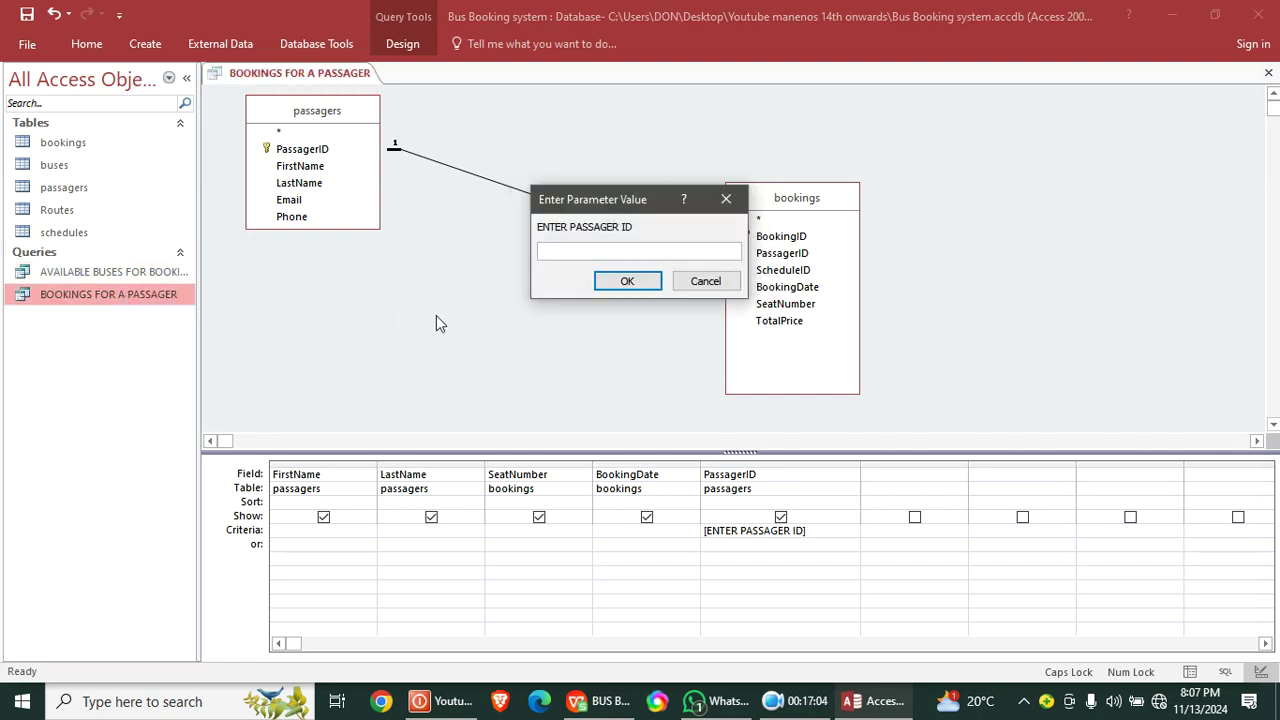
{"action": "type", "text": "4"}
{"action": "key", "text": "Return"}
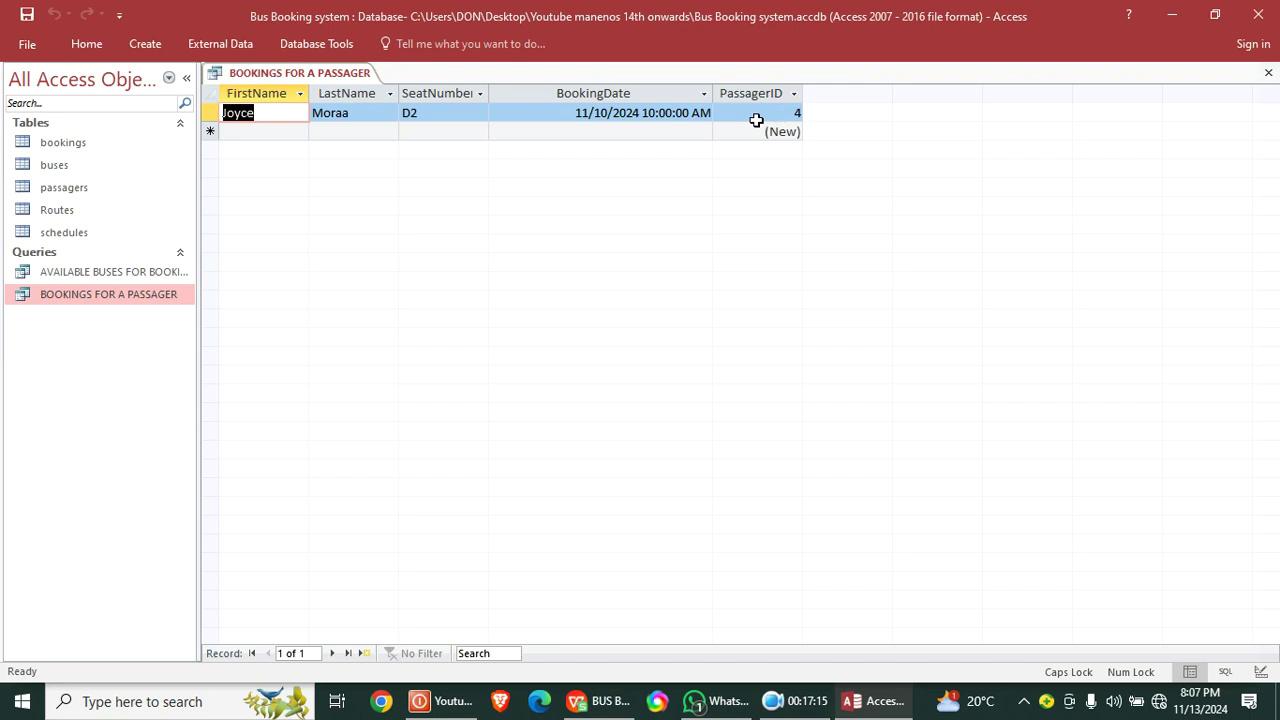
- Return the query to its design, add TotalPrice from bookings after PassagerID, and save the change
{"action": "right_click", "coordinate": [295, 74]}
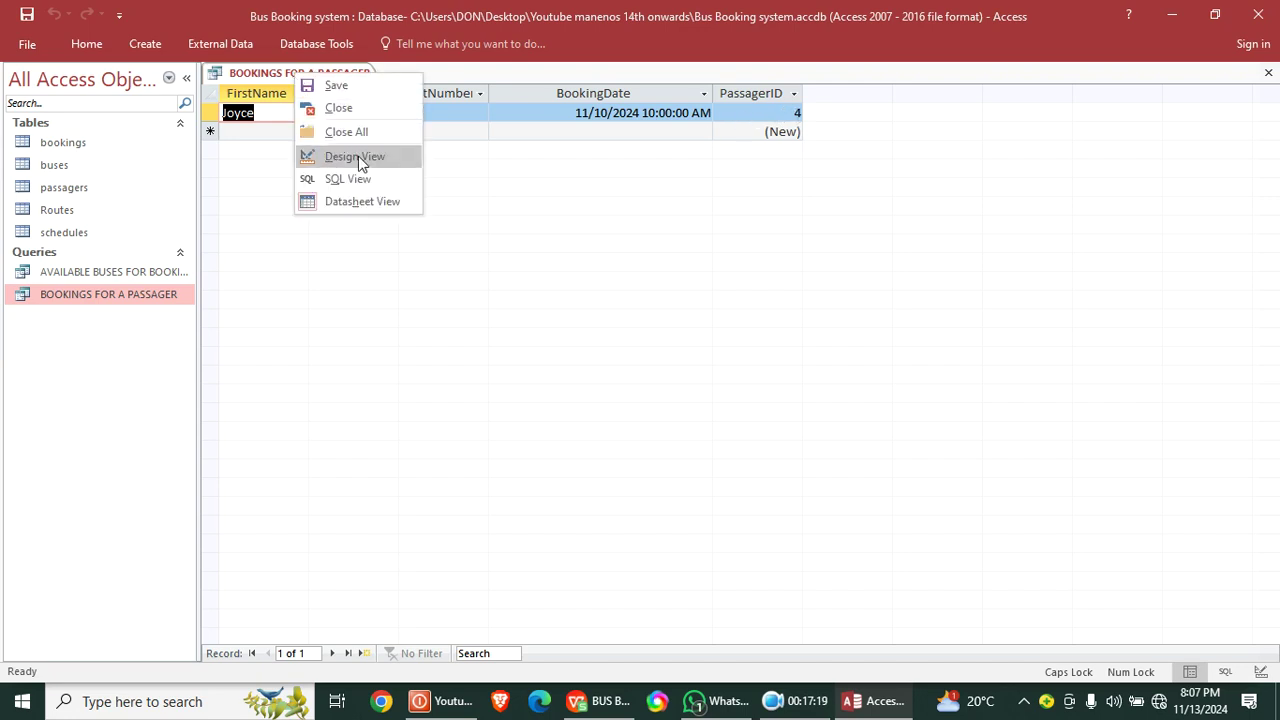
{"action": "left_click", "coordinate": [355, 157]}
{"action": "left_click", "coordinate": [894, 474]}
{"action": "left_click_drag", "start_coordinate": [789, 326], "coordinate": [930, 478]}
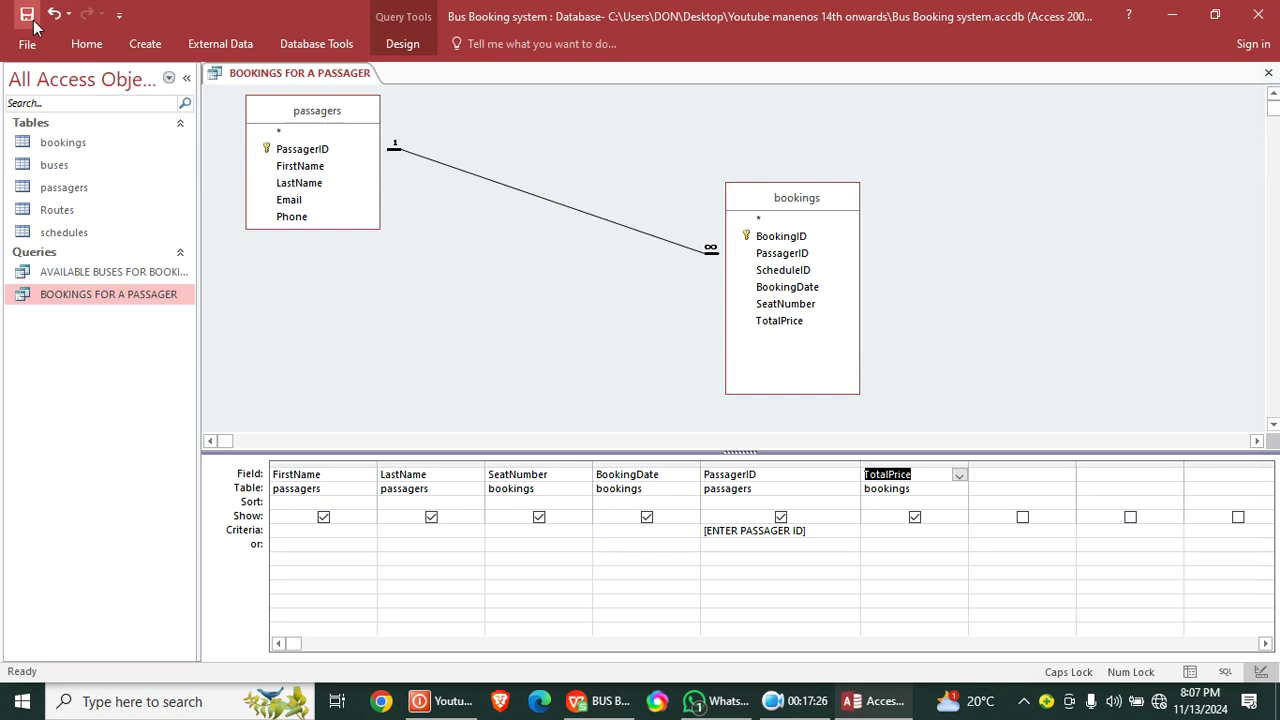
- Run the BOOKINGS FOR A PASSAGER query for passager ID 2, review the booking record, and close the query
{"action": "double_click", "coordinate": [85, 295]}
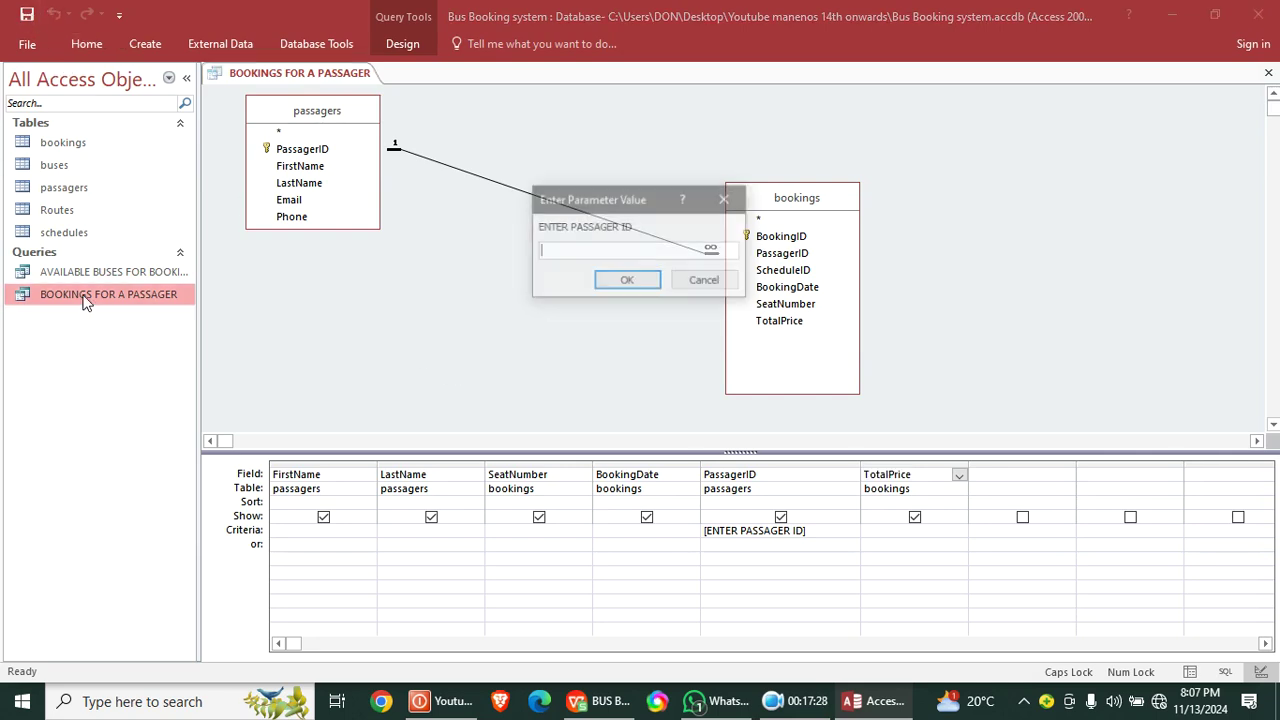
{"action": "type", "text": "2"}
{"action": "key", "text": "Return"}
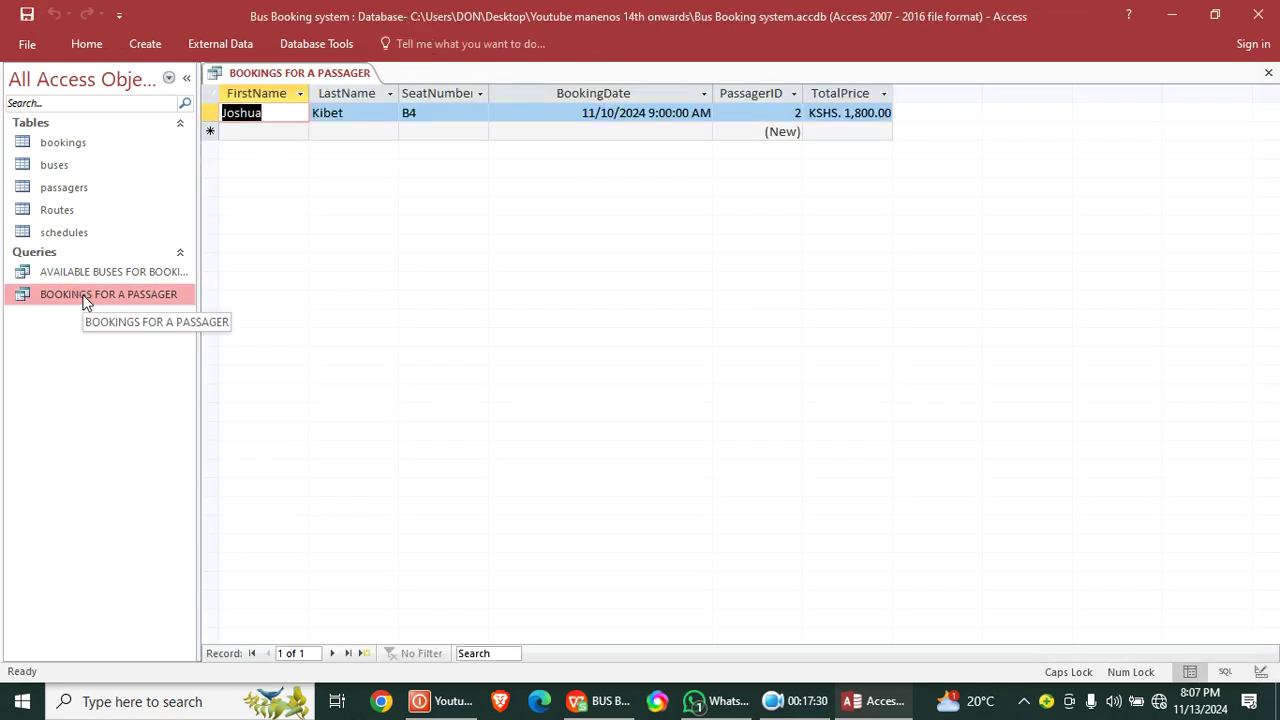
{"action": "left_click", "coordinate": [208, 113]}
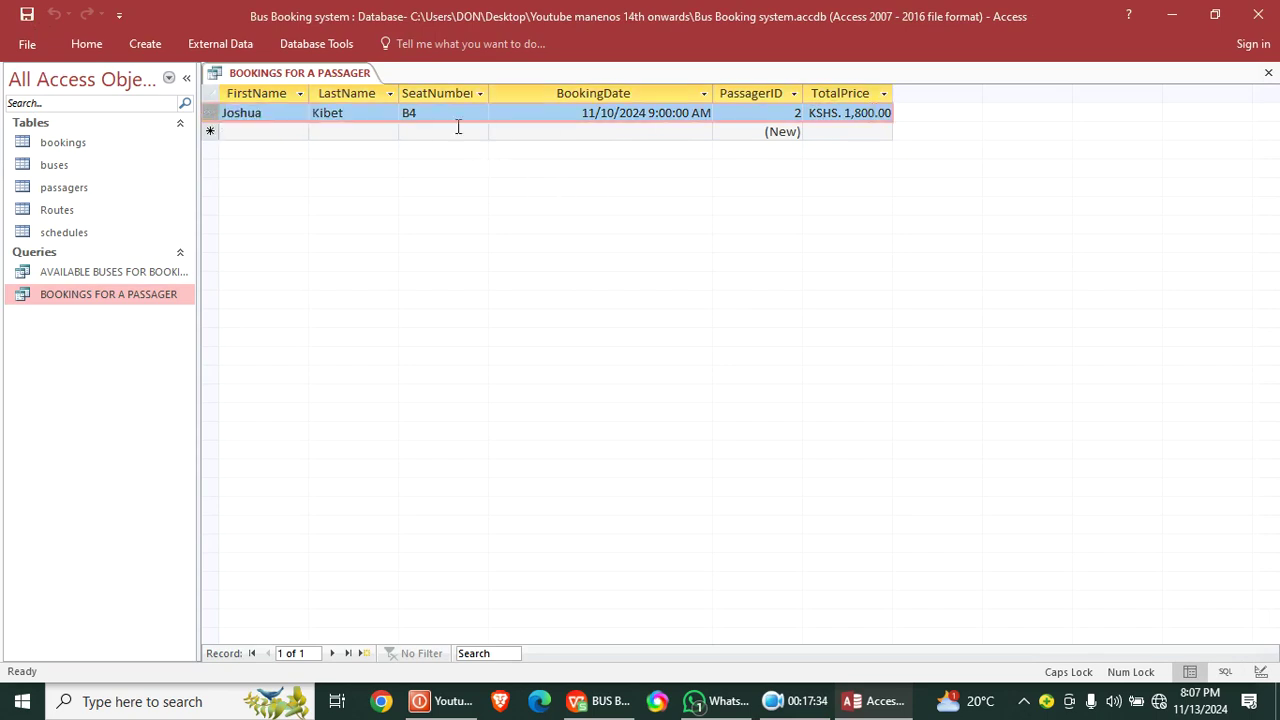
{"action": "left_click", "coordinate": [1267, 76]}
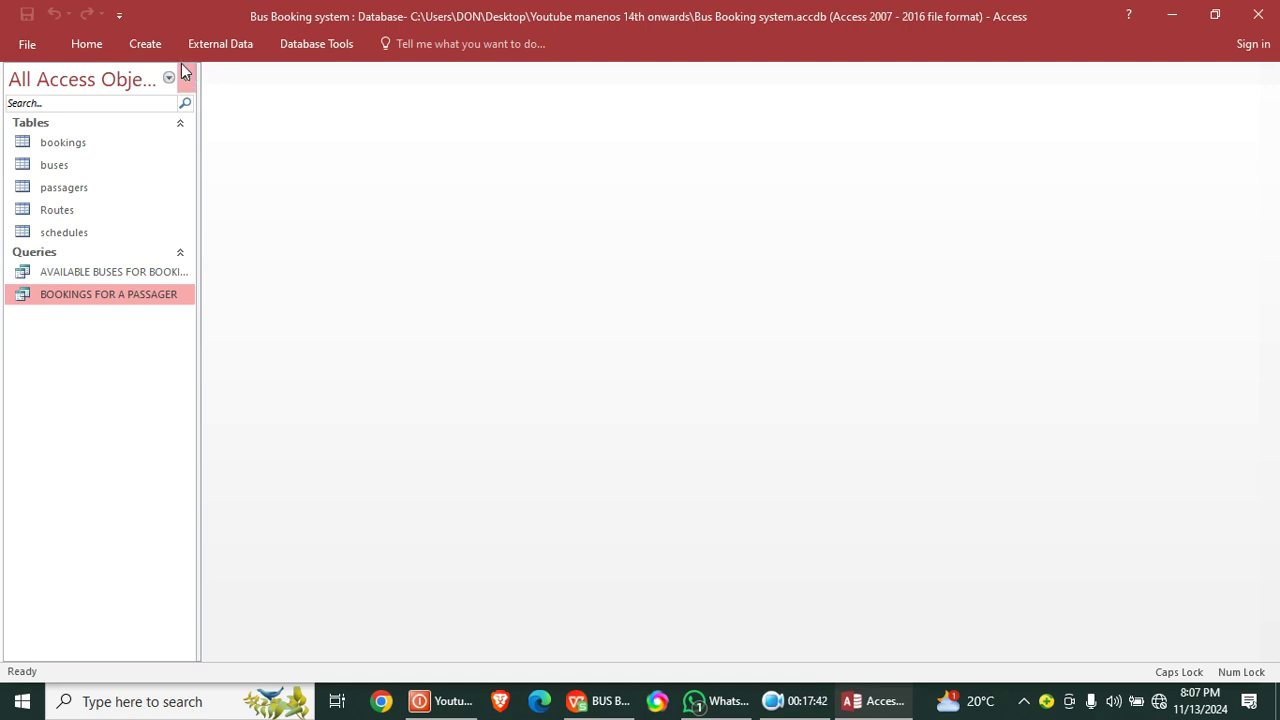
- Create another query design containing the schedules, buses and Routes tables
{"action": "left_click", "coordinate": [145, 44]}
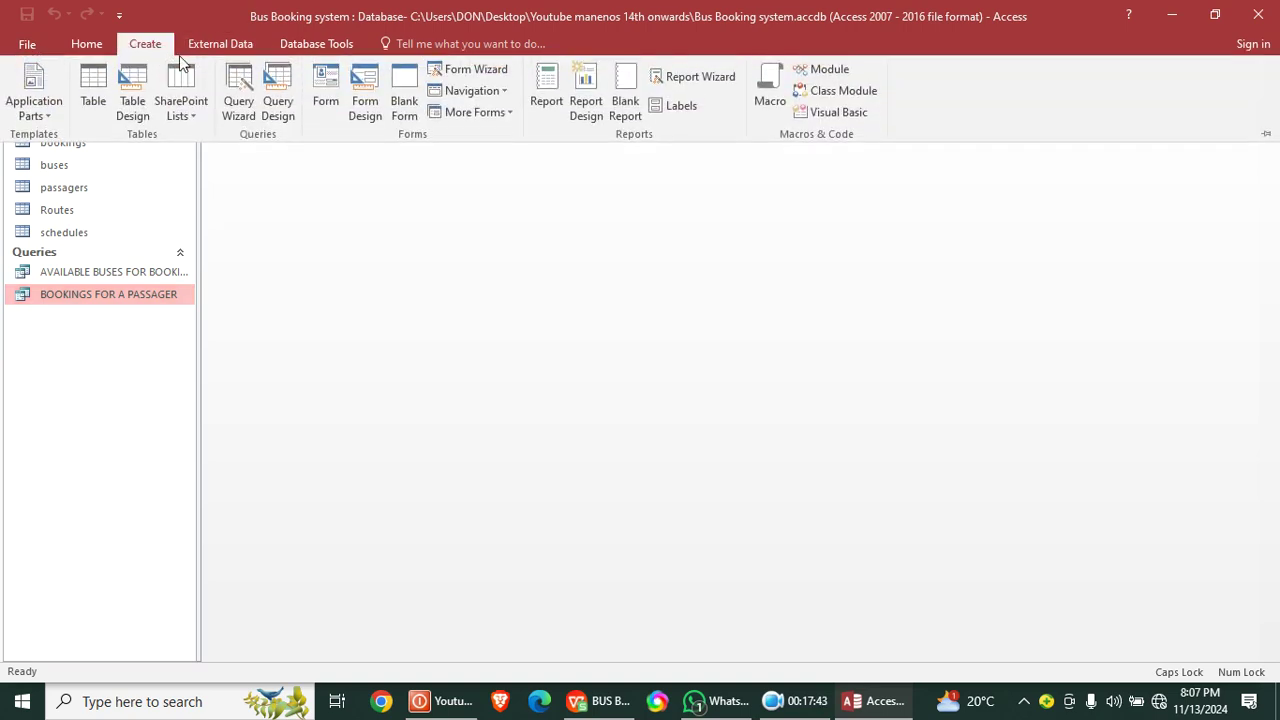
{"action": "left_click", "coordinate": [287, 118]}
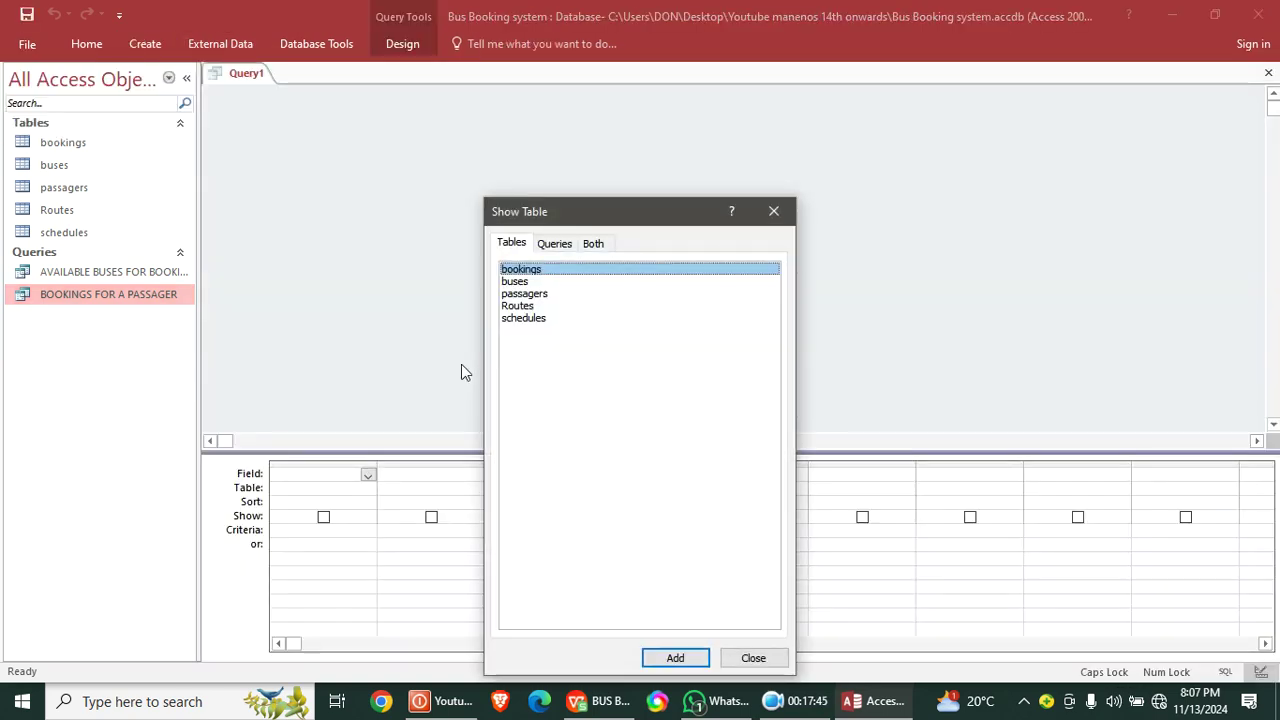
{"action": "double_click", "coordinate": [527, 320]}
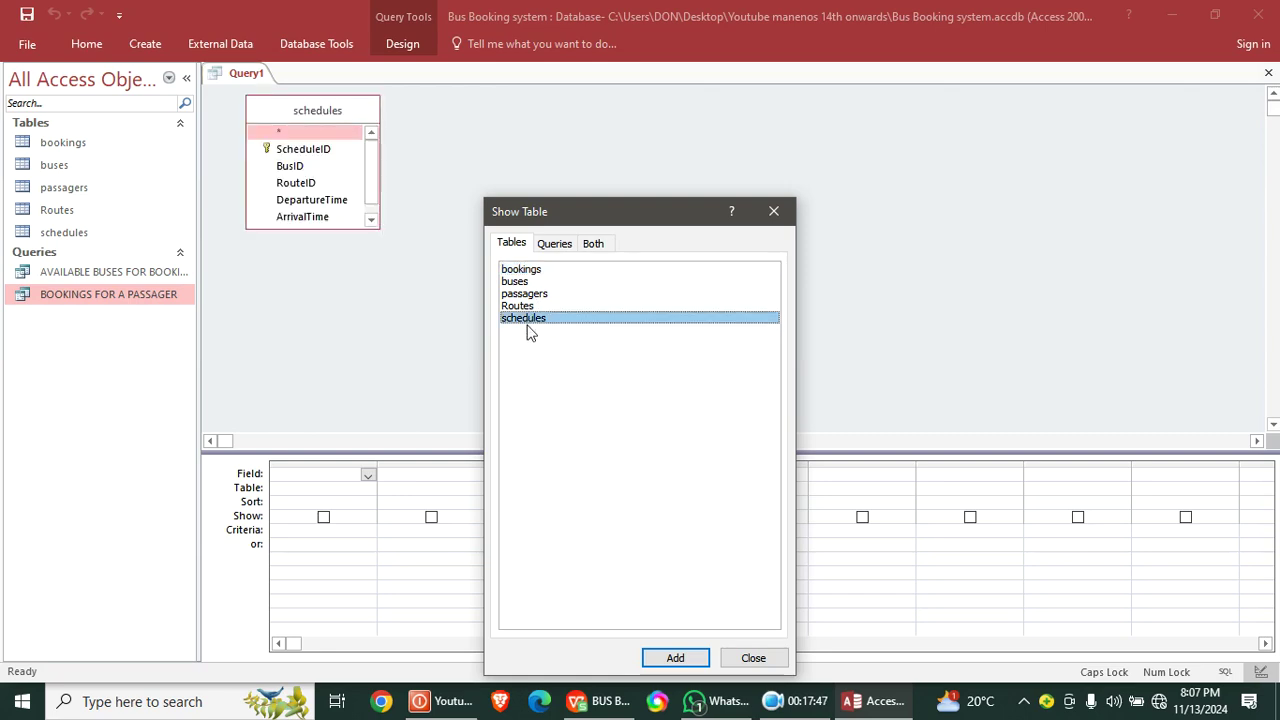
{"action": "double_click", "coordinate": [527, 285]}
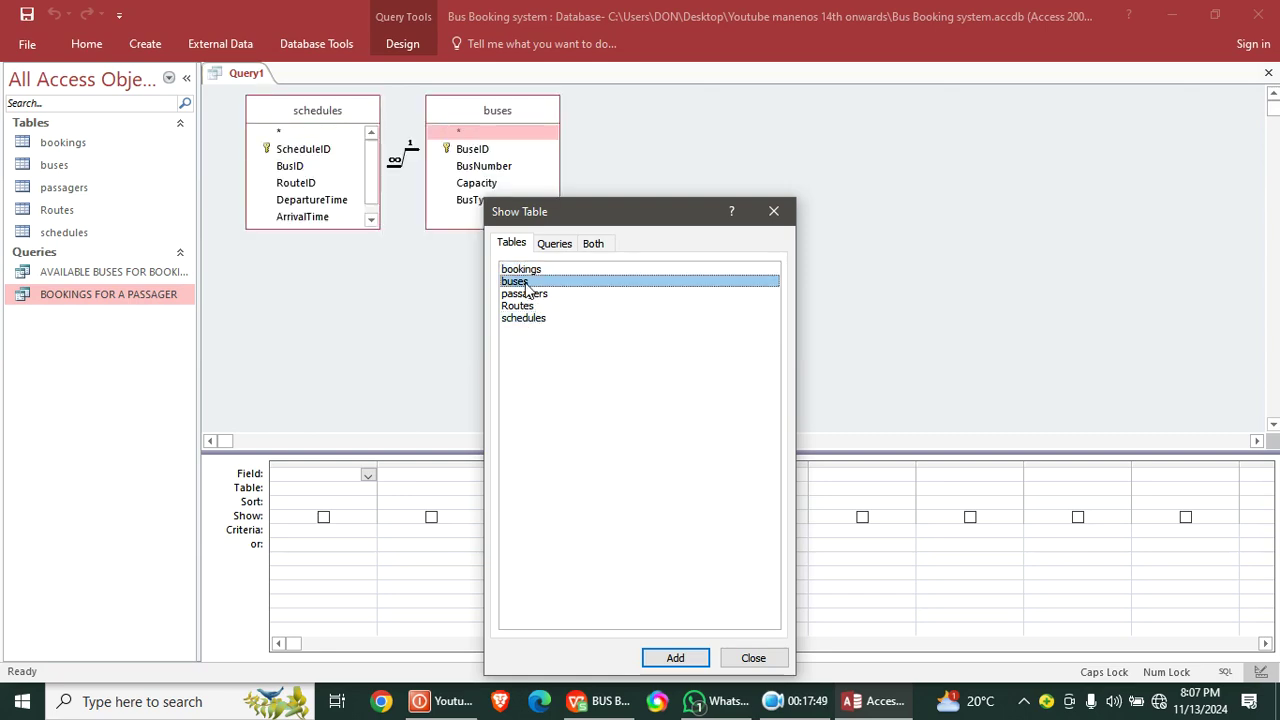
{"action": "double_click", "coordinate": [520, 306]}
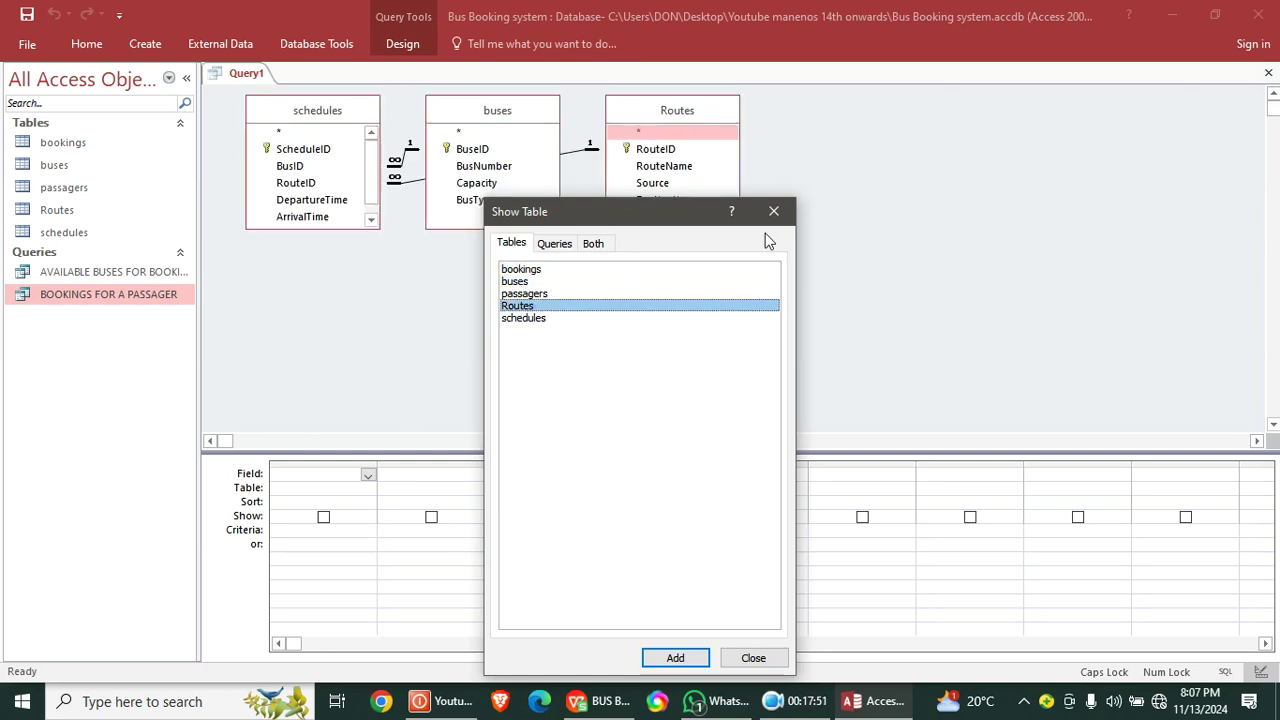
- Finish adding tables and enlarge the Routes, buses and schedules field lists to show all their fields
{"action": "left_click", "coordinate": [773, 211]}
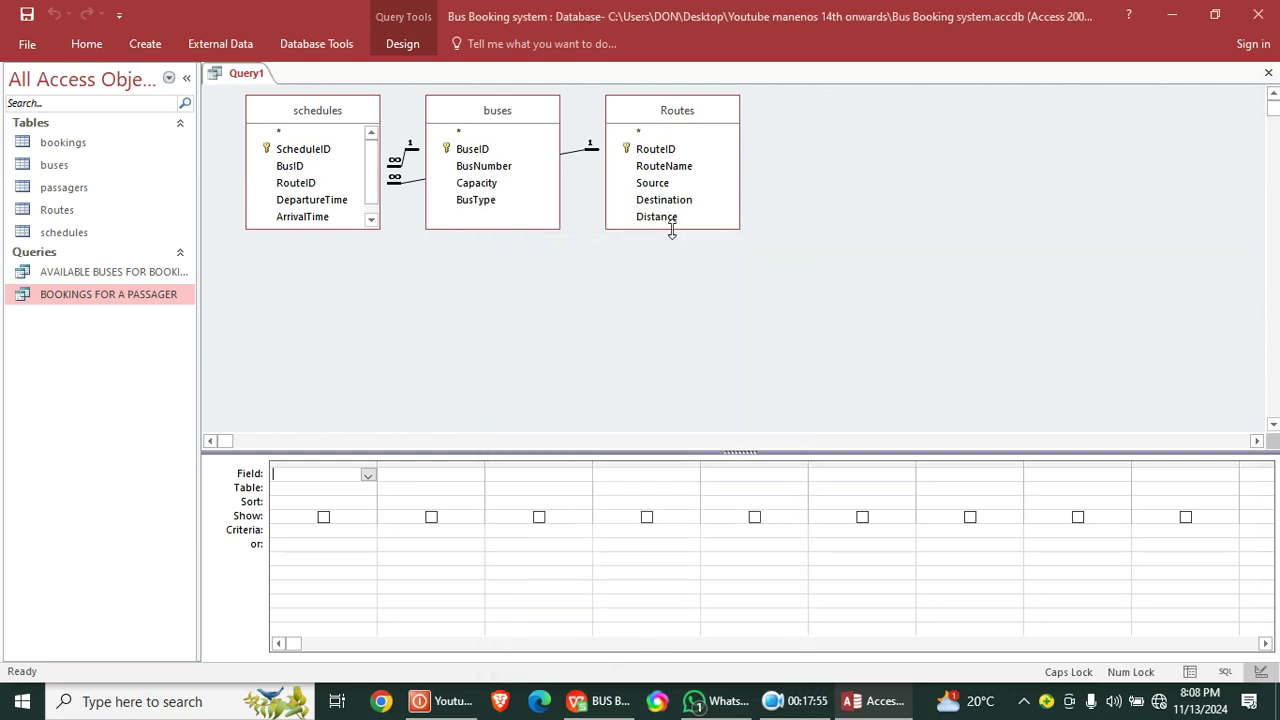
{"action": "left_click_drag", "start_coordinate": [672, 230], "coordinate": [672, 313]}
{"action": "left_click_drag", "start_coordinate": [518, 230], "coordinate": [506, 328]}
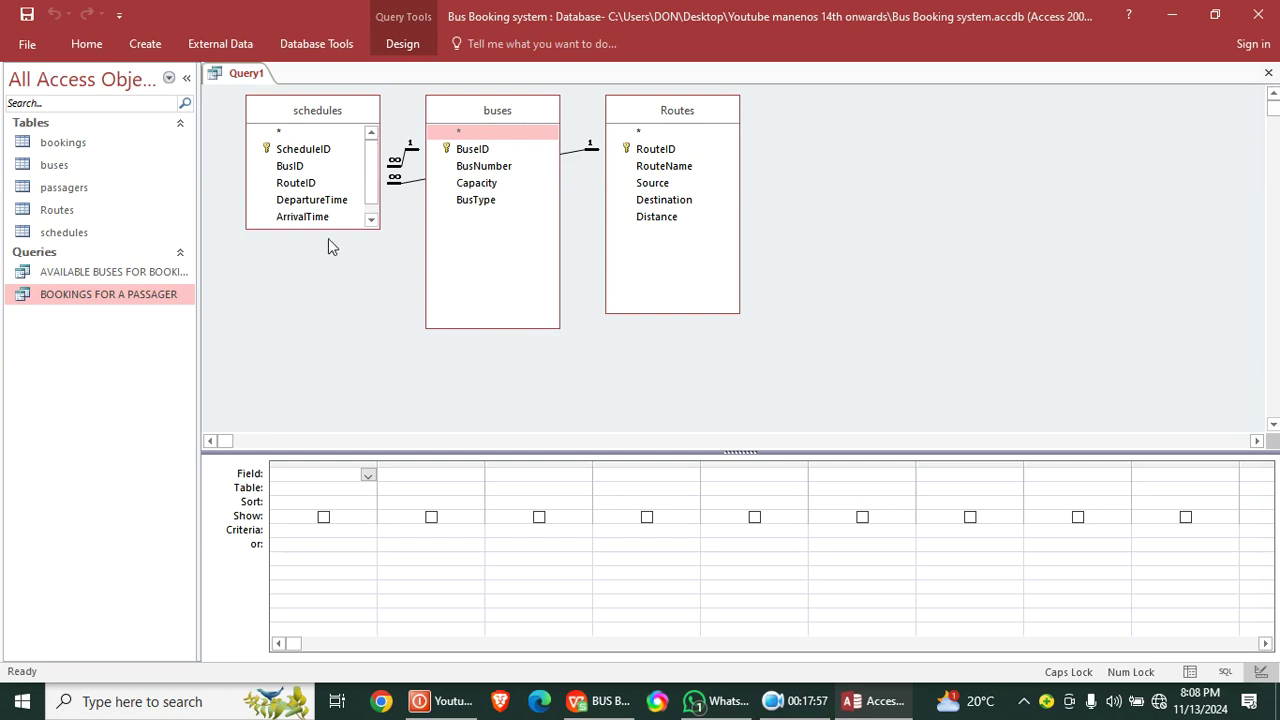
{"action": "left_click_drag", "start_coordinate": [329, 229], "coordinate": [329, 361]}
- Add DepartureTime and ArrivalTime from schedules, BusNumber from buses, and RouteID from Routes with the criterion [ENTER THE ROUTE]
{"action": "double_click", "coordinate": [330, 200]}
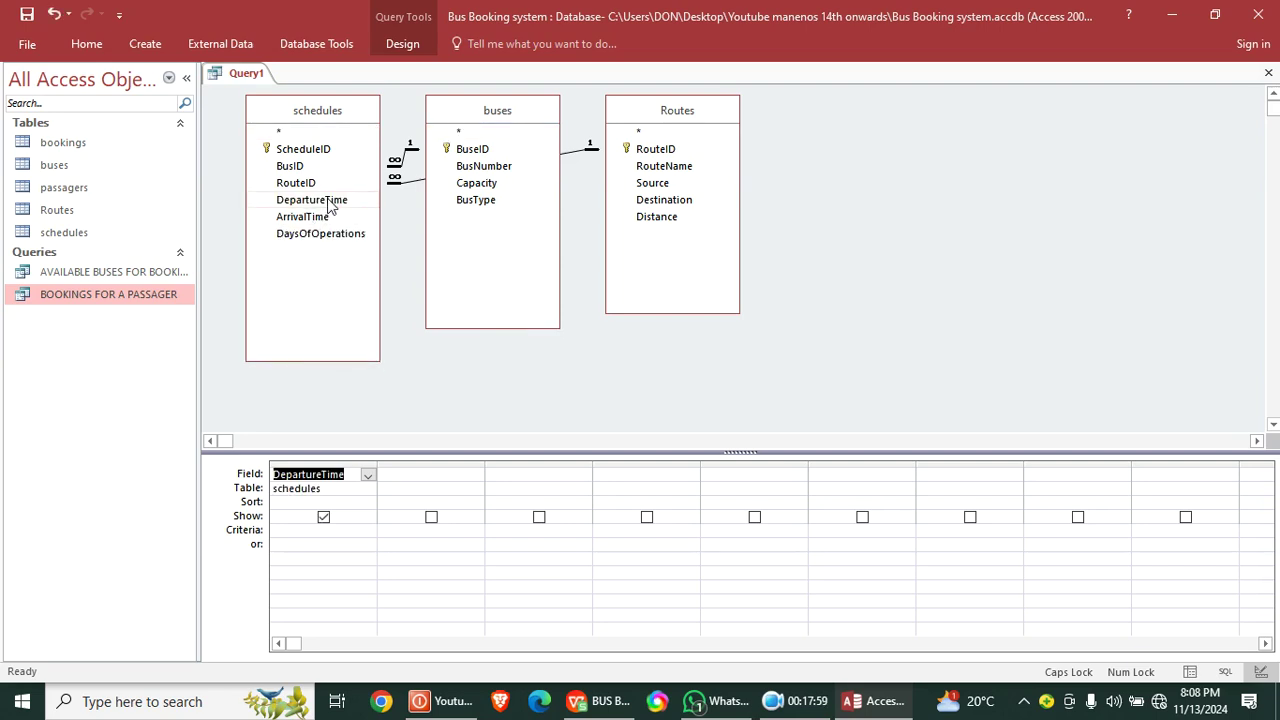
{"action": "double_click", "coordinate": [314, 218]}
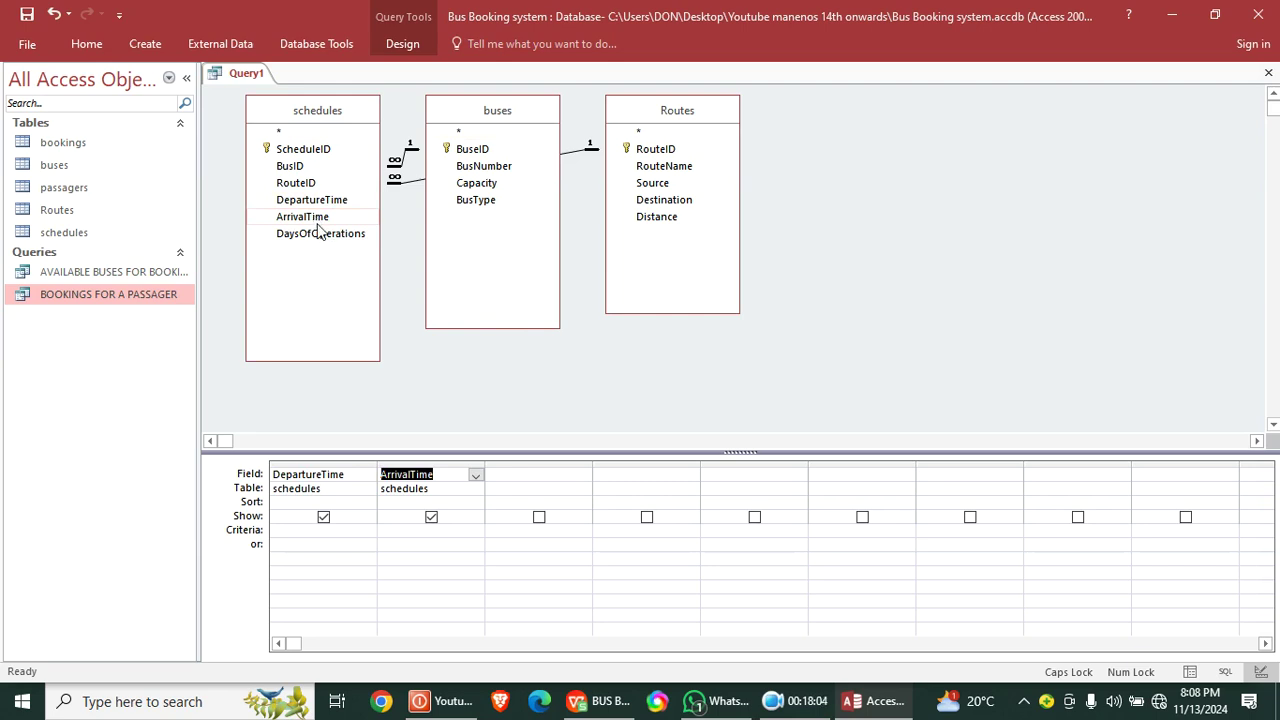
{"action": "double_click", "coordinate": [492, 167]}
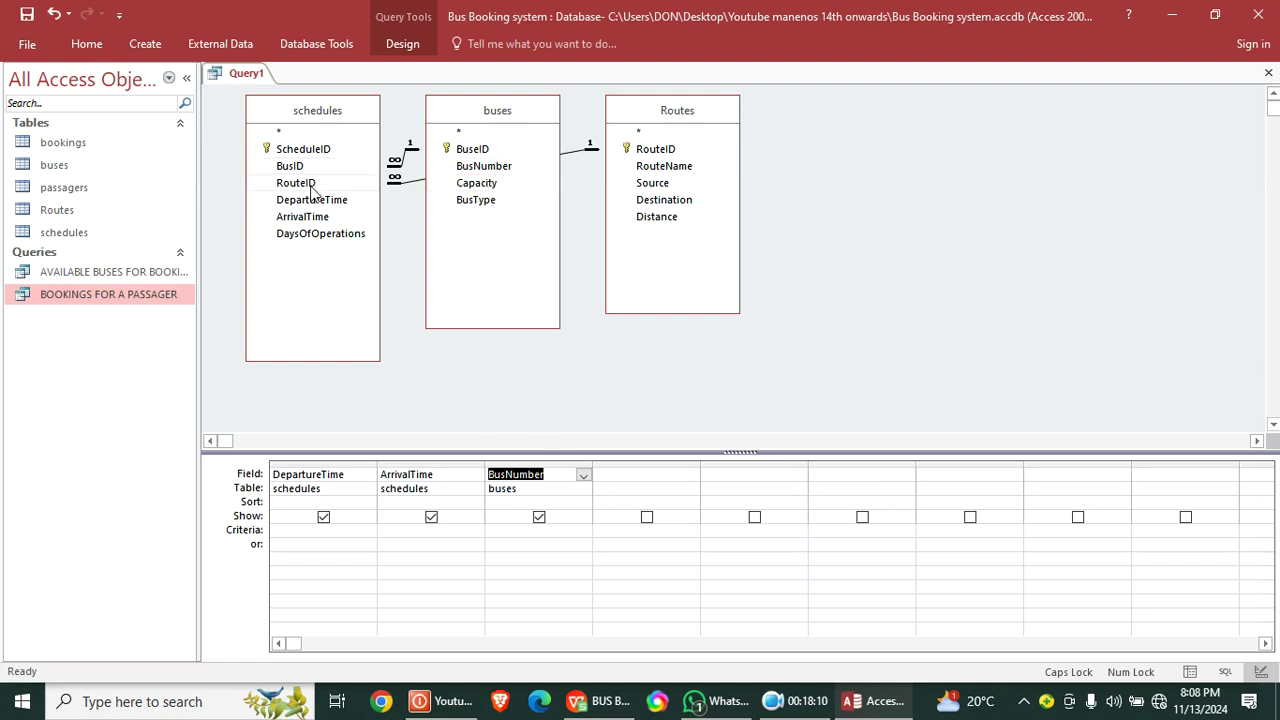
{"action": "double_click", "coordinate": [645, 149]}
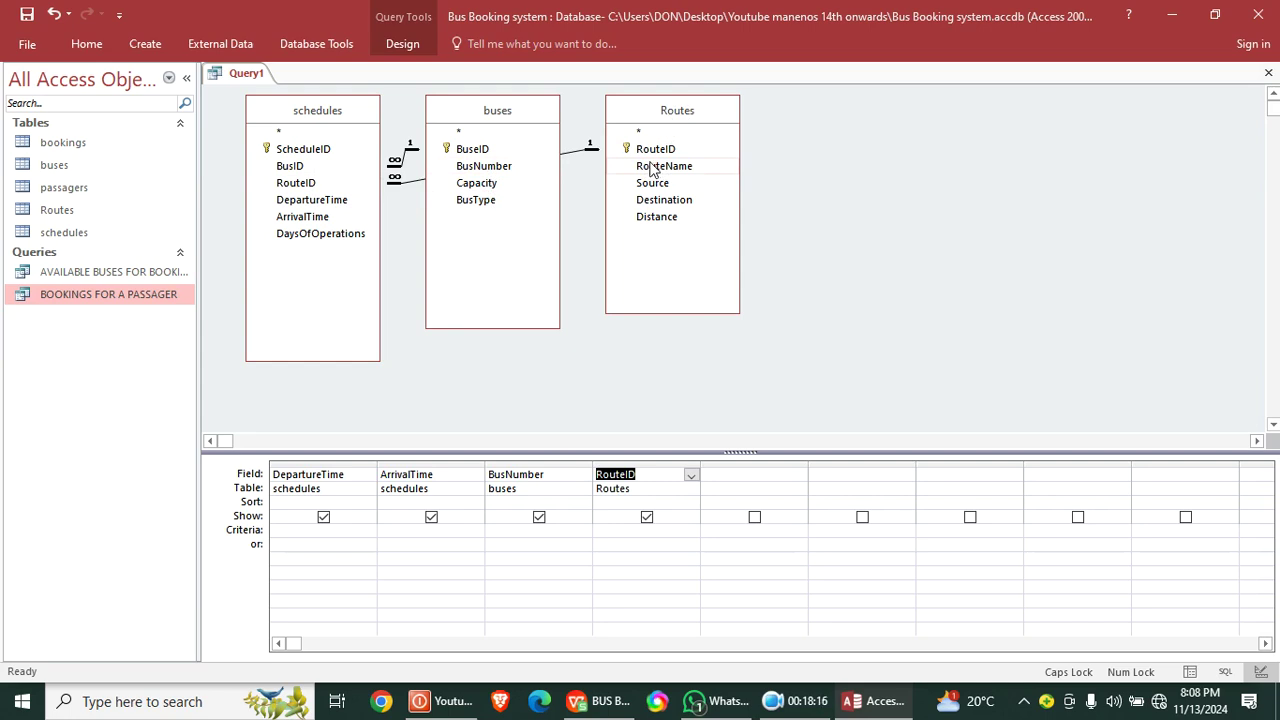
{"action": "left_click", "coordinate": [612, 529]}
{"action": "type", "text": "[ENTER THE ROUTE"}
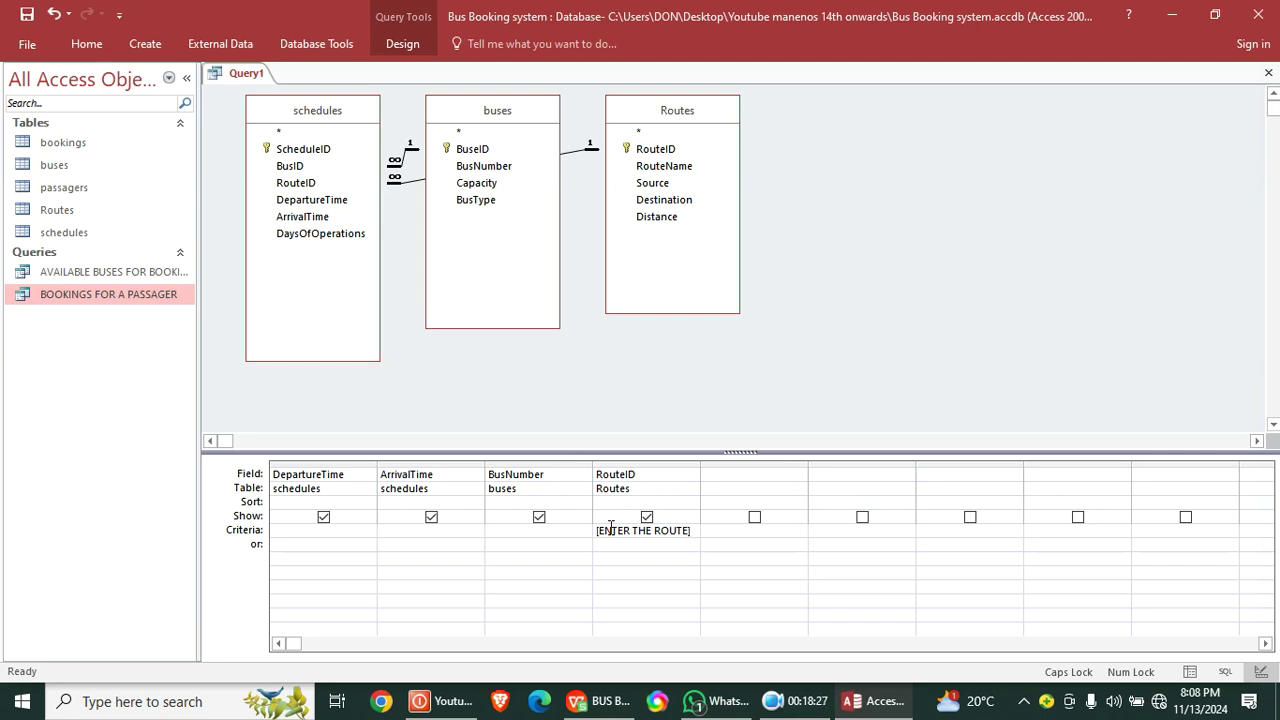
- Save the query as SCHEDULES FOR A SPECIFIC ROUTE
{"action": "right_click", "coordinate": [246, 74]}
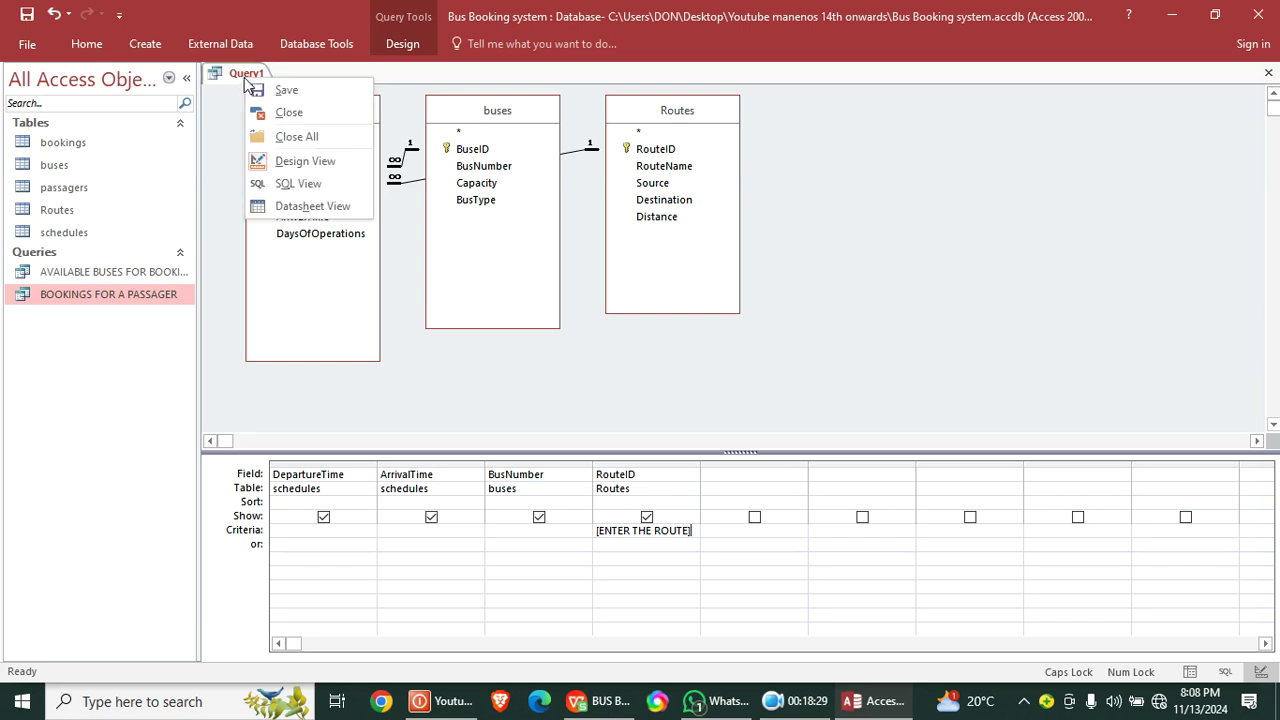
{"action": "left_click", "coordinate": [311, 94]}
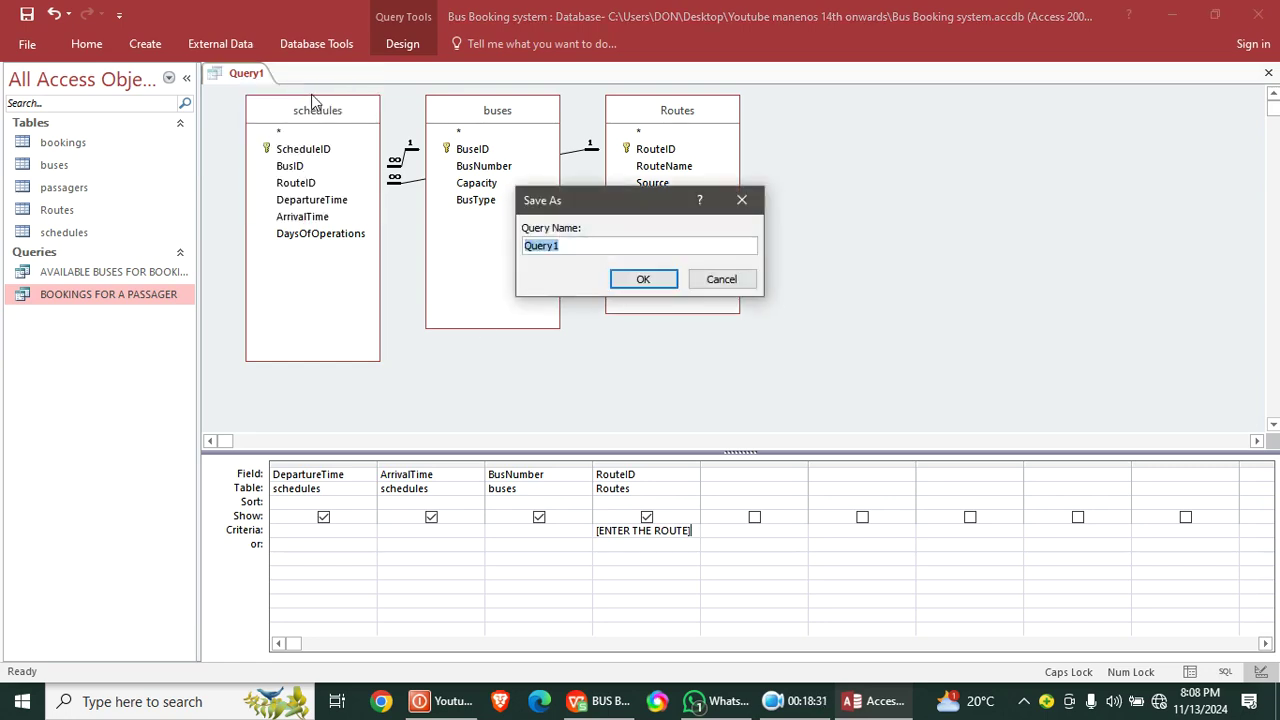
{"action": "type", "text": "AXH"}
{"action": "type", "text": "SCHEDU"}
{"action": "type", "text": "LES O"}
{"action": "type", "text": "FOR "}
{"action": "type", "text": "A SP"}
{"action": "type", "text": "ECIFIC ROUTE"}
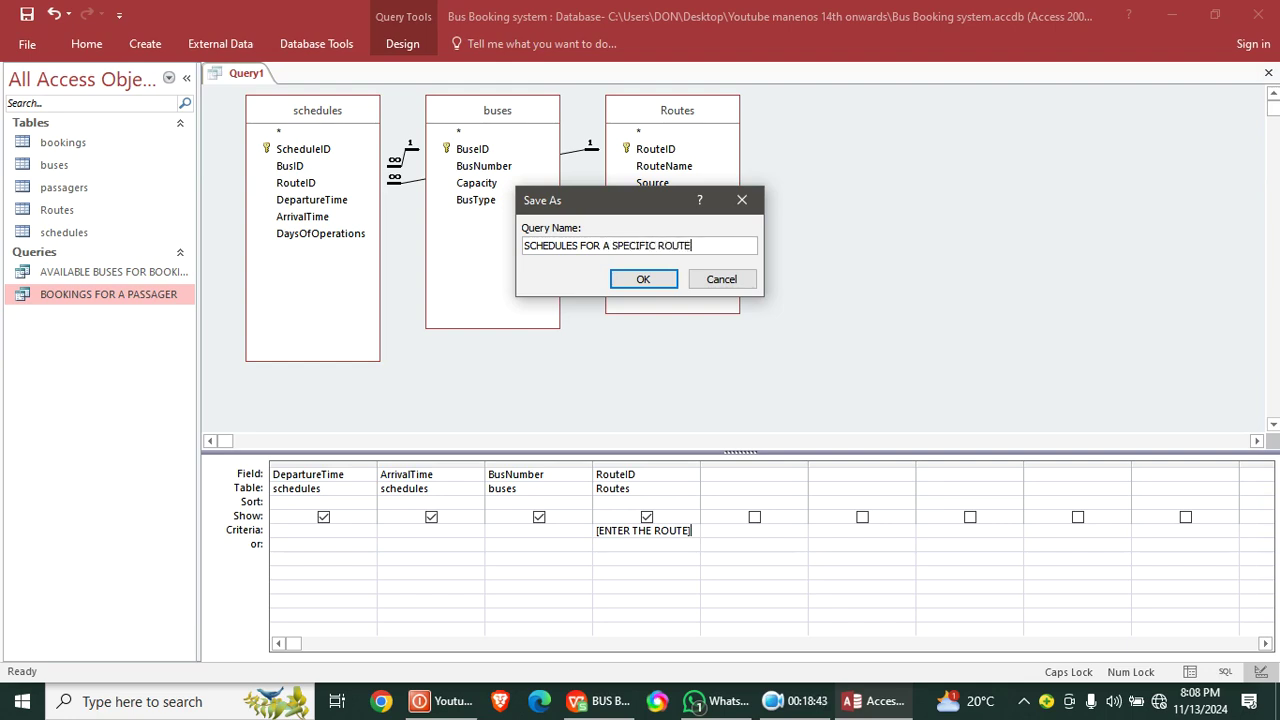
{"action": "key", "text": "Return"}
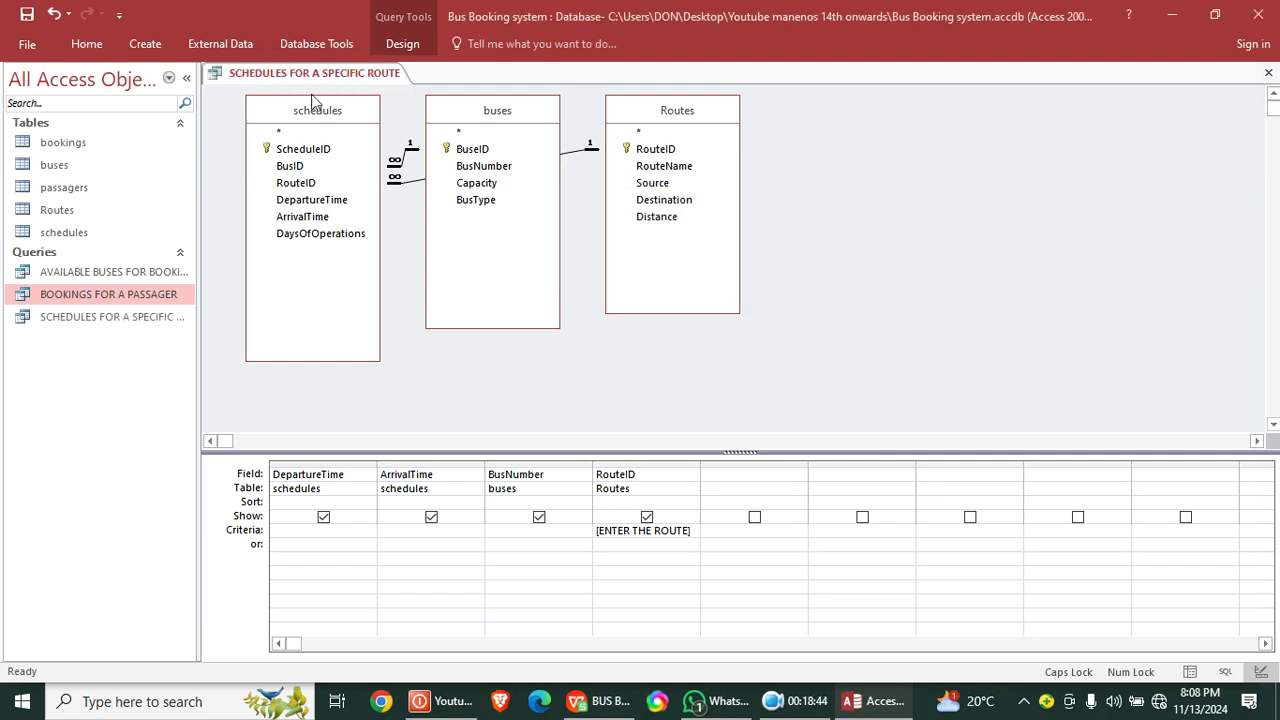
- Run the SCHEDULES FOR A SPECIFIC ROUTE query for route 2, review the schedule, and close the query
{"action": "double_click", "coordinate": [97, 322]}
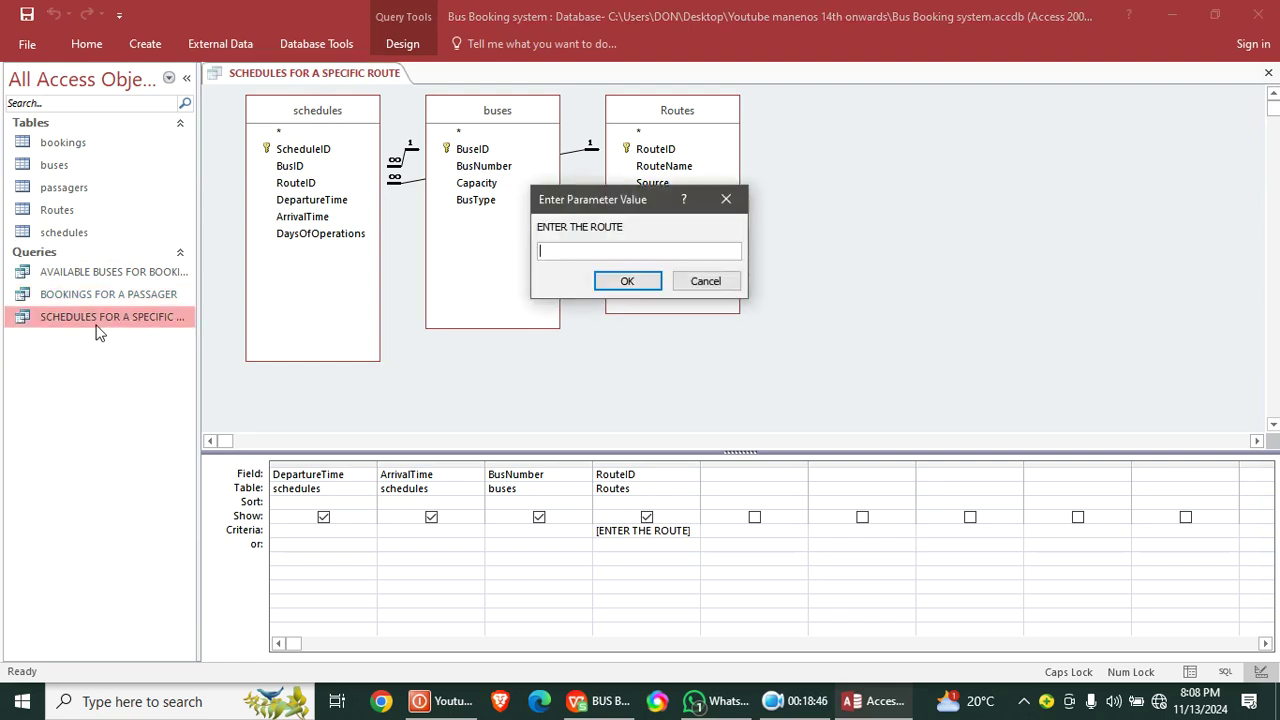
{"action": "type", "text": "2"}
{"action": "key", "text": "Return"}
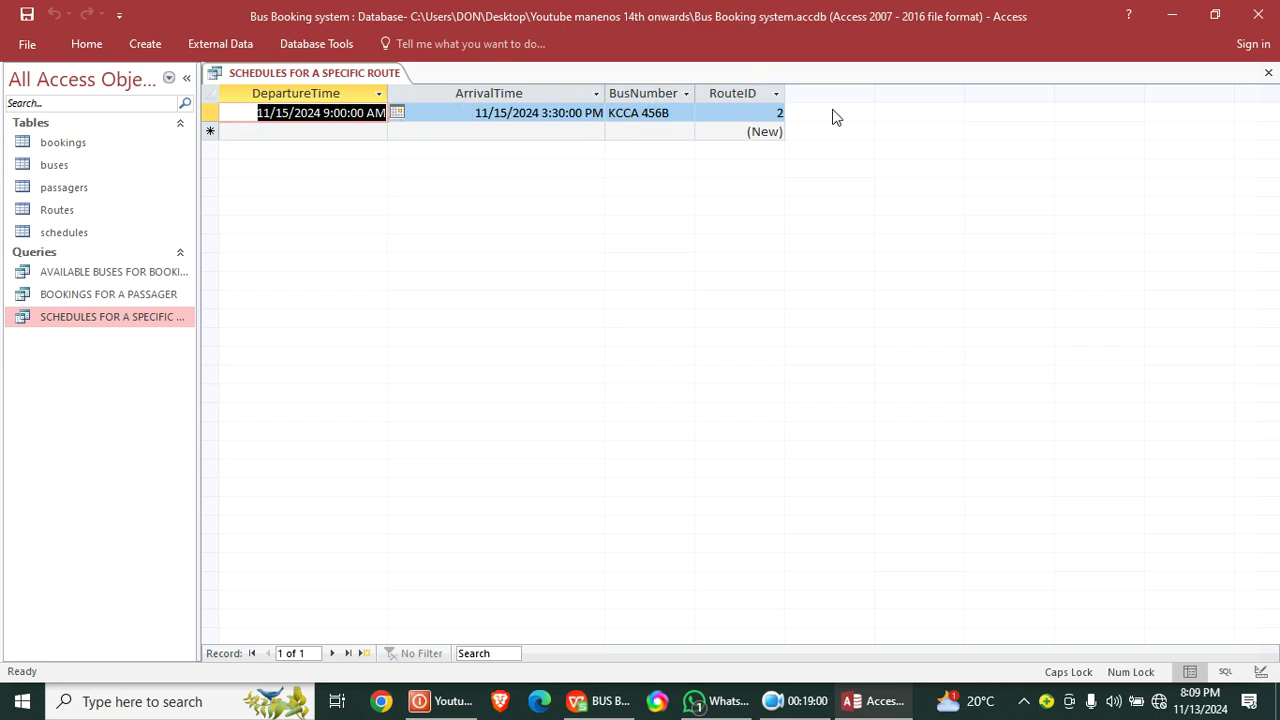
{"action": "left_click", "coordinate": [1268, 72]}
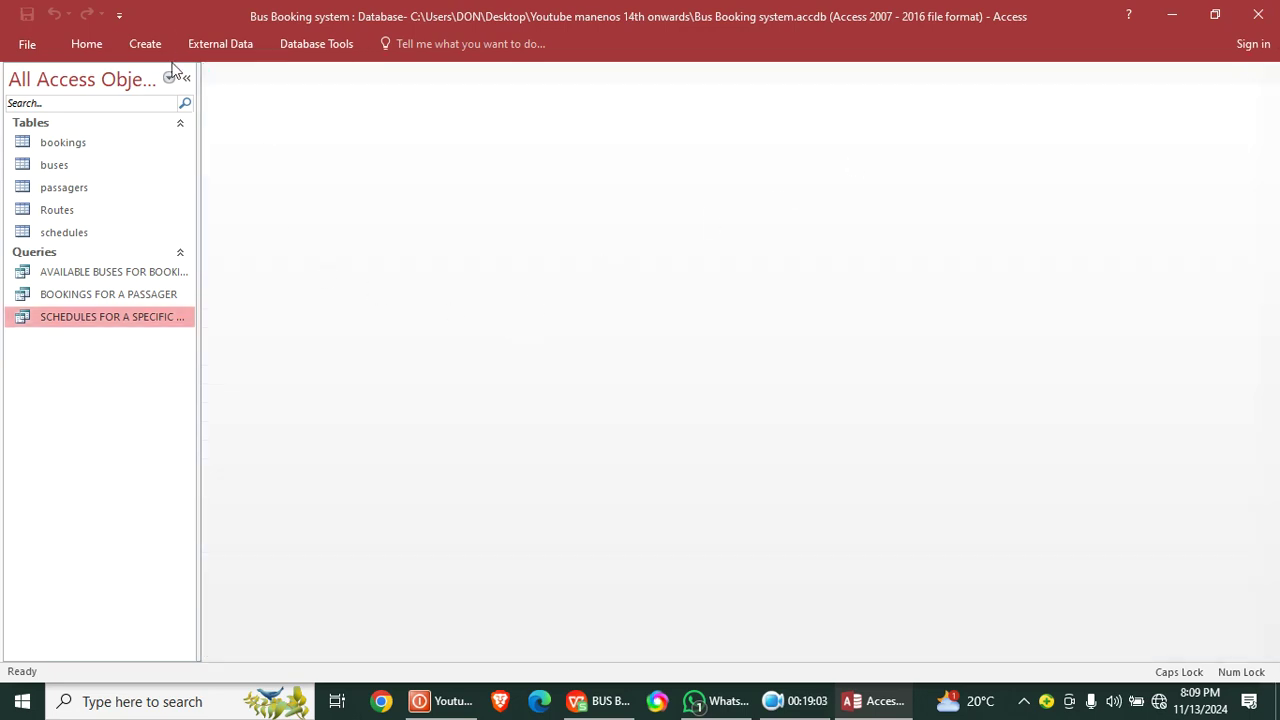
- Create another query design containing only the bookings table and add its TotalPrice field
{"action": "left_click", "coordinate": [145, 44]}
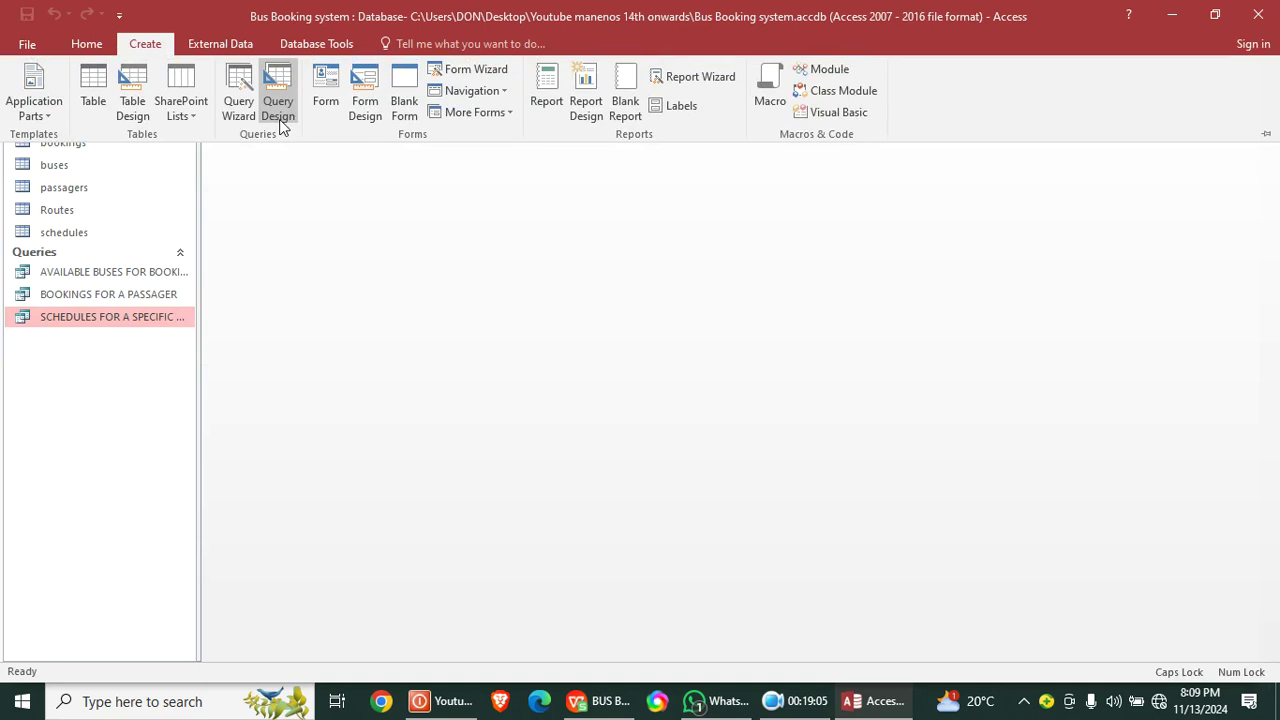
{"action": "left_click", "coordinate": [280, 118]}
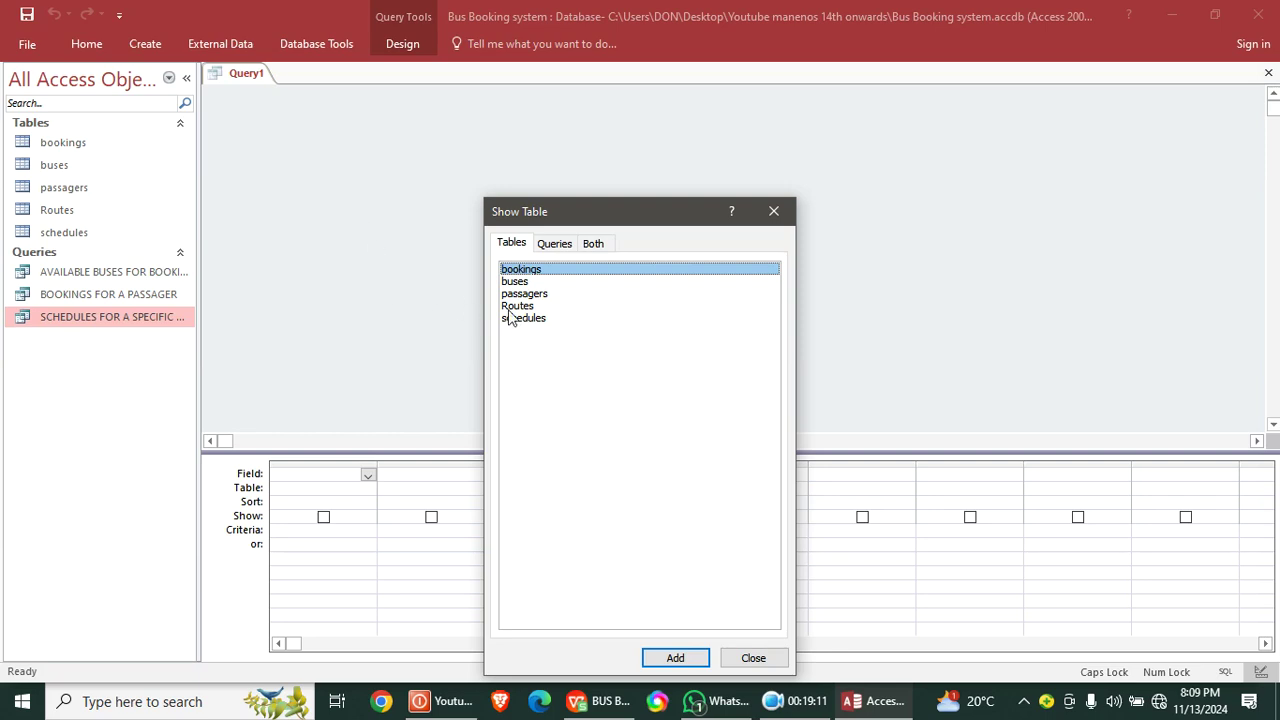
{"action": "double_click", "coordinate": [527, 267]}
{"action": "left_click", "coordinate": [773, 211]}
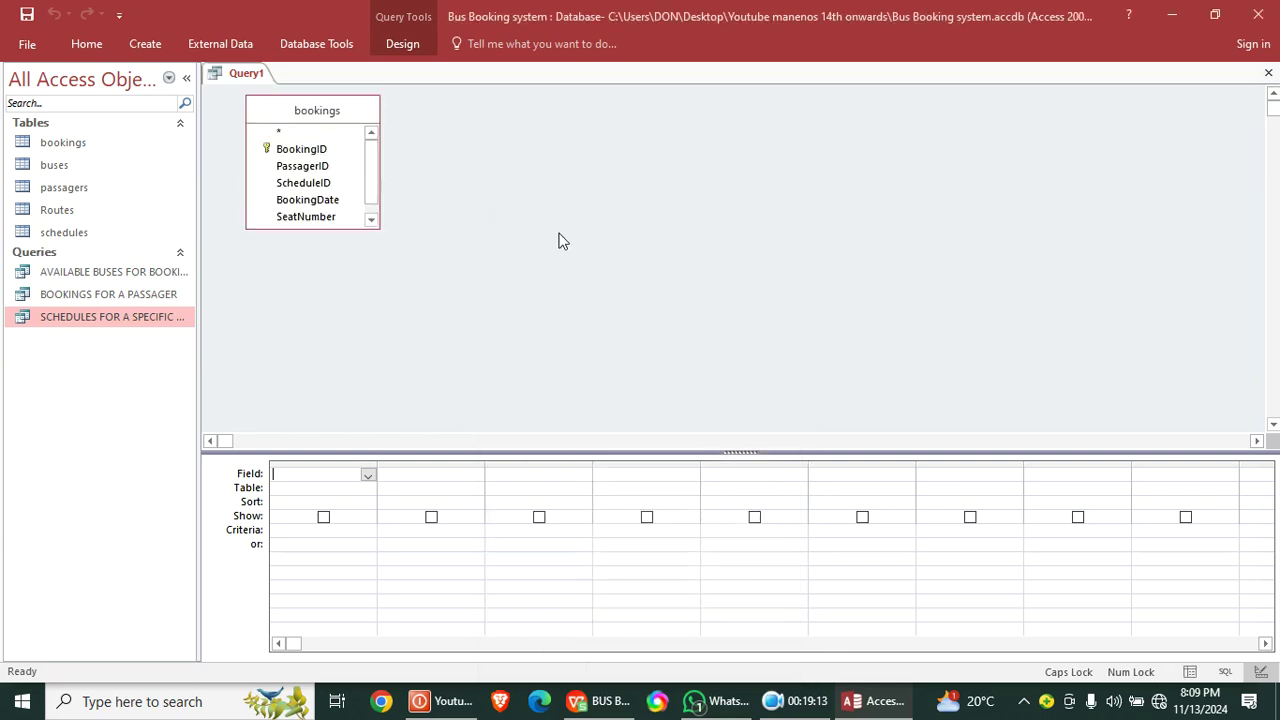
{"action": "left_click_drag", "start_coordinate": [362, 230], "coordinate": [376, 332]}
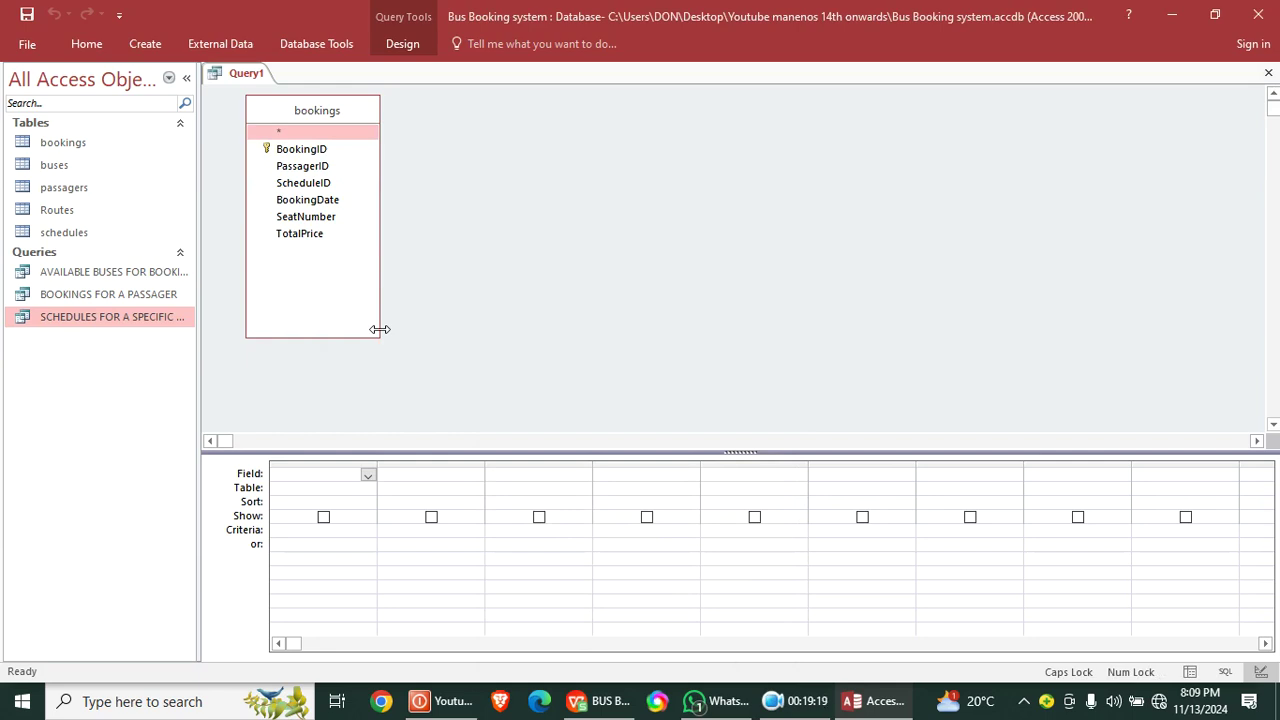
{"action": "double_click", "coordinate": [305, 235]}
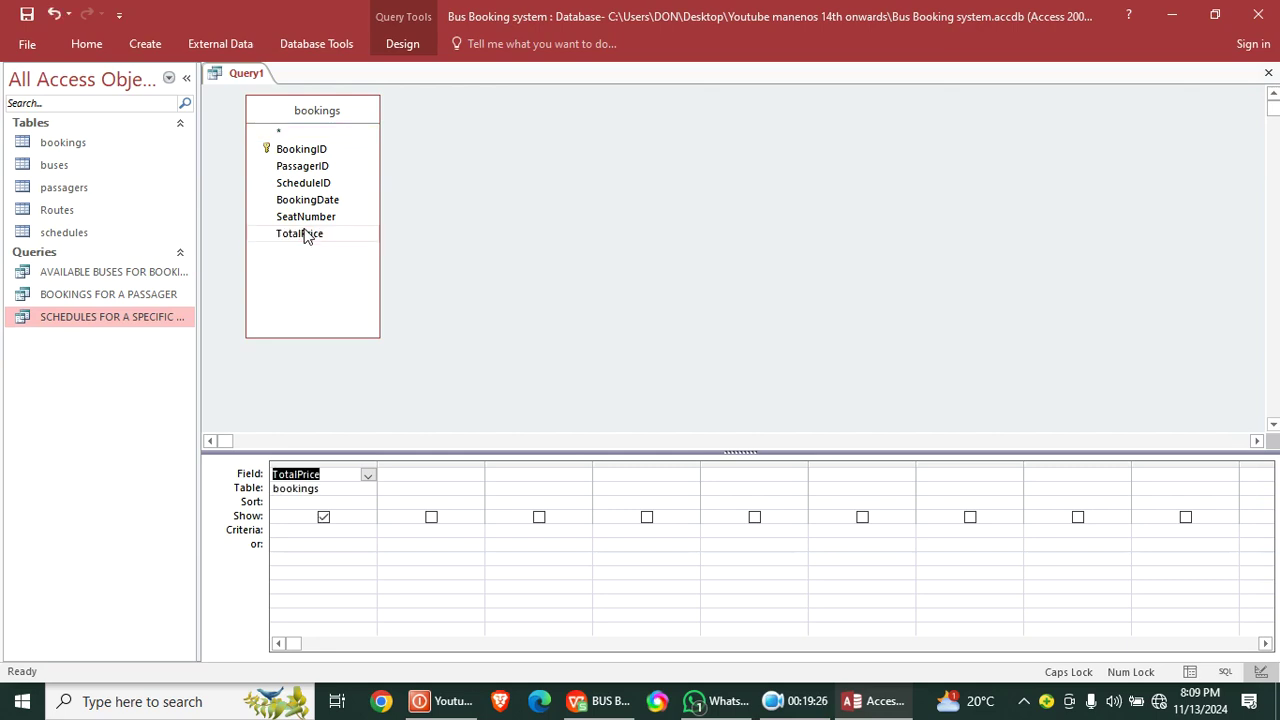
- Turn on totals for the query and set the TotalPrice column to Sum
{"action": "left_click", "coordinate": [395, 50]}
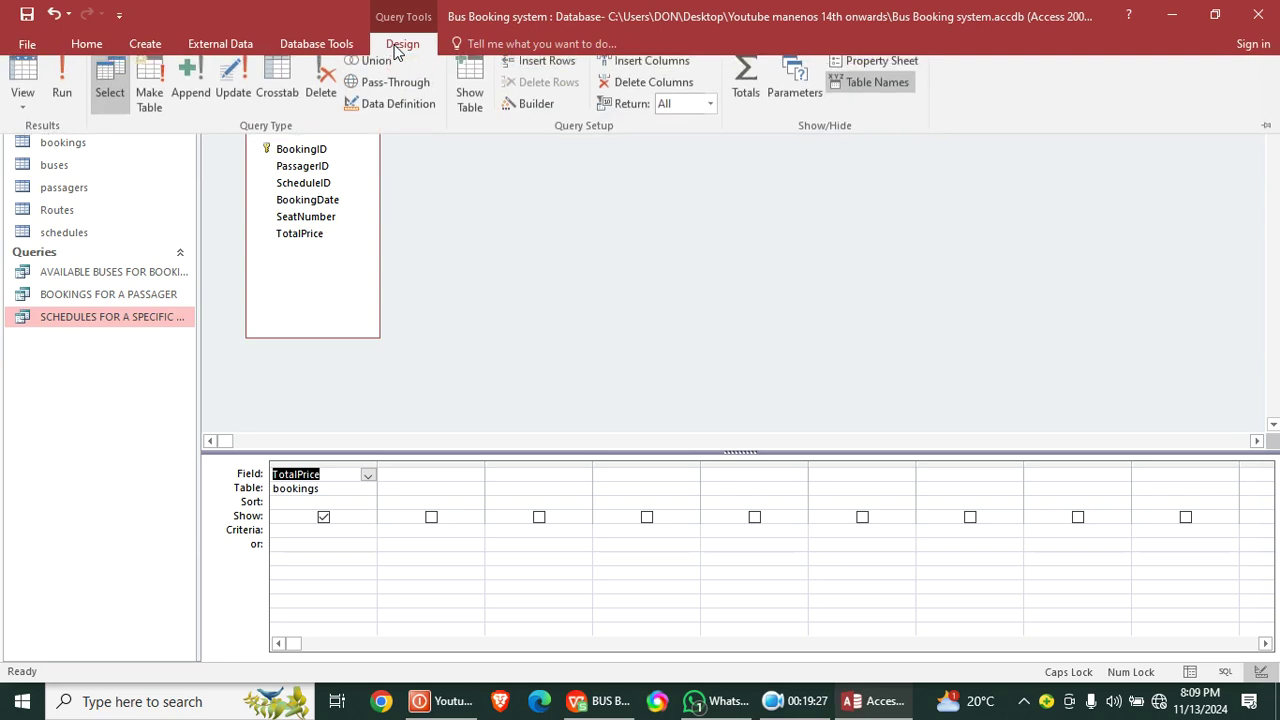
{"action": "left_click", "coordinate": [765, 92]}
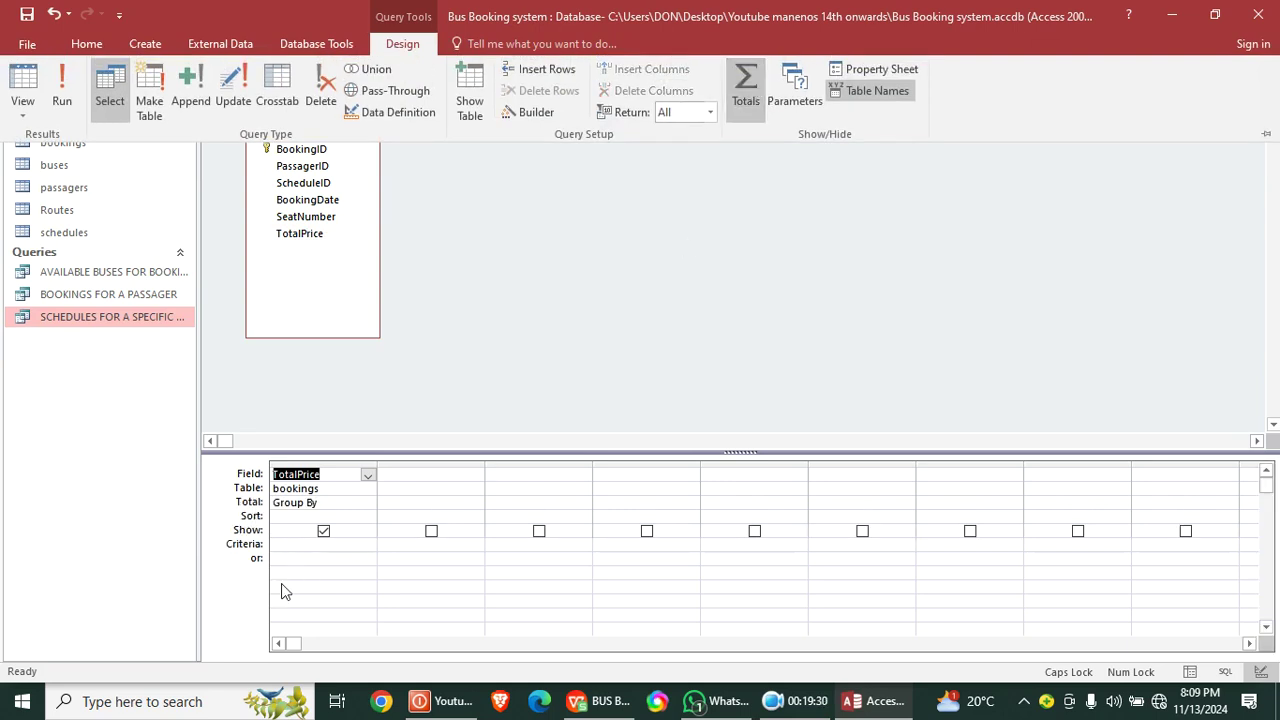
{"action": "left_click", "coordinate": [336, 510]}
{"action": "left_click", "coordinate": [357, 502]}
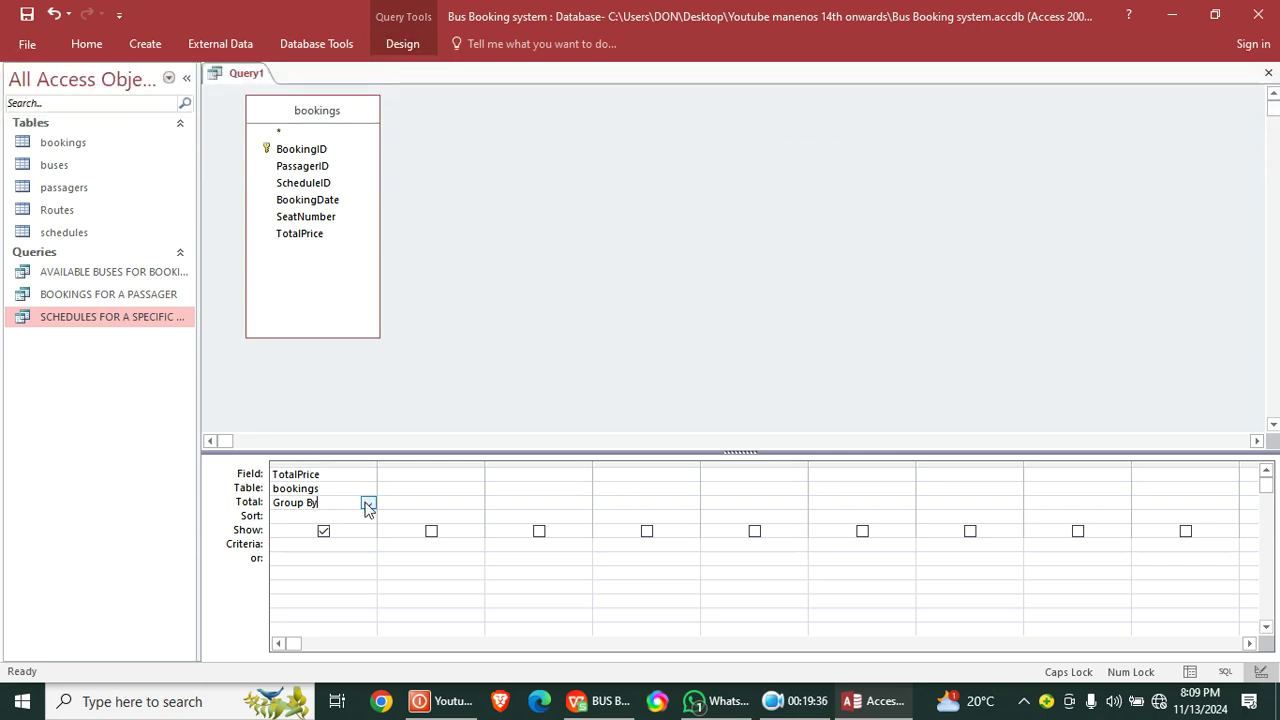
{"action": "left_click", "coordinate": [367, 503]}
{"action": "left_click", "coordinate": [337, 530]}
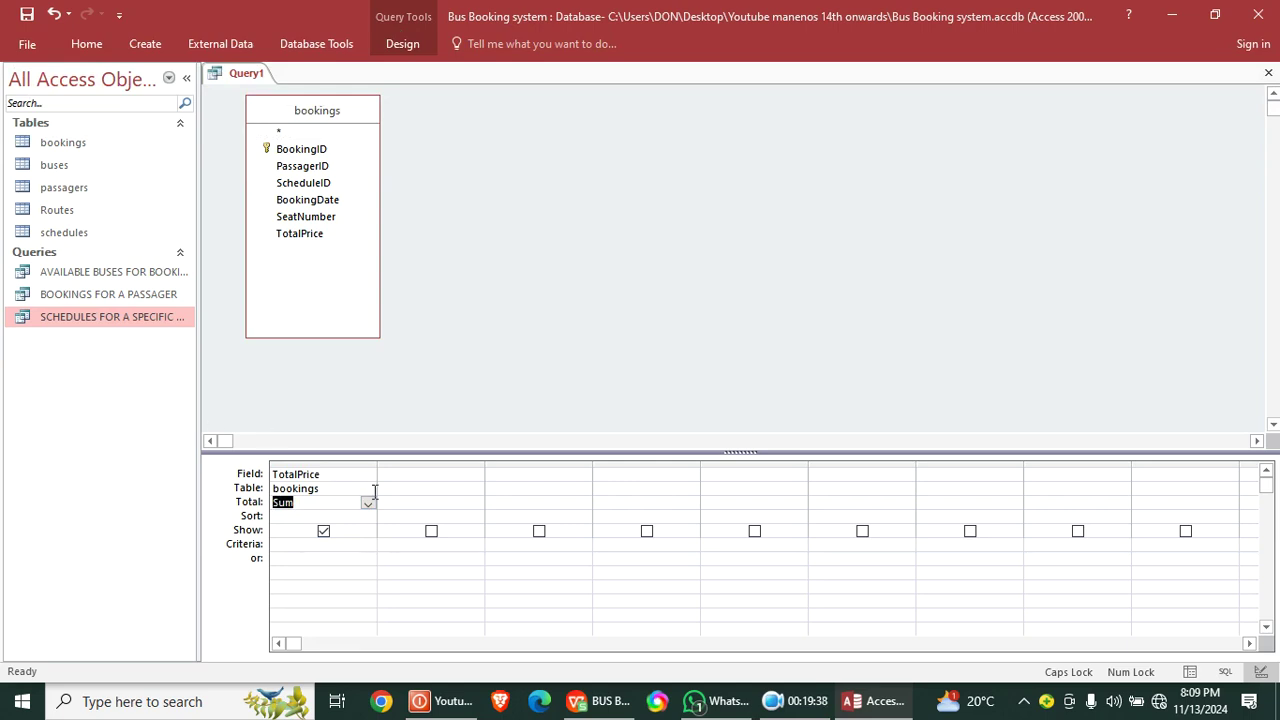
- Save the query as TOTAL REVENUE REPORT, and run it to review the summed price before closing it
{"action": "left_click", "coordinate": [27, 14]}
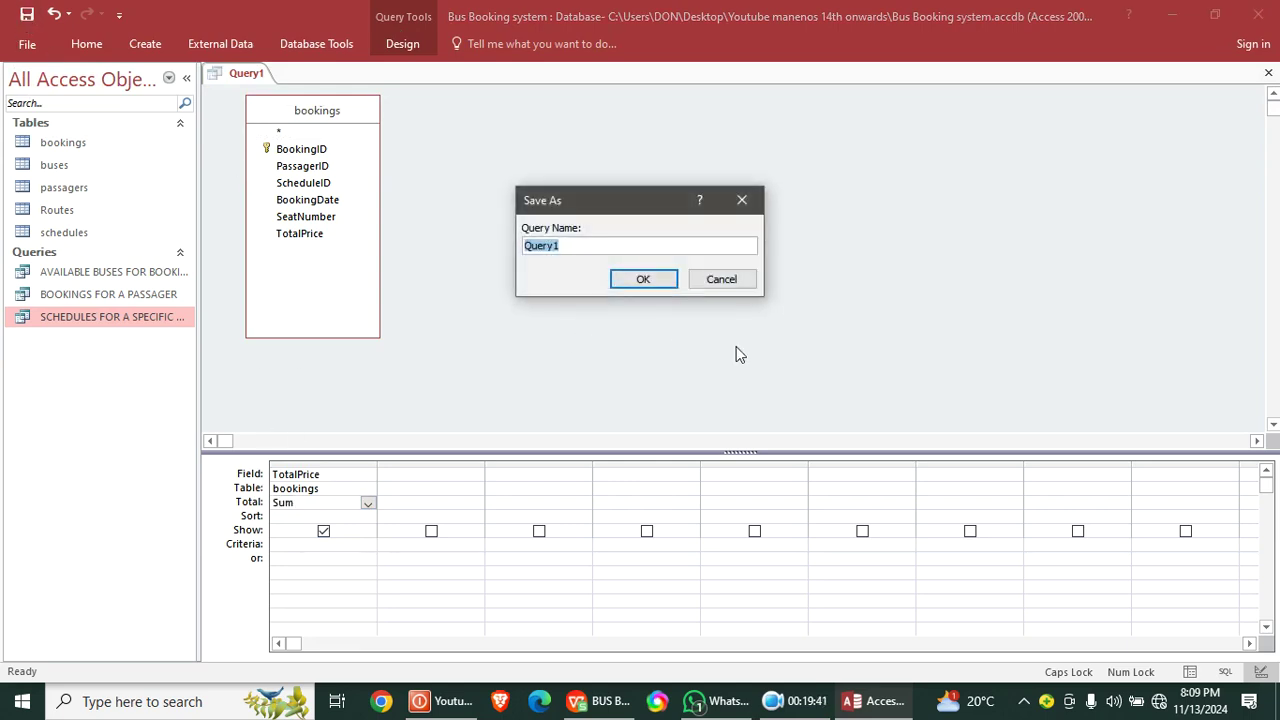
{"action": "type", "text": "TOTAL REVENUE REPORT"}
{"action": "key", "text": "Return"}
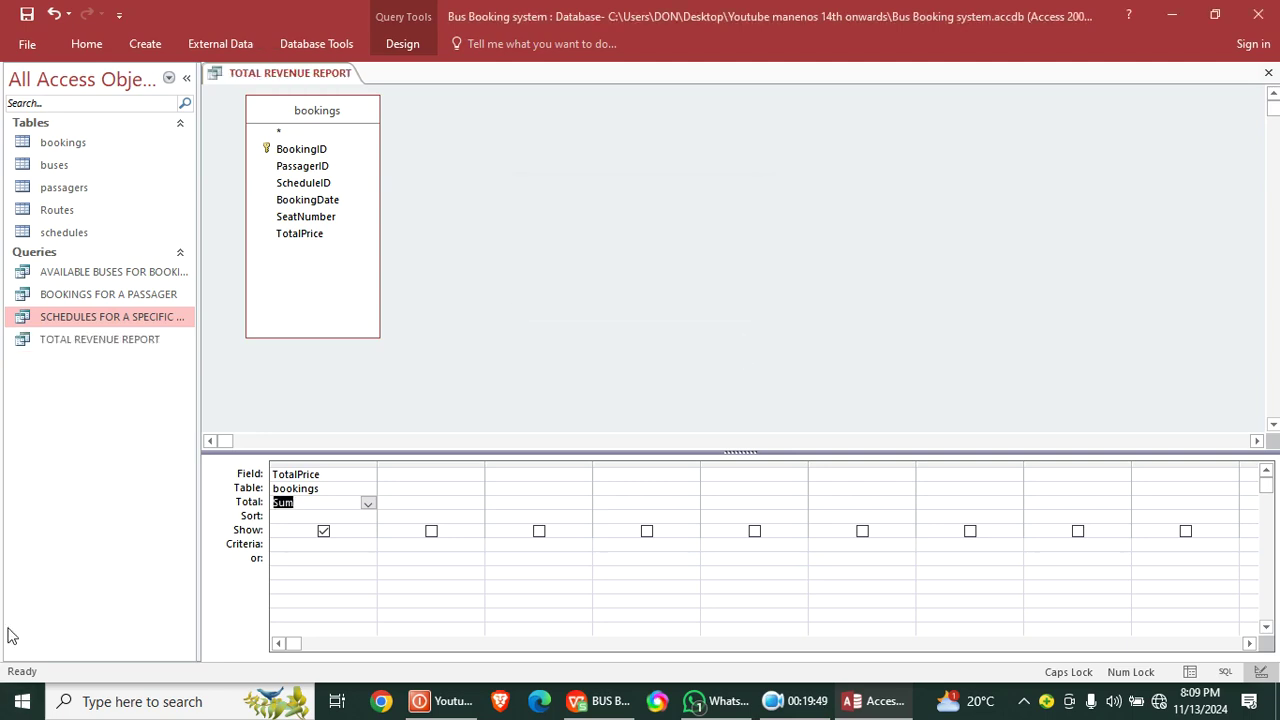
{"action": "double_click", "coordinate": [100, 340]}
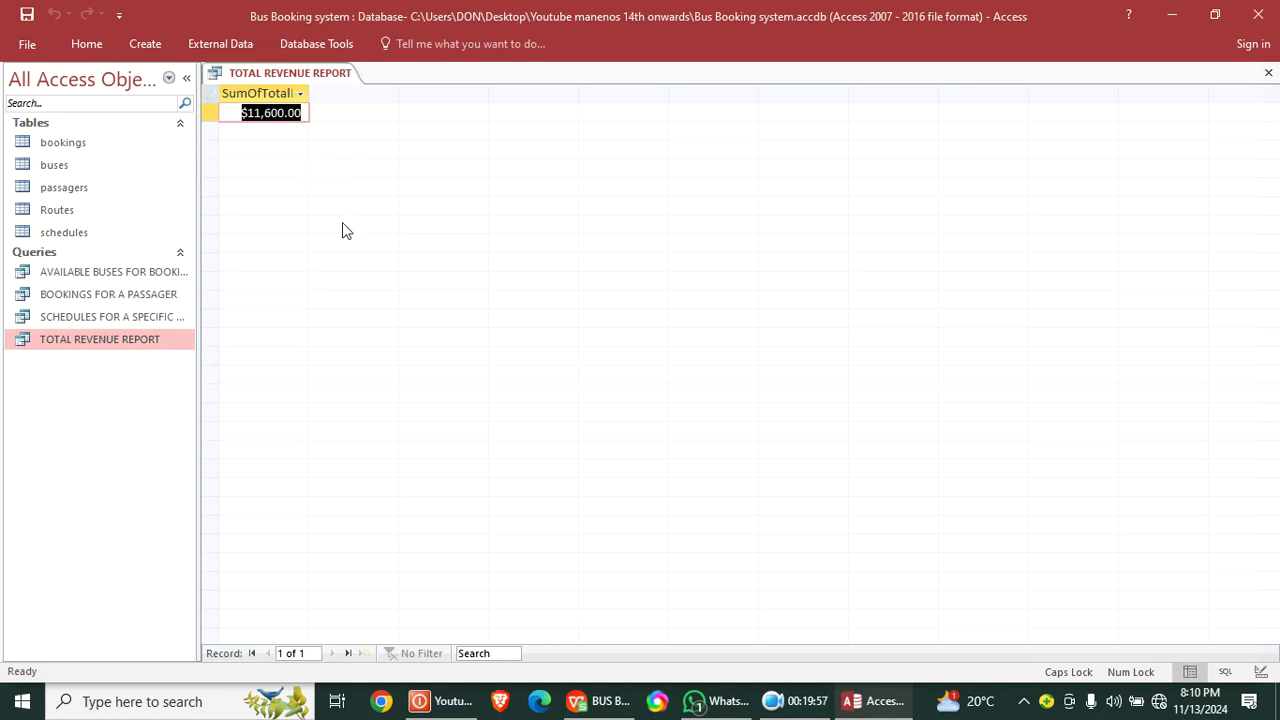
{"action": "left_click", "coordinate": [1267, 73]}
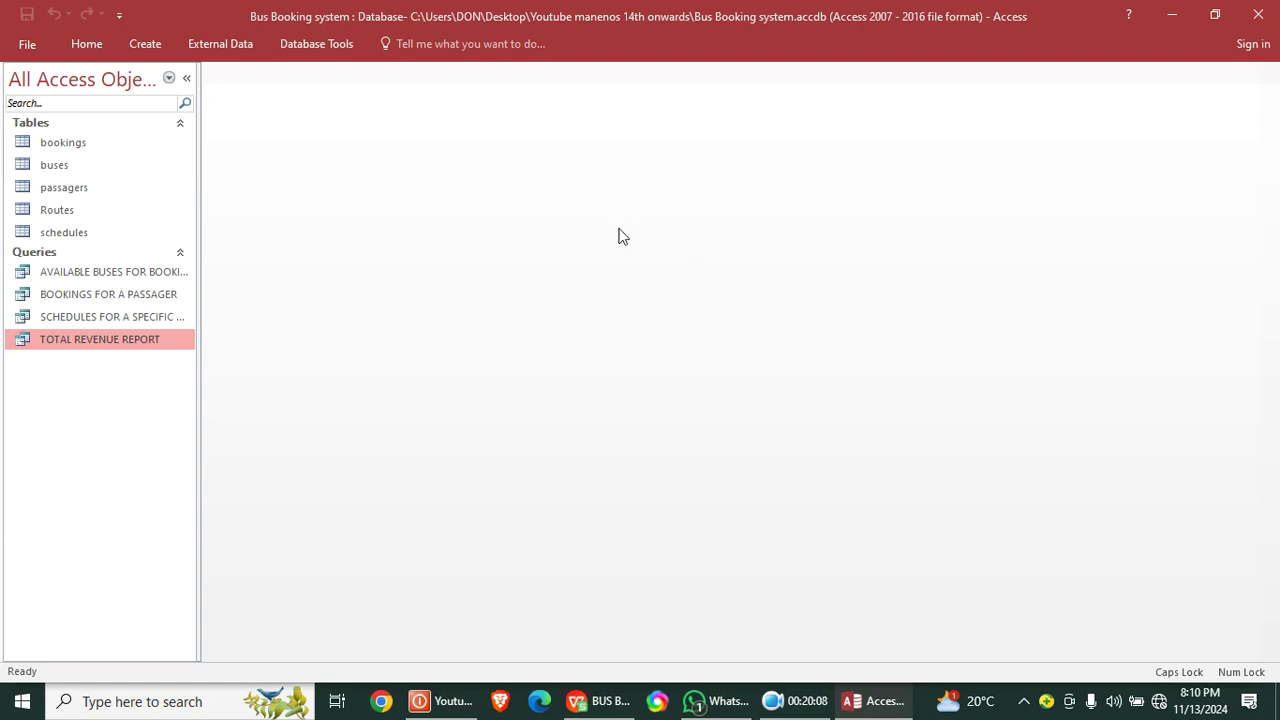
- Create another query design containing the schedules, buses and bookings tables
{"action": "left_click", "coordinate": [148, 45]}
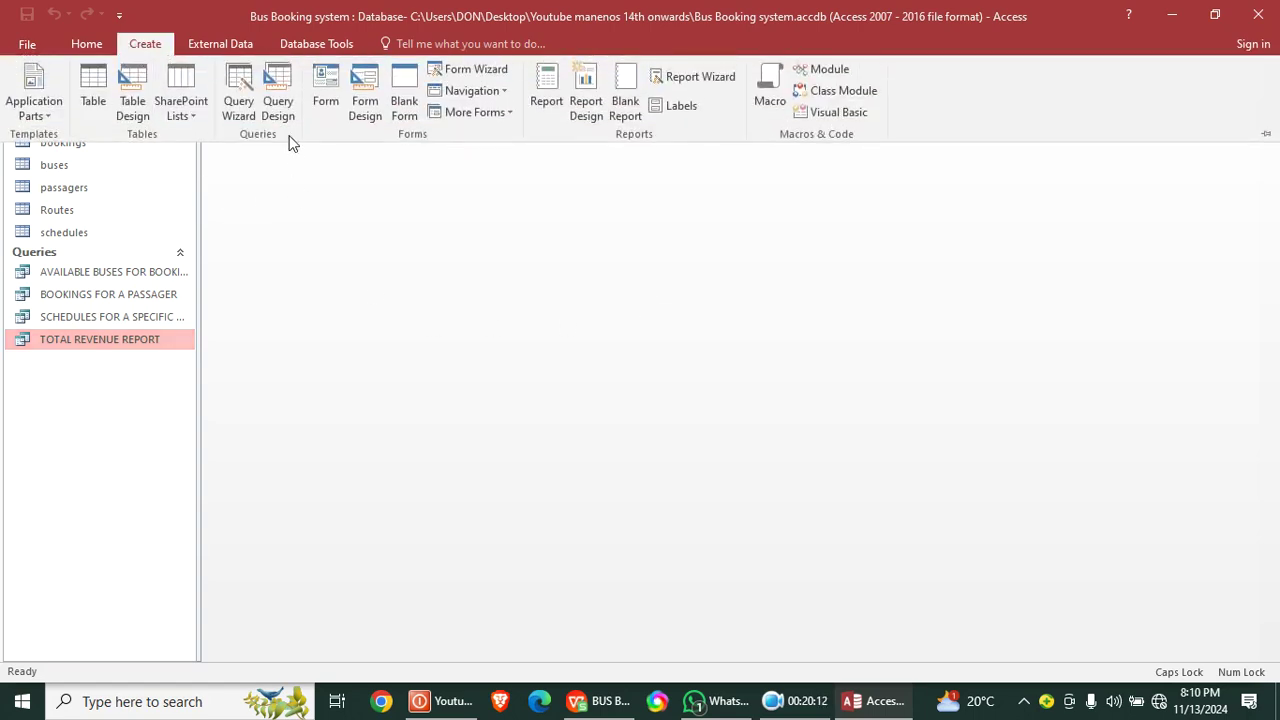
{"action": "left_click", "coordinate": [279, 105]}
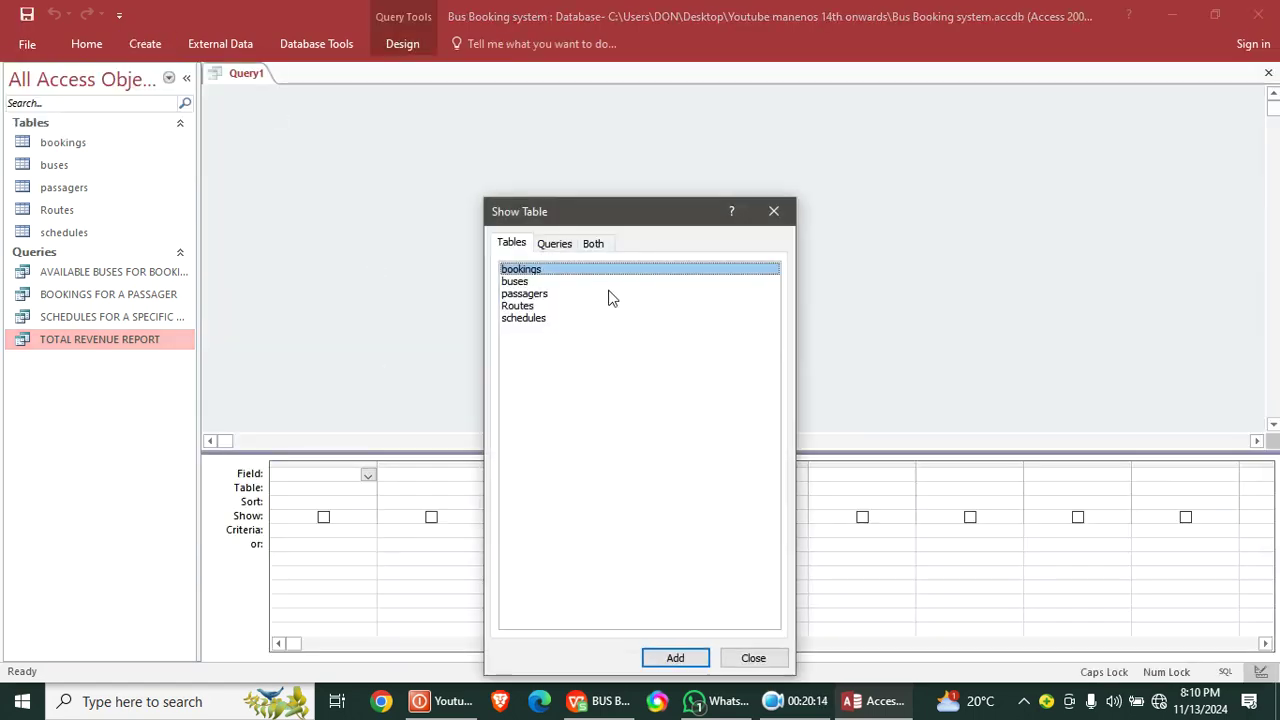
{"action": "double_click", "coordinate": [523, 319]}
{"action": "double_click", "coordinate": [518, 282]}
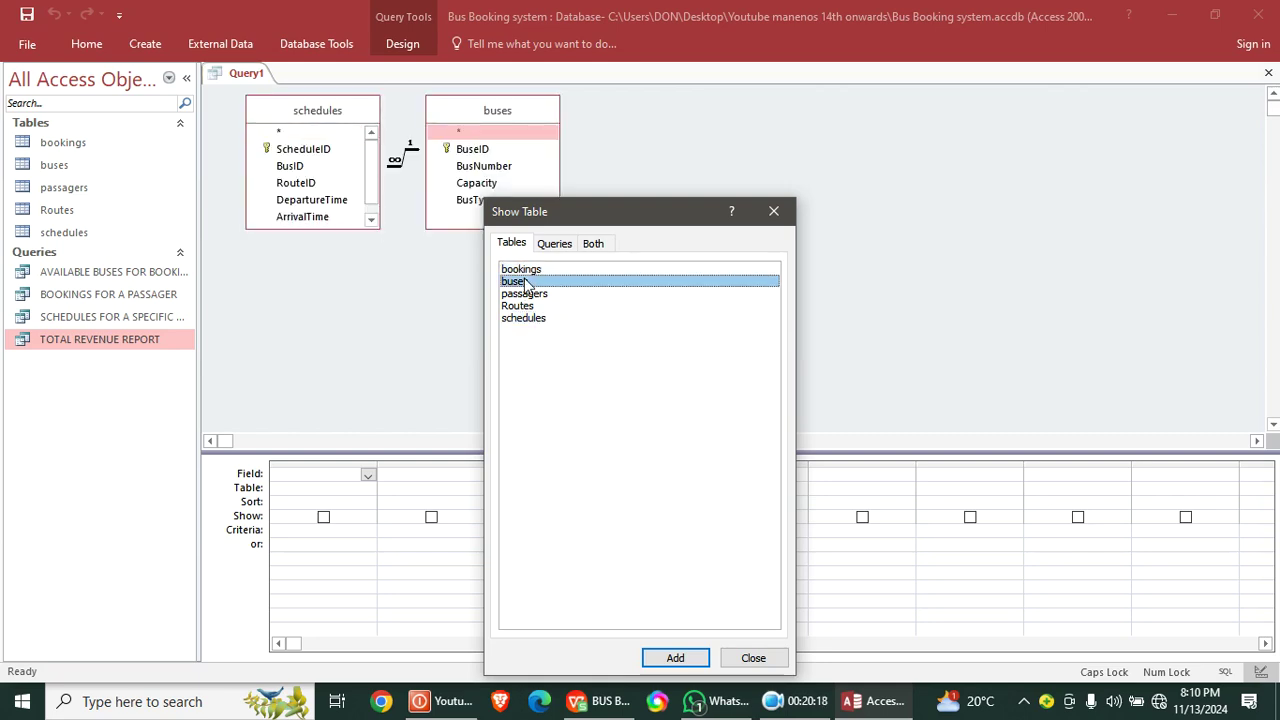
{"action": "double_click", "coordinate": [534, 270]}
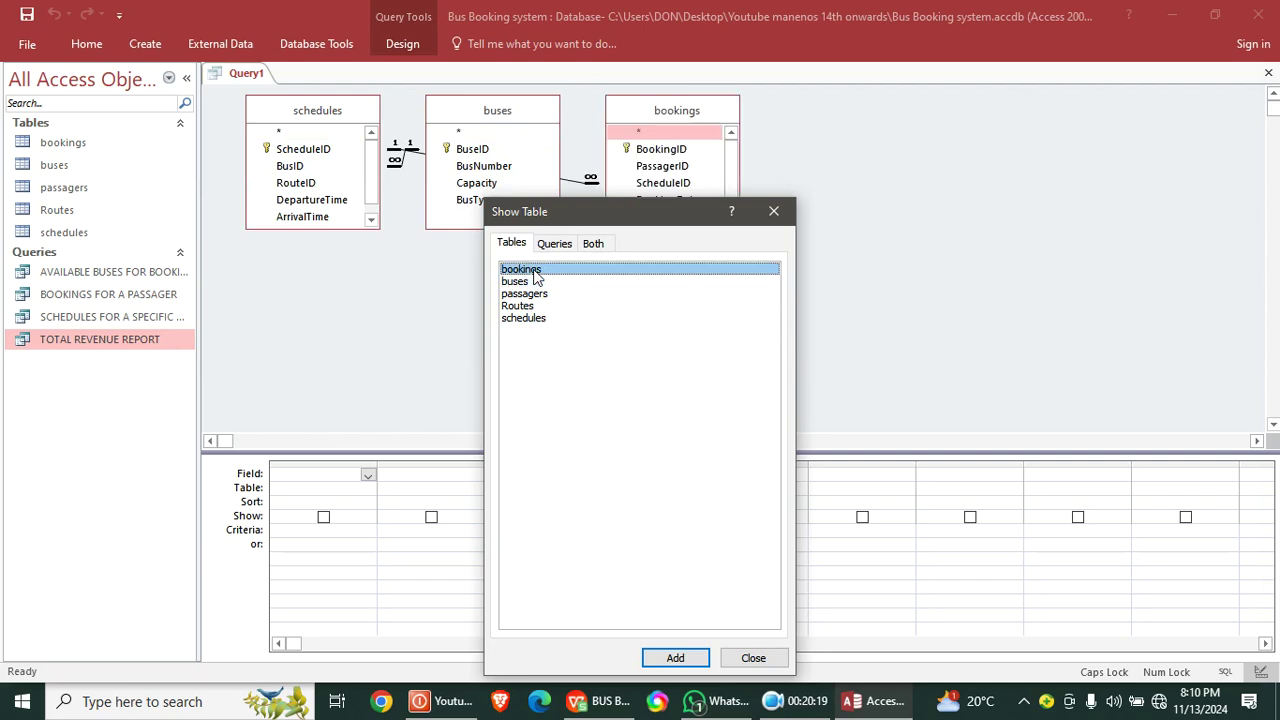
{"action": "left_click", "coordinate": [774, 212]}
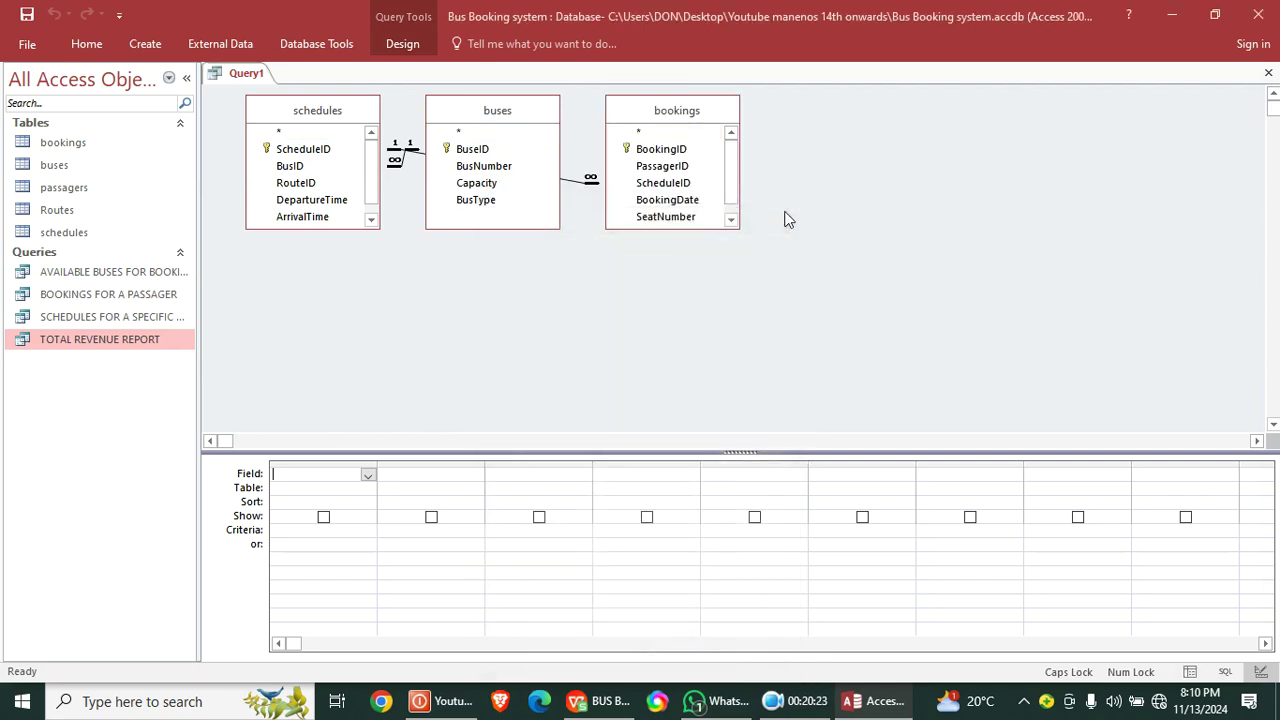
- Add ScheduleID from schedules and Capacity from buses to the query, and move the design grid's divider upward
{"action": "double_click", "coordinate": [310, 150]}
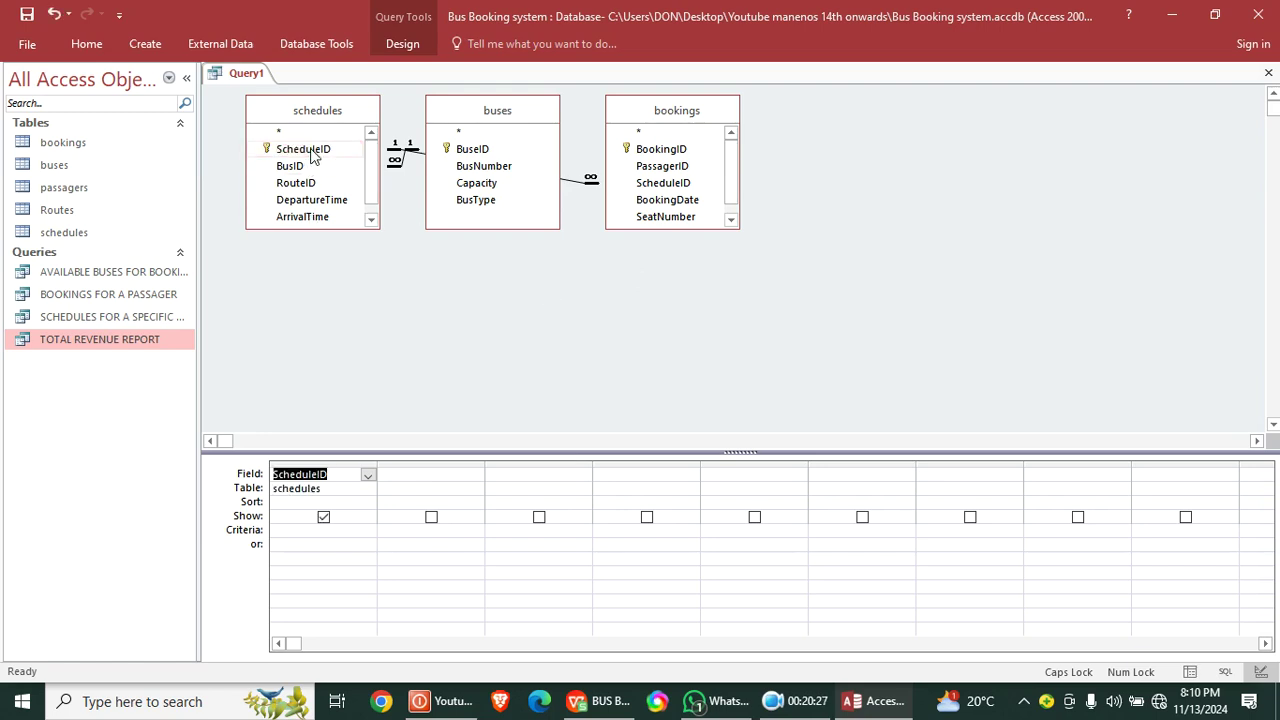
{"action": "double_click", "coordinate": [478, 184]}
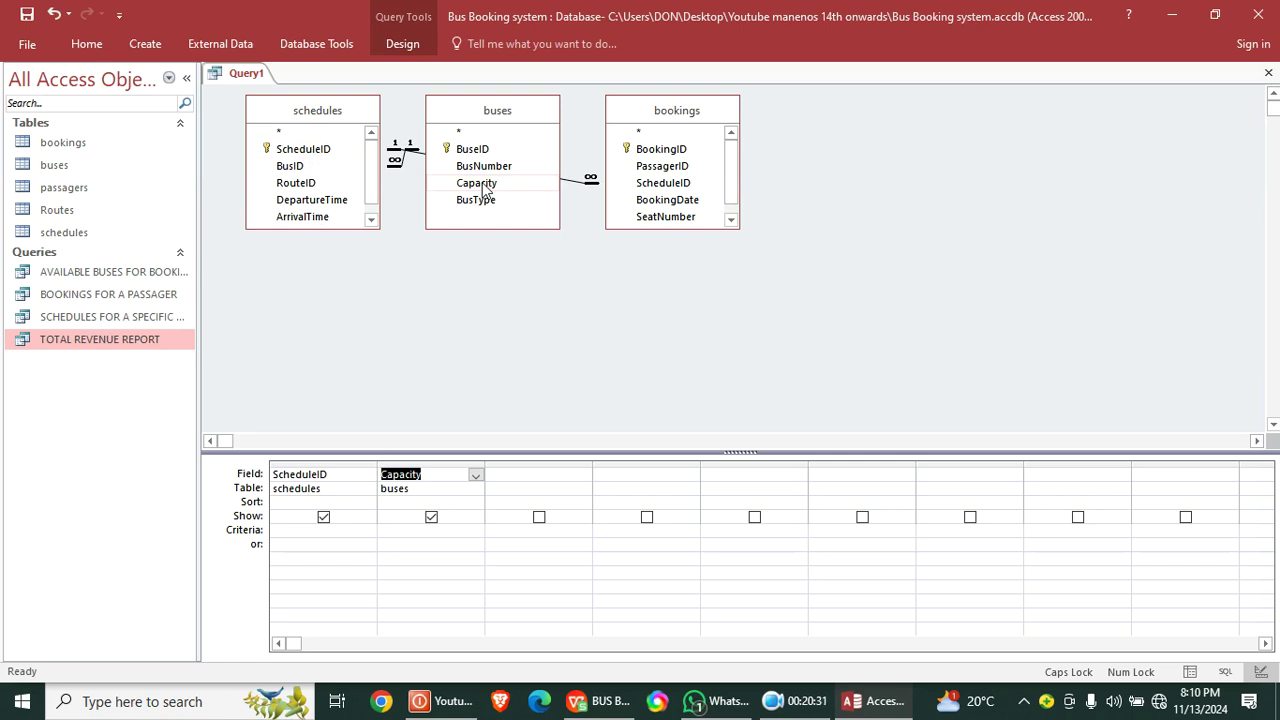
{"action": "left_click_drag", "start_coordinate": [502, 452], "coordinate": [502, 341]}
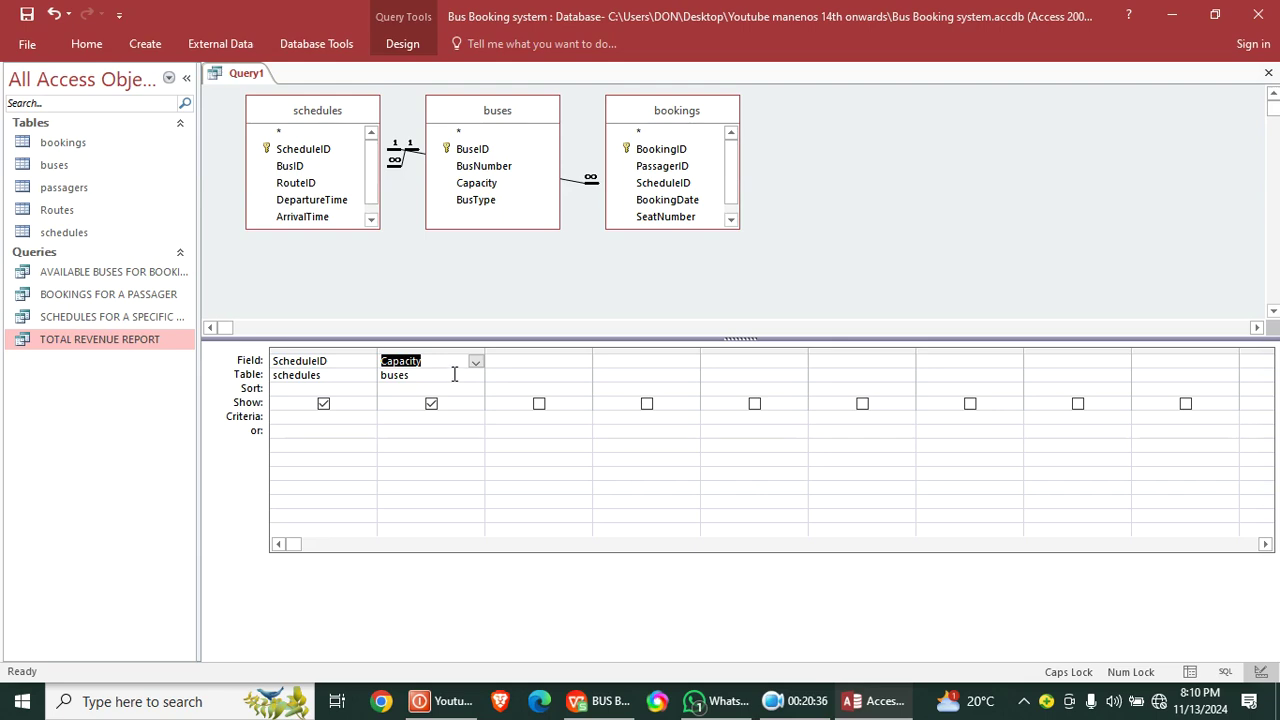
- Turn on totals for the query and set the Capacity column's total to Count
{"action": "left_click", "coordinate": [402, 43]}
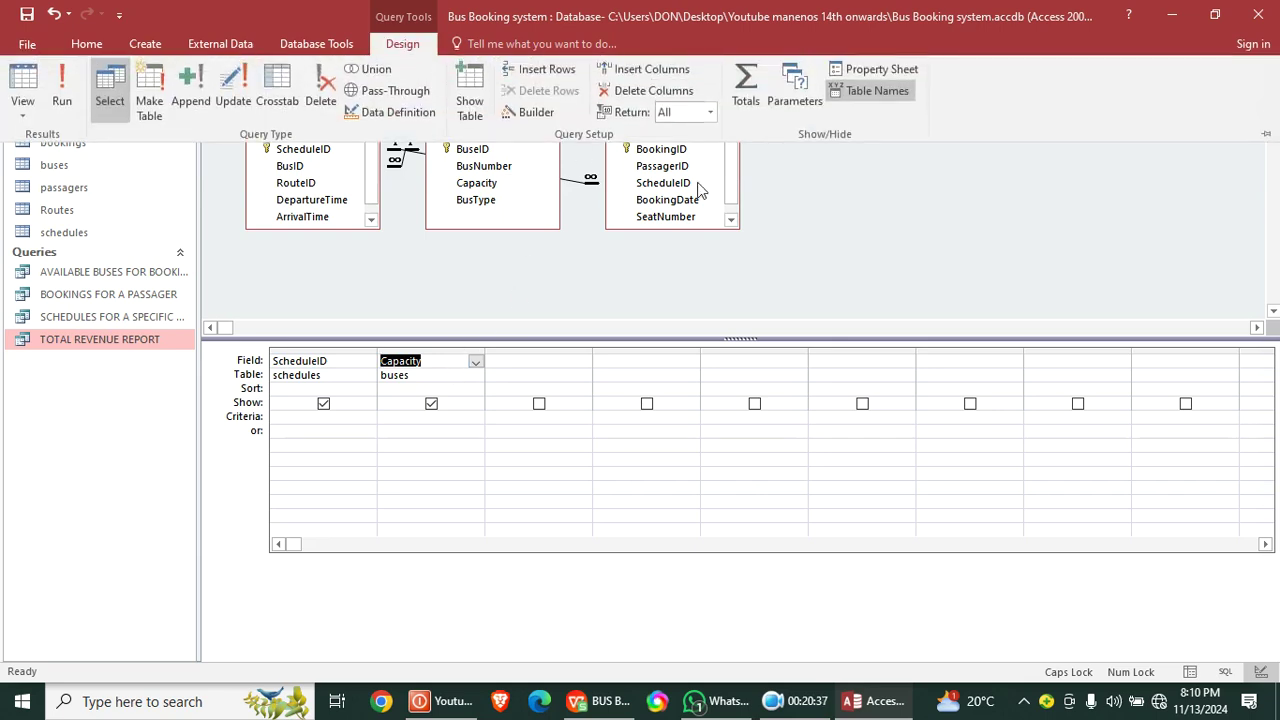
{"action": "left_click", "coordinate": [745, 95]}
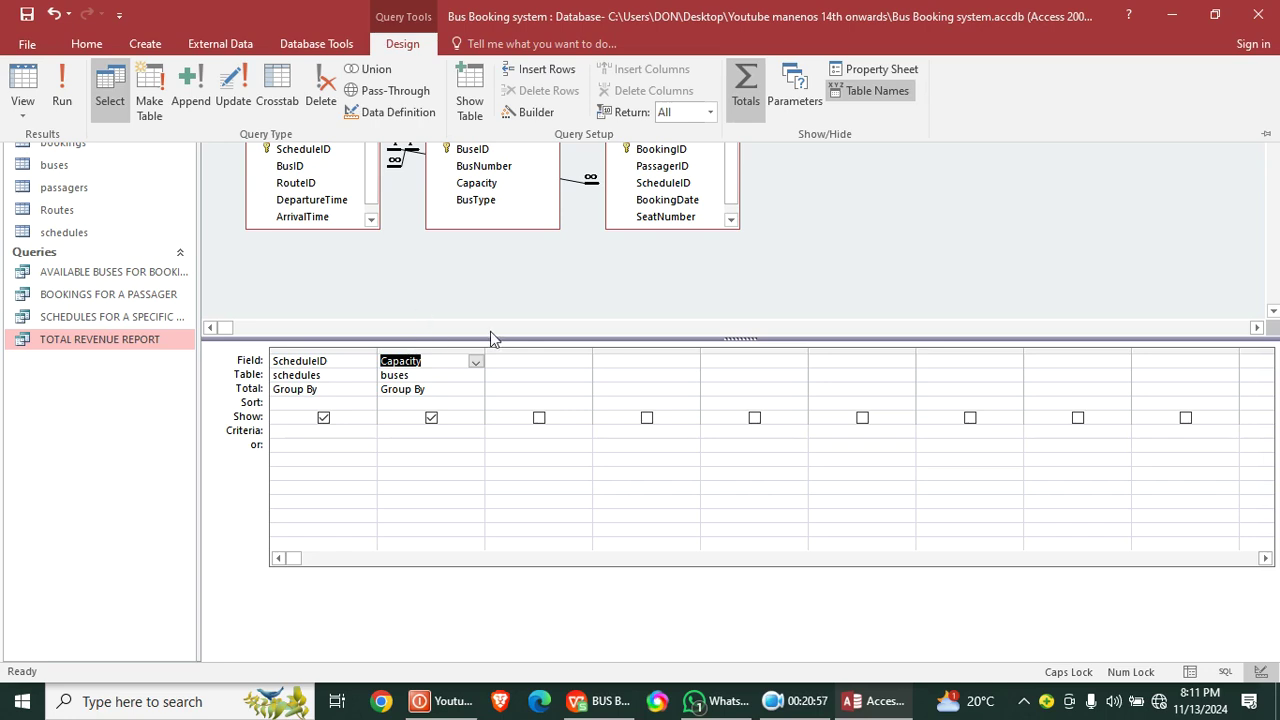
{"action": "left_click", "coordinate": [440, 390]}
{"action": "left_click", "coordinate": [475, 389]}
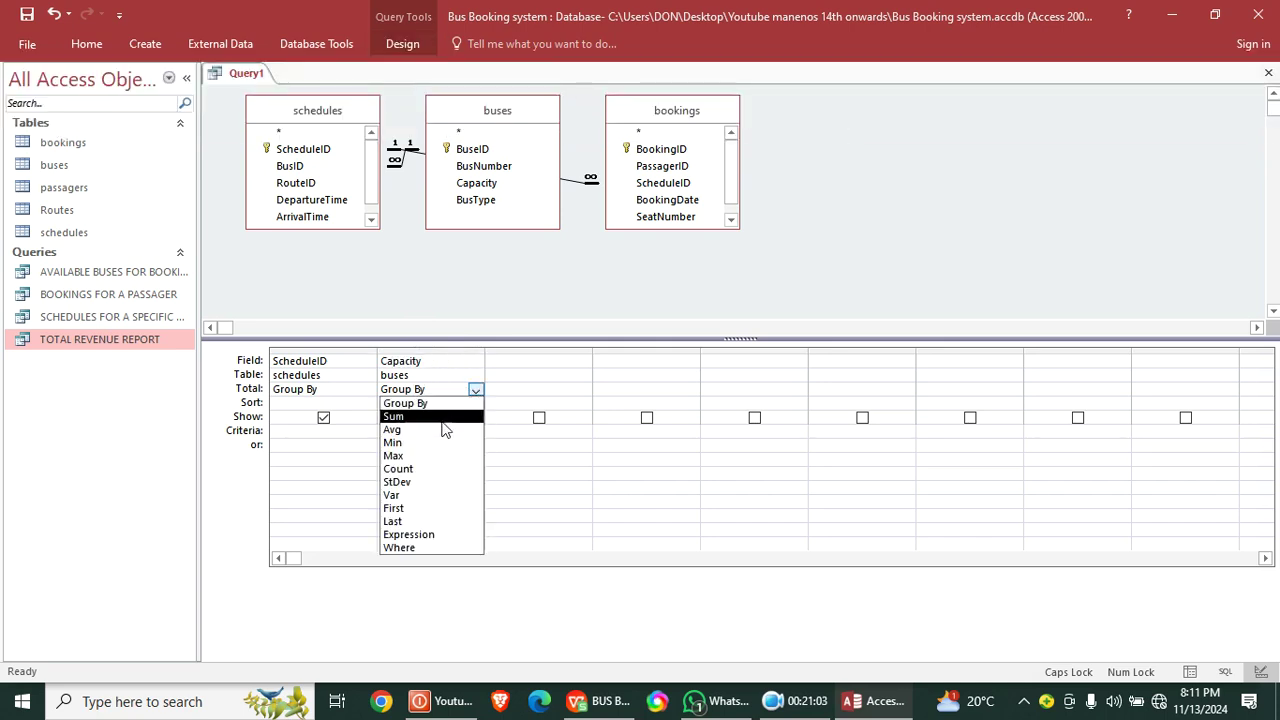
{"action": "left_click", "coordinate": [445, 417]}
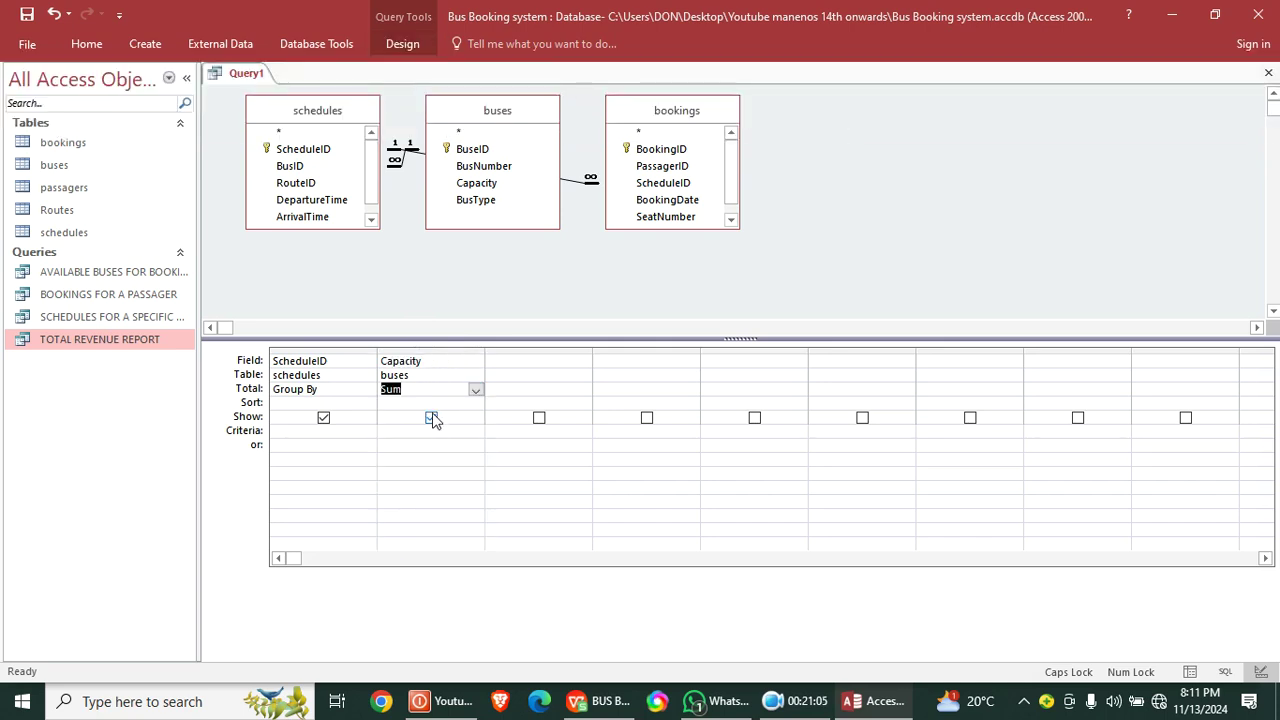
{"action": "left_click", "coordinate": [475, 389]}
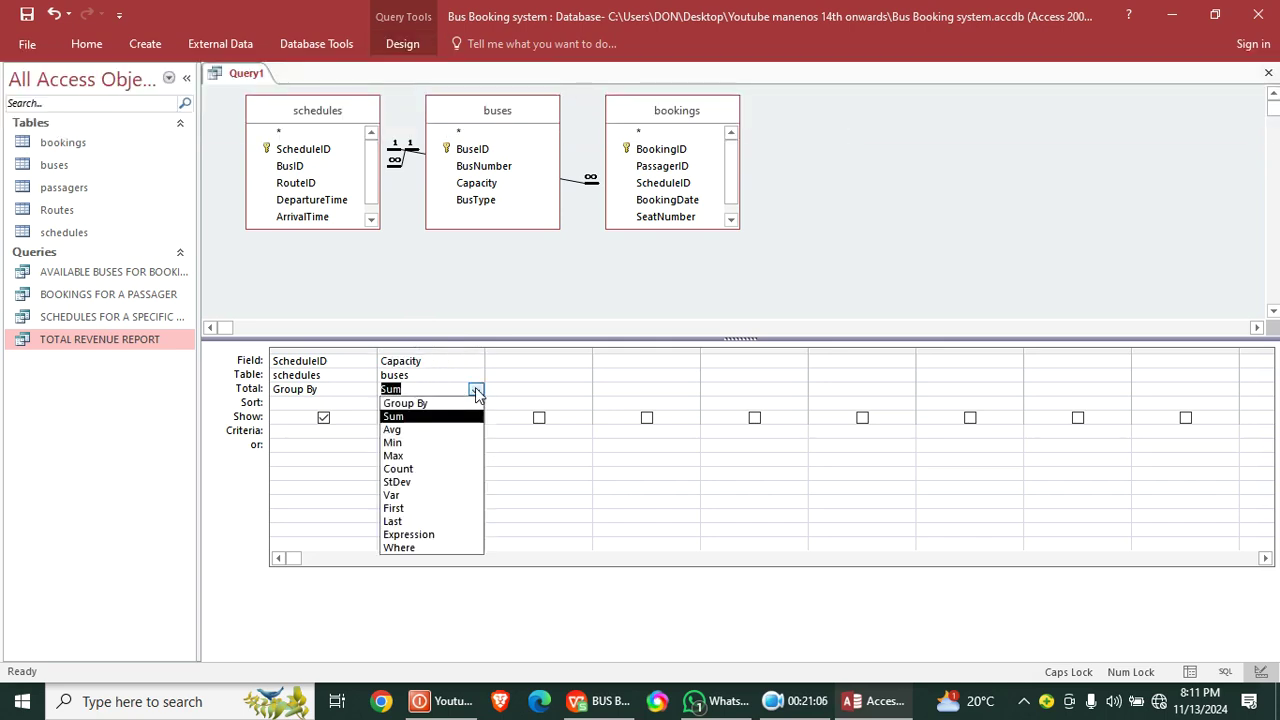
{"action": "left_click", "coordinate": [436, 468]}
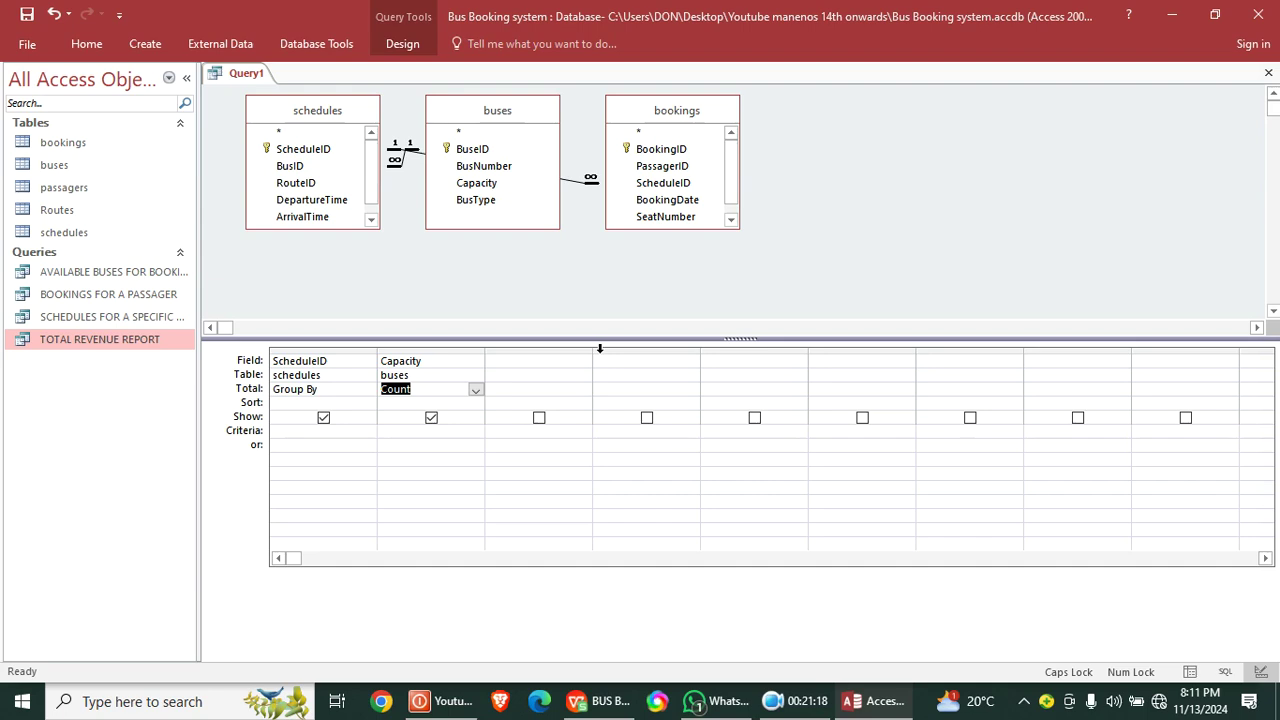
- Widen the third query column and add the shown calculated field Availableseats: [Capacity]-Count([SeatNumber])
{"action": "left_click_drag", "start_coordinate": [590, 352], "coordinate": [939, 360]}
{"action": "left_click", "coordinate": [538, 364]}
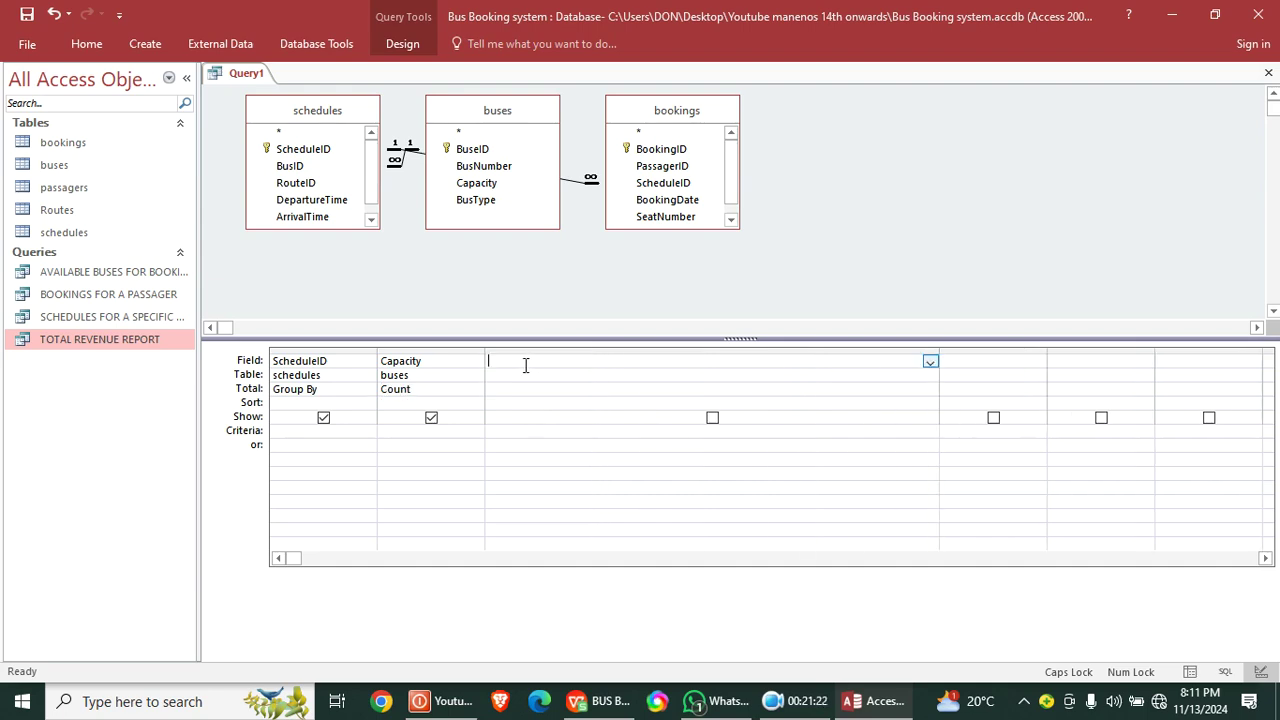
{"action": "type", "text": "A"}
{"action": "key", "text": "Caps_Lock"}
{"action": "type", "text": "vailableseats:["}
{"action": "key", "text": "Caps_Lock"}
{"action": "type", "text": "C"}
{"action": "key", "text": "Caps_Lock"}
{"action": "type", "text": "apacity"}
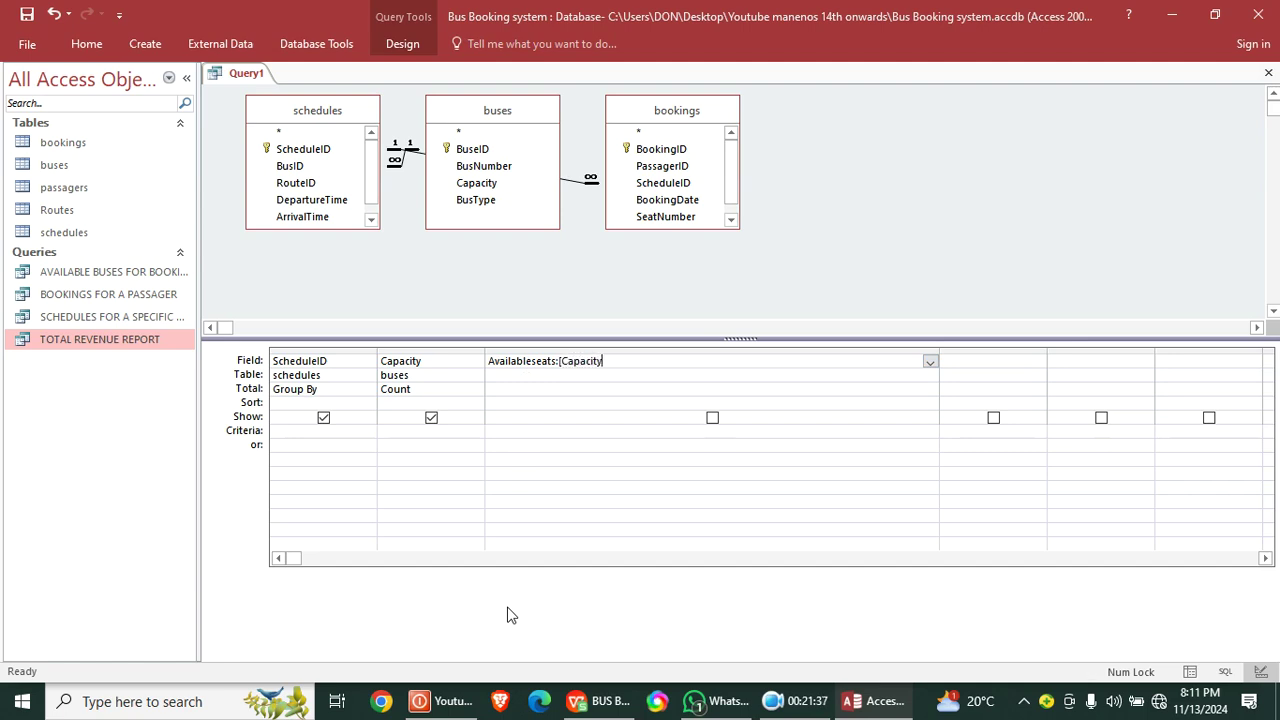
{"action": "type", "text": "]-Count([SeatNumber"}
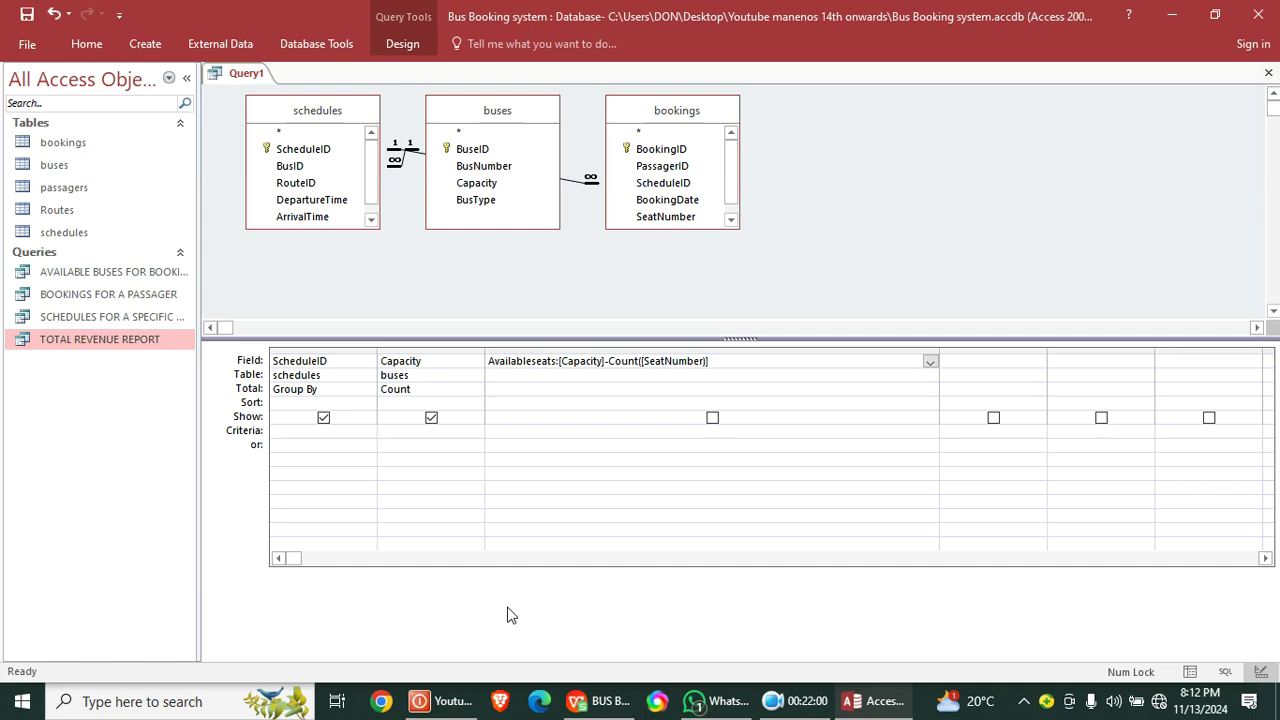
{"action": "key", "text": "BackSpace"}
{"action": "type", "text": "]"}
{"action": "left_click", "coordinate": [713, 418]}
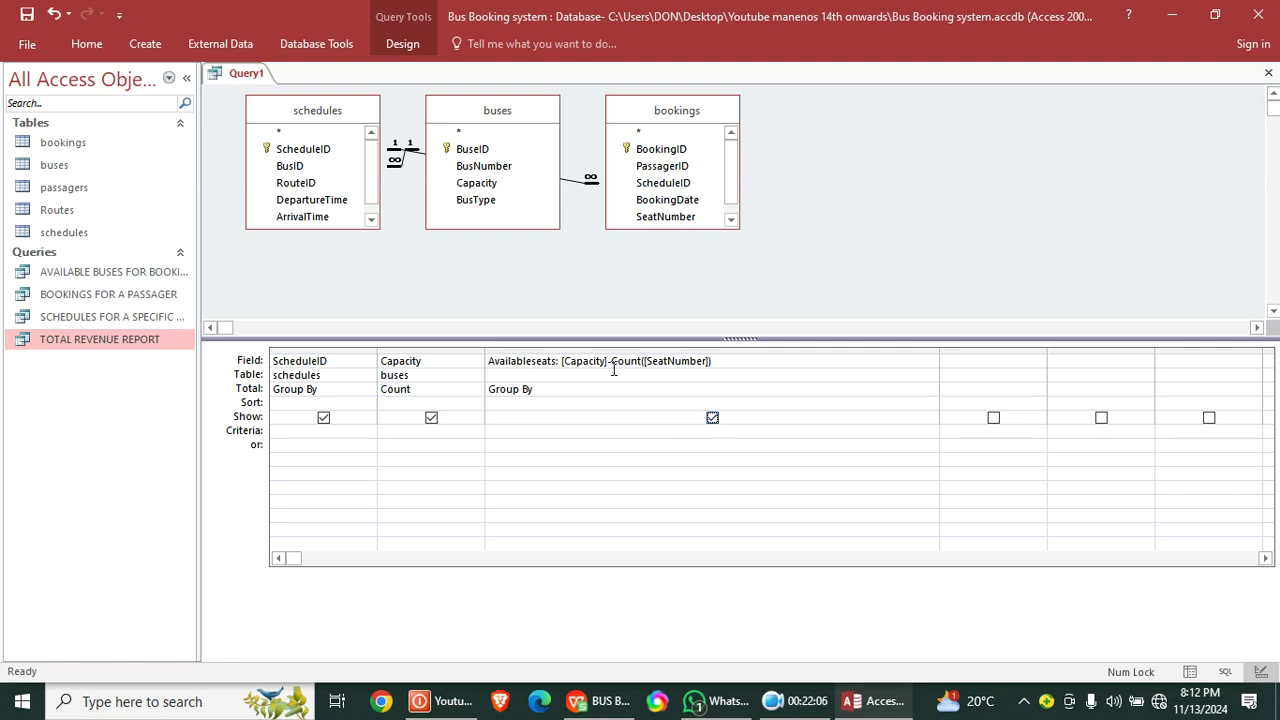
- Save the query as "seats available on a specific schedule"
{"action": "left_click", "coordinate": [27, 15]}
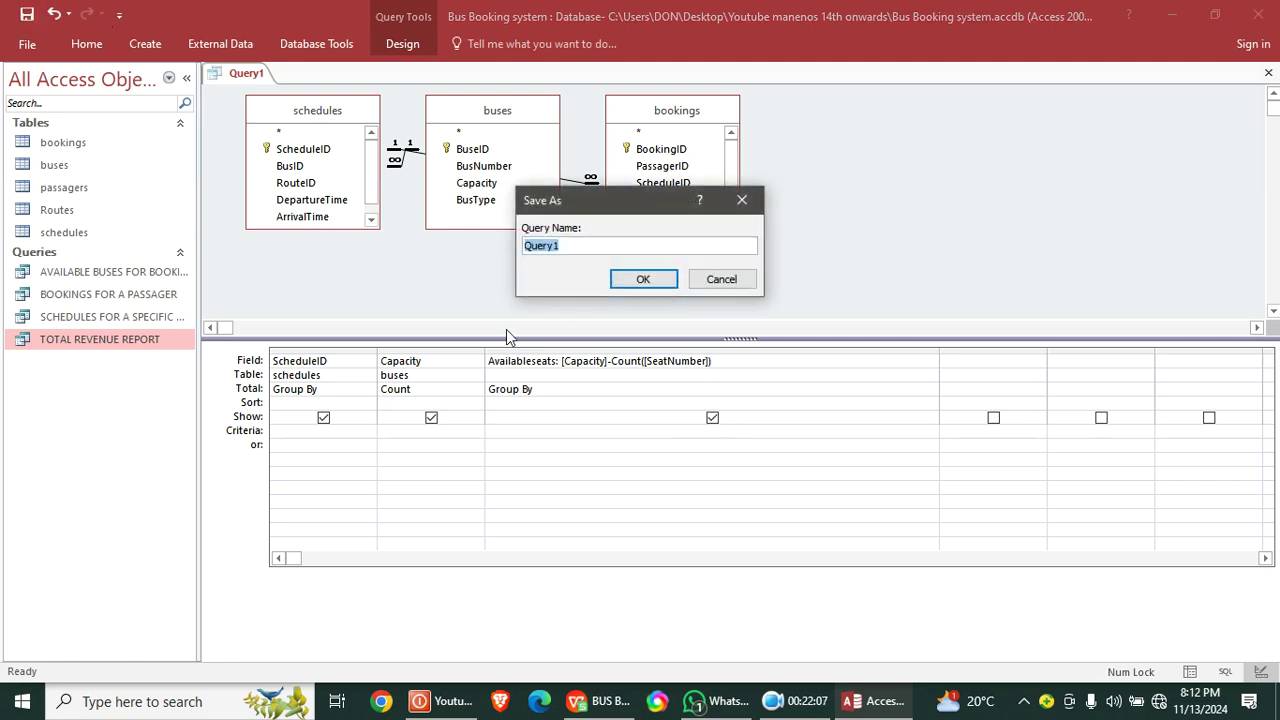
{"action": "type", "text": "seats available"}
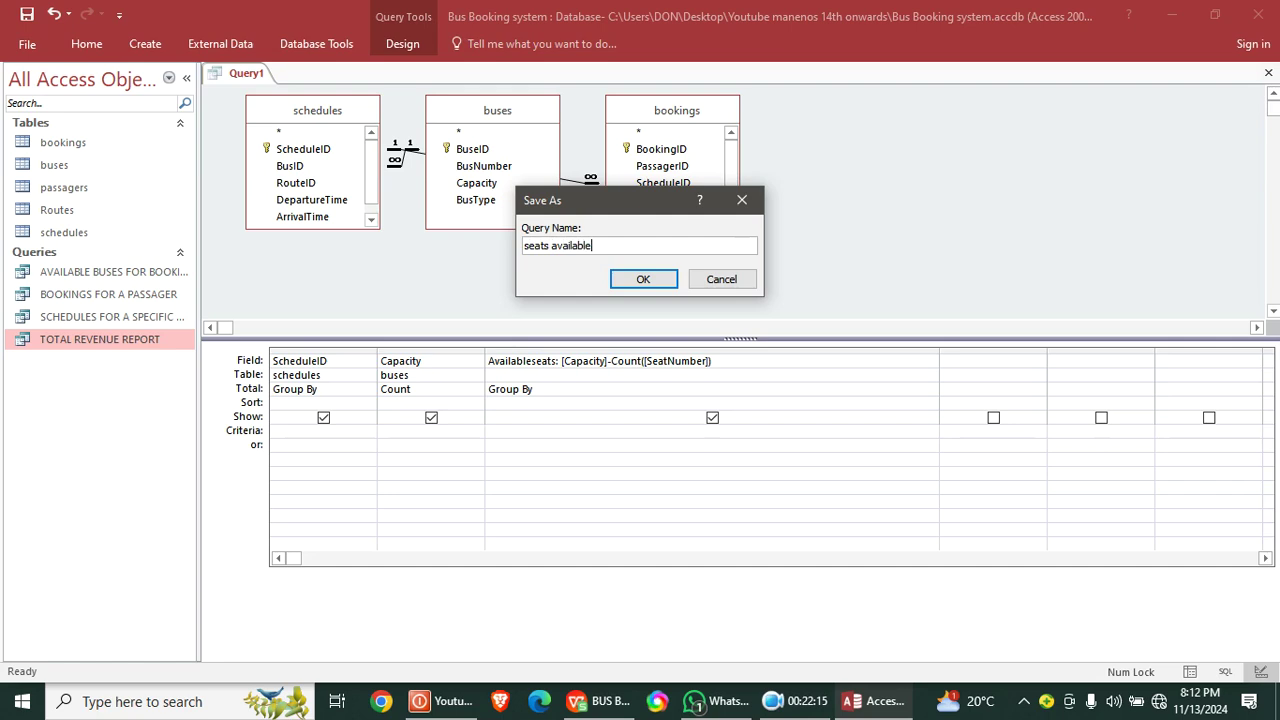
{"action": "type", "text": " on a spe"}
{"action": "type", "text": "cific"}
{"action": "type", "text": " se"}
{"action": "key", "text": "BackSpace"}
{"action": "type", "text": "chedule"}
{"action": "key", "text": "Return"}
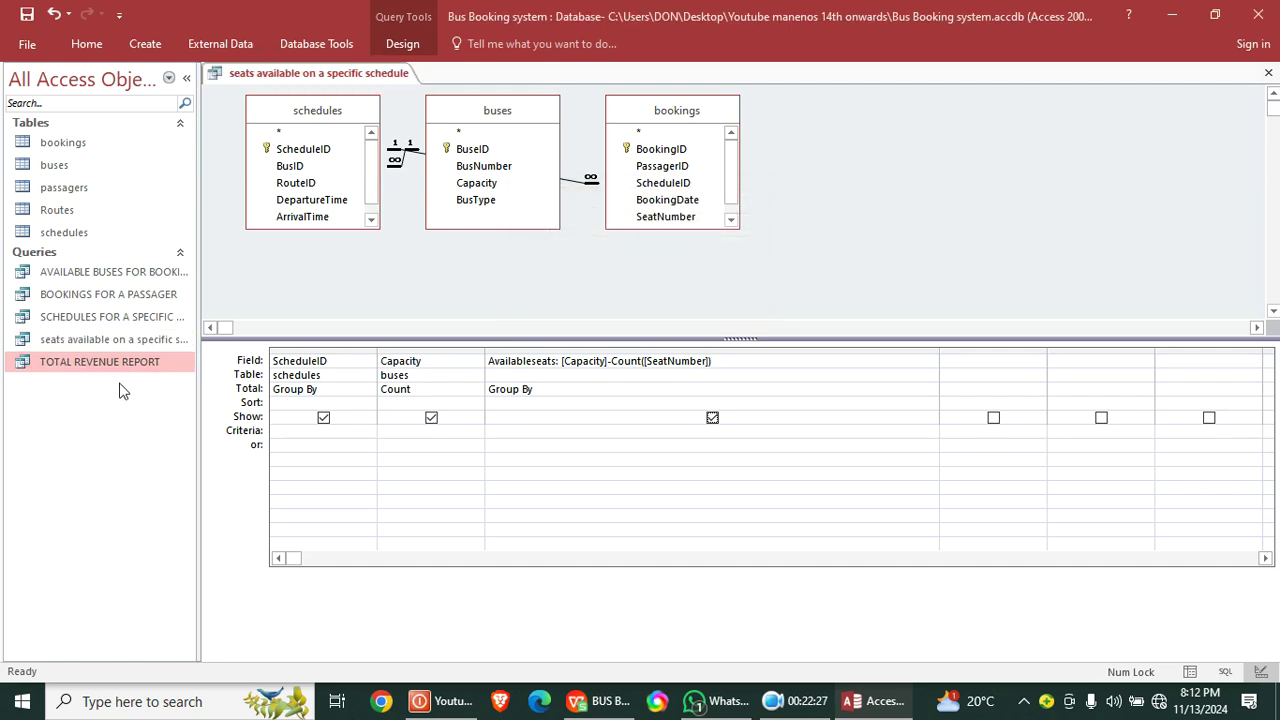
- Try to run the saved query, clear the Availableseats column's total setting, and try running it again
{"action": "double_click", "coordinate": [120, 340]}
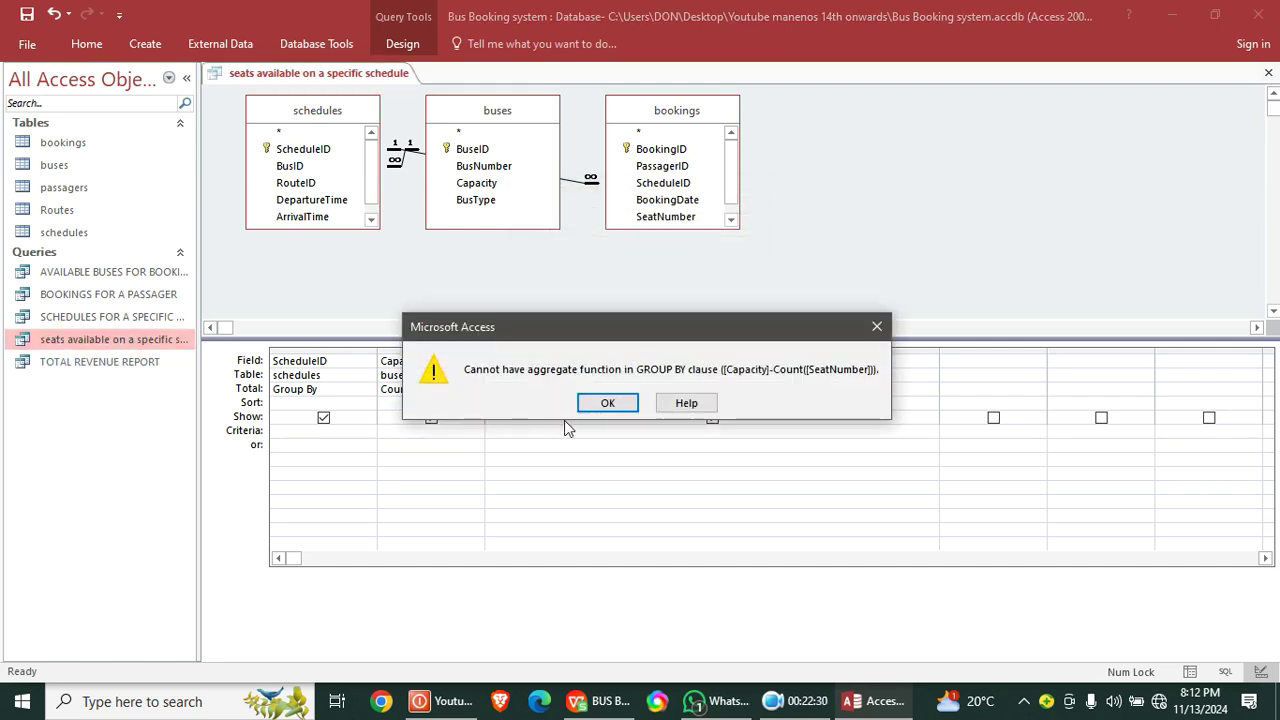
{"action": "left_click", "coordinate": [612, 403]}
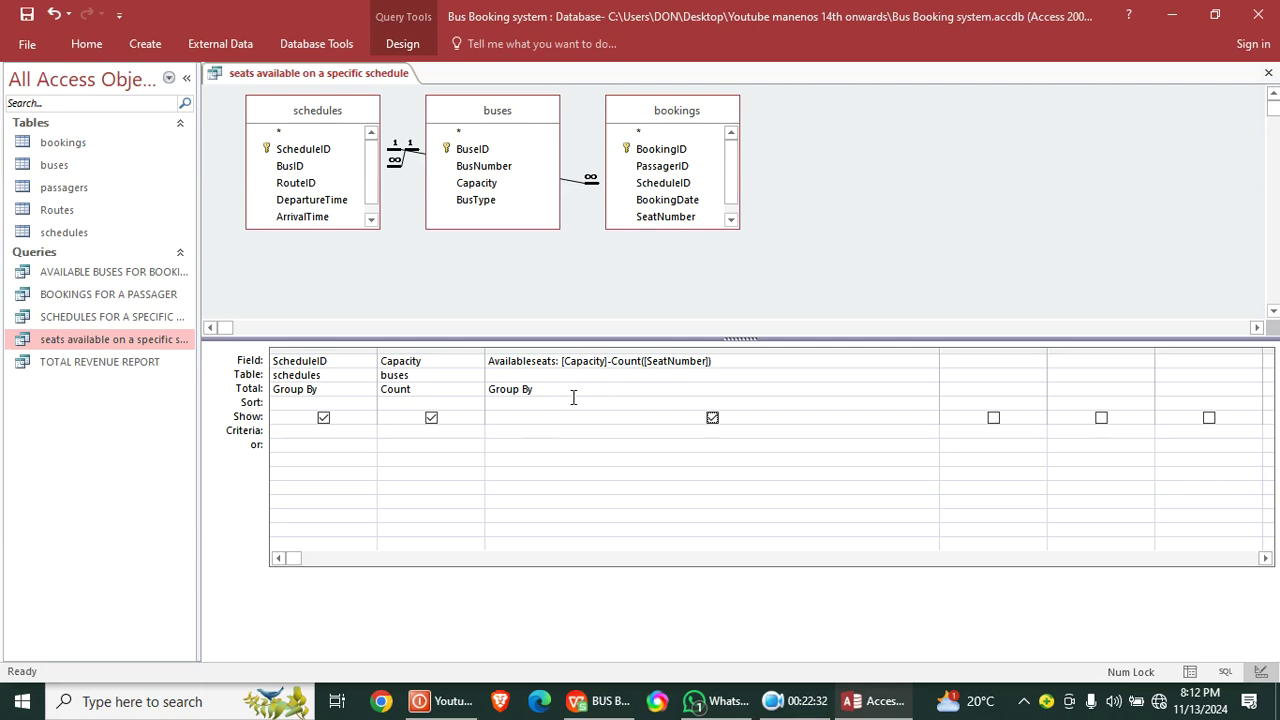
{"action": "left_click_drag", "start_coordinate": [558, 400], "coordinate": [464, 391]}
{"action": "key", "text": "Delete"}
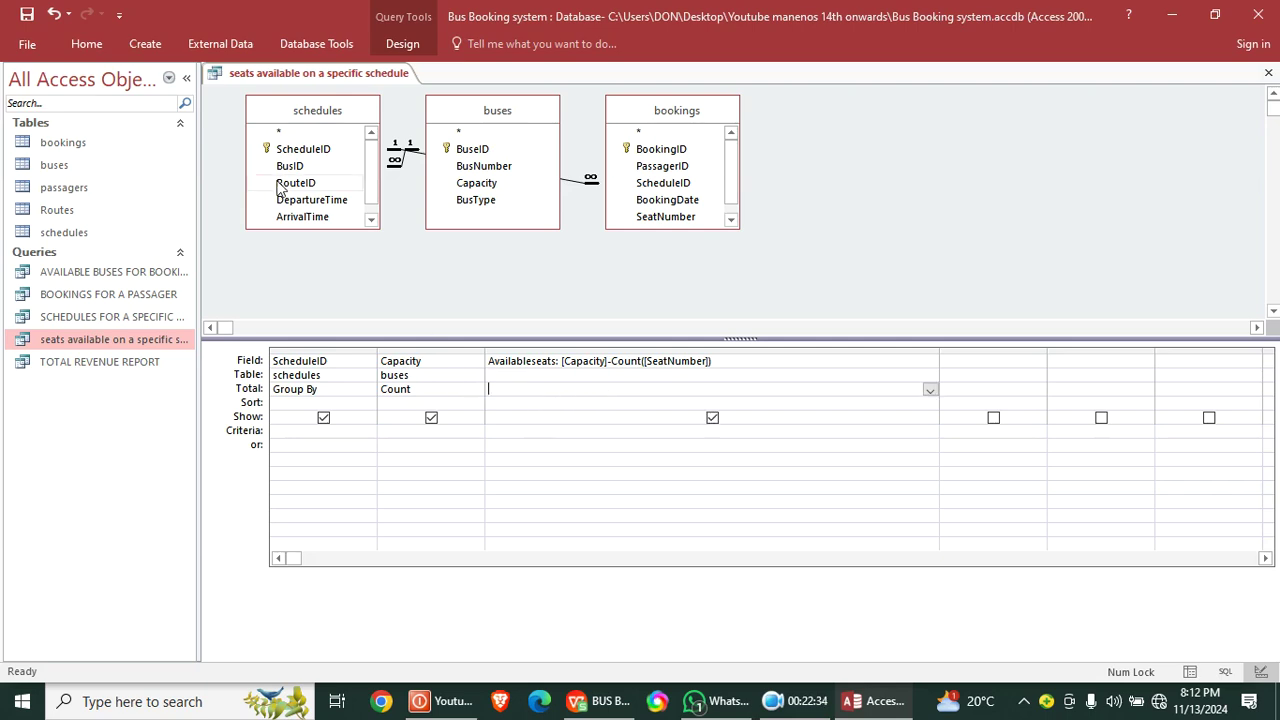
{"action": "double_click", "coordinate": [92, 339]}
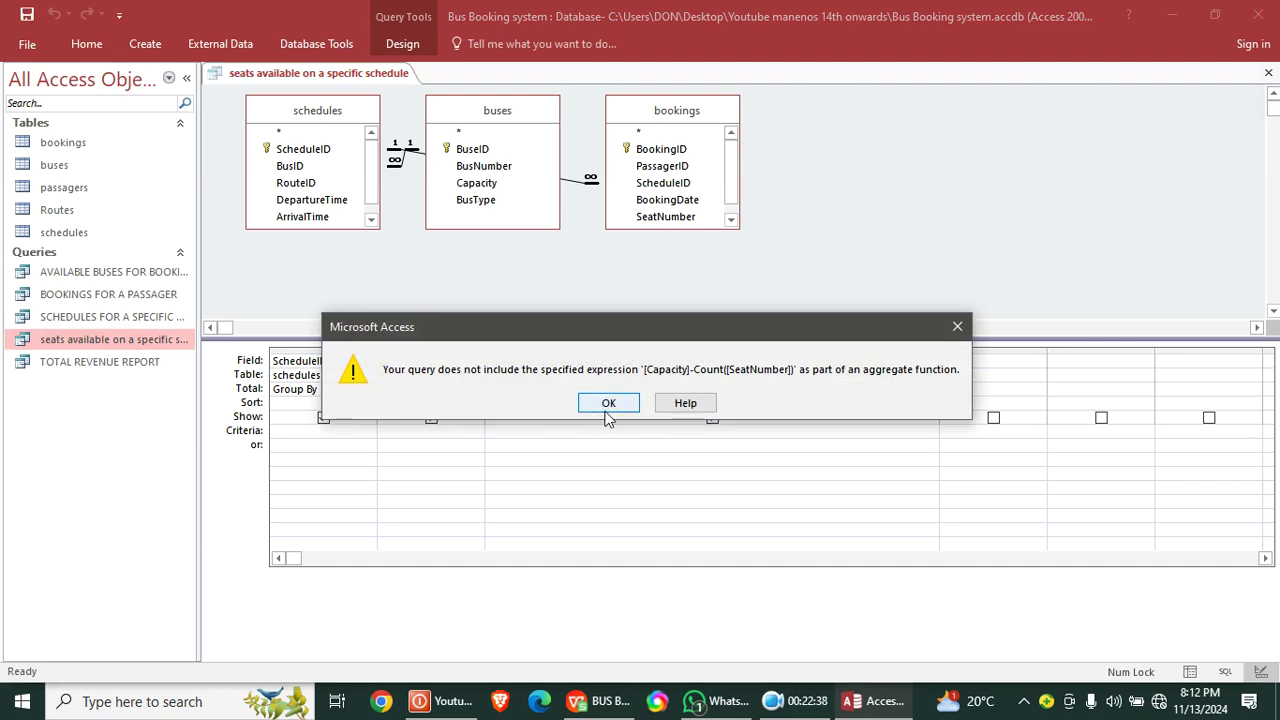
{"action": "left_click", "coordinate": [607, 403]}
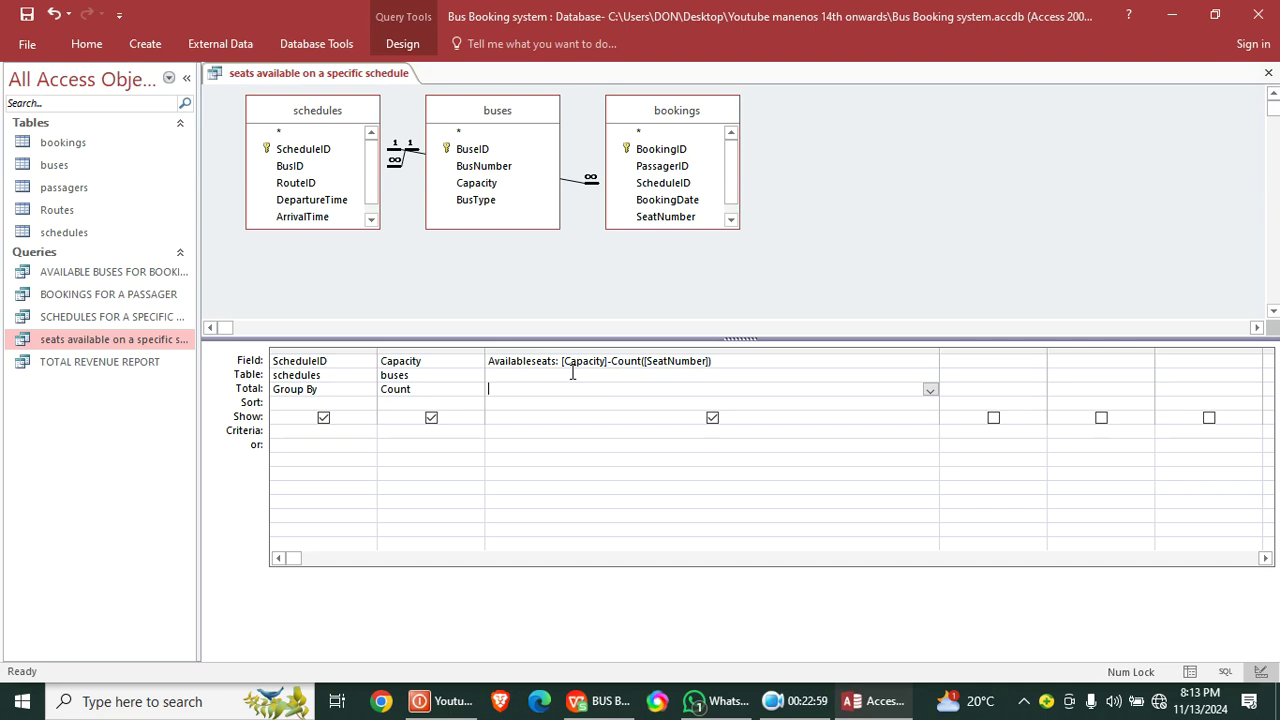
{"action": "left_click", "coordinate": [806, 705]}
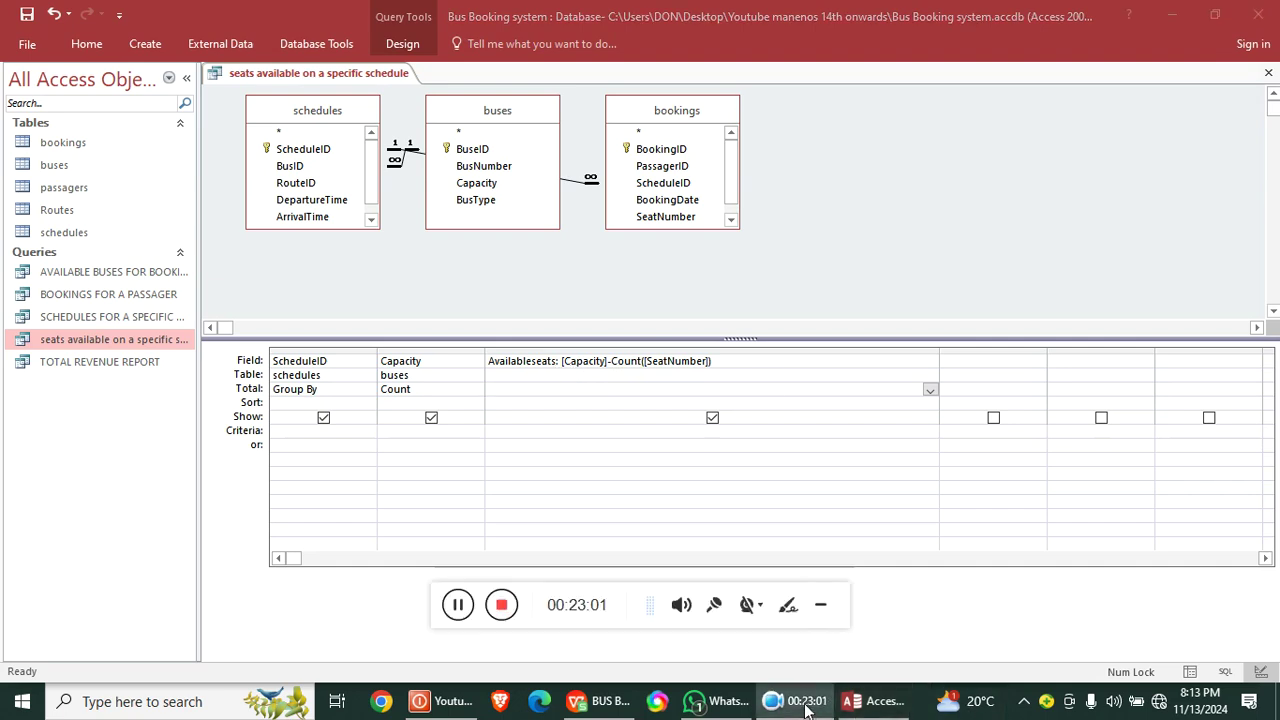
{"action": "left_click", "coordinate": [457, 604]}
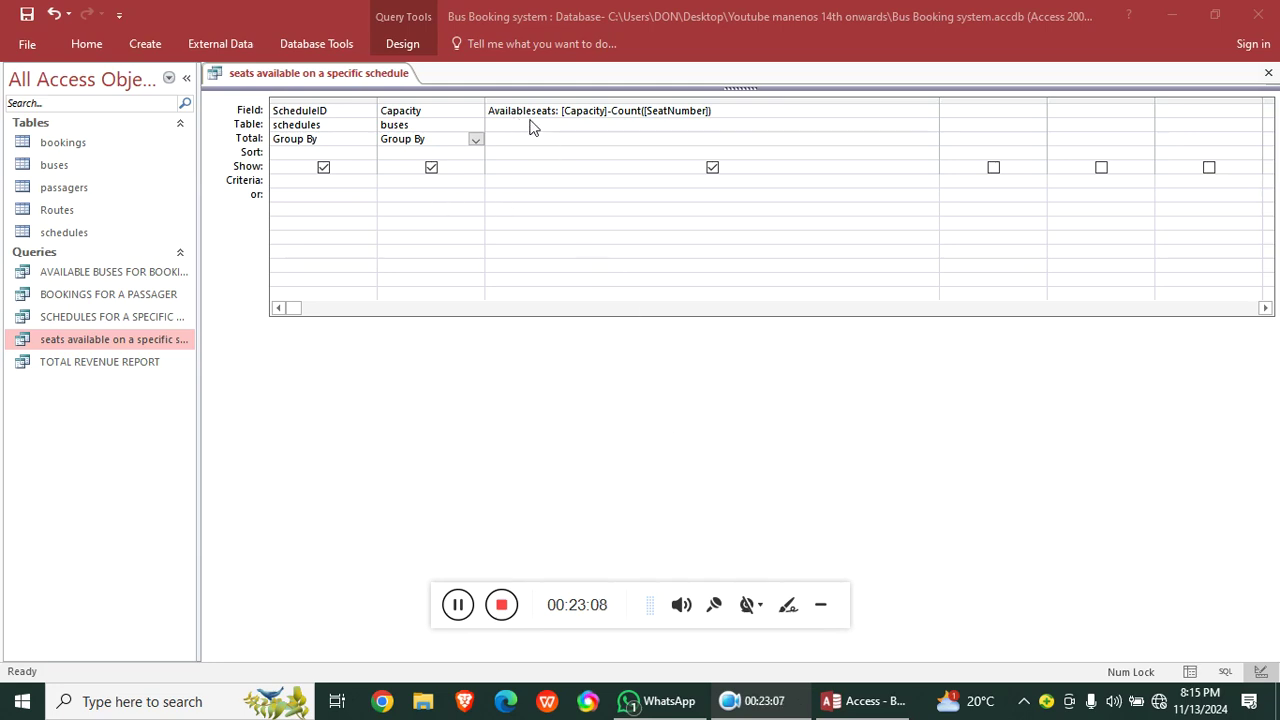
- Set the ScheduleID column's total to Count, then run the query and widen its schedule count column
{"action": "left_click", "coordinate": [367, 139]}
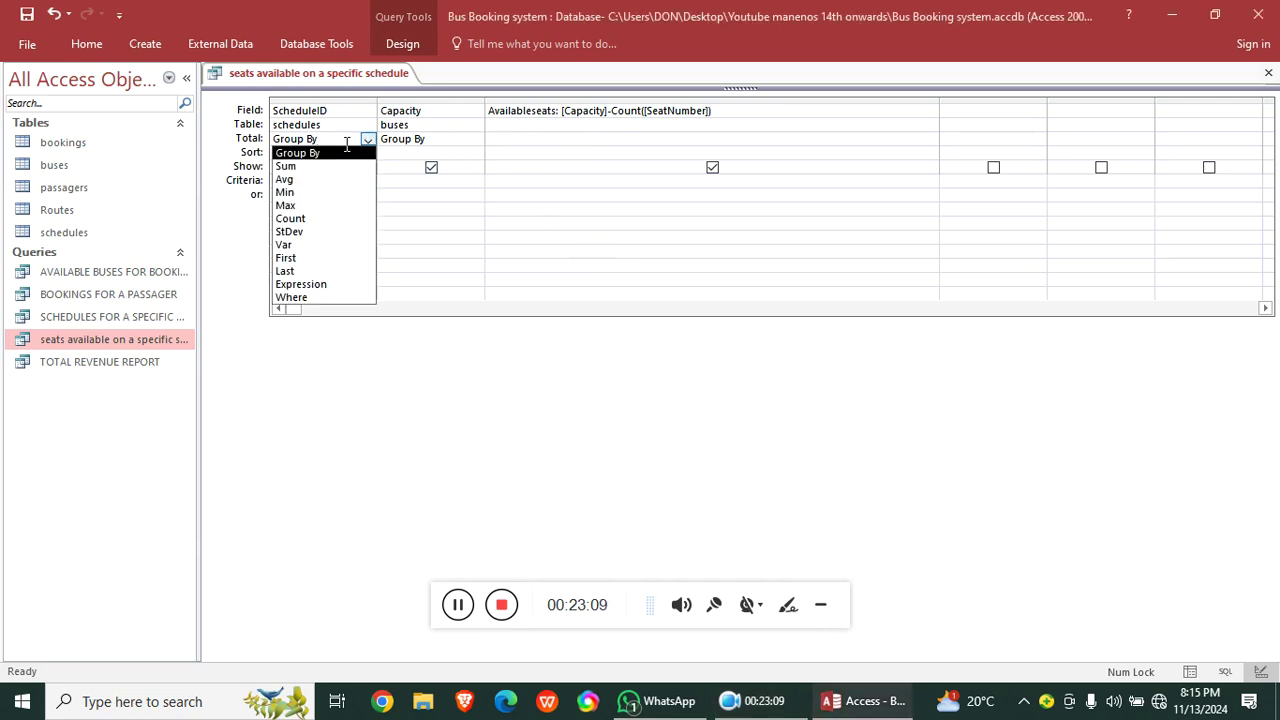
{"action": "left_click", "coordinate": [330, 218]}
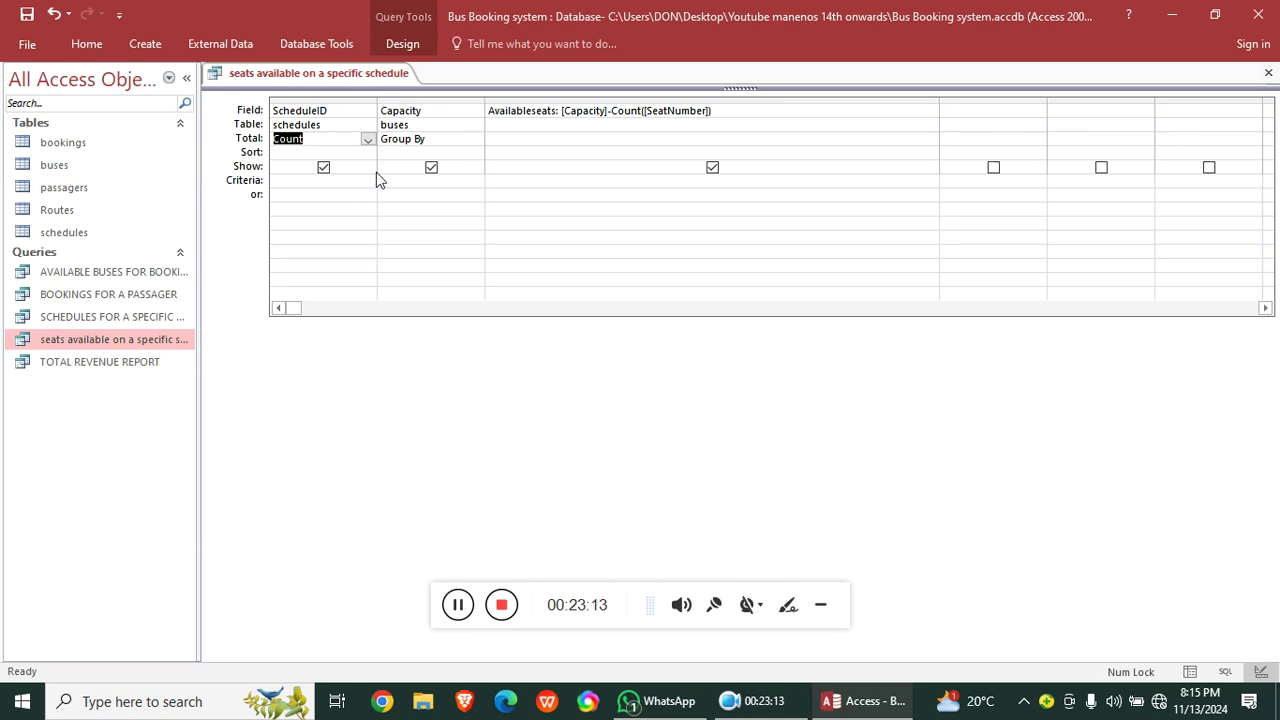
{"action": "left_click", "coordinate": [95, 44]}
{"action": "left_click", "coordinate": [45, 80]}
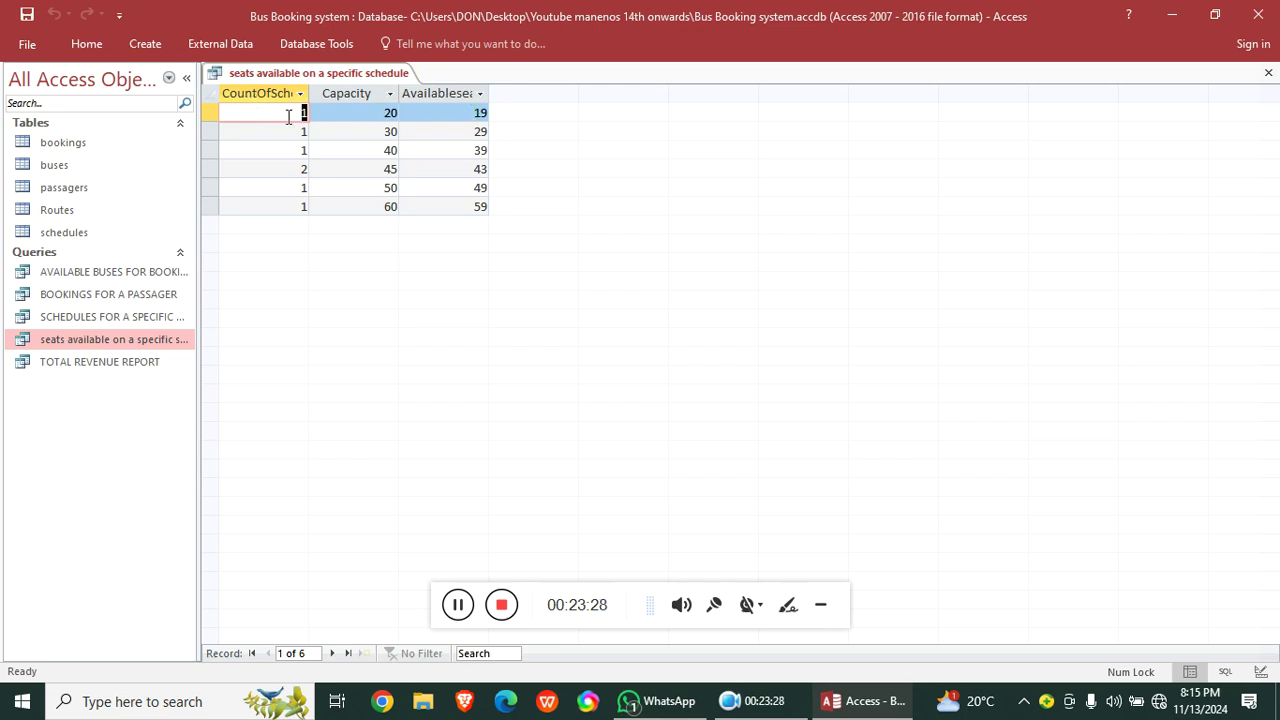
{"action": "left_click_drag", "start_coordinate": [307, 92], "coordinate": [362, 112]}
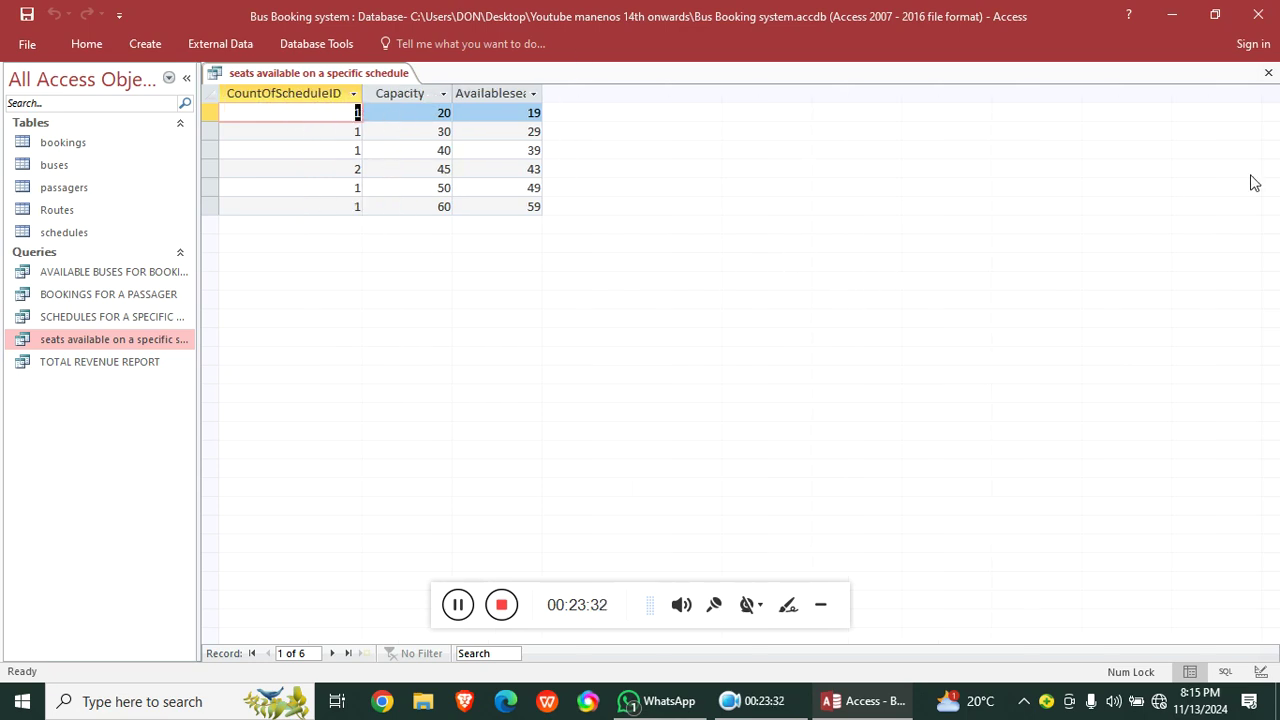
- Return the query to Design View and close it, saving the design changes
{"action": "right_click", "coordinate": [237, 72]}
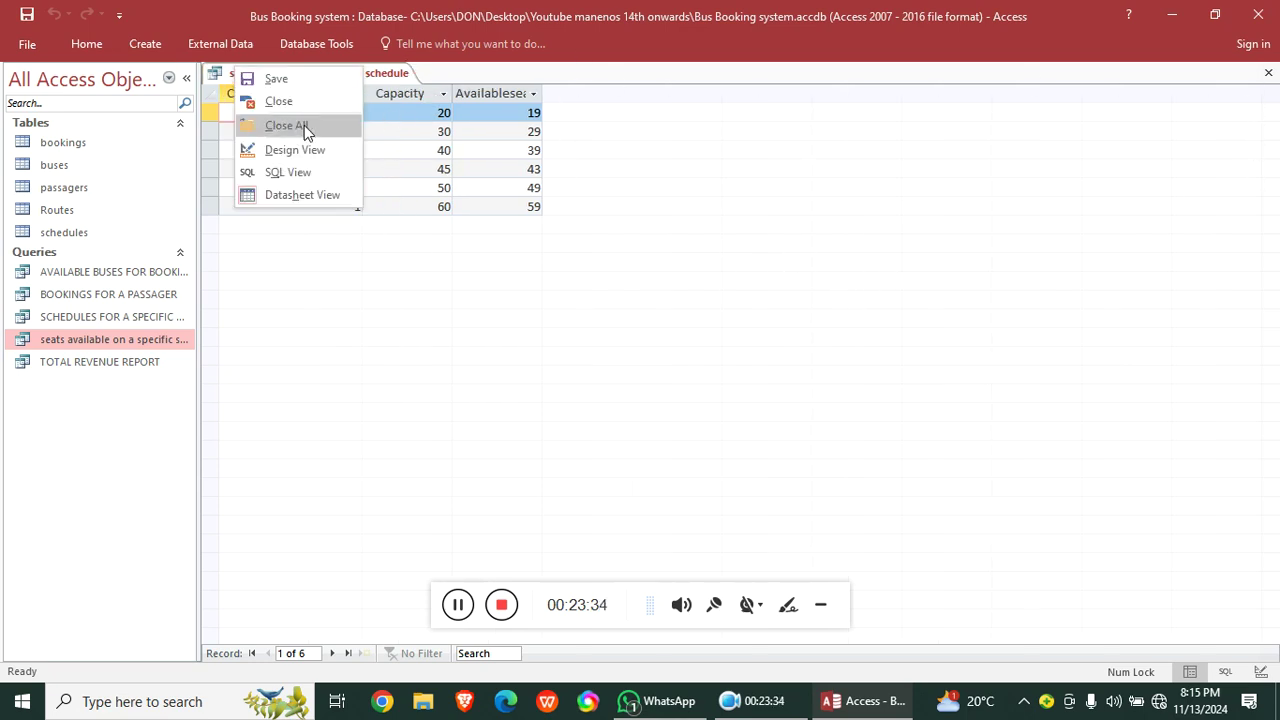
{"action": "left_click", "coordinate": [295, 149]}
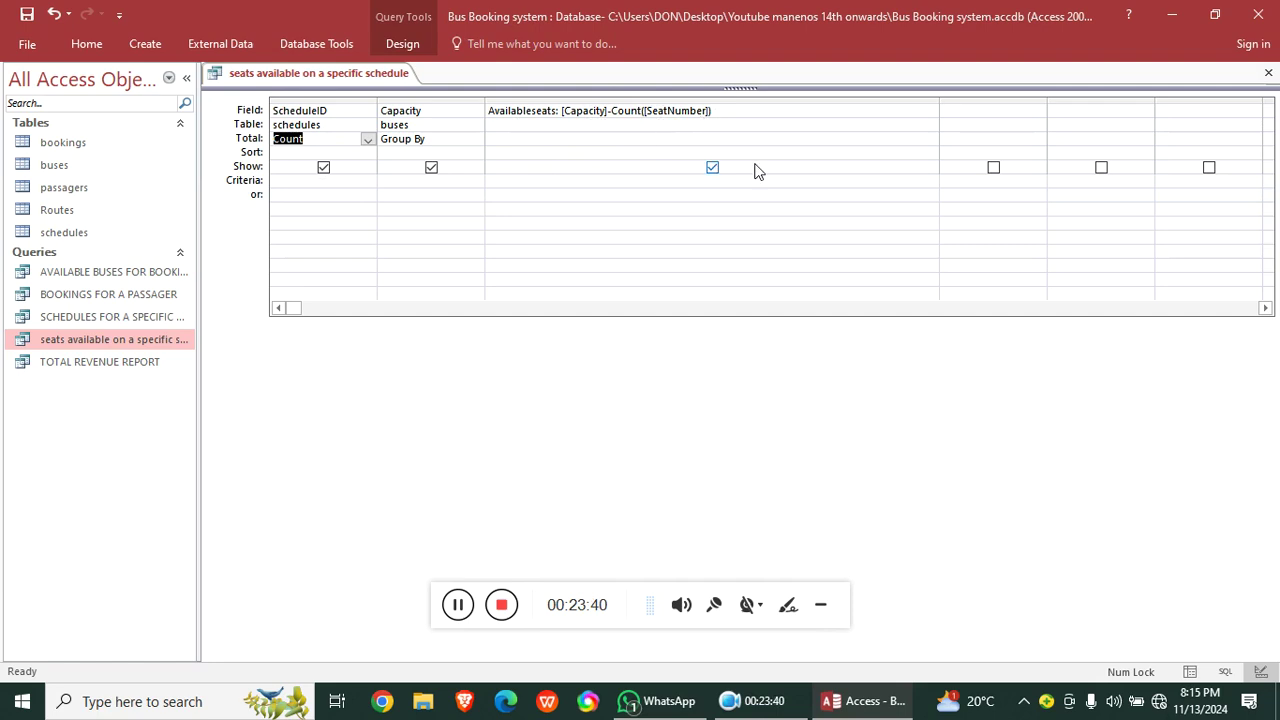
{"action": "left_click", "coordinate": [1268, 73]}
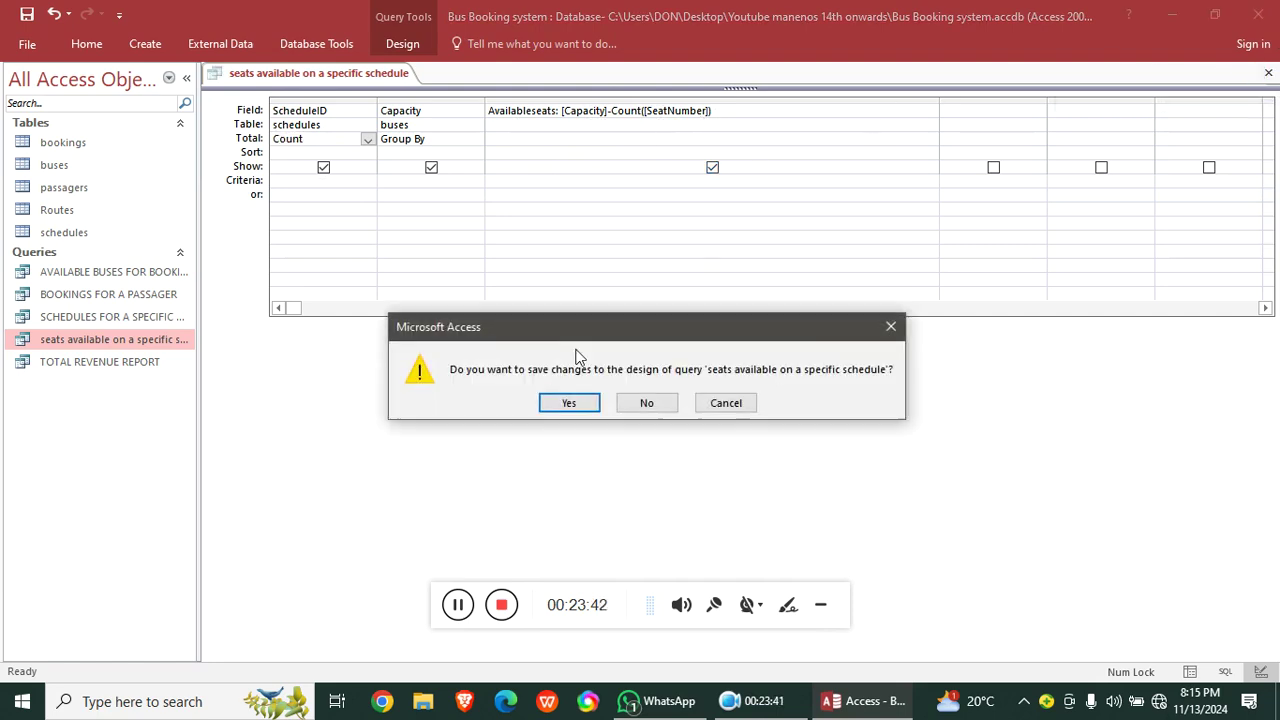
{"action": "left_click", "coordinate": [568, 403]}
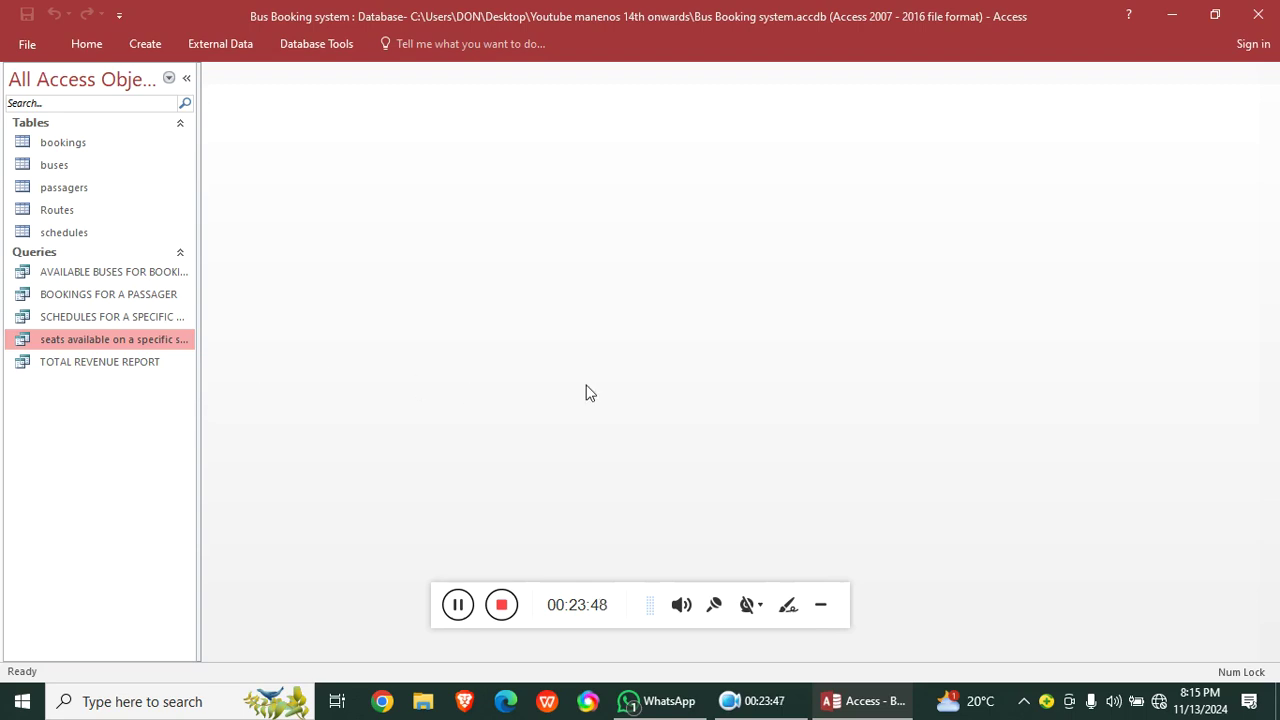
{"action": "left_click", "coordinate": [820, 605]}
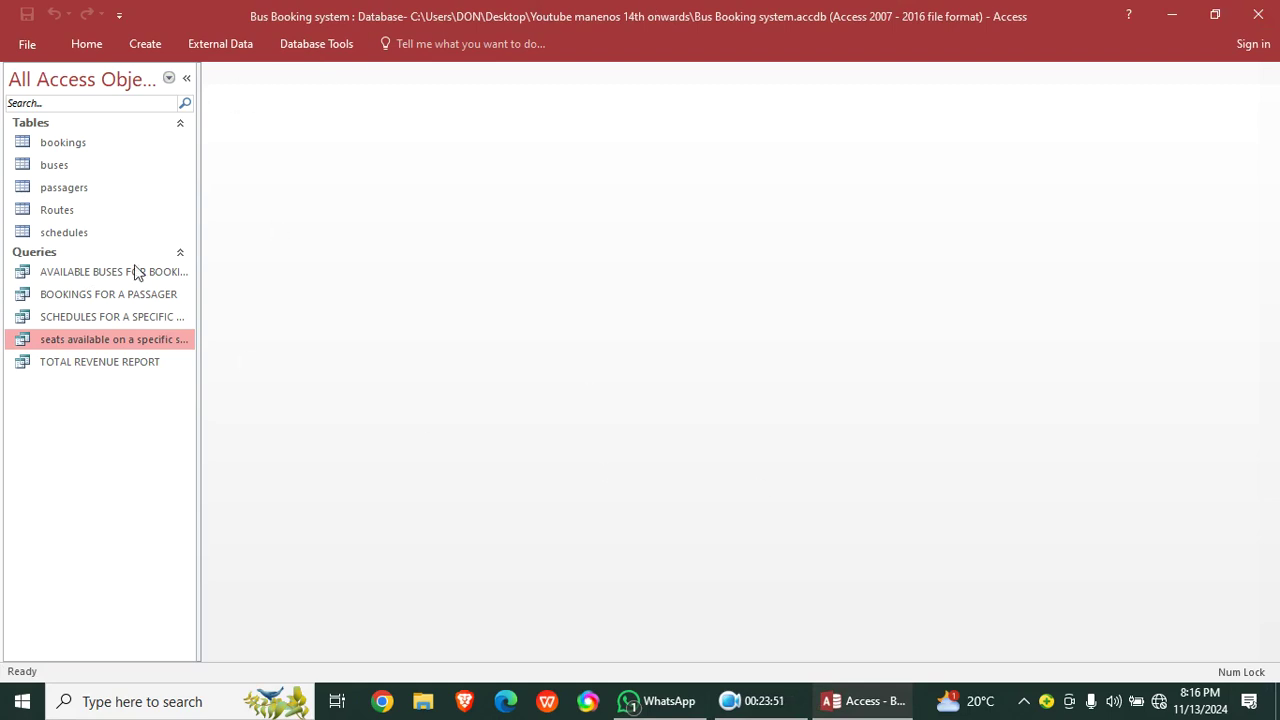
- Create a form based on the bookings table
{"action": "left_click", "coordinate": [71, 153]}
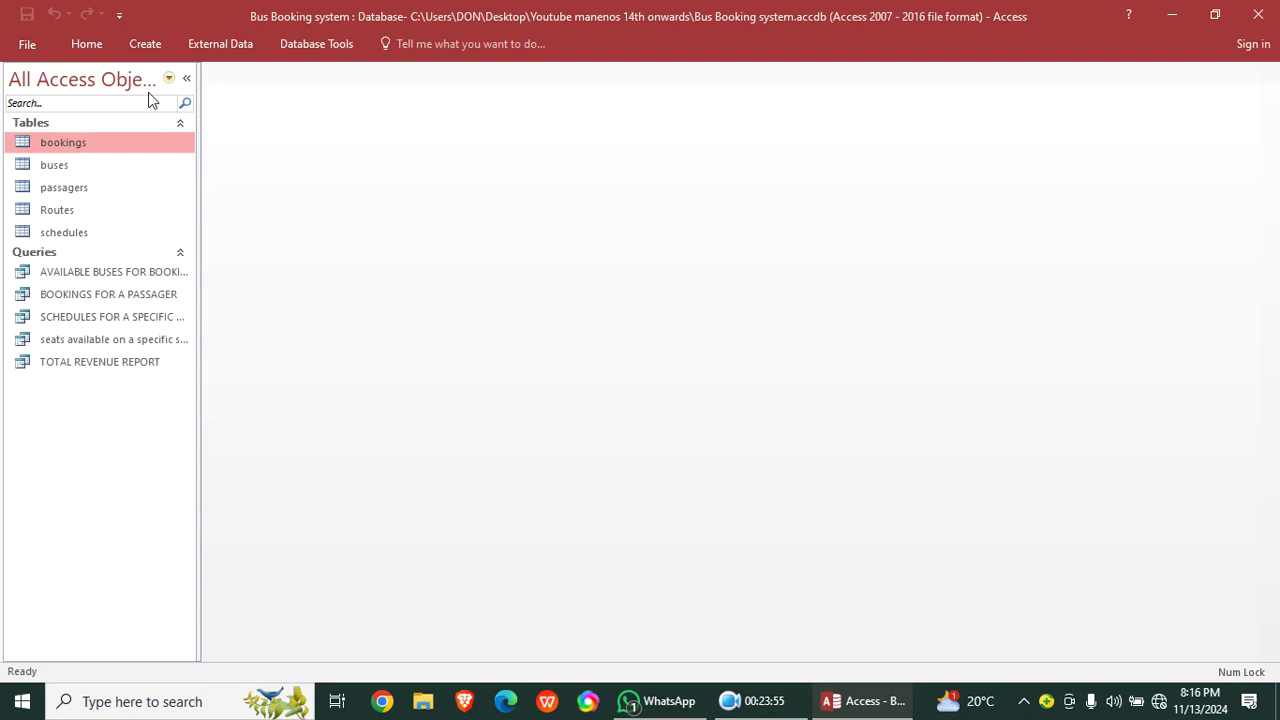
{"action": "left_click", "coordinate": [145, 45]}
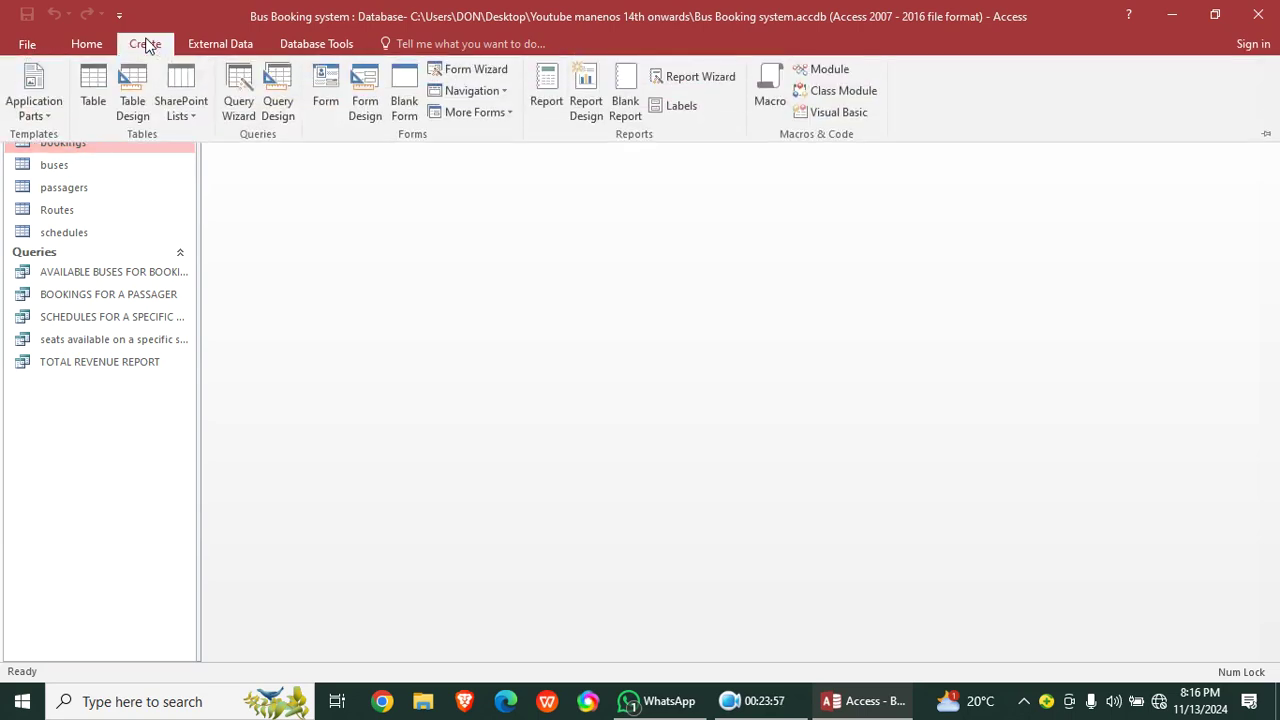
{"action": "left_click", "coordinate": [326, 95]}
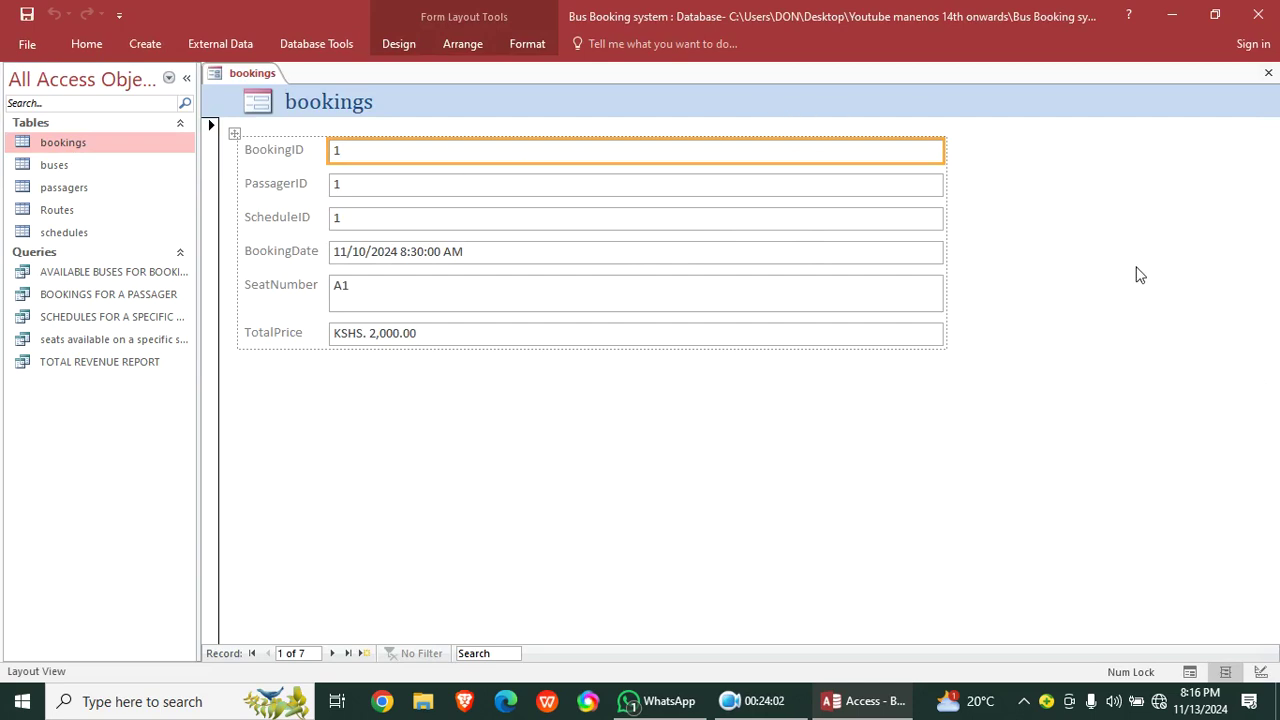
{"action": "right_click", "coordinate": [697, 104]}
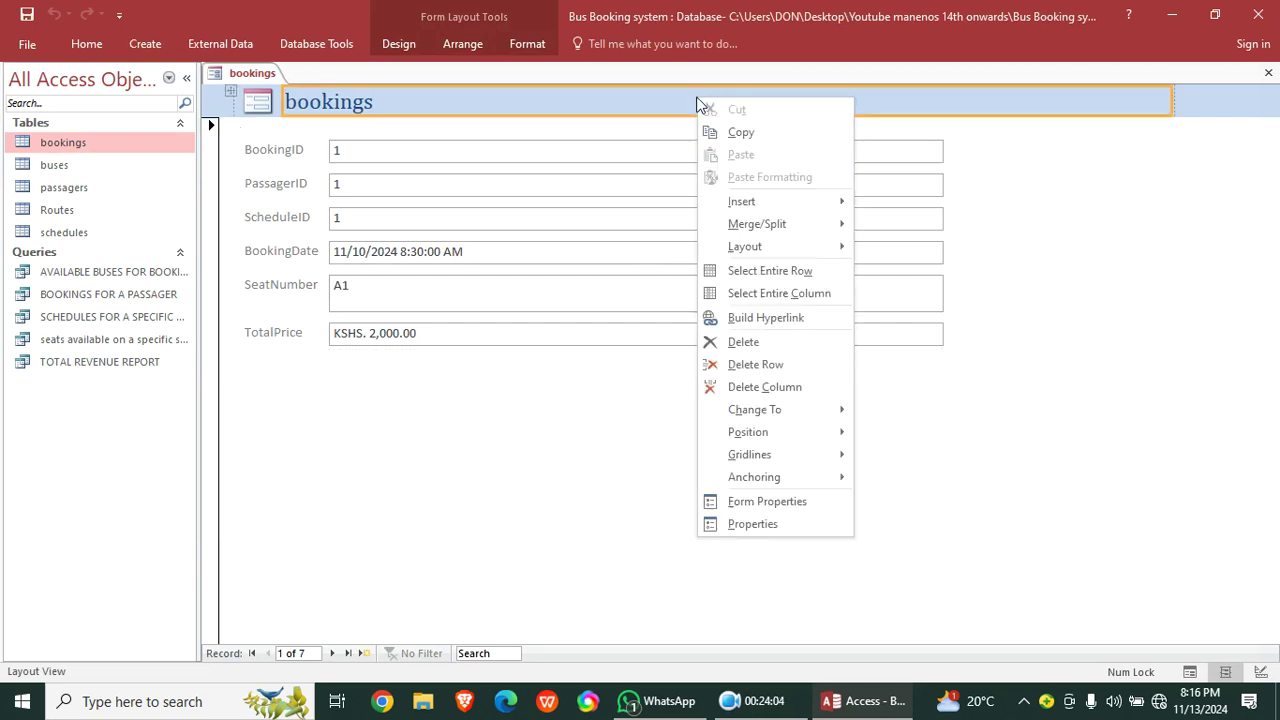
{"action": "left_click", "coordinate": [628, 83]}
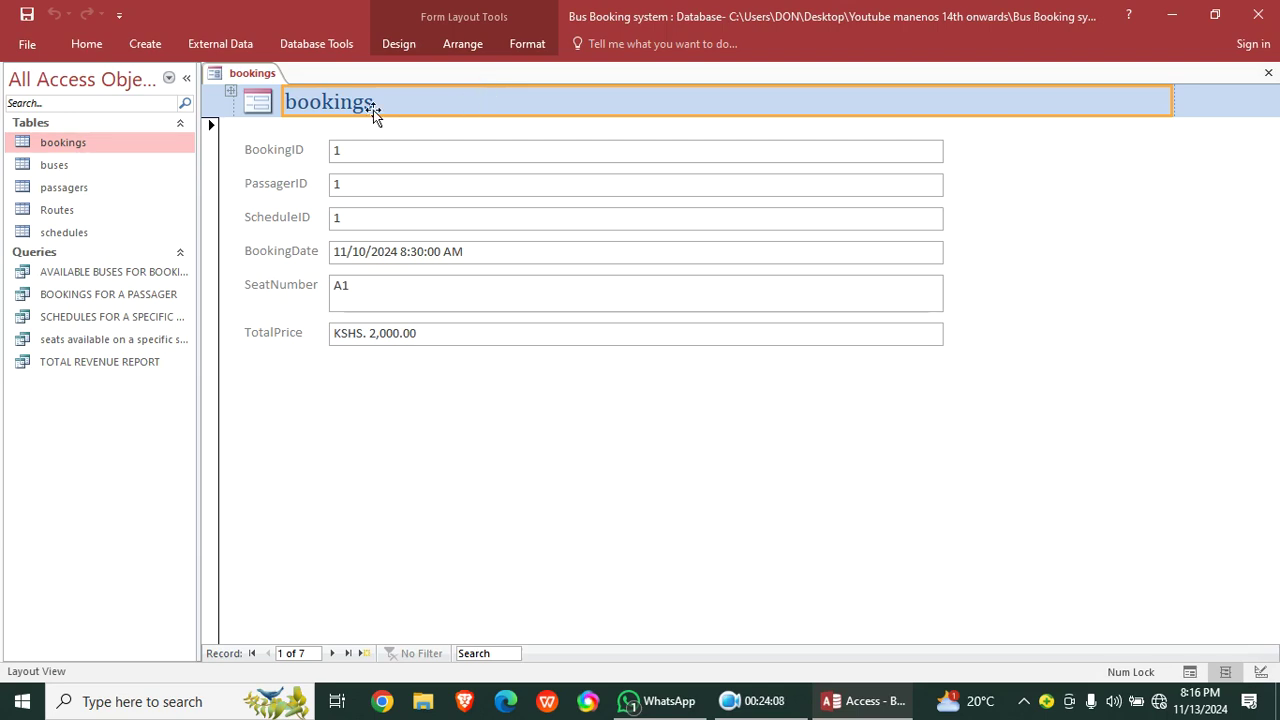
- Open the bookings form in Design View and narrow all its field text boxes to about the 4.2-inch mark
{"action": "right_click", "coordinate": [217, 75]}
{"action": "left_click", "coordinate": [268, 204]}
{"action": "left_click_drag", "start_coordinate": [866, 185], "coordinate": [837, 389]}
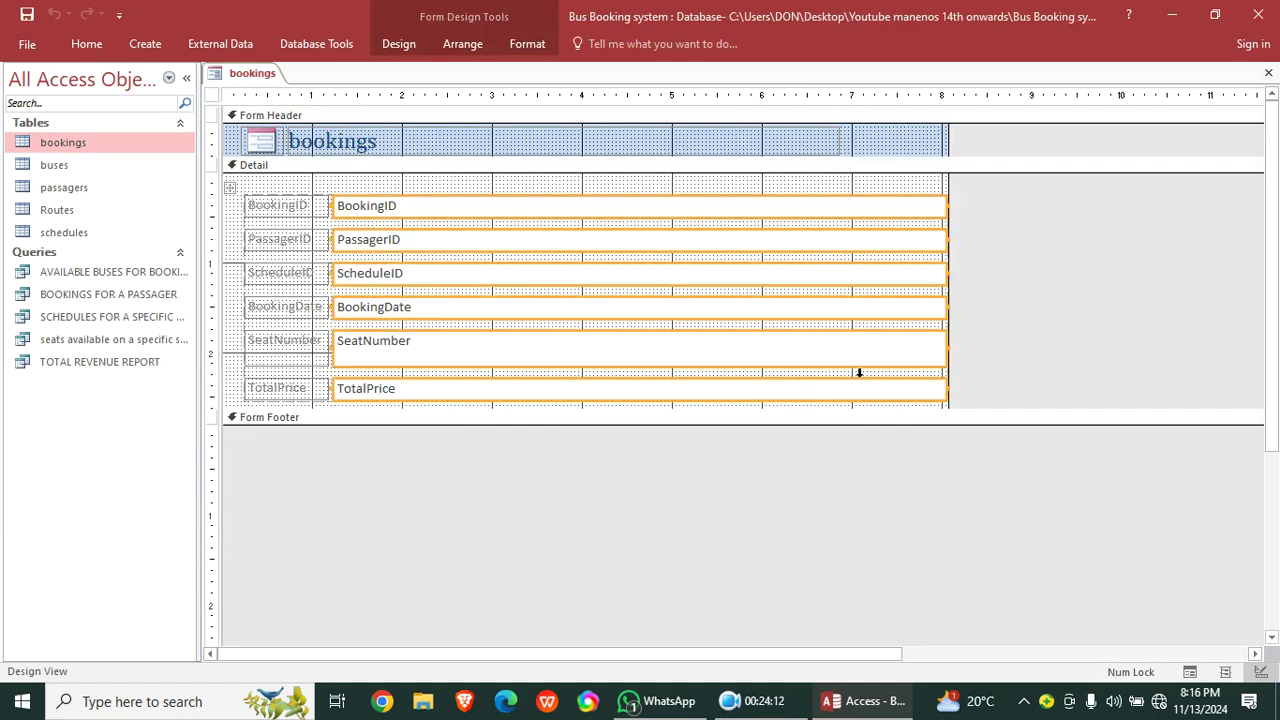
{"action": "left_click_drag", "start_coordinate": [945, 348], "coordinate": [636, 370]}
{"action": "left_click_drag", "start_coordinate": [952, 350], "coordinate": [611, 360]}
{"action": "left_click", "coordinate": [737, 276]}
- Narrow the form's title label to fit above the fields and reduce the form's width to 5 inches
{"action": "left_click_drag", "start_coordinate": [945, 218], "coordinate": [727, 264]}
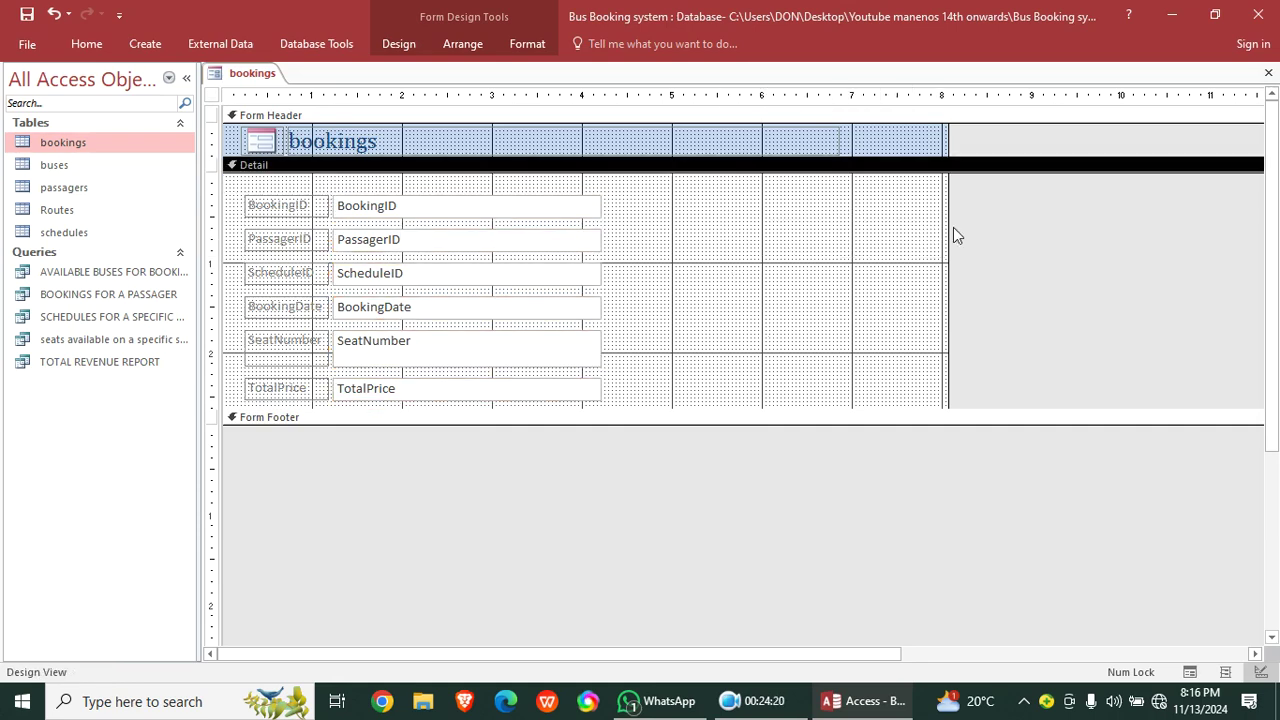
{"action": "left_click", "coordinate": [840, 140]}
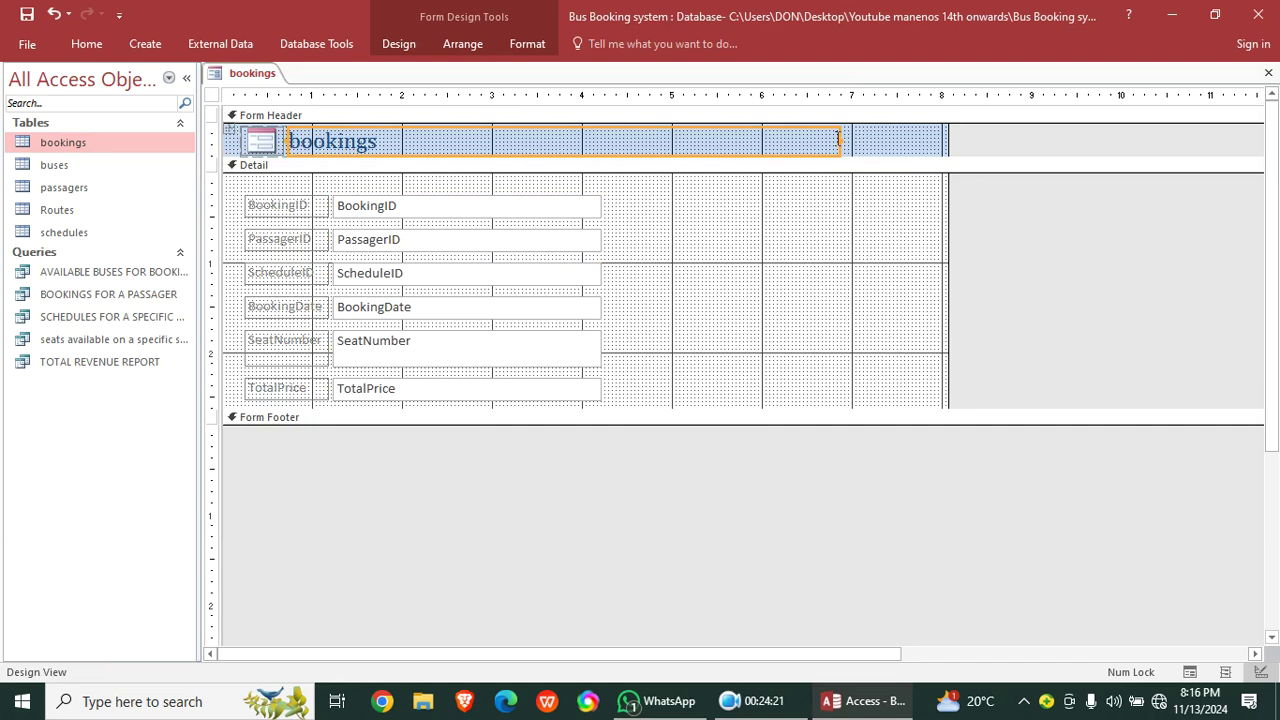
{"action": "left_click_drag", "start_coordinate": [836, 140], "coordinate": [575, 170]}
{"action": "left_click_drag", "start_coordinate": [949, 136], "coordinate": [262, 374]}
- Make all the field labels and text boxes in the Detail section bold with a red font
{"action": "left_click", "coordinate": [527, 43]}
{"action": "left_click", "coordinate": [133, 105]}
{"action": "left_click", "coordinate": [202, 106]}
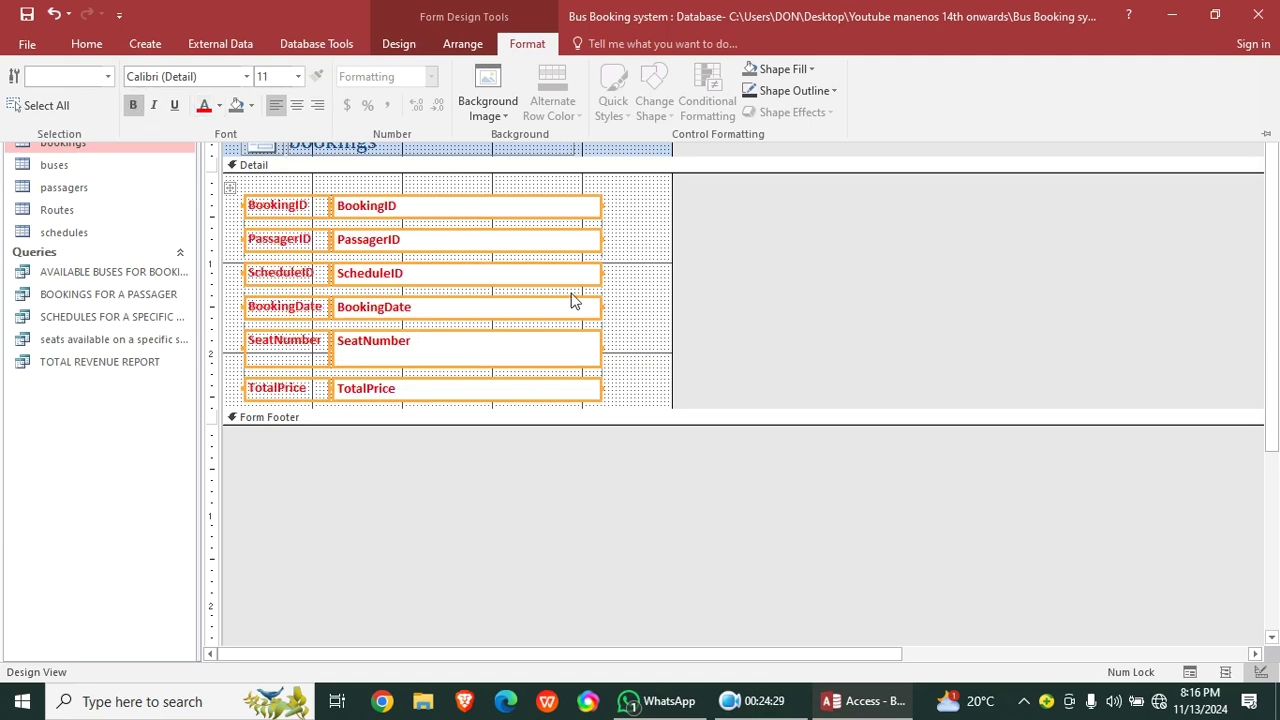
- Fill the form's Detail section with black and show the result in Form View
{"action": "right_click", "coordinate": [628, 210]}
{"action": "mouse_move", "coordinate": [788, 293]}
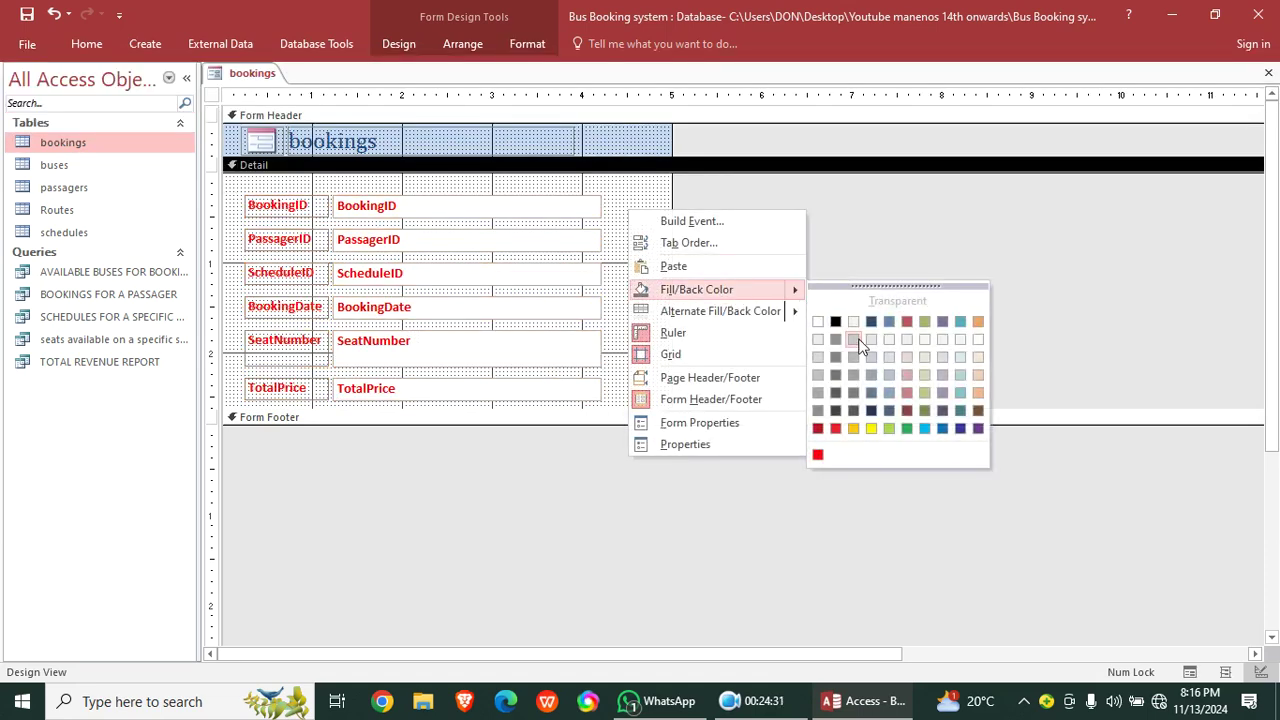
{"action": "left_click", "coordinate": [836, 322]}
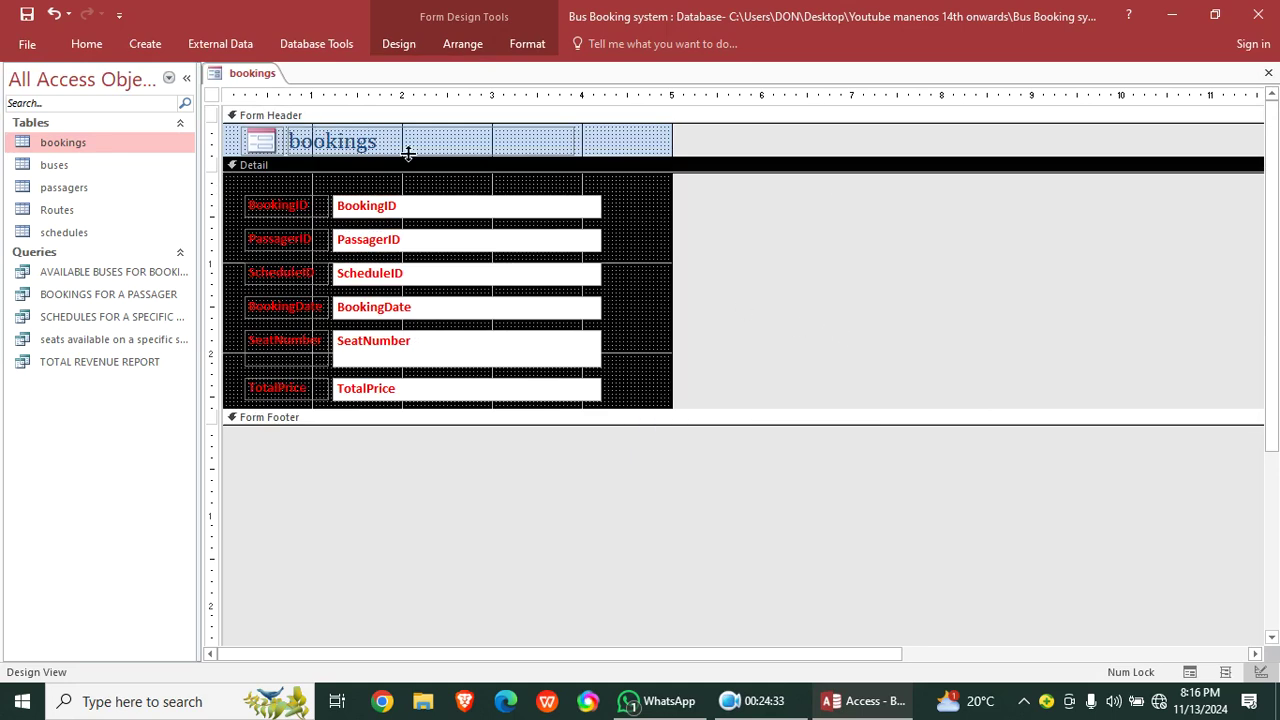
{"action": "left_click", "coordinate": [86, 44]}
{"action": "left_click", "coordinate": [18, 82]}
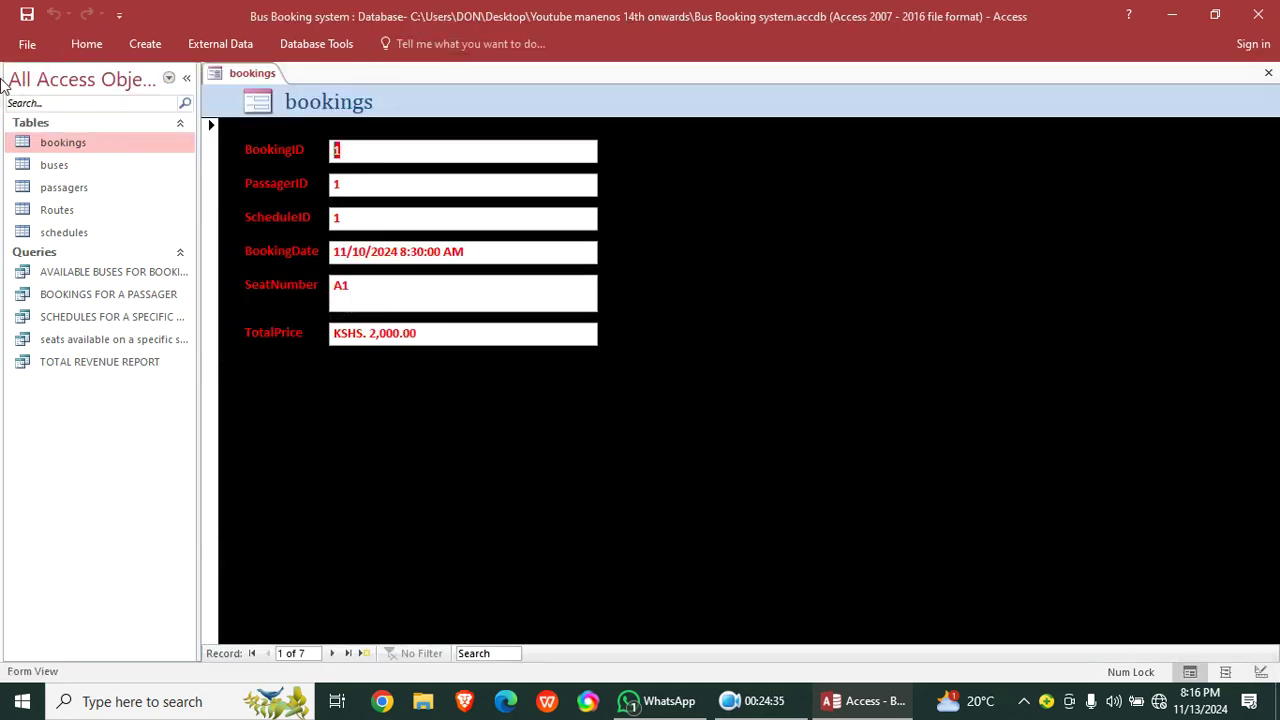
- Return the form to Design View and set its Pop Up property to Yes
{"action": "right_click", "coordinate": [783, 268]}
{"action": "left_click", "coordinate": [843, 277]}
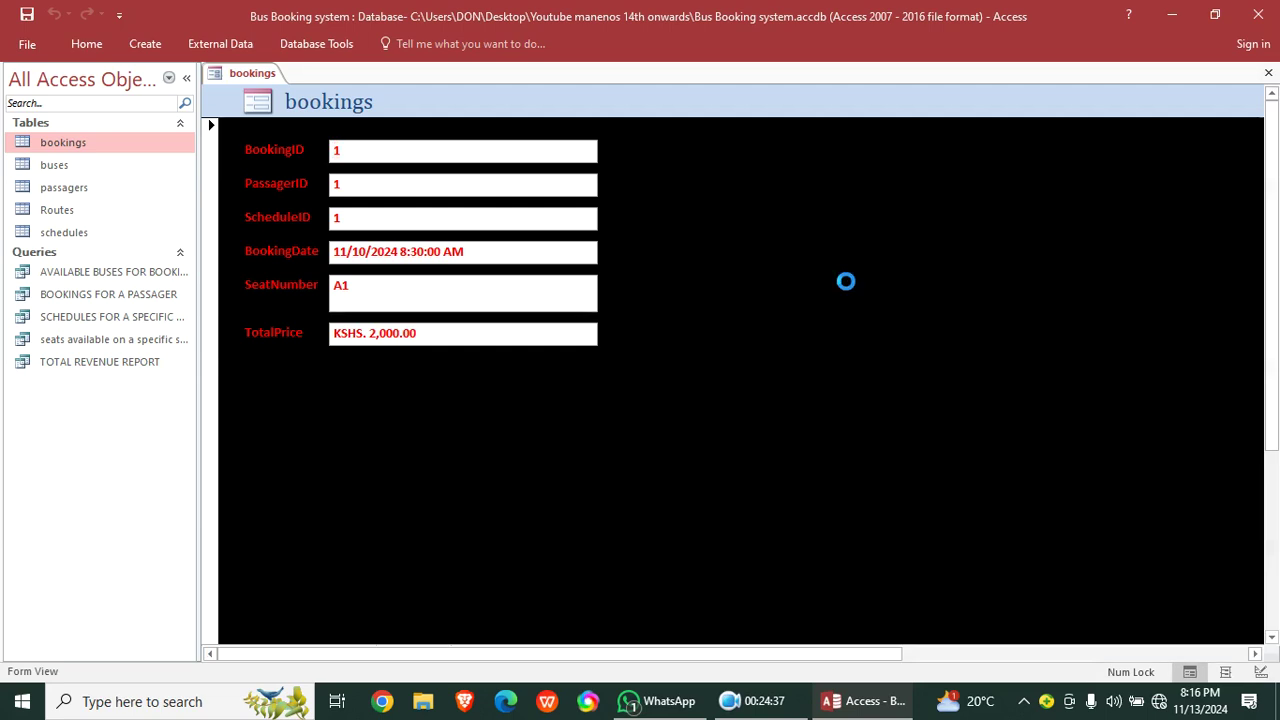
{"action": "double_click", "coordinate": [211, 94]}
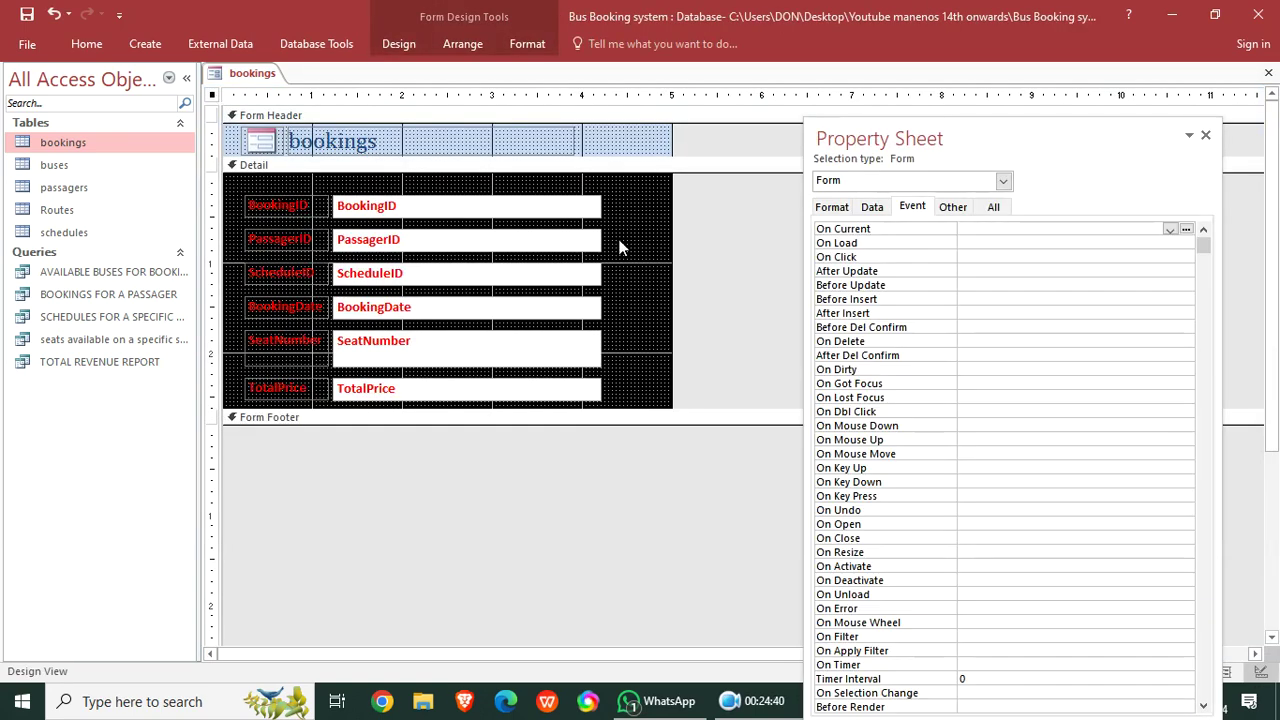
{"action": "left_click", "coordinate": [993, 207]}
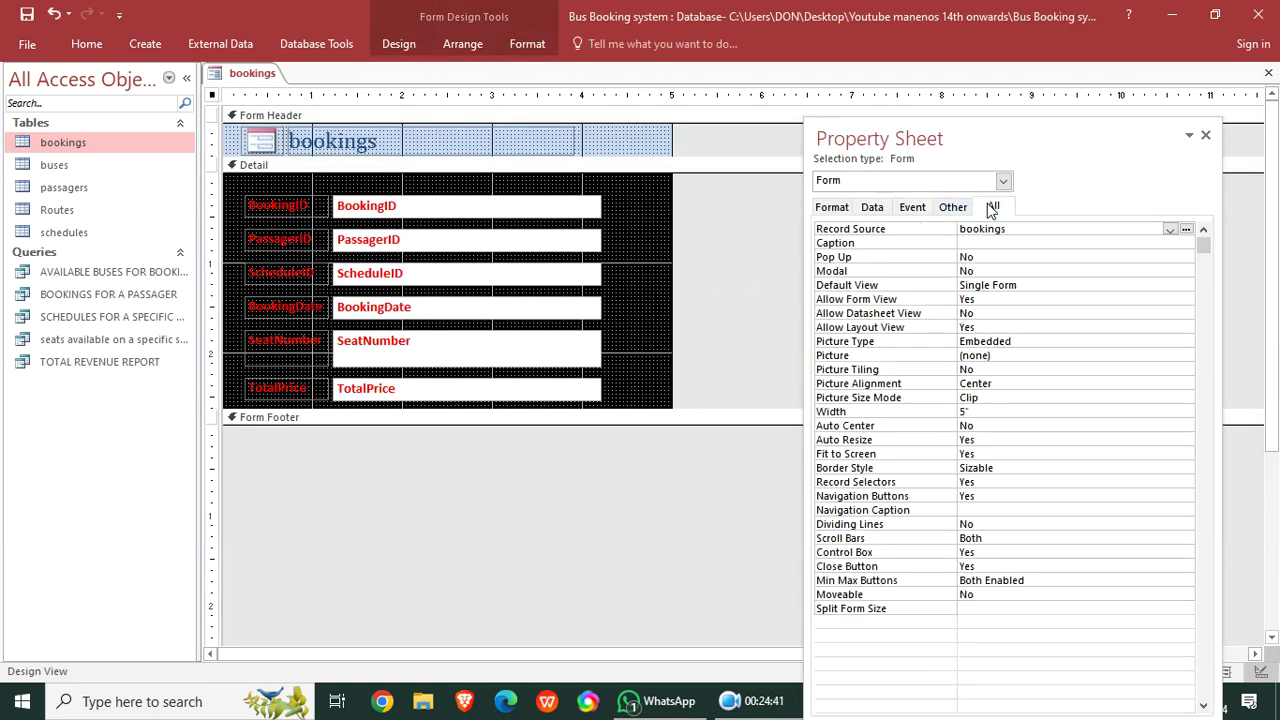
{"action": "left_click", "coordinate": [972, 256]}
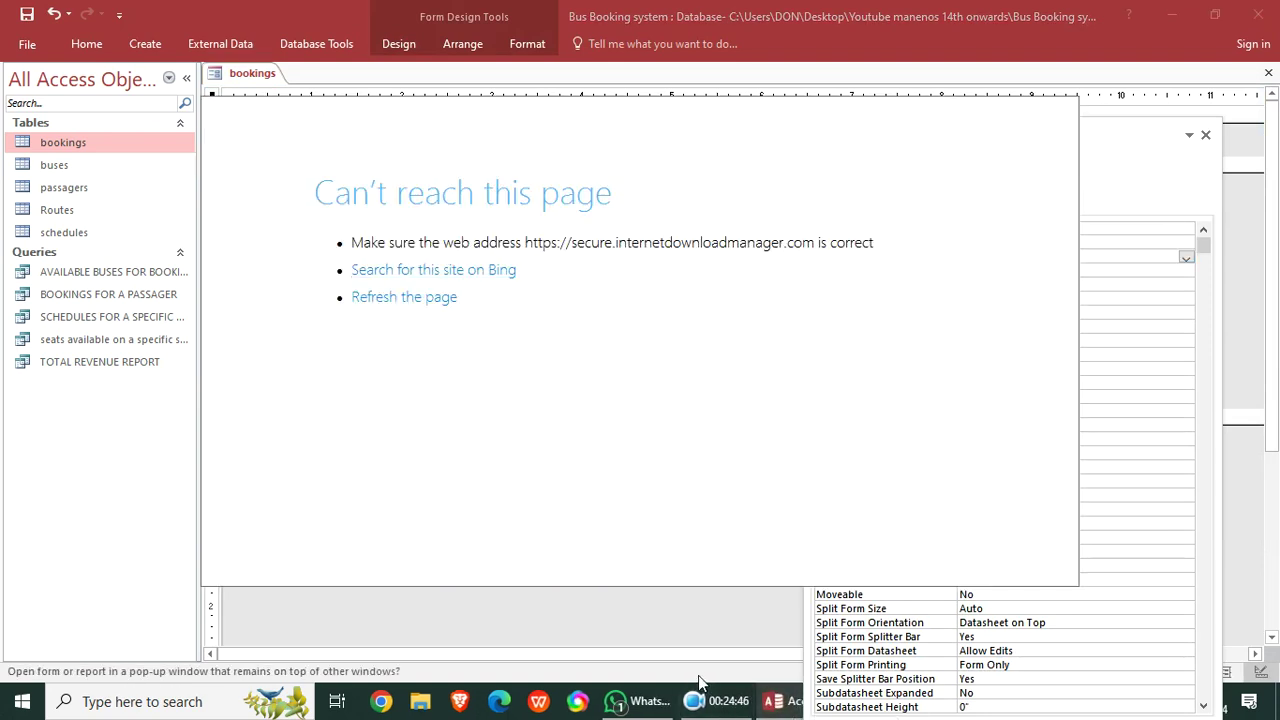
- Close the form's property sheet and the unreachable-page window that covers the form
{"action": "left_click", "coordinate": [1205, 134]}
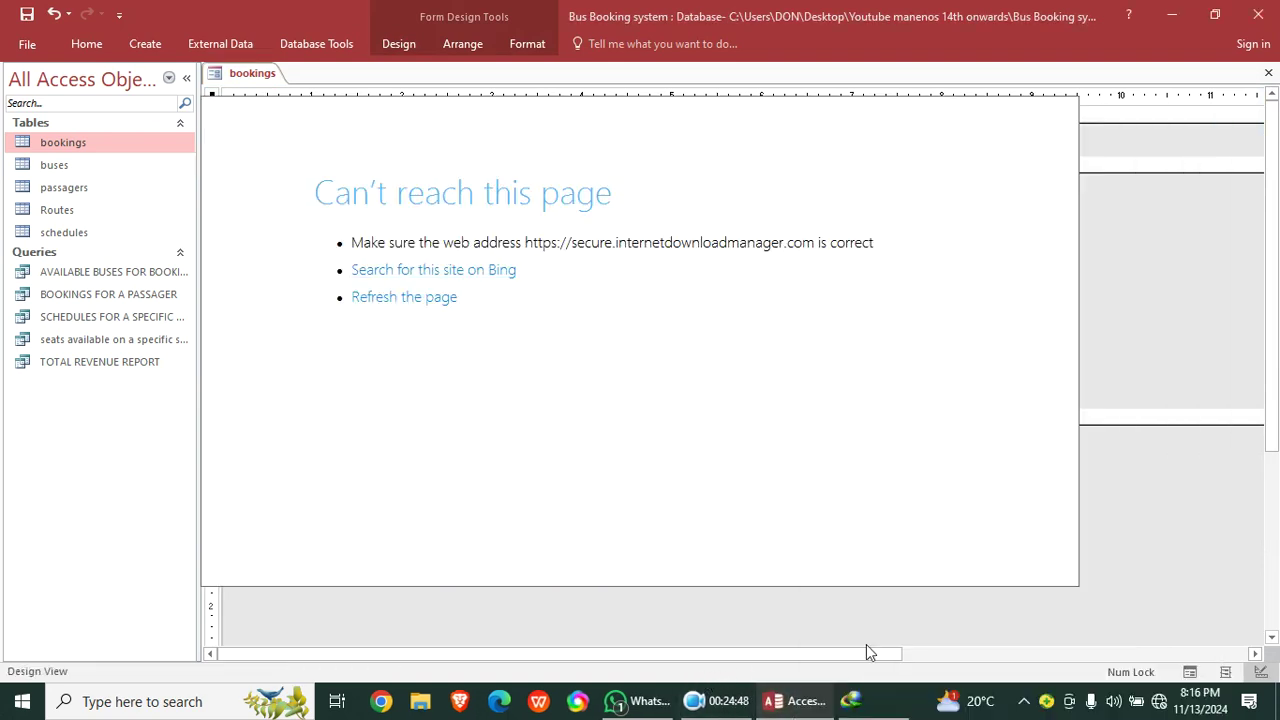
{"action": "right_click", "coordinate": [848, 703]}
{"action": "left_click", "coordinate": [830, 673]}
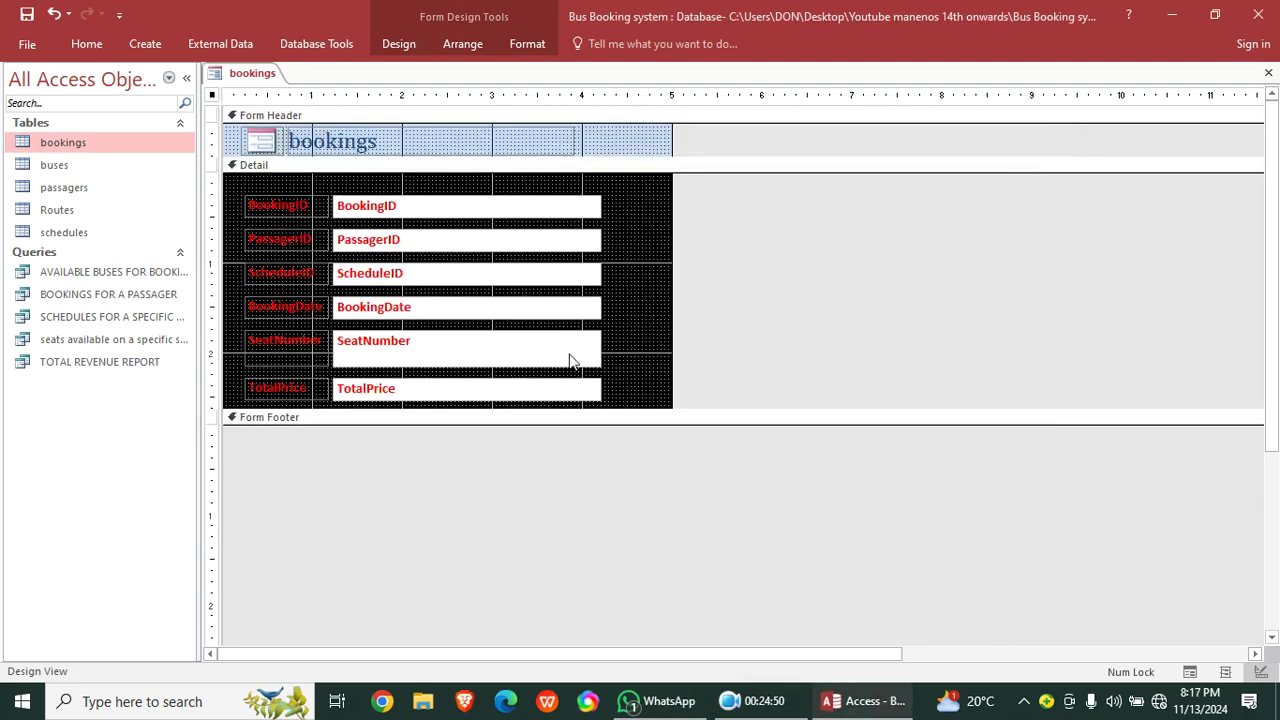
- Set the form's Modal property to Yes and save the form as bookings
{"action": "double_click", "coordinate": [211, 100]}
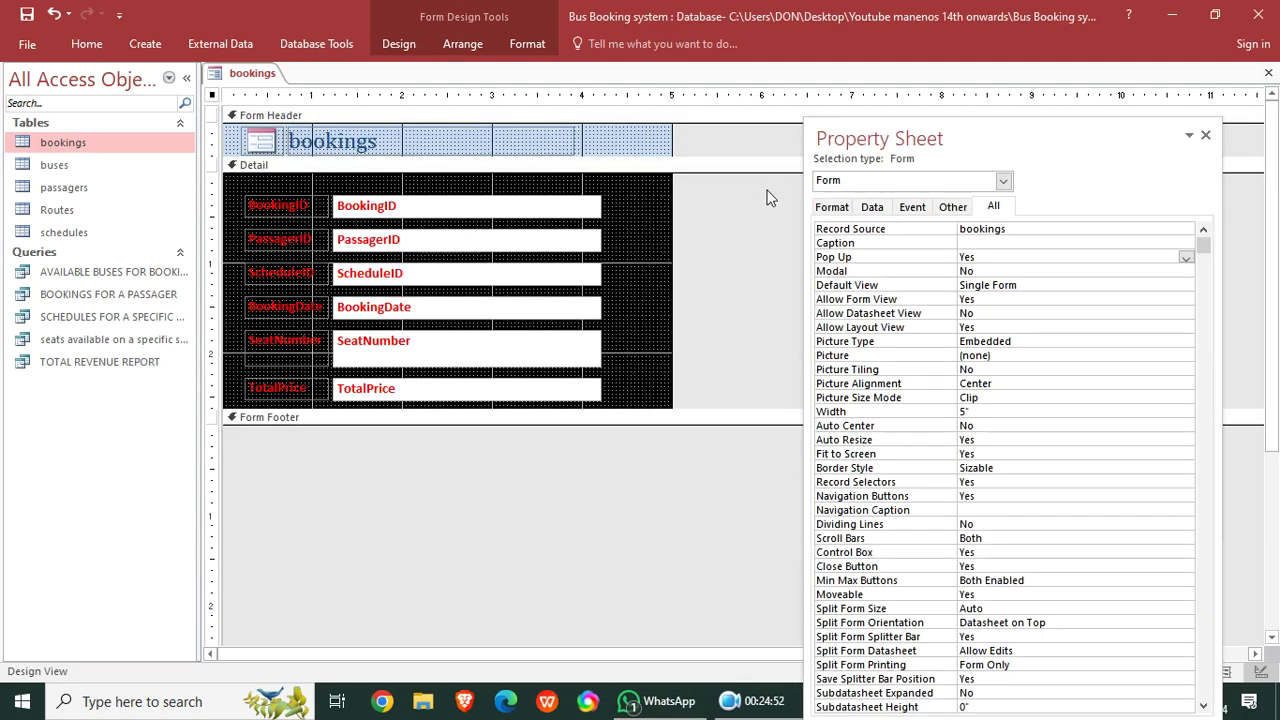
{"action": "double_click", "coordinate": [985, 270]}
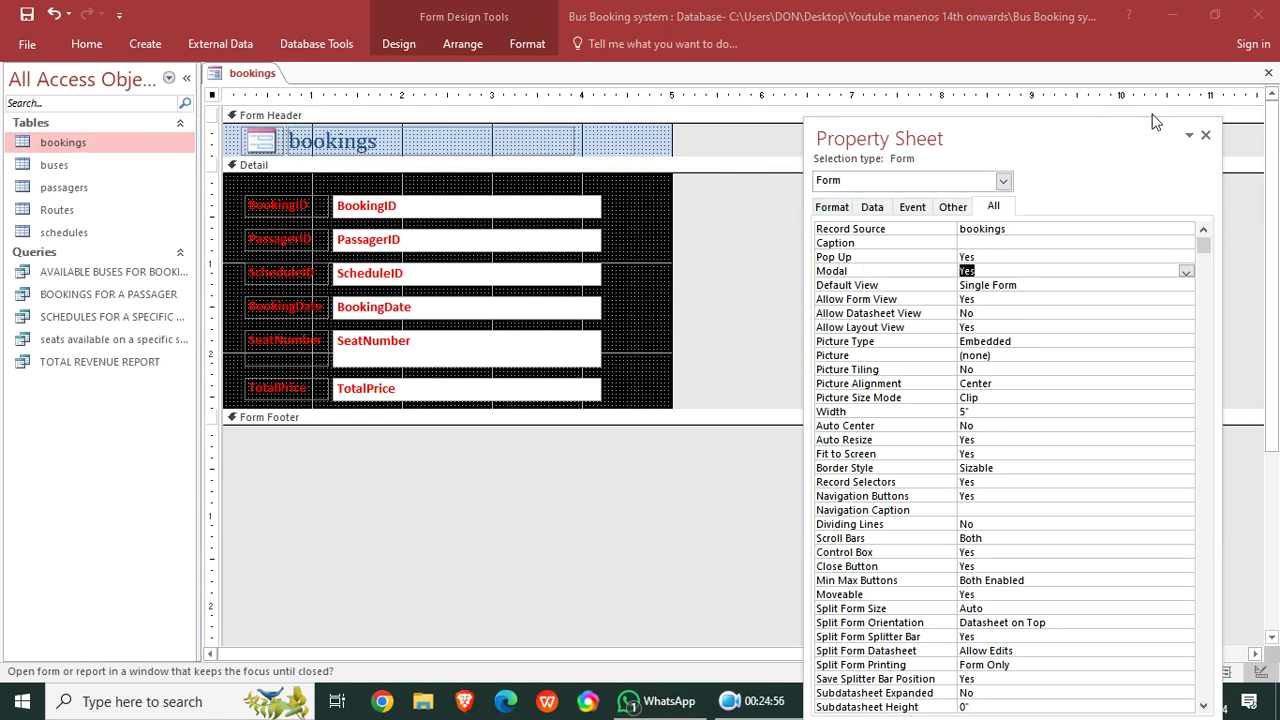
{"action": "left_click", "coordinate": [1206, 135]}
{"action": "left_click", "coordinate": [27, 13]}
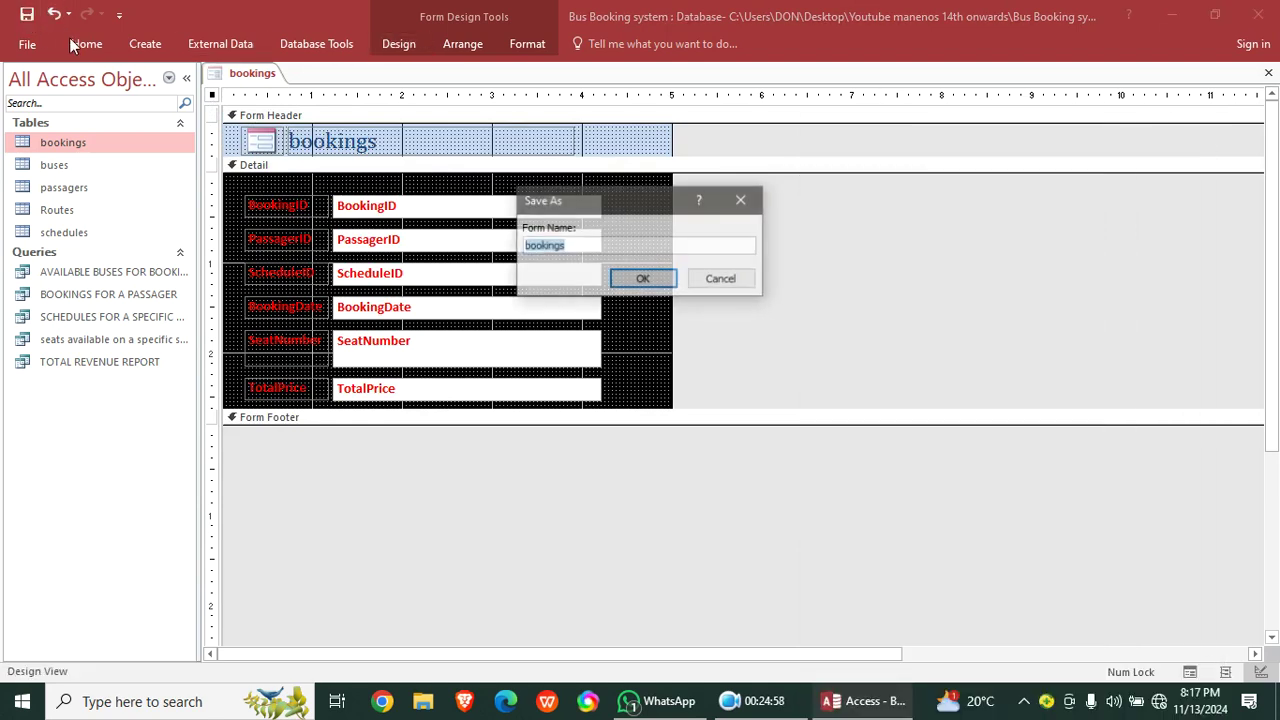
{"action": "left_click", "coordinate": [643, 279]}
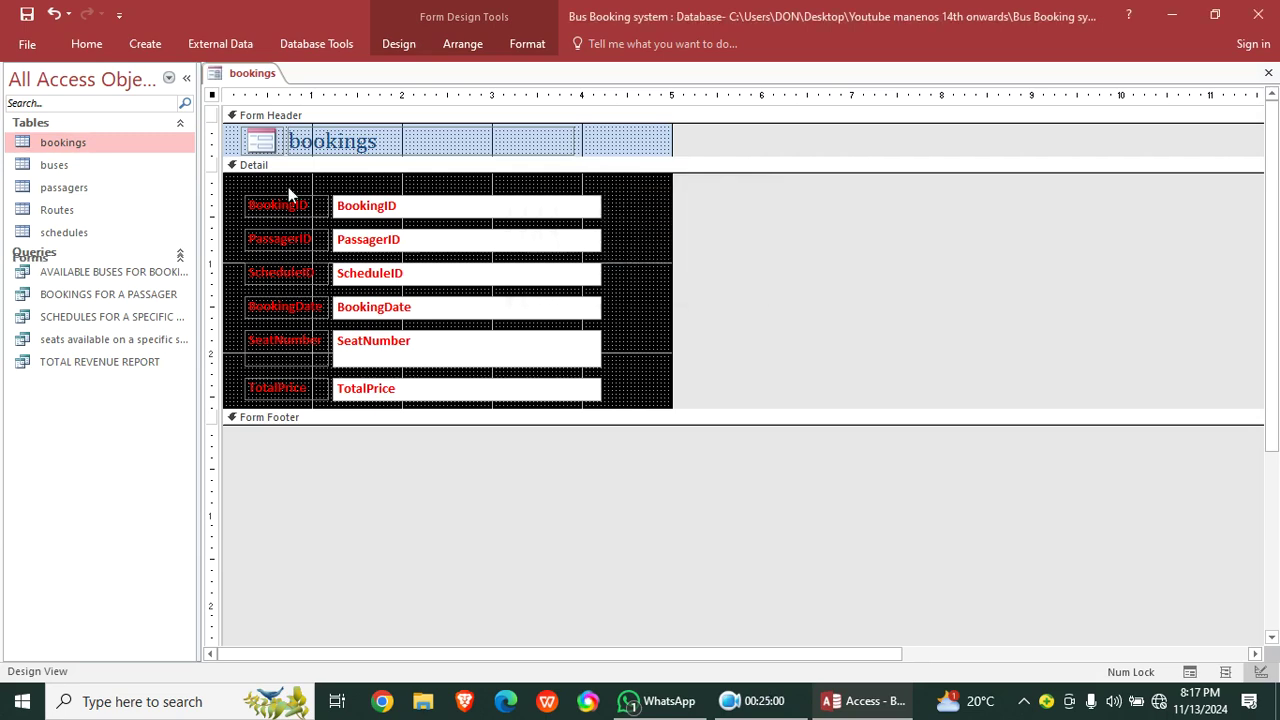
- View the bookings form in Form View and reposition its pop-up window
{"action": "left_click", "coordinate": [86, 43]}
{"action": "left_click", "coordinate": [24, 75]}
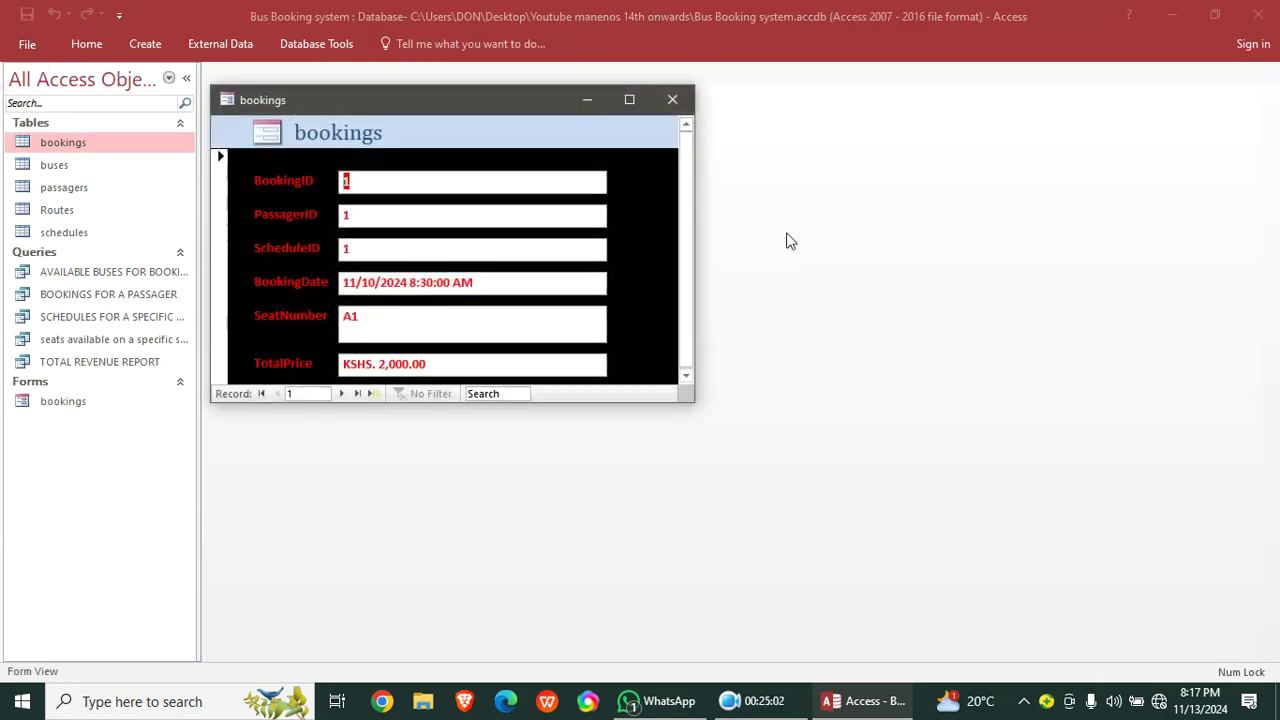
{"action": "left_click_drag", "start_coordinate": [268, 112], "coordinate": [293, 145]}
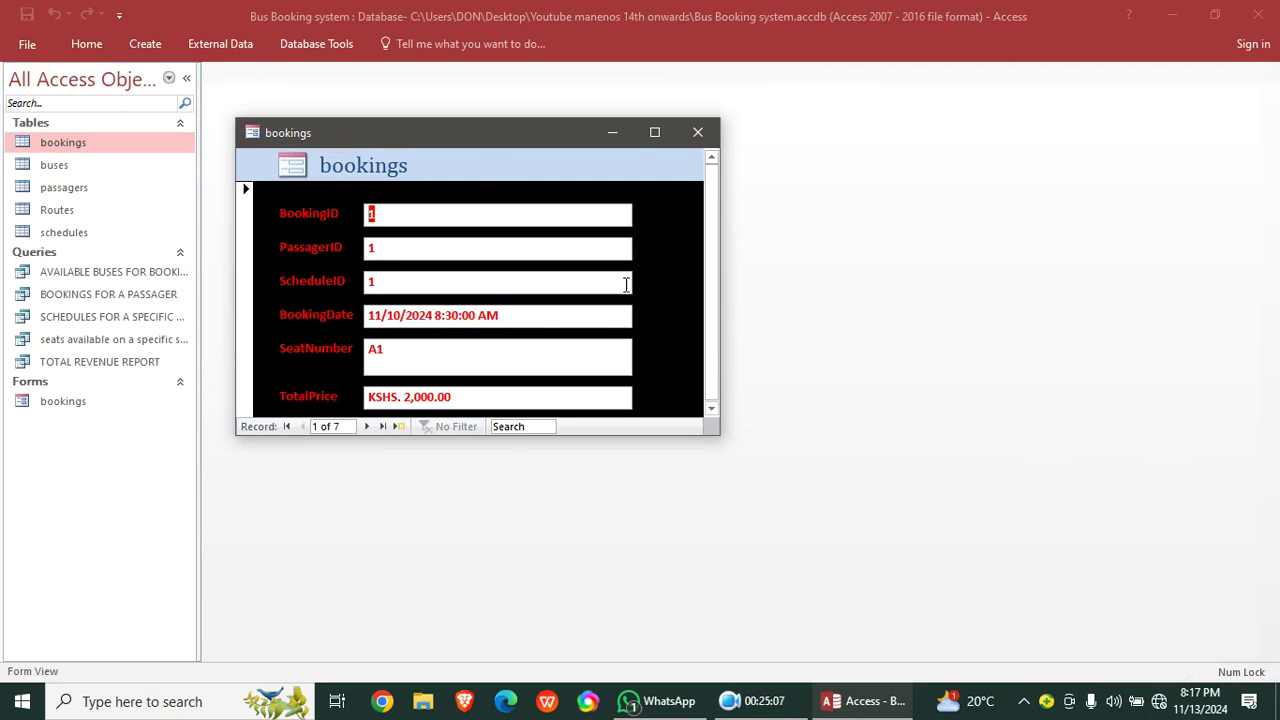
- Return the form to Design View and place a record-operation command button with the text Add Record beside the BookingID field
{"action": "right_click", "coordinate": [652, 212]}
{"action": "left_click", "coordinate": [701, 269]}
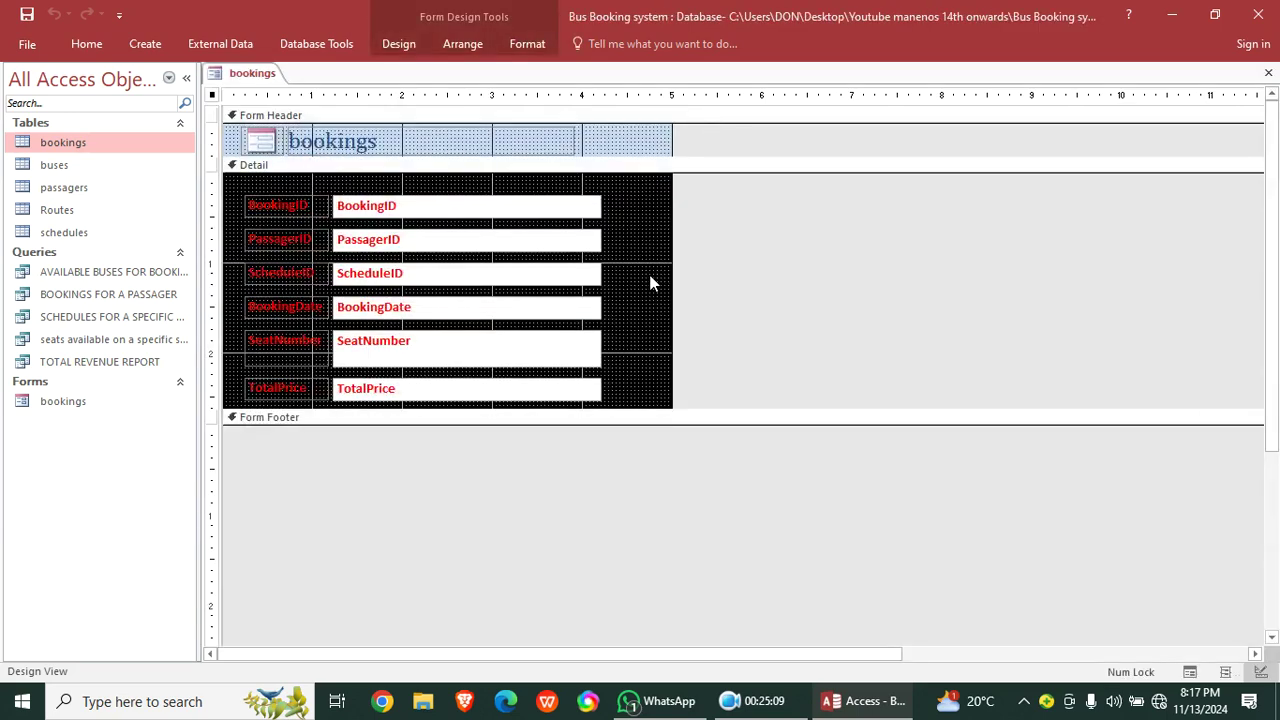
{"action": "left_click", "coordinate": [398, 43]}
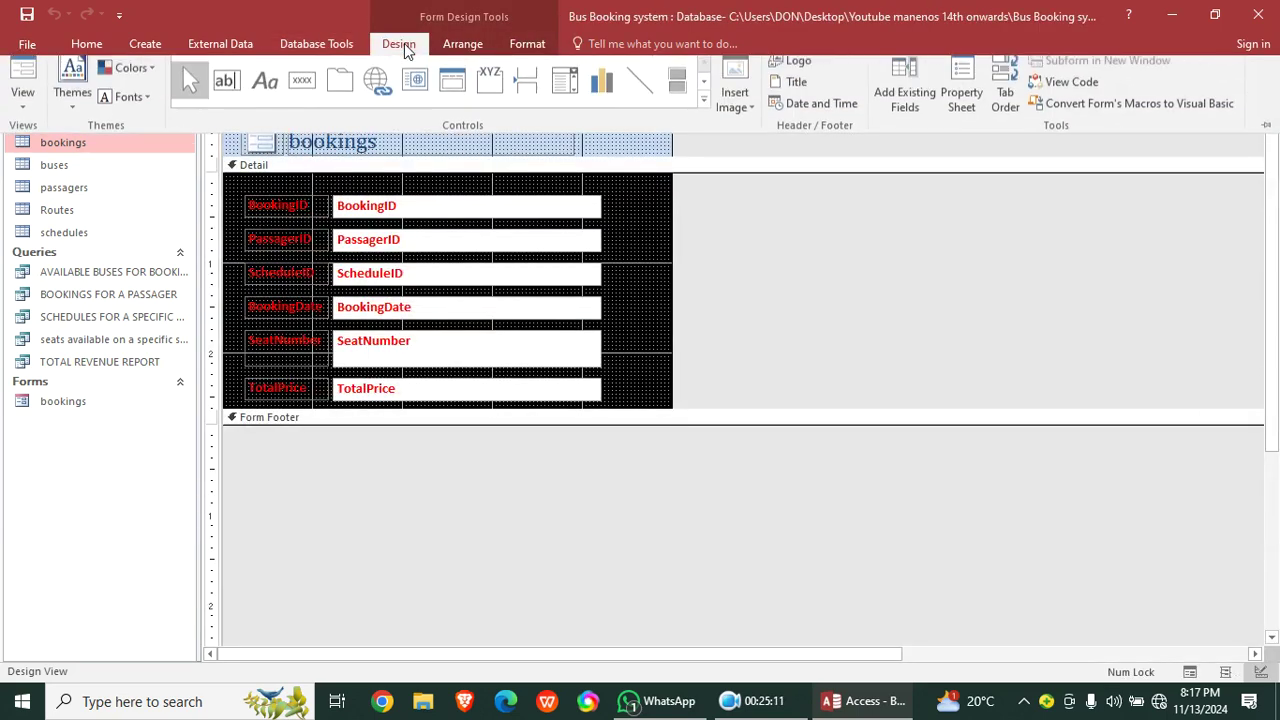
{"action": "left_click", "coordinate": [300, 95]}
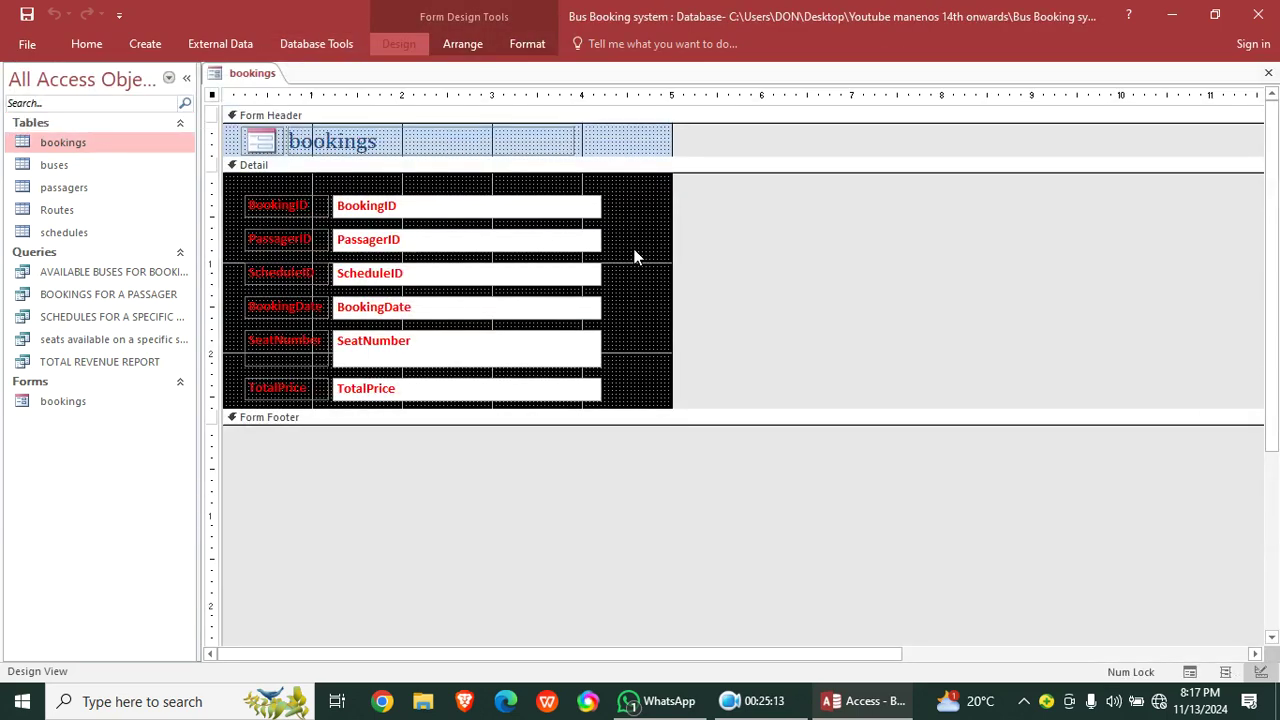
{"action": "left_click_drag", "start_coordinate": [613, 204], "coordinate": [662, 229]}
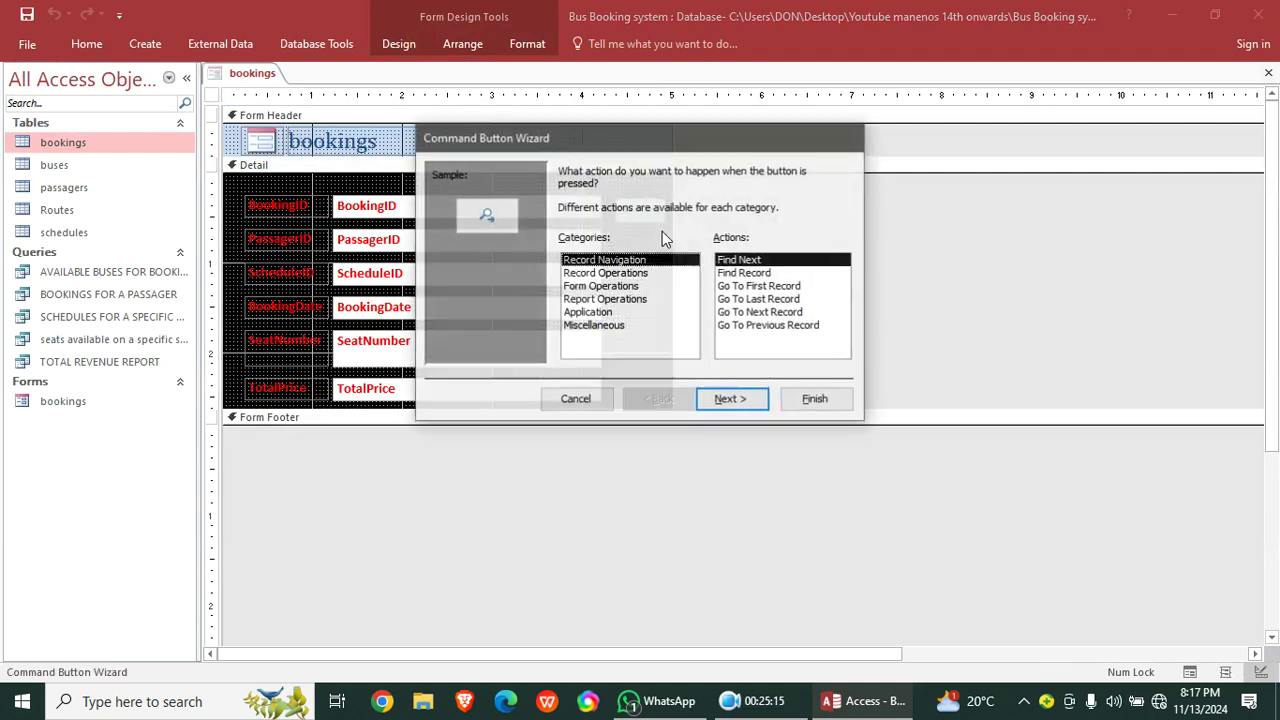
{"action": "left_click", "coordinate": [771, 325]}
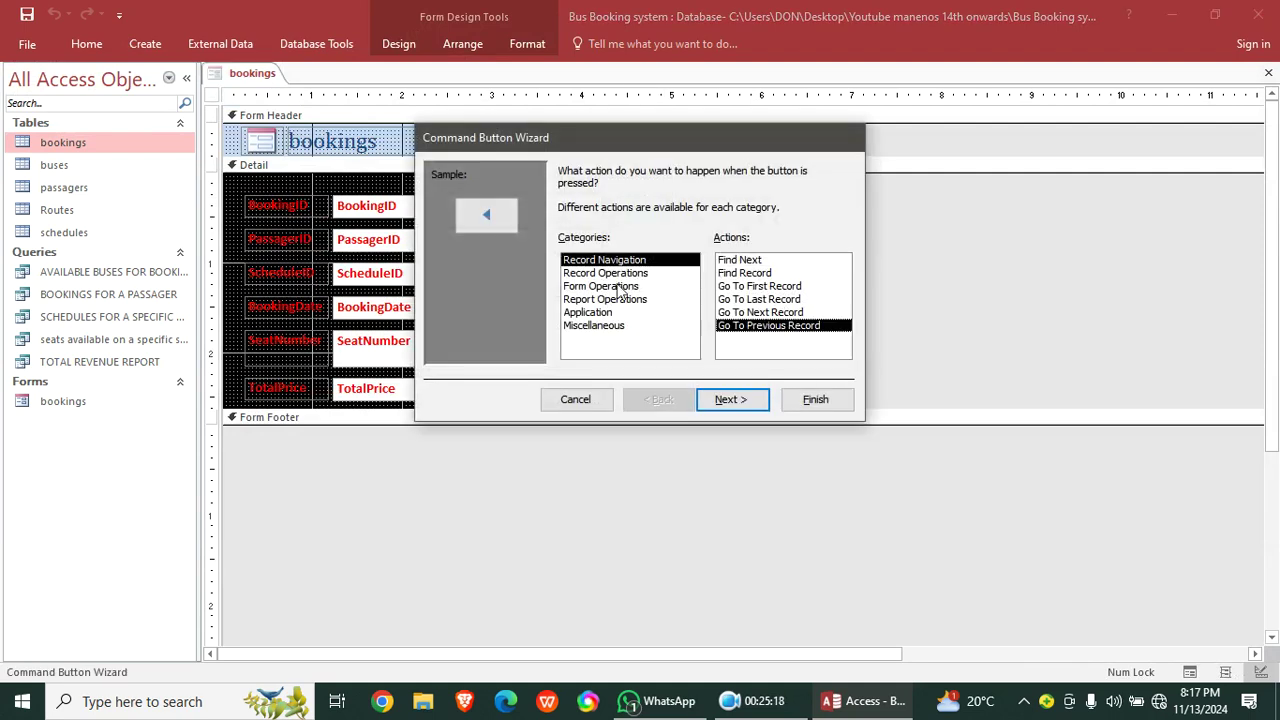
{"action": "left_click", "coordinate": [617, 287]}
{"action": "left_click", "coordinate": [608, 273]}
{"action": "left_click", "coordinate": [731, 399]}
{"action": "left_click", "coordinate": [566, 246]}
{"action": "left_click", "coordinate": [808, 401]}
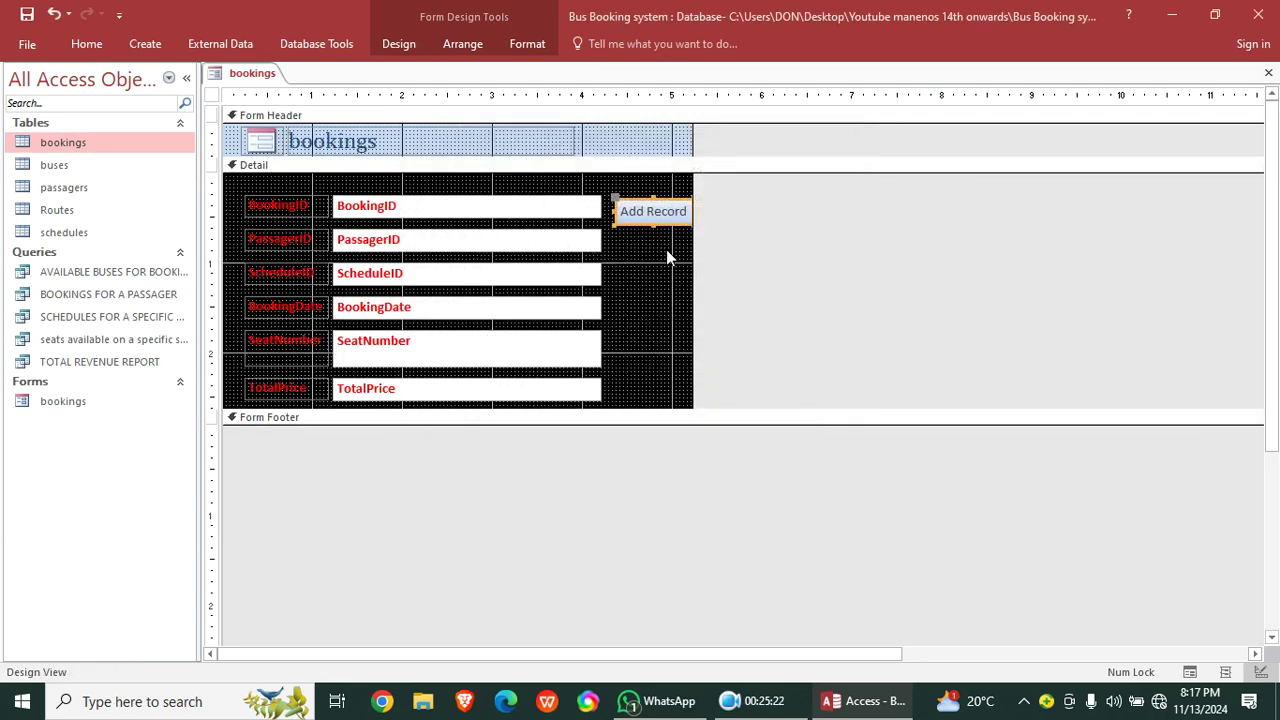
- Place a command button below Add Record that goes to the next record, labelled with the text Next Record
{"action": "left_click", "coordinate": [398, 43]}
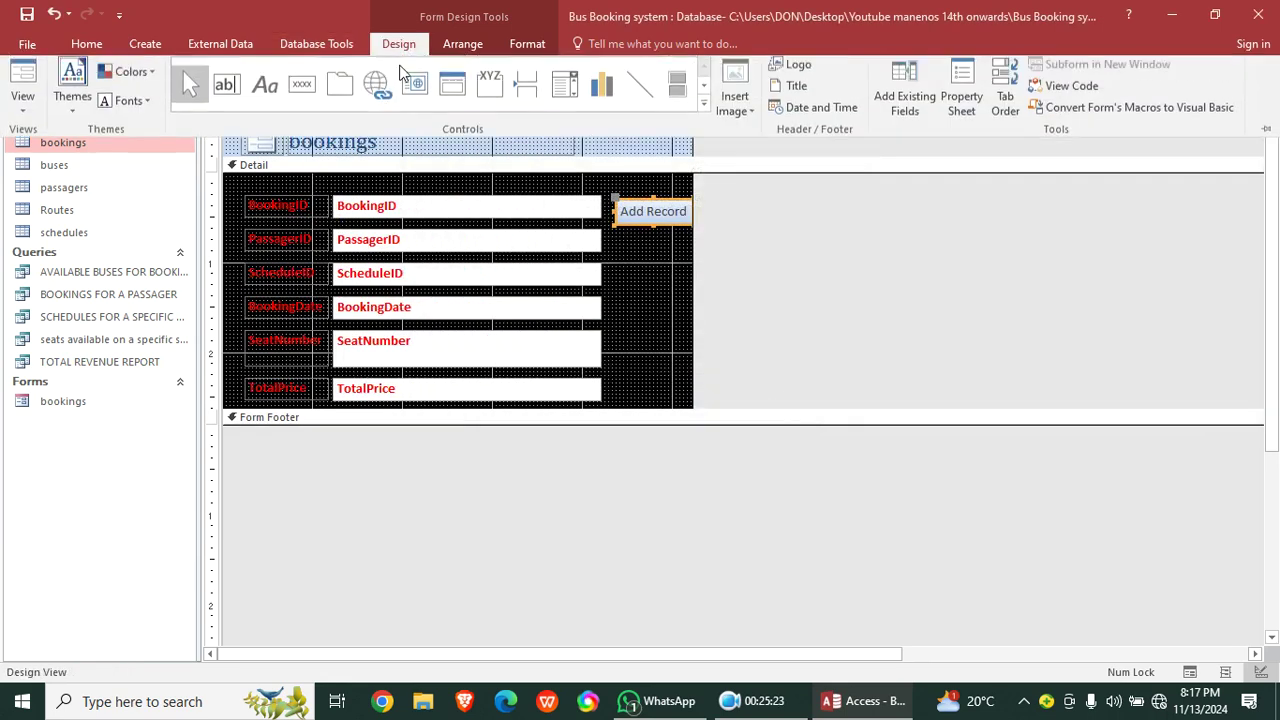
{"action": "left_click", "coordinate": [303, 92]}
{"action": "left_click_drag", "start_coordinate": [621, 239], "coordinate": [685, 266]}
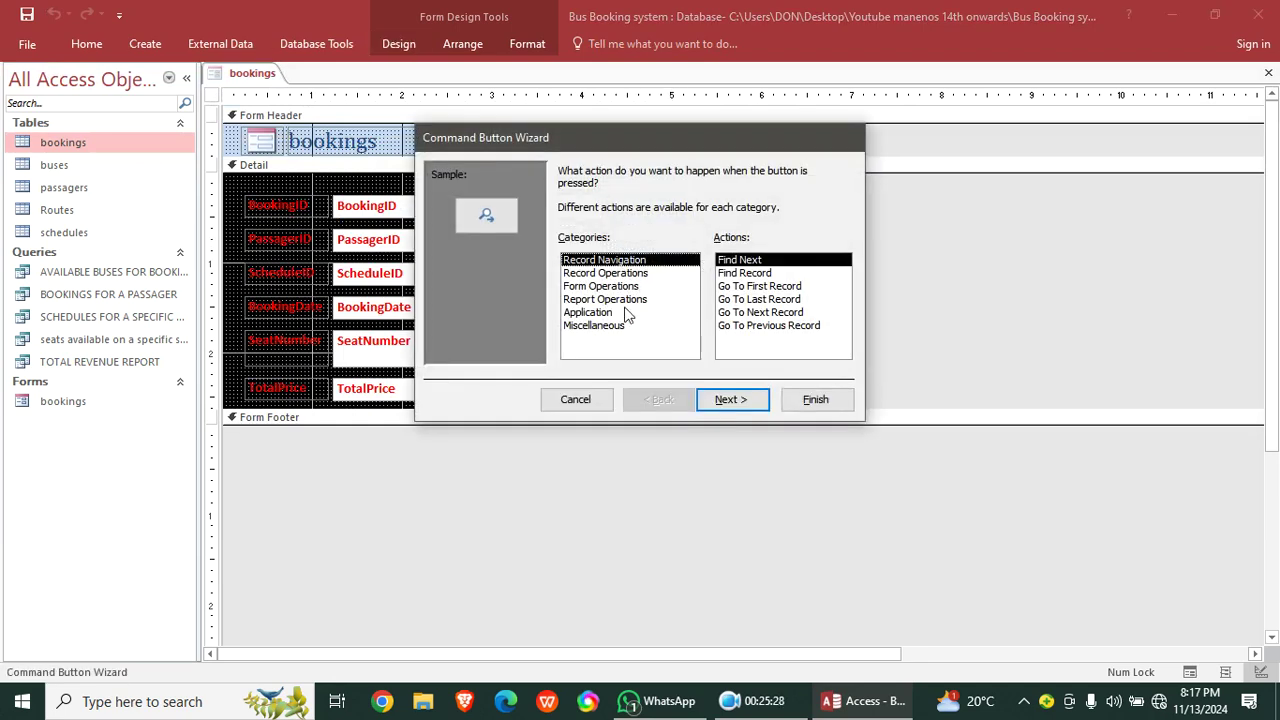
{"action": "left_click", "coordinate": [757, 314]}
{"action": "left_click", "coordinate": [735, 399]}
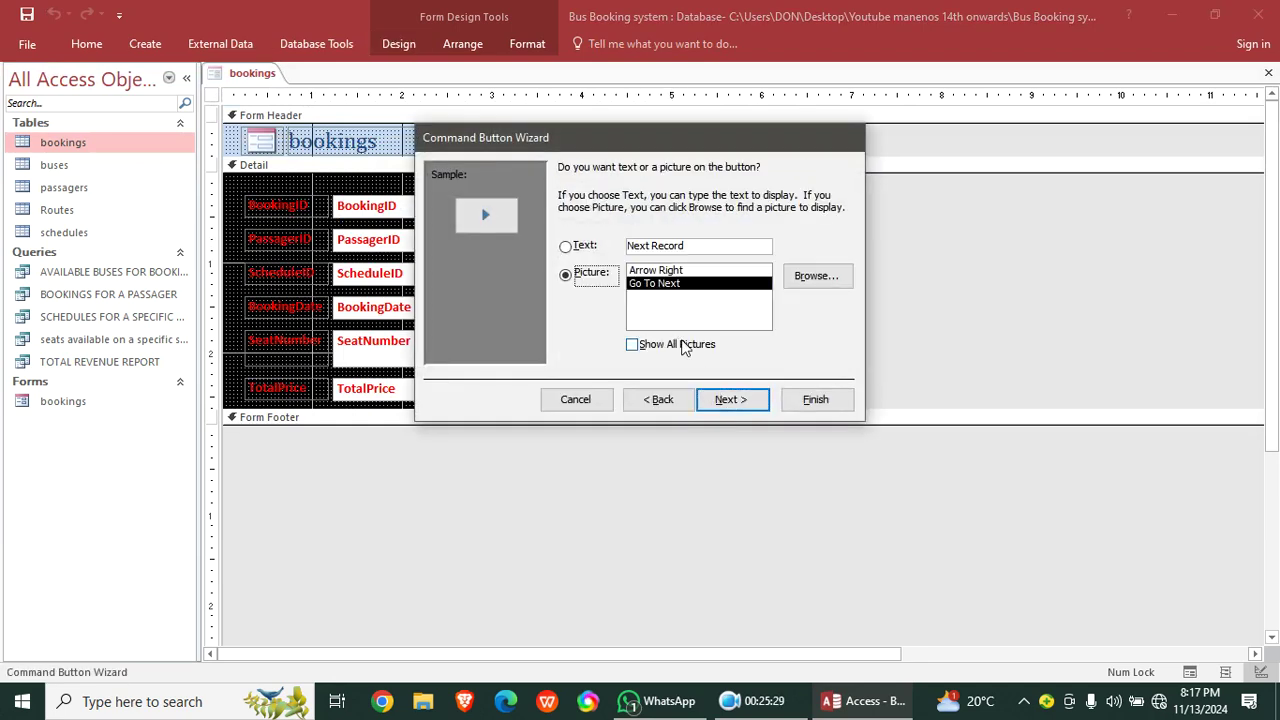
{"action": "left_click", "coordinate": [585, 247]}
{"action": "left_click", "coordinate": [735, 399]}
{"action": "left_click", "coordinate": [817, 400]}
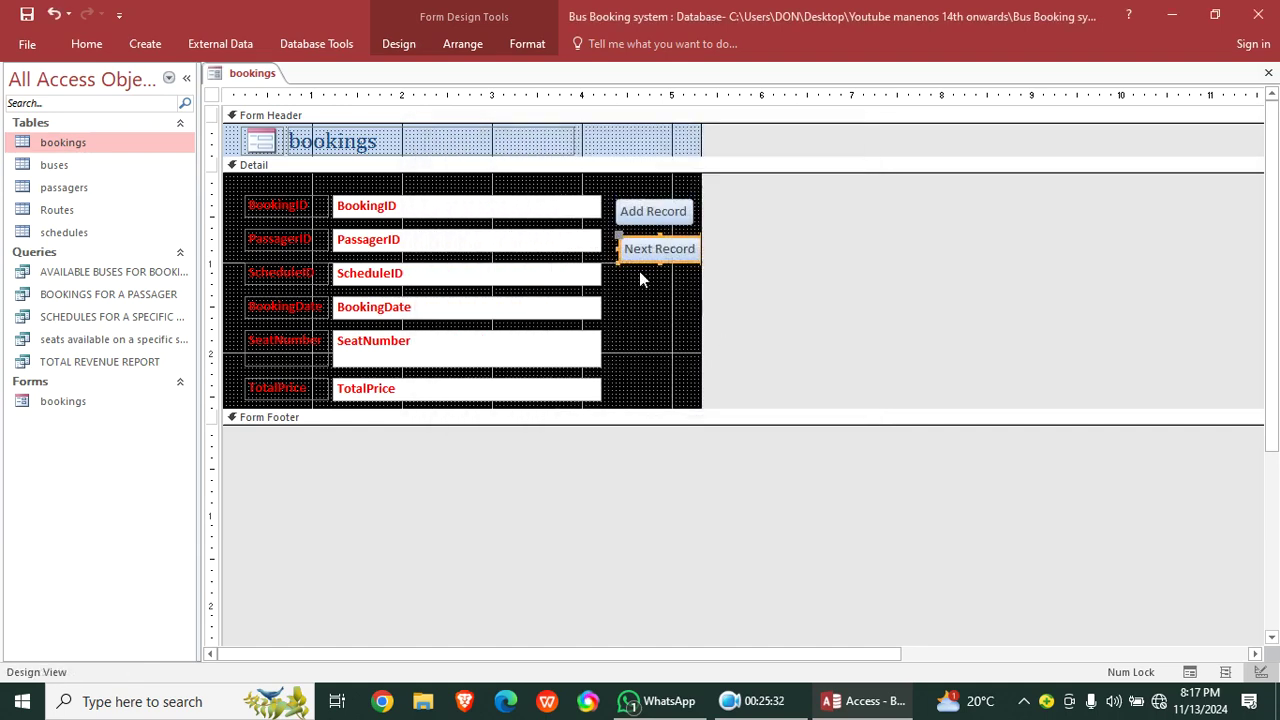
- Place a command button below Next Record that goes to the previous record, labelled with the text Previous Record
{"action": "left_click", "coordinate": [398, 43]}
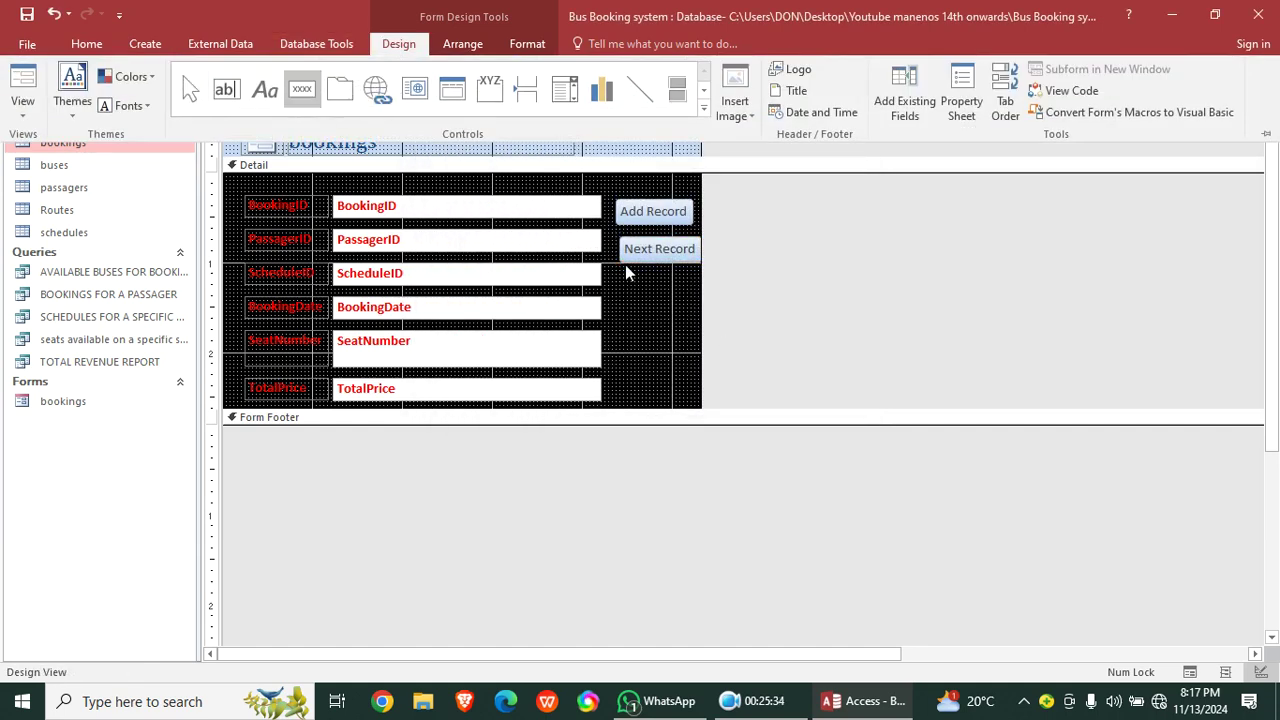
{"action": "left_click", "coordinate": [640, 291]}
{"action": "left_click_drag", "start_coordinate": [621, 267], "coordinate": [702, 312]}
{"action": "left_click", "coordinate": [767, 325]}
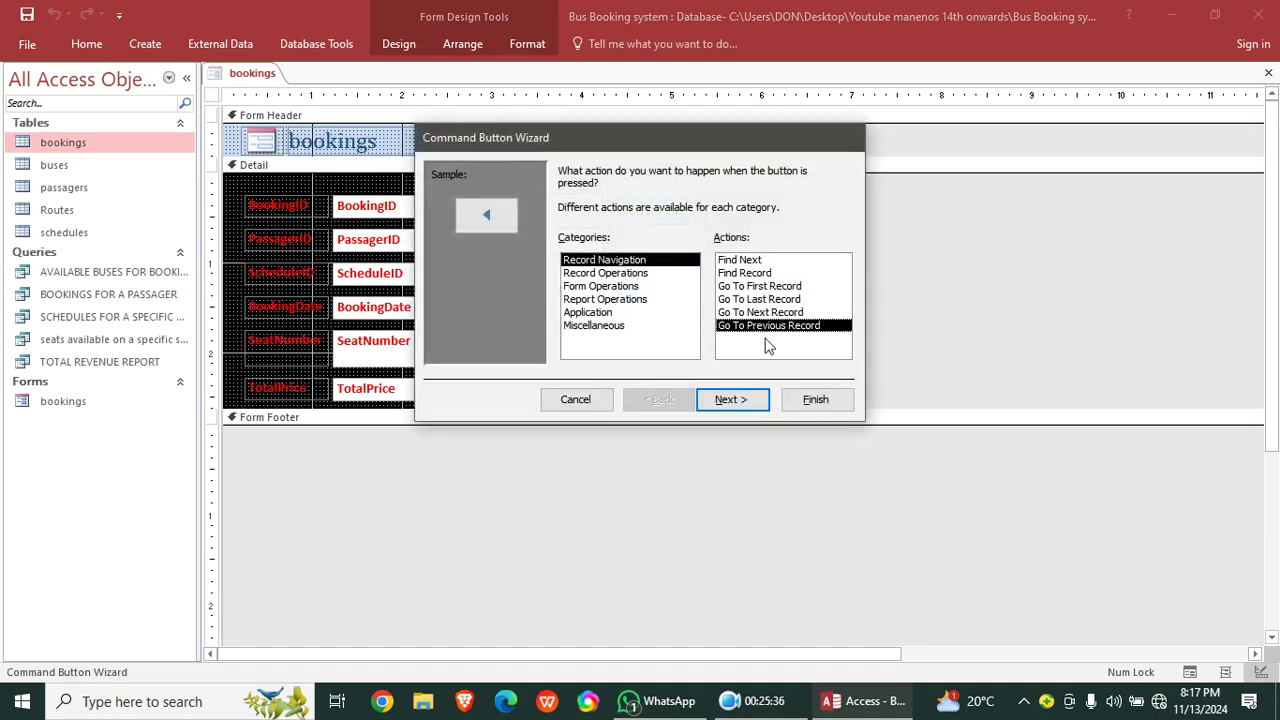
{"action": "left_click", "coordinate": [731, 399]}
{"action": "left_click", "coordinate": [565, 246]}
{"action": "left_click", "coordinate": [731, 399]}
{"action": "left_click", "coordinate": [815, 399]}
- Widen the Next Record and Add Record buttons to line up with the edge of the Previous Record button
{"action": "left_click", "coordinate": [690, 249]}
{"action": "left_click_drag", "start_coordinate": [703, 249], "coordinate": [720, 257]}
{"action": "left_click", "coordinate": [688, 211]}
{"action": "left_click_drag", "start_coordinate": [690, 211], "coordinate": [720, 228]}
- Give the three command buttons a dark blue shape fill and a red font
{"action": "left_click_drag", "start_coordinate": [688, 336], "coordinate": [672, 192]}
{"action": "left_click", "coordinate": [527, 44]}
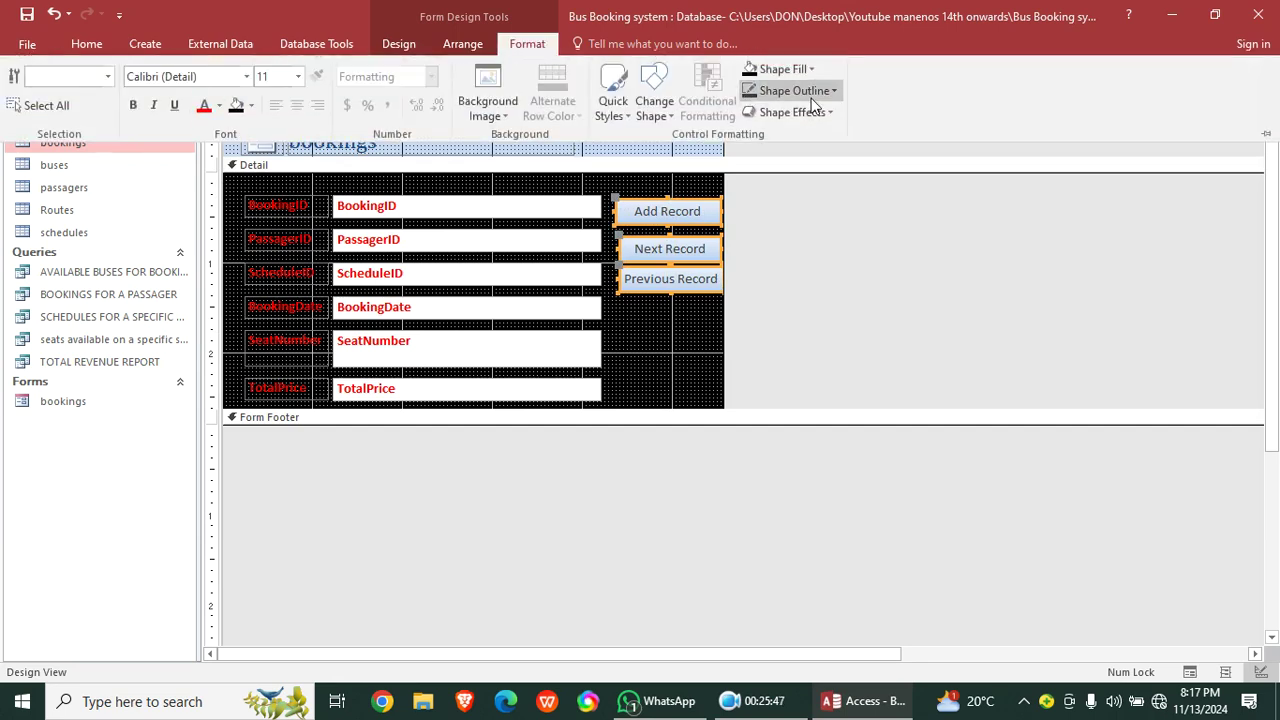
{"action": "left_click", "coordinate": [778, 69]}
{"action": "left_click", "coordinate": [810, 200]}
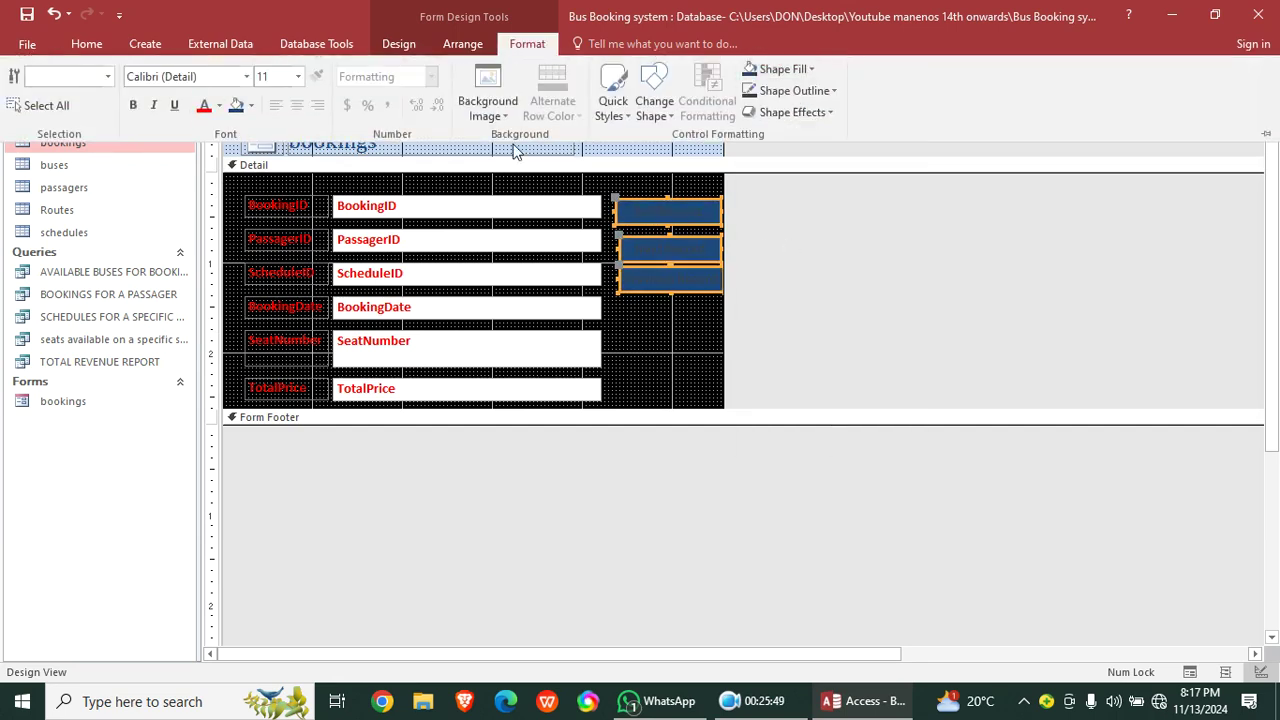
{"action": "left_click", "coordinate": [206, 108]}
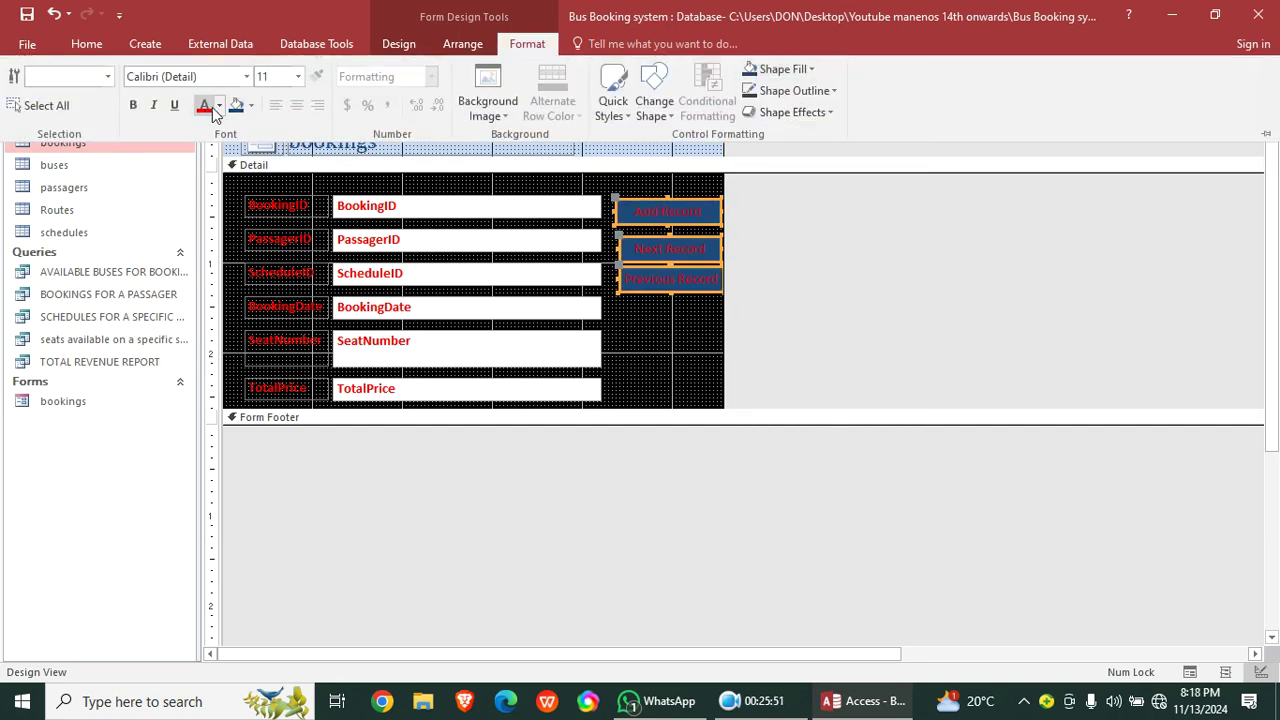
- Make the text of the Add Record, Next Record and Previous Record buttons white and bold
{"action": "left_click", "coordinate": [218, 105]}
{"action": "left_click", "coordinate": [203, 171]}
{"action": "left_click", "coordinate": [133, 105]}
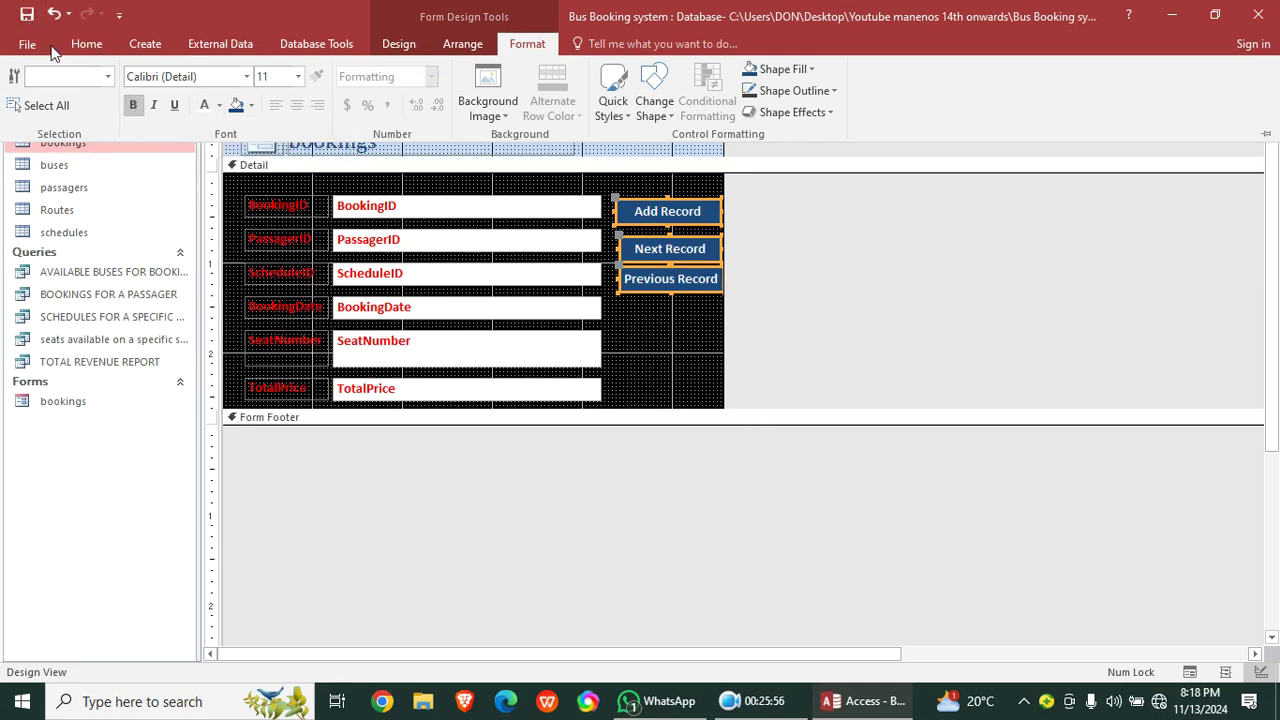
- Test the Add Record and Previous Record buttons in Form View and close the bookings form
{"action": "left_click", "coordinate": [86, 43]}
{"action": "left_click", "coordinate": [24, 88]}
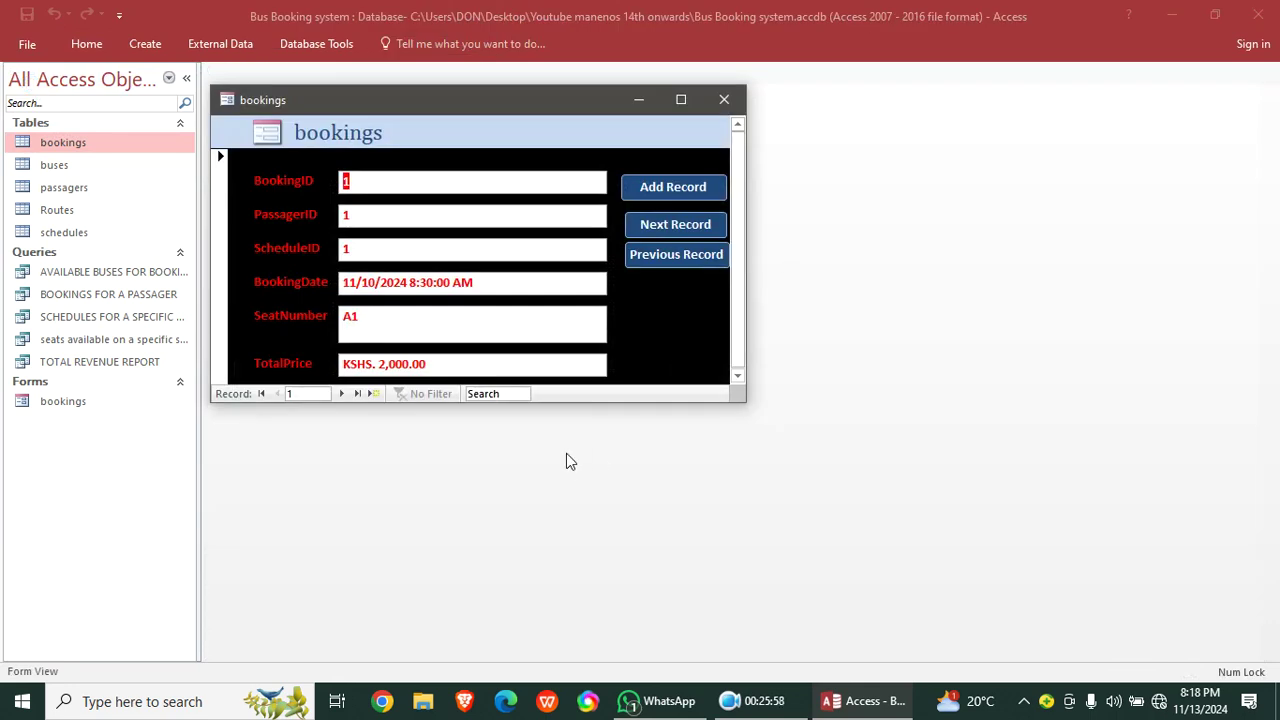
{"action": "left_click", "coordinate": [657, 191]}
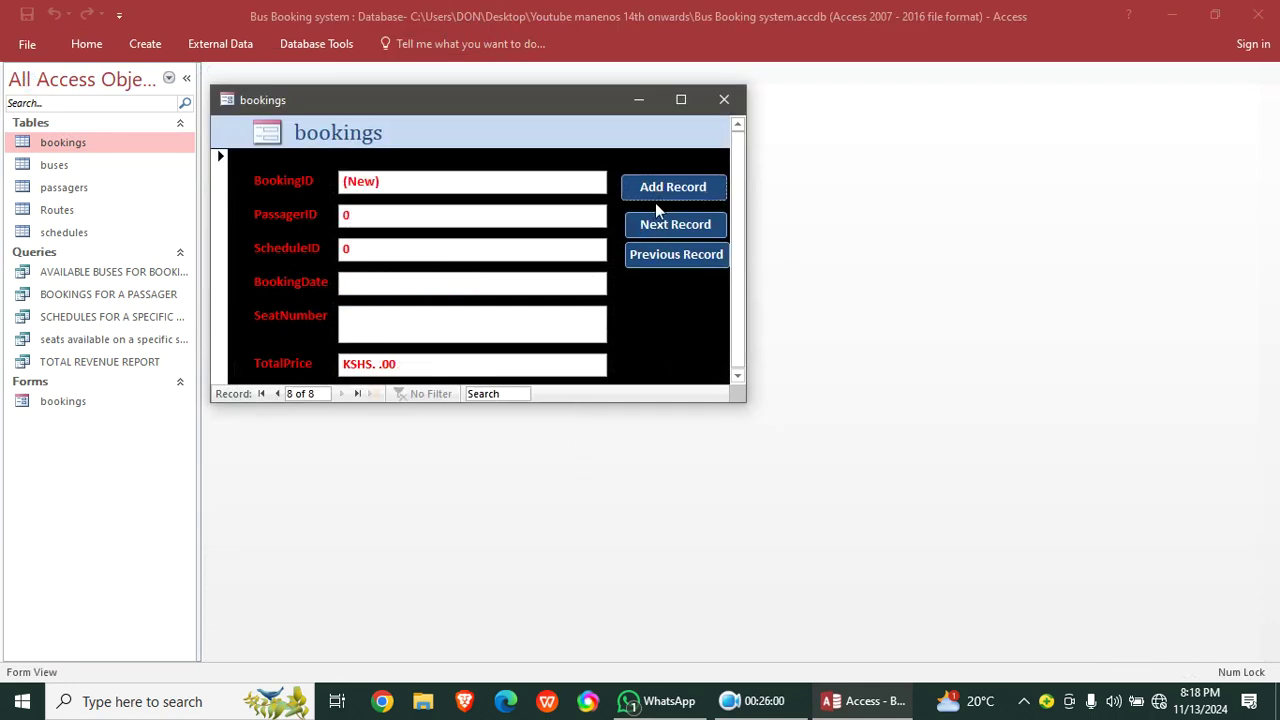
{"action": "left_click", "coordinate": [694, 256]}
{"action": "left_click", "coordinate": [692, 256]}
{"action": "left_click", "coordinate": [692, 256]}
{"action": "left_click", "coordinate": [692, 256]}
{"action": "left_click", "coordinate": [692, 256]}
{"action": "left_click", "coordinate": [692, 256]}
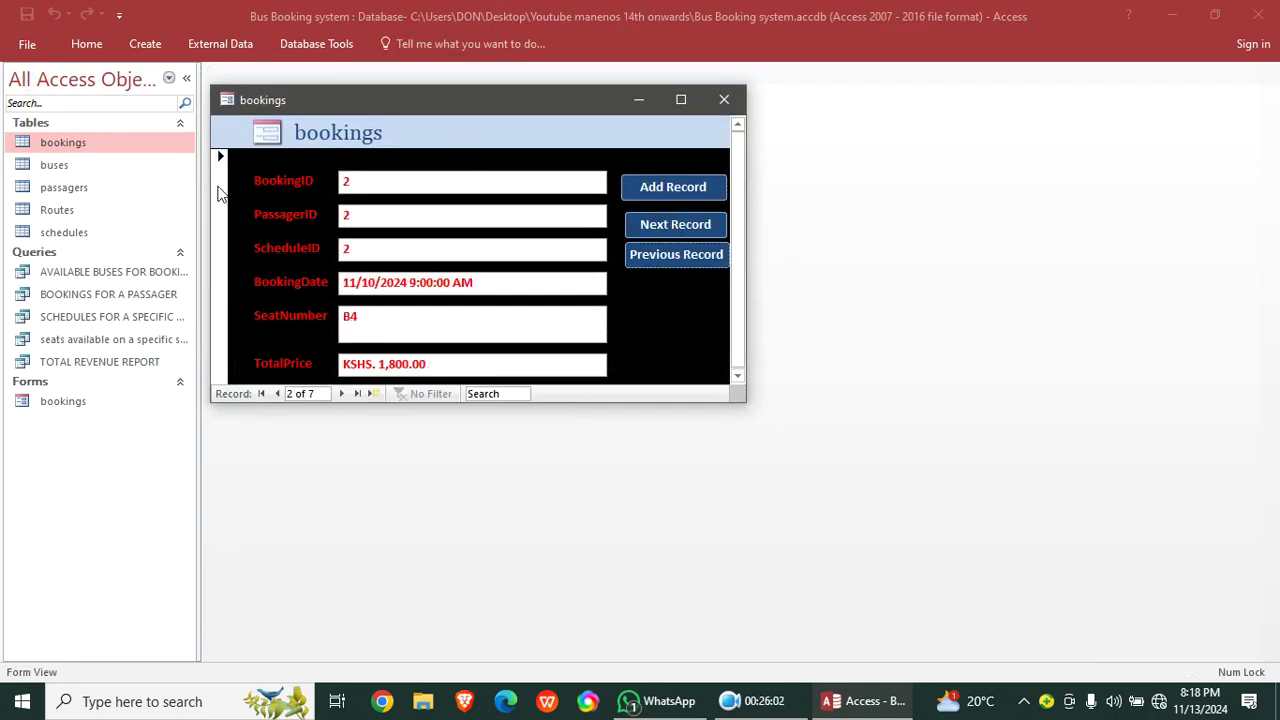
{"action": "left_click", "coordinate": [726, 101]}
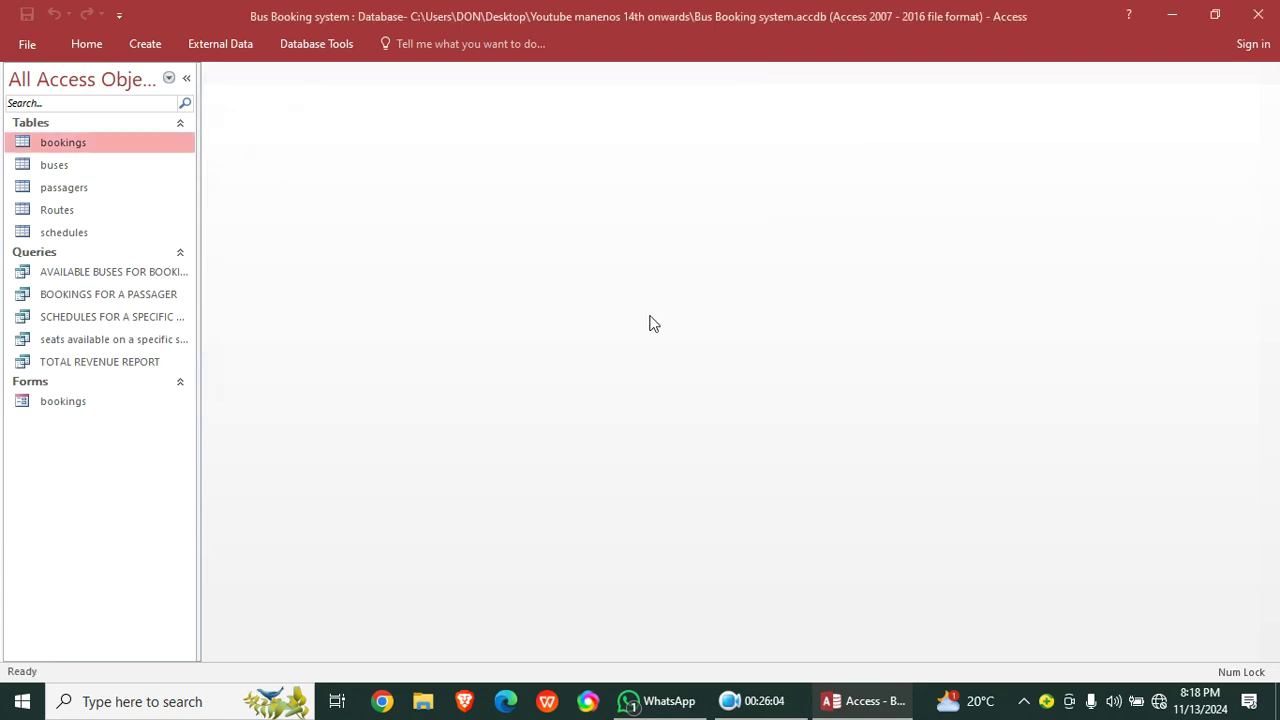
- Create a form from the buses table and open it in Design View
{"action": "left_click", "coordinate": [88, 167]}
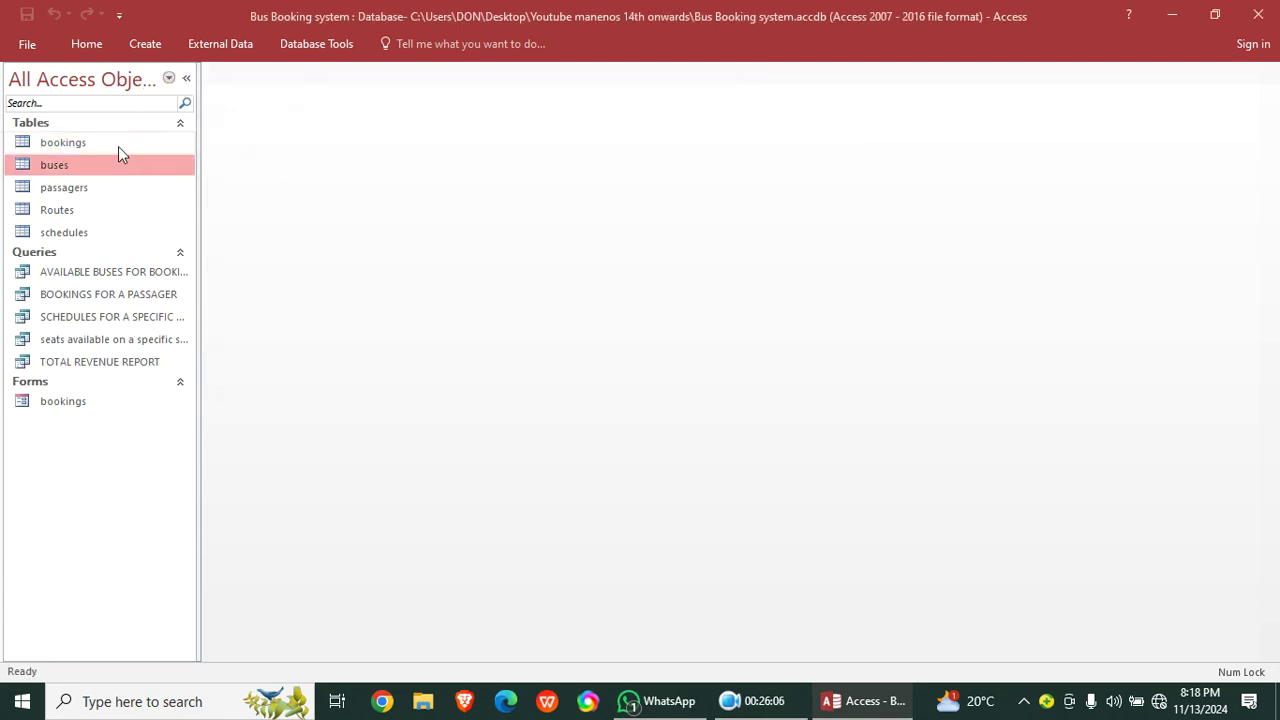
{"action": "left_click", "coordinate": [145, 45]}
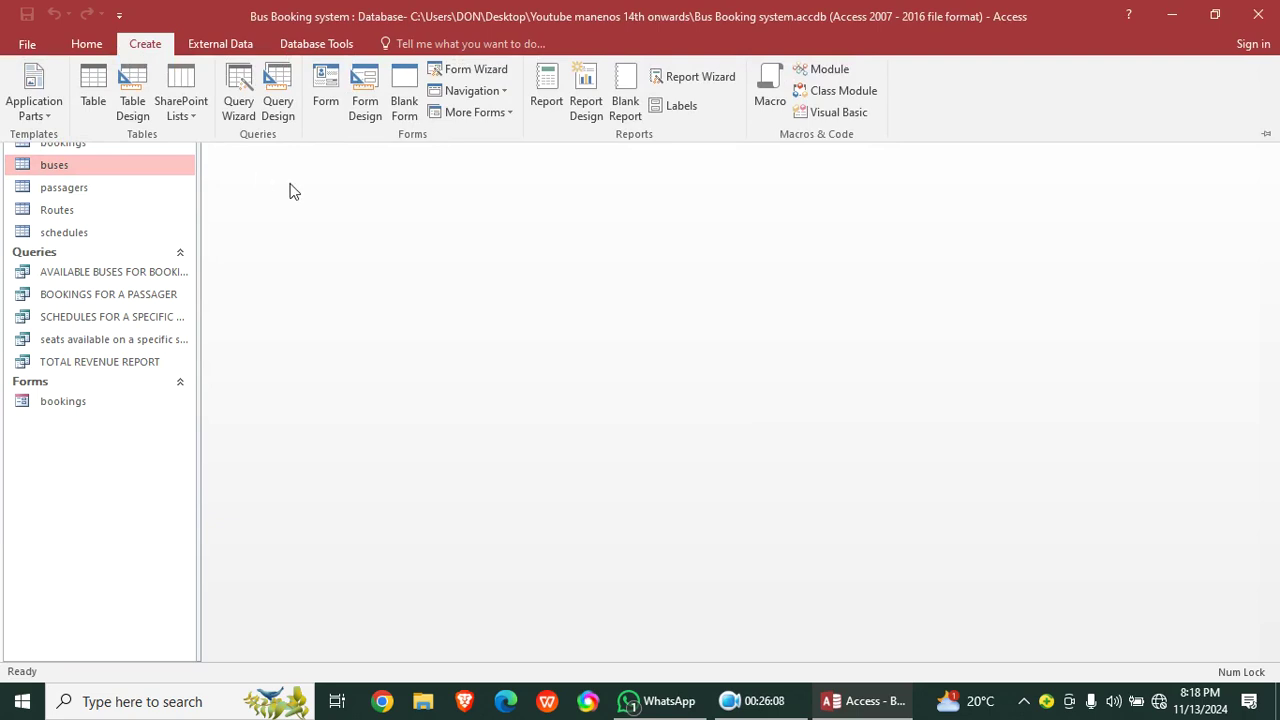
{"action": "left_click", "coordinate": [324, 104]}
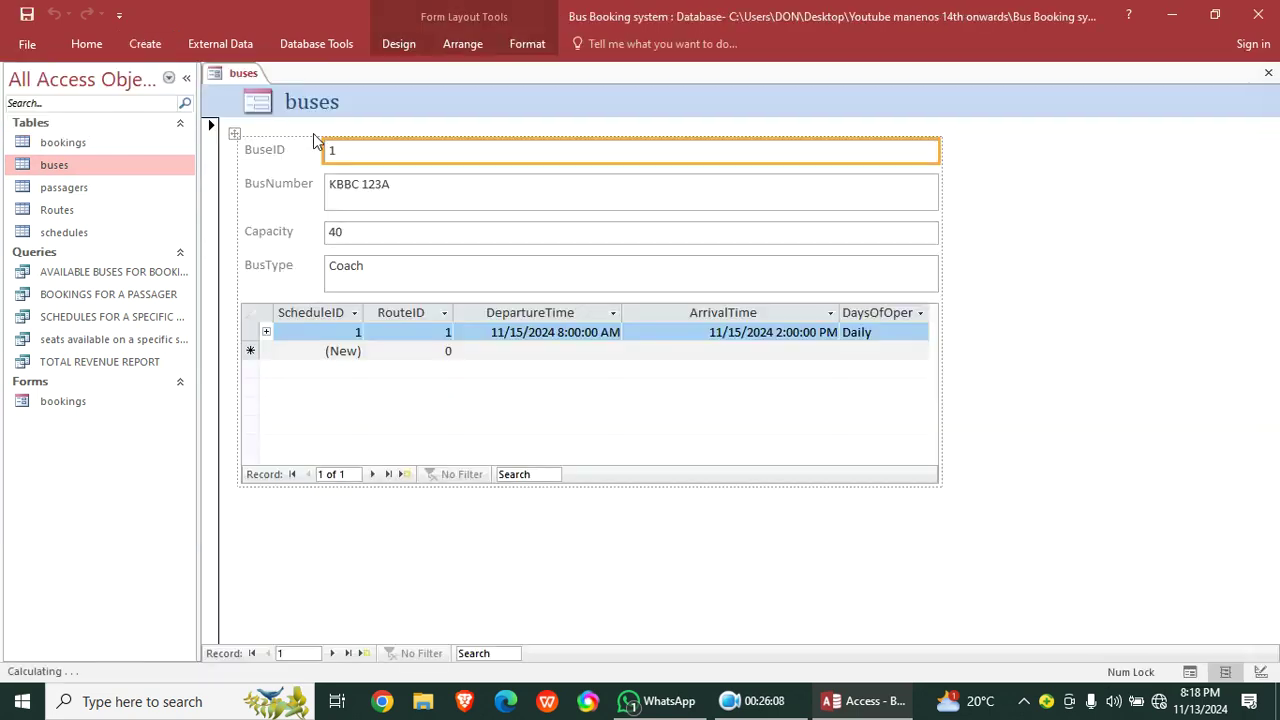
{"action": "right_click", "coordinate": [1043, 176]}
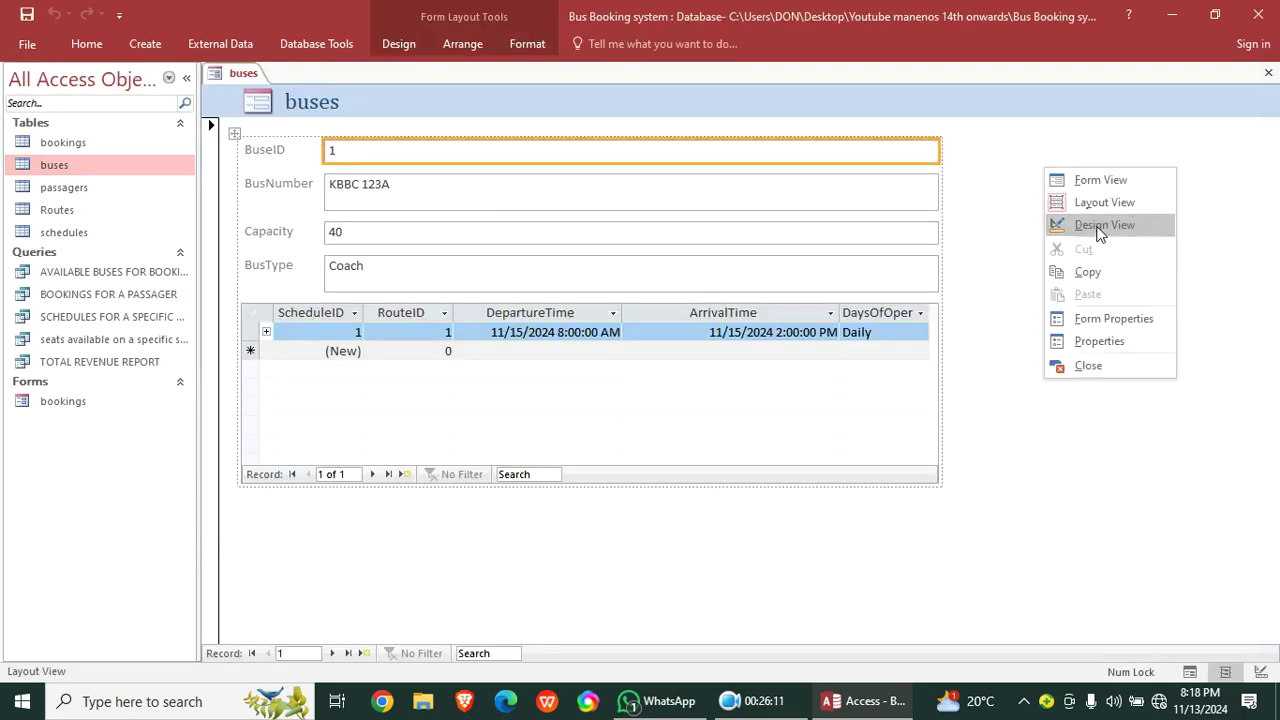
{"action": "left_click", "coordinate": [1100, 225]}
{"action": "left_click_drag", "start_coordinate": [897, 195], "coordinate": [627, 333]}
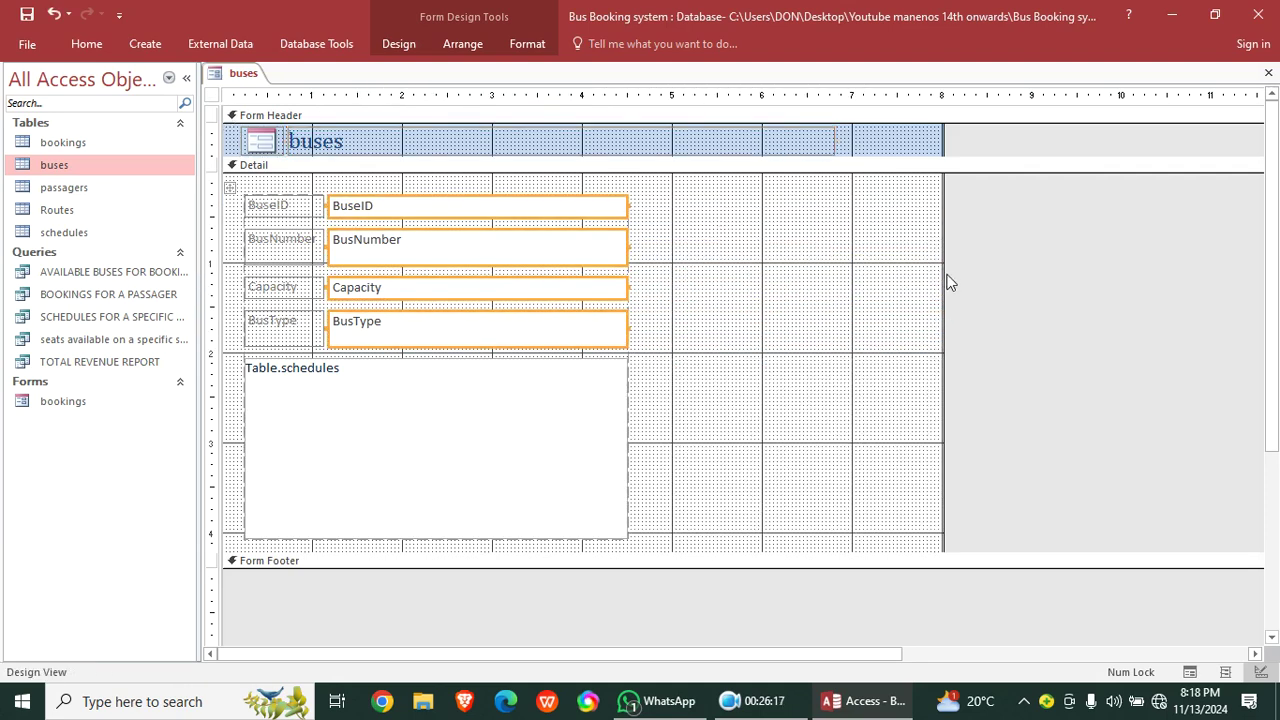
{"action": "left_click", "coordinate": [757, 434]}
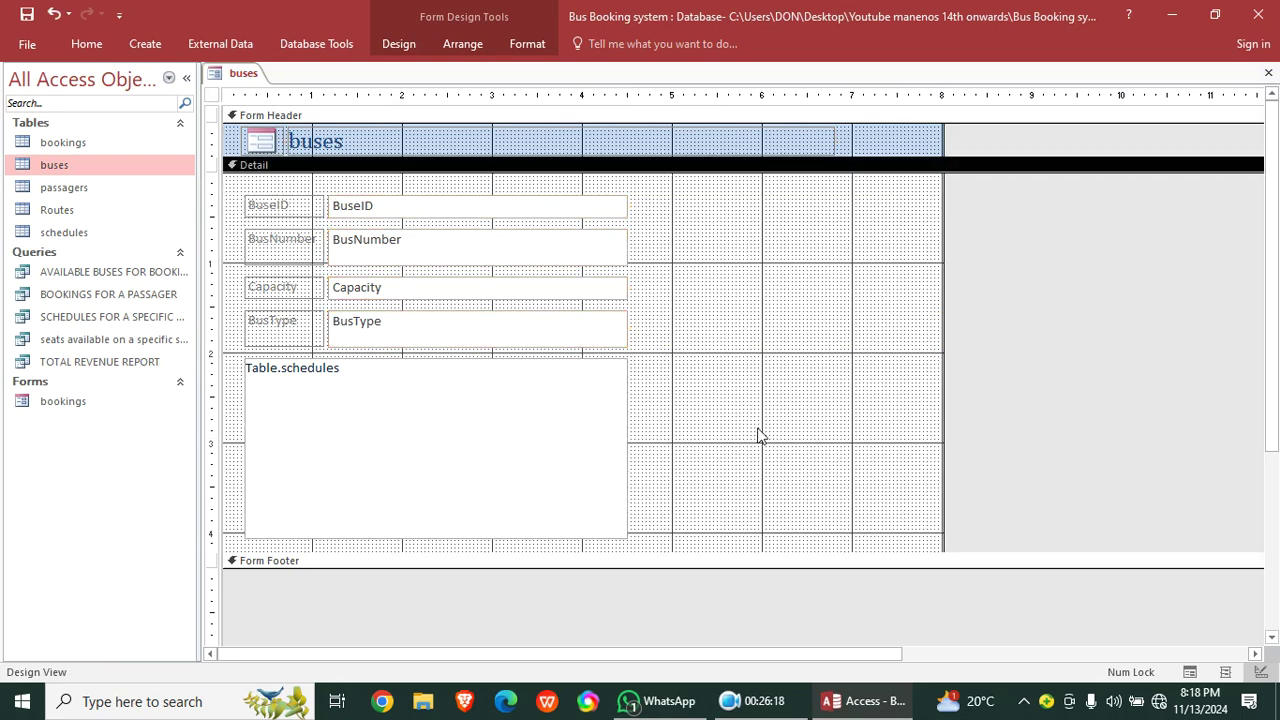
{"action": "left_click", "coordinate": [53, 13]}
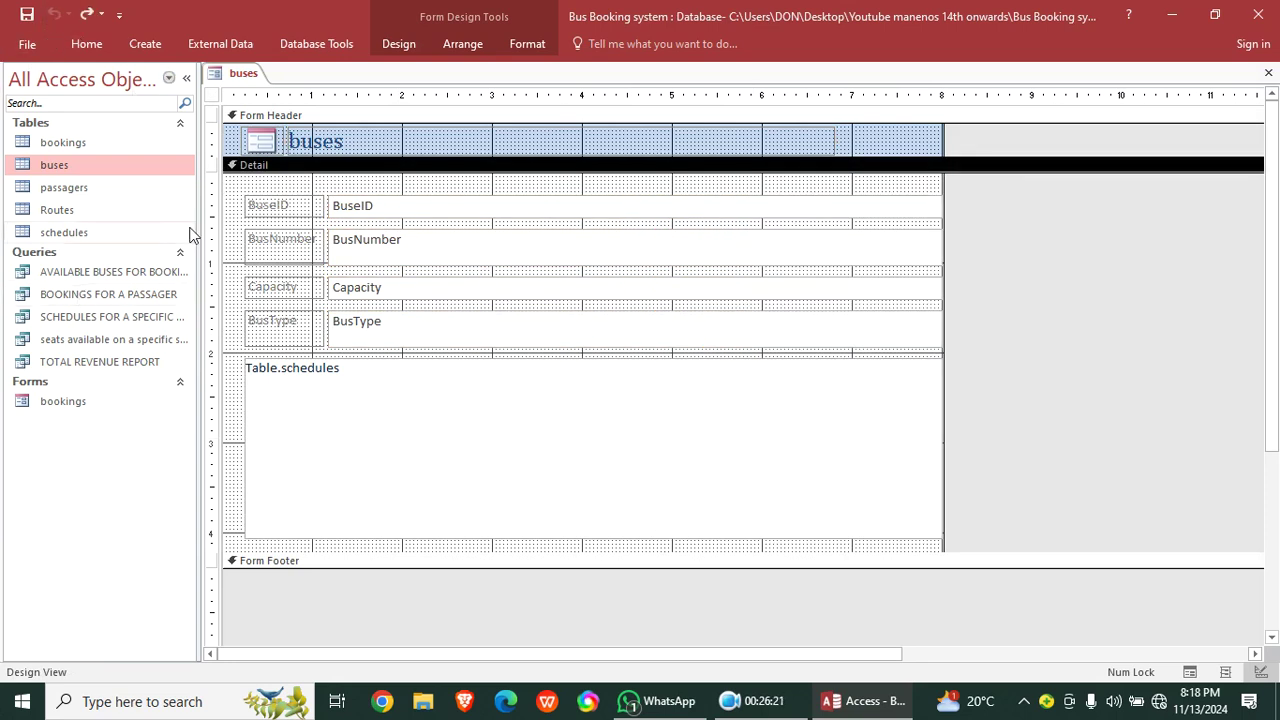
- Move the whole layout of bus fields and the schedules subform closer to the Detail section's upper-left corner
{"action": "left_click_drag", "start_coordinate": [244, 186], "coordinate": [711, 335]}
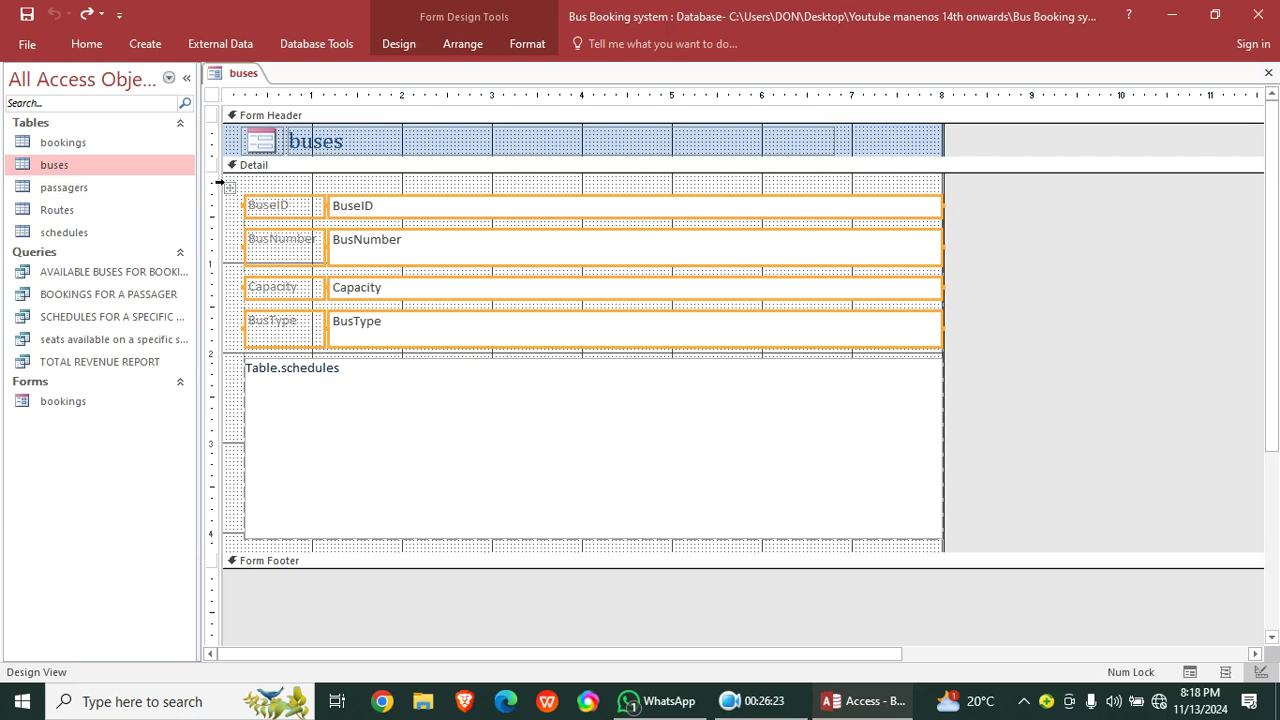
{"action": "left_click_drag", "start_coordinate": [230, 193], "coordinate": [215, 178]}
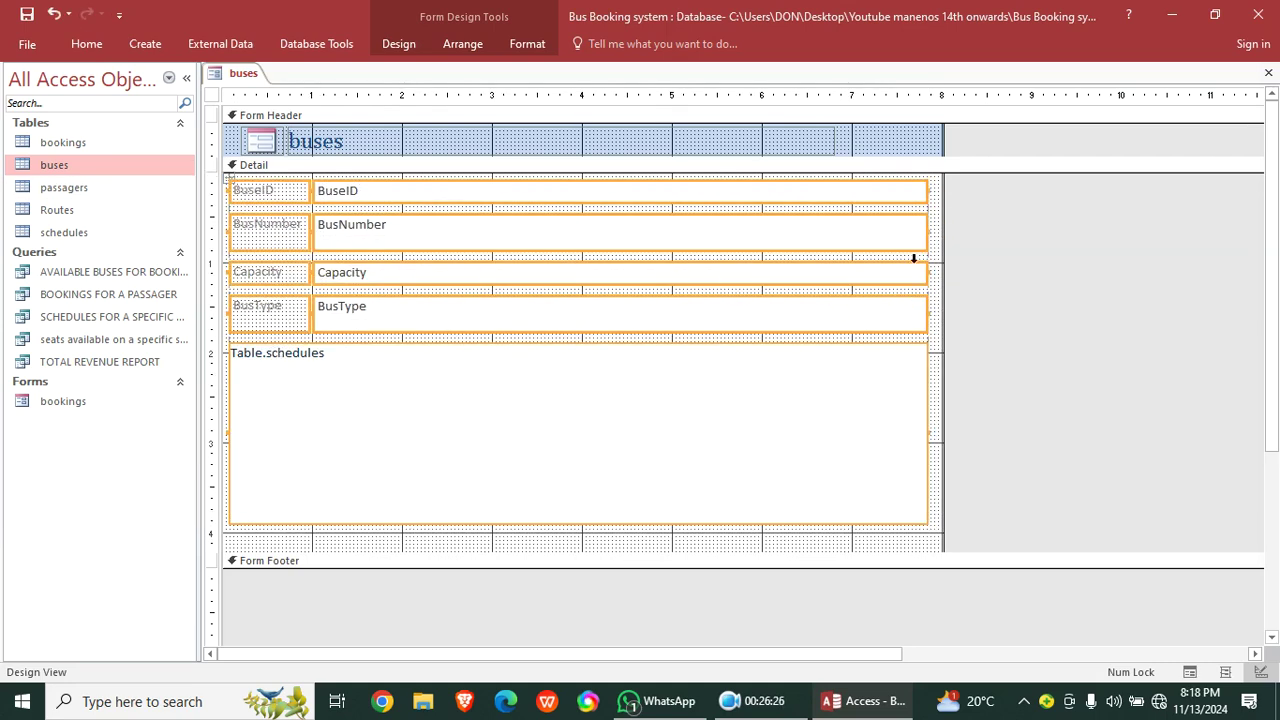
- Try a dark grey fill on the Detail section of the buses form
{"action": "right_click", "coordinate": [940, 217]}
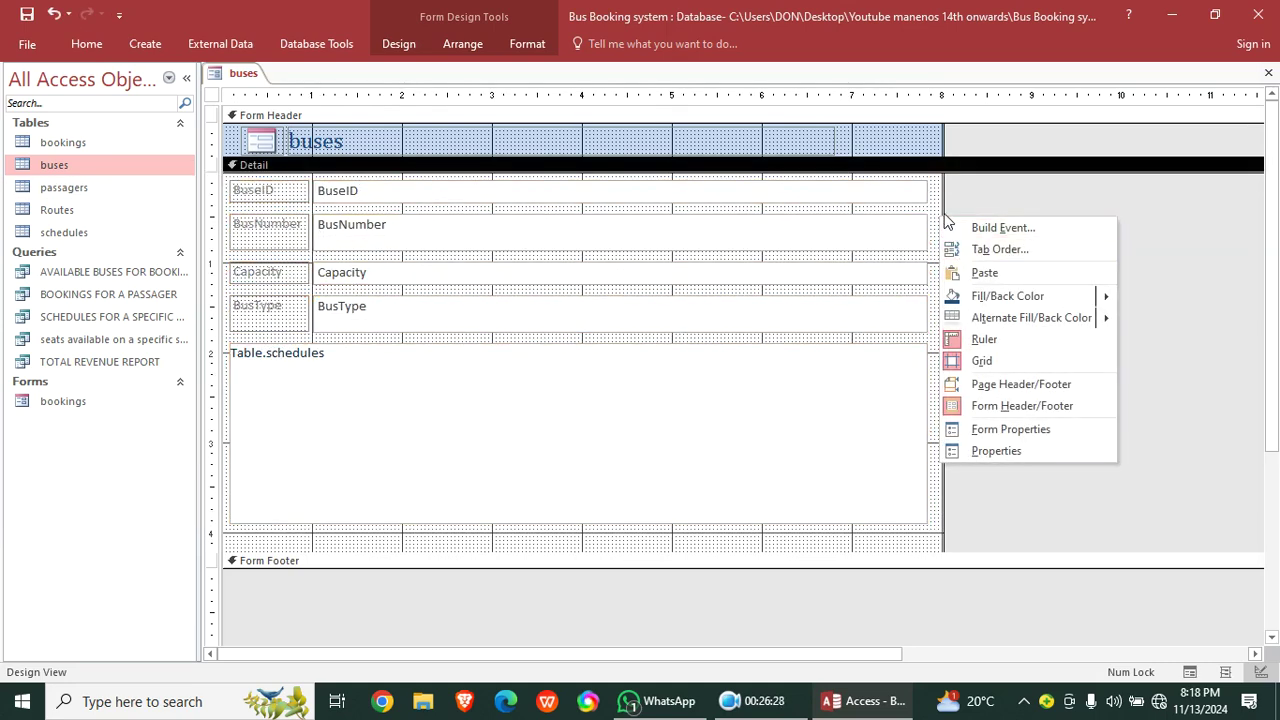
{"action": "mouse_move", "coordinate": [1035, 297]}
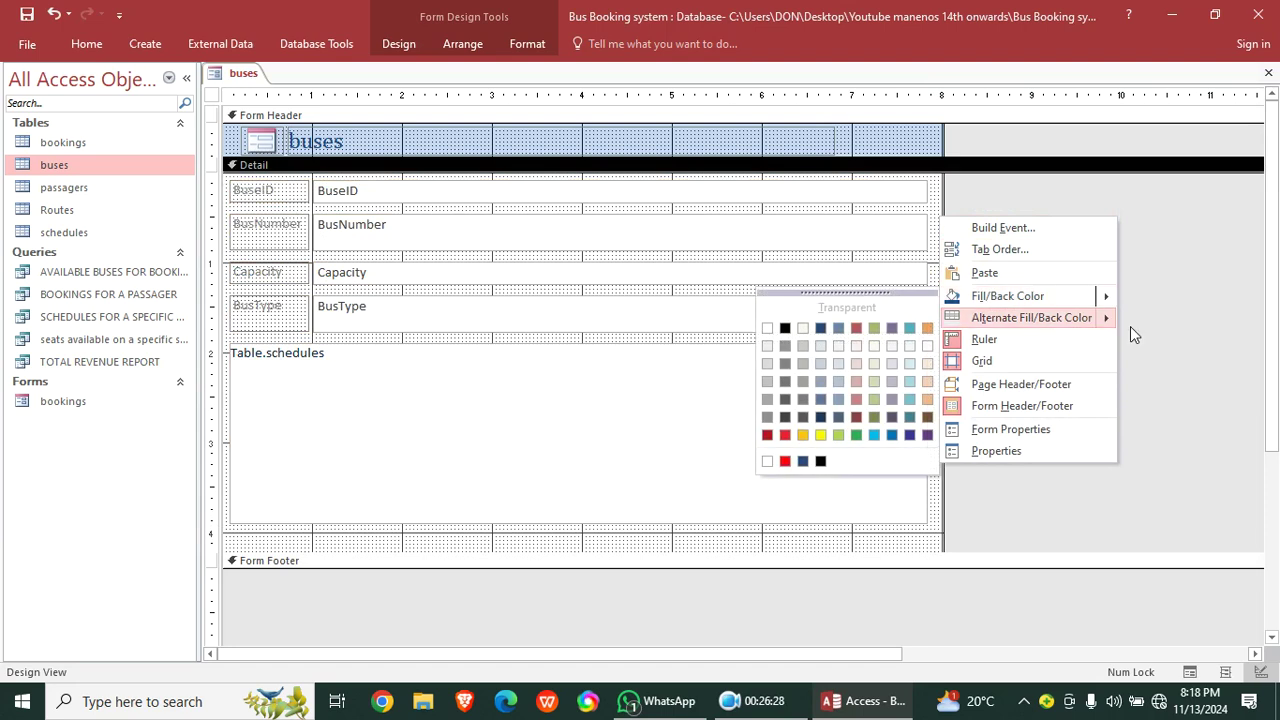
{"action": "left_click", "coordinate": [809, 407]}
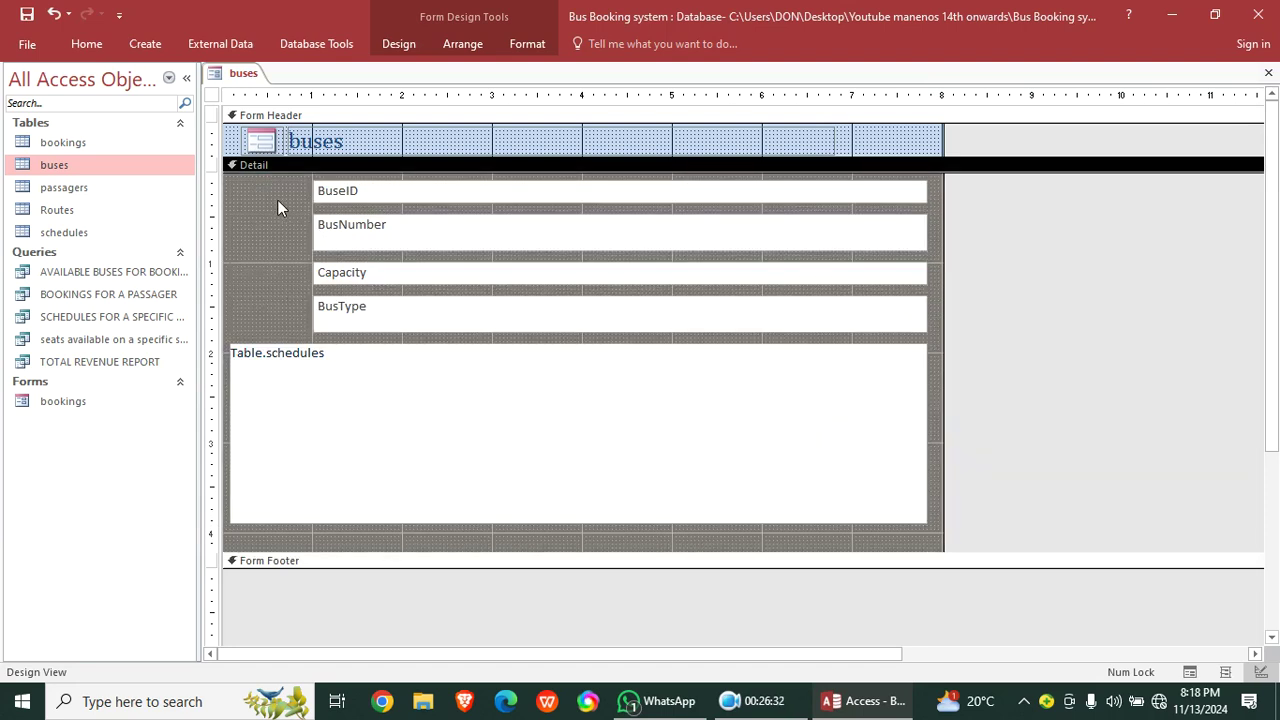
{"action": "right_click", "coordinate": [930, 185]}
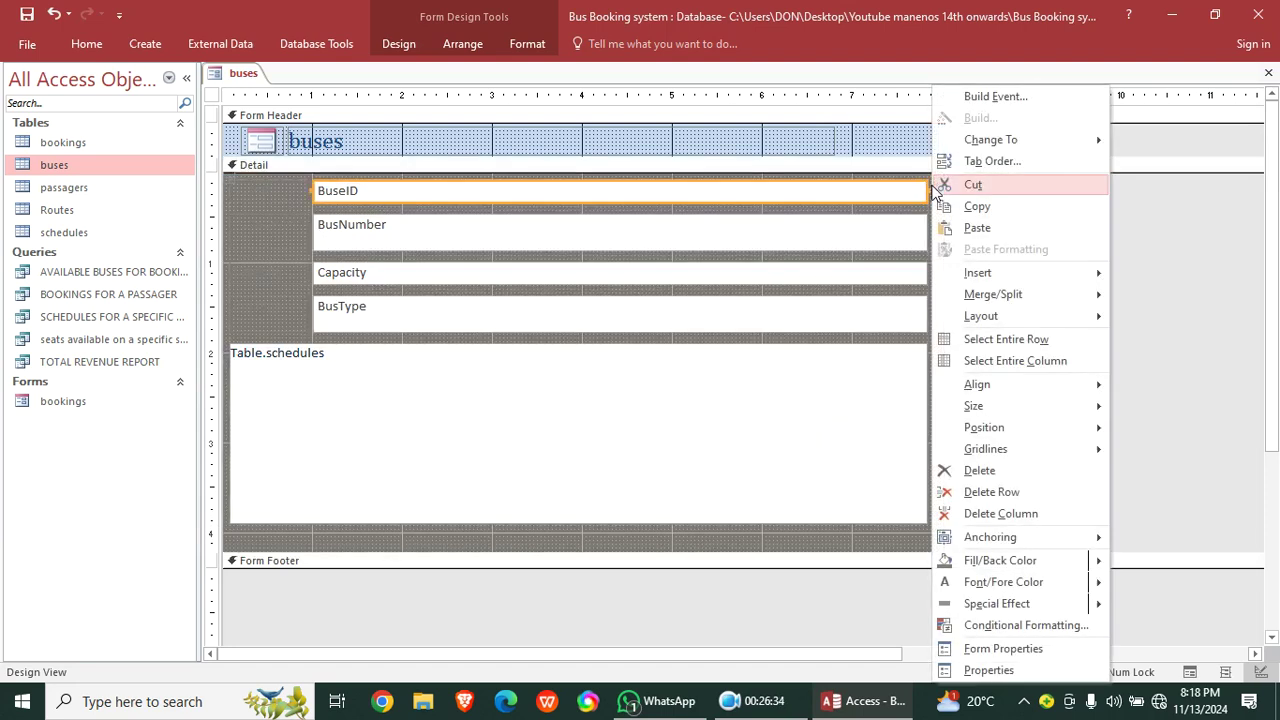
{"action": "left_click", "coordinate": [805, 408]}
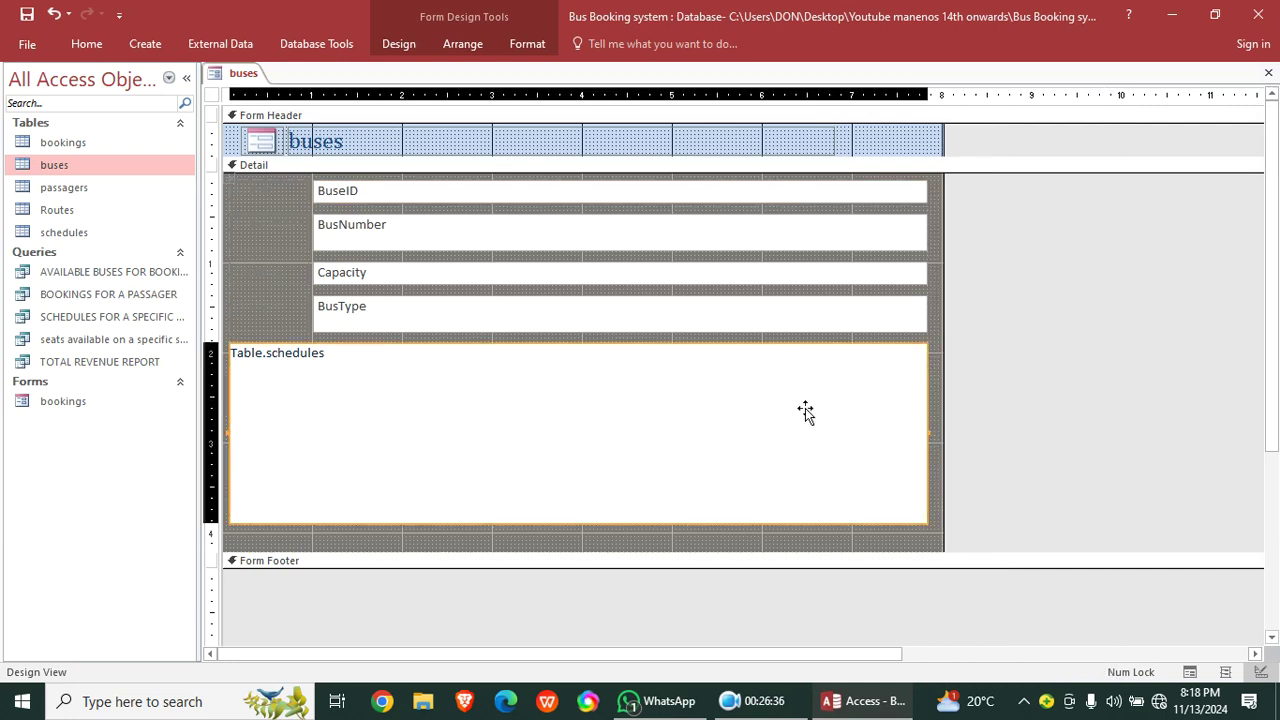
- Set the Detail section's background color to light greyish blue
{"action": "right_click", "coordinate": [940, 334]}
{"action": "mouse_move", "coordinate": [1083, 420]}
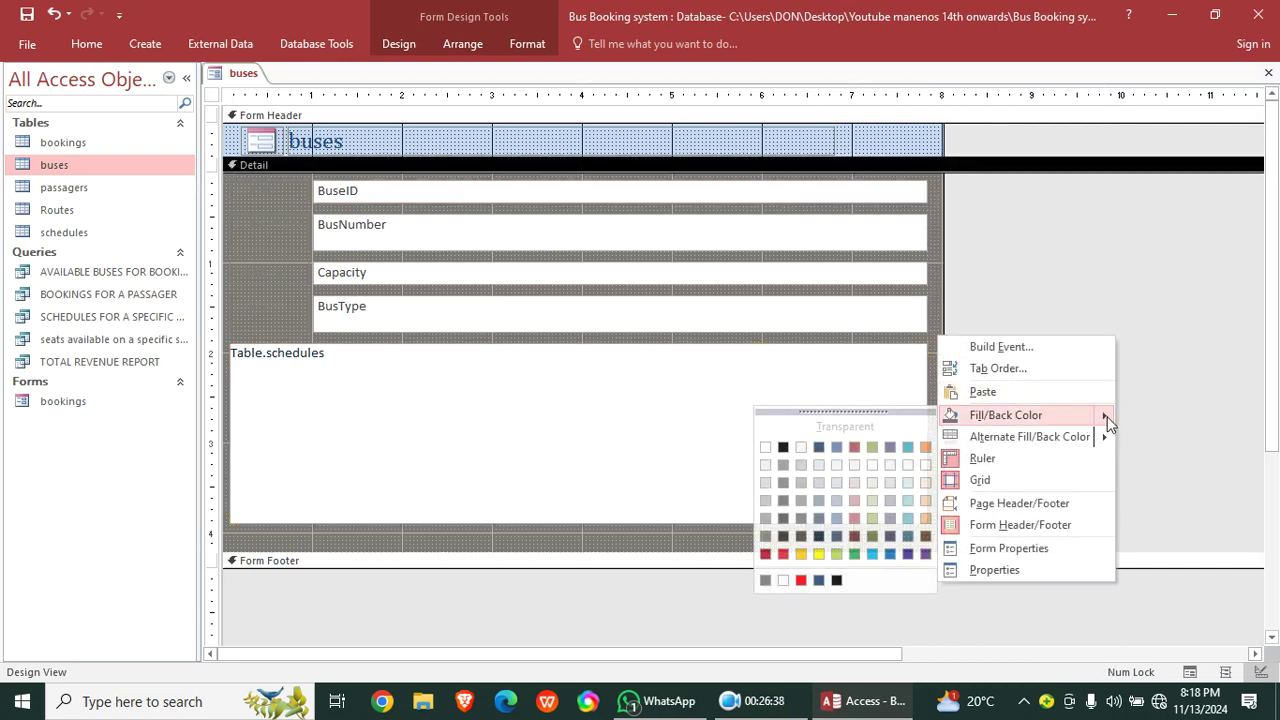
{"action": "left_click", "coordinate": [775, 481]}
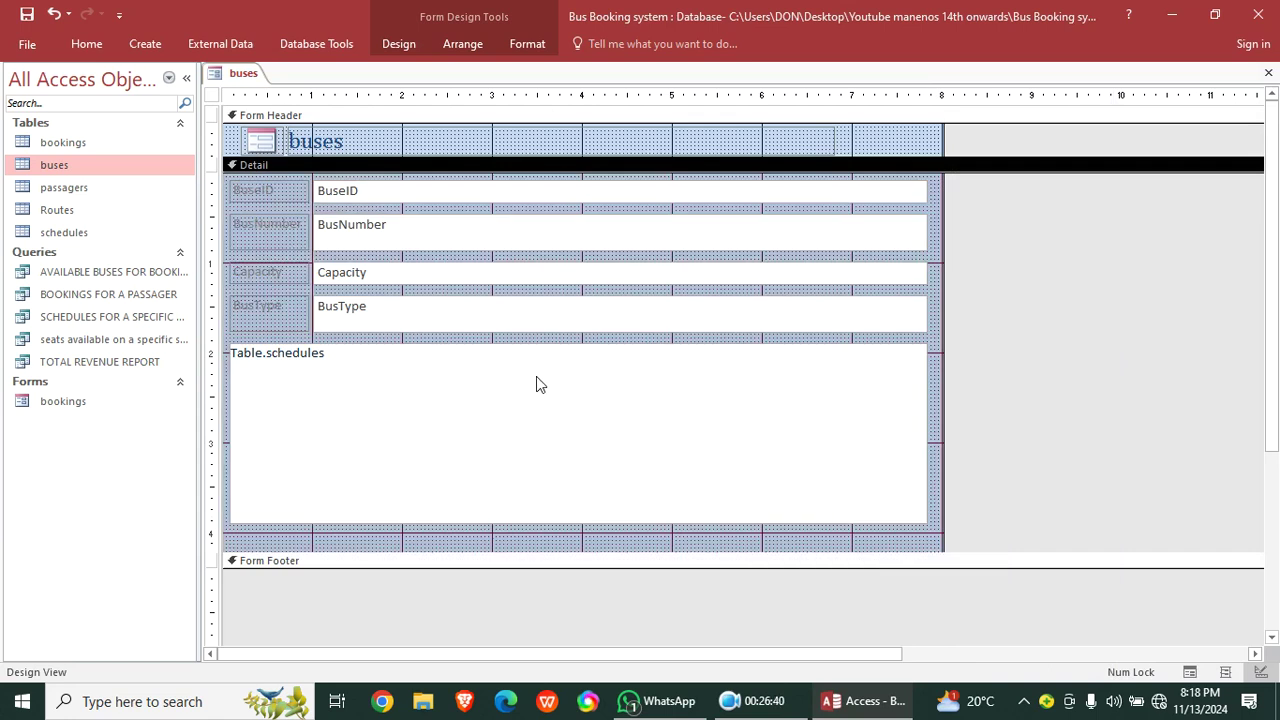
- Make the BuseID, BusNumber, Capacity and BusType labels black and bold
{"action": "left_click", "coordinate": [243, 197]}
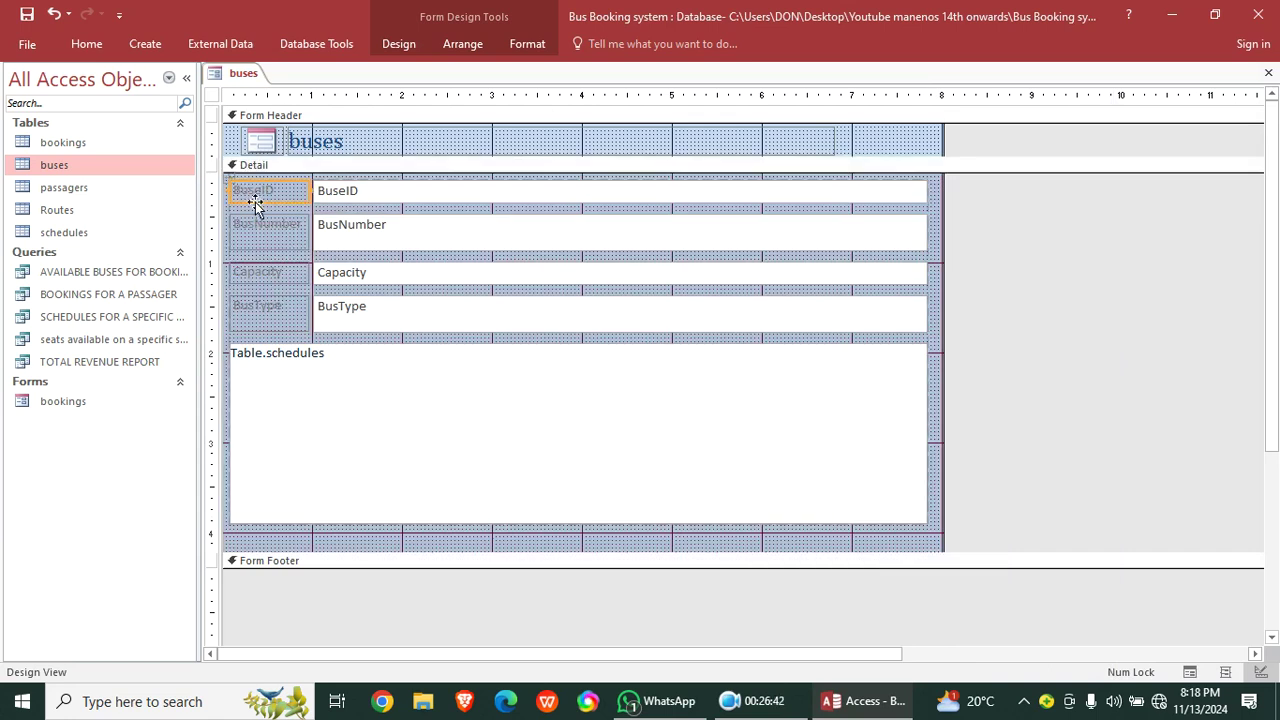
{"action": "left_click", "coordinate": [260, 222], "text": "shift"}
{"action": "left_click", "coordinate": [268, 274], "text": "shift"}
{"action": "left_click", "coordinate": [286, 316], "text": "shift"}
{"action": "left_click", "coordinate": [527, 43]}
{"action": "left_click", "coordinate": [219, 105]}
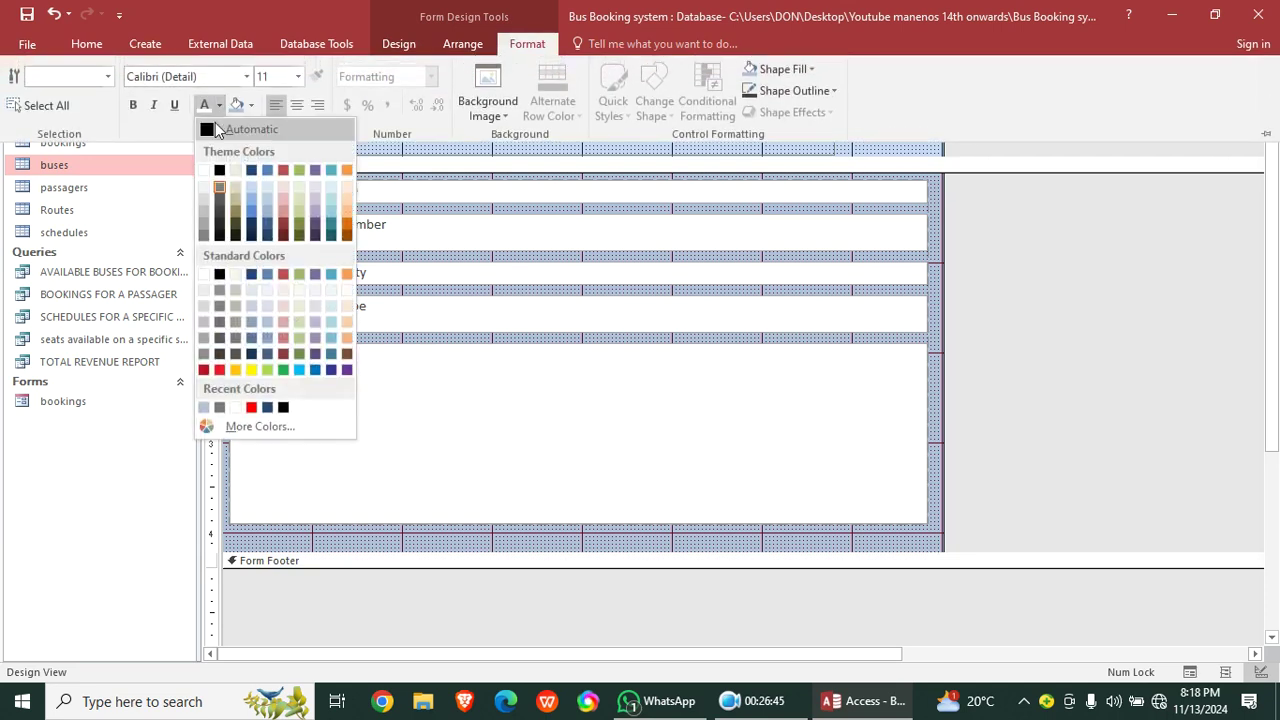
{"action": "left_click", "coordinate": [219, 170]}
{"action": "left_click", "coordinate": [136, 109]}
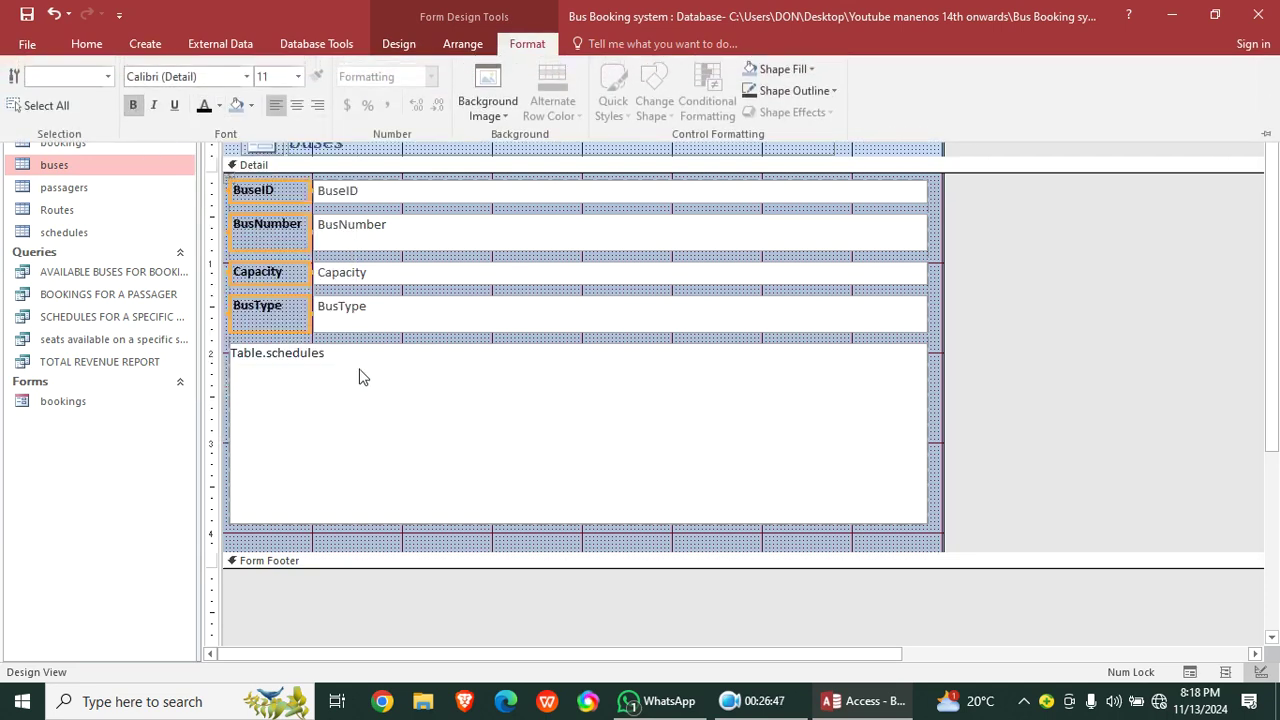
{"action": "key", "text": "ctrl+F1"}
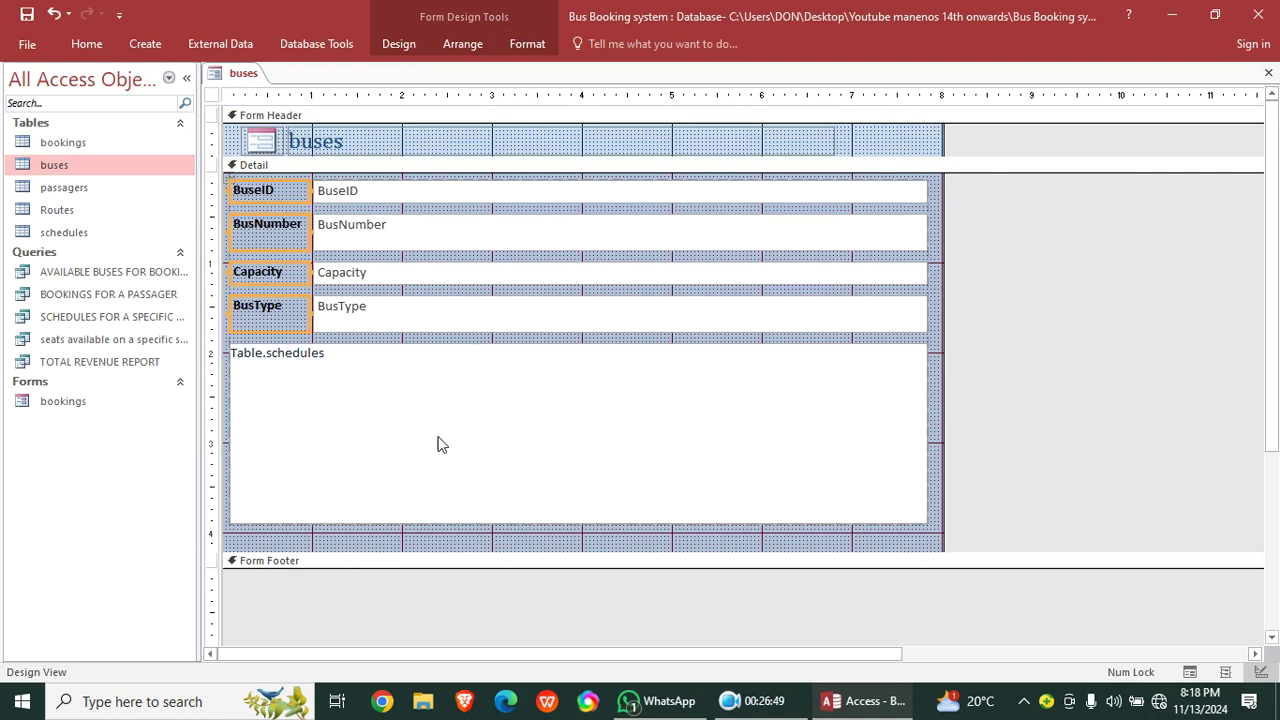
- Preview the buses form in Form View and return to Design View
{"action": "left_click", "coordinate": [86, 43]}
{"action": "left_click", "coordinate": [22, 80]}
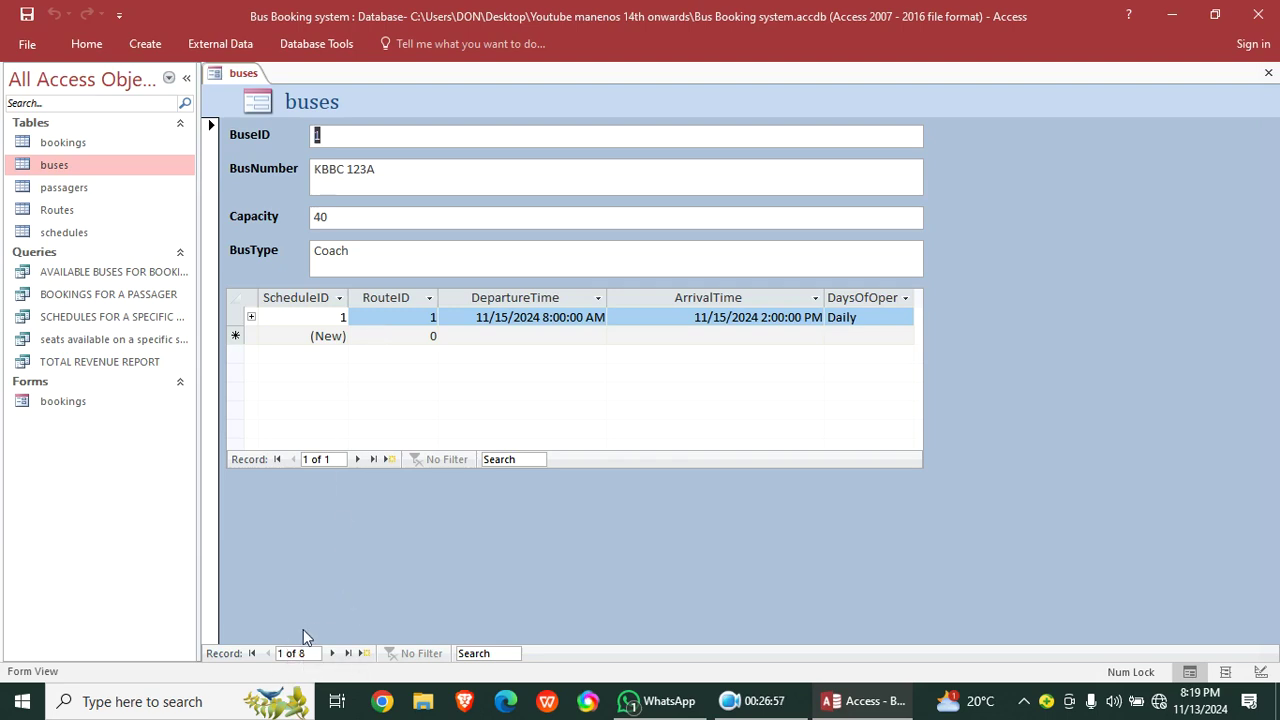
{"action": "right_click", "coordinate": [976, 112]}
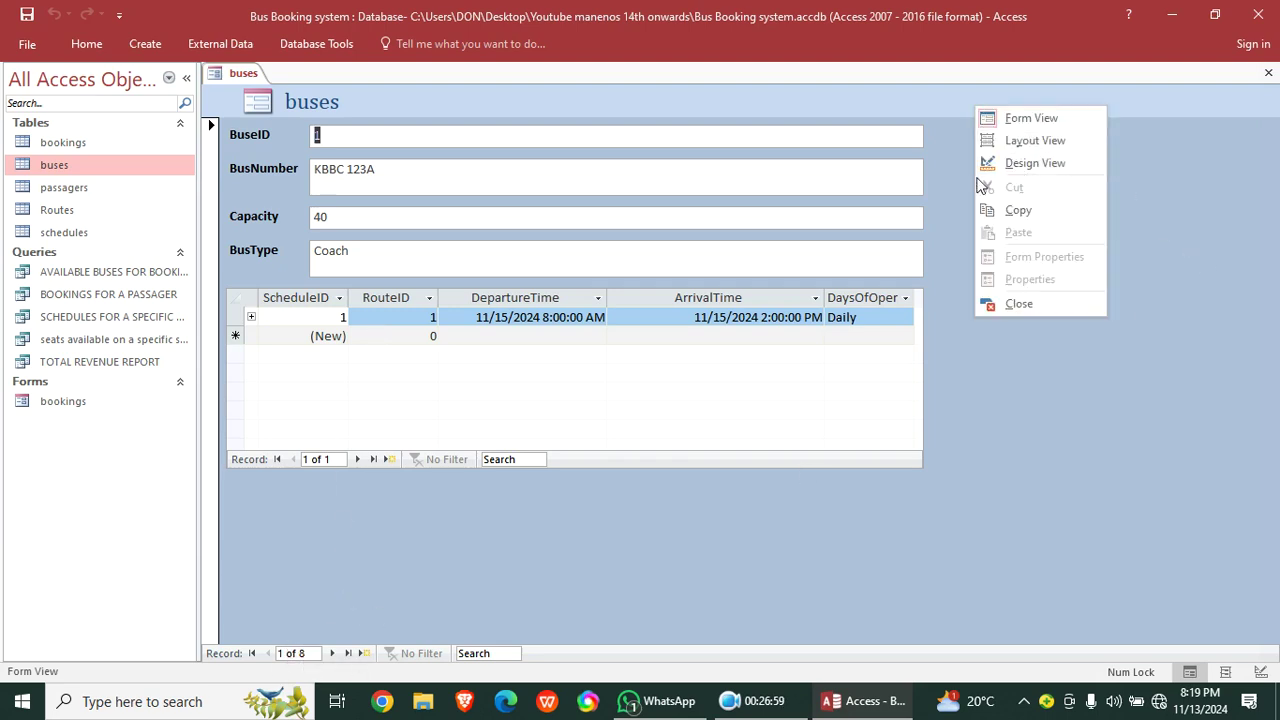
{"action": "left_click", "coordinate": [1031, 165]}
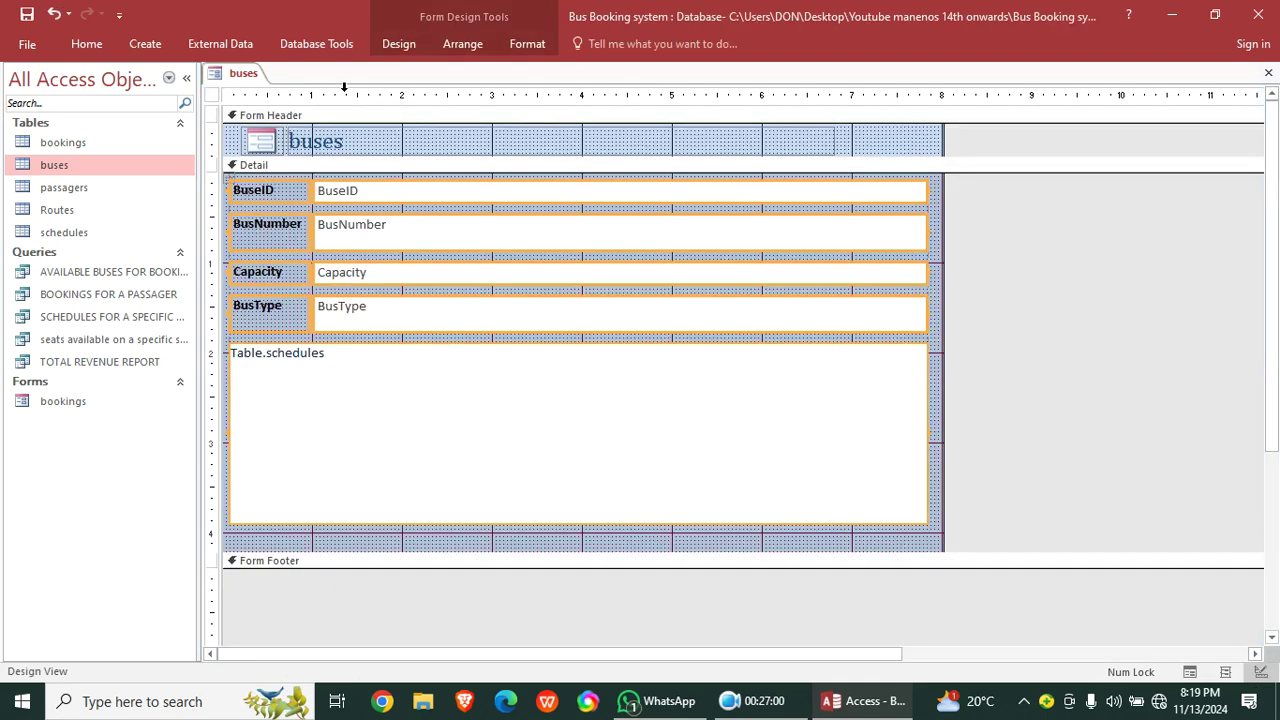
- Clear the schedules subform's Link Master Fields and Link Child Fields properties and save the form as buses
{"action": "double_click", "coordinate": [210, 96]}
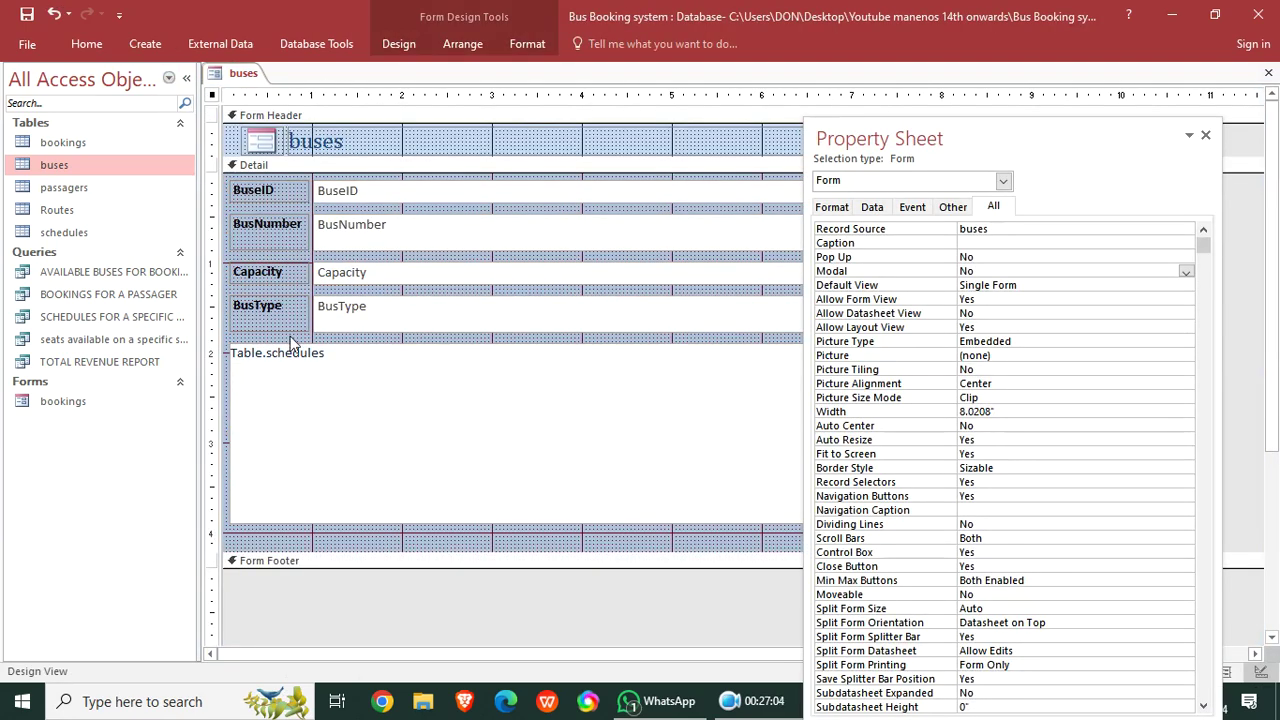
{"action": "left_click", "coordinate": [292, 376]}
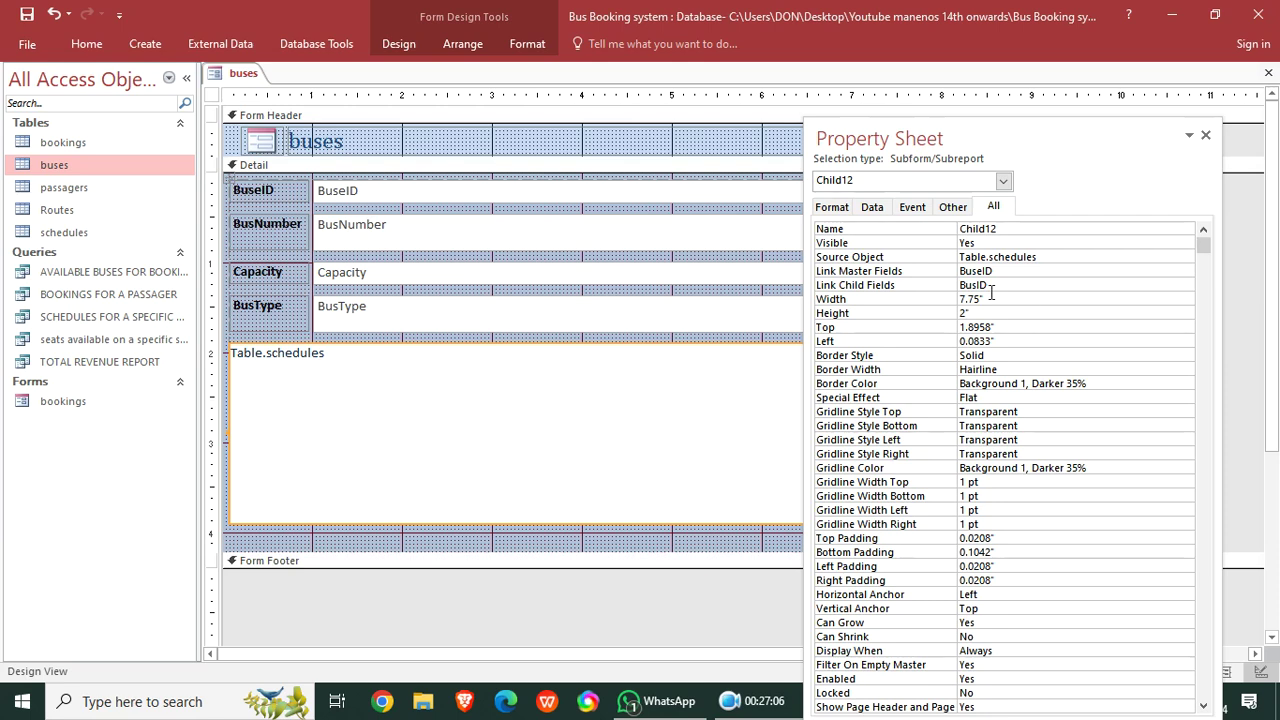
{"action": "left_click", "coordinate": [858, 271]}
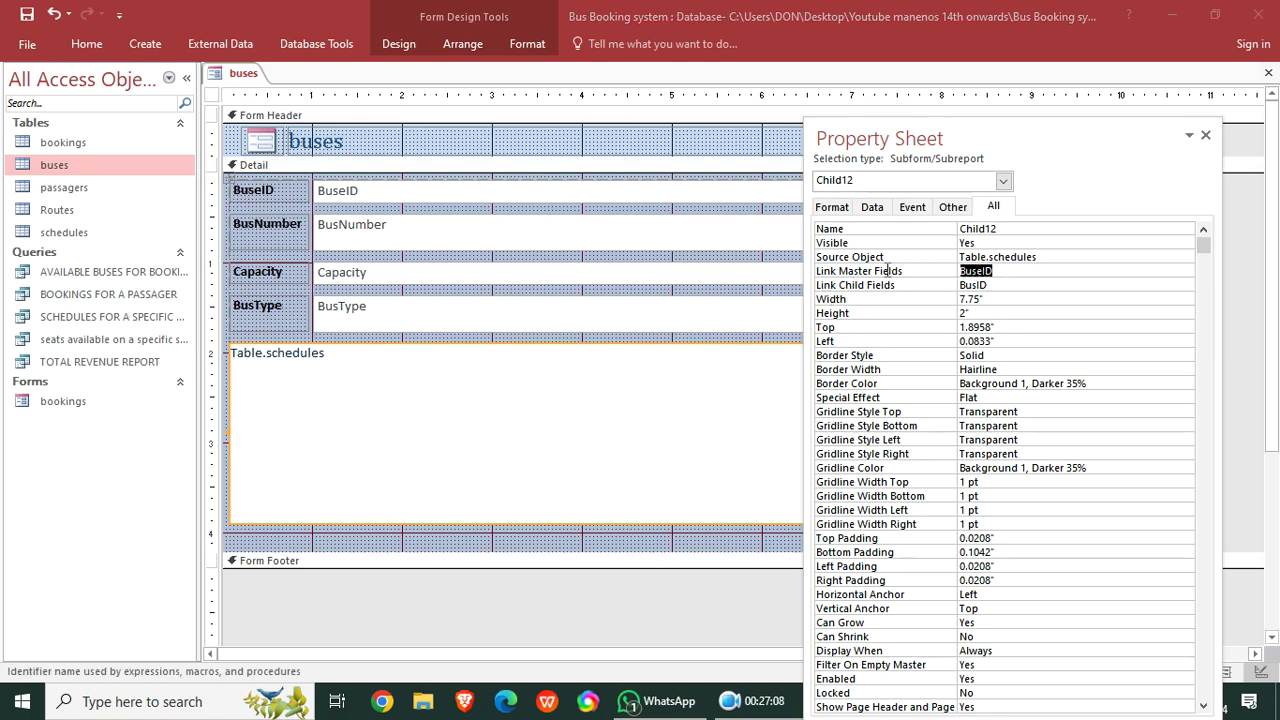
{"action": "key", "text": "Delete"}
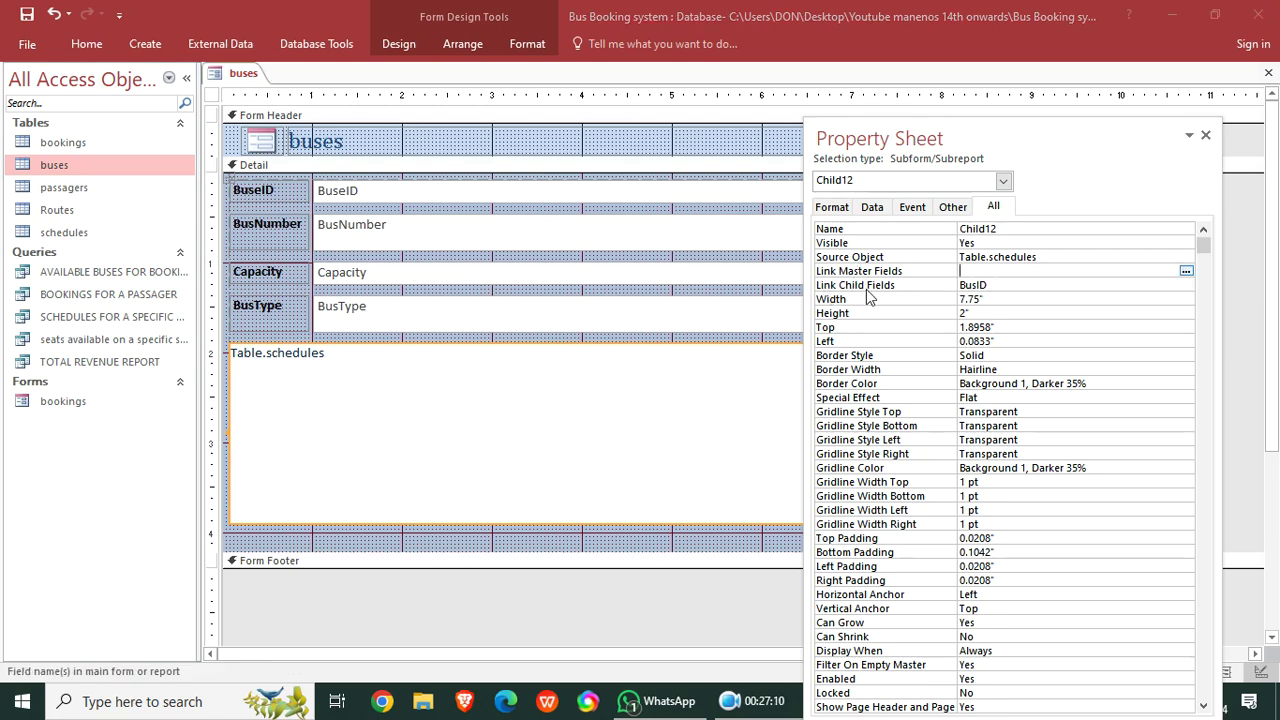
{"action": "left_click", "coordinate": [897, 283]}
{"action": "key", "text": "Delete"}
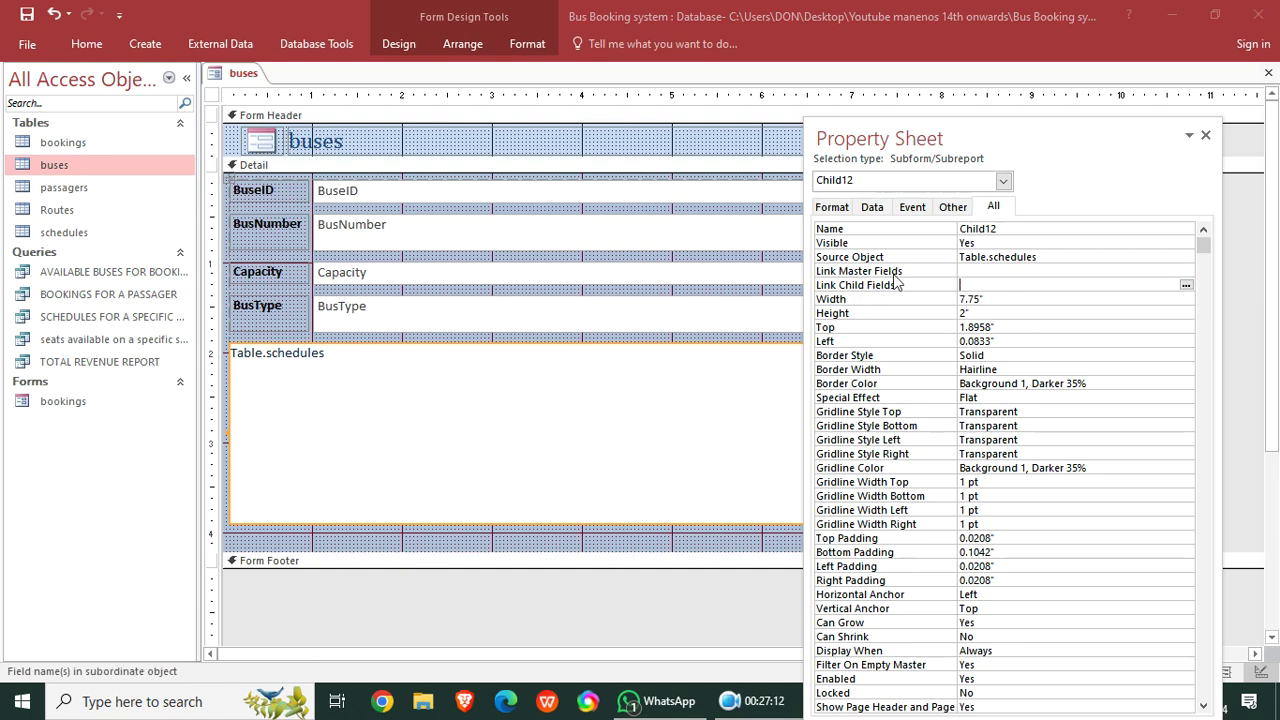
{"action": "left_click", "coordinate": [27, 14]}
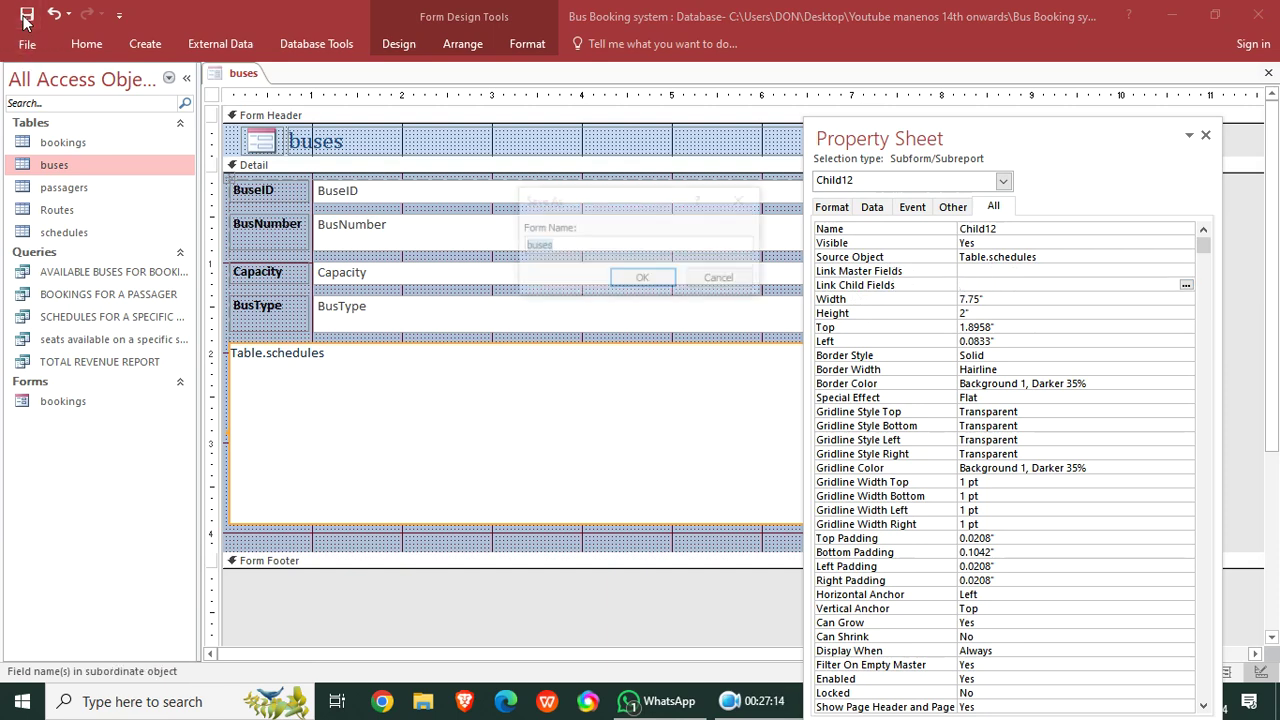
{"action": "left_click", "coordinate": [646, 280]}
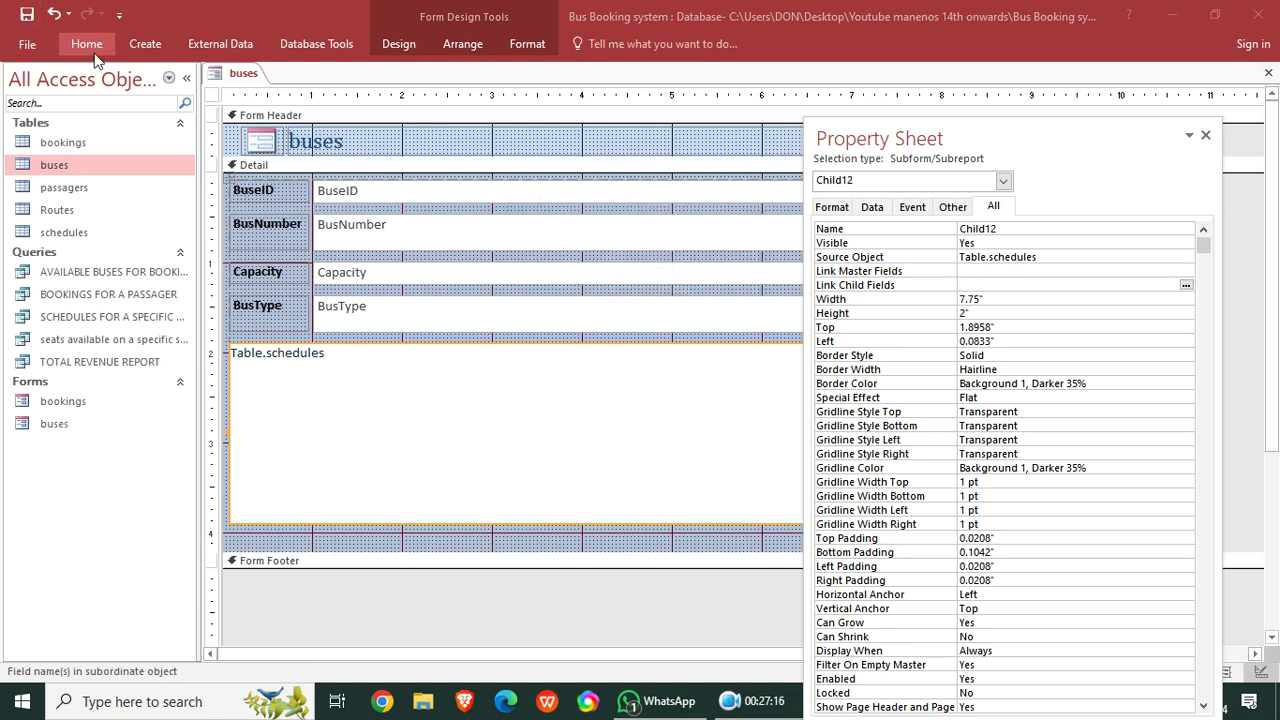
- Check the buses form and its schedules subform in Form View and close the form
{"action": "left_click", "coordinate": [92, 44]}
{"action": "left_click", "coordinate": [20, 84]}
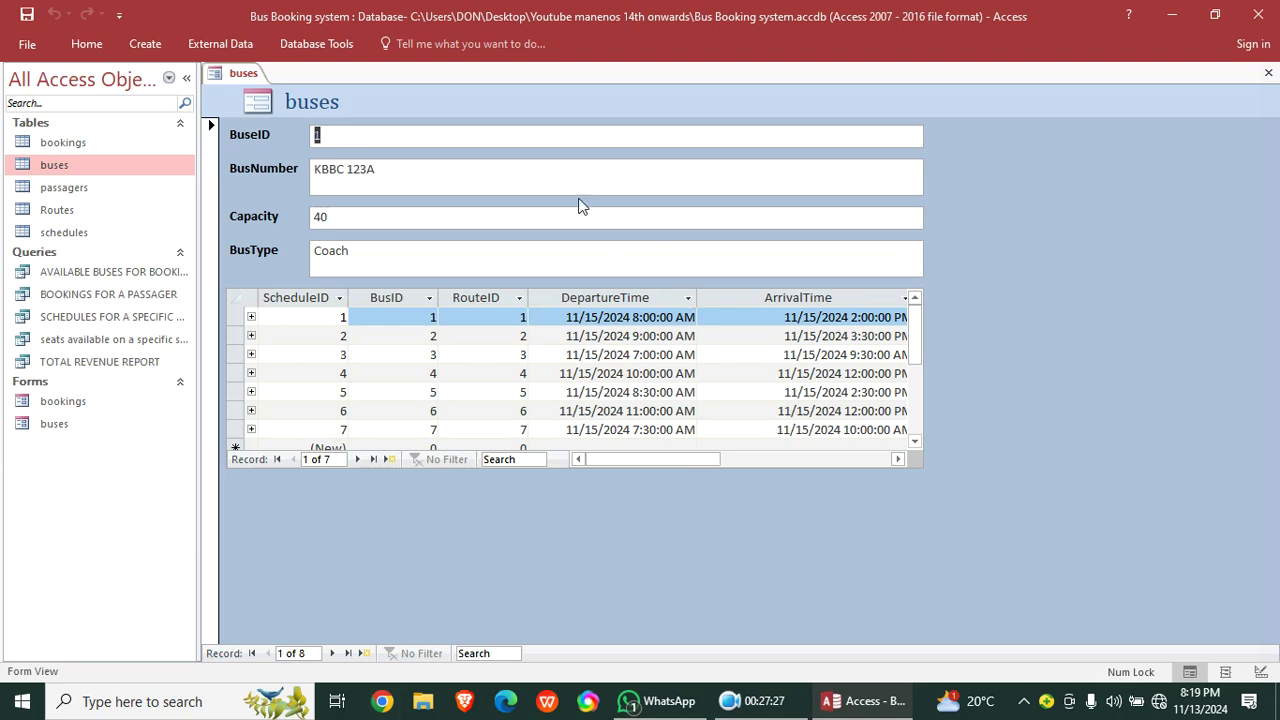
{"action": "left_click", "coordinate": [919, 464]}
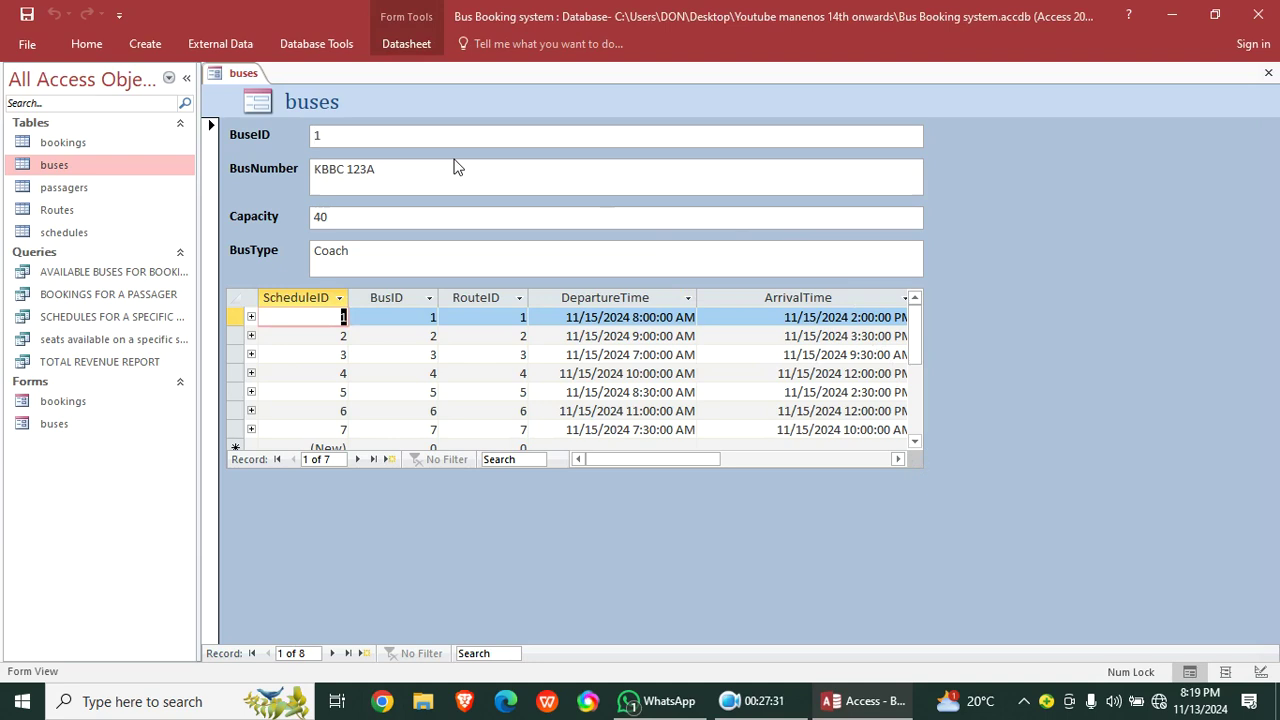
{"action": "left_click", "coordinate": [1268, 73]}
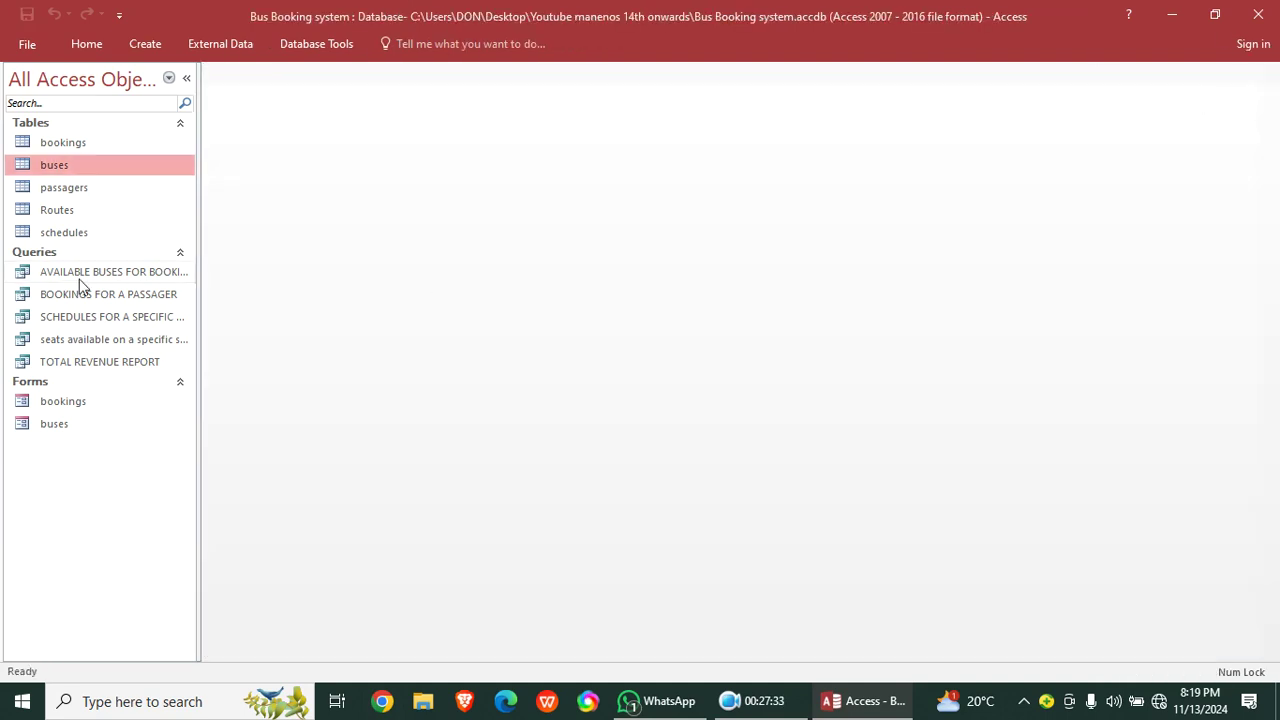
- Create a form from the passagers table and switch it to Design View
{"action": "left_click", "coordinate": [64, 189]}
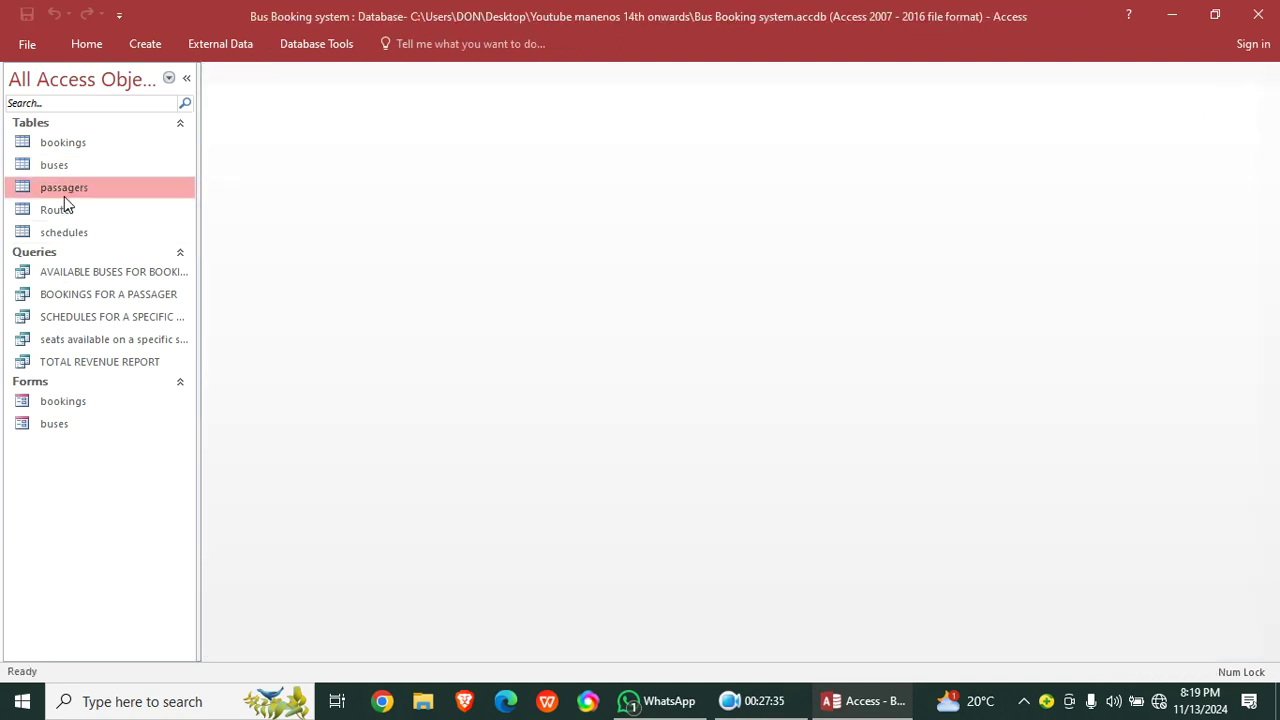
{"action": "left_click", "coordinate": [137, 46]}
{"action": "left_click", "coordinate": [326, 106]}
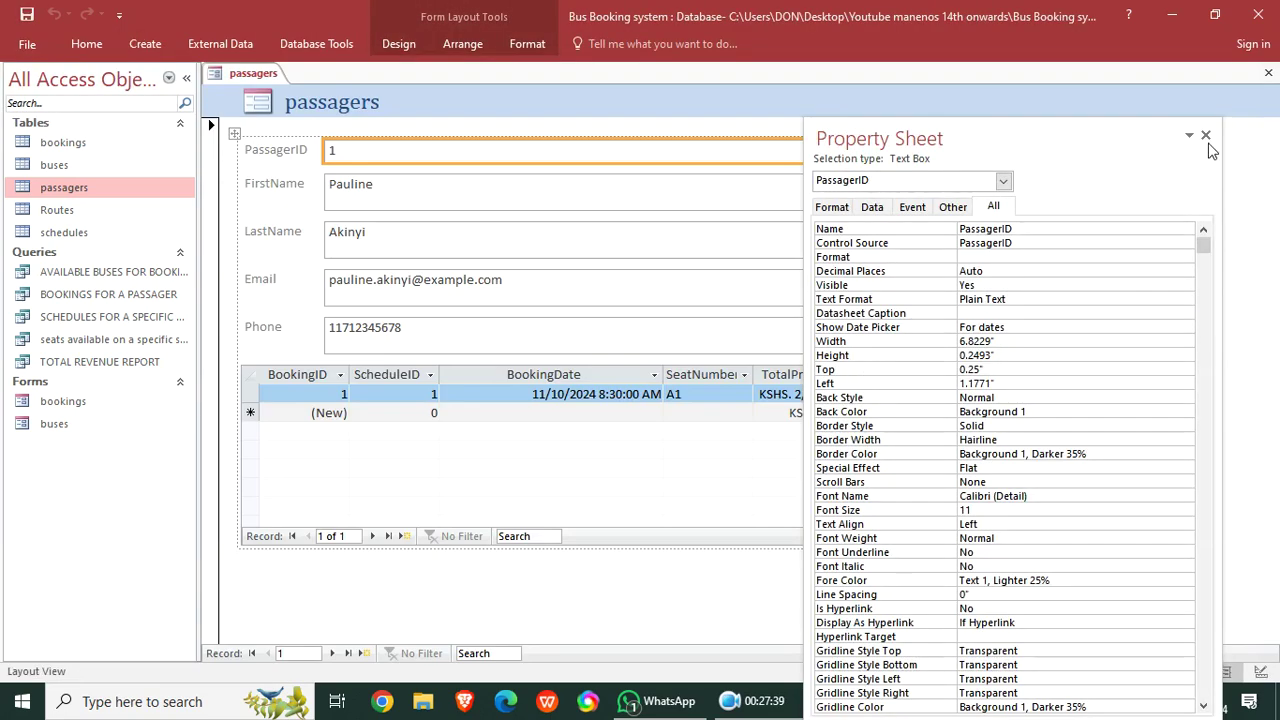
{"action": "right_click", "coordinate": [355, 105]}
{"action": "right_click", "coordinate": [243, 77]}
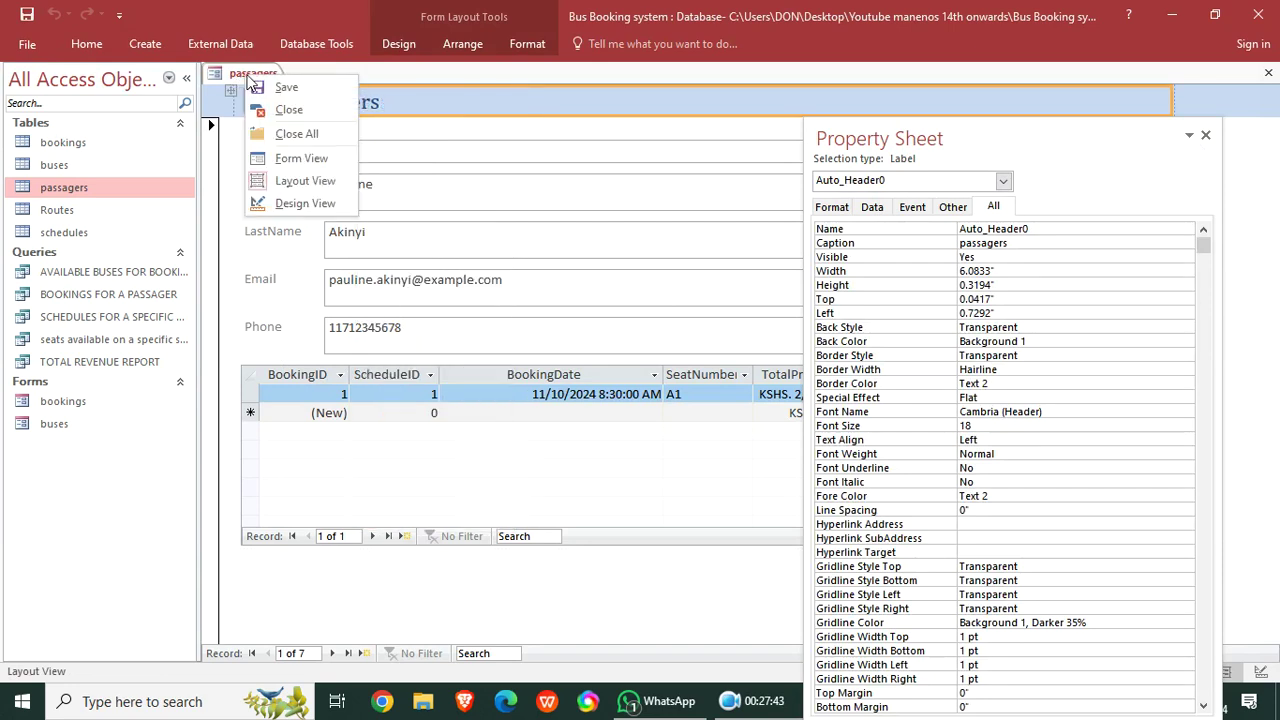
{"action": "left_click", "coordinate": [305, 203]}
- Make all labels and text boxes in the Detail section of the passagers form black and bold
{"action": "left_click_drag", "start_coordinate": [230, 185], "coordinate": [471, 417]}
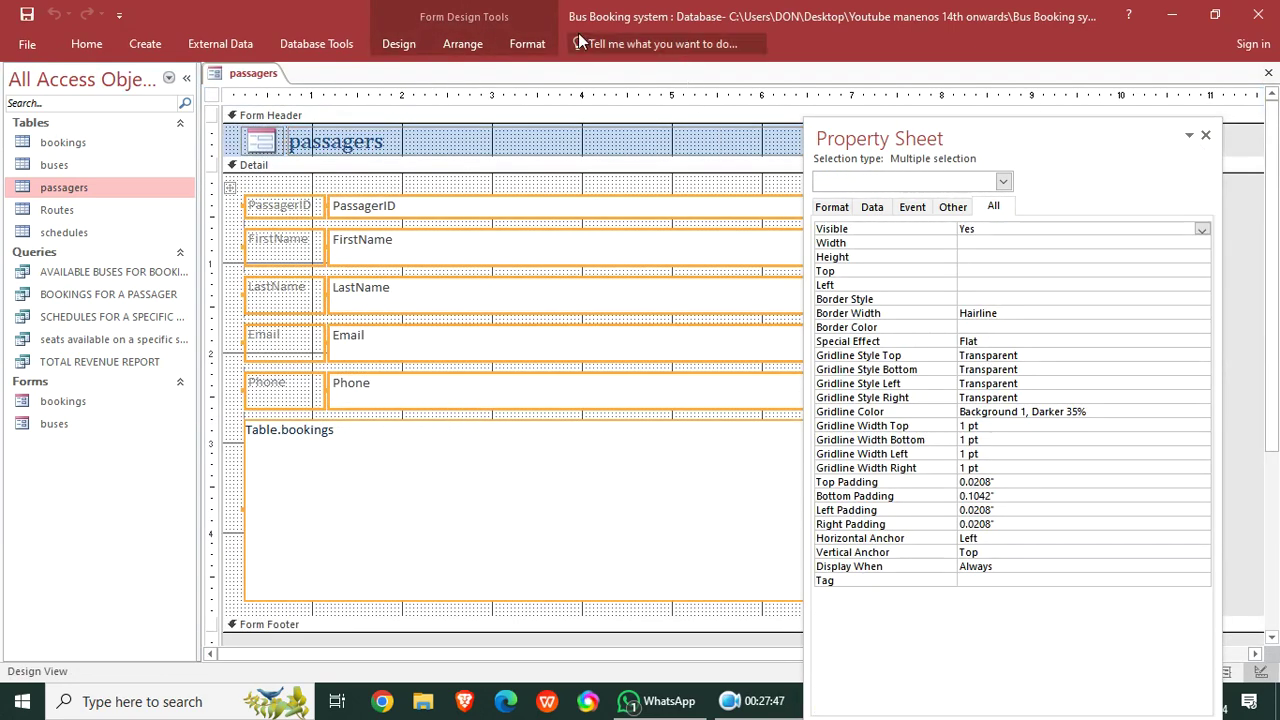
{"action": "left_click", "coordinate": [509, 45]}
{"action": "left_click", "coordinate": [201, 106]}
{"action": "left_click", "coordinate": [133, 105]}
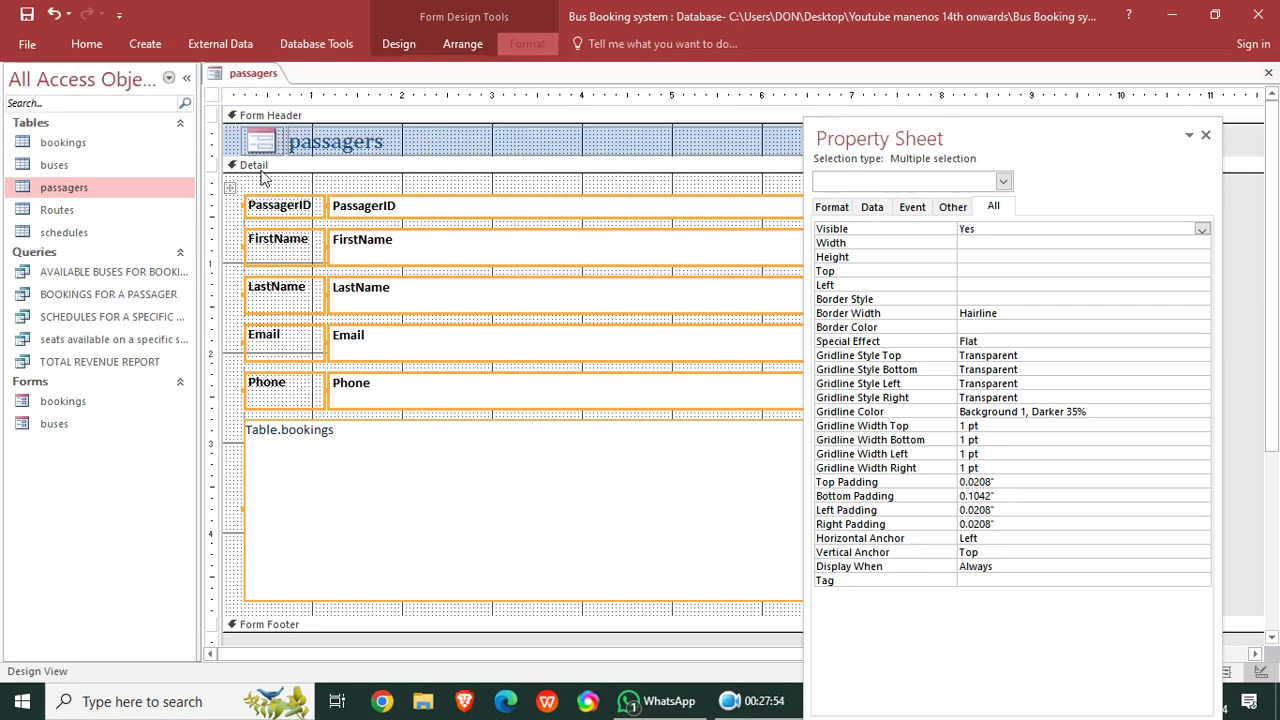
{"action": "left_click", "coordinate": [213, 95]}
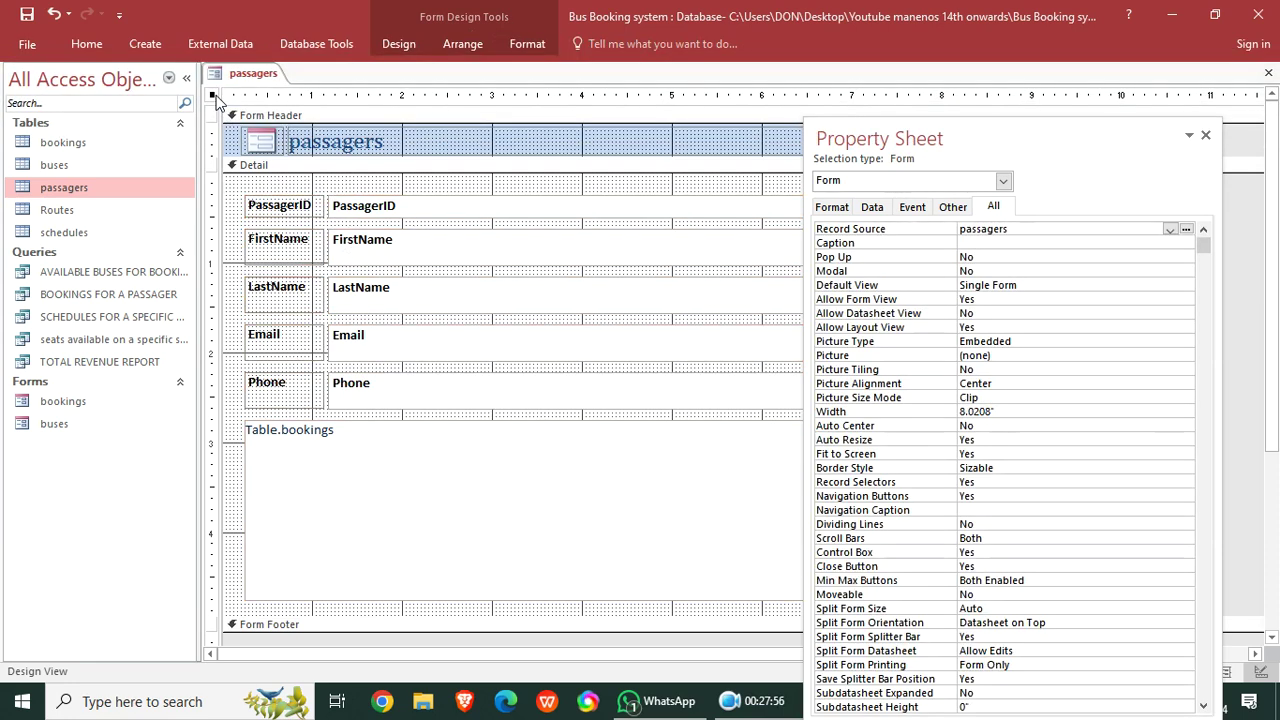
- Clear the bookings subform's Link Master Fields and Link Child Fields properties and save the form as passagers
{"action": "left_click", "coordinate": [300, 465]}
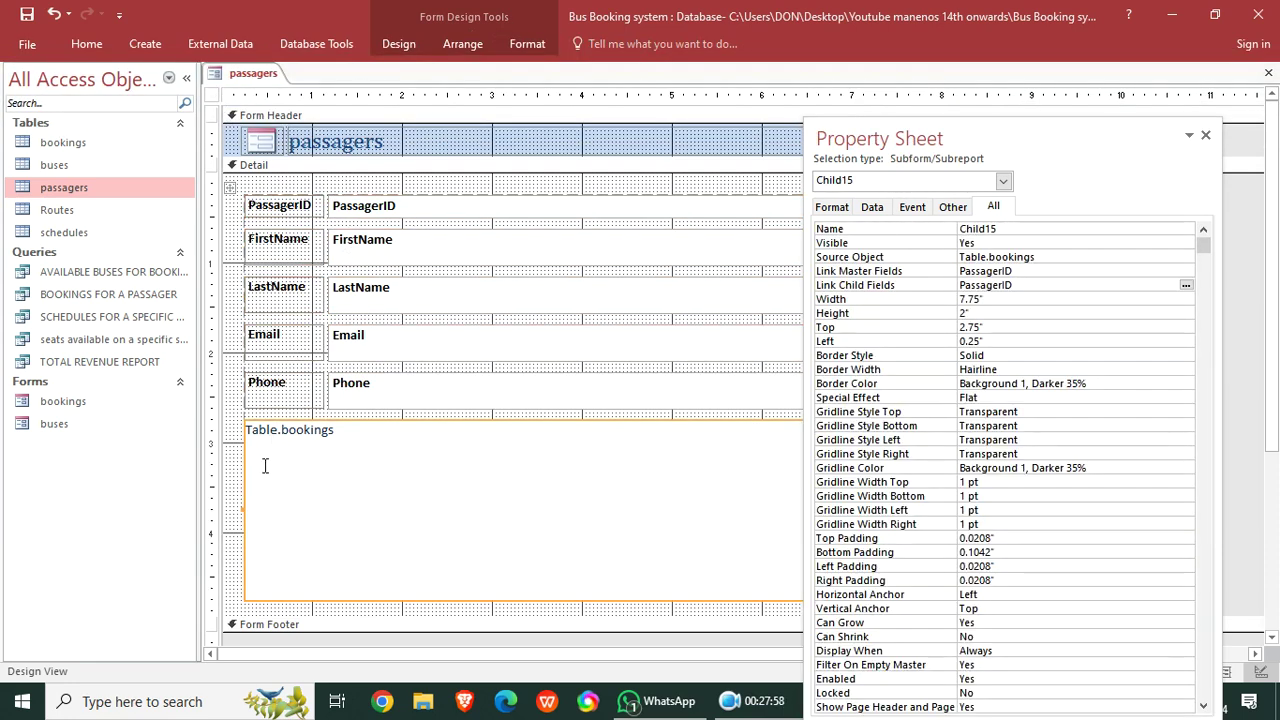
{"action": "double_click", "coordinate": [1016, 268]}
{"action": "key", "text": "Delete"}
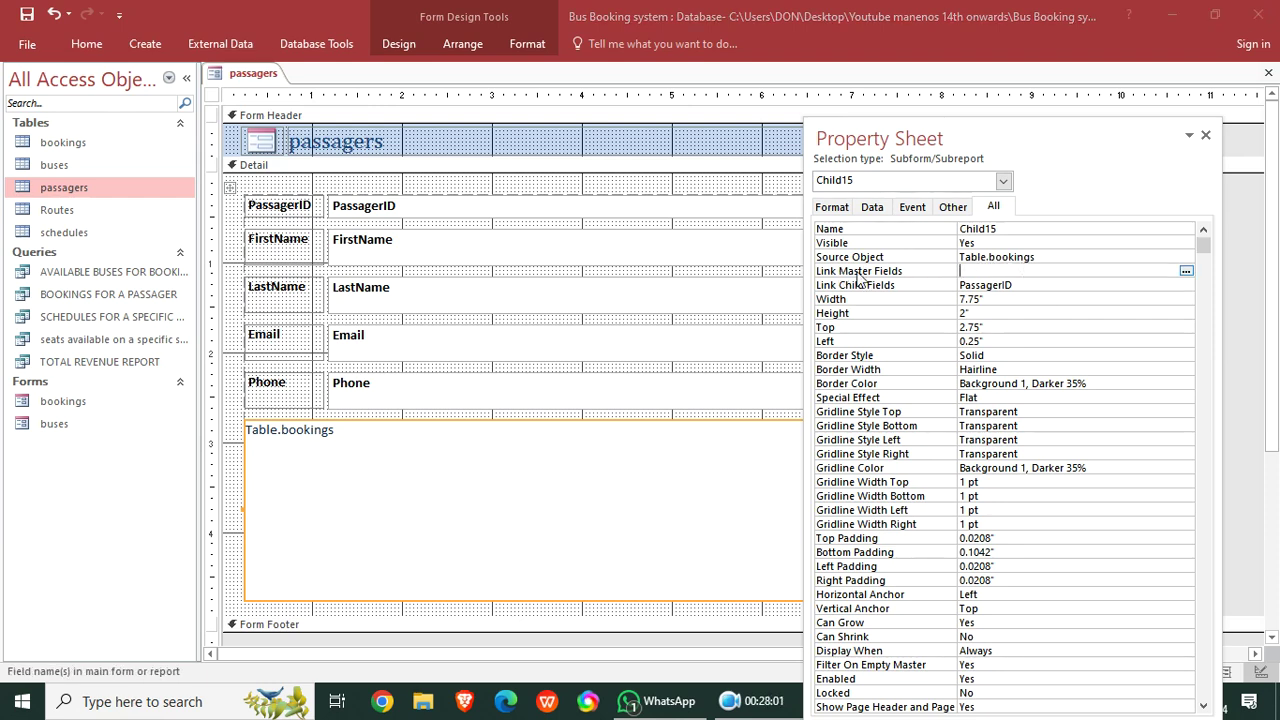
{"action": "left_click", "coordinate": [891, 286]}
{"action": "key", "text": "Delete"}
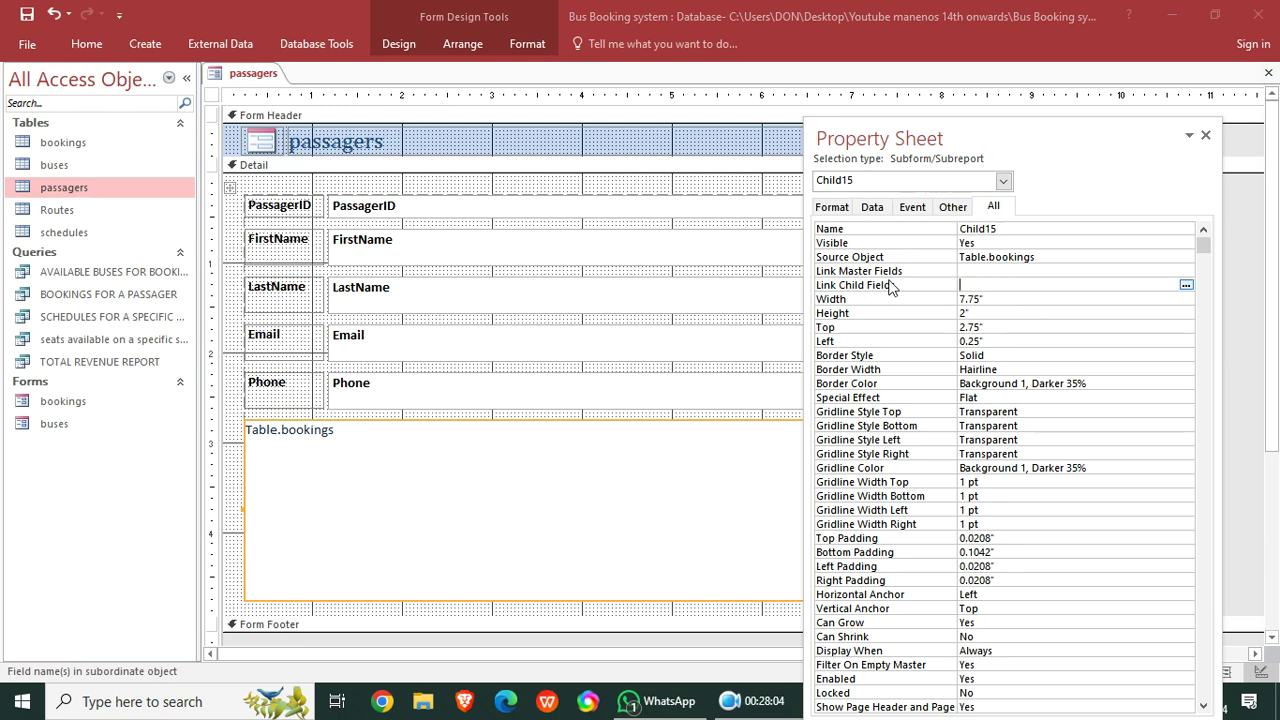
{"action": "left_click", "coordinate": [26, 14]}
{"action": "left_click", "coordinate": [620, 276]}
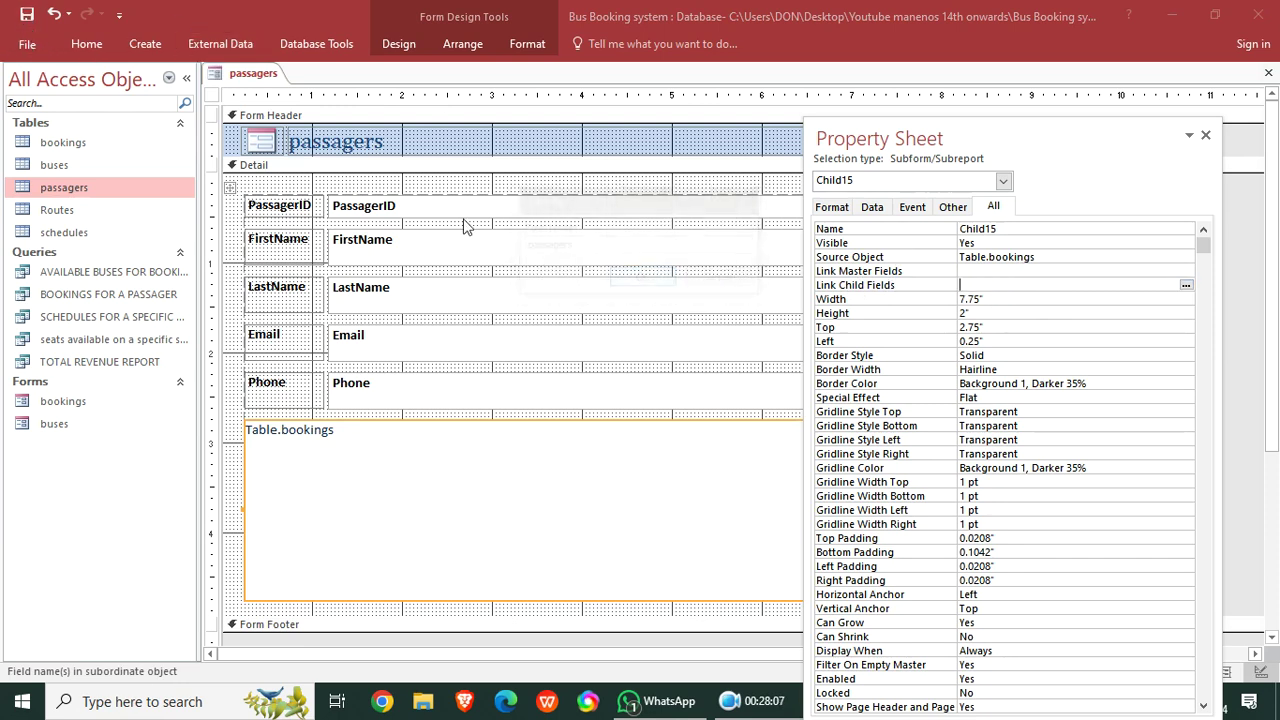
- Preview the passagers form in Form View and return to Design View
{"action": "left_click", "coordinate": [86, 45]}
{"action": "left_click", "coordinate": [25, 100]}
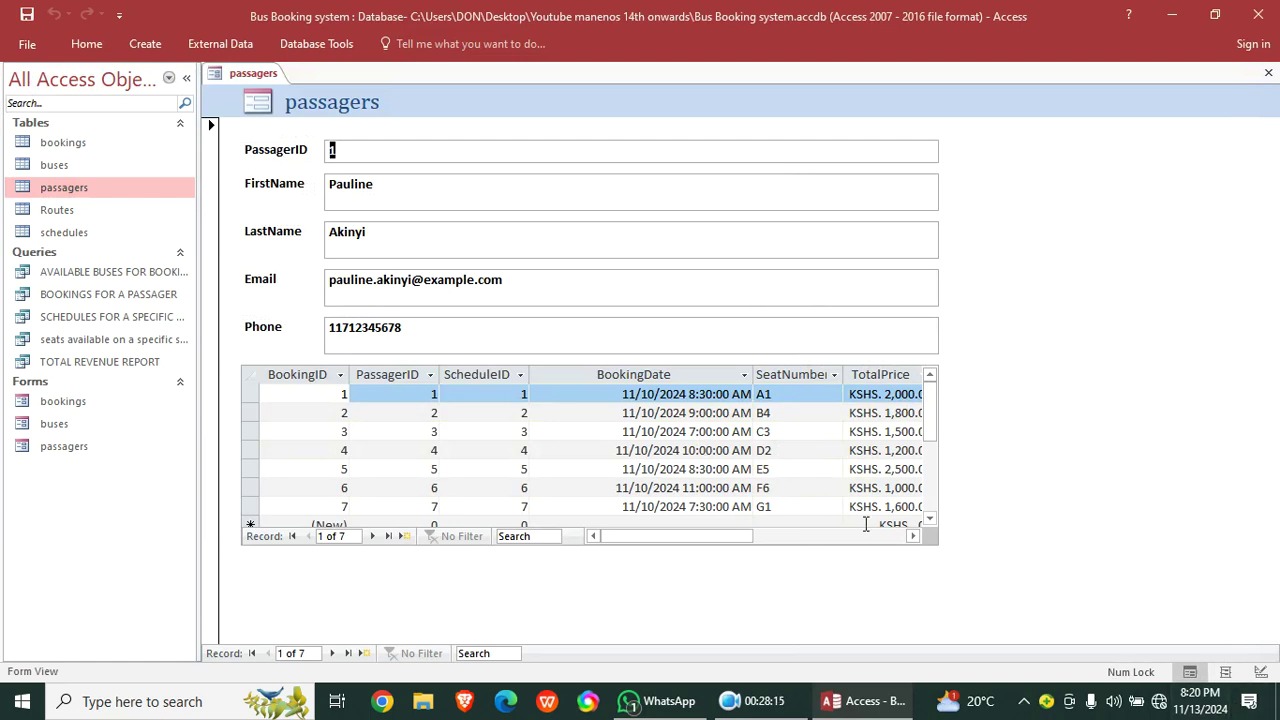
{"action": "right_click", "coordinate": [995, 185]}
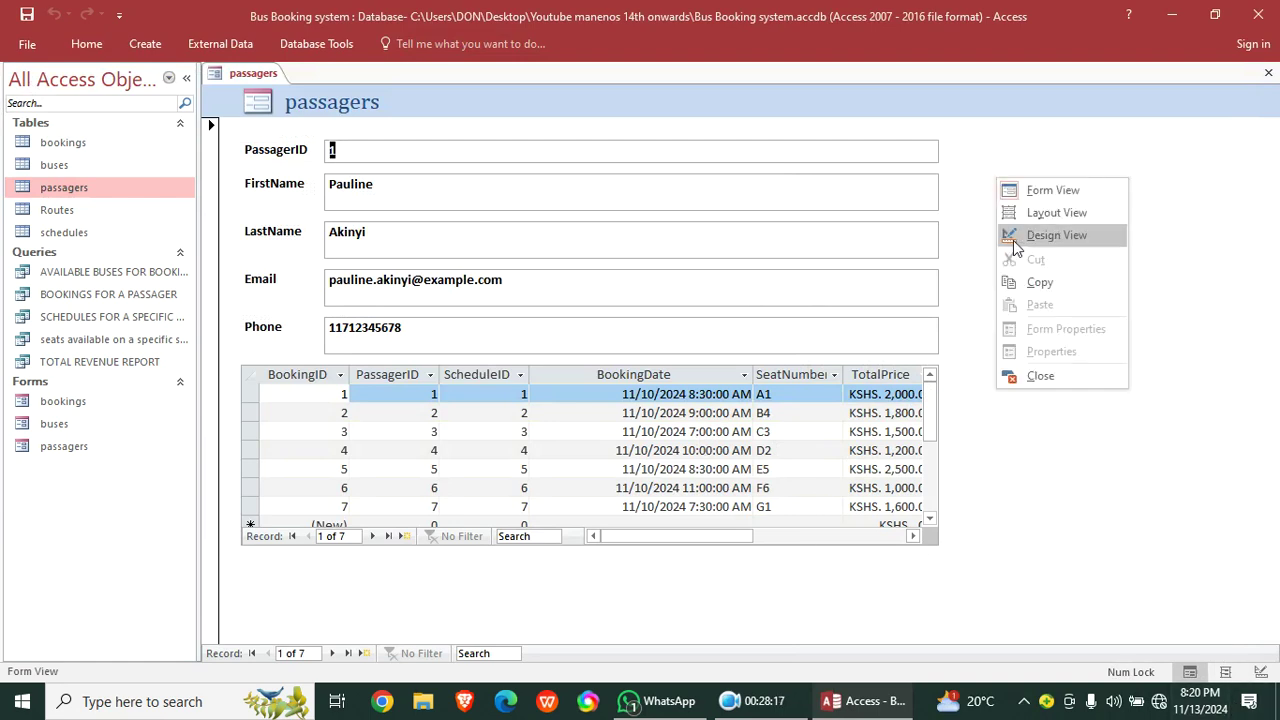
{"action": "left_click", "coordinate": [1012, 244]}
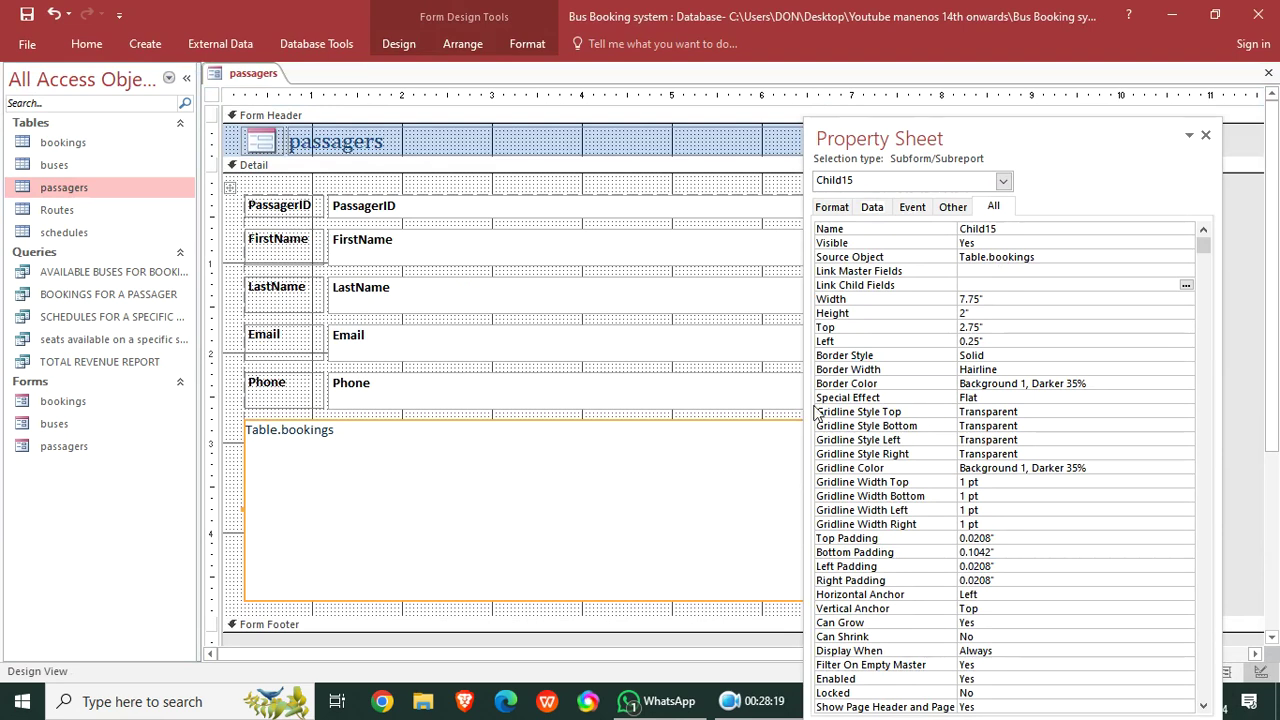
- Close the property sheet, enlarge the bookings subform and its column to about the 9-inch ruler mark, and save the form
{"action": "left_click", "coordinate": [1205, 136]}
{"action": "left_click_drag", "start_coordinate": [941, 616], "coordinate": [1032, 619]}
{"action": "left_click_drag", "start_coordinate": [938, 600], "coordinate": [1035, 620]}
{"action": "left_click", "coordinate": [27, 15]}
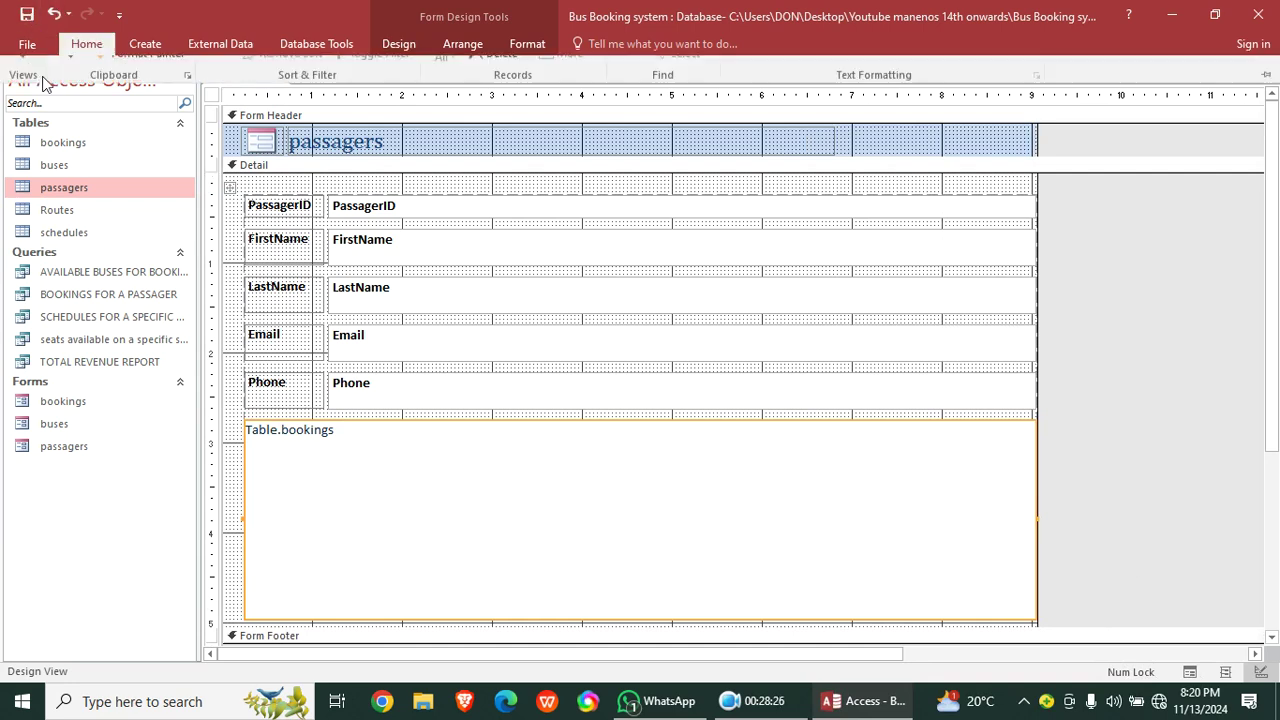
- Check the widened passagers form in Form View and close it
{"action": "left_click", "coordinate": [86, 44]}
{"action": "left_click", "coordinate": [22, 92]}
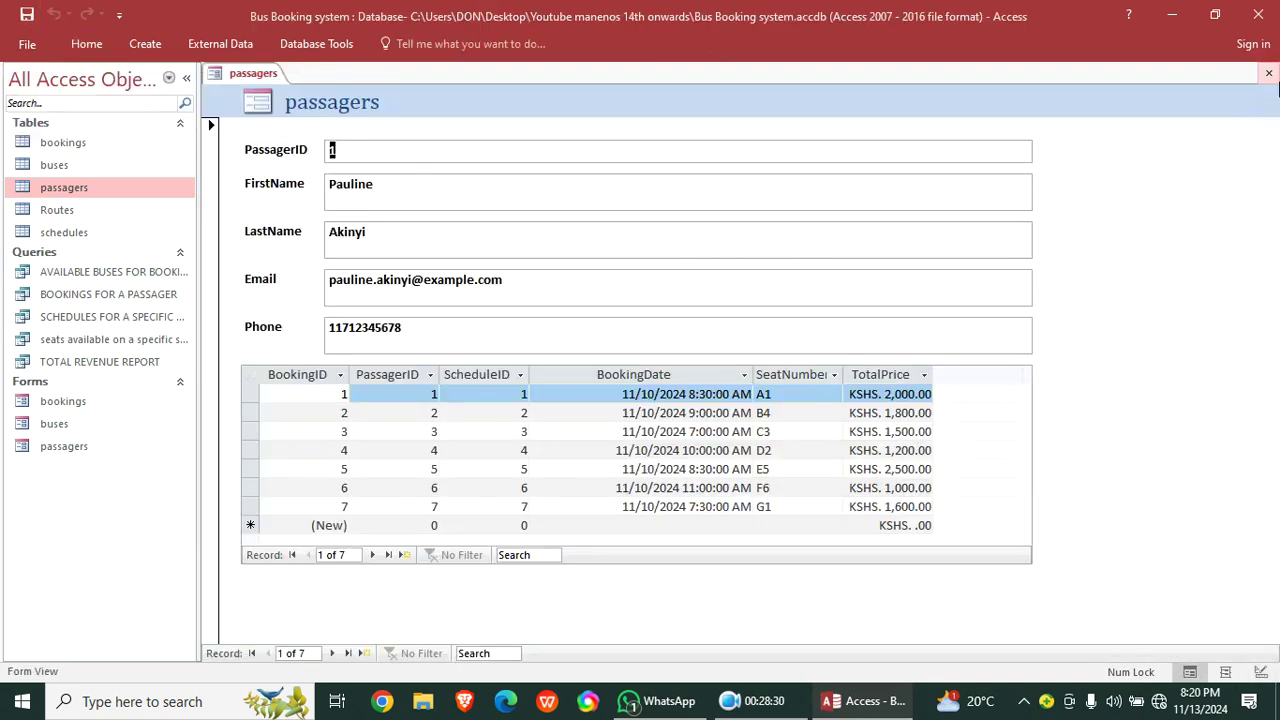
{"action": "left_click", "coordinate": [1268, 73]}
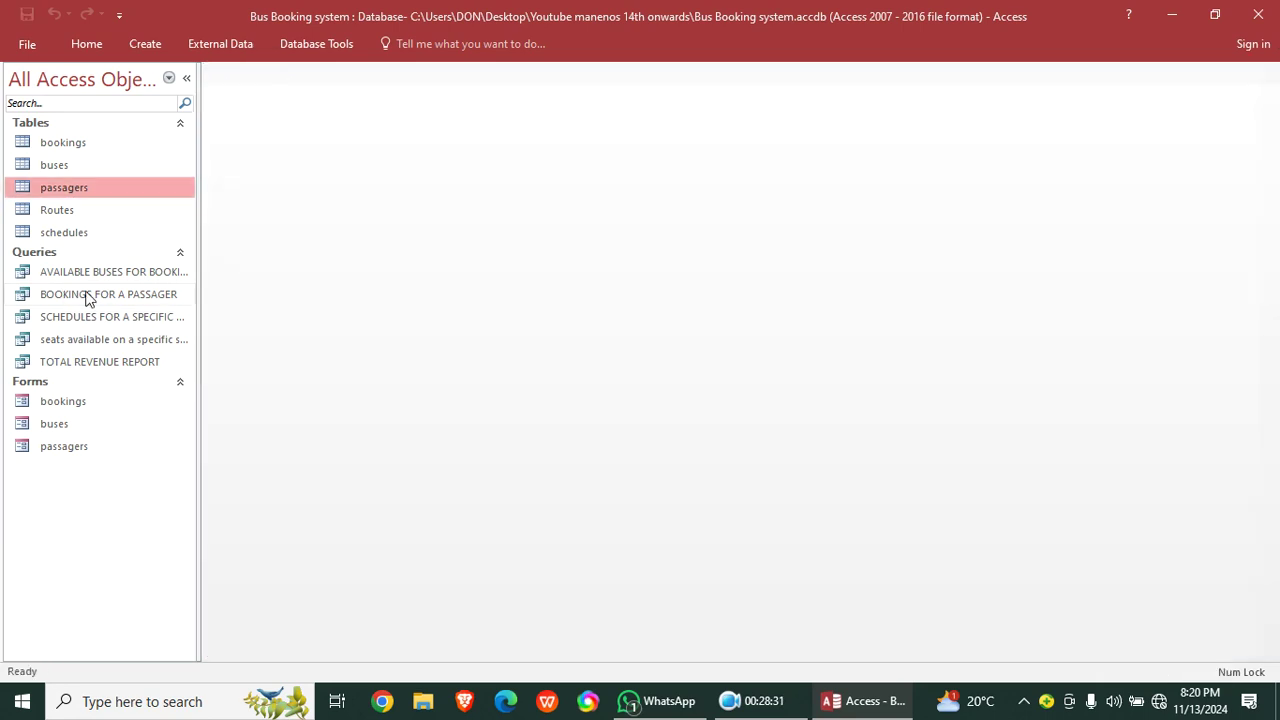
- Create a tabular form titled Routes with the Form Wizard, including all fields of the Routes table
{"action": "left_click", "coordinate": [73, 219]}
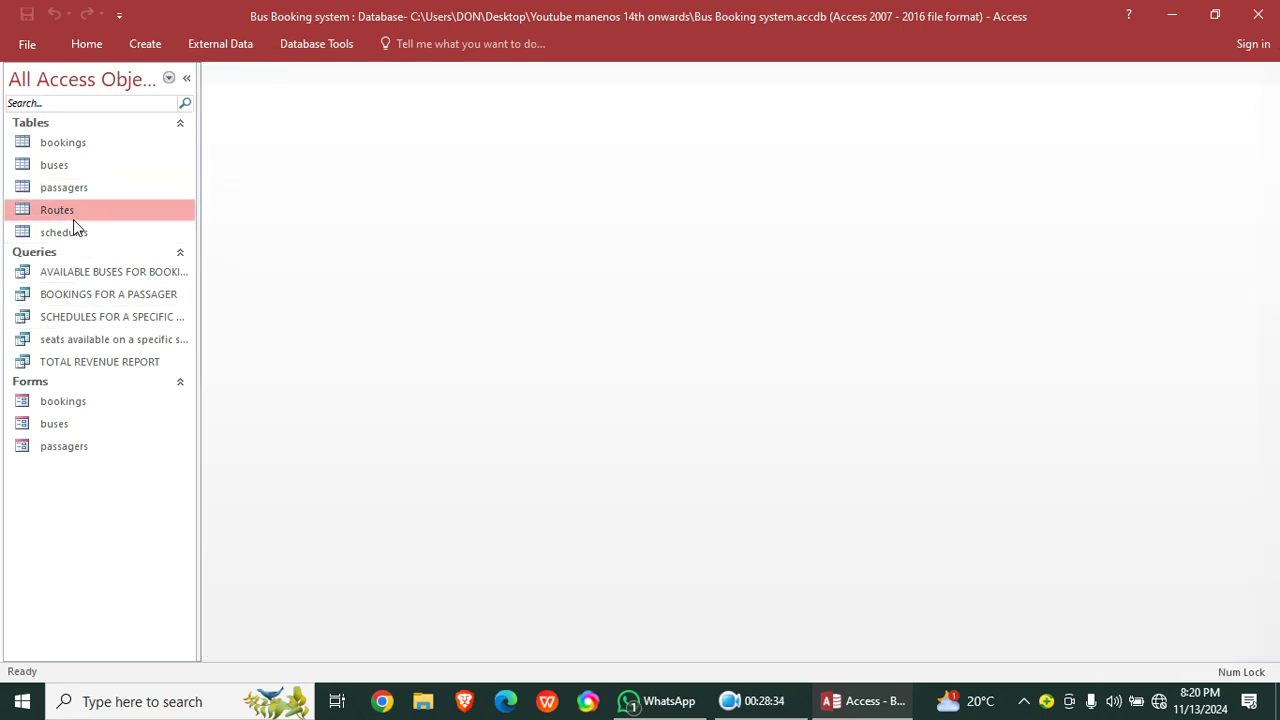
{"action": "left_click", "coordinate": [135, 46]}
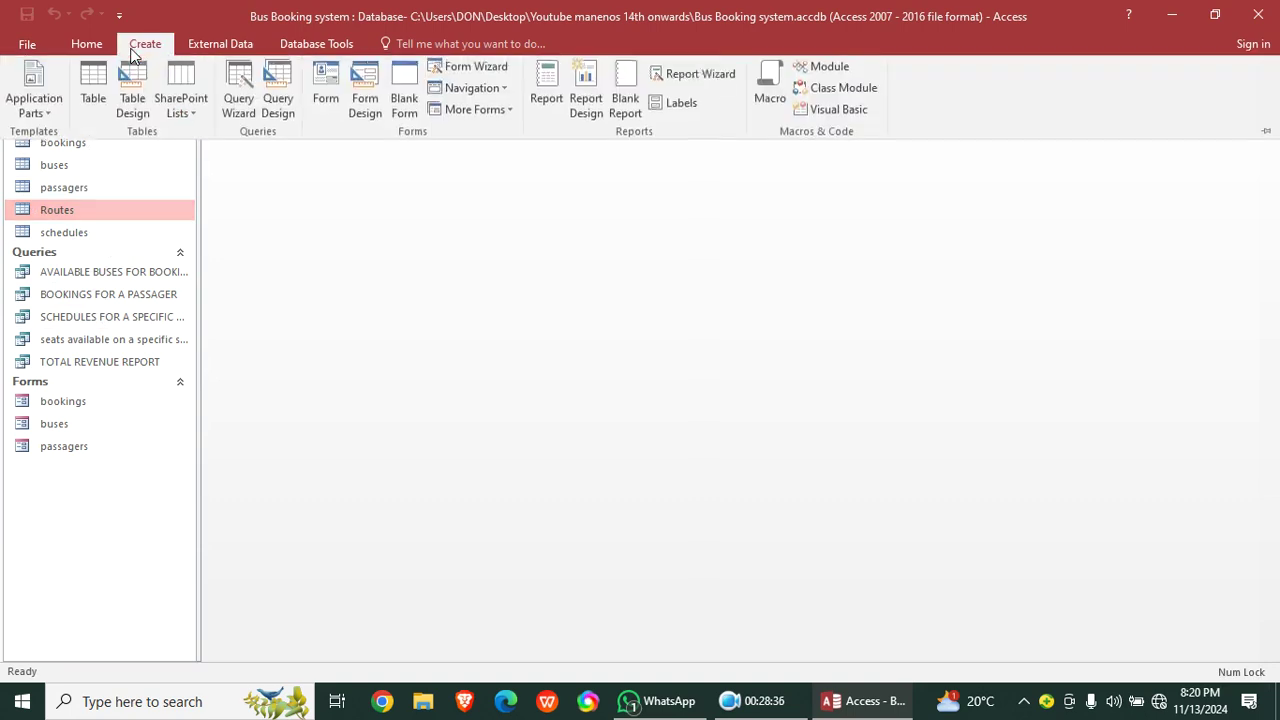
{"action": "left_click", "coordinate": [470, 69]}
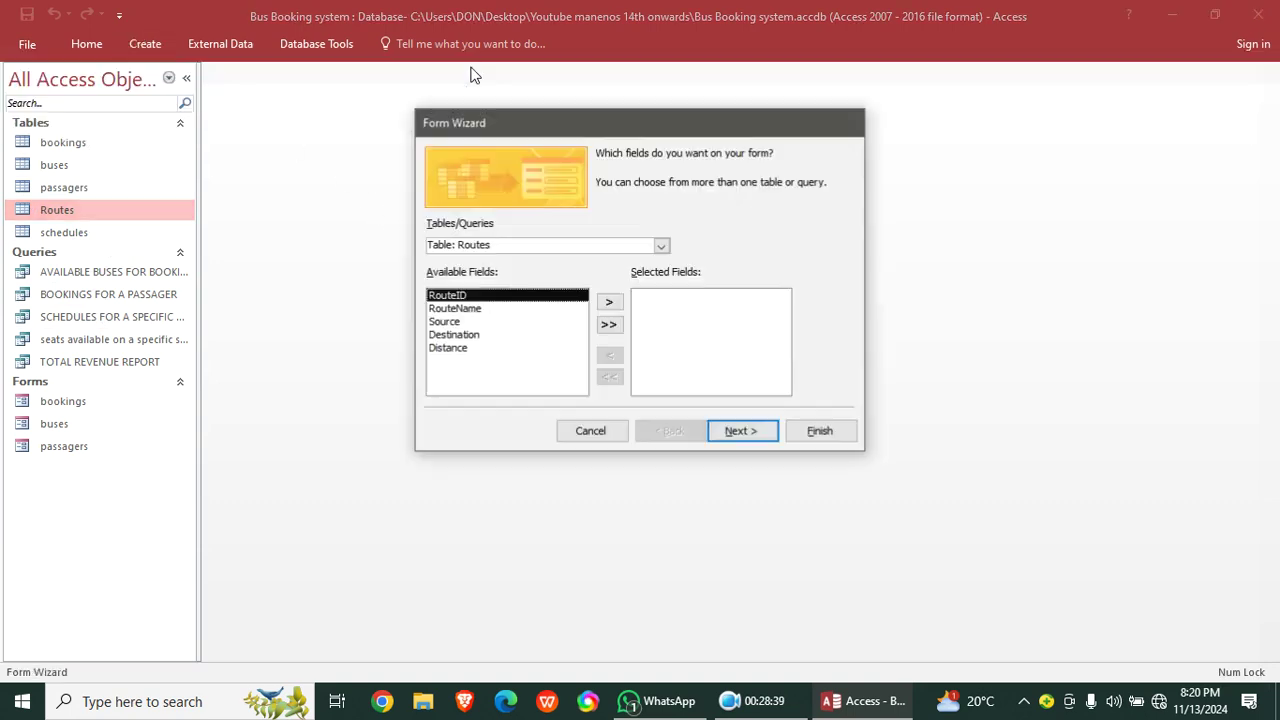
{"action": "left_click", "coordinate": [609, 326]}
{"action": "left_click", "coordinate": [760, 438]}
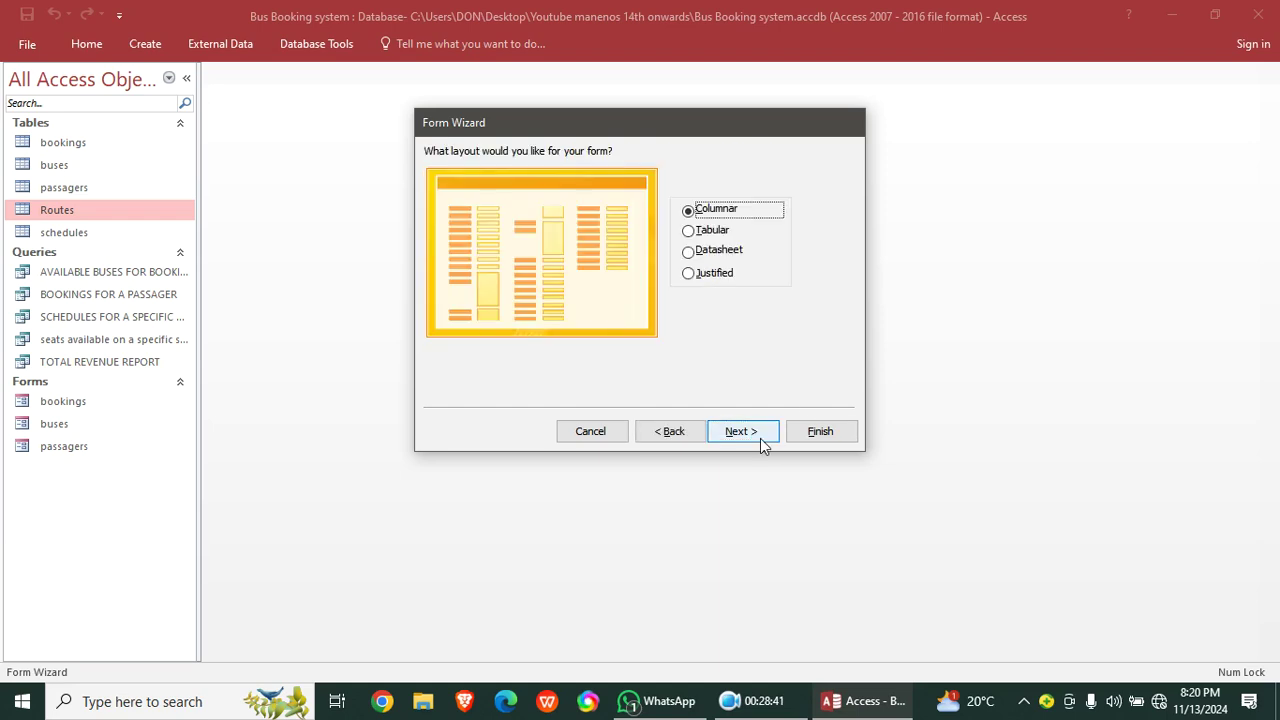
{"action": "left_click", "coordinate": [710, 232]}
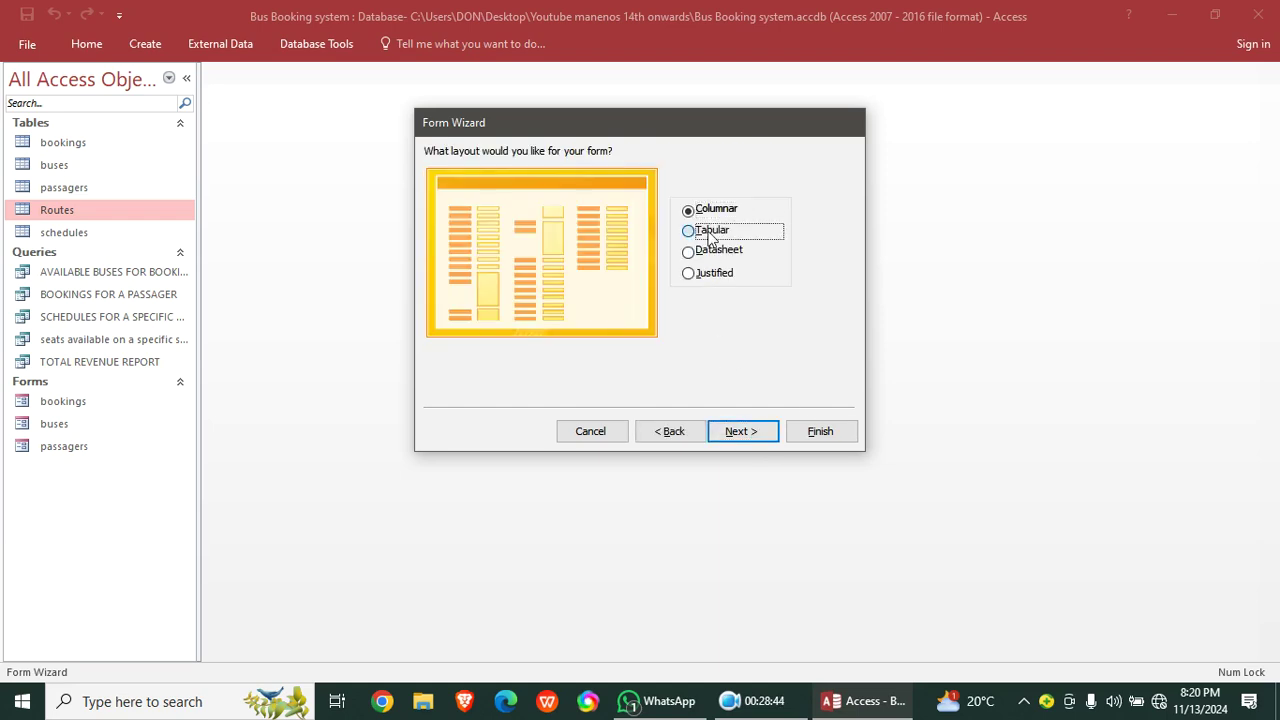
{"action": "left_click", "coordinate": [744, 438]}
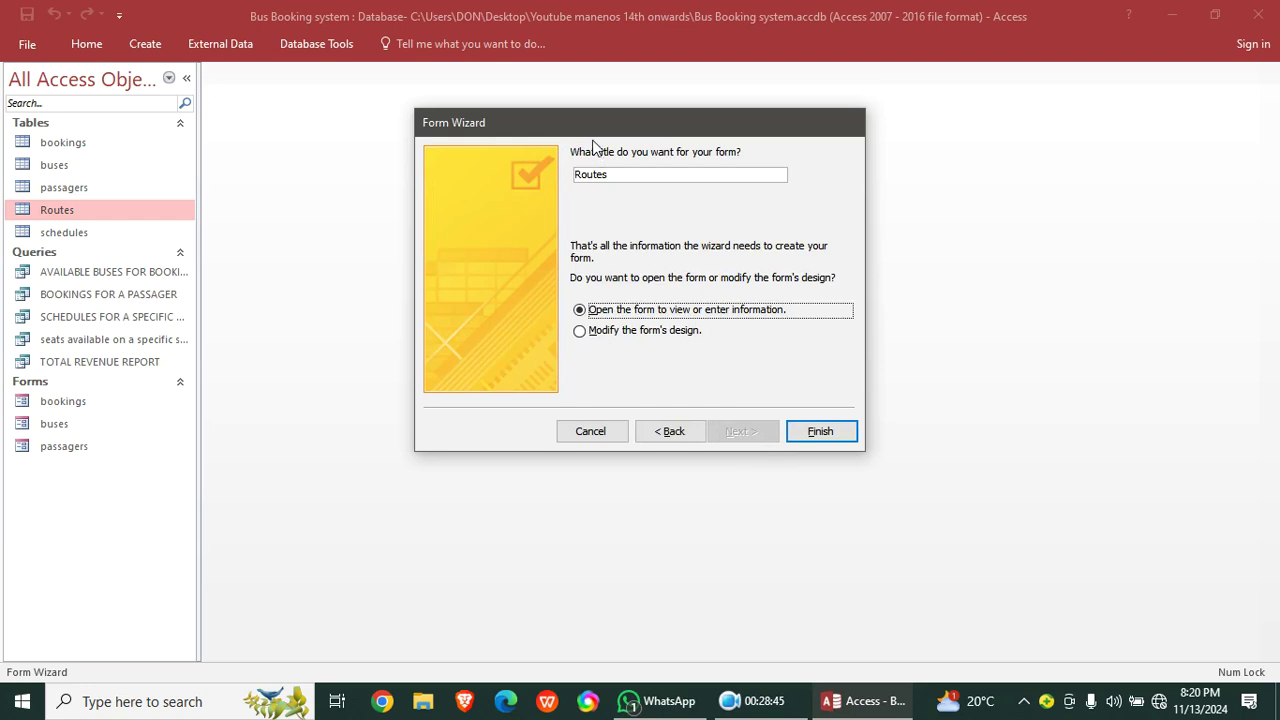
{"action": "left_click", "coordinate": [792, 434]}
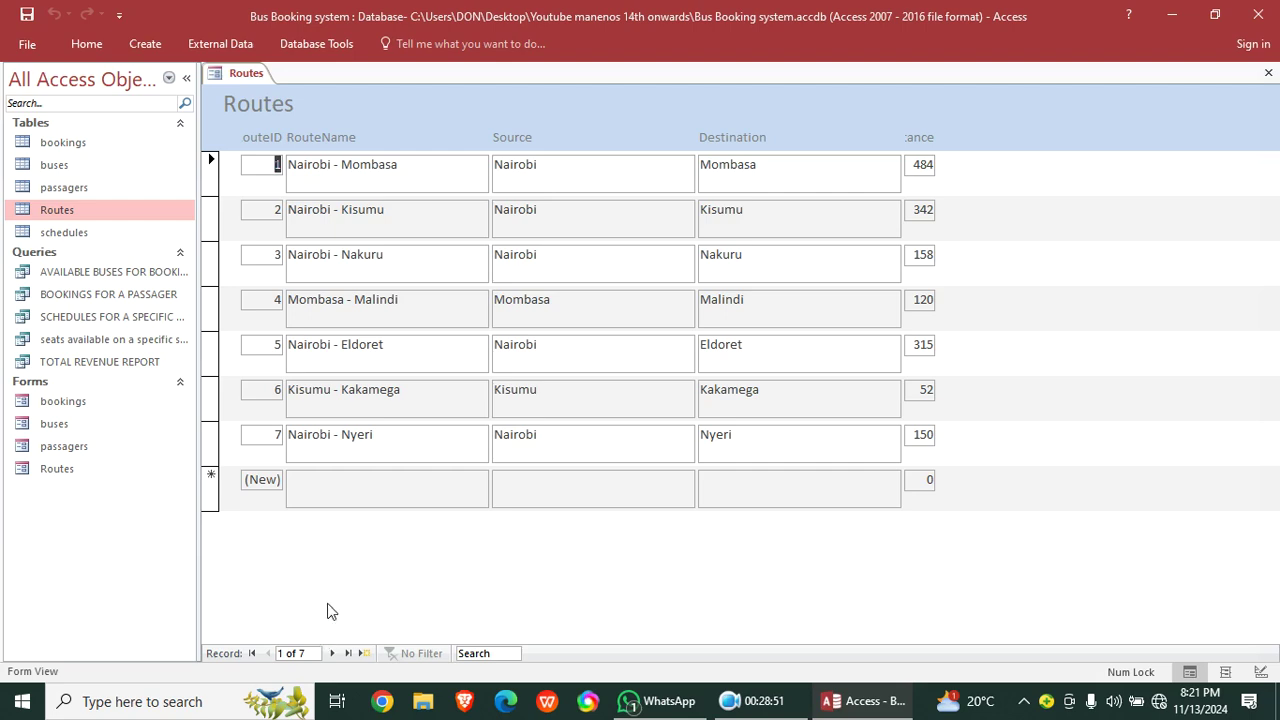
- Switch the Routes form to Design View and make the Distance text box as tall as the neighbouring text boxes
{"action": "right_click", "coordinate": [375, 99]}
{"action": "left_click", "coordinate": [419, 156]}
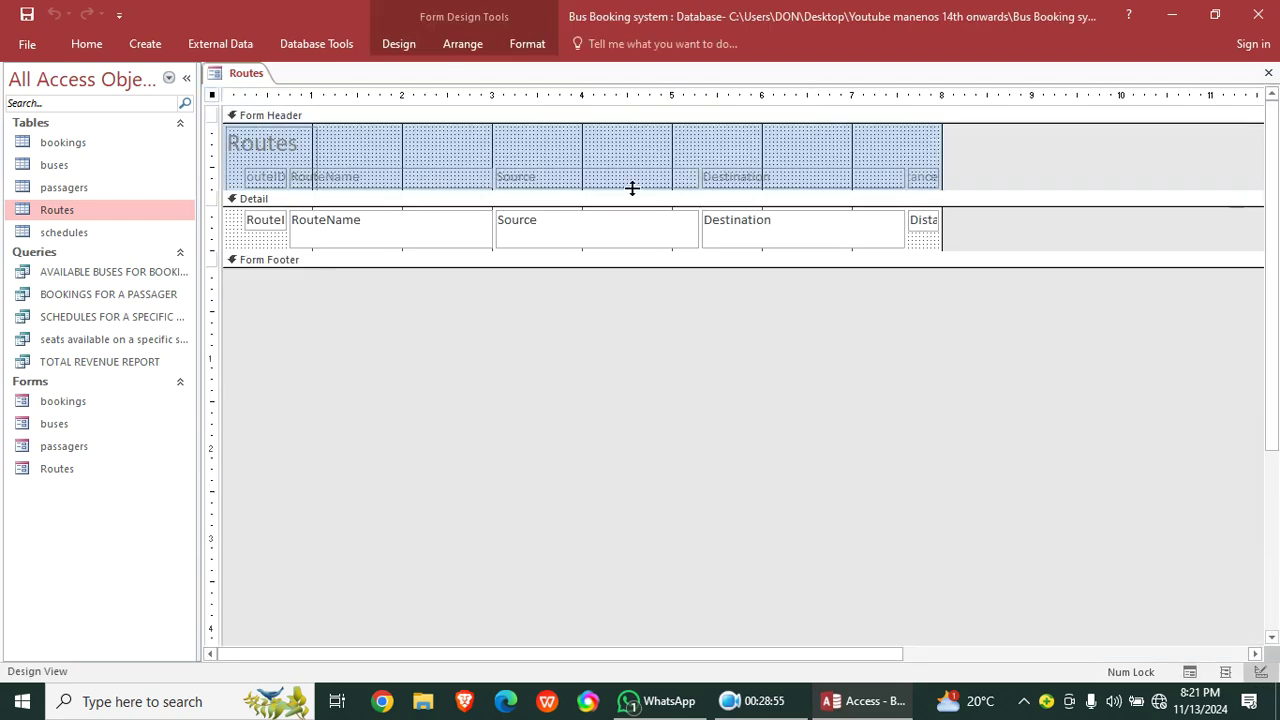
{"action": "left_click", "coordinate": [850, 249]}
{"action": "left_click", "coordinate": [924, 230]}
{"action": "left_click_drag", "start_coordinate": [937, 236], "coordinate": [938, 246]}
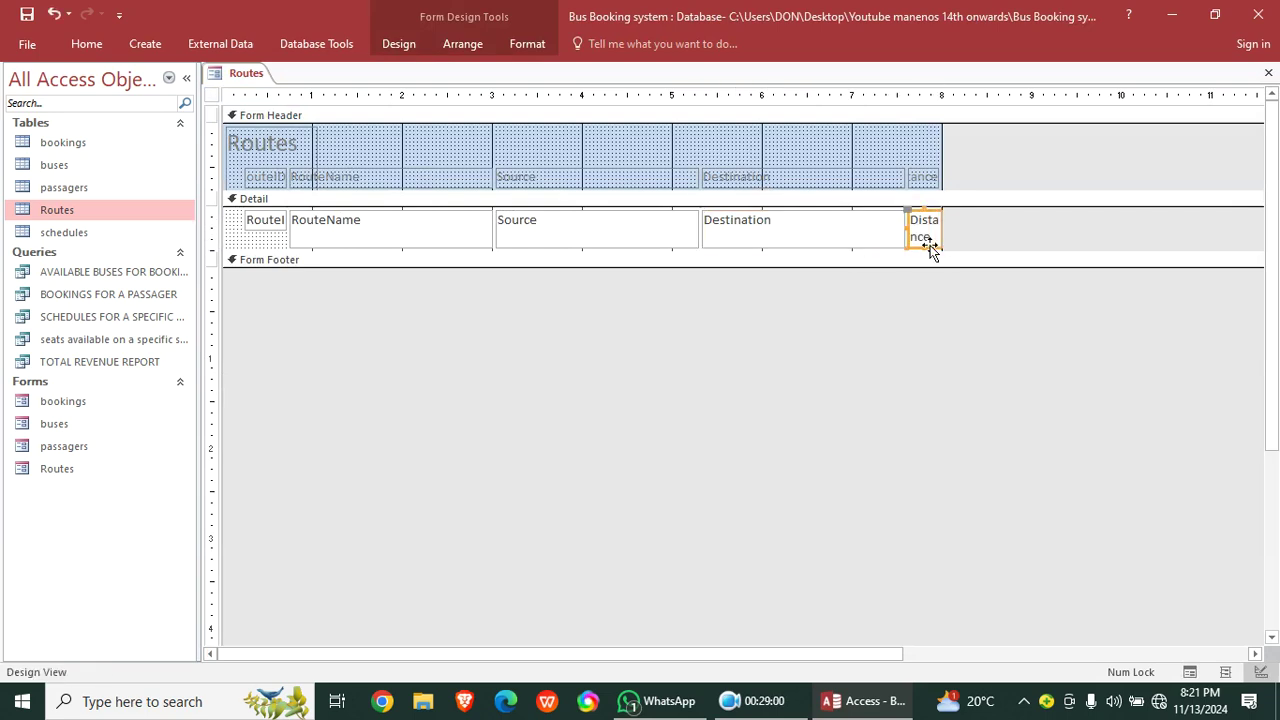
- Widen the Routes form to about 9 inches and extend the Distance header label and text box to fit the full name
{"action": "left_click_drag", "start_coordinate": [938, 149], "coordinate": [1032, 150]}
{"action": "left_click", "coordinate": [933, 176]}
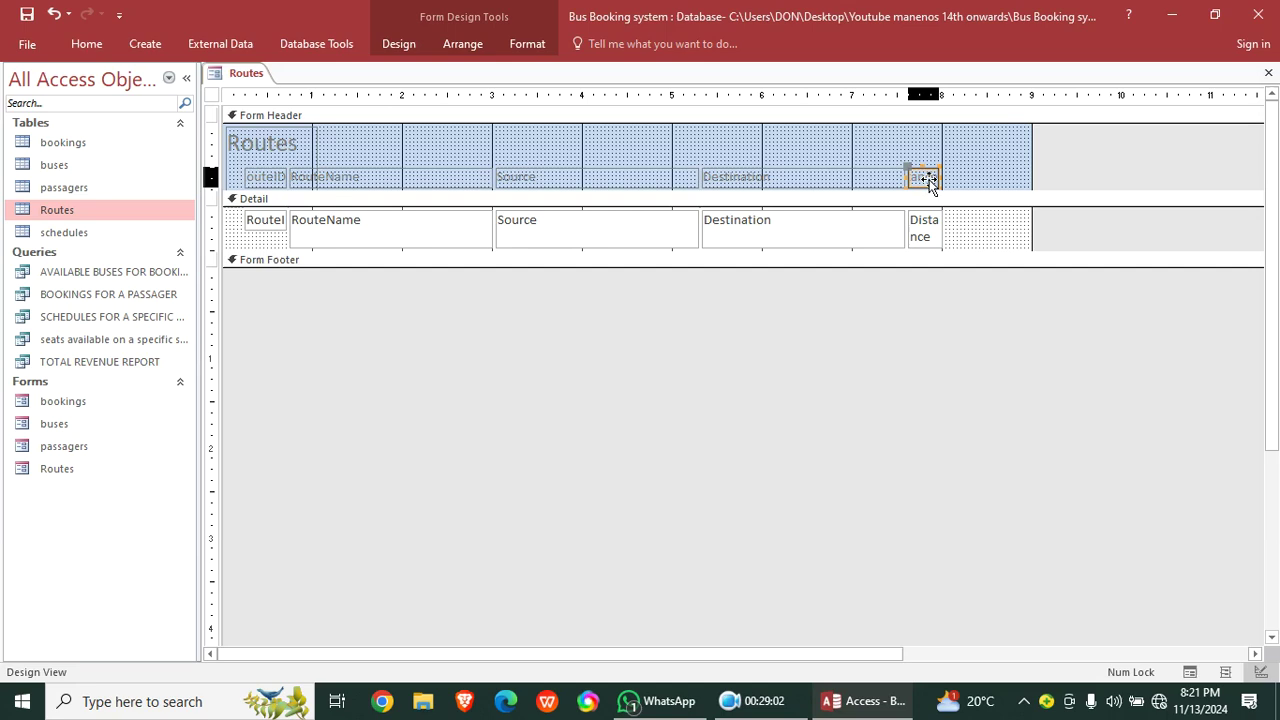
{"action": "left_click_drag", "start_coordinate": [940, 178], "coordinate": [1001, 185]}
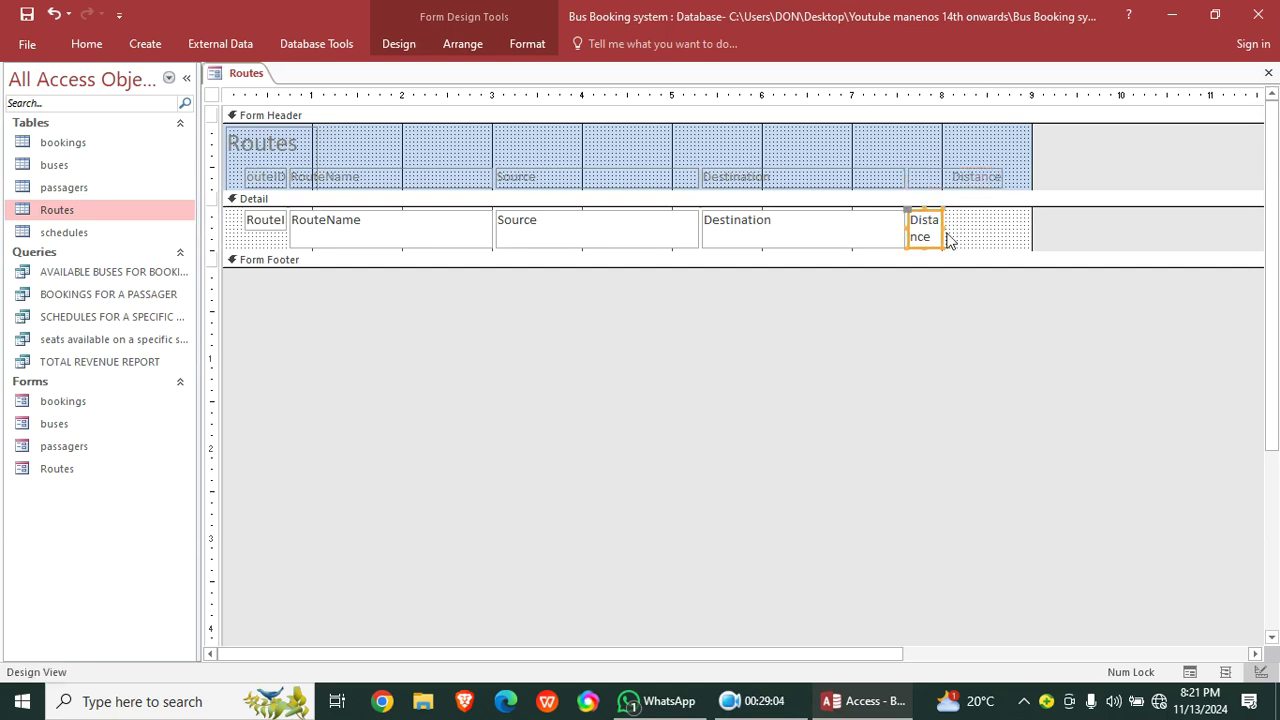
{"action": "left_click_drag", "start_coordinate": [942, 227], "coordinate": [1014, 229]}
- Extend the RouteID text box and header label to the form's left edge and widen the Routes title label to about 5.7 inches
{"action": "left_click", "coordinate": [276, 229]}
{"action": "left_click_drag", "start_coordinate": [242, 230], "coordinate": [222, 230]}
{"action": "left_click", "coordinate": [266, 177]}
{"action": "left_click", "coordinate": [245, 173]}
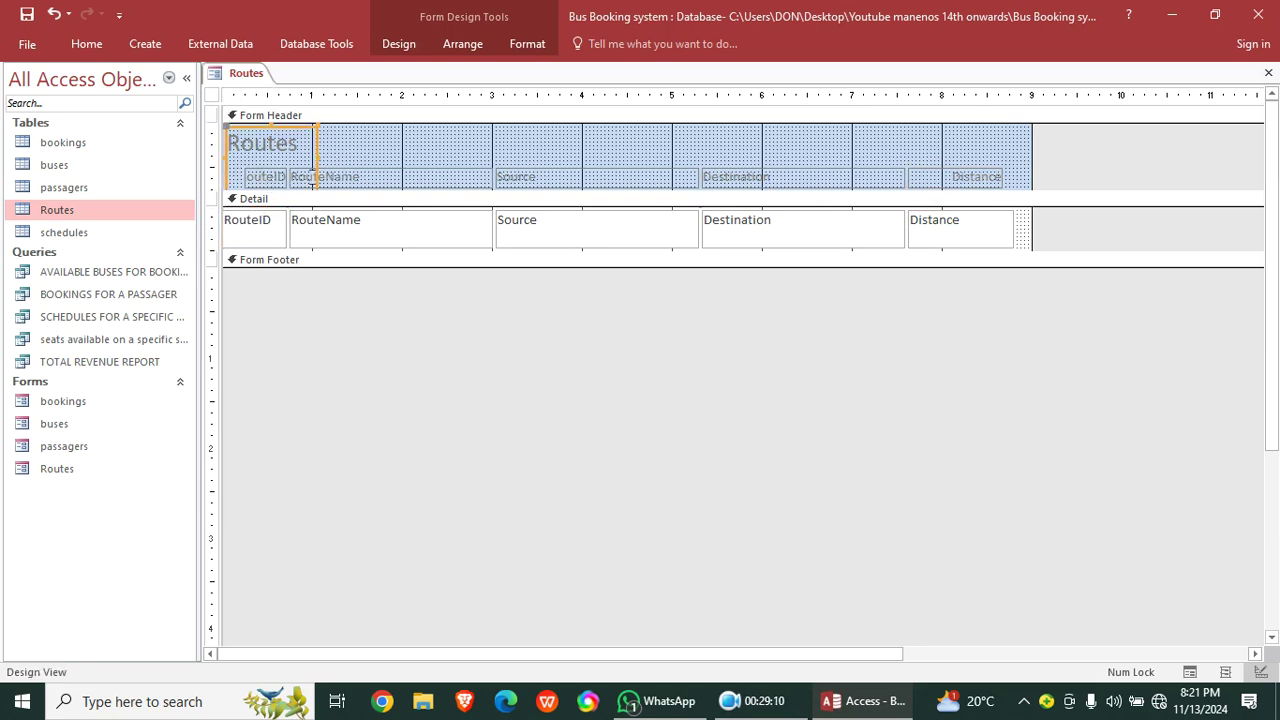
{"action": "left_click_drag", "start_coordinate": [313, 183], "coordinate": [740, 158]}
{"action": "left_click", "coordinate": [268, 183]}
{"action": "left_click_drag", "start_coordinate": [243, 178], "coordinate": [224, 178]}
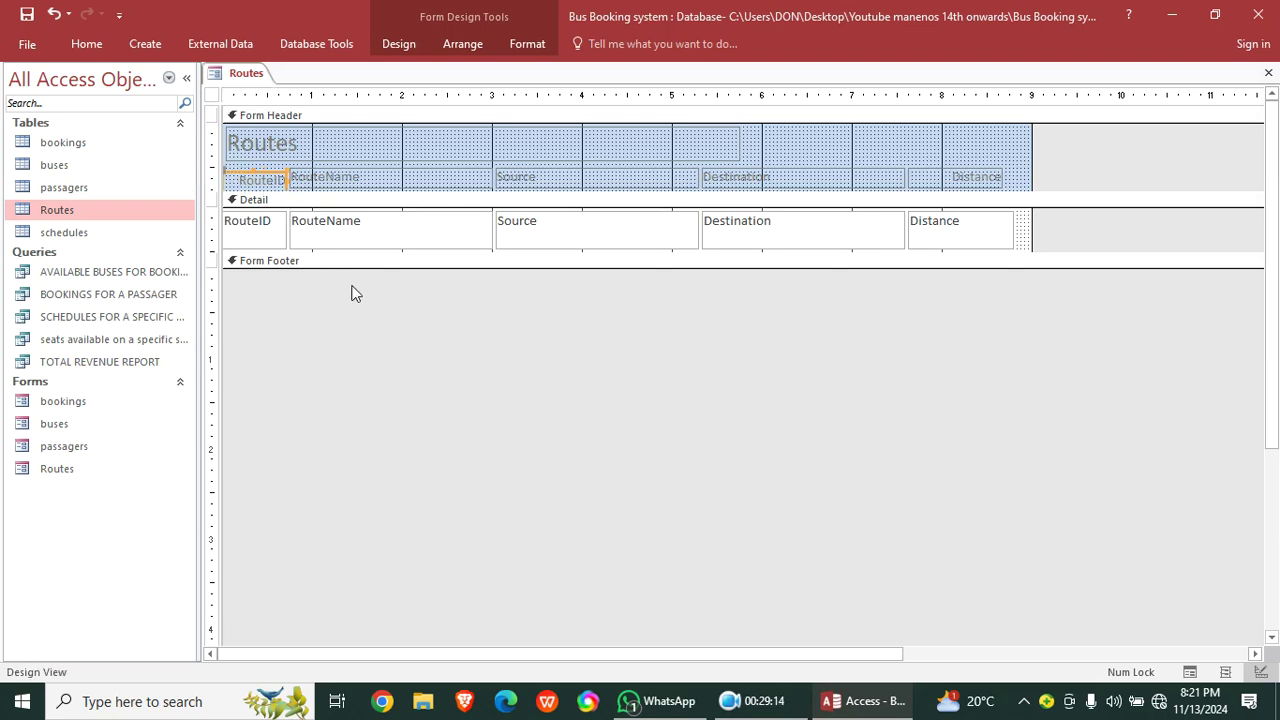
- Make the Routes title, all header labels and all text boxes black and bold
{"action": "left_click_drag", "start_coordinate": [1023, 229], "coordinate": [230, 148]}
{"action": "left_click", "coordinate": [529, 44]}
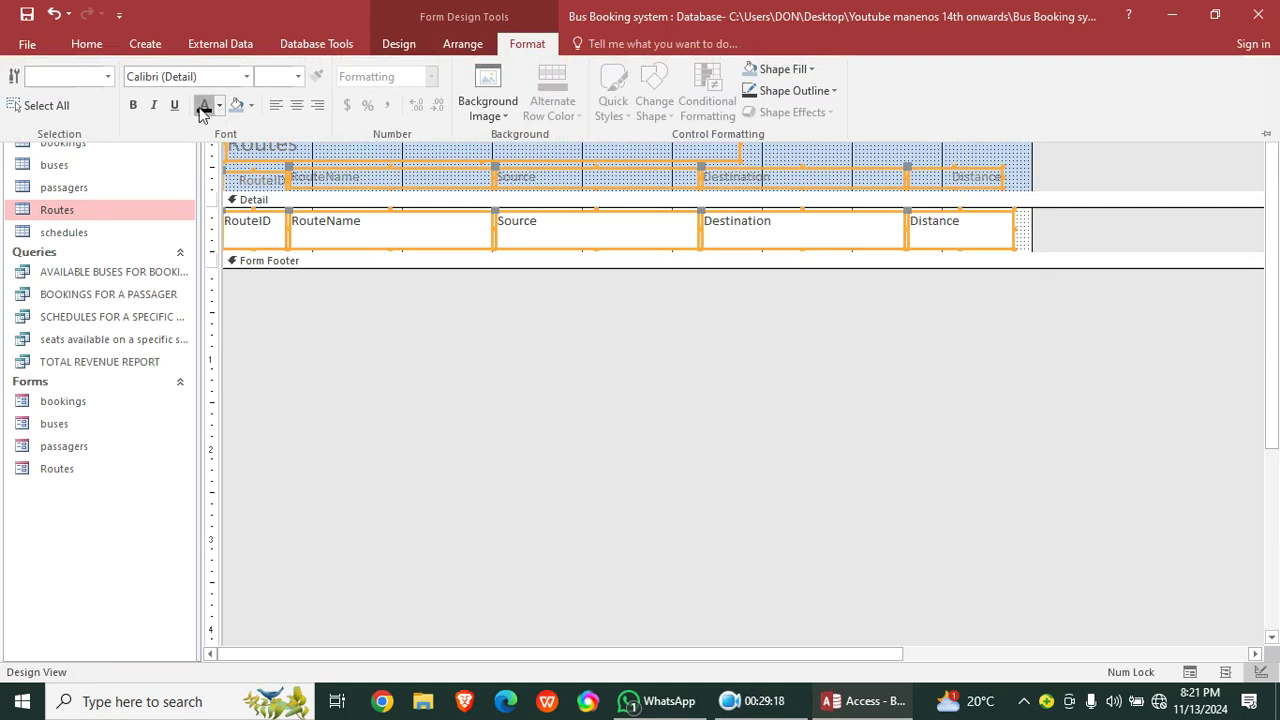
{"action": "left_click", "coordinate": [133, 105]}
{"action": "left_click", "coordinate": [440, 350]}
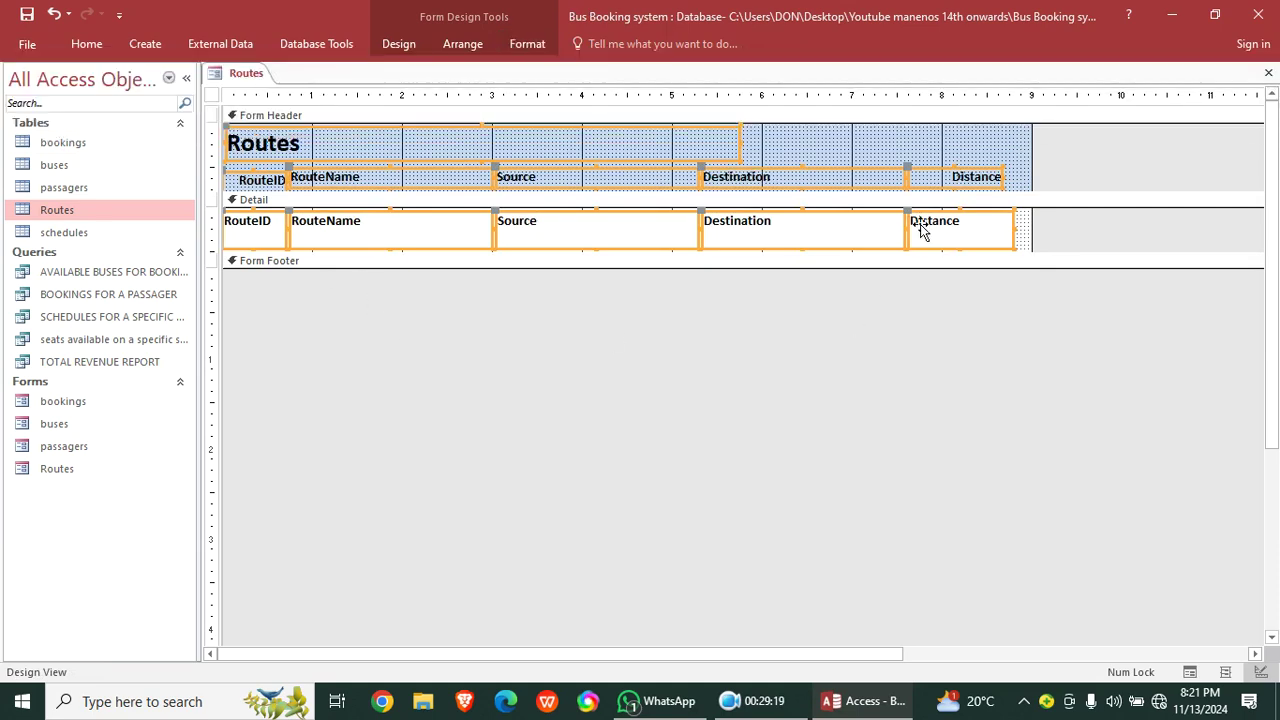
- Fill the Routes form's header section with muted red and its Detail section with light orange
{"action": "right_click", "coordinate": [980, 152]}
{"action": "mouse_move", "coordinate": [1088, 223]}
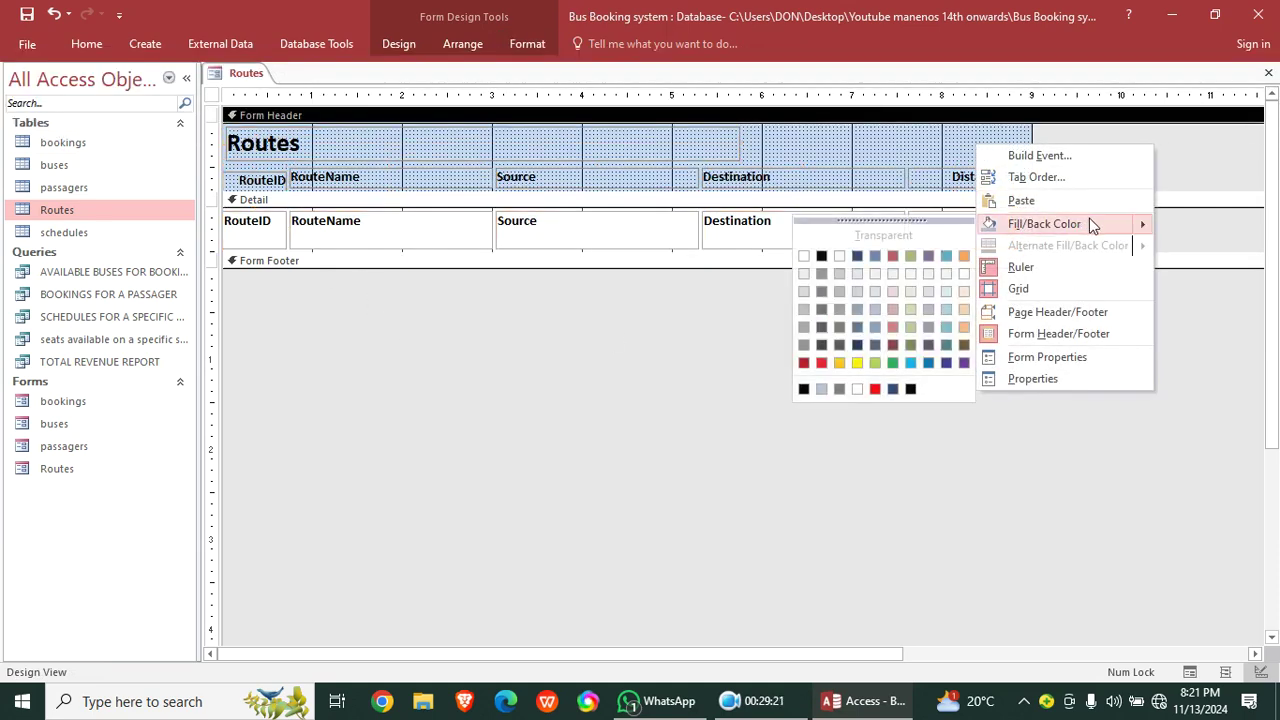
{"action": "left_click", "coordinate": [893, 327]}
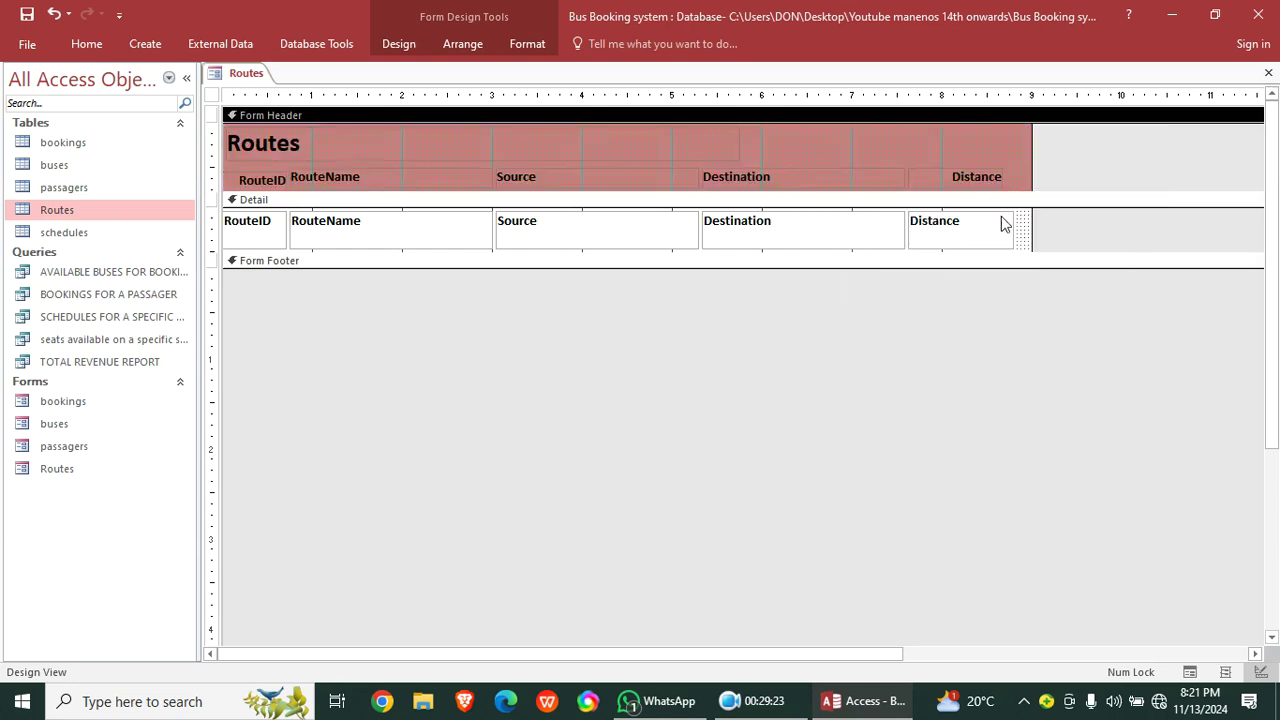
{"action": "right_click", "coordinate": [1040, 233]}
{"action": "mouse_move", "coordinate": [1075, 310]}
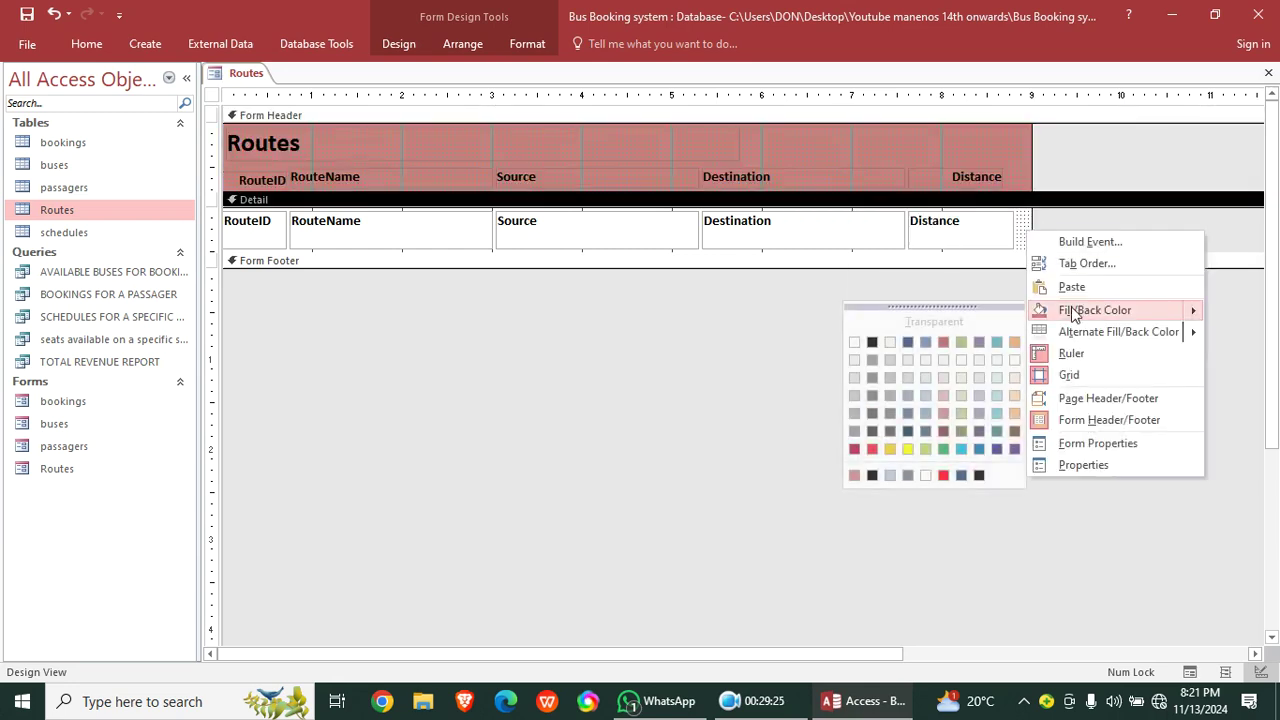
{"action": "left_click", "coordinate": [1013, 379]}
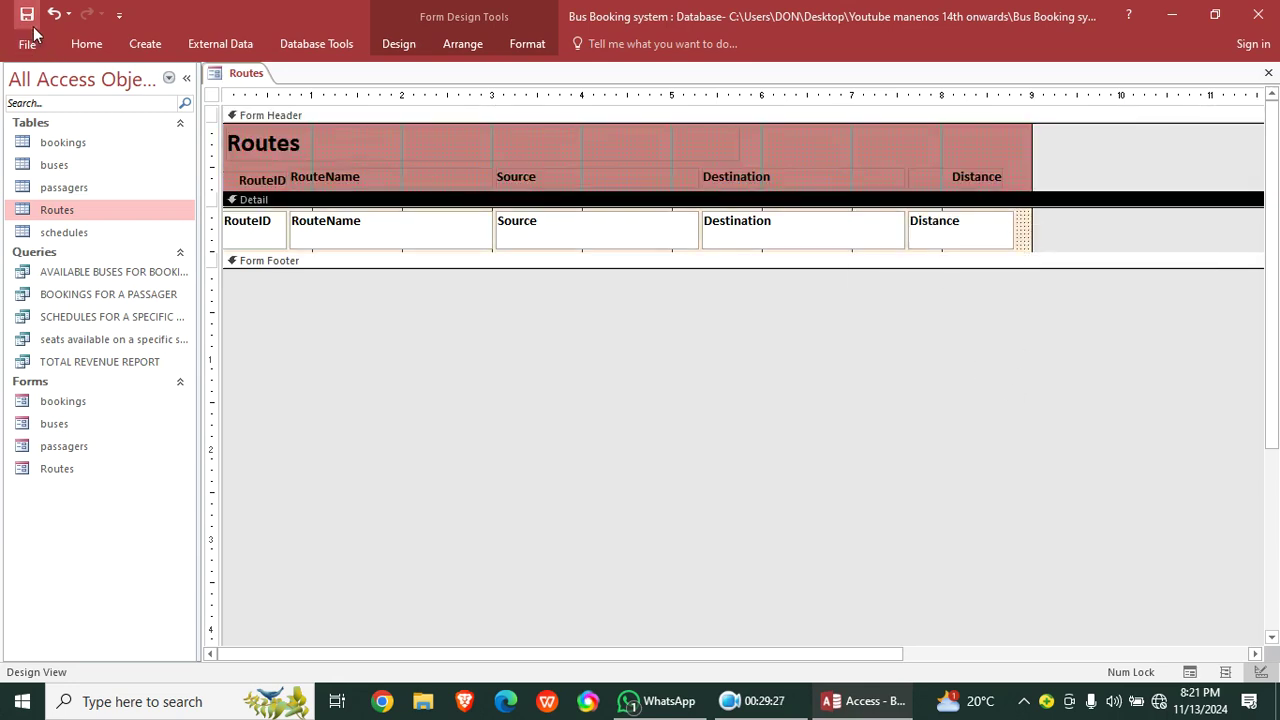
- Preview the Routes form in Form View, go to its new blank record, and close the form
{"action": "left_click", "coordinate": [84, 45]}
{"action": "left_click", "coordinate": [23, 84]}
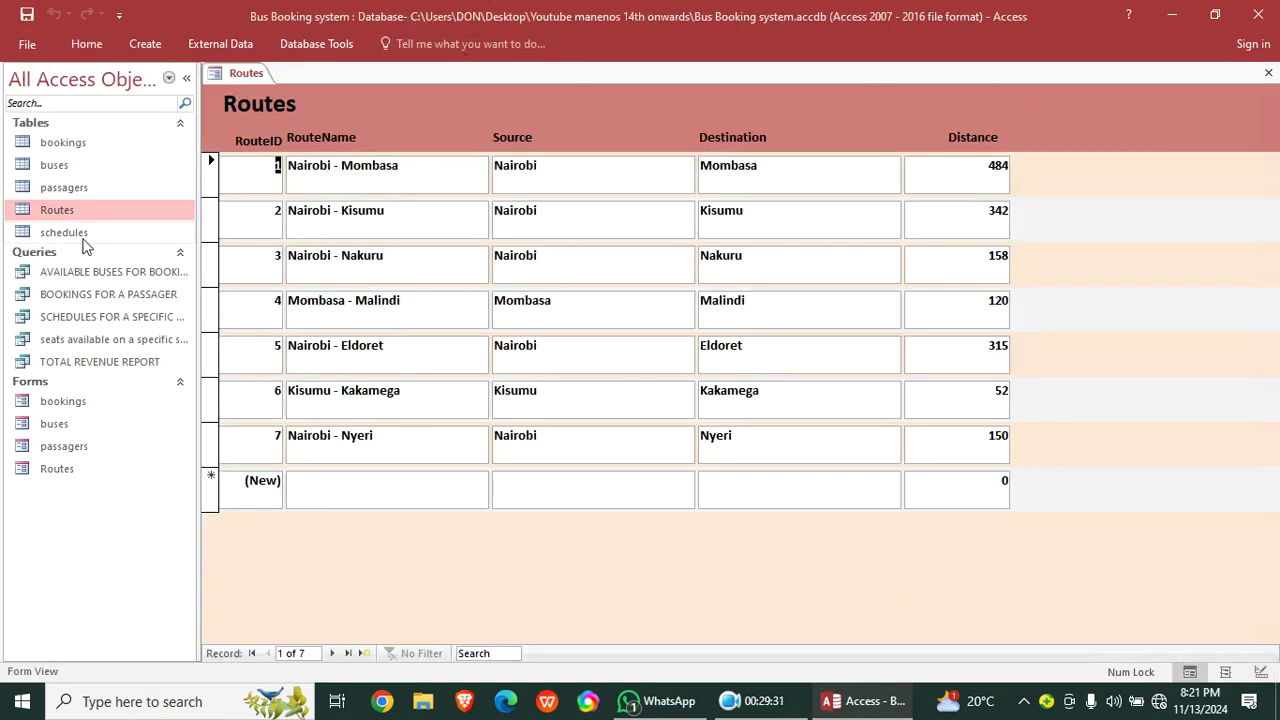
{"action": "left_click", "coordinate": [338, 497]}
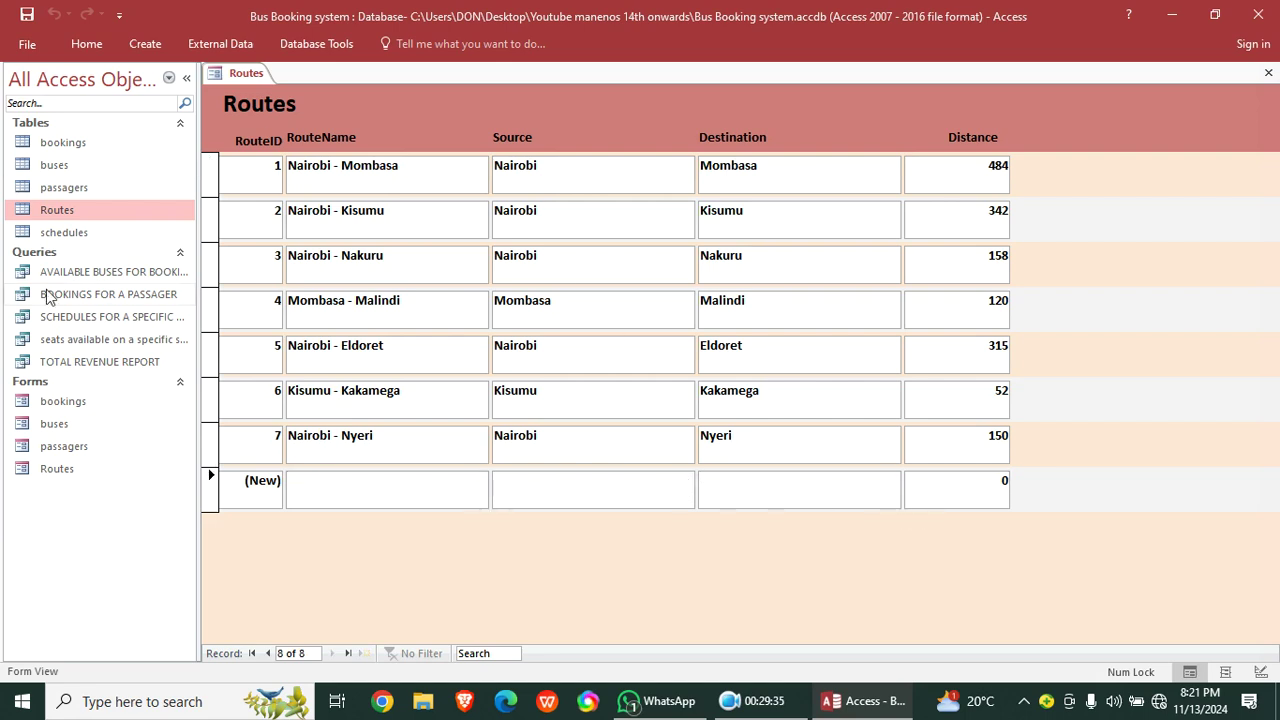
{"action": "left_click", "coordinate": [1268, 73]}
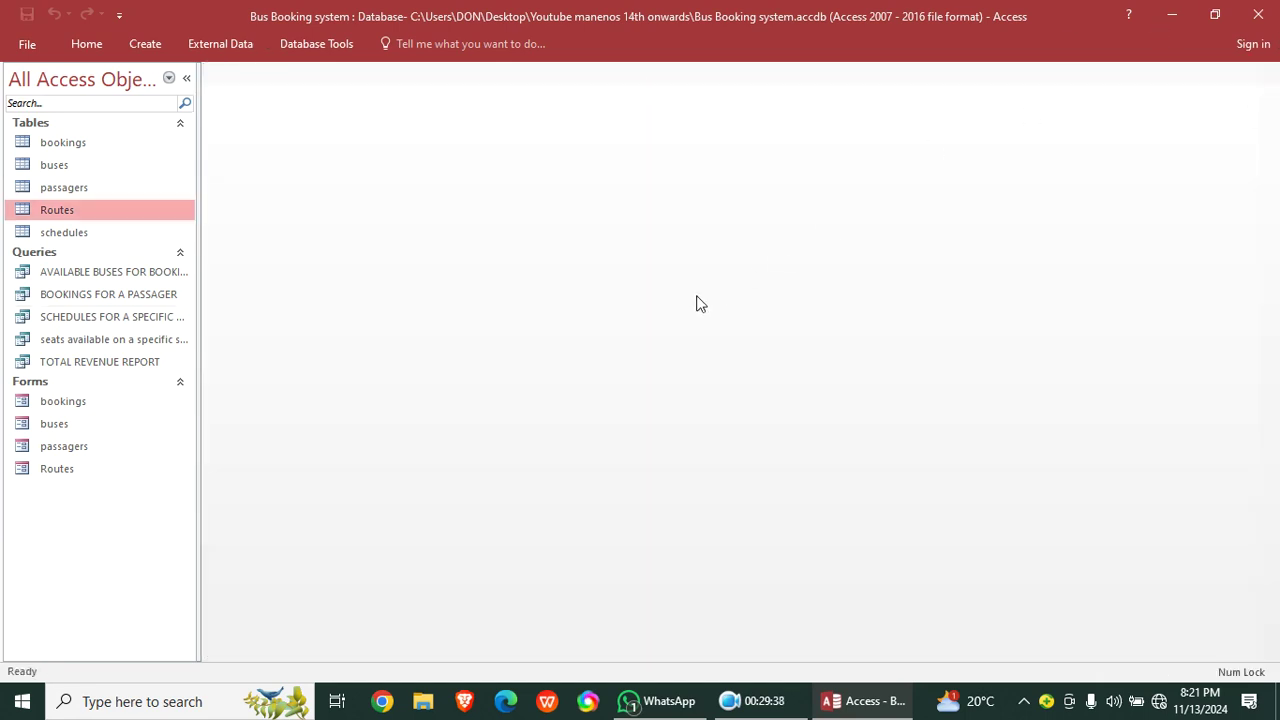
- Create a columnar form from all fields of the schedules table with the Form Wizard
{"action": "left_click", "coordinate": [80, 236]}
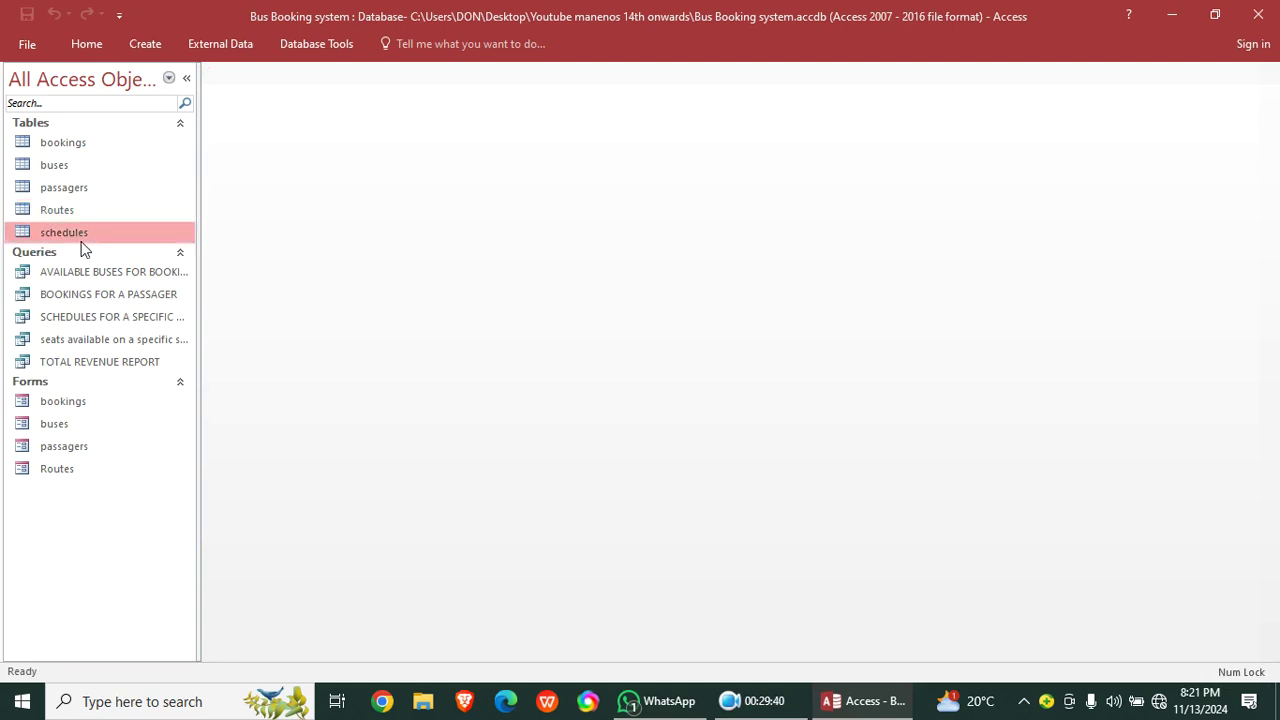
{"action": "left_click", "coordinate": [148, 45]}
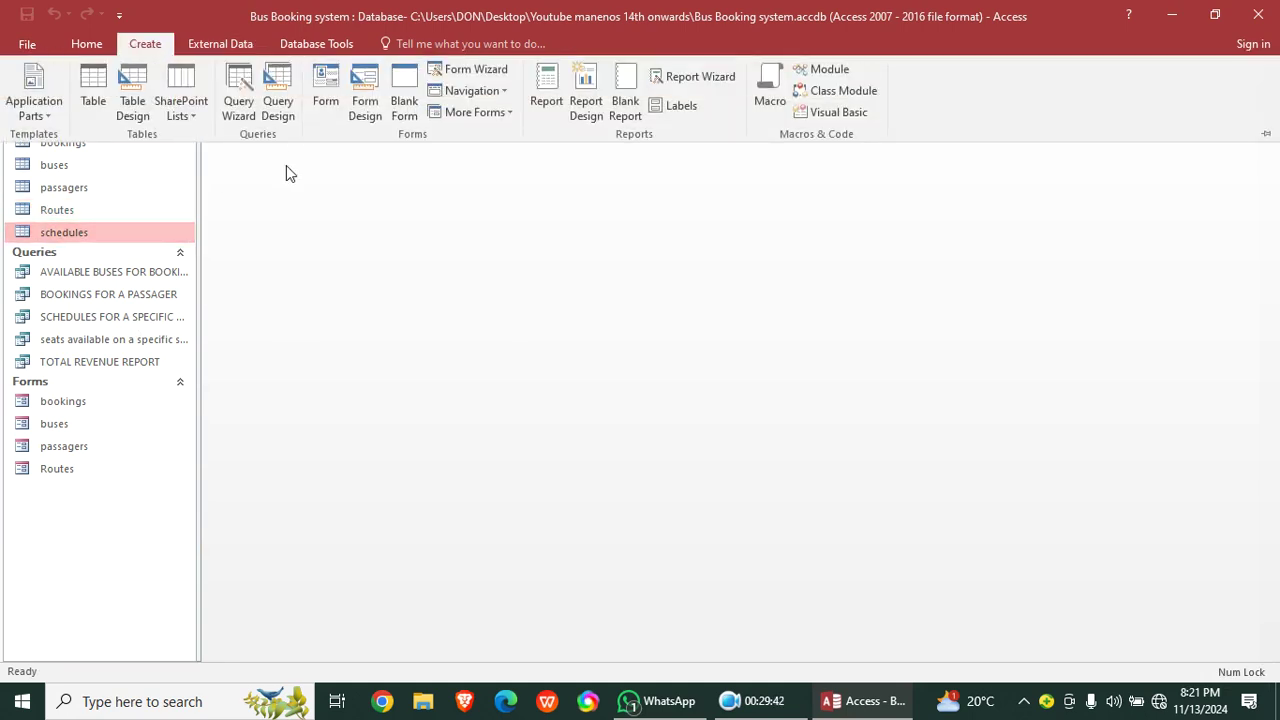
{"action": "left_click", "coordinate": [472, 70]}
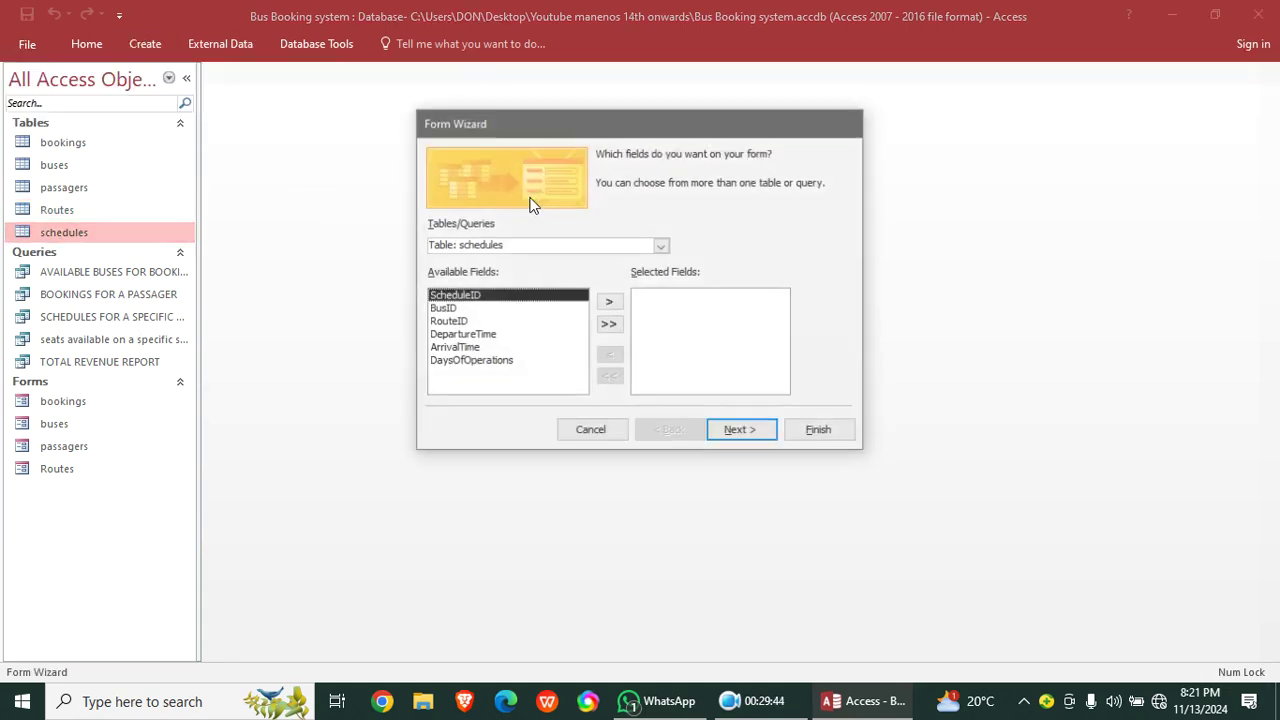
{"action": "left_click", "coordinate": [608, 324]}
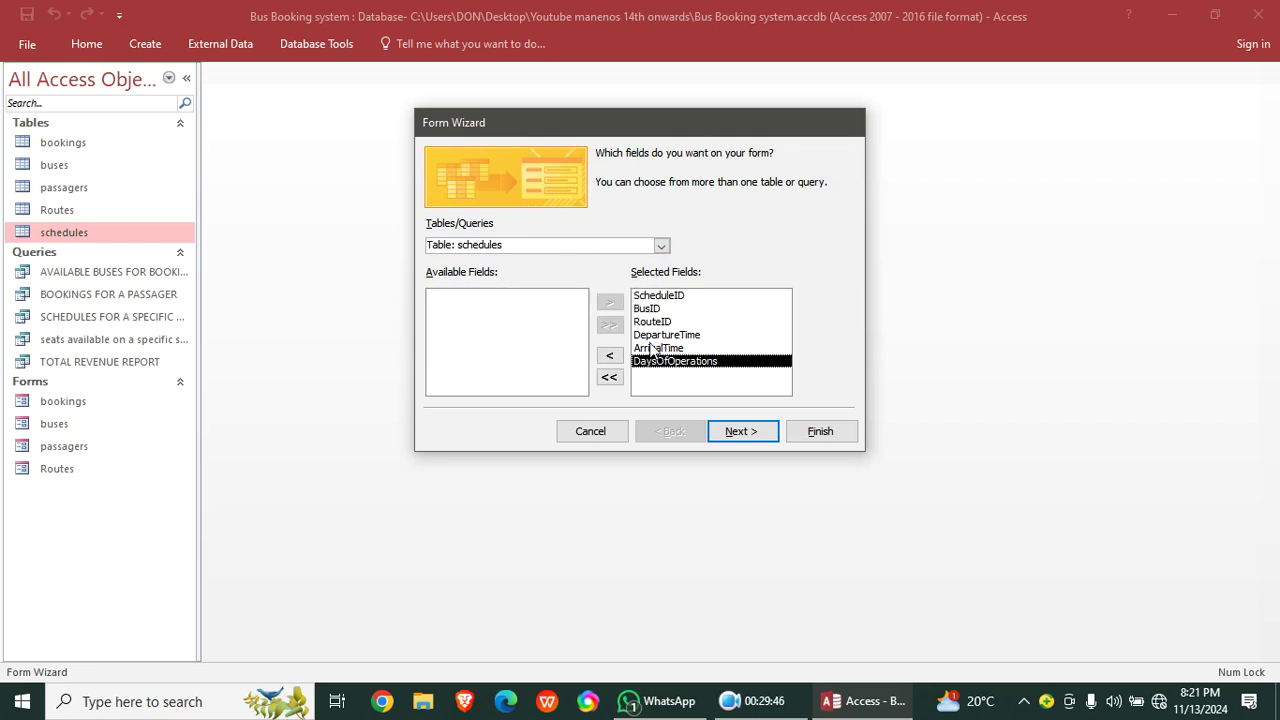
{"action": "left_click", "coordinate": [744, 432]}
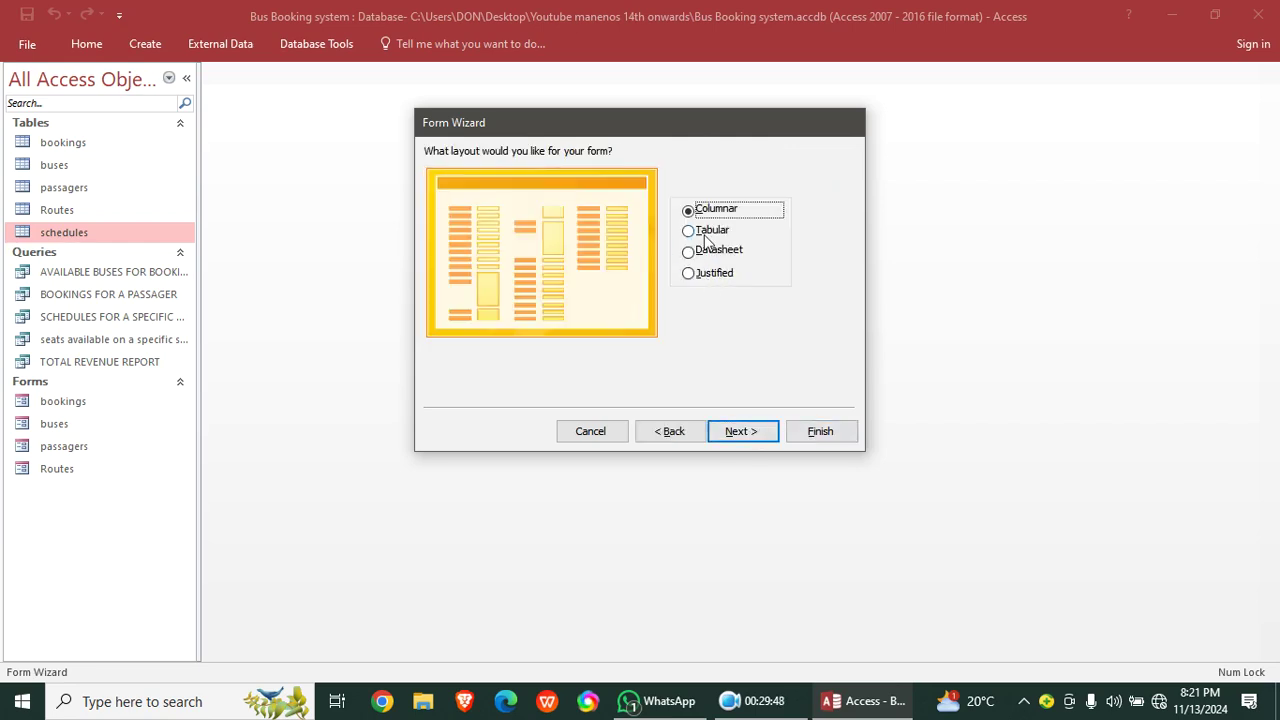
{"action": "left_click", "coordinate": [822, 433]}
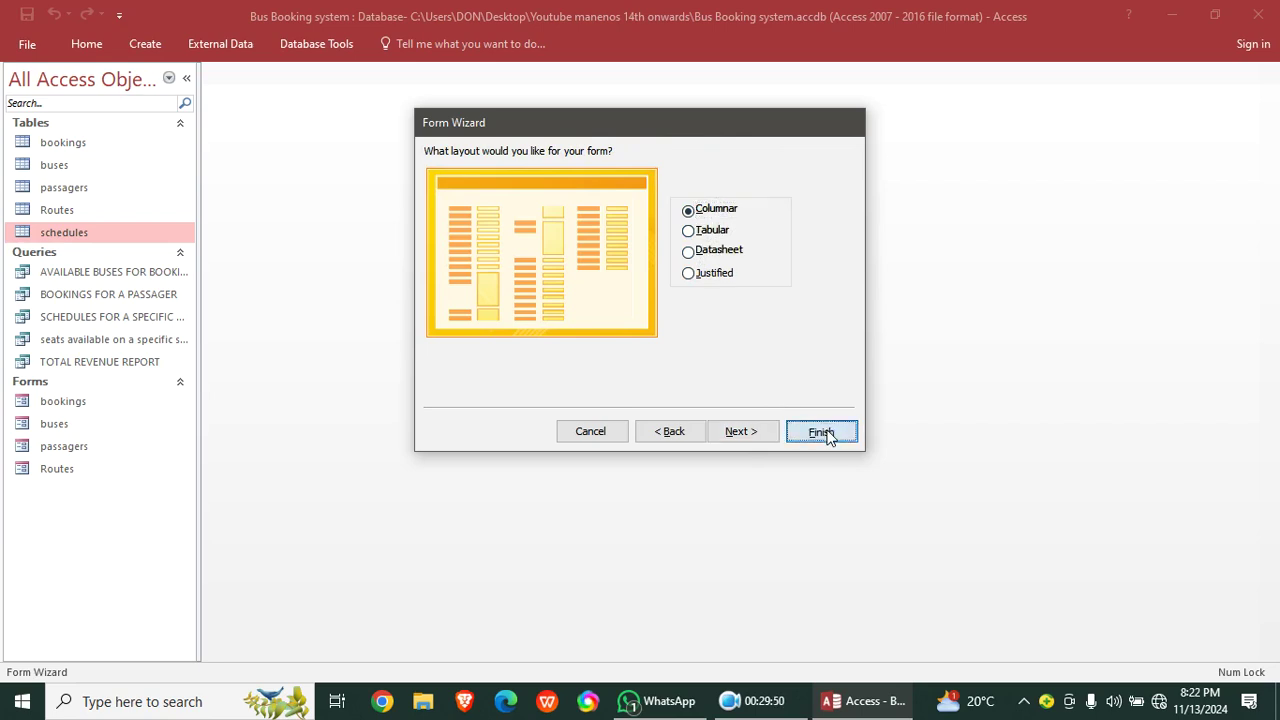
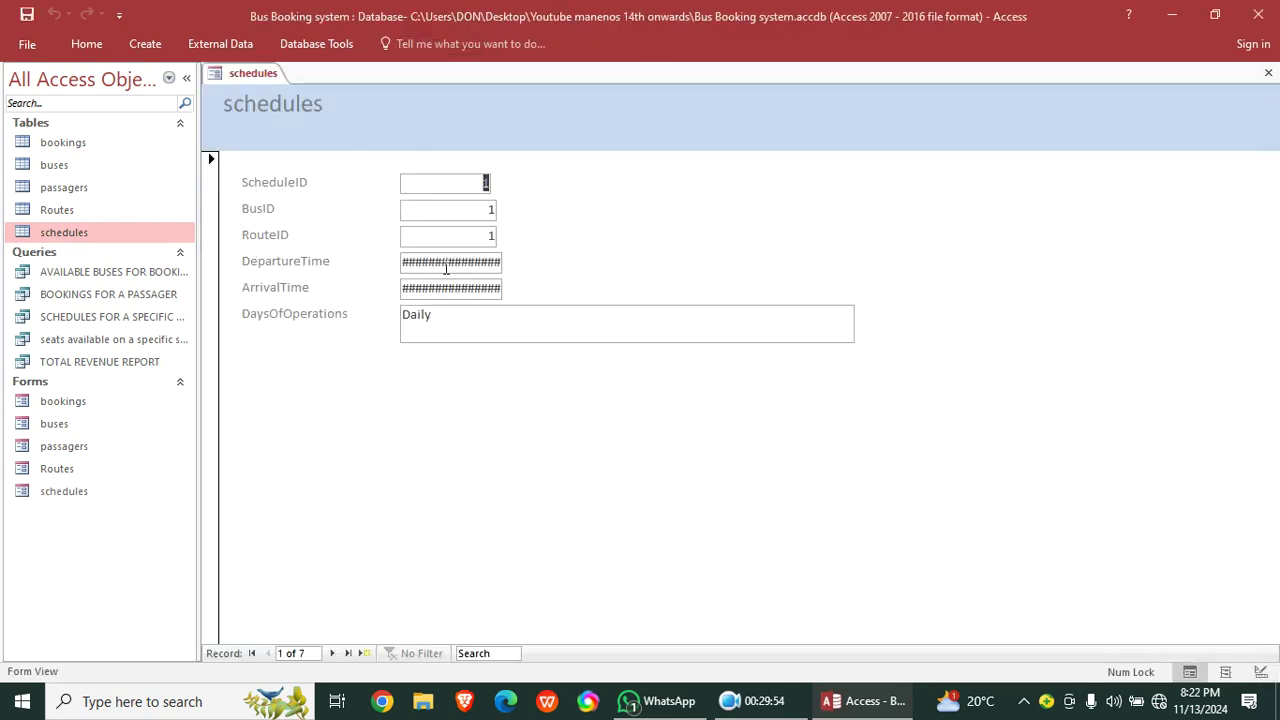
- Switch the schedules form to Design View, widen the upper five text boxes and shrink the DaysOfOperations text box to align with them
{"action": "right_click", "coordinate": [835, 168]}
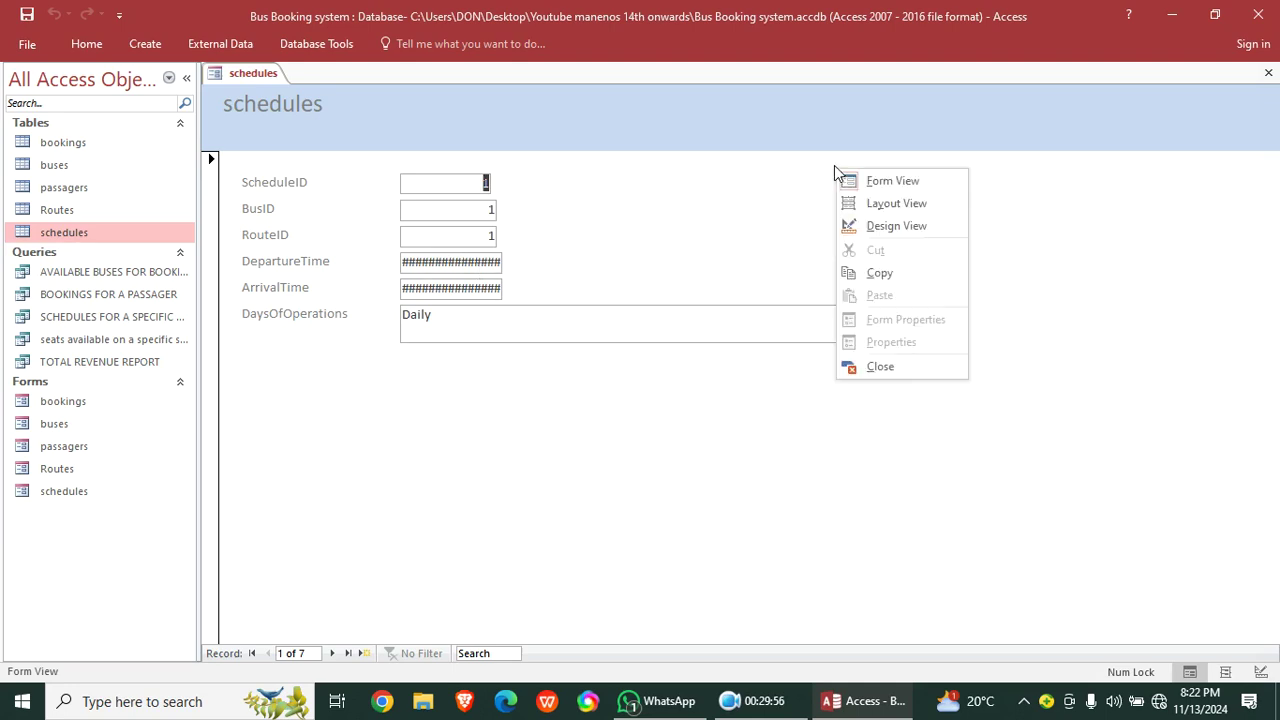
{"action": "left_click", "coordinate": [876, 226]}
{"action": "left_click_drag", "start_coordinate": [505, 245], "coordinate": [666, 336]}
{"action": "left_click", "coordinate": [709, 302]}
{"action": "left_click", "coordinate": [672, 392]}
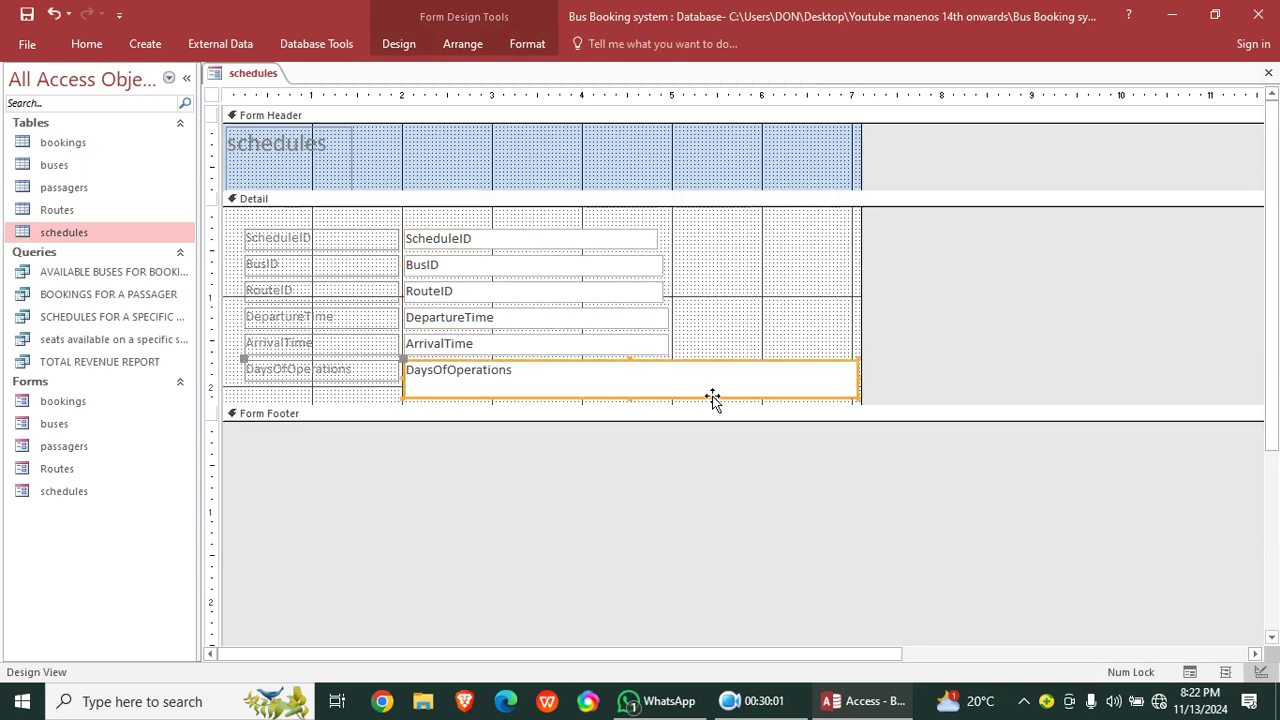
{"action": "left_click_drag", "start_coordinate": [857, 397], "coordinate": [670, 386]}
- Right-align the six field labels in the Detail section and make them black and bold
{"action": "left_click_drag", "start_coordinate": [314, 220], "coordinate": [389, 371]}
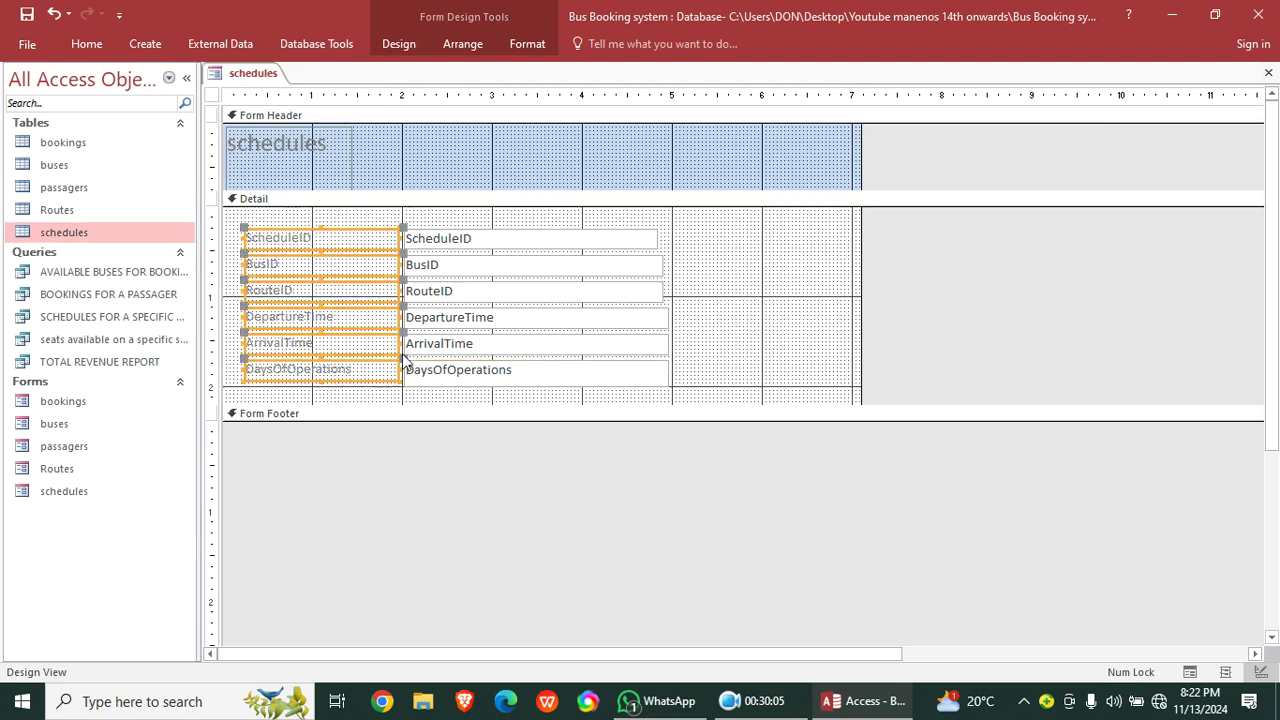
{"action": "left_click", "coordinate": [527, 44]}
{"action": "left_click", "coordinate": [317, 103]}
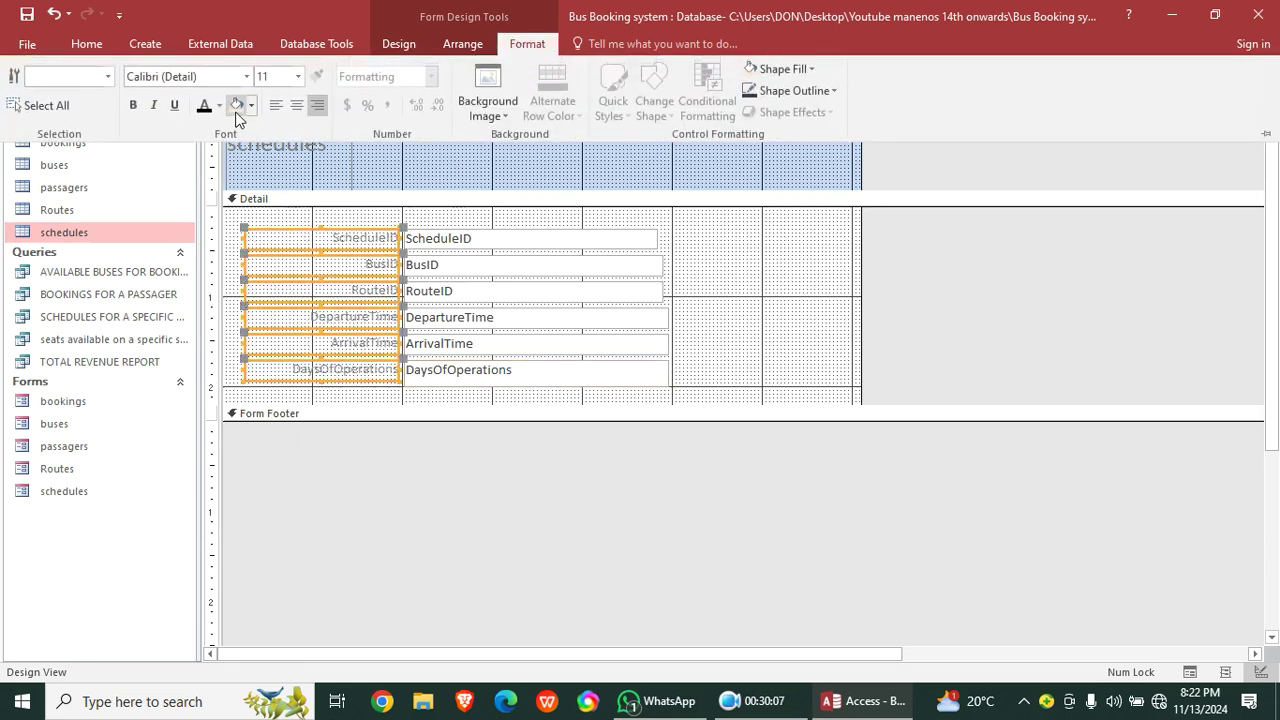
{"action": "left_click", "coordinate": [132, 104]}
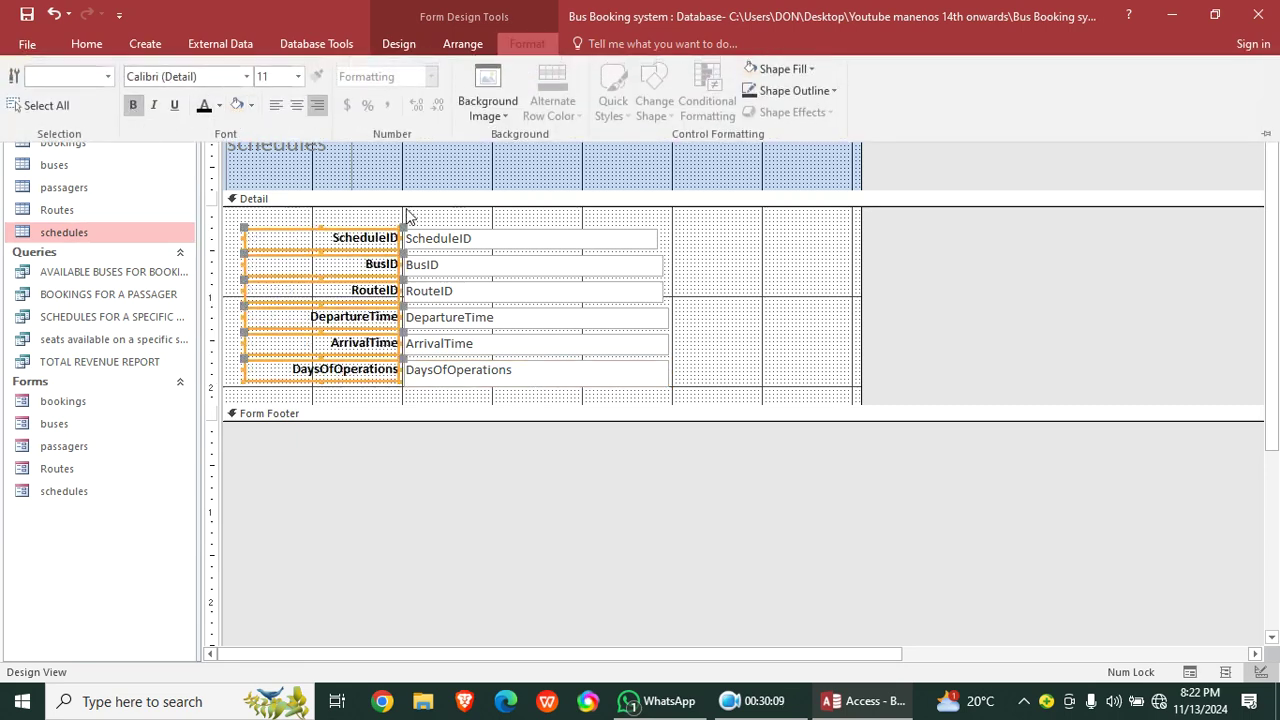
{"action": "left_click", "coordinate": [407, 212]}
- Make the six text boxes black and bold, and move all labels and text boxes to the Detail section's upper-left corner
{"action": "left_click_drag", "start_coordinate": [695, 237], "coordinate": [560, 394]}
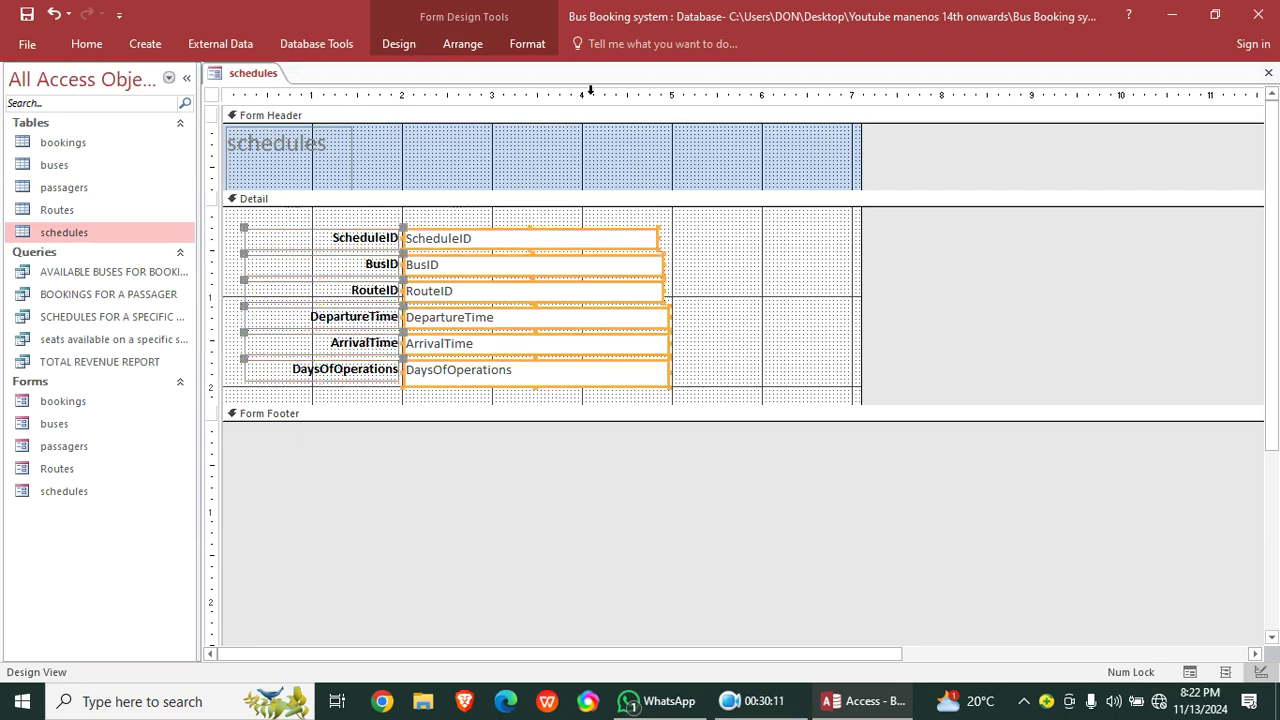
{"action": "left_click", "coordinate": [527, 43]}
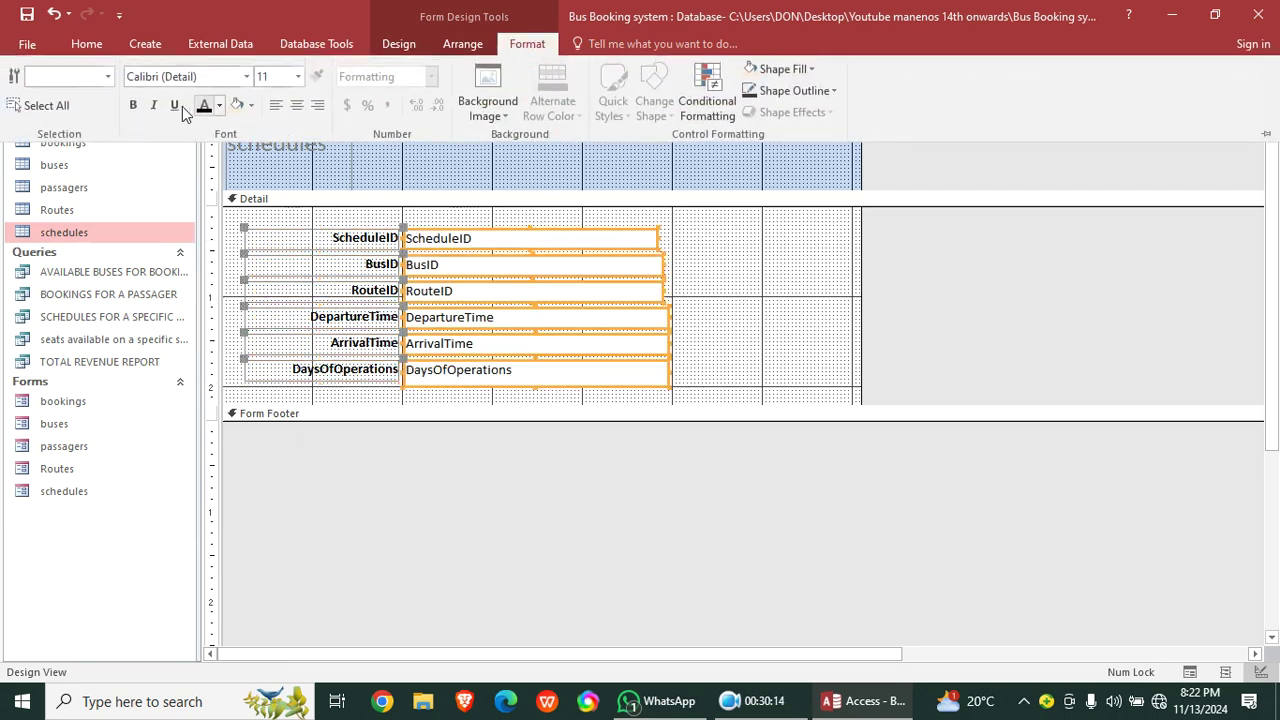
{"action": "left_click", "coordinate": [135, 105]}
{"action": "left_click", "coordinate": [711, 290]}
{"action": "left_click_drag", "start_coordinate": [723, 220], "coordinate": [245, 346]}
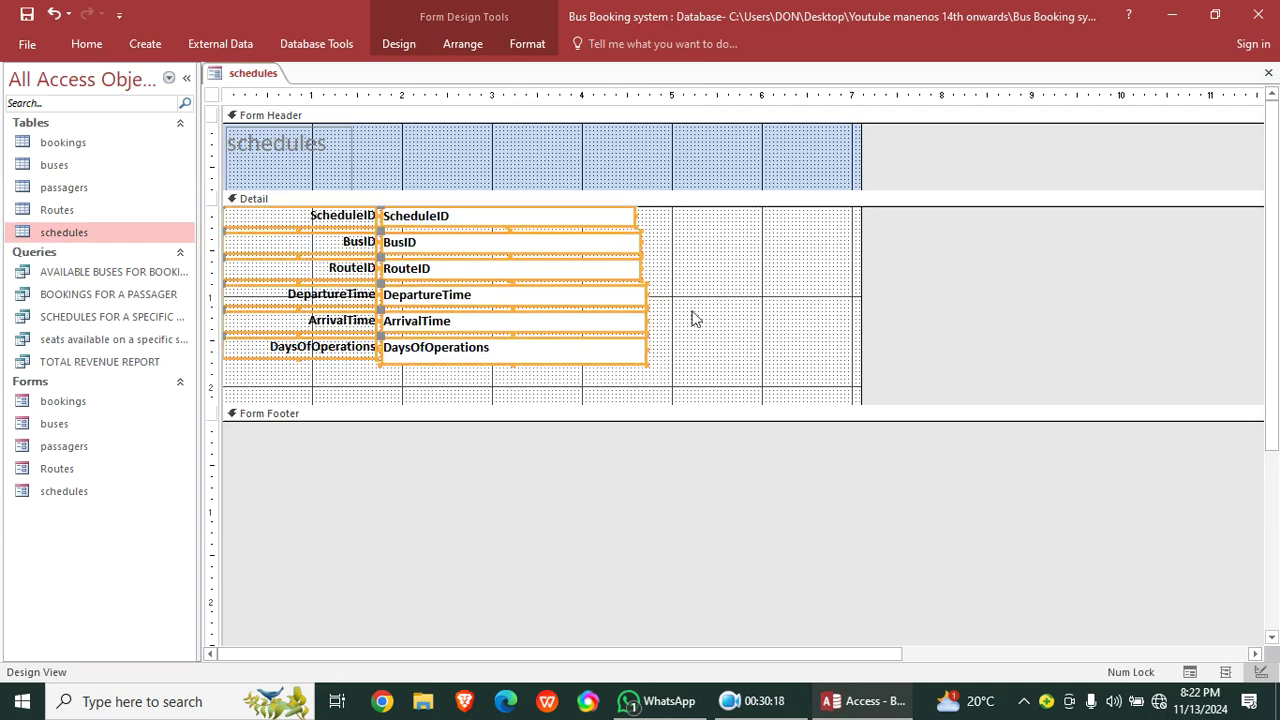
{"action": "left_click", "coordinate": [771, 299]}
- Widen the ScheduleID, BusID and RouteID text boxes to match the others and shorten the Detail section to end below DaysOfOperations
{"action": "left_click", "coordinate": [610, 220]}
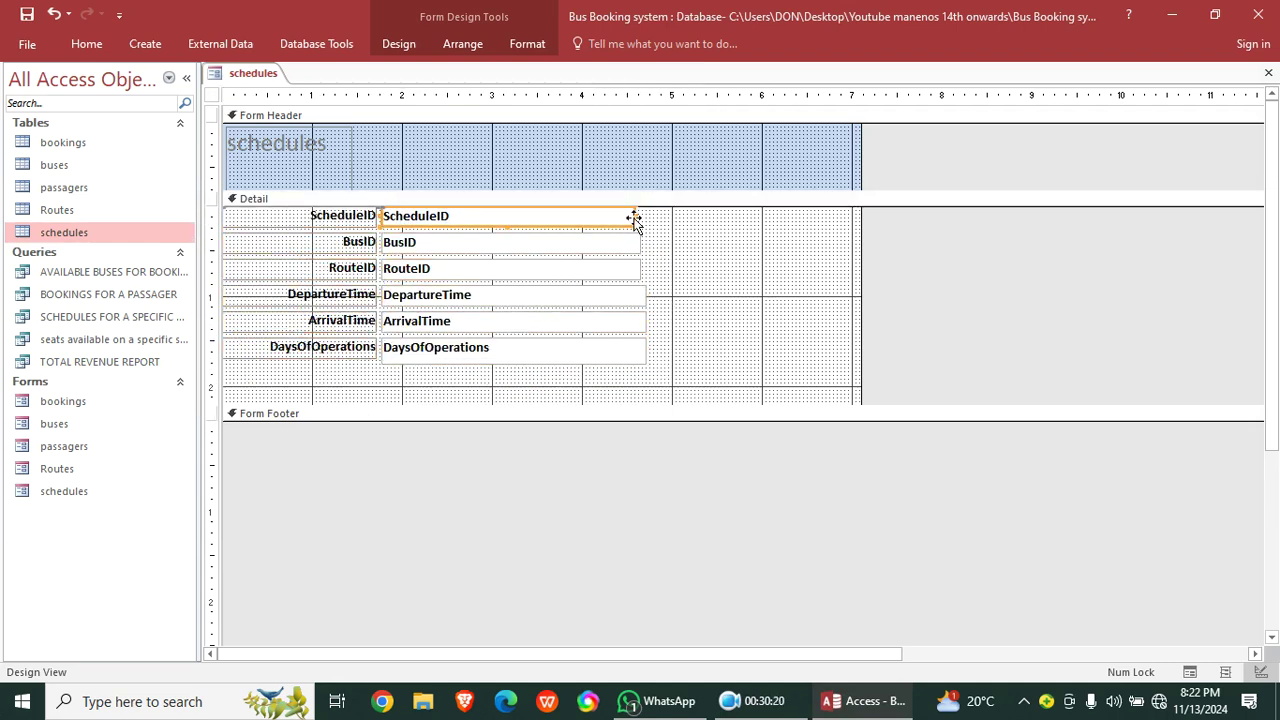
{"action": "left_click_drag", "start_coordinate": [636, 215], "coordinate": [647, 216]}
{"action": "left_click", "coordinate": [637, 245]}
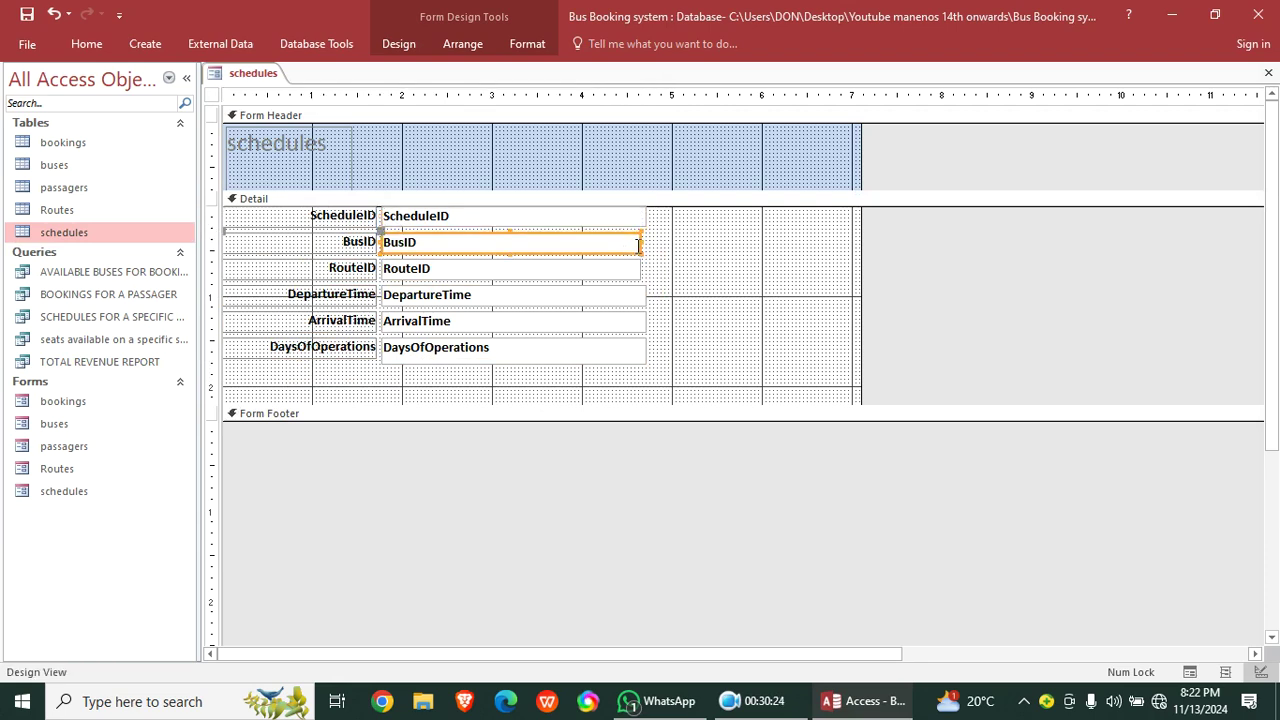
{"action": "left_click_drag", "start_coordinate": [638, 242], "coordinate": [648, 242]}
{"action": "left_click", "coordinate": [644, 277]}
{"action": "left_click", "coordinate": [641, 270]}
{"action": "left_click_drag", "start_coordinate": [641, 267], "coordinate": [646, 268]}
{"action": "left_click", "coordinate": [674, 263]}
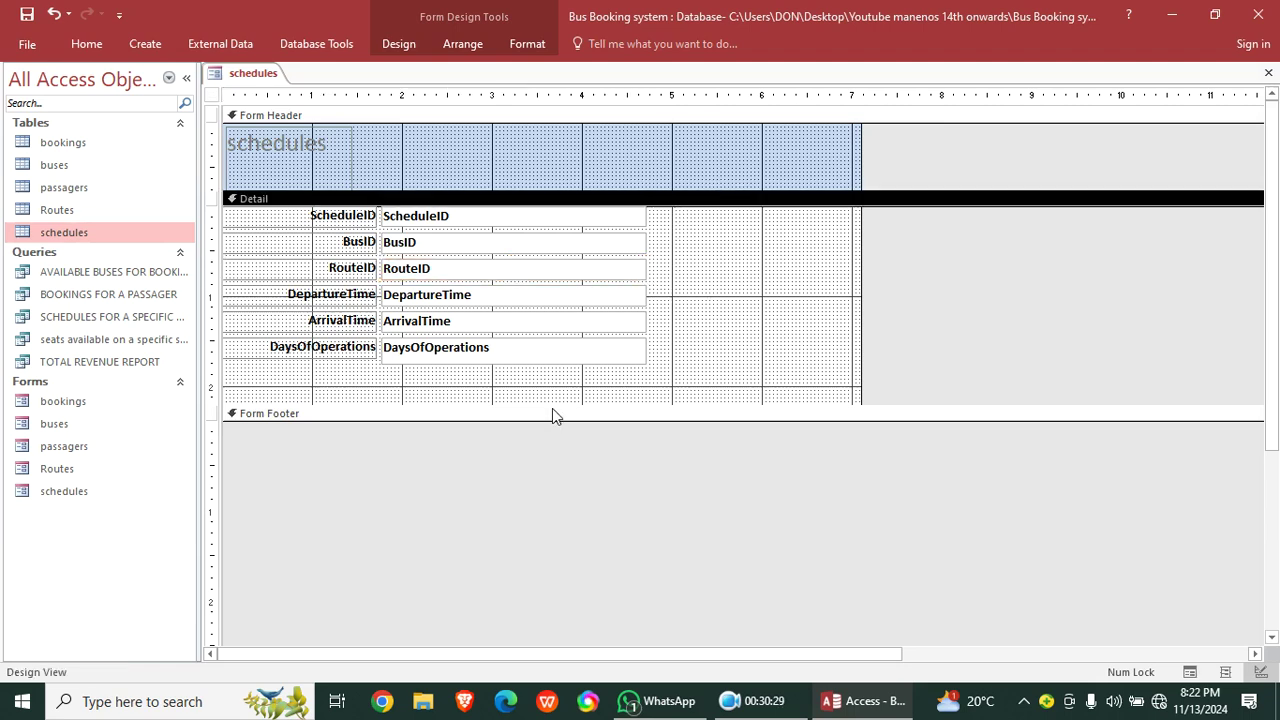
{"action": "left_click_drag", "start_coordinate": [560, 406], "coordinate": [560, 362]}
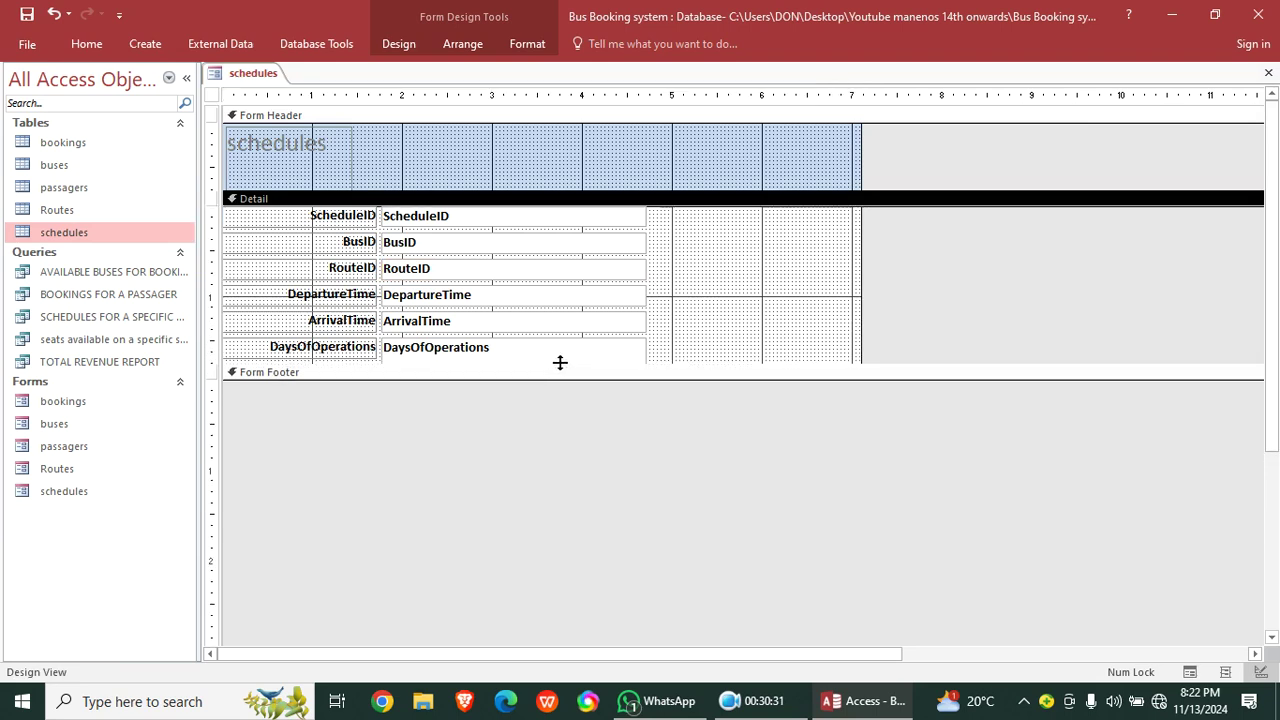
- Widen the form's title label to about 6.2 inches and change its text to Schedules
{"action": "left_click", "coordinate": [318, 177]}
{"action": "left_click_drag", "start_coordinate": [356, 156], "coordinate": [789, 160]}
{"action": "left_click", "coordinate": [240, 149]}
{"action": "key", "text": "BackSpace"}
{"action": "key", "text": "Caps_Lock"}
{"action": "type", "text": "S"}
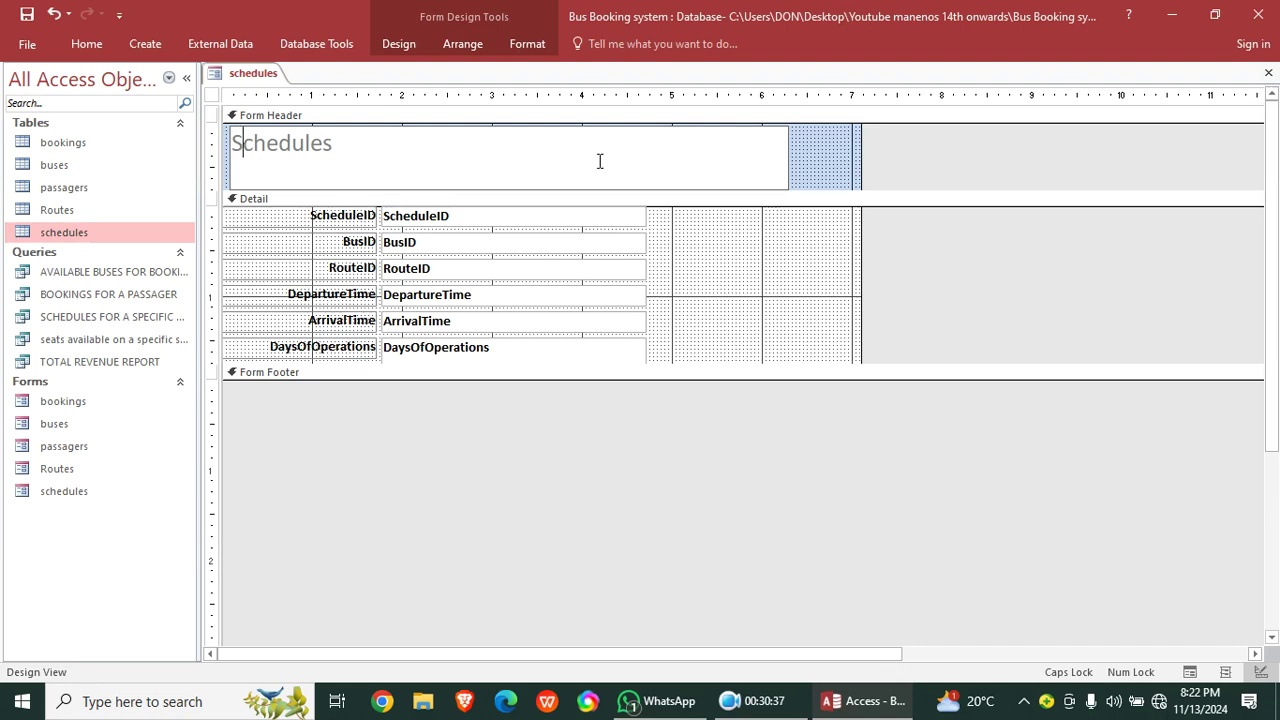
{"action": "left_click", "coordinate": [843, 147]}
- Centre the Schedules title, set its font size to 36 and make it black and bold
{"action": "left_click", "coordinate": [594, 149]}
{"action": "left_click", "coordinate": [527, 43]}
{"action": "left_click", "coordinate": [296, 105]}
{"action": "left_click", "coordinate": [296, 78]}
{"action": "left_click", "coordinate": [286, 261]}
{"action": "left_click", "coordinate": [296, 78]}
{"action": "left_click", "coordinate": [283, 332]}
{"action": "left_click", "coordinate": [133, 105]}
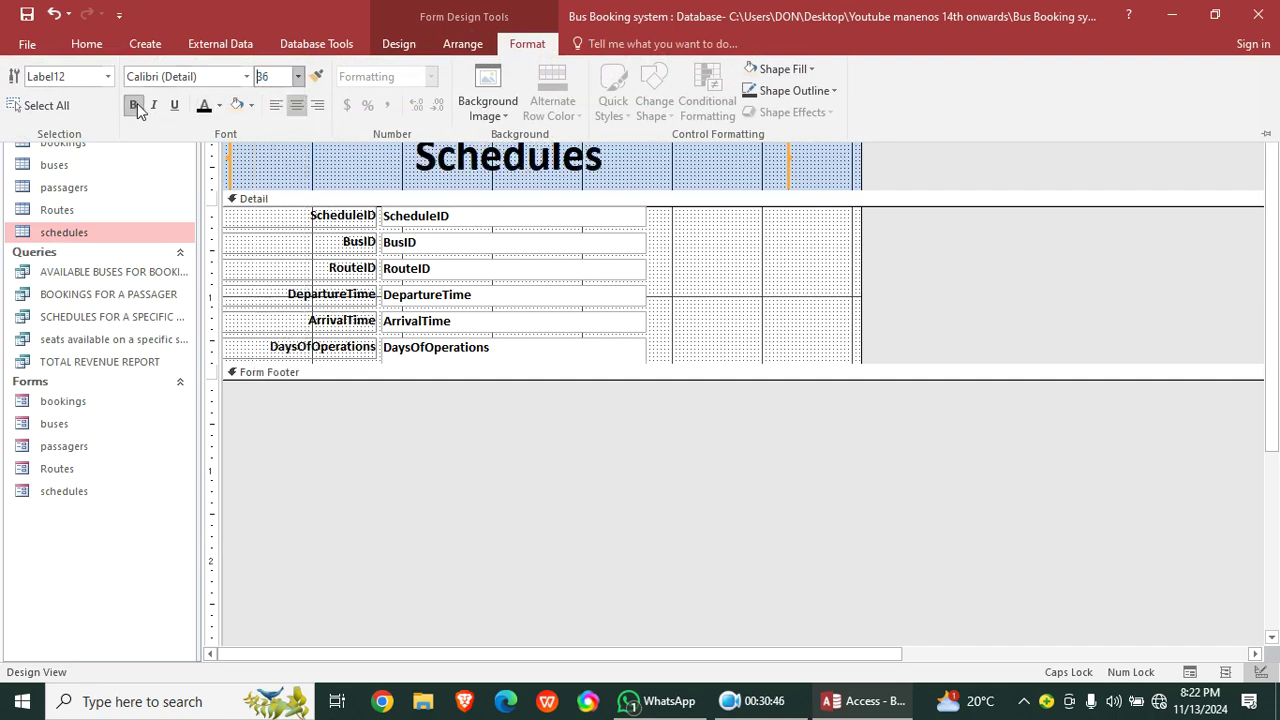
- Fill the Detail section of the schedules form with light green
{"action": "left_click", "coordinate": [674, 216]}
{"action": "right_click", "coordinate": [724, 242]}
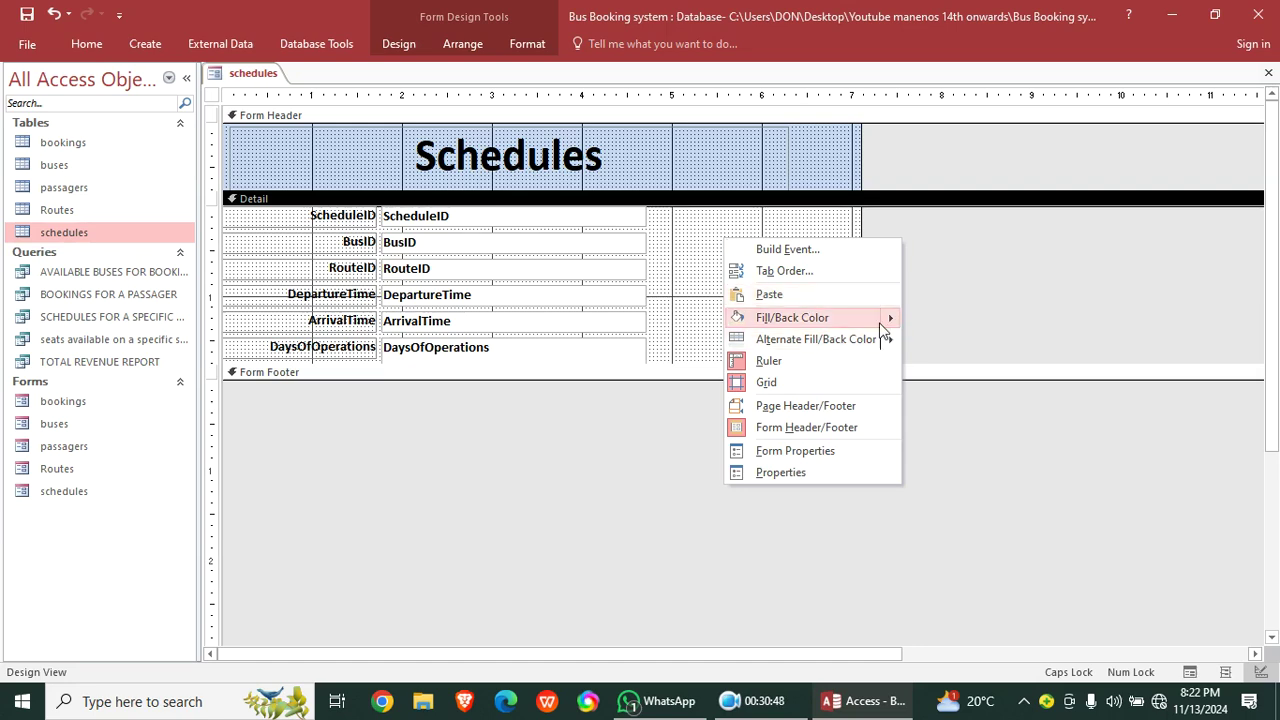
{"action": "mouse_move", "coordinate": [884, 321]}
{"action": "left_click", "coordinate": [983, 461]}
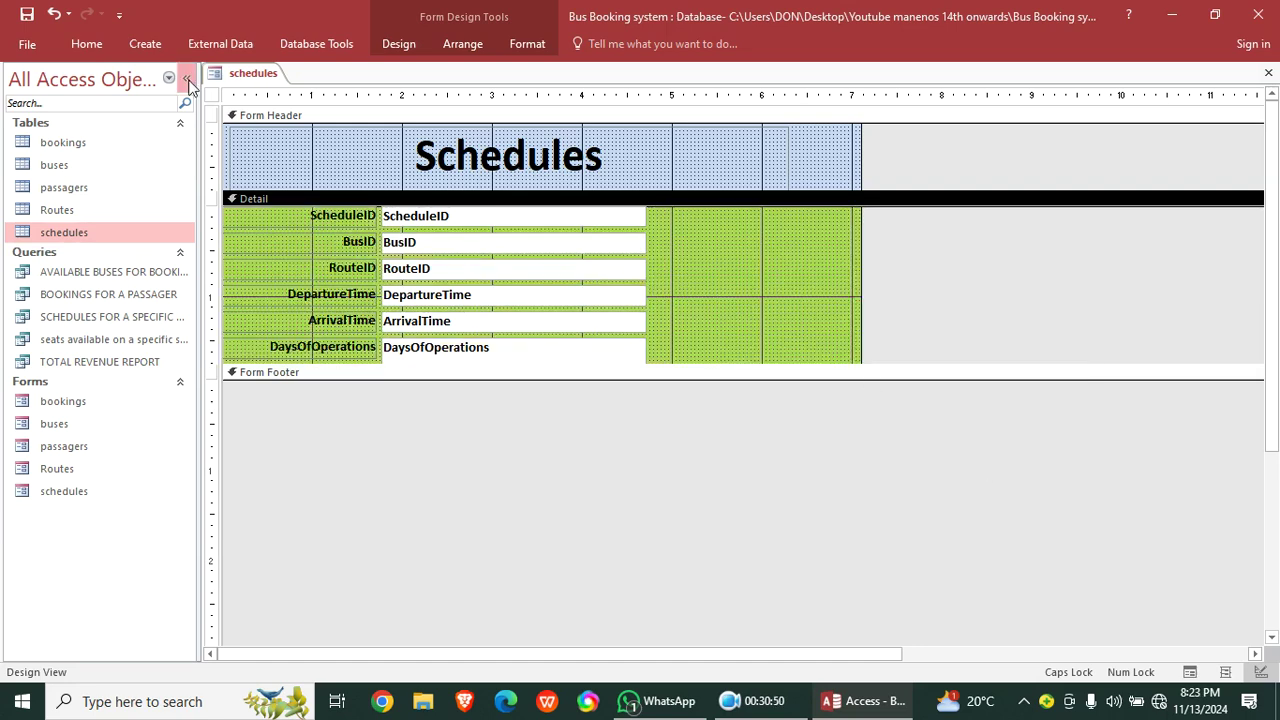
- Switch the schedules form to Form View and page through its records, including the new blank record
{"action": "left_click", "coordinate": [87, 43]}
{"action": "left_click", "coordinate": [22, 85]}
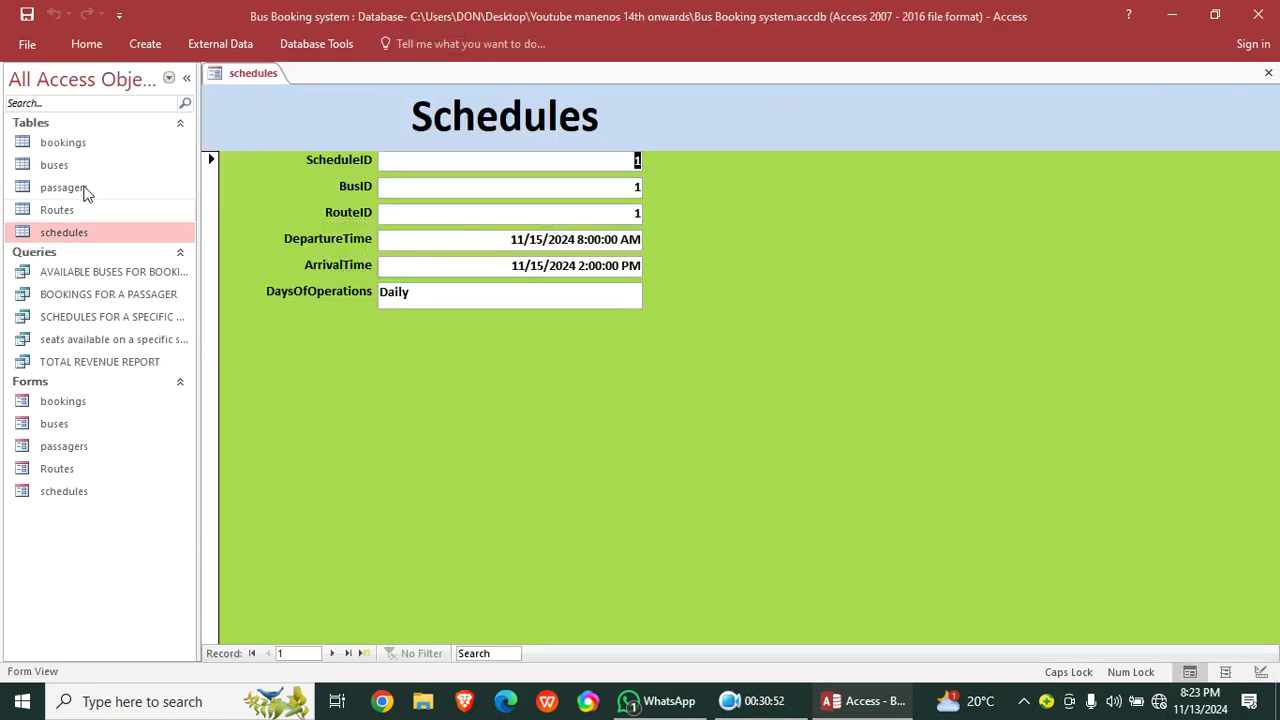
{"action": "left_click", "coordinate": [333, 653]}
{"action": "left_click", "coordinate": [333, 653]}
{"action": "left_click", "coordinate": [333, 653]}
{"action": "left_click", "coordinate": [359, 654]}
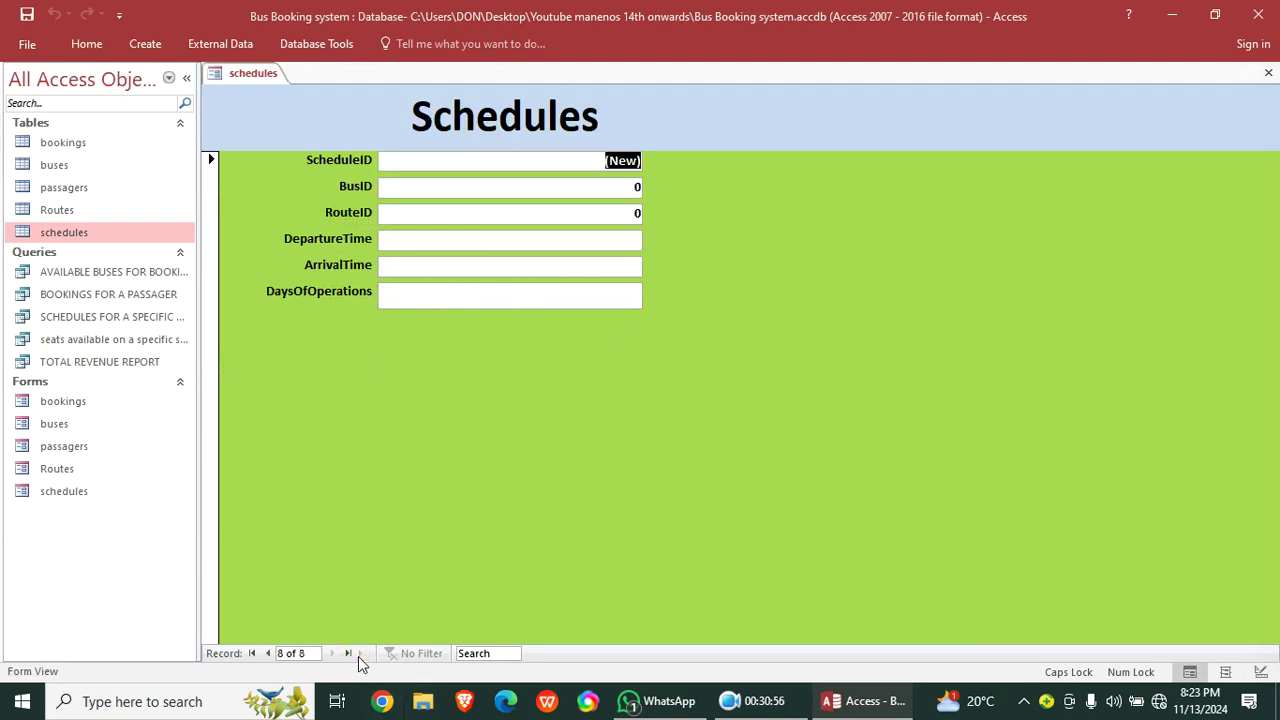
{"action": "left_click", "coordinate": [268, 653]}
{"action": "left_click", "coordinate": [268, 653]}
{"action": "left_click", "coordinate": [268, 653]}
{"action": "left_click", "coordinate": [268, 653]}
{"action": "left_click", "coordinate": [268, 653]}
{"action": "left_click", "coordinate": [268, 653]}
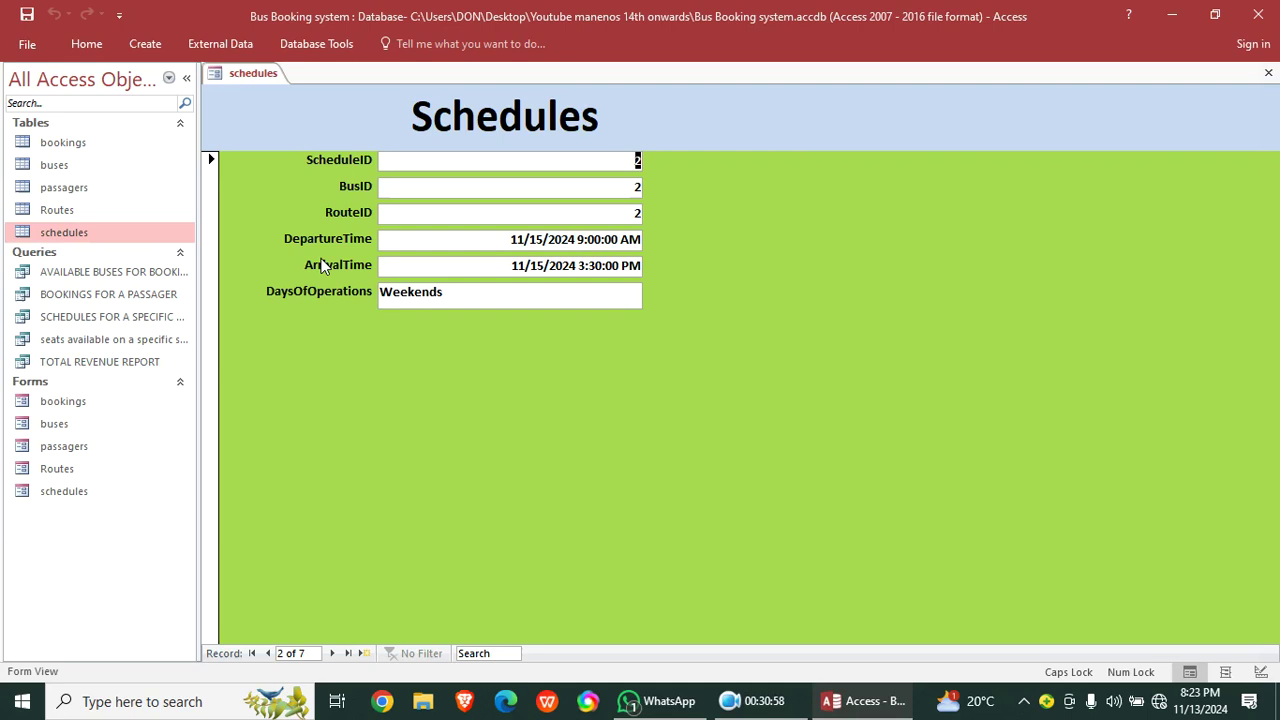
- Return the schedules form to Design View and narrow it to the title label's edge, about 6.3 inches wide
{"action": "right_click", "coordinate": [870, 236]}
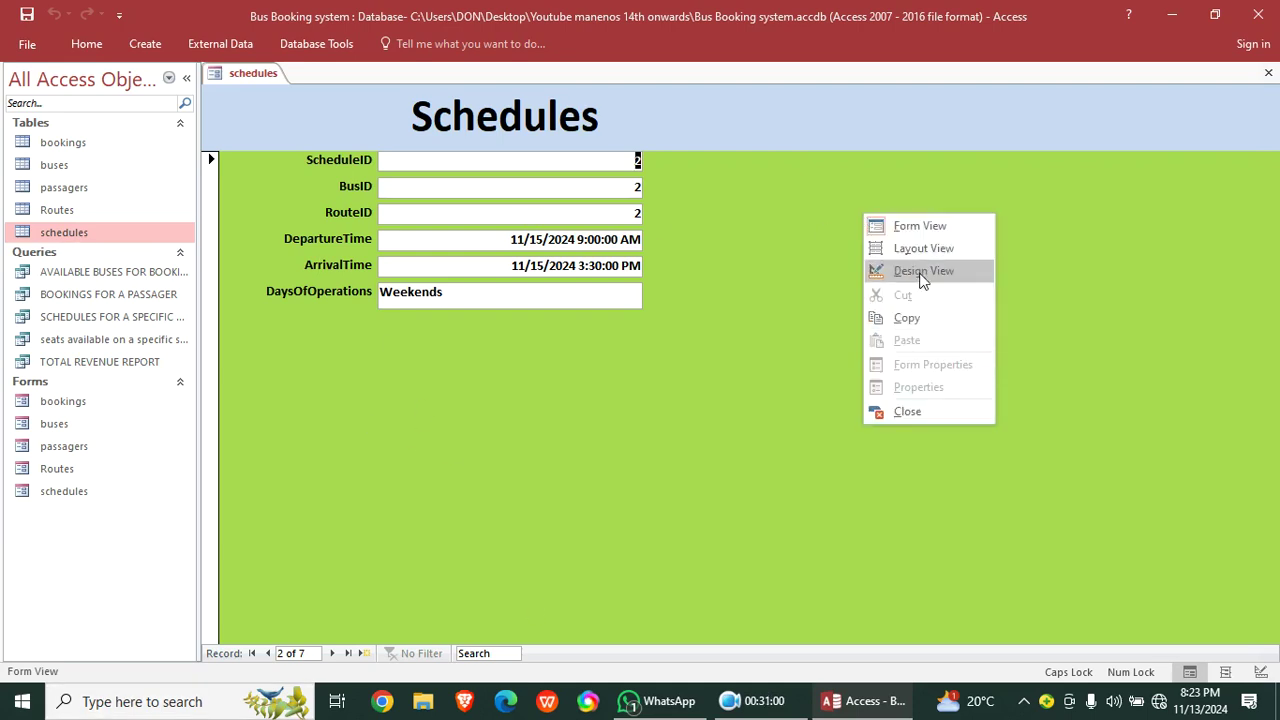
{"action": "left_click", "coordinate": [935, 274]}
{"action": "left_click_drag", "start_coordinate": [860, 285], "coordinate": [656, 297]}
- Set the schedules form's Pop Up and Modal properties to Yes
{"action": "double_click", "coordinate": [212, 96]}
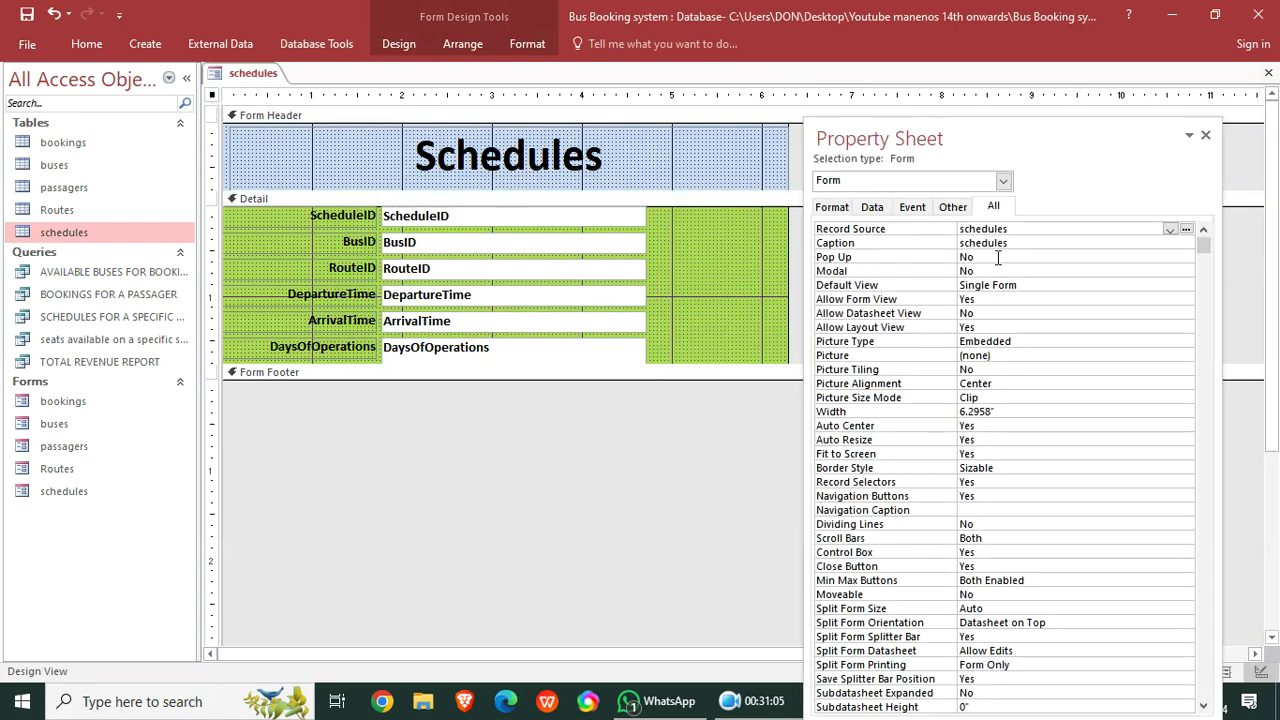
{"action": "double_click", "coordinate": [997, 257]}
{"action": "double_click", "coordinate": [991, 271]}
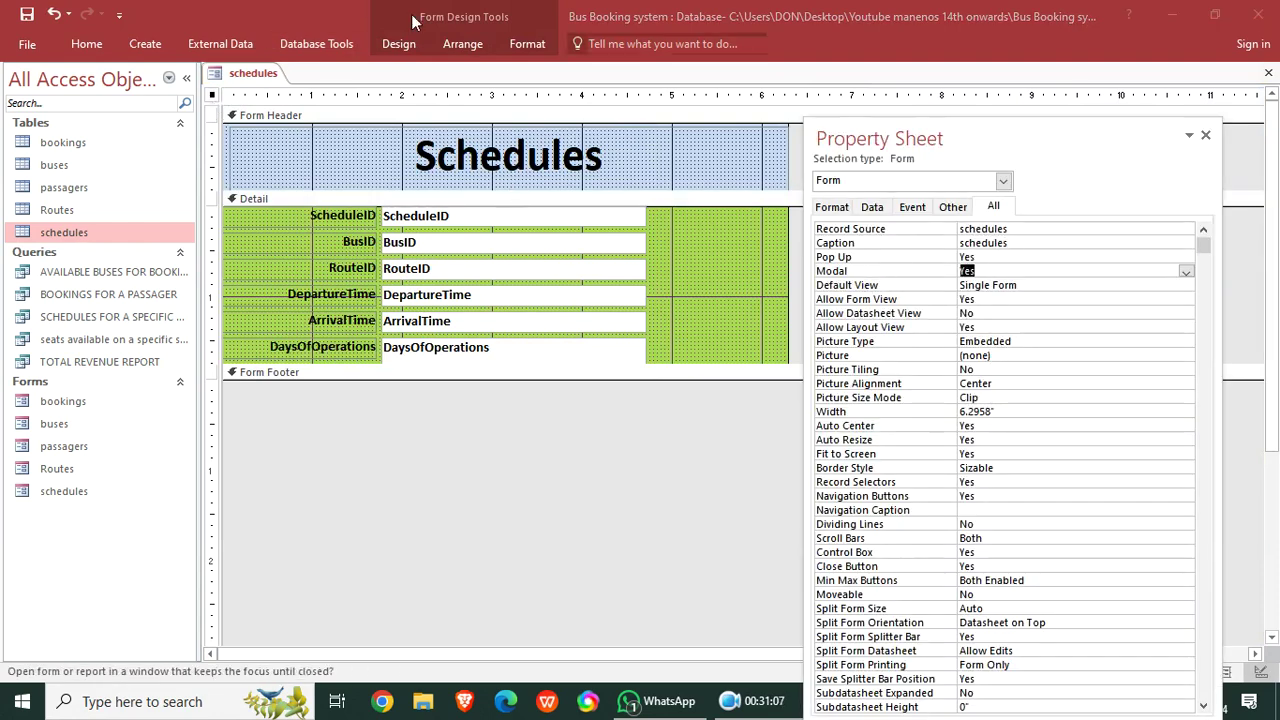
- Display the schedules form as a pop-up window in Form View and close it
{"action": "left_click", "coordinate": [86, 44]}
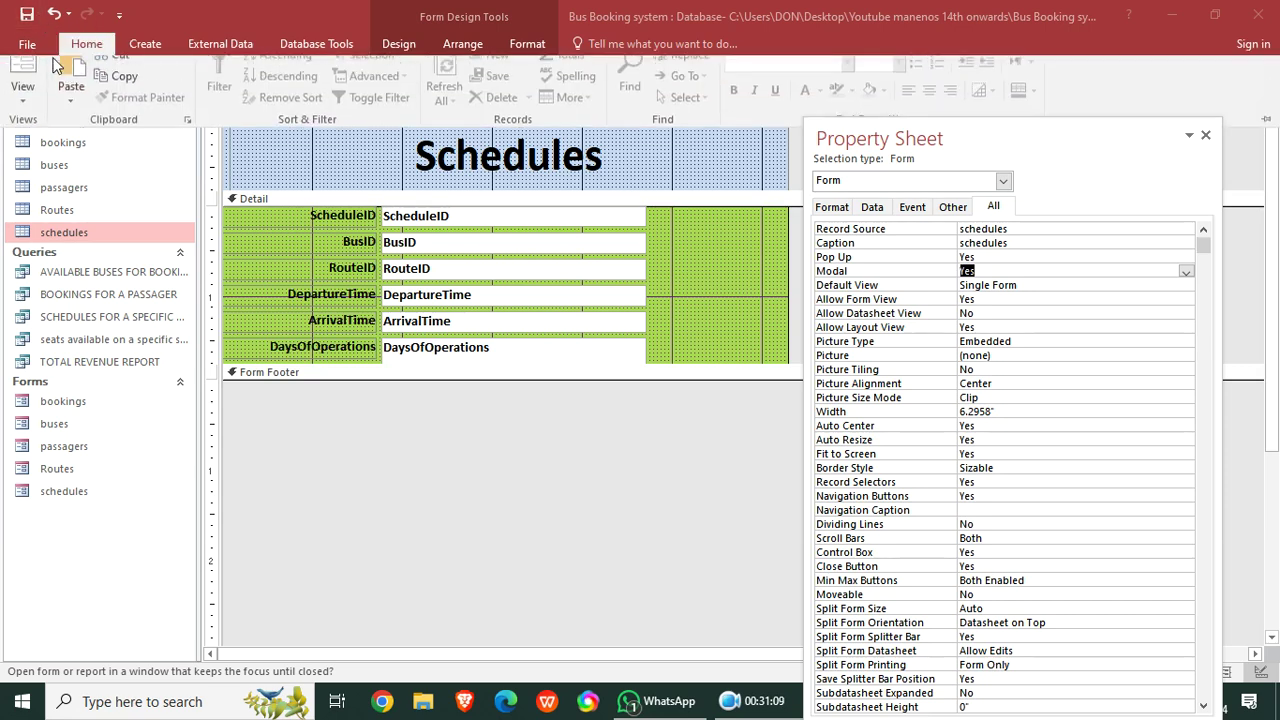
{"action": "left_click", "coordinate": [22, 80]}
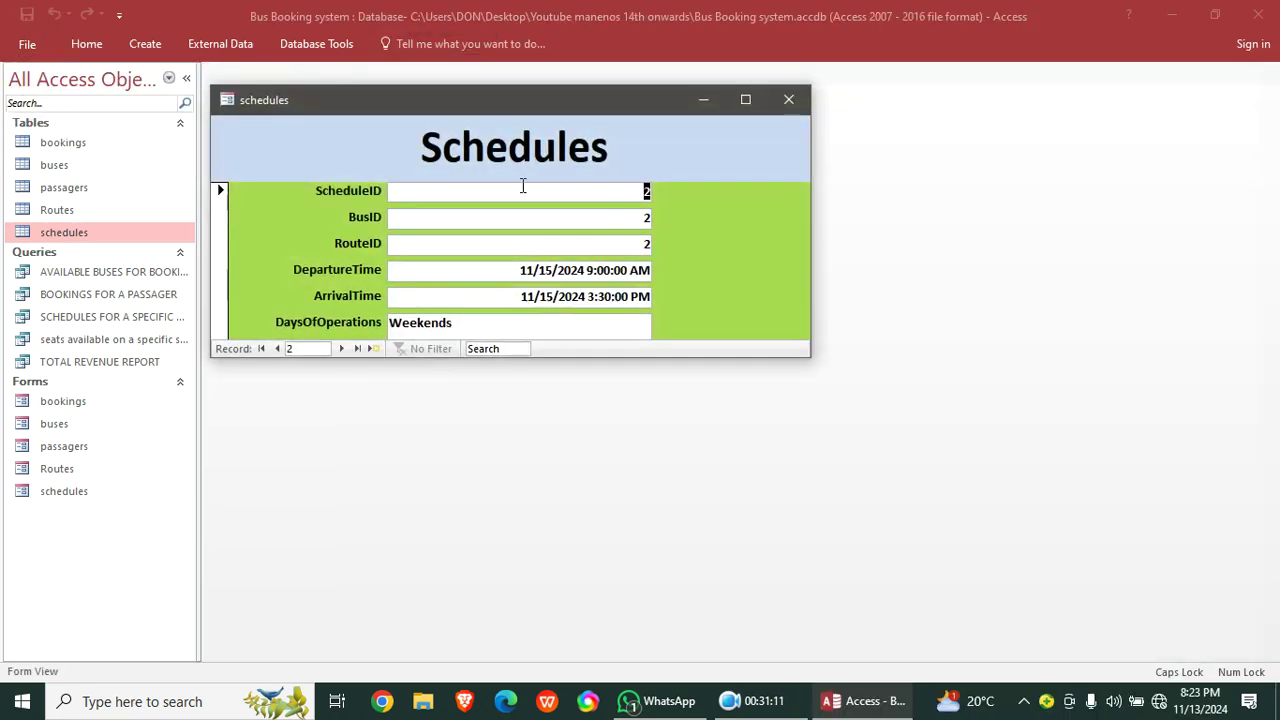
{"action": "left_click", "coordinate": [788, 100]}
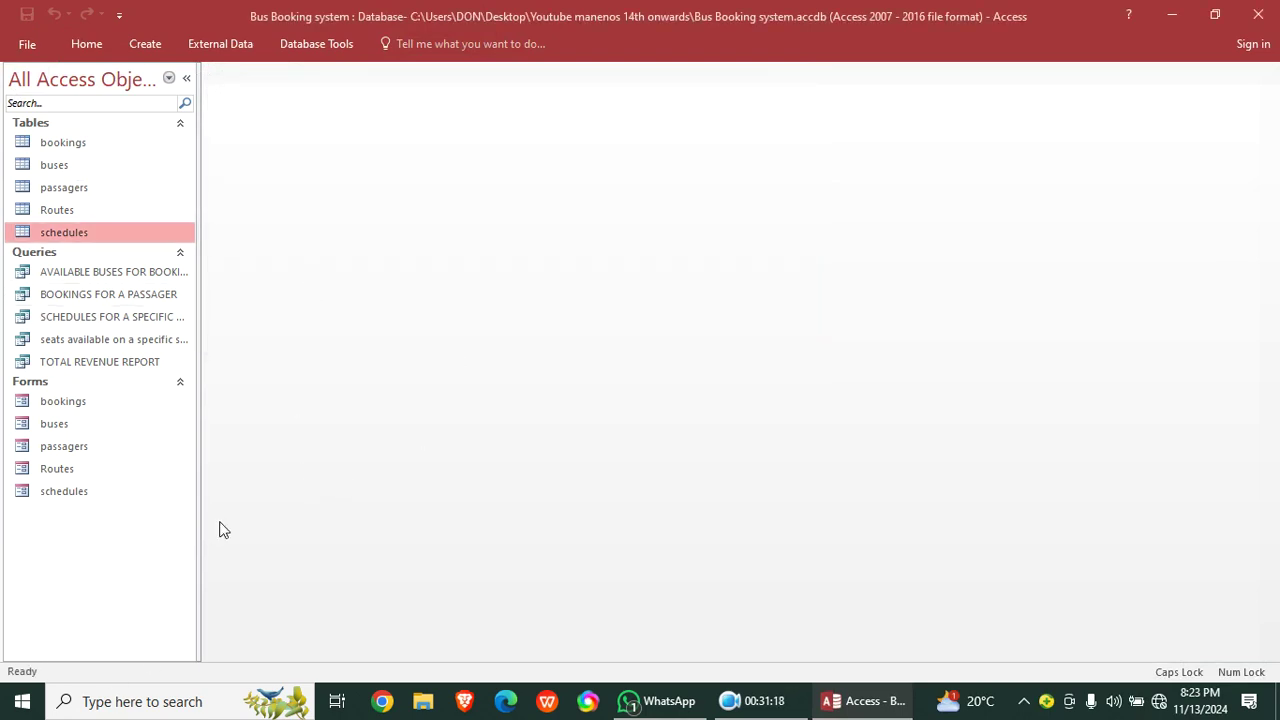
- Create a report from the TOTAL REVENUE REPORT query and close its Property Sheet
{"action": "left_click", "coordinate": [85, 364]}
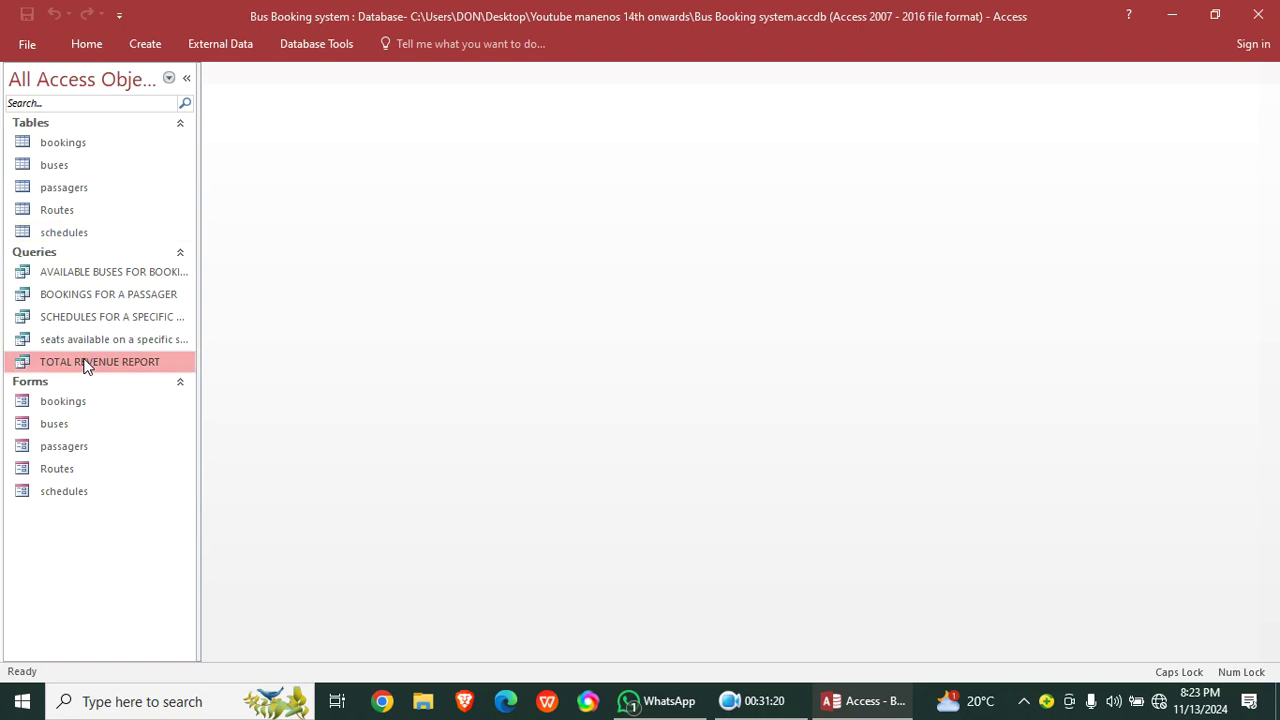
{"action": "left_click", "coordinate": [155, 48]}
{"action": "left_click", "coordinate": [545, 102]}
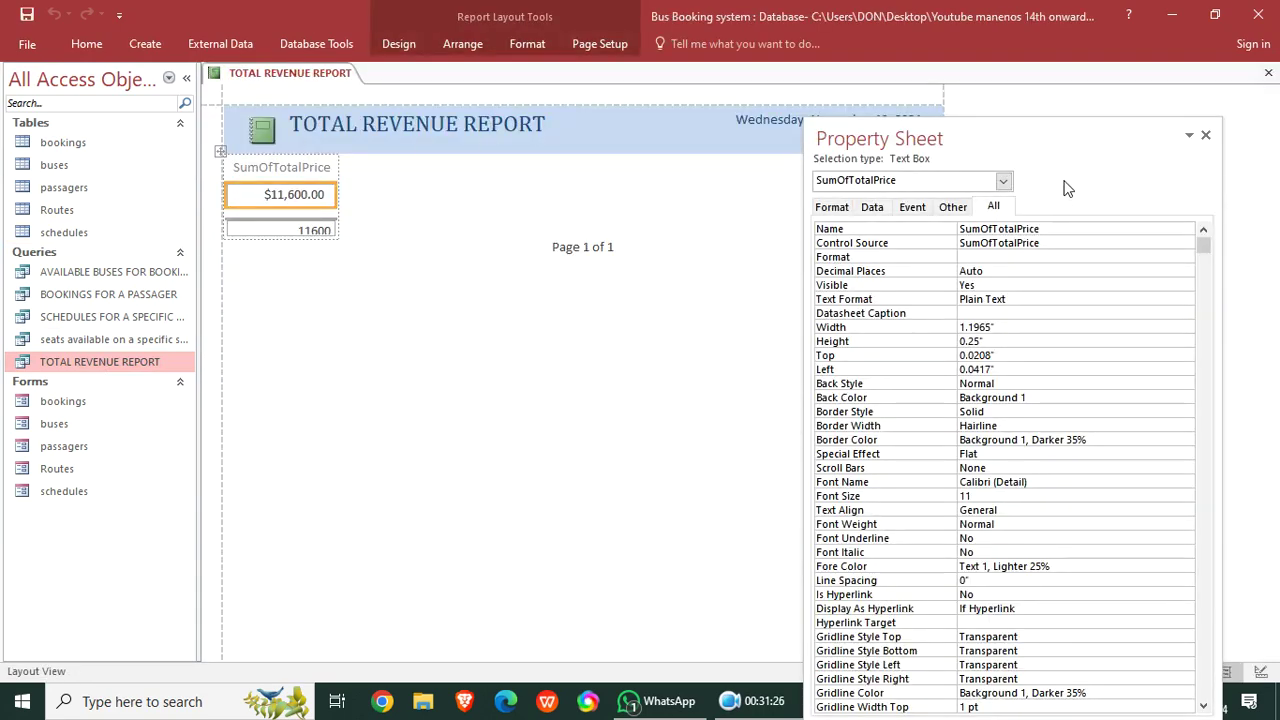
{"action": "left_click_drag", "start_coordinate": [1221, 132], "coordinate": [1209, 144]}
{"action": "left_click", "coordinate": [1254, 146]}
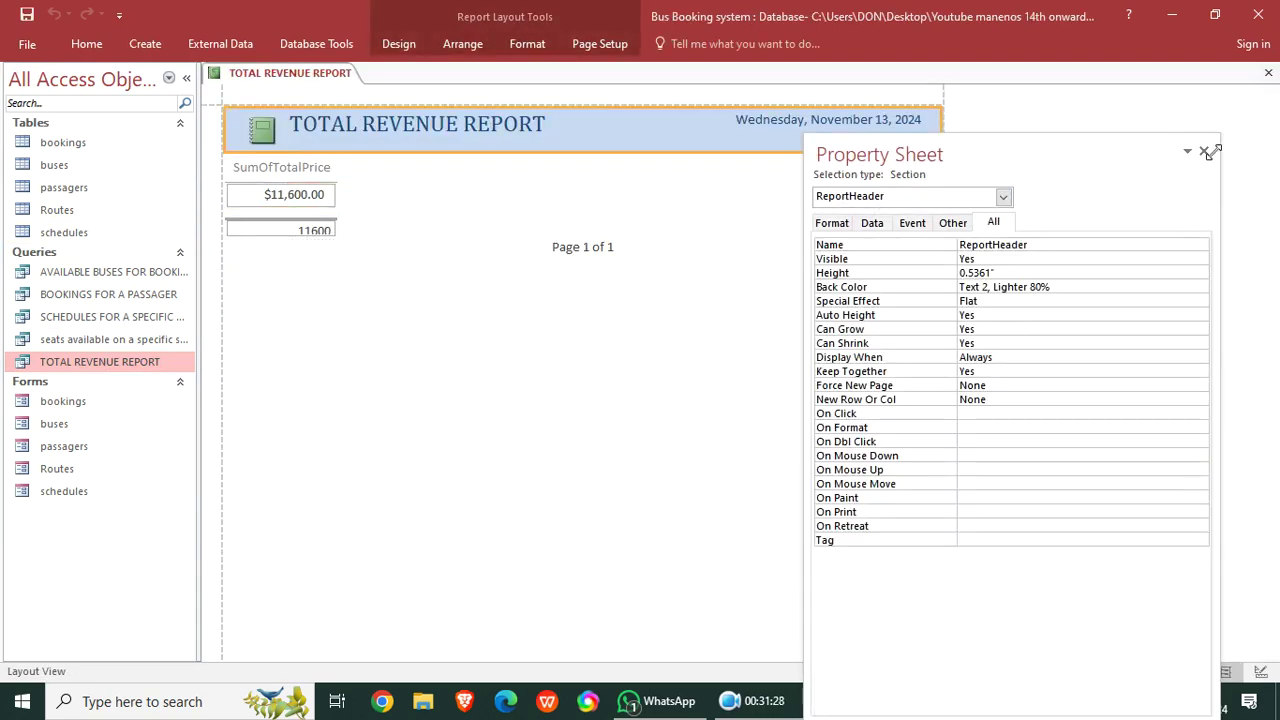
{"action": "left_click", "coordinate": [1205, 151]}
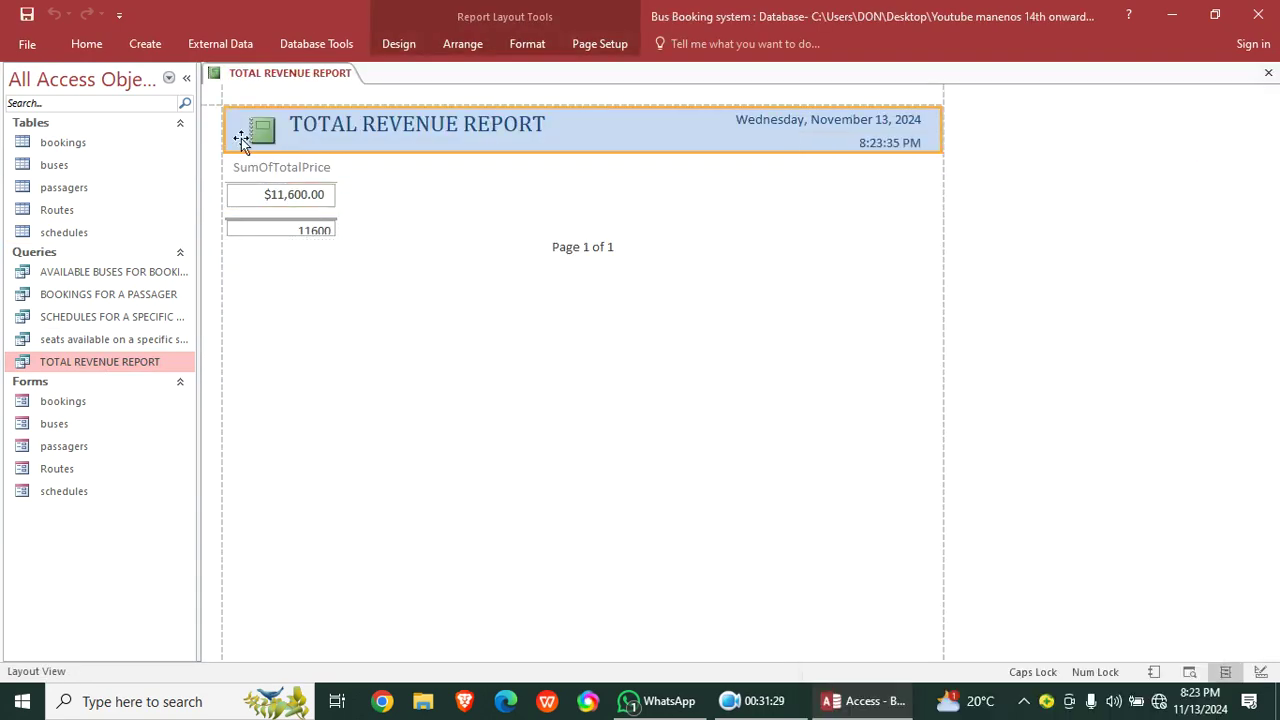
- Switch the report to Design View and shift the SumOfTotalPrice, page number and sum controls to start about 2.1 inches from the edge
{"action": "right_click", "coordinate": [265, 77]}
{"action": "left_click", "coordinate": [335, 198]}
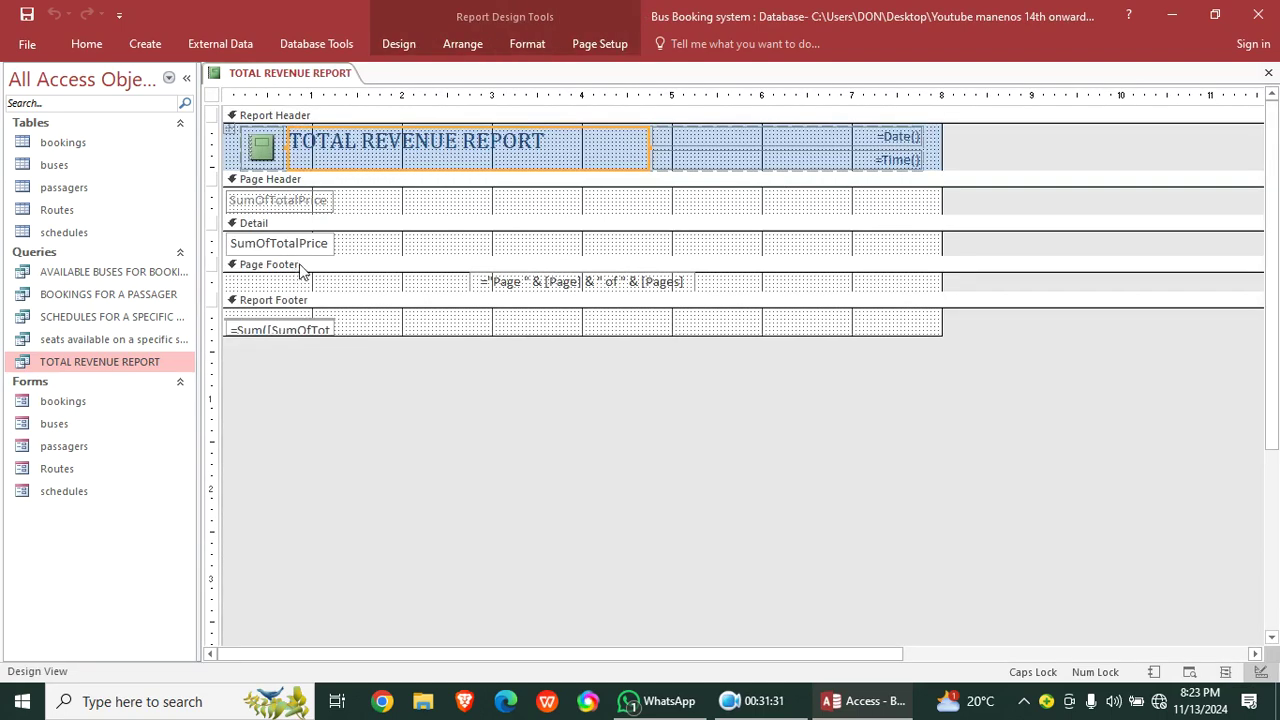
{"action": "left_click_drag", "start_coordinate": [505, 284], "coordinate": [254, 283]}
{"action": "left_click_drag", "start_coordinate": [360, 208], "coordinate": [561, 393]}
{"action": "key", "text": "Right"}
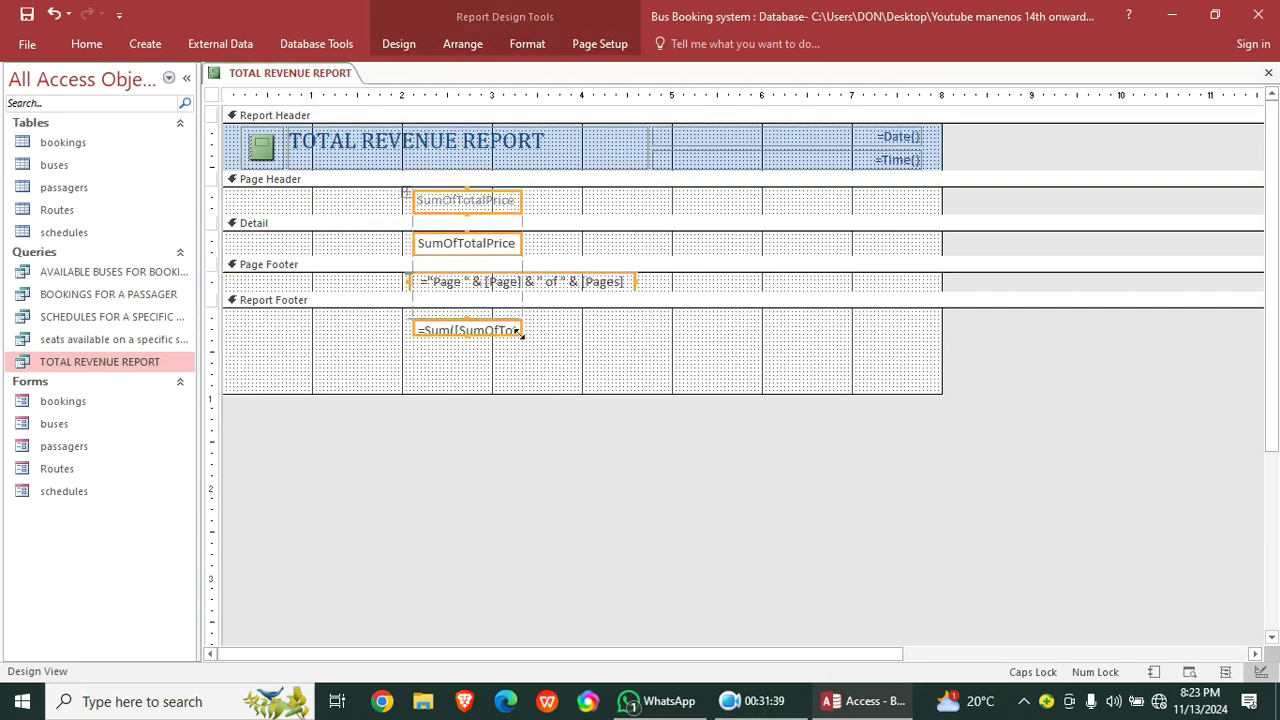
- Enlarge the selected SumOfTotalPrice, page number and sum controls in width and height, and display the report in Report View
{"action": "left_click_drag", "start_coordinate": [520, 333], "coordinate": [543, 366]}
{"action": "left_click", "coordinate": [645, 292]}
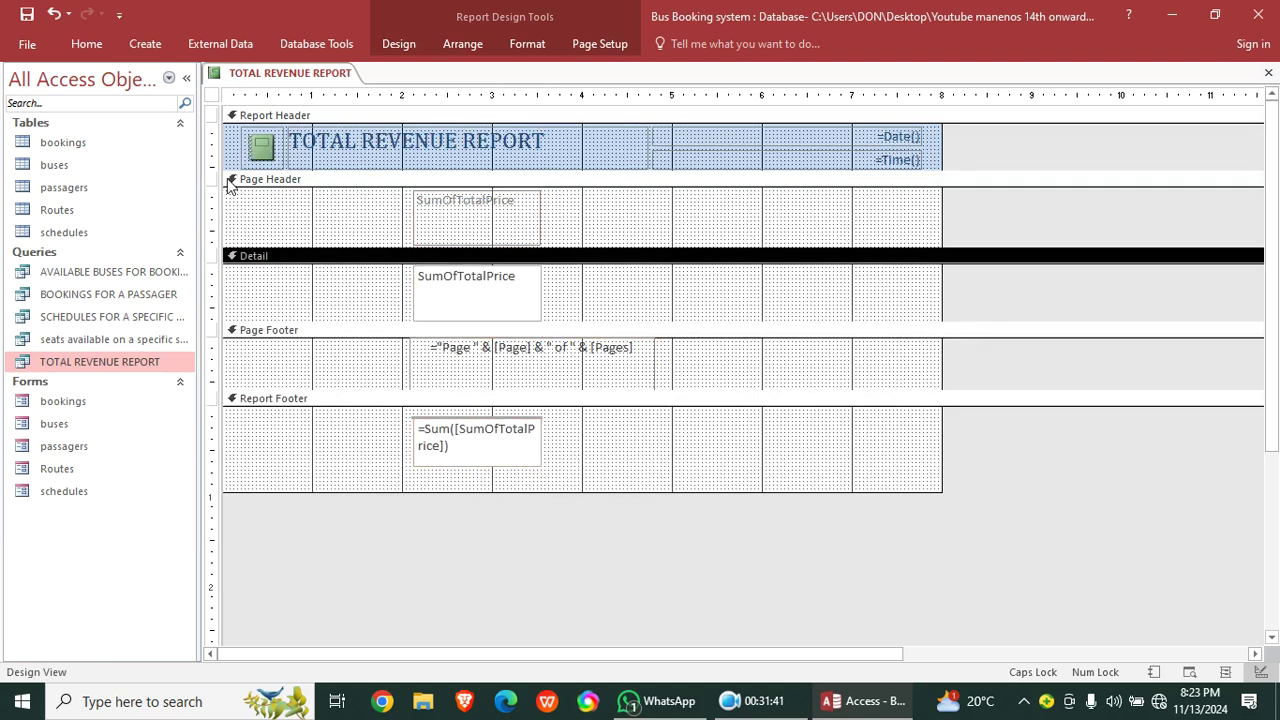
{"action": "left_click", "coordinate": [87, 46]}
{"action": "left_click", "coordinate": [24, 80]}
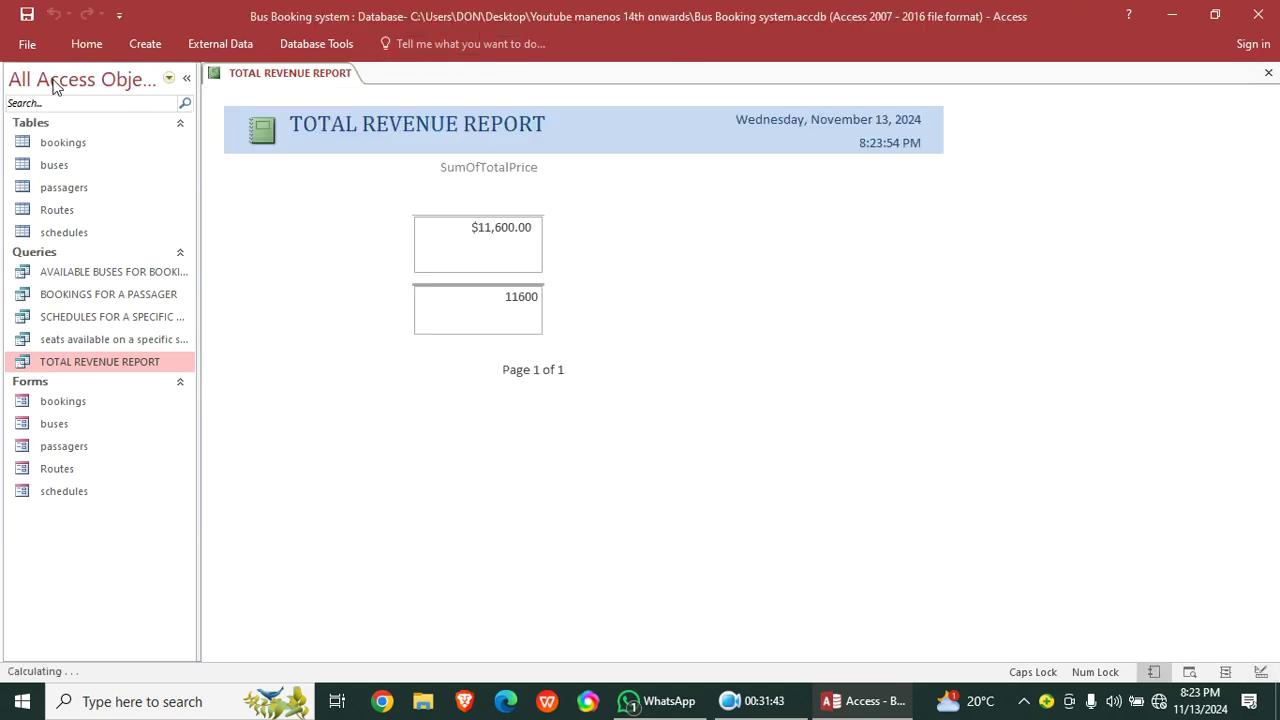
- Return the report to Design View and make the header, detail and footer controls below the title bold at font size 14
{"action": "right_click", "coordinate": [651, 223]}
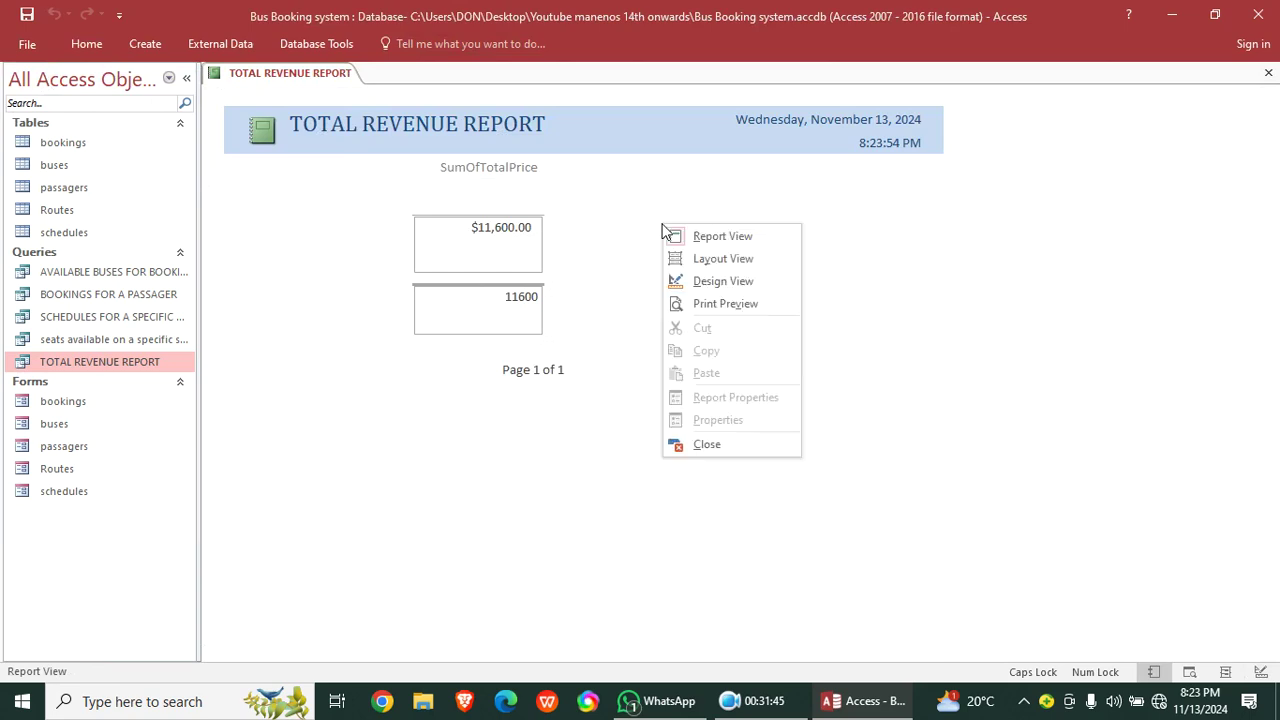
{"action": "left_click", "coordinate": [720, 282]}
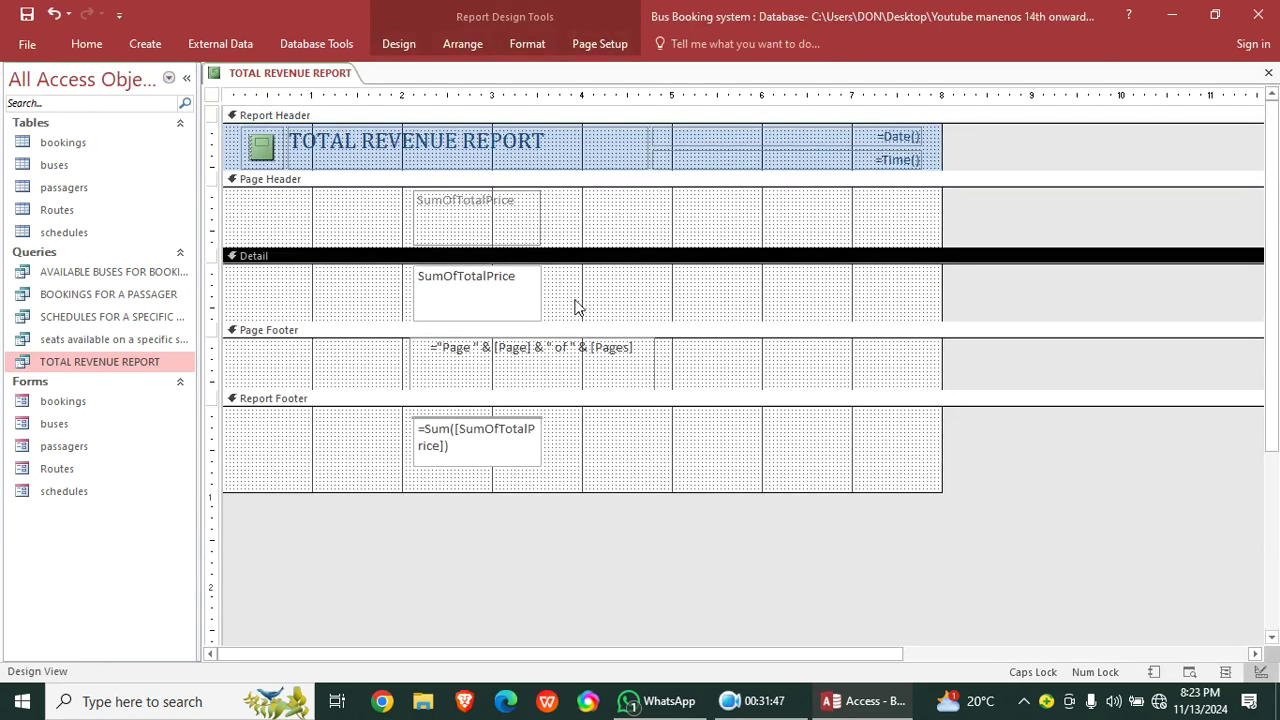
{"action": "left_click_drag", "start_coordinate": [568, 210], "coordinate": [444, 474]}
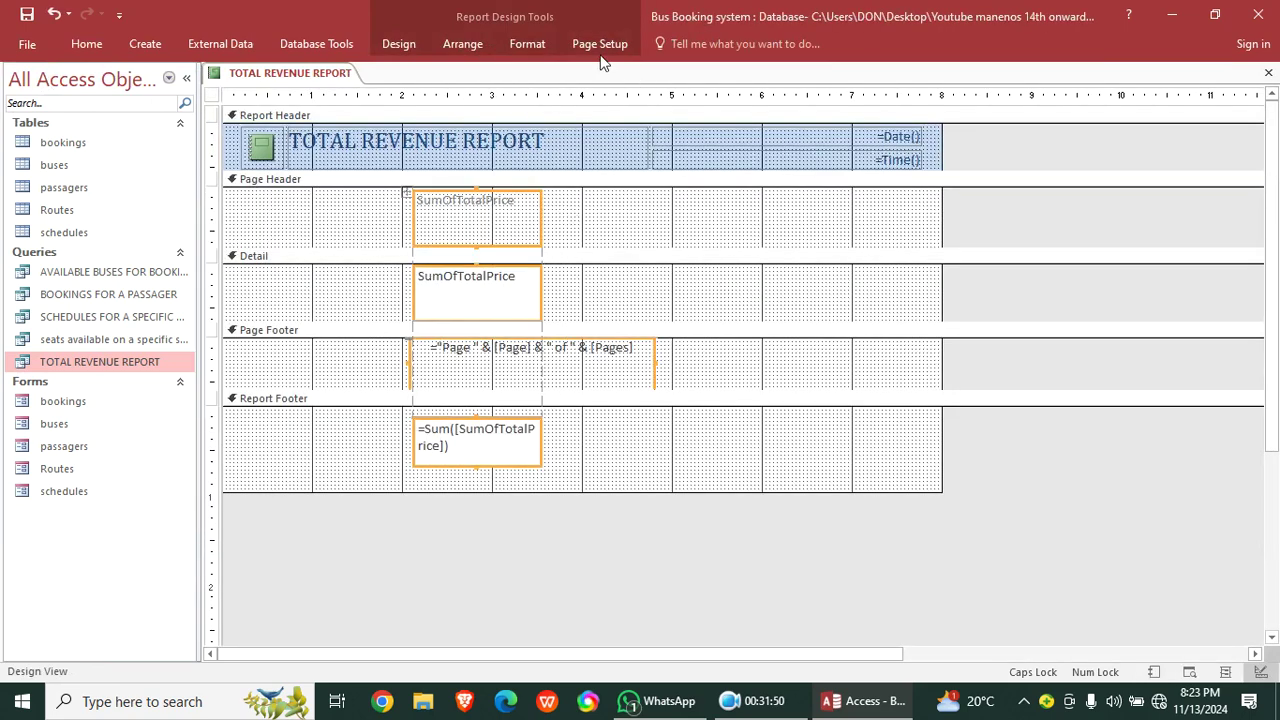
{"action": "left_click", "coordinate": [527, 45]}
{"action": "left_click", "coordinate": [133, 105]}
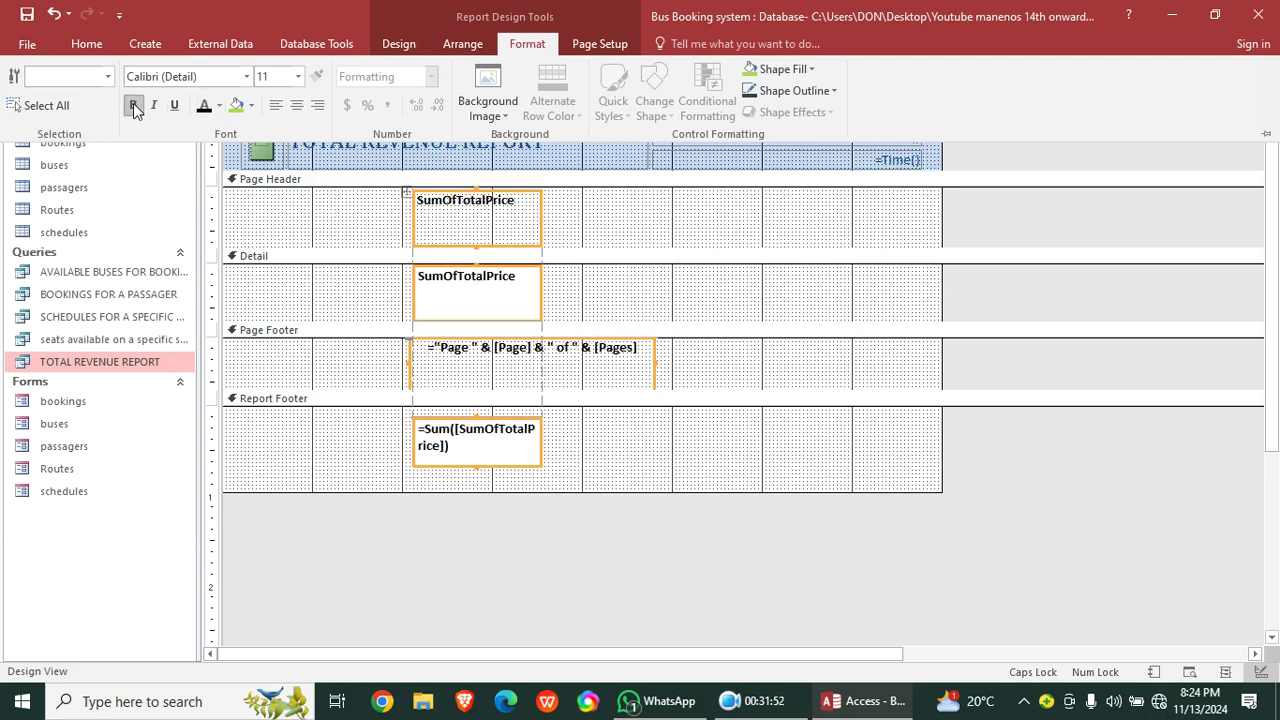
{"action": "left_click", "coordinate": [298, 76]}
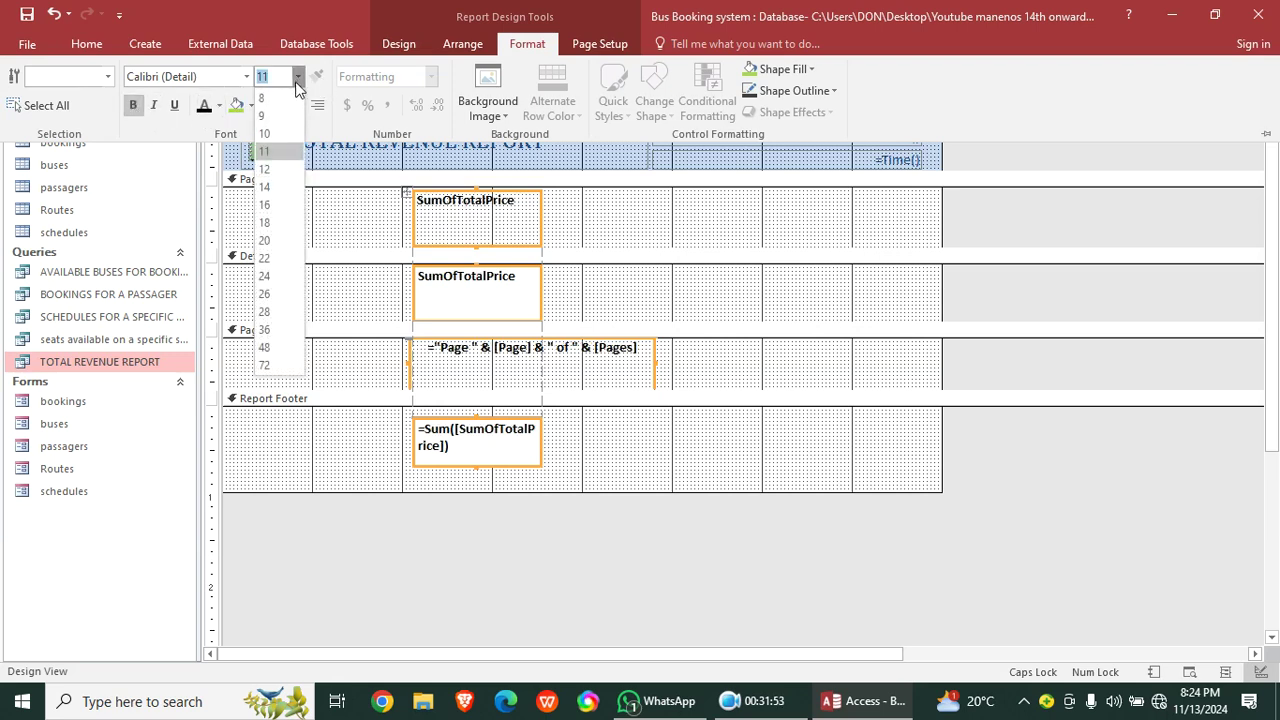
{"action": "left_click", "coordinate": [271, 186]}
{"action": "key", "text": "ctrl+F1"}
- Widen the stacked SumOfTotalPrice controls to about 1.7 inches
{"action": "left_click", "coordinate": [600, 306]}
{"action": "left_click", "coordinate": [514, 306]}
{"action": "left_click_drag", "start_coordinate": [543, 290], "coordinate": [563, 292]}
{"action": "left_click", "coordinate": [660, 223]}
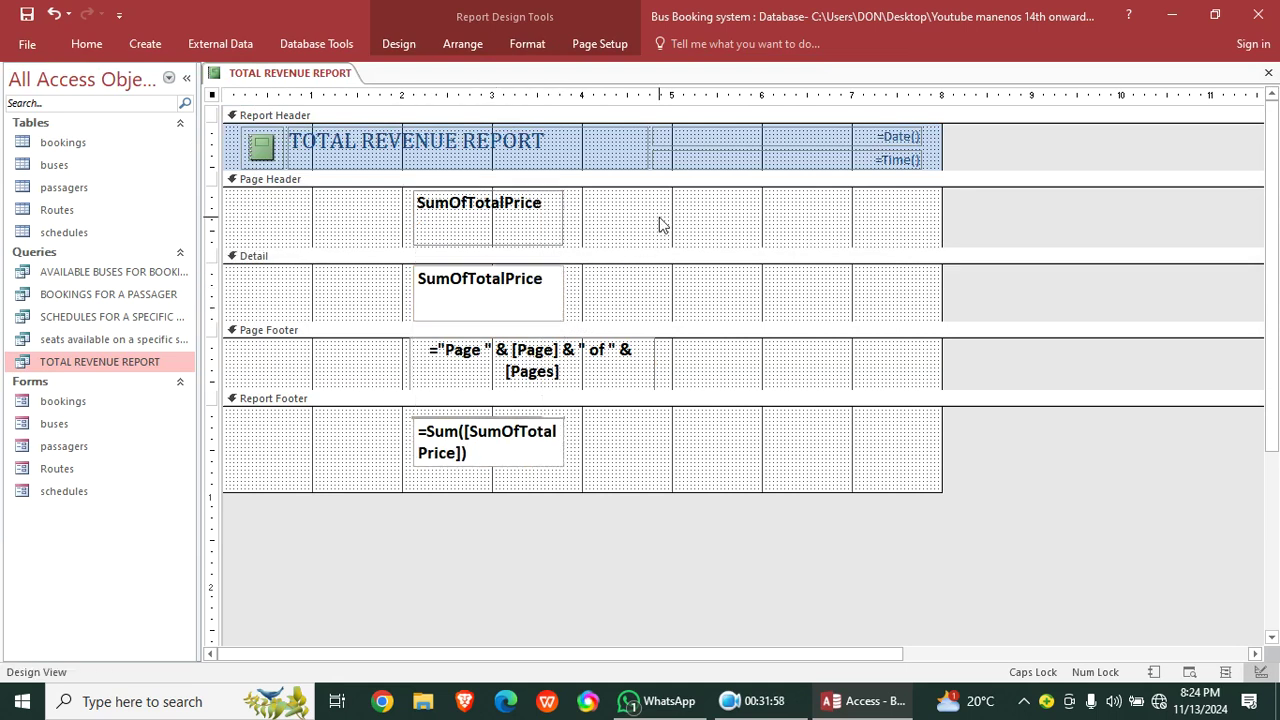
- Display the total revenue report in Report View and close it, saving it as TOTAL REVENUE REPORT
{"action": "left_click", "coordinate": [86, 43]}
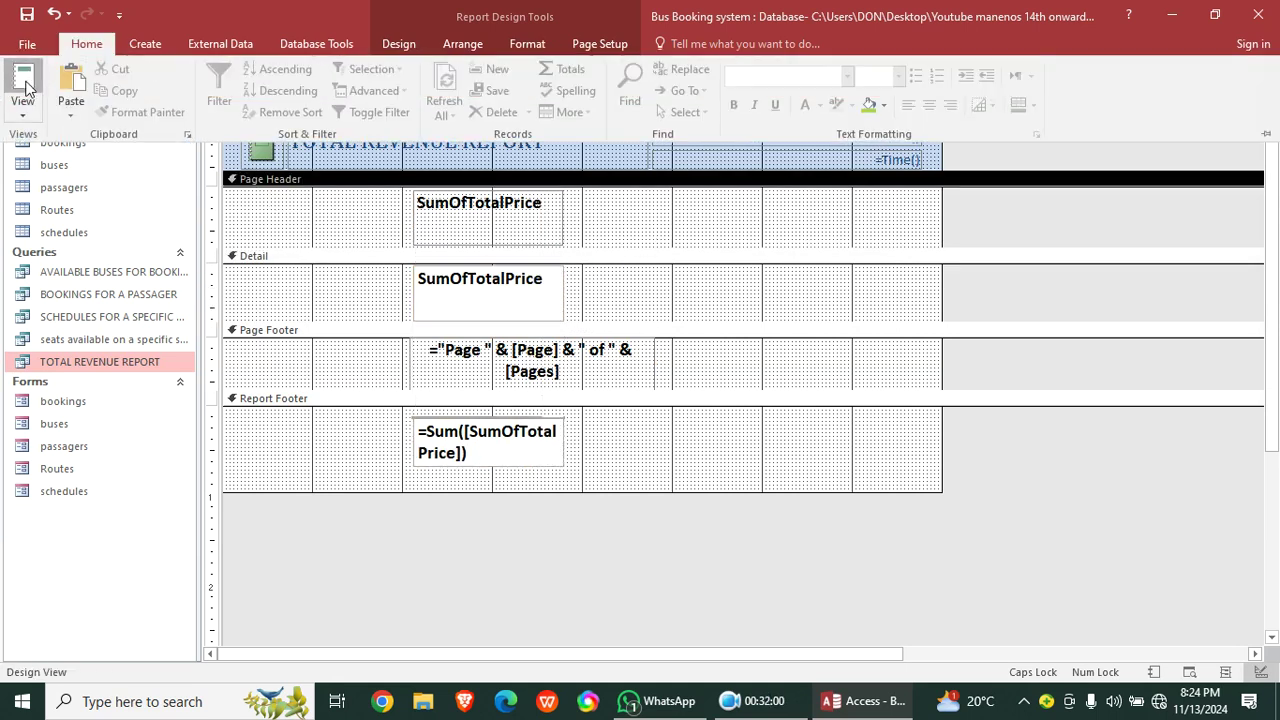
{"action": "left_click", "coordinate": [22, 84]}
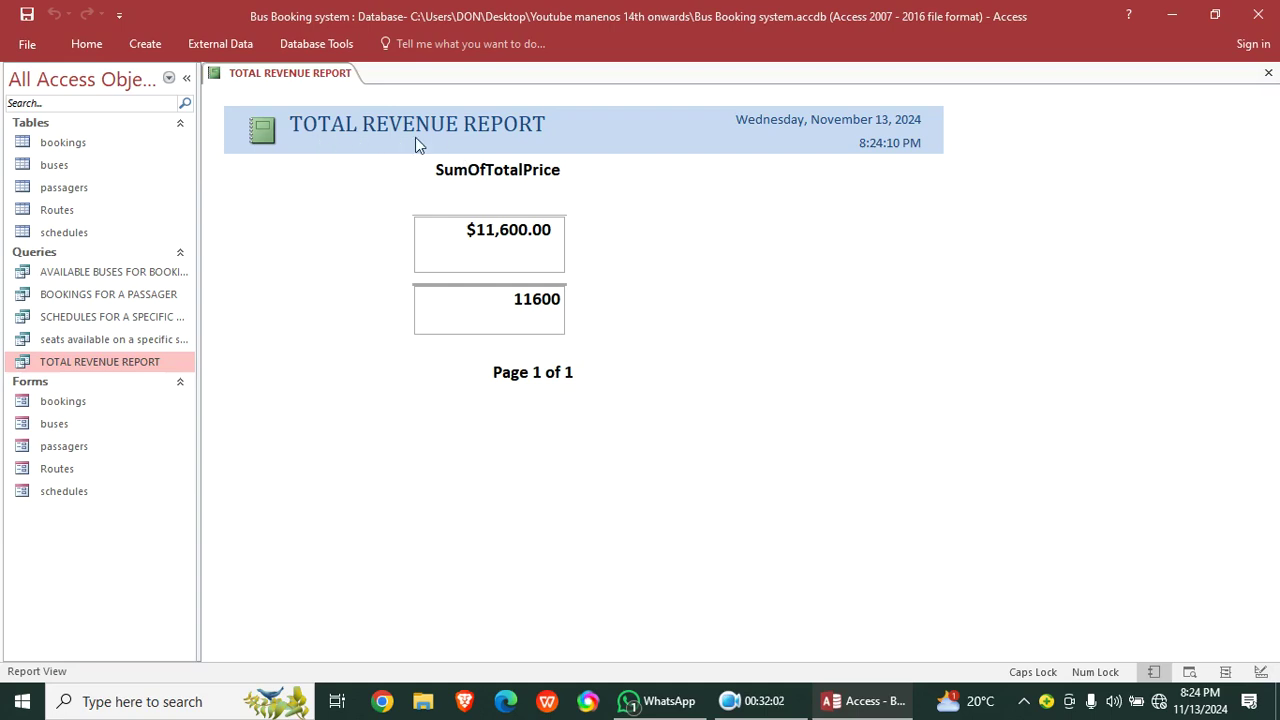
{"action": "left_click", "coordinate": [1268, 73]}
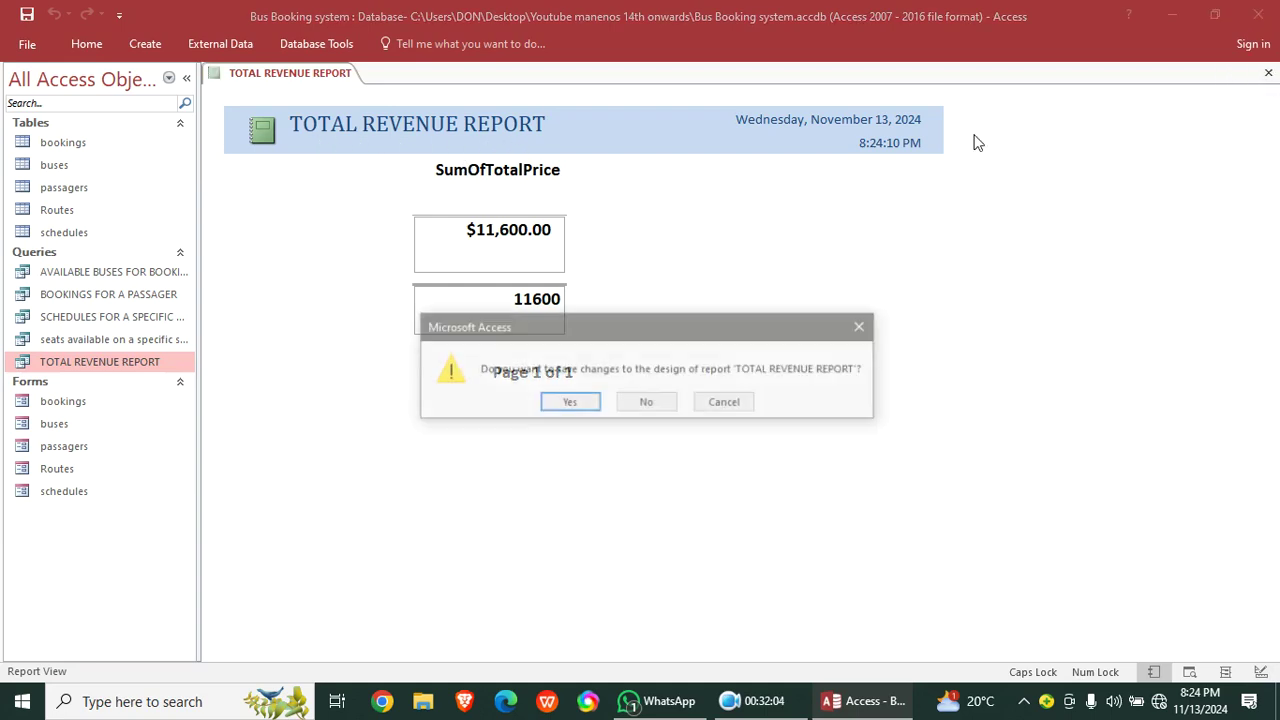
{"action": "left_click", "coordinate": [580, 402]}
{"action": "left_click", "coordinate": [643, 278]}
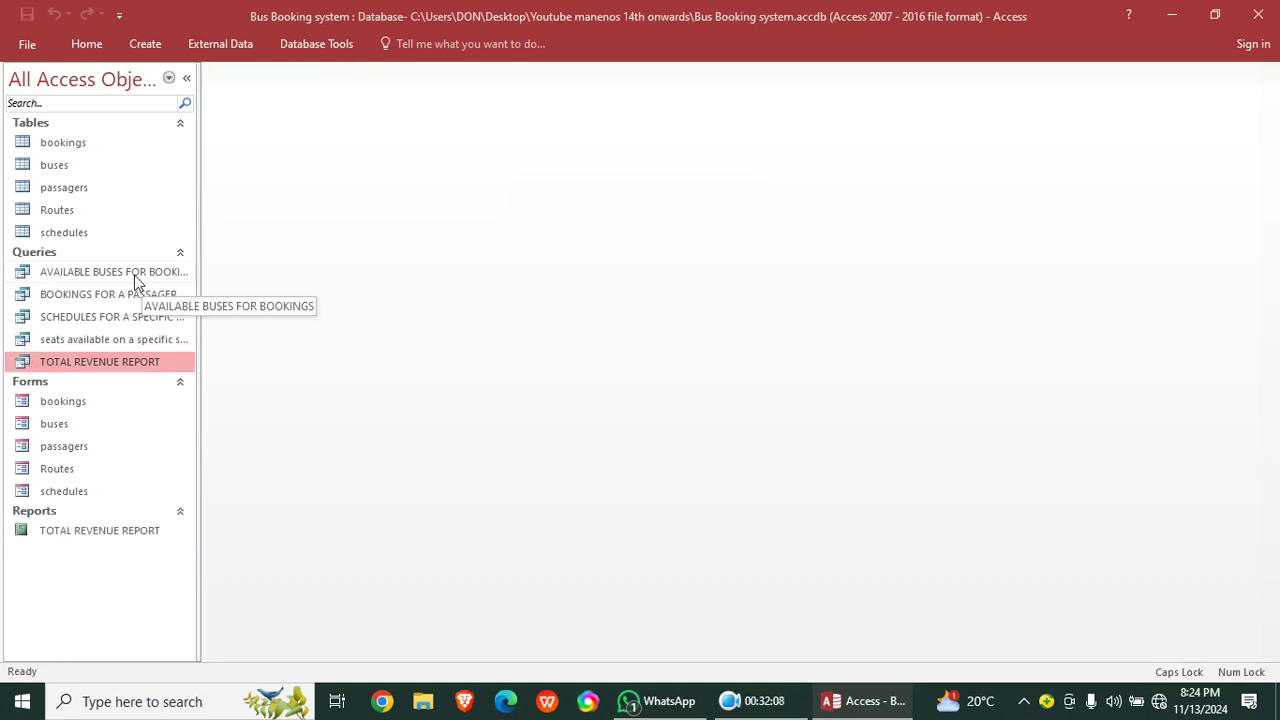
- Try to create a report from the AVAILABLE BUSES FOR BOOKINGS query
{"action": "left_click", "coordinate": [134, 275]}
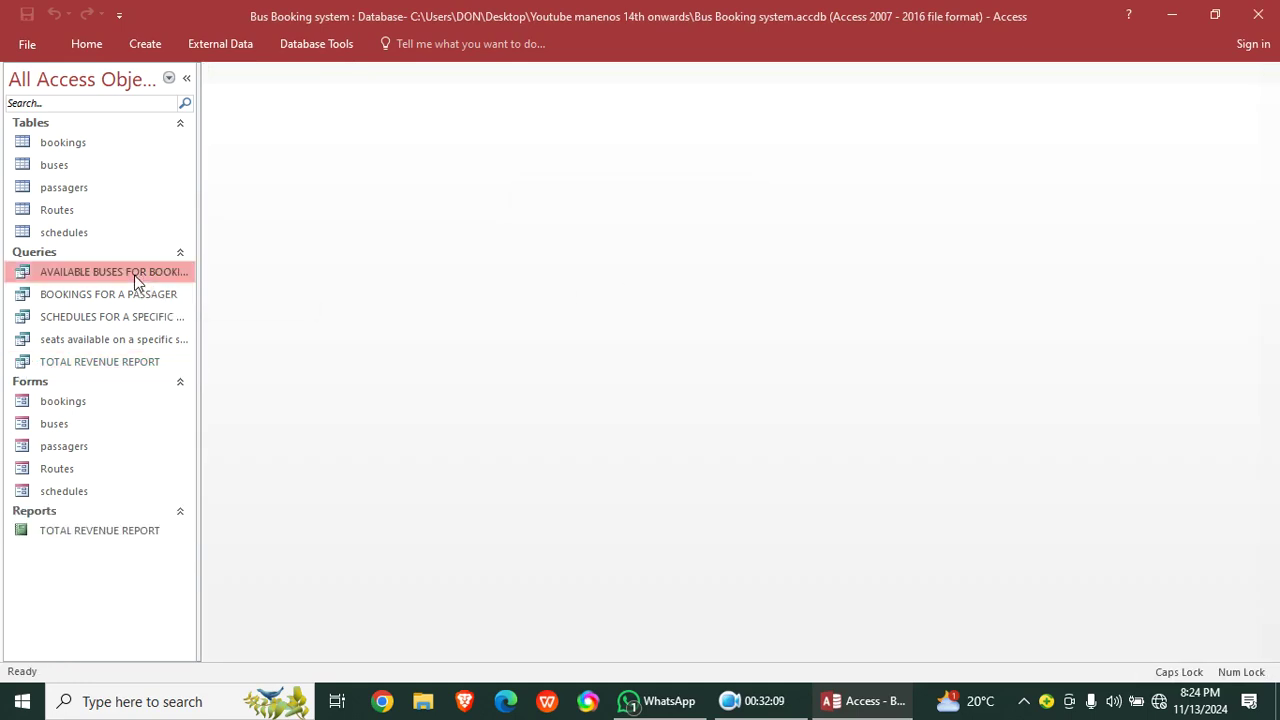
{"action": "left_click", "coordinate": [145, 44]}
{"action": "left_click", "coordinate": [543, 108]}
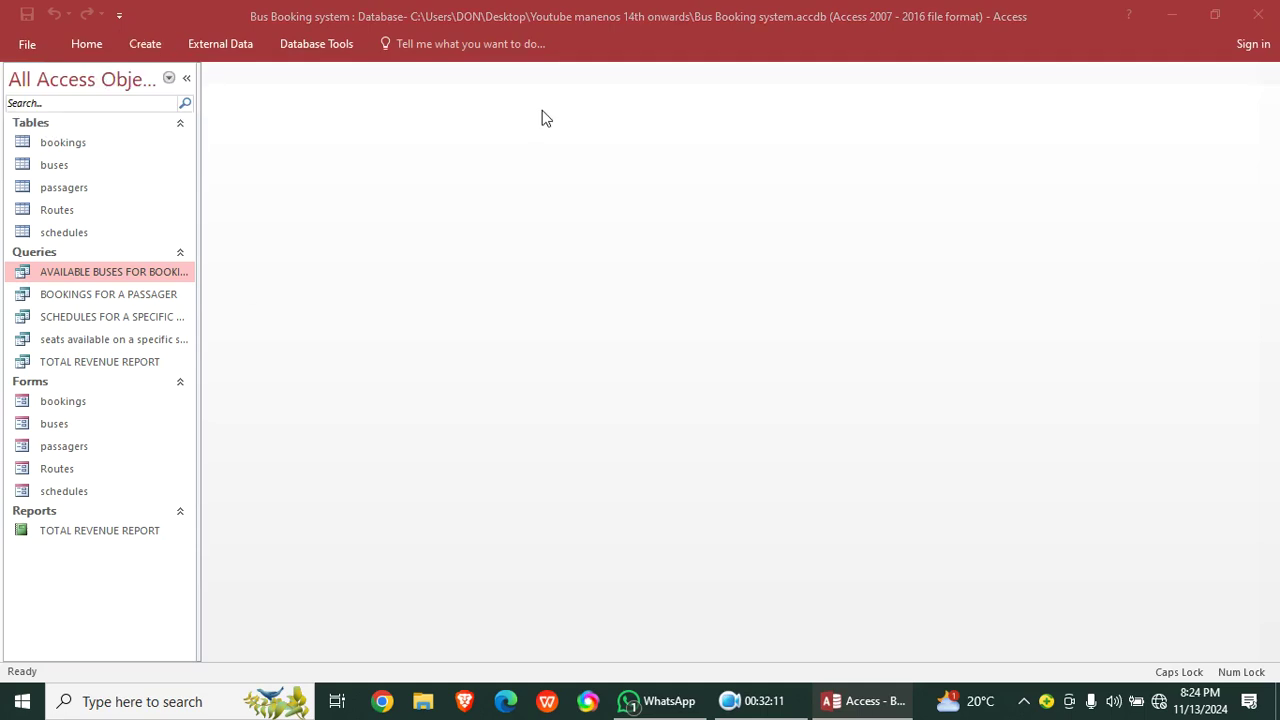
{"action": "left_click", "coordinate": [1030, 327]}
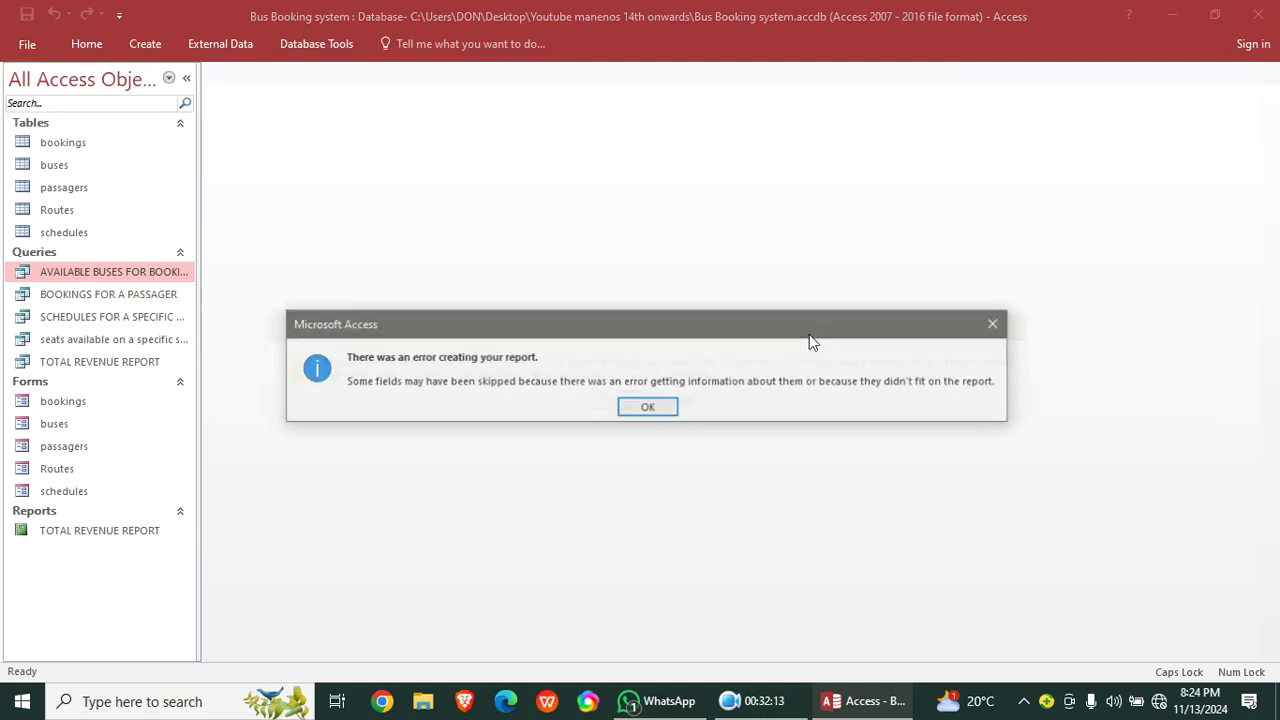
{"action": "left_click", "coordinate": [625, 403]}
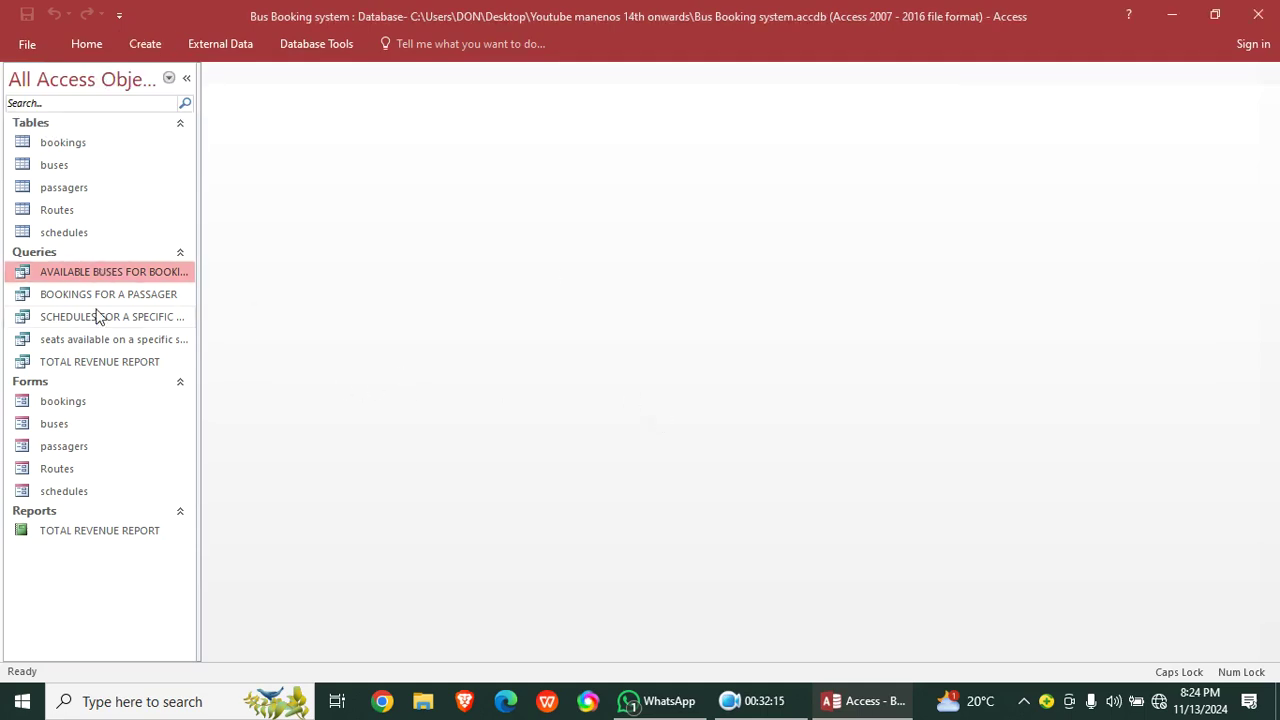
- Generate a report from the BOOKINGS FOR A PASSAGER query using one passenger's ID, and close it without saving
{"action": "left_click", "coordinate": [144, 44]}
{"action": "left_click", "coordinate": [543, 108]}
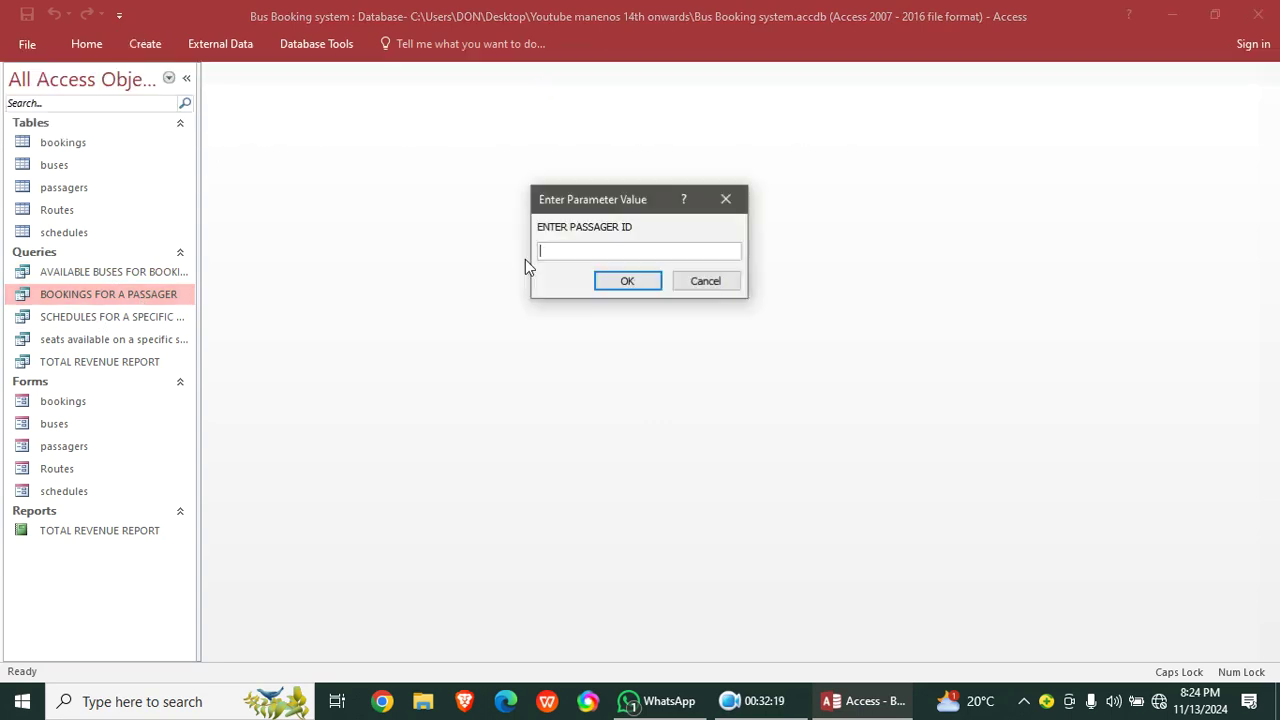
{"action": "type", "text": "3"}
{"action": "left_click", "coordinate": [627, 280]}
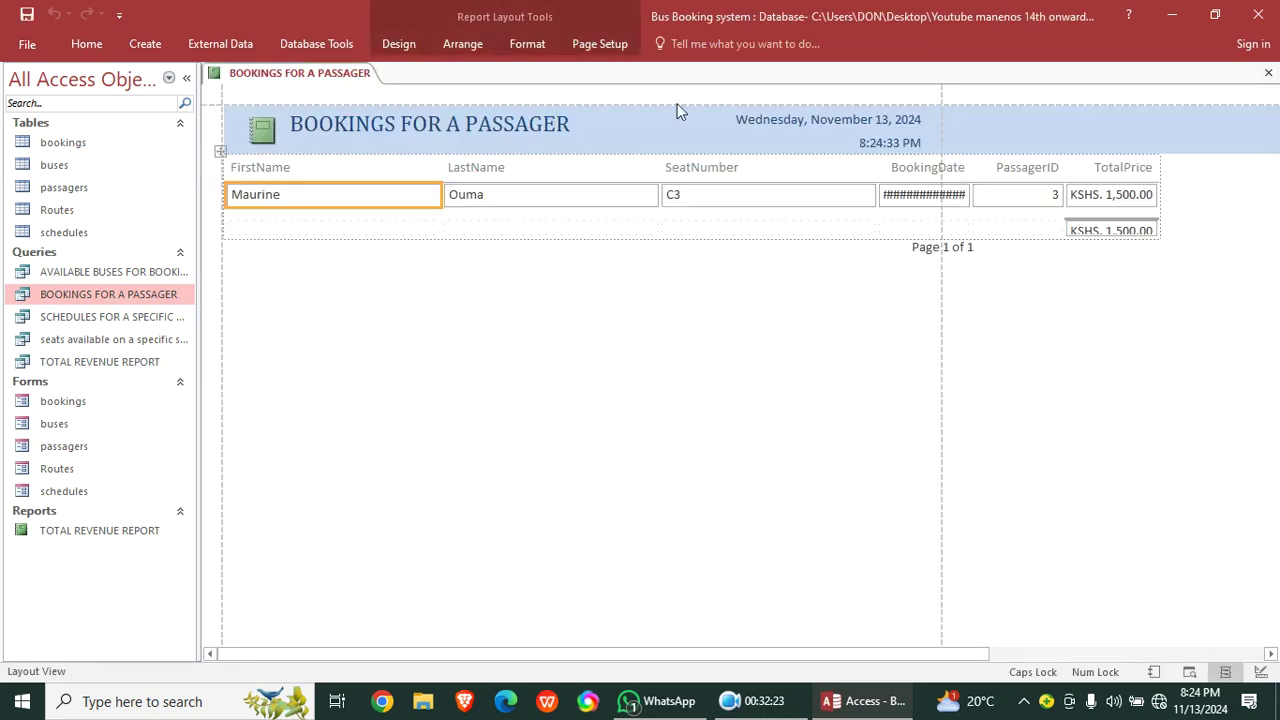
{"action": "left_click", "coordinate": [1268, 72]}
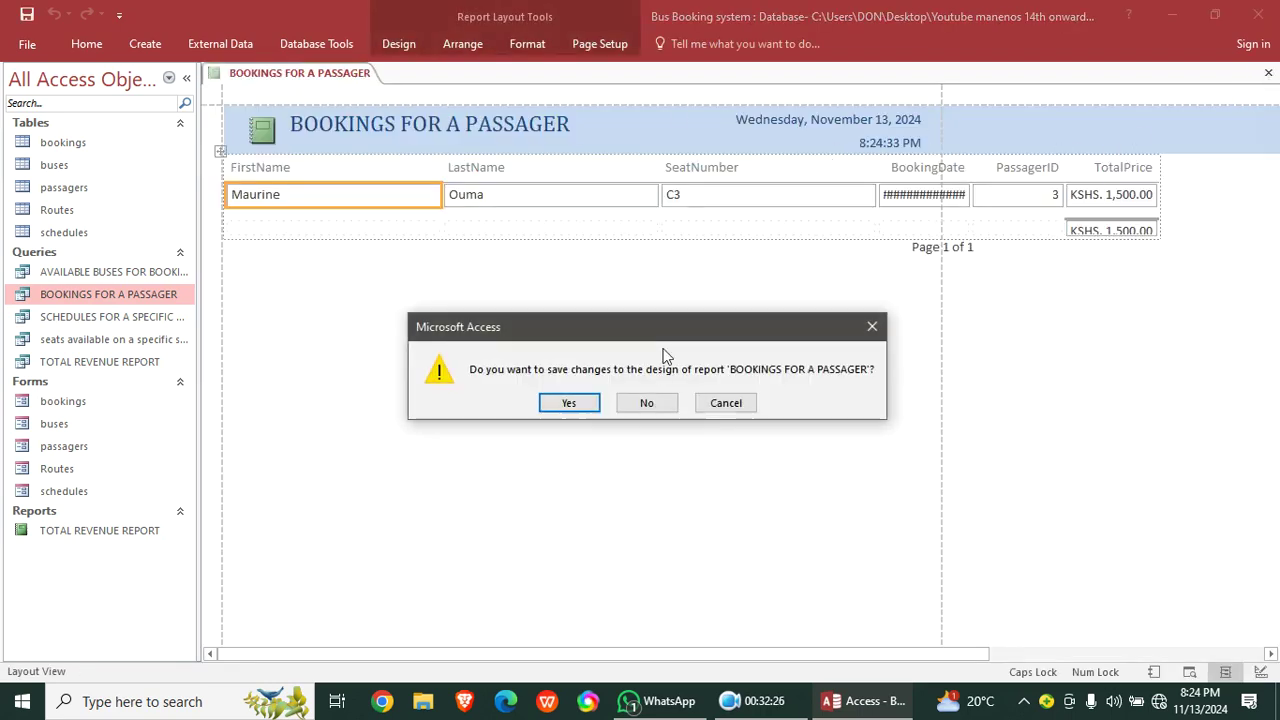
{"action": "left_click", "coordinate": [640, 405]}
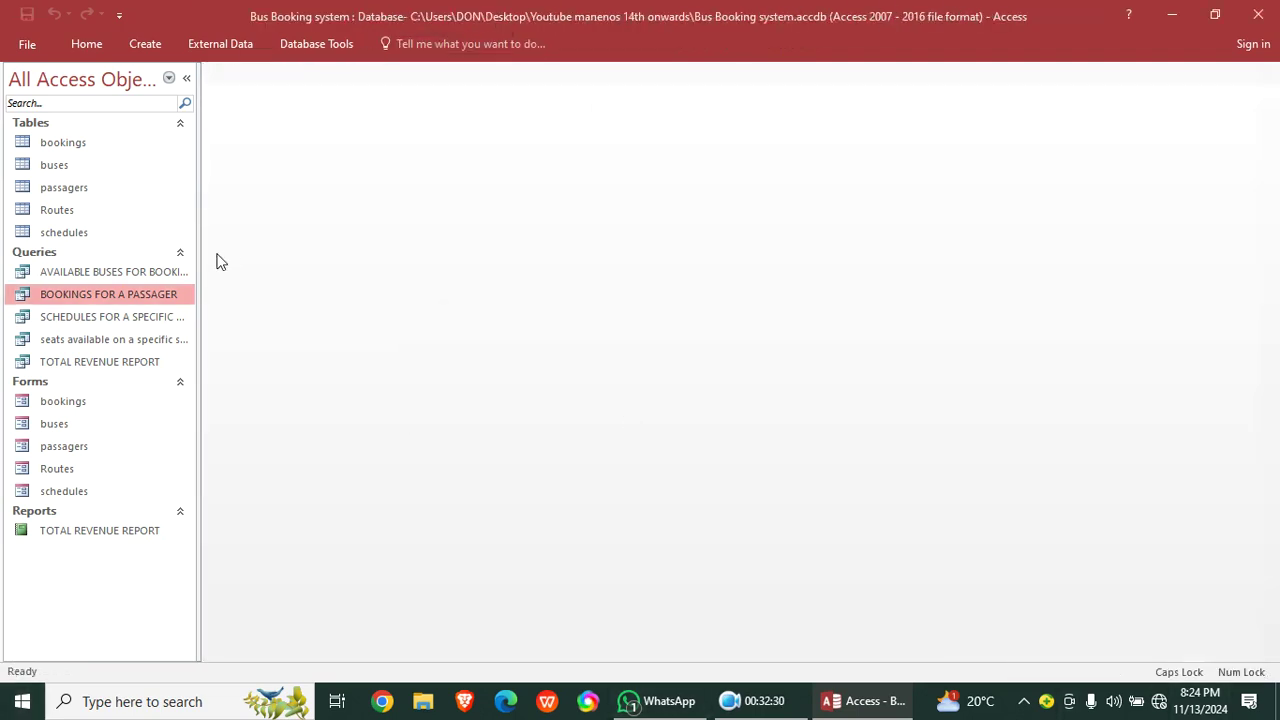
- Create a blank report in Design View and narrow it to about 2.8 inches
{"action": "left_click", "coordinate": [149, 44]}
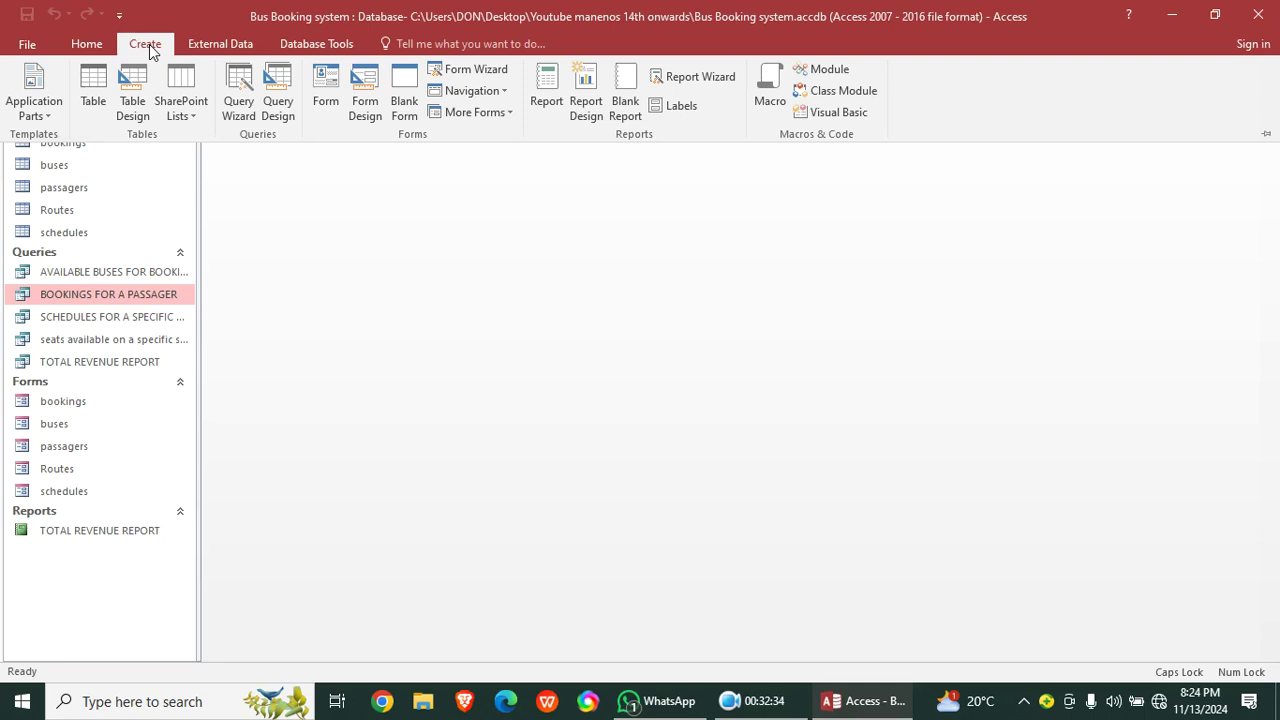
{"action": "left_click", "coordinate": [586, 98]}
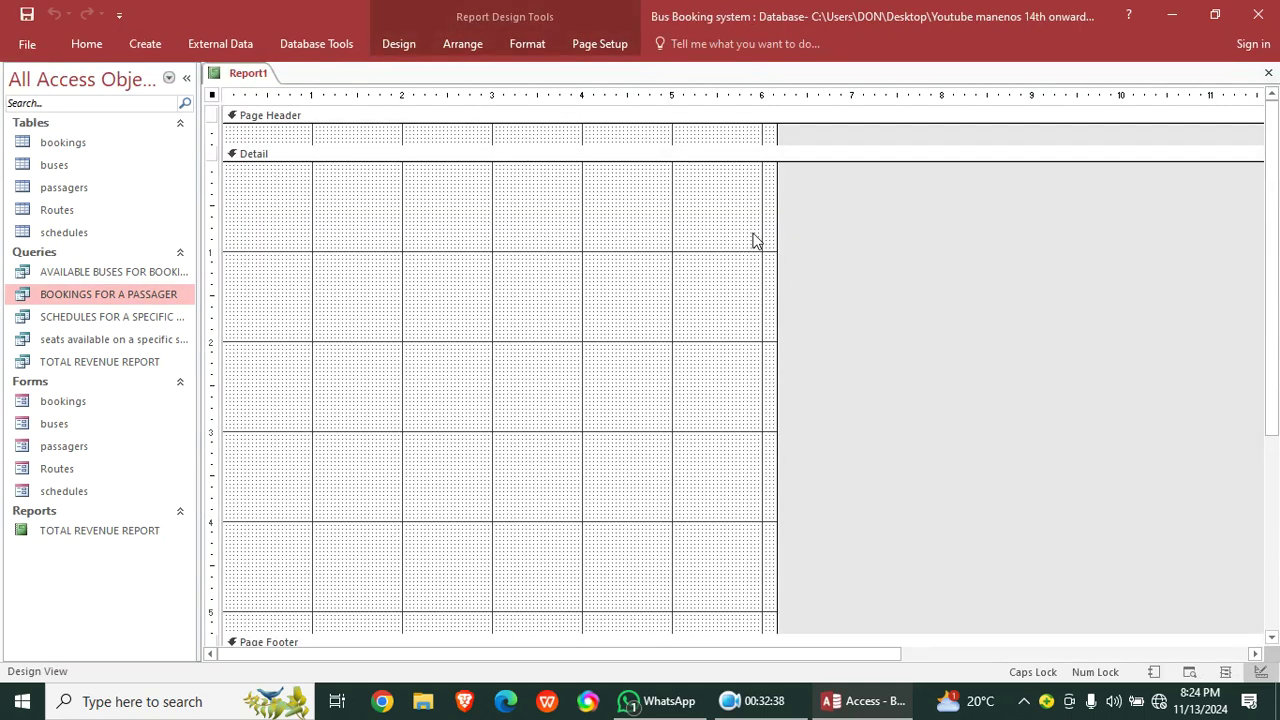
{"action": "left_click_drag", "start_coordinate": [777, 222], "coordinate": [477, 243]}
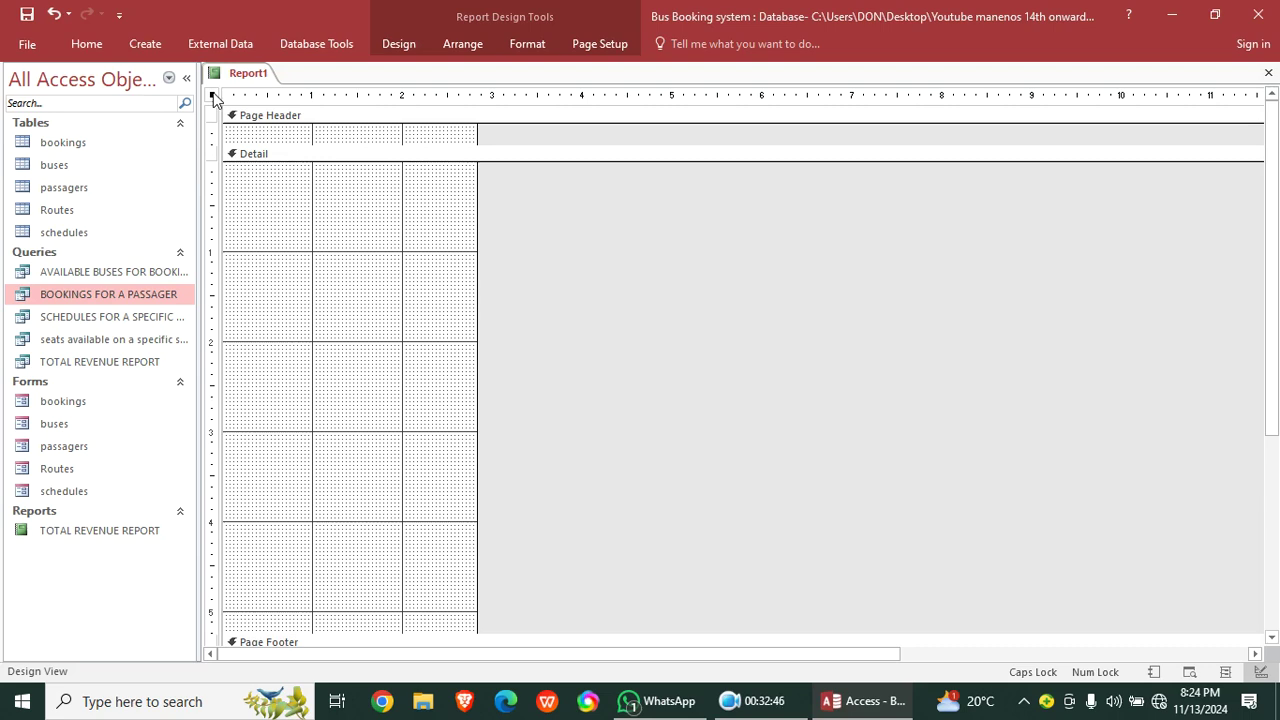
- Duplicate the BOOKINGS FOR A PASSAGER query and name the copy RECEIPT
{"action": "right_click", "coordinate": [99, 302]}
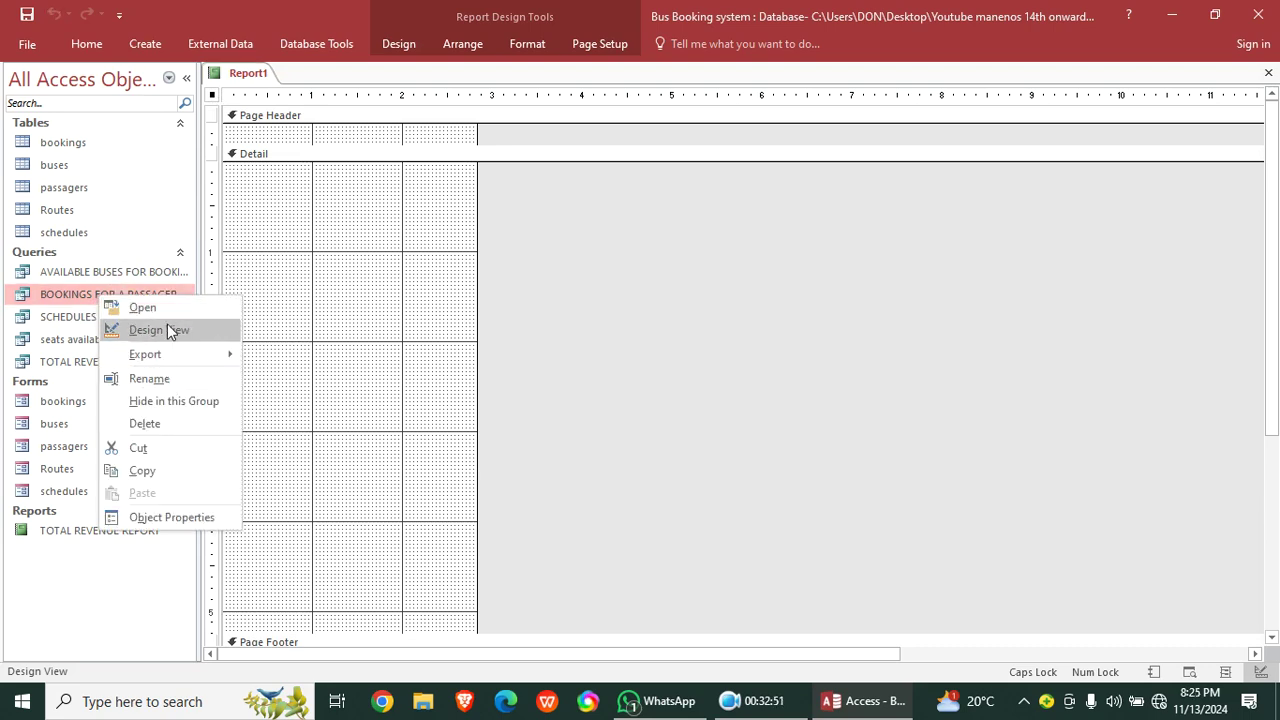
{"action": "left_click", "coordinate": [150, 470]}
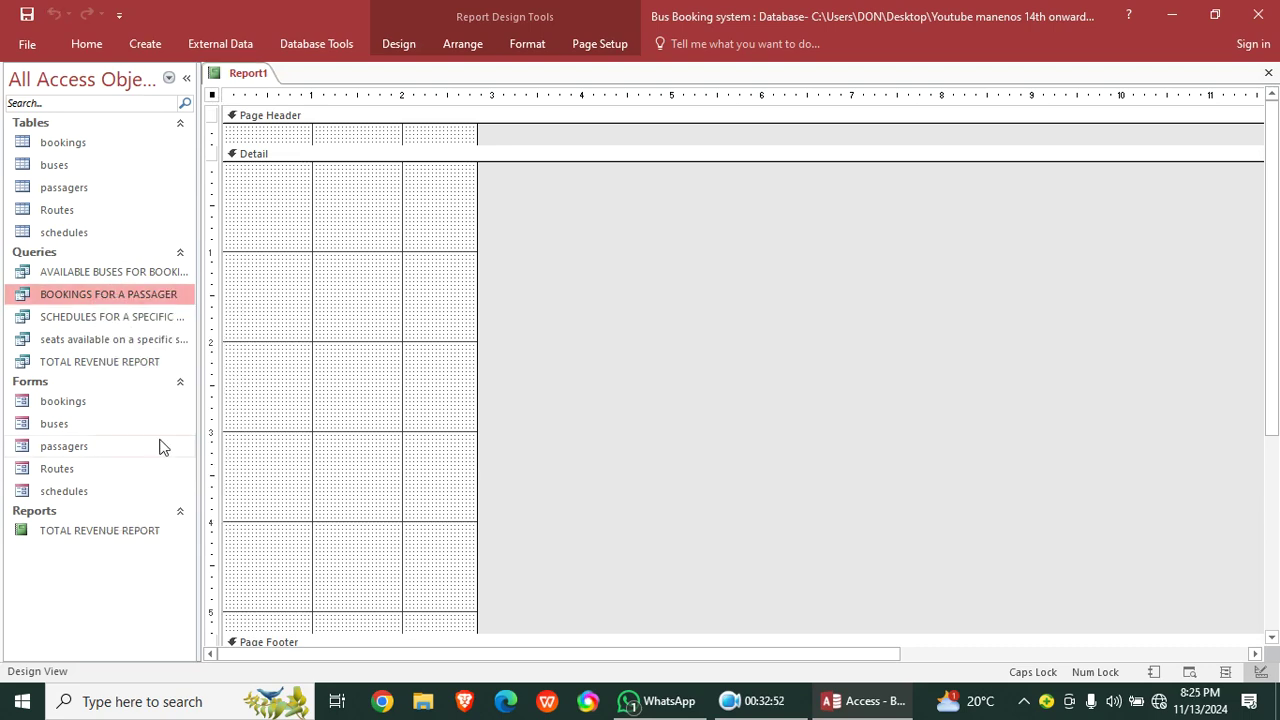
{"action": "right_click", "coordinate": [122, 305]}
{"action": "left_click", "coordinate": [192, 494]}
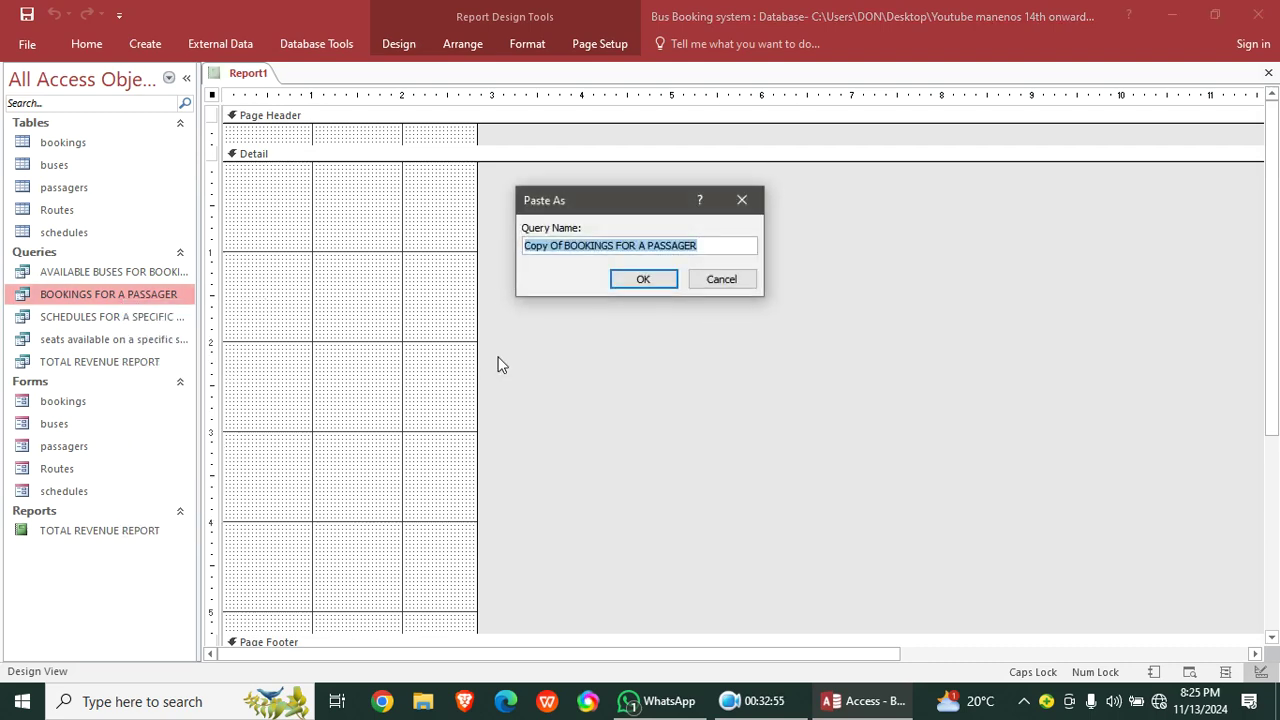
{"action": "type", "text": "RECEIPT"}
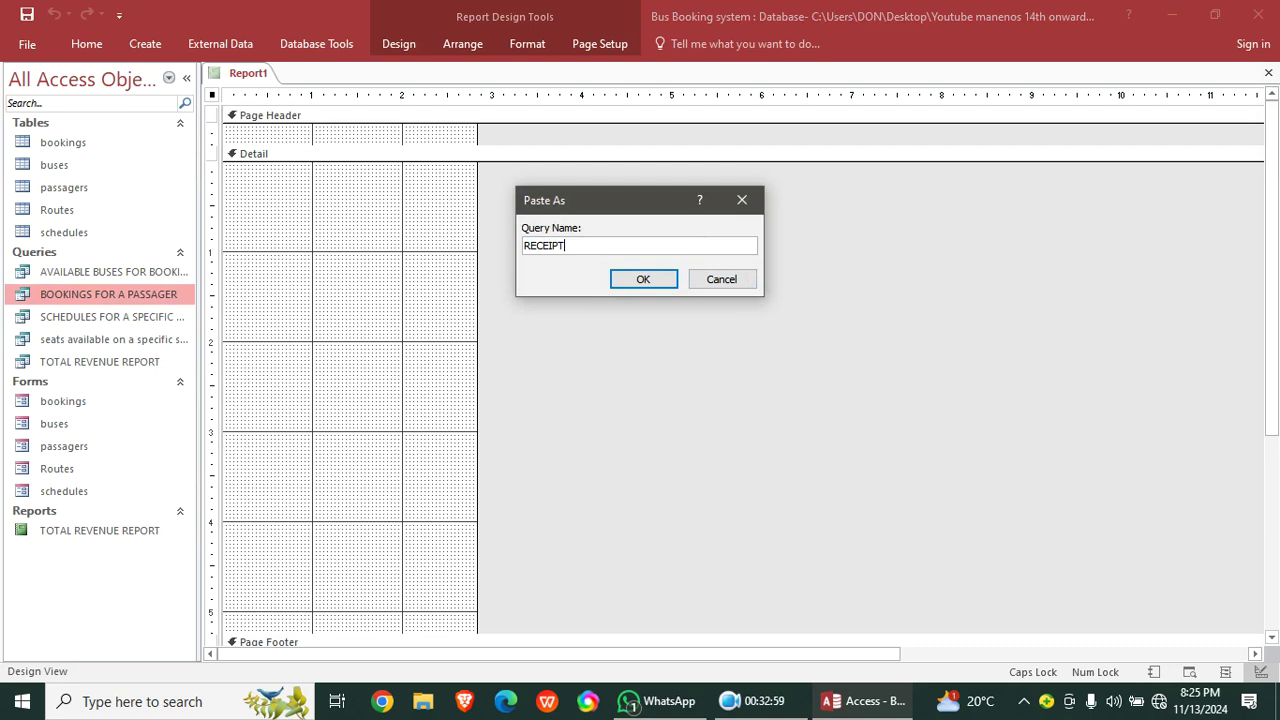
{"action": "key", "text": "Return"}
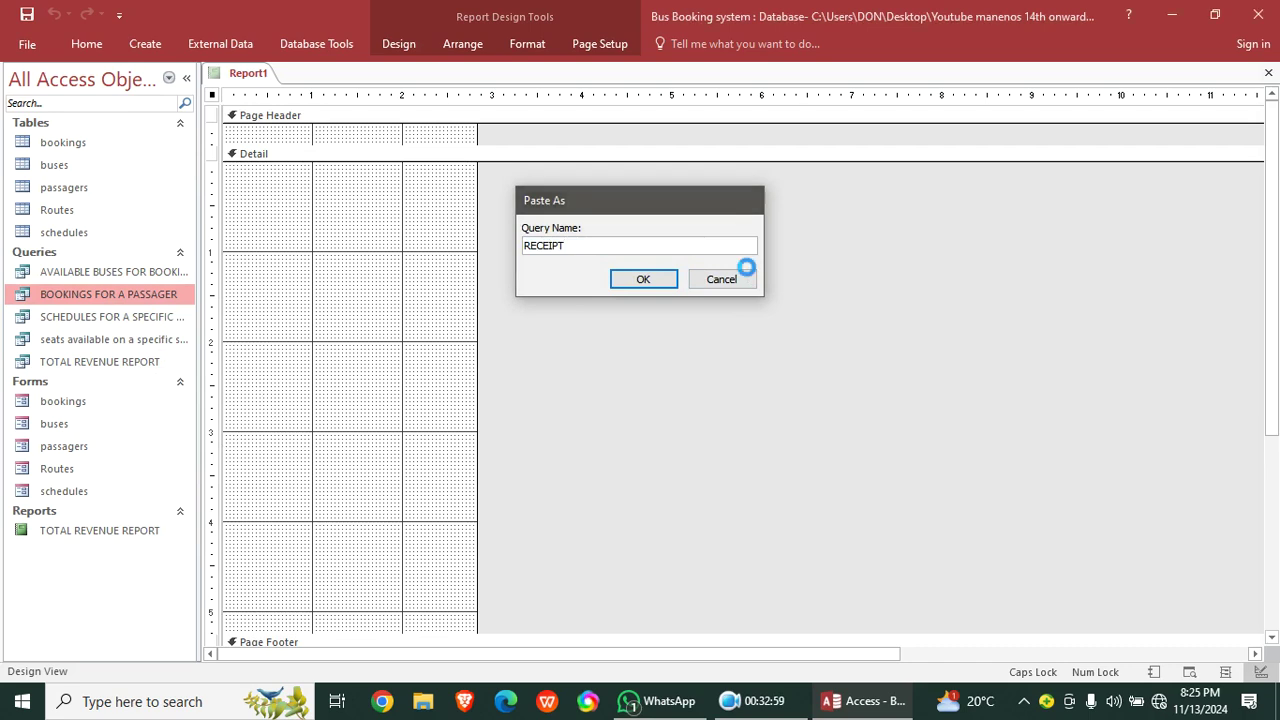
- Remove the [ENTER PASSAGER ID] criterion from the RECEIPT query's PassagerID column, run the query and close it
{"action": "right_click", "coordinate": [68, 318]}
{"action": "left_click", "coordinate": [118, 352]}
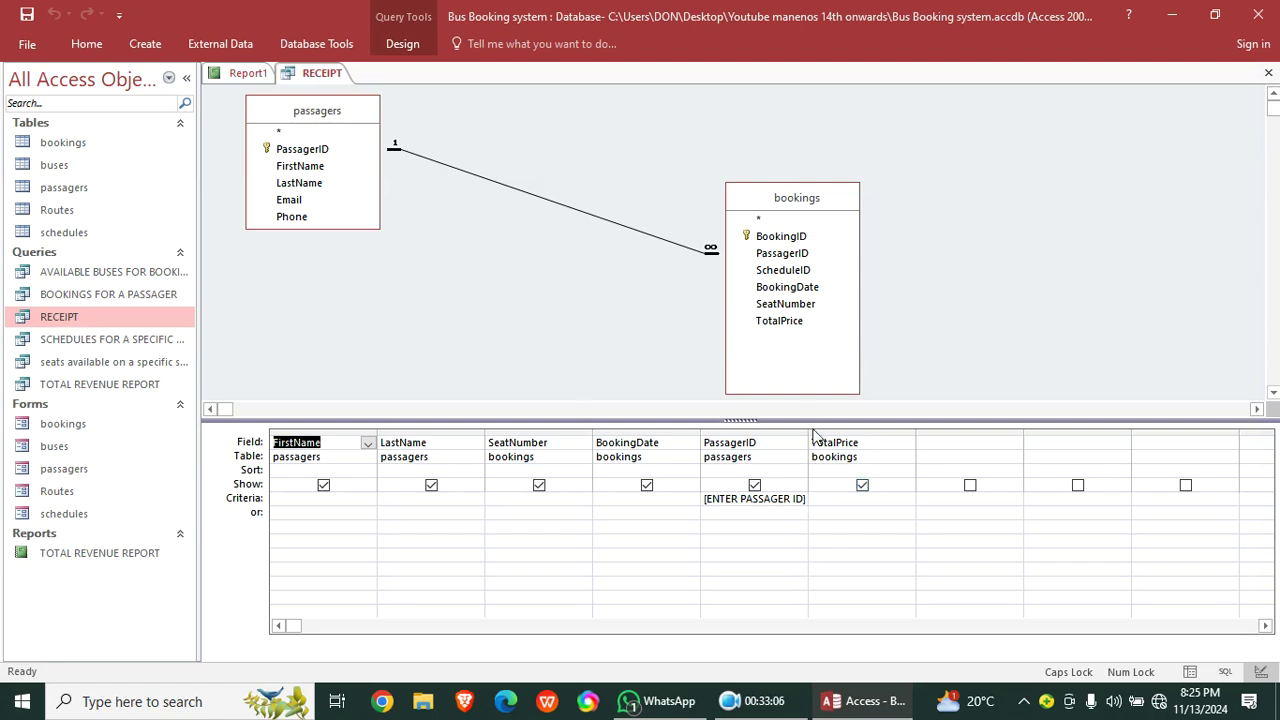
{"action": "left_click_drag", "start_coordinate": [809, 430], "coordinate": [884, 432]}
{"action": "left_click_drag", "start_coordinate": [823, 502], "coordinate": [644, 490]}
{"action": "key", "text": "Delete"}
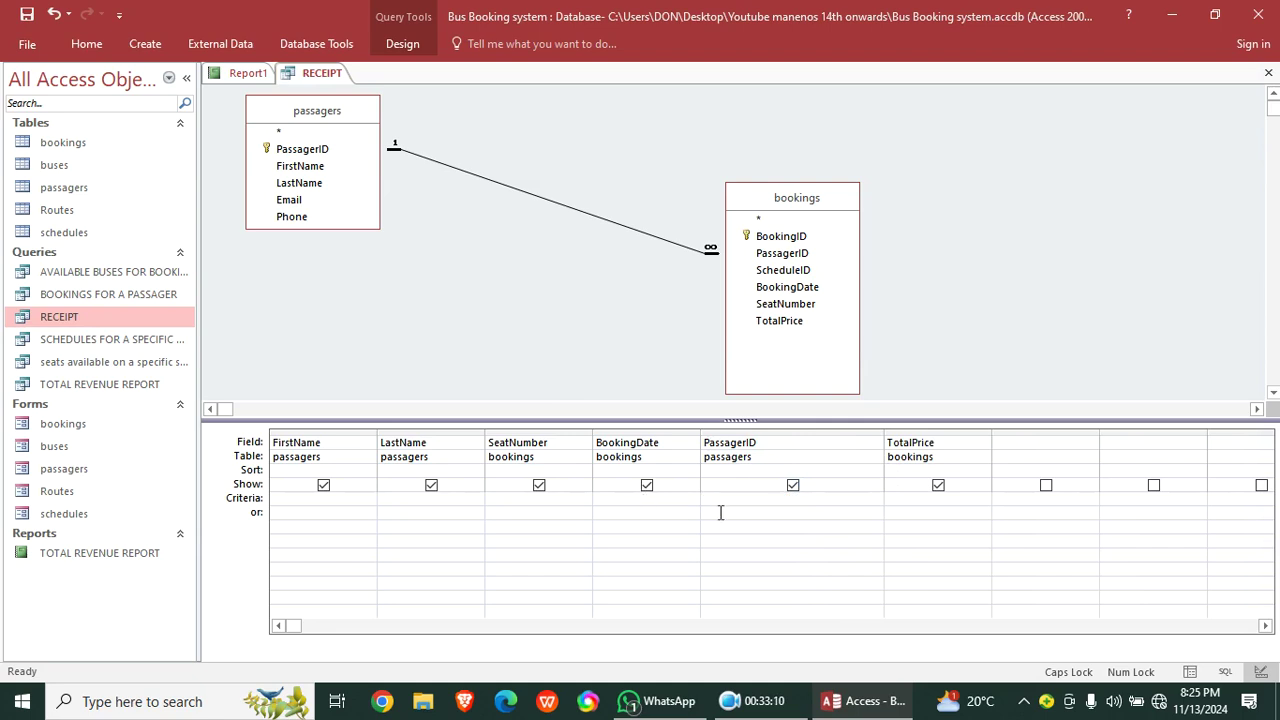
{"action": "left_click", "coordinate": [86, 43]}
{"action": "left_click", "coordinate": [28, 82]}
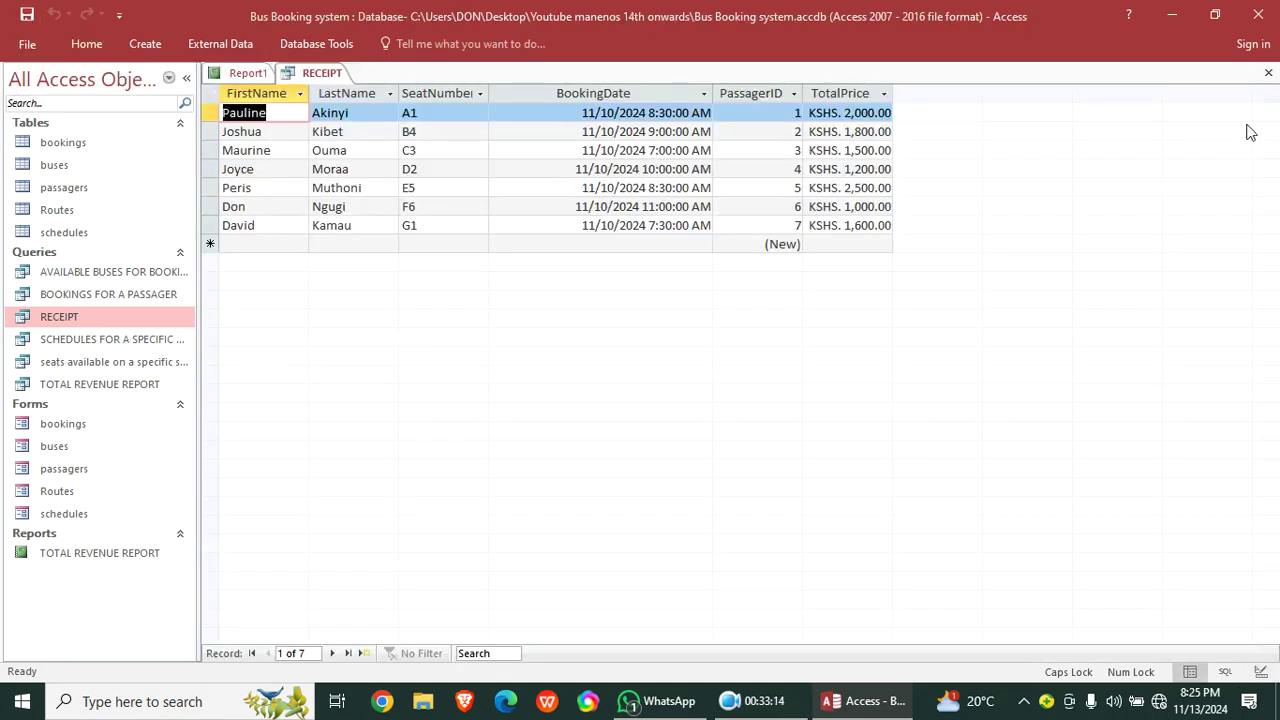
{"action": "left_click", "coordinate": [1268, 72]}
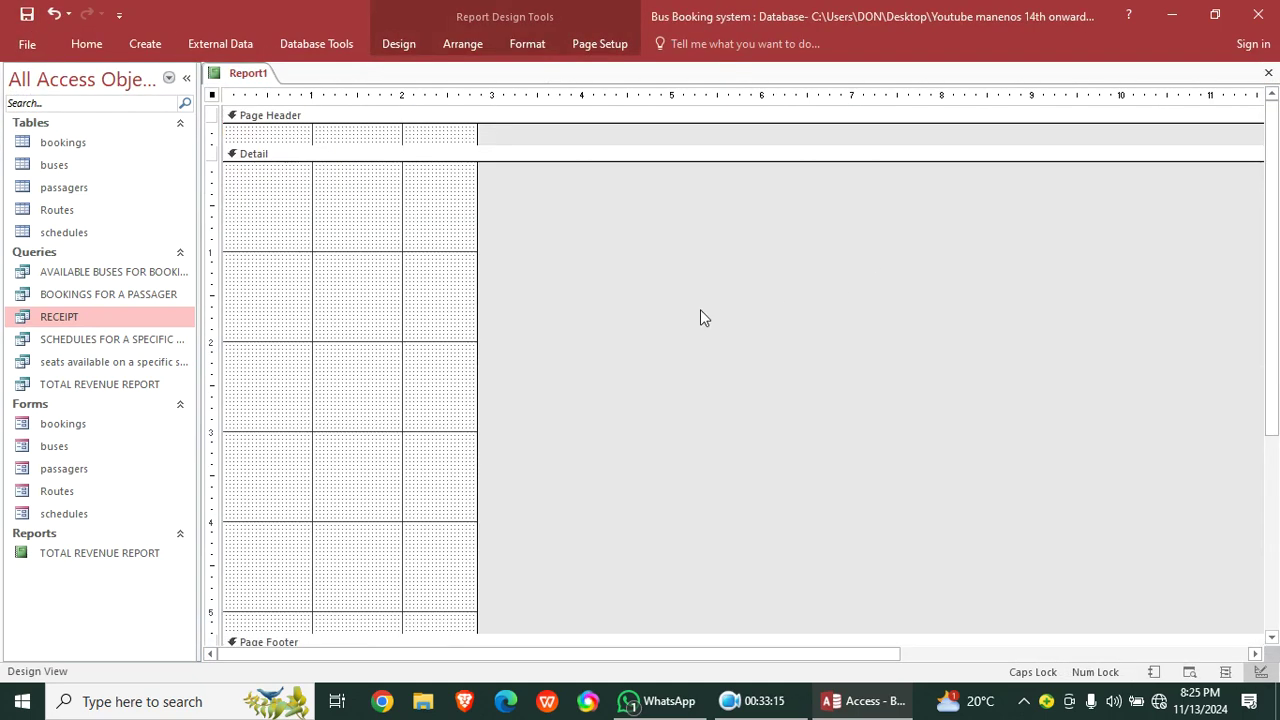
- Set the blank report's Record Source to the RECEIPT query
{"action": "double_click", "coordinate": [211, 96]}
{"action": "left_click_drag", "start_coordinate": [894, 156], "coordinate": [782, 130]}
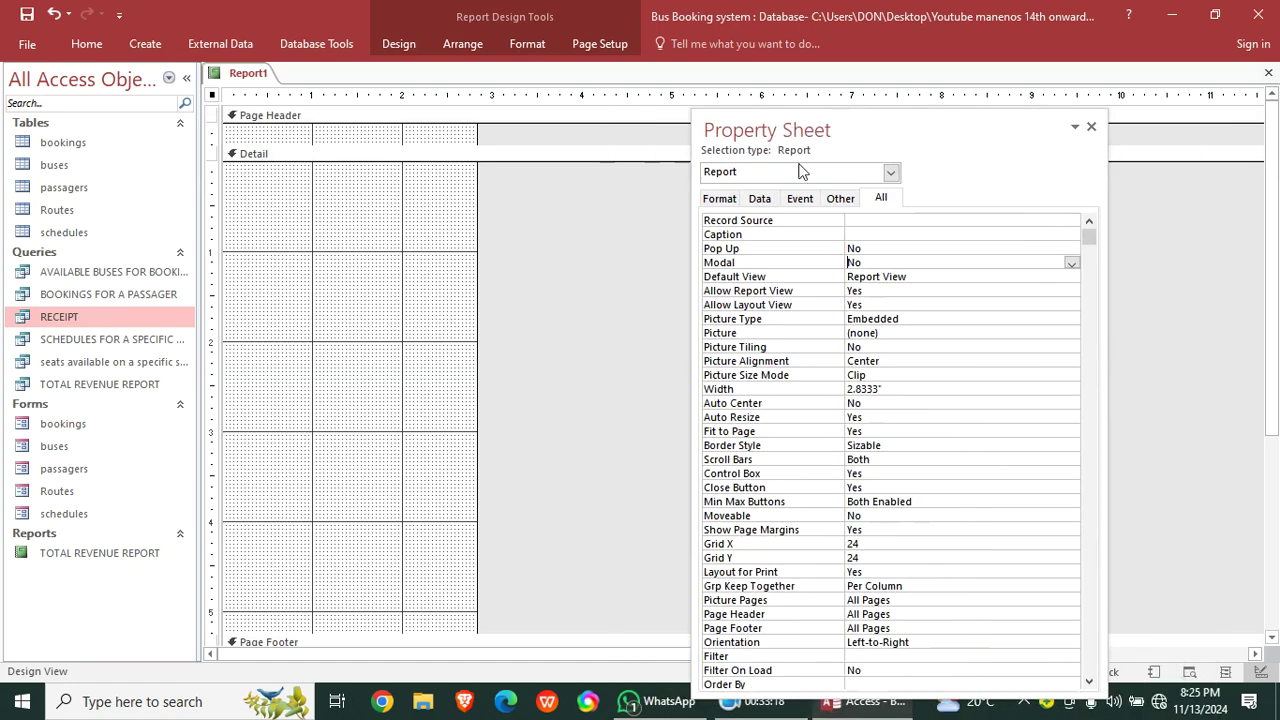
{"action": "left_click", "coordinate": [1040, 220]}
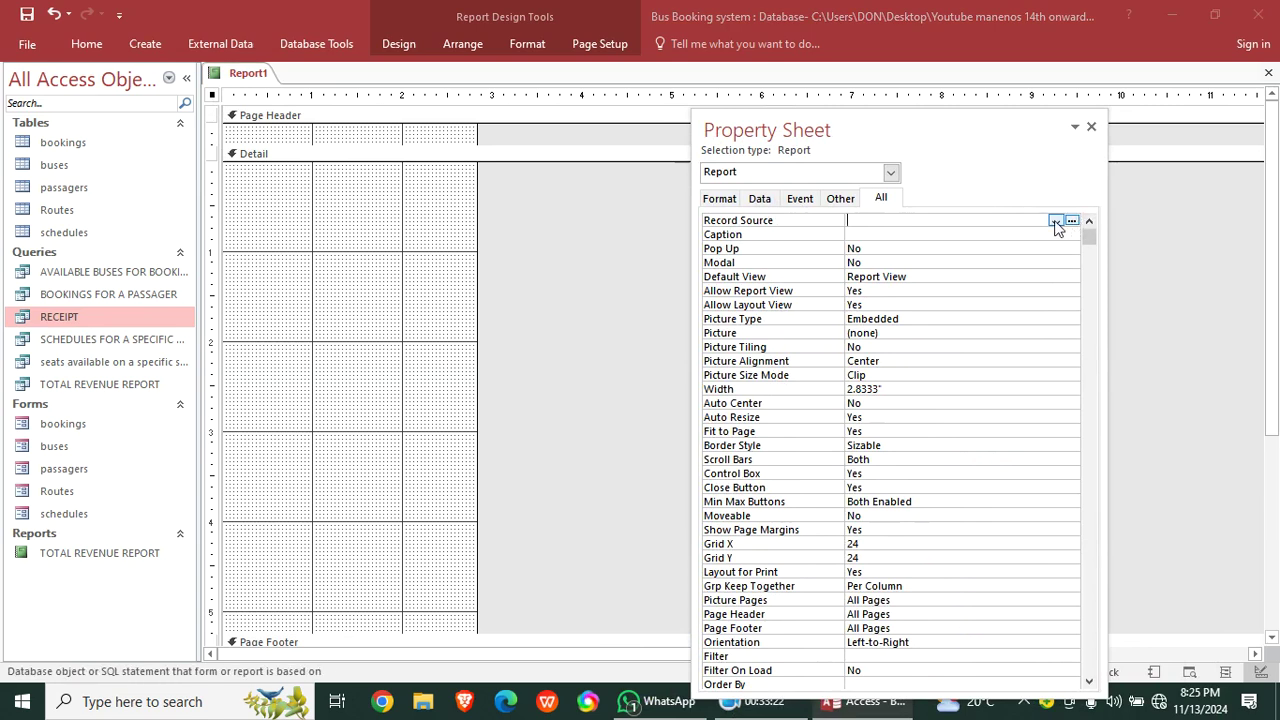
{"action": "left_click", "coordinate": [1055, 220]}
{"action": "left_click", "coordinate": [1040, 297]}
{"action": "left_click", "coordinate": [1092, 128]}
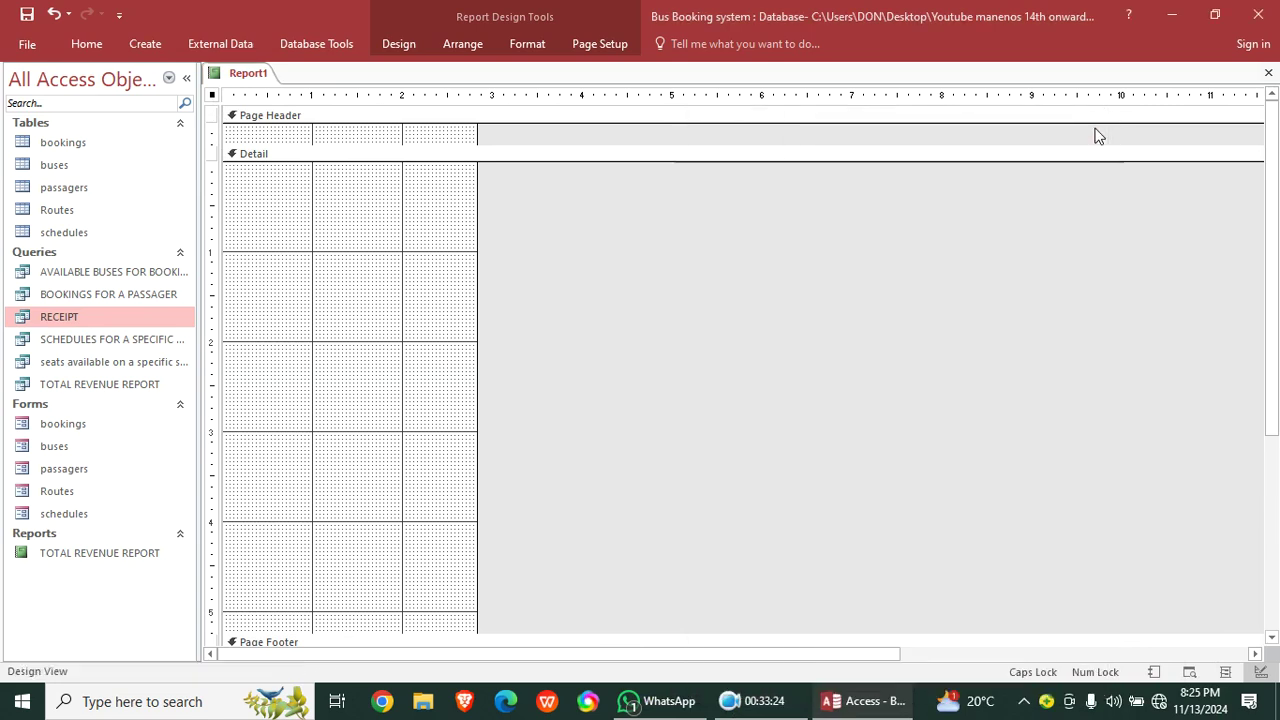
- Add all six RECEIPT fields, from FirstName to TotalPrice, to the report's Detail section
{"action": "left_click", "coordinate": [397, 45]}
{"action": "left_click", "coordinate": [921, 112]}
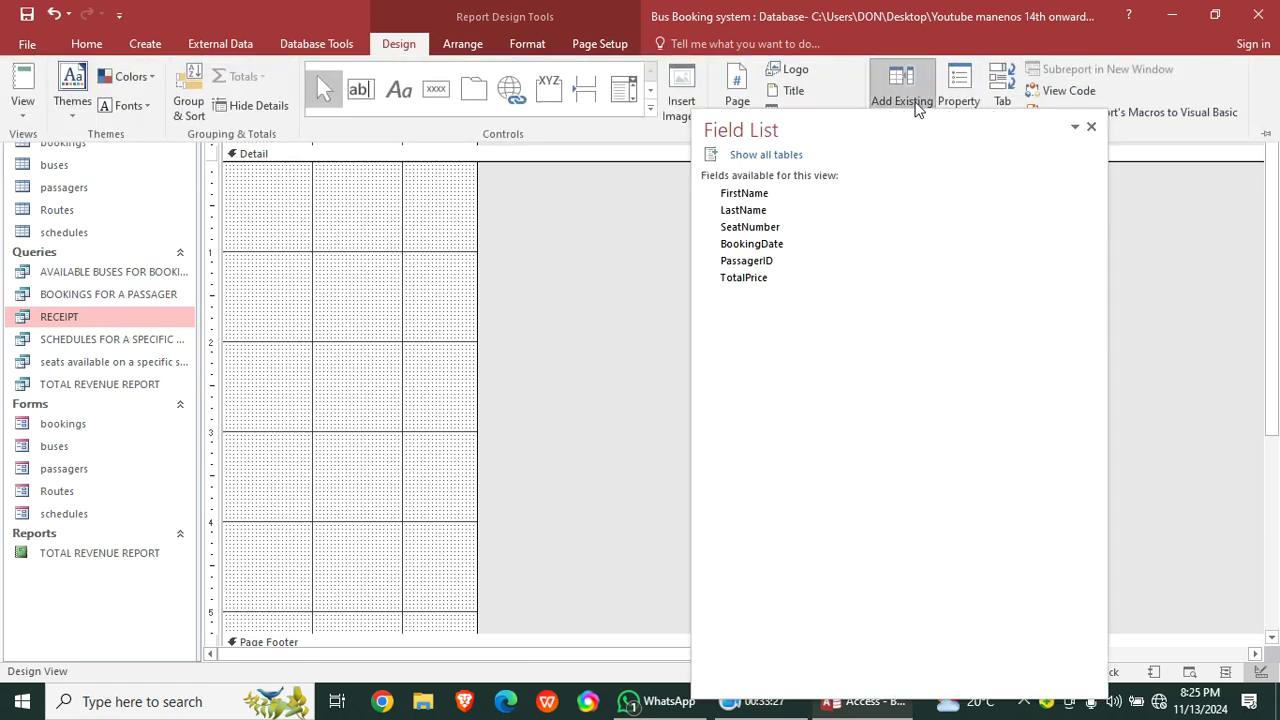
{"action": "left_click", "coordinate": [755, 198]}
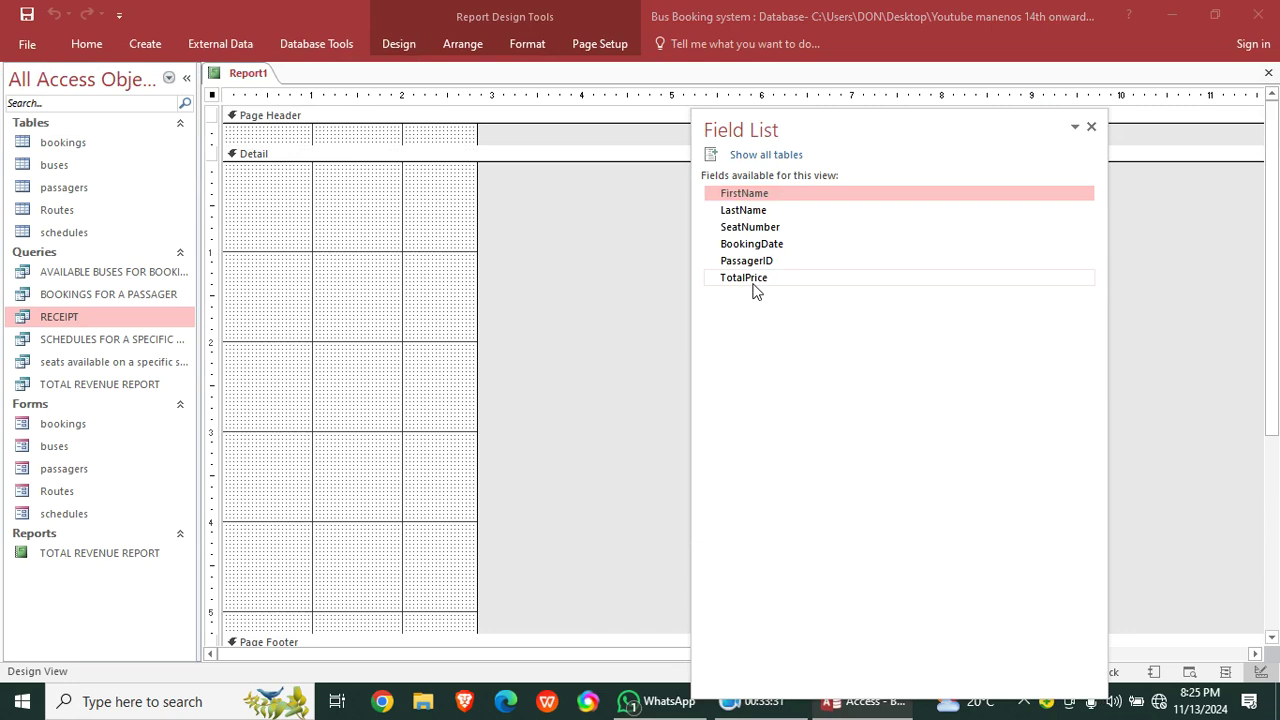
{"action": "left_click", "coordinate": [753, 279]}
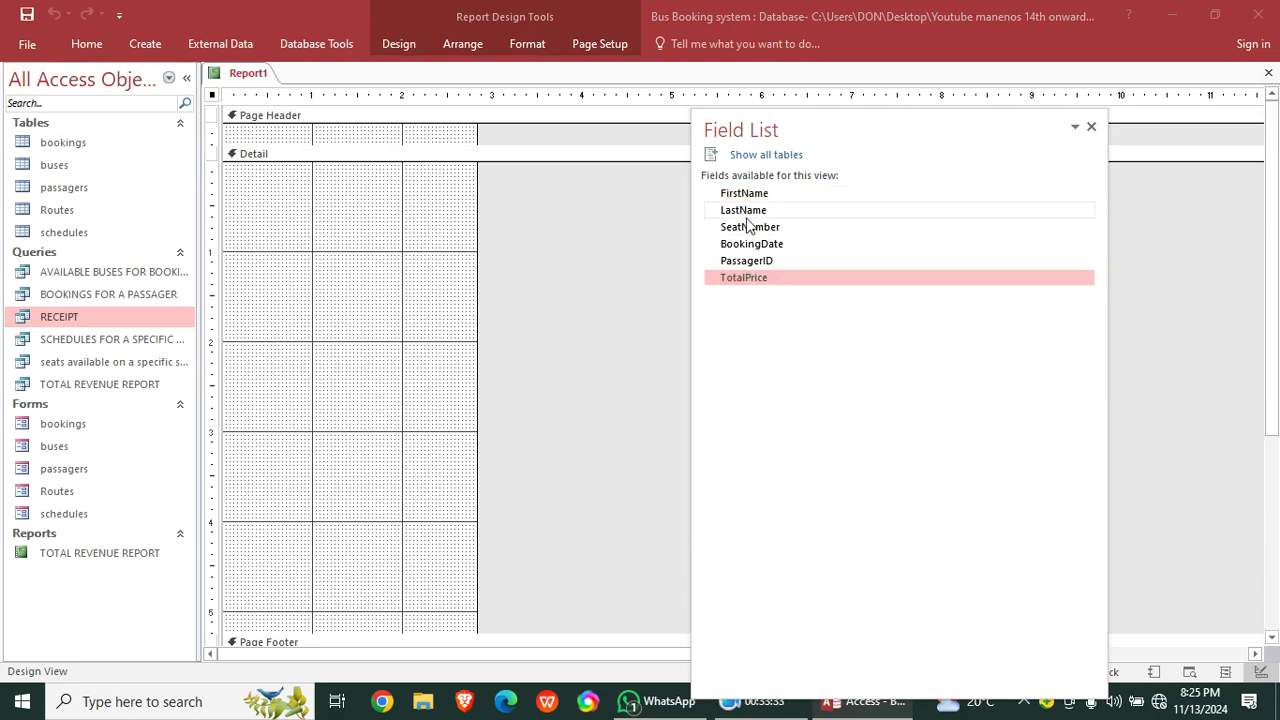
{"action": "left_click", "coordinate": [746, 193], "text": "shift"}
{"action": "left_click_drag", "start_coordinate": [746, 193], "coordinate": [331, 214]}
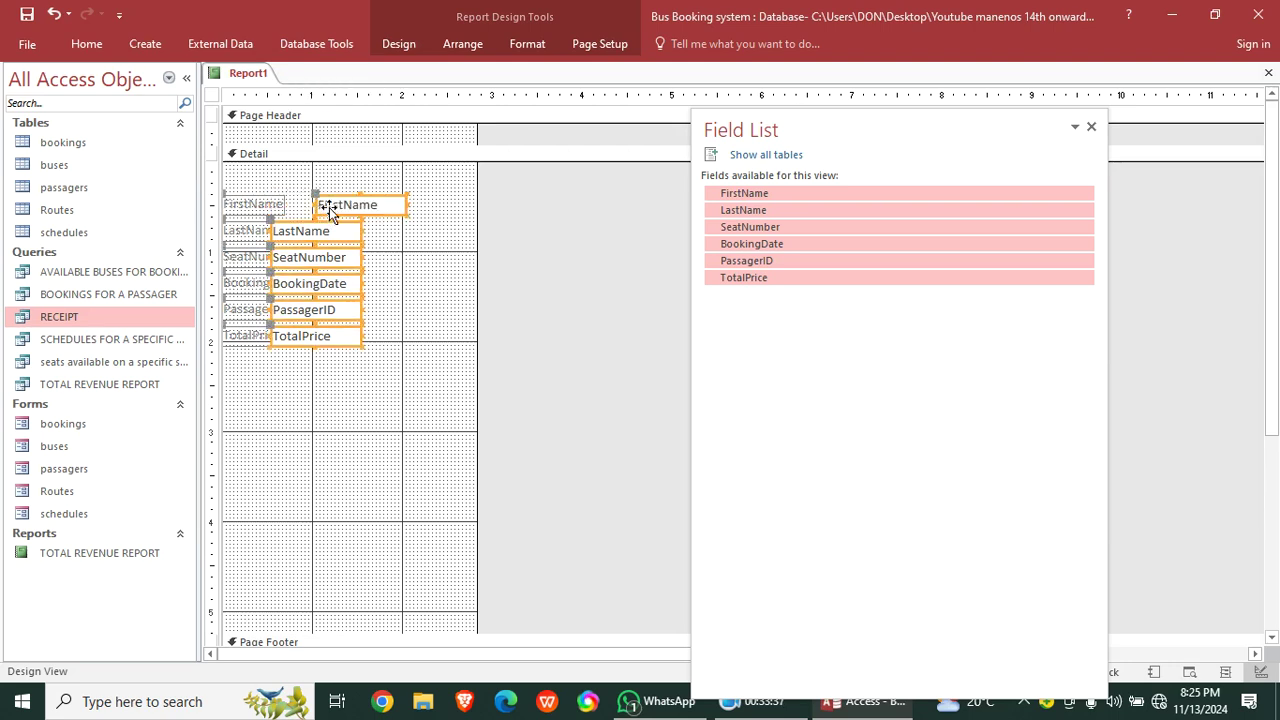
- Undo the separate move of the FirstName text box and shift all the fields slightly to the right
{"action": "left_click", "coordinate": [27, 14]}
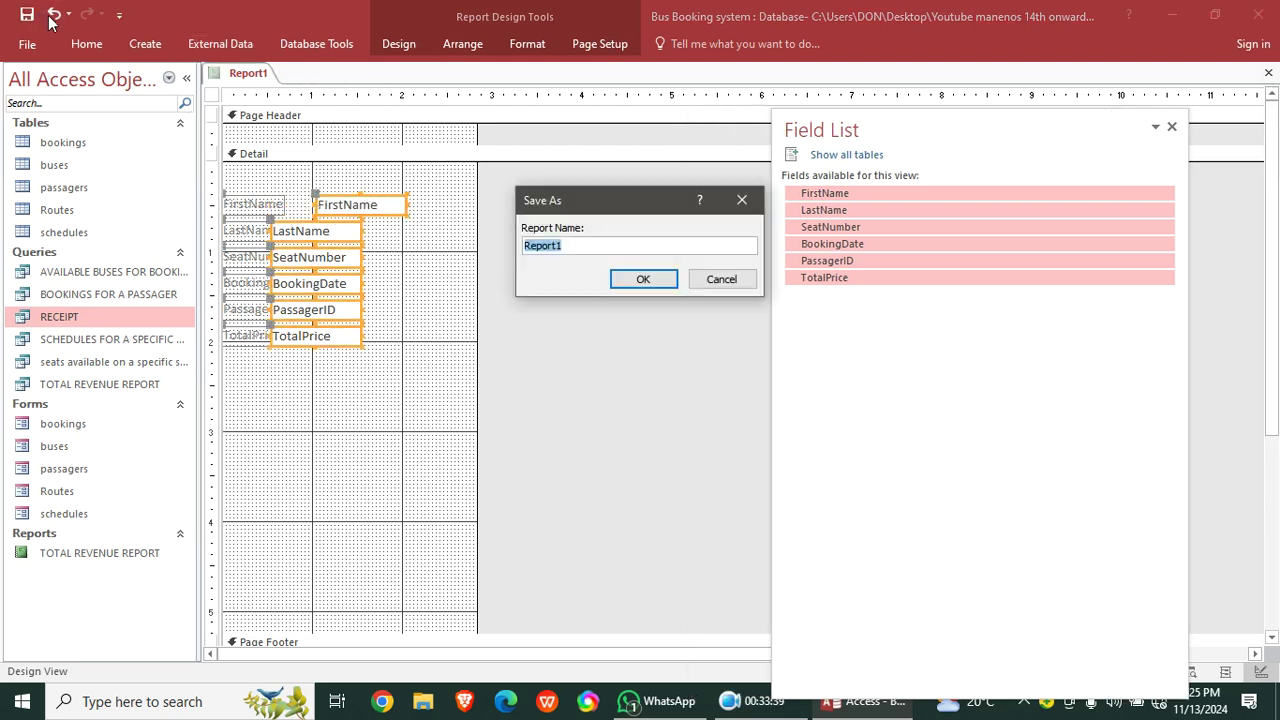
{"action": "left_click", "coordinate": [721, 280]}
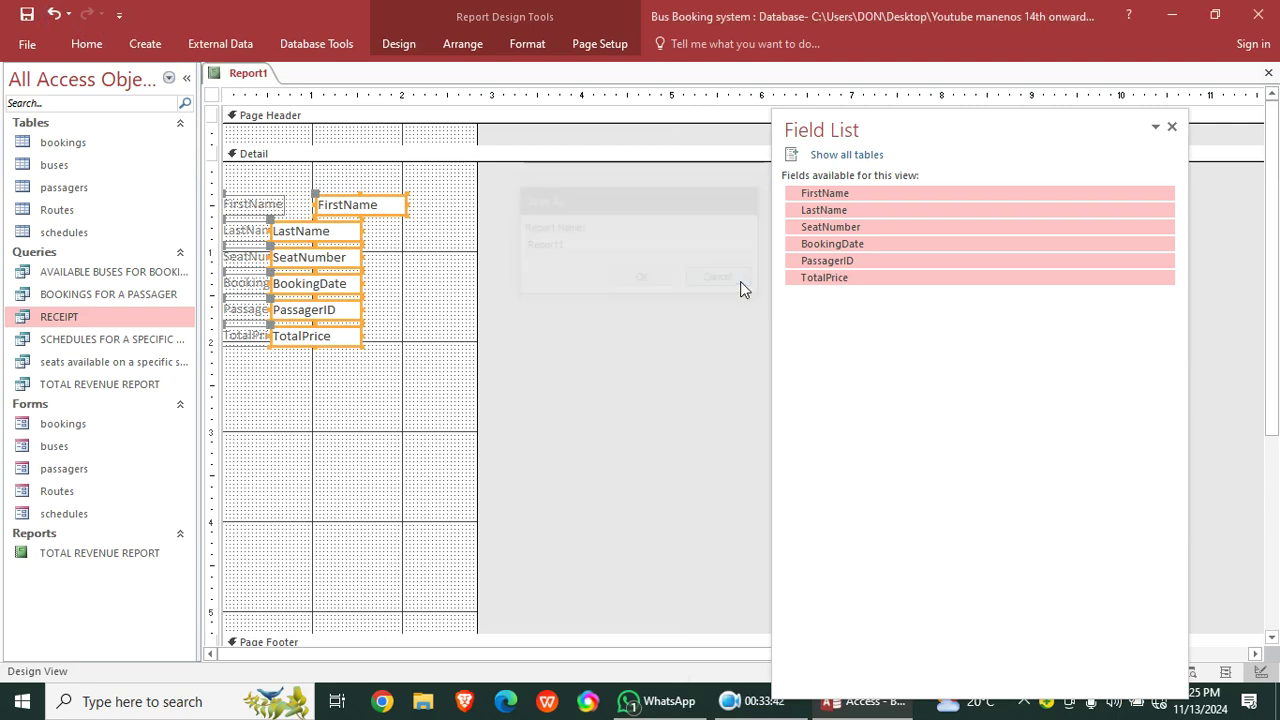
{"action": "left_click", "coordinate": [54, 14]}
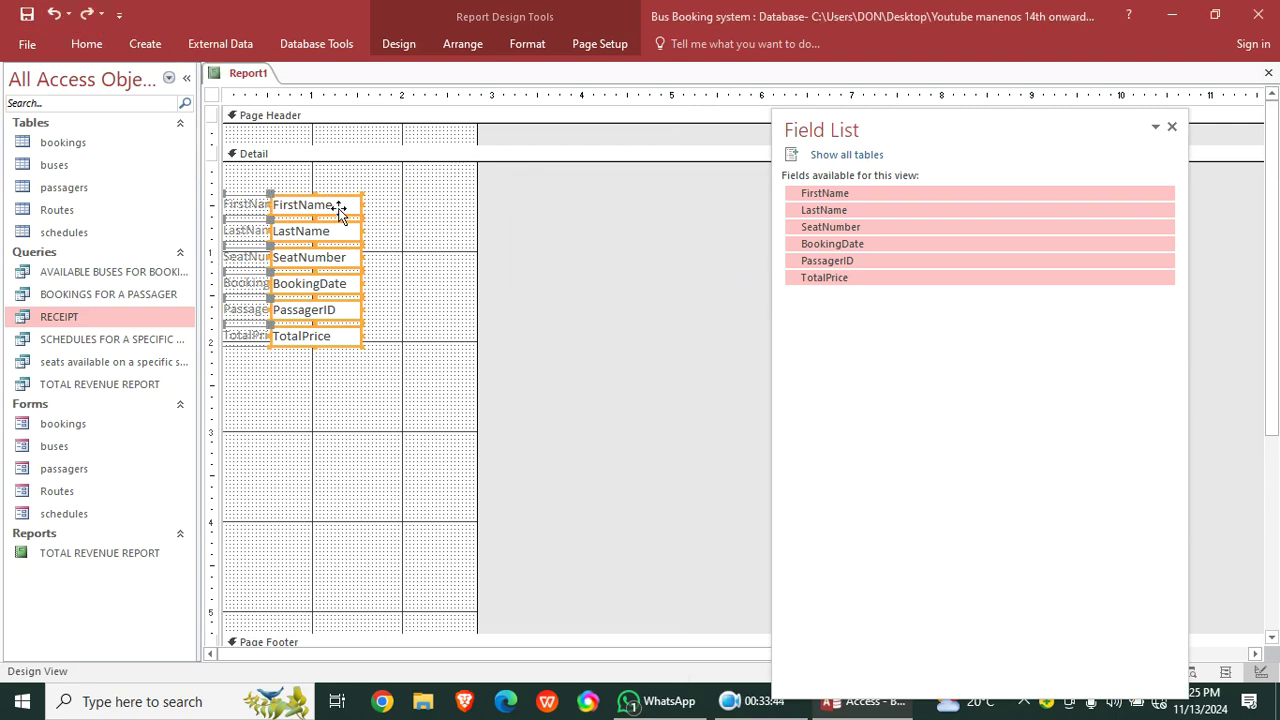
{"action": "key", "text": "Right"}
{"action": "key", "text": "Right"}
{"action": "key", "text": "Right"}
{"action": "key", "text": "Right"}
{"action": "key", "text": "Right"}
{"action": "key", "text": "Right"}
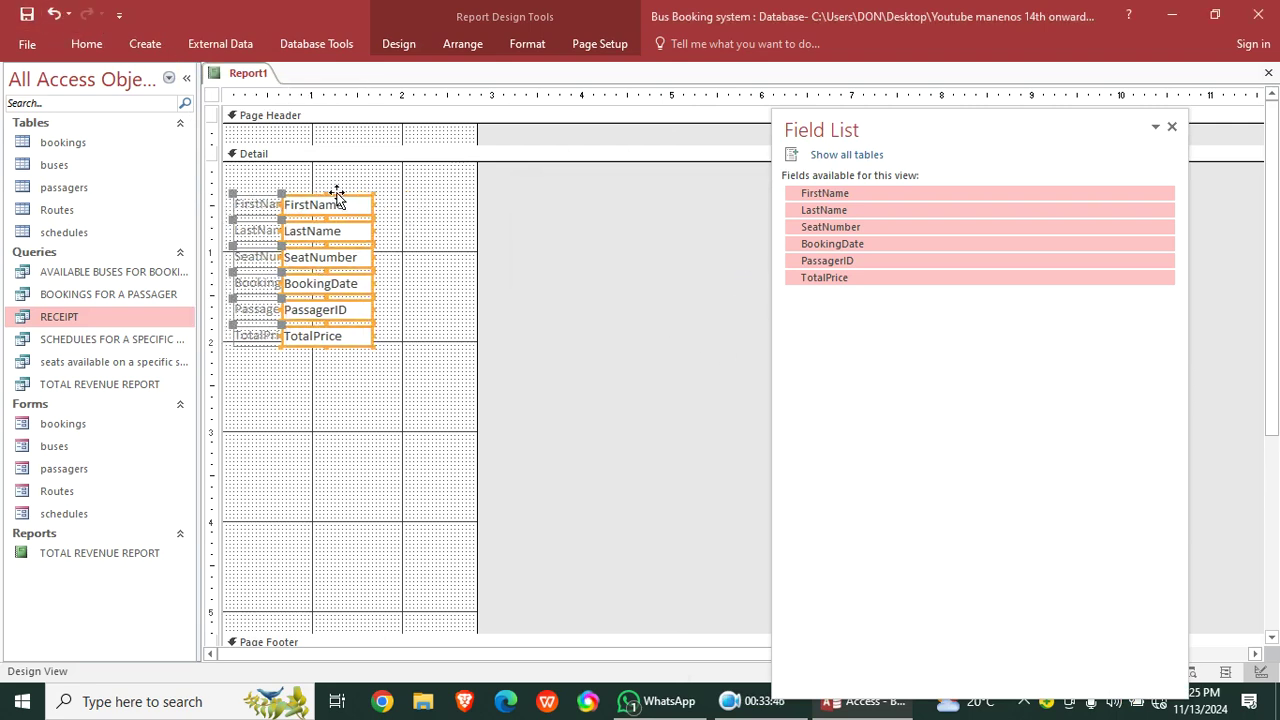
- Move all the labels and text boxes up to the upper edge of the Detail section
{"action": "left_click_drag", "start_coordinate": [424, 192], "coordinate": [200, 372]}
{"action": "left_click_drag", "start_coordinate": [263, 234], "coordinate": [251, 172]}
{"action": "left_click", "coordinate": [390, 254]}
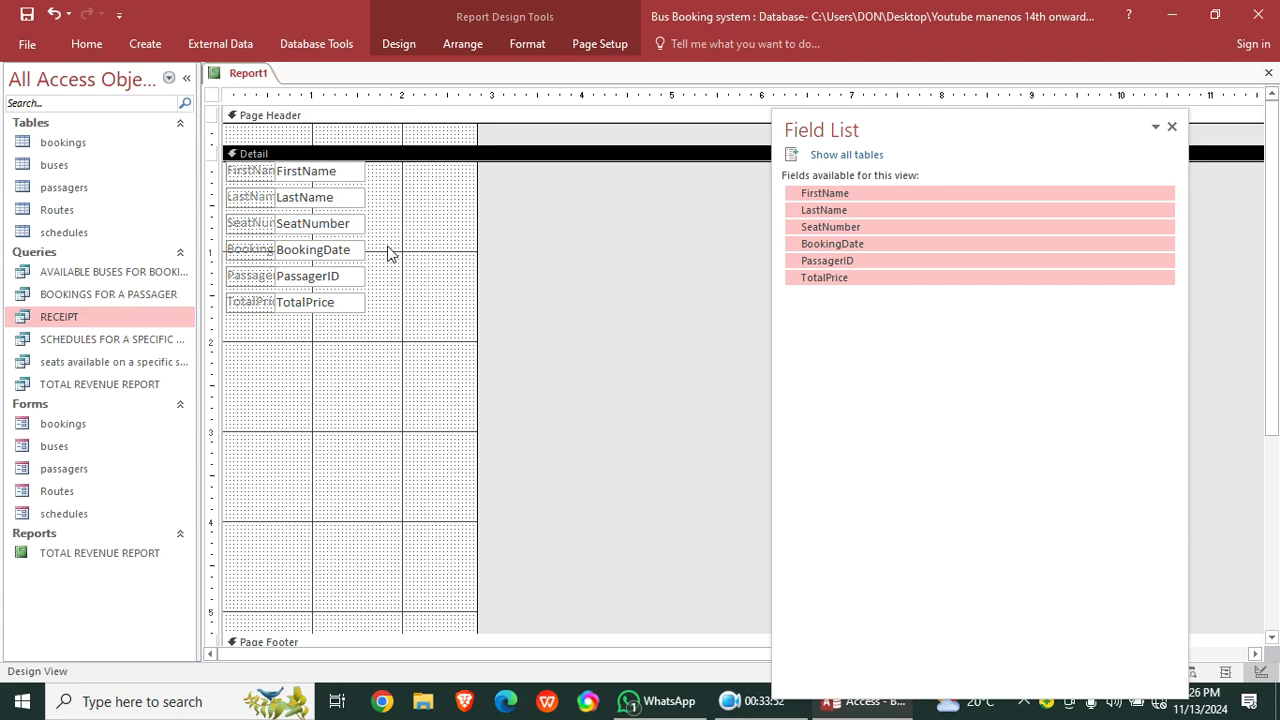
{"action": "left_click_drag", "start_coordinate": [385, 172], "coordinate": [334, 326]}
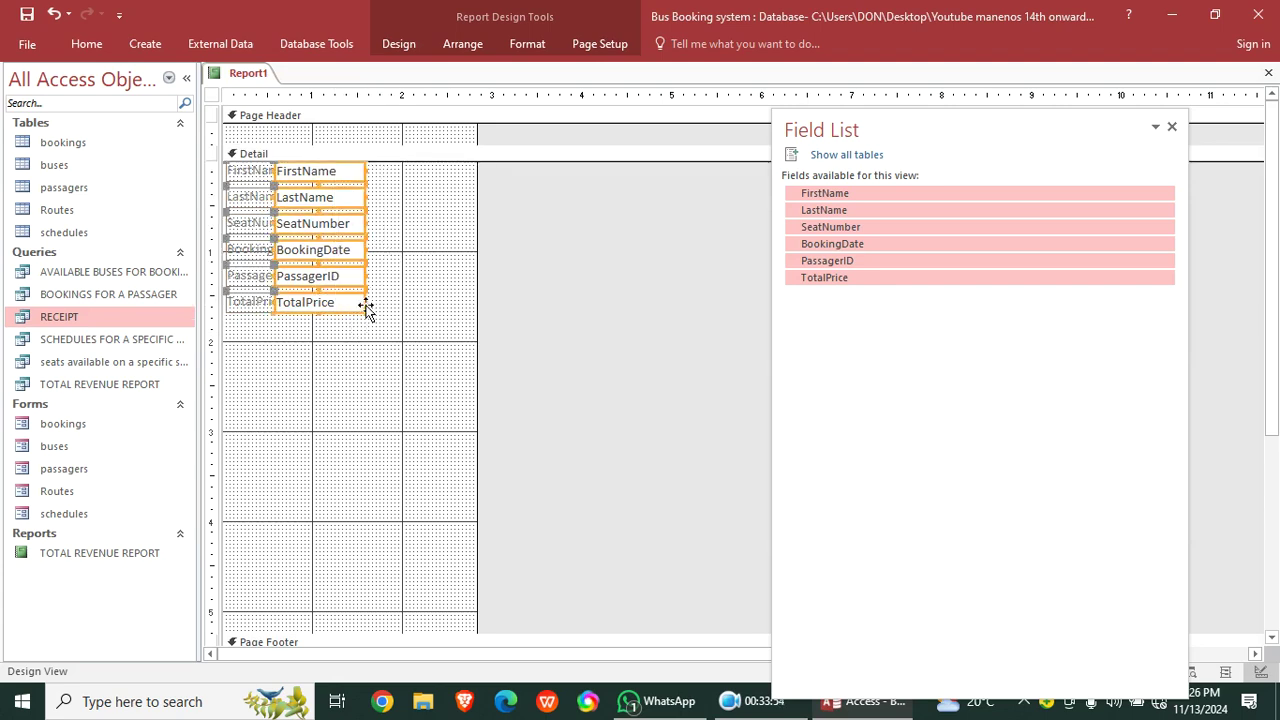
{"action": "left_click_drag", "start_coordinate": [300, 251], "coordinate": [331, 251]}
{"action": "left_click_drag", "start_coordinate": [244, 167], "coordinate": [289, 312]}
{"action": "left_click_drag", "start_coordinate": [272, 248], "coordinate": [250, 246]}
{"action": "left_click", "coordinate": [405, 251]}
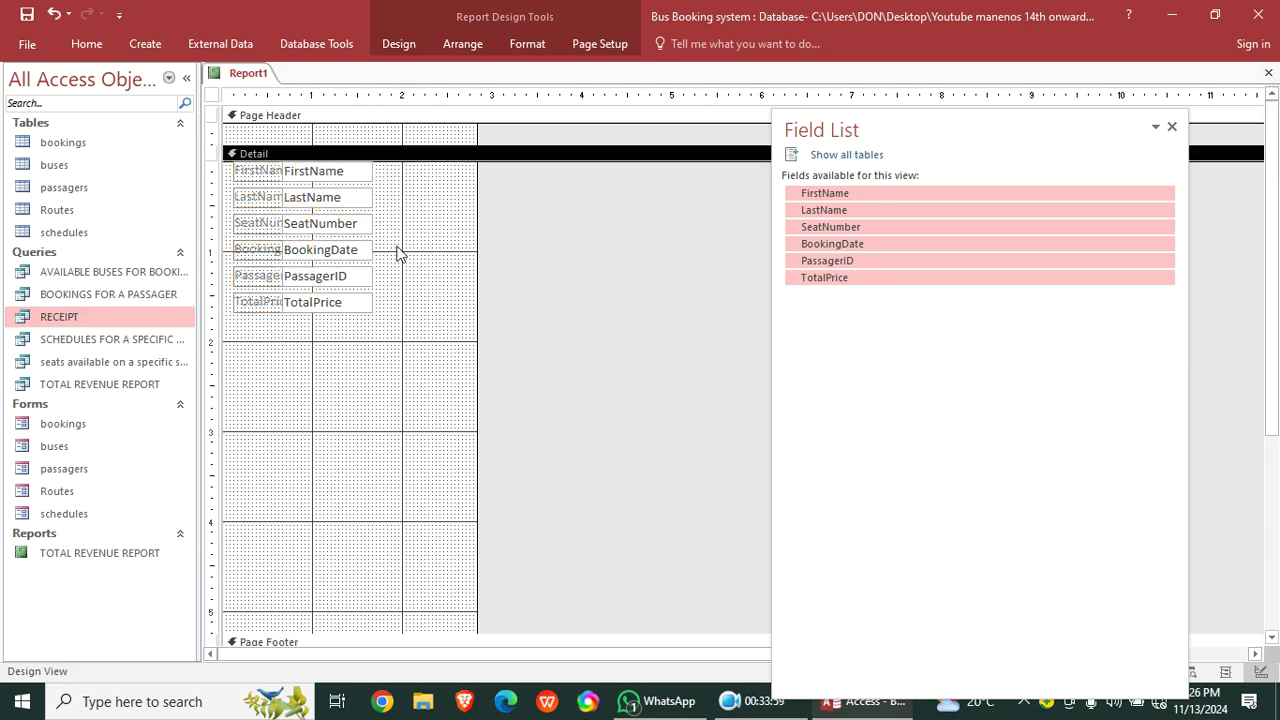
- Move the FirstName and LastName text boxes to about 1.2 inches, shift their labels to the left margin and widen the labels
{"action": "left_click", "coordinate": [362, 172]}
{"action": "left_click_drag", "start_coordinate": [414, 175], "coordinate": [410, 172]}
{"action": "left_click_drag", "start_coordinate": [284, 167], "coordinate": [227, 167]}
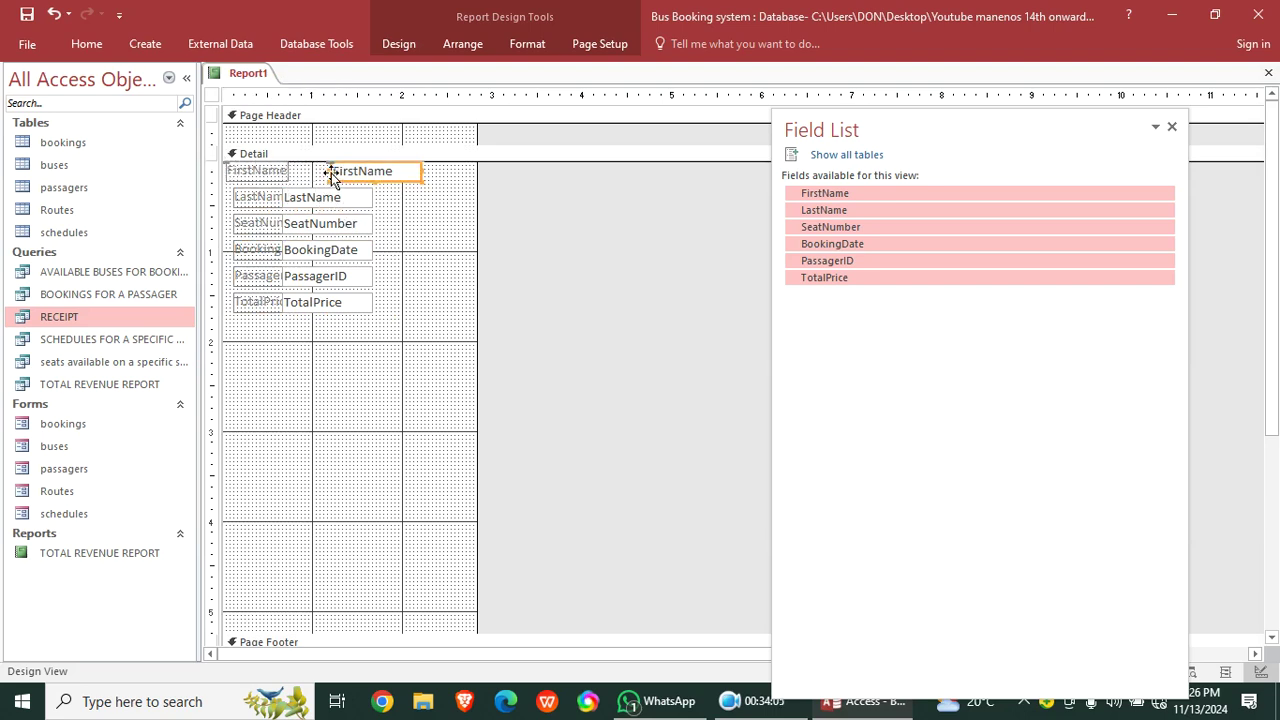
{"action": "left_click", "coordinate": [287, 175]}
{"action": "left_click_drag", "start_coordinate": [288, 170], "coordinate": [340, 190]}
{"action": "left_click", "coordinate": [292, 190]}
{"action": "left_click", "coordinate": [289, 197]}
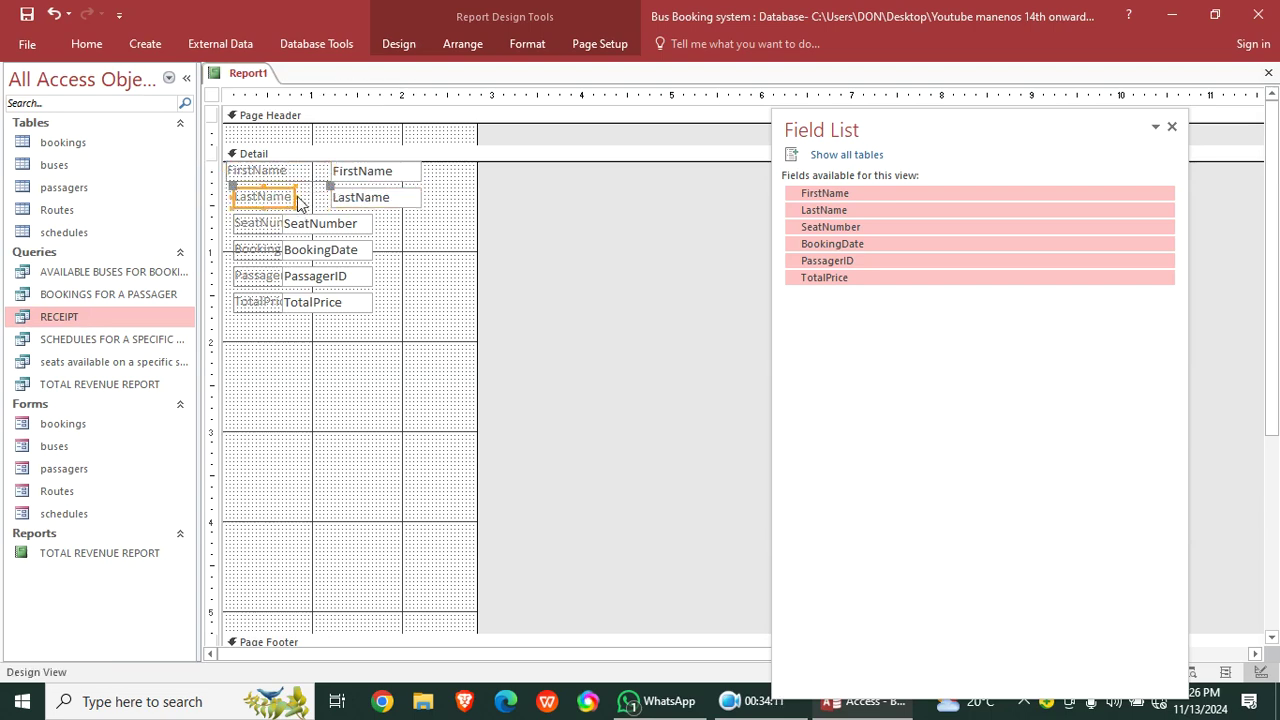
{"action": "left_click_drag", "start_coordinate": [229, 196], "coordinate": [327, 197]}
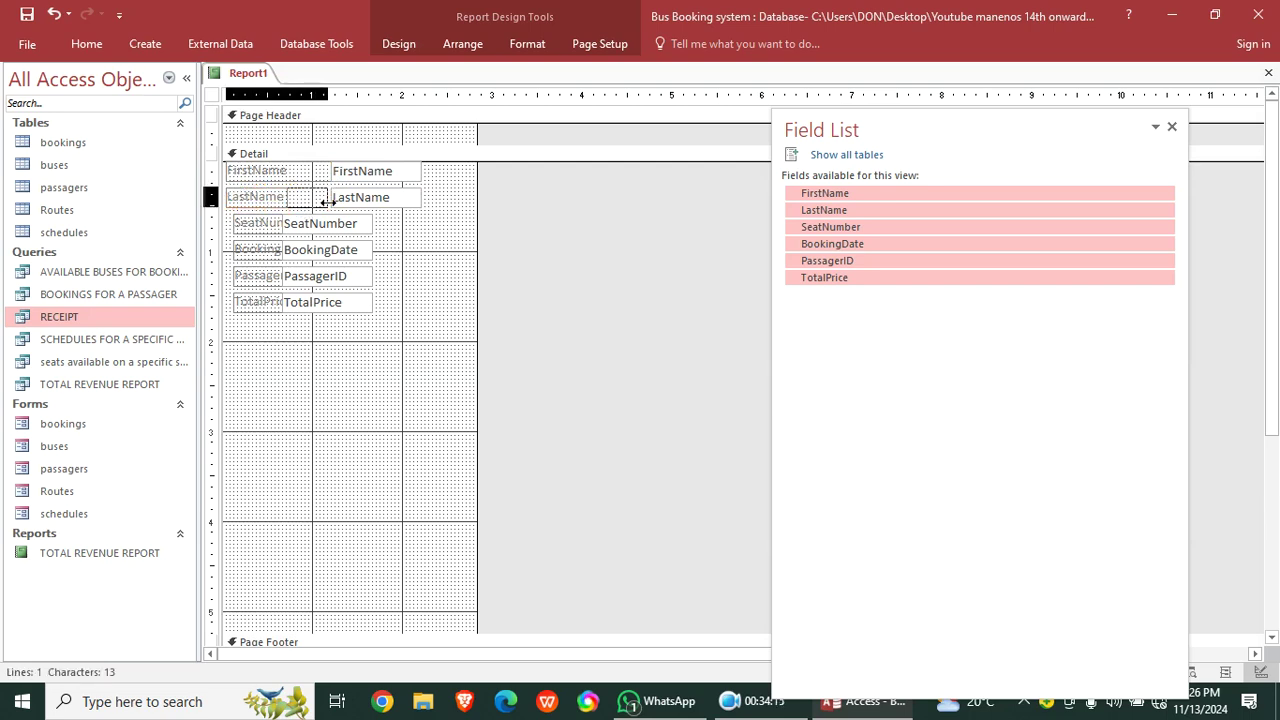
- Align the SeatNumber label and text box with the rows above and widen the label up to its text box
{"action": "left_click", "coordinate": [266, 224]}
{"action": "left_click_drag", "start_coordinate": [263, 229], "coordinate": [323, 214]}
{"action": "left_click", "coordinate": [326, 229]}
{"action": "left_click", "coordinate": [297, 227]}
{"action": "left_click_drag", "start_coordinate": [300, 222], "coordinate": [323, 221]}
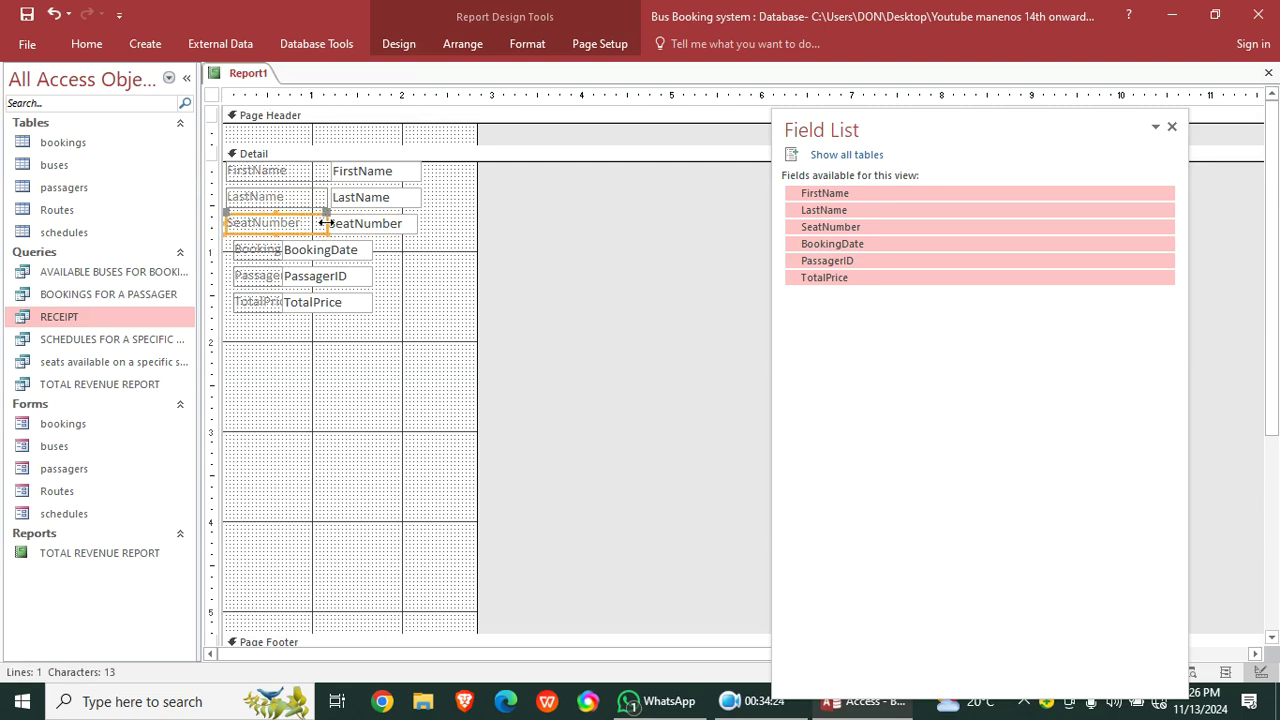
- Align the BookingDate label and text box with the SeatNumber row and widen the label
{"action": "left_click", "coordinate": [254, 258]}
{"action": "left_click_drag", "start_coordinate": [254, 258], "coordinate": [251, 254]}
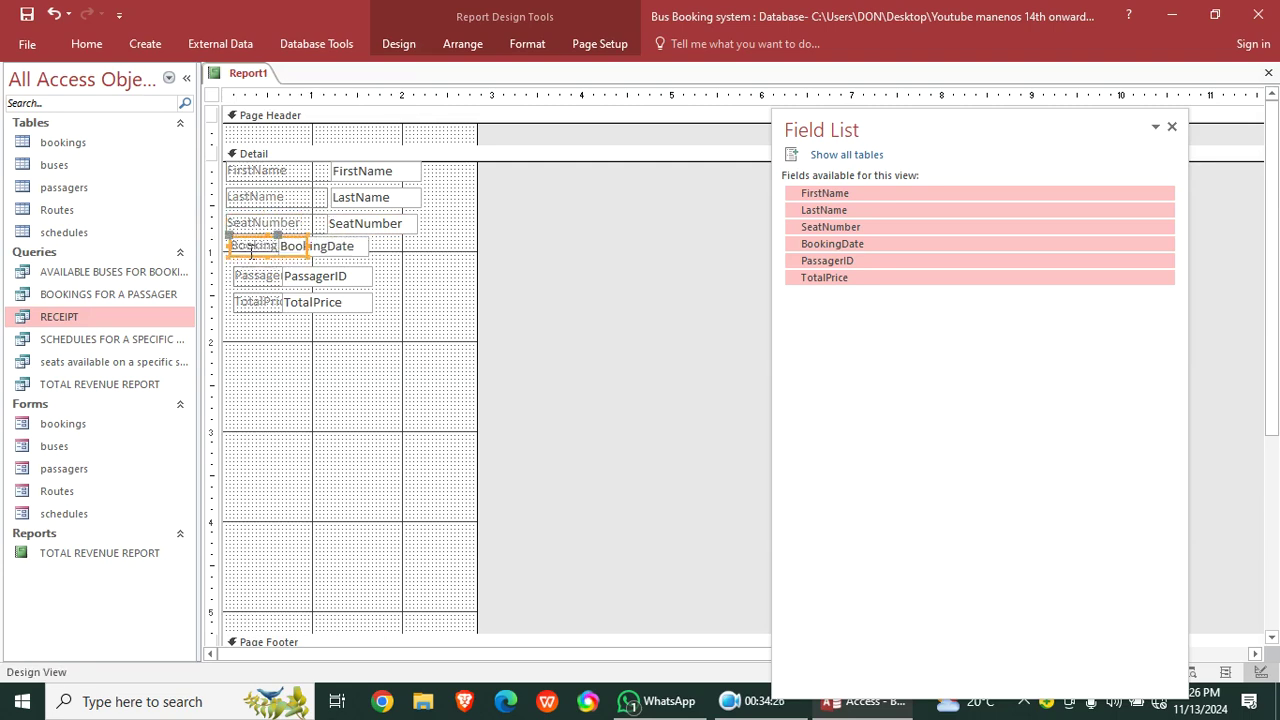
{"action": "left_click_drag", "start_coordinate": [226, 245], "coordinate": [322, 250]}
{"action": "left_click", "coordinate": [410, 313]}
{"action": "left_click", "coordinate": [395, 305]}
- Separate the PassagerID label and text box, align them under the BookingDate row and widen the label
{"action": "left_click", "coordinate": [275, 276]}
{"action": "left_click_drag", "start_coordinate": [236, 272], "coordinate": [325, 251]}
{"action": "left_click", "coordinate": [314, 271]}
{"action": "left_click", "coordinate": [368, 318]}
{"action": "left_click", "coordinate": [306, 254]}
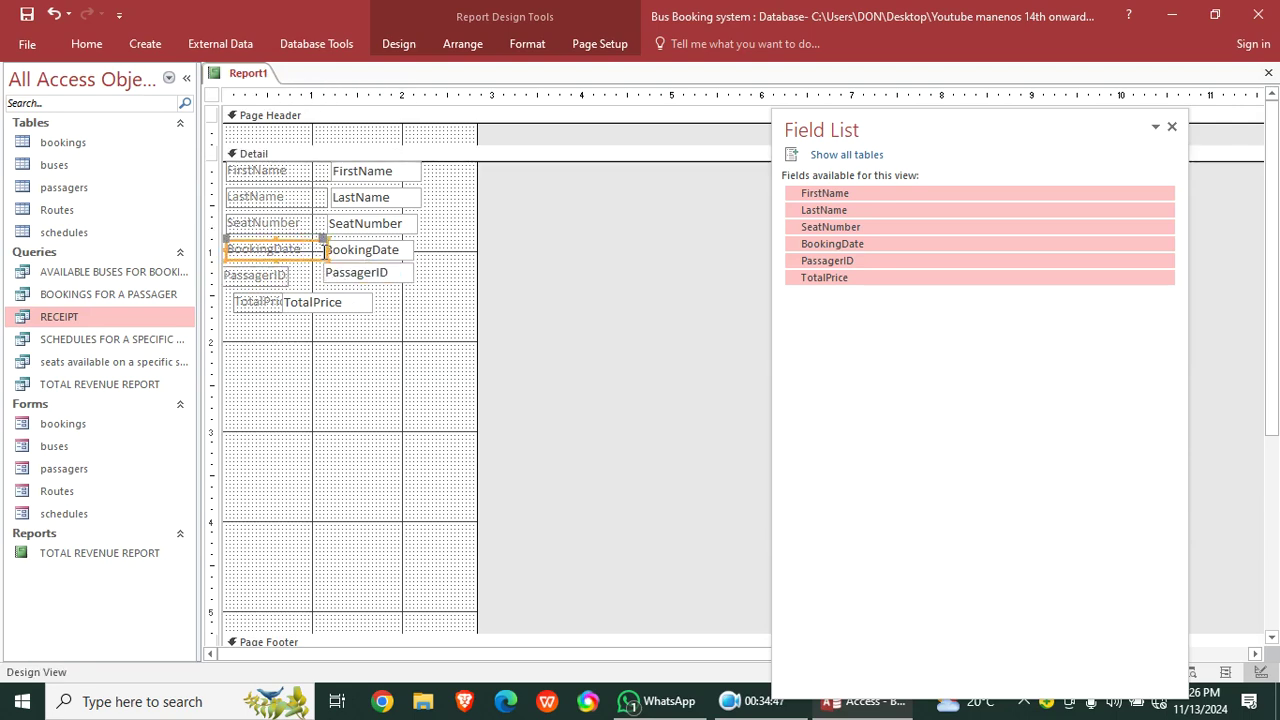
{"action": "left_click", "coordinate": [287, 279]}
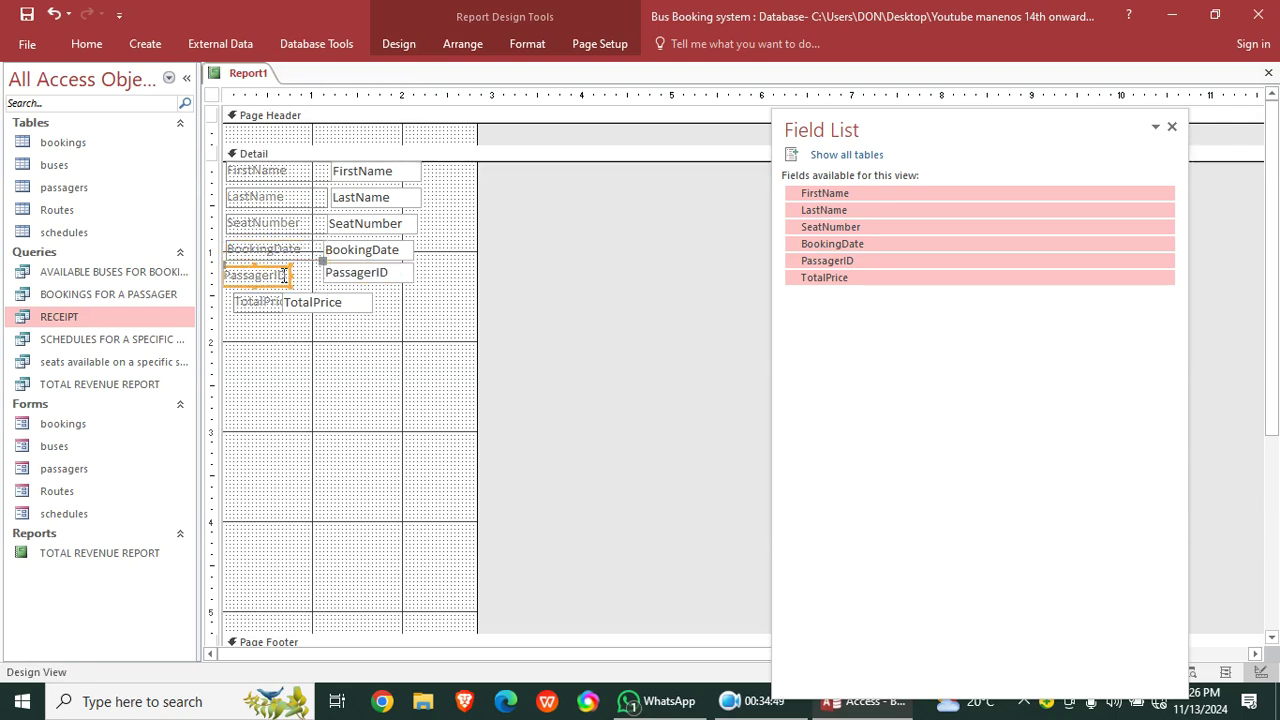
{"action": "left_click_drag", "start_coordinate": [289, 276], "coordinate": [325, 270]}
- Move the TotalPrice row slightly lower and set its text box apart from the label at about 1 inch
{"action": "left_click", "coordinate": [257, 299]}
{"action": "left_click_drag", "start_coordinate": [236, 293], "coordinate": [236, 304]}
{"action": "mouse_move", "coordinate": [321, 302]}
{"action": "left_mouse_down"}
{"action": "mouse_move", "coordinate": [284, 292]}
{"action": "mouse_move", "coordinate": [312, 303]}
{"action": "left_mouse_up"}
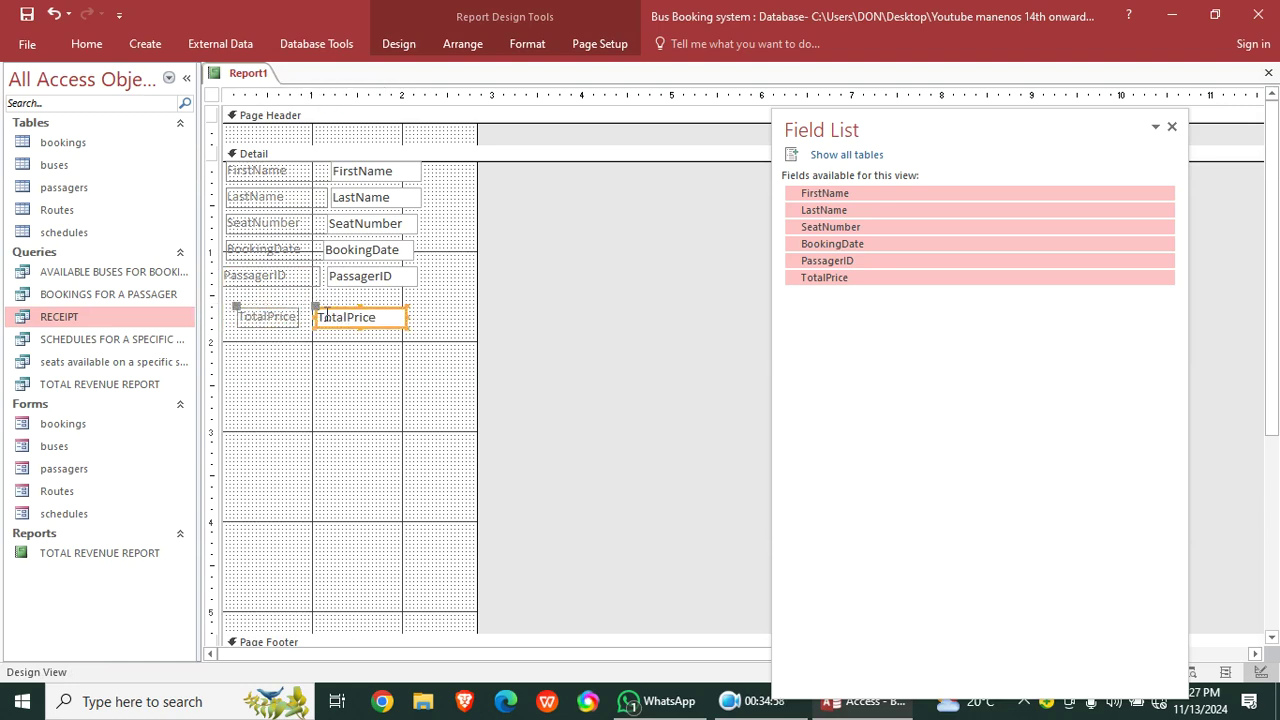
- Give all the Detail section's labels and text boxes black text, a transparent fill and a transparent outline
{"action": "left_click_drag", "start_coordinate": [403, 331], "coordinate": [279, 168]}
{"action": "left_click", "coordinate": [412, 386]}
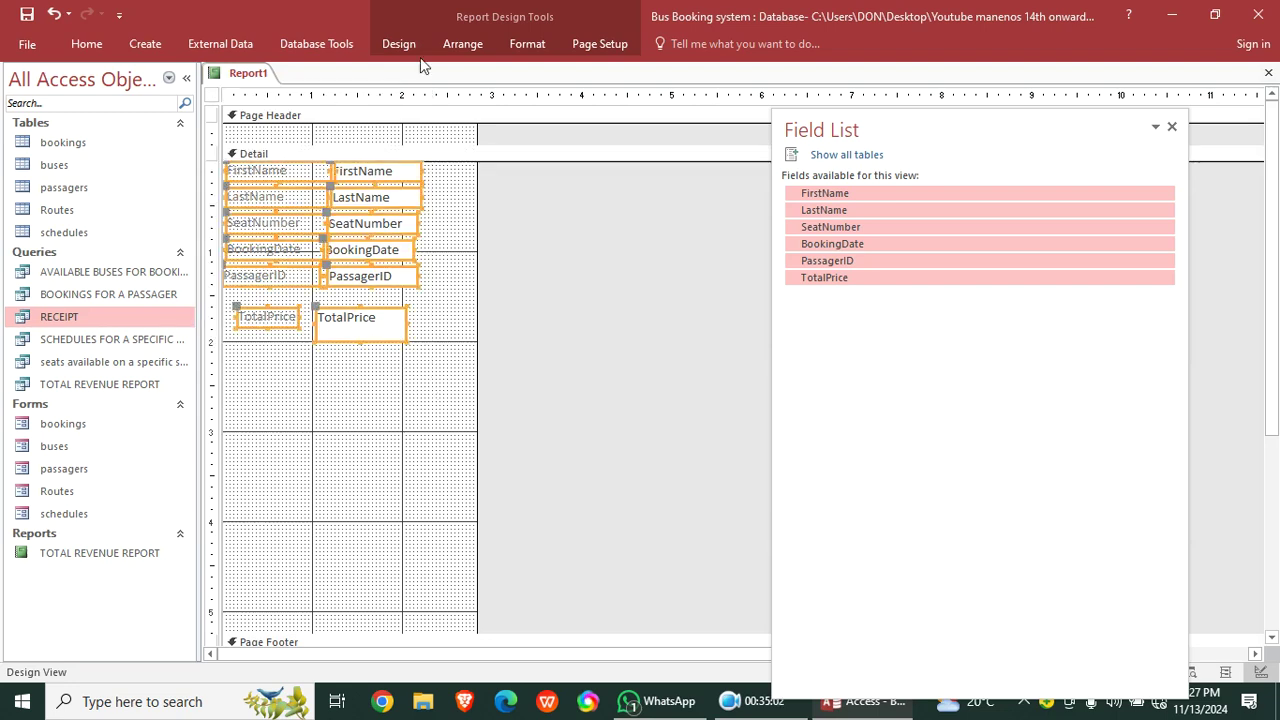
{"action": "left_click", "coordinate": [527, 43]}
{"action": "left_click", "coordinate": [133, 105]}
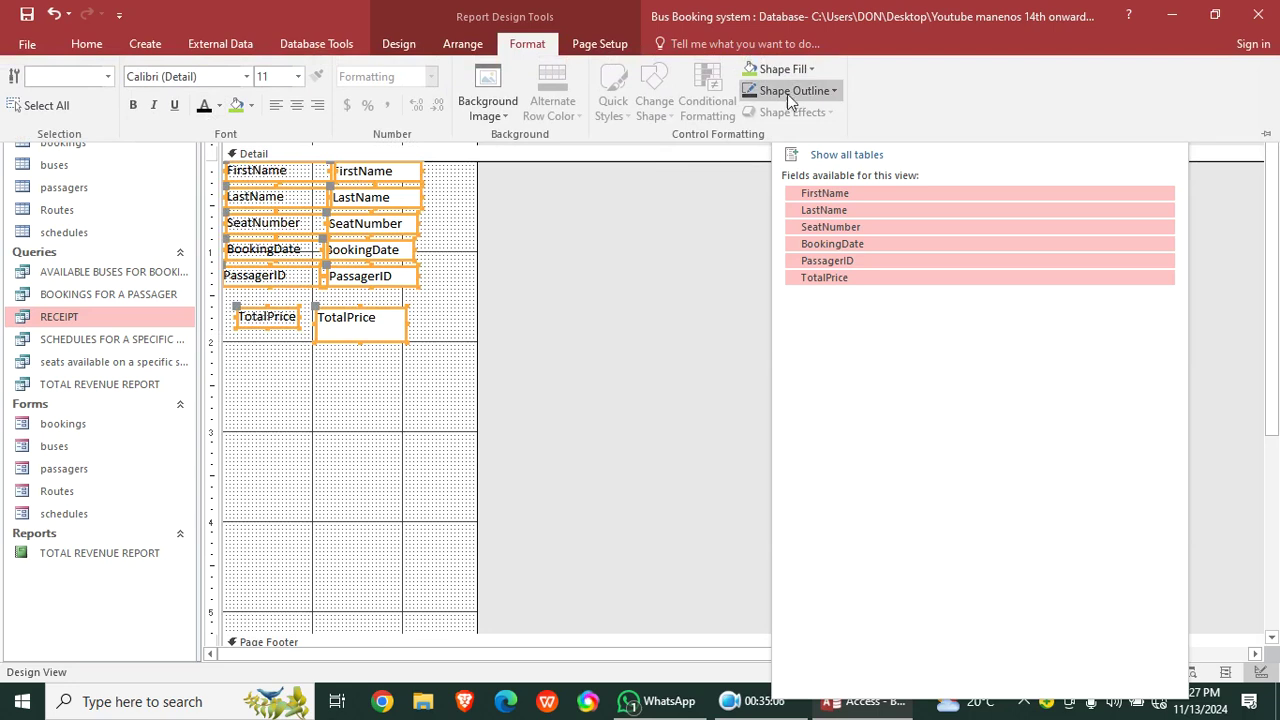
{"action": "left_click", "coordinate": [785, 69]}
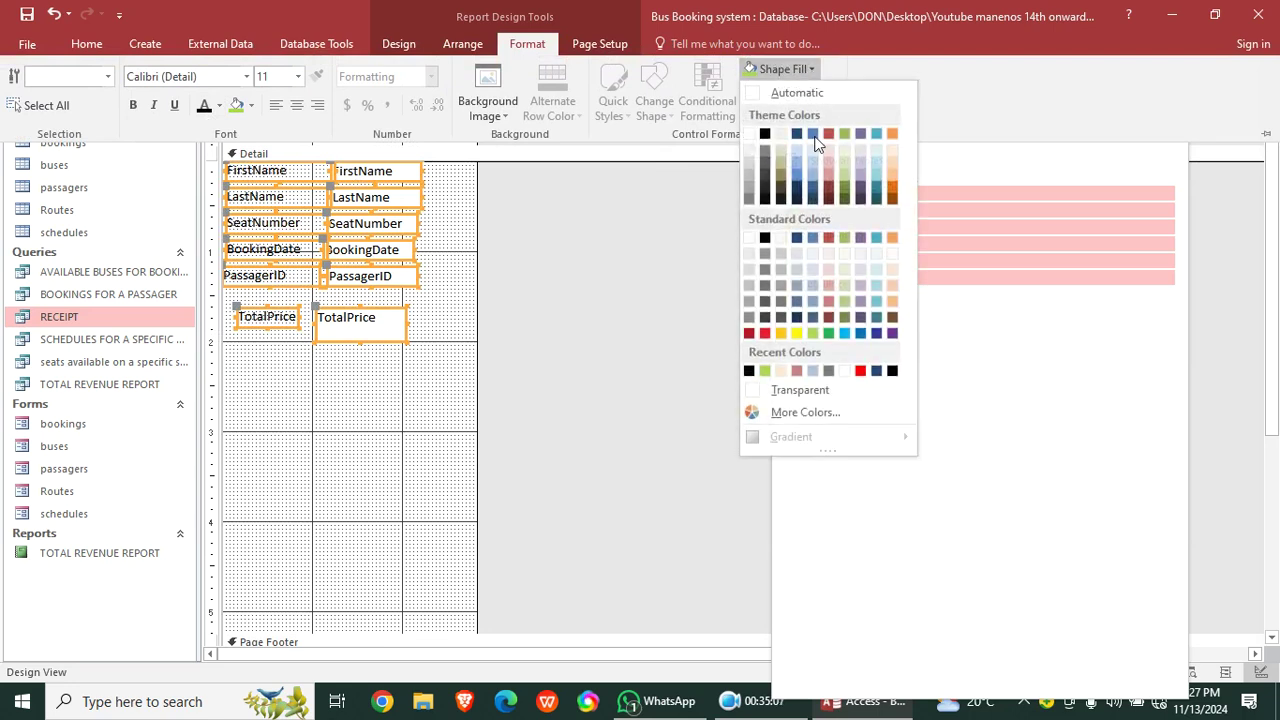
{"action": "left_click", "coordinate": [817, 390]}
{"action": "left_click", "coordinate": [815, 91]}
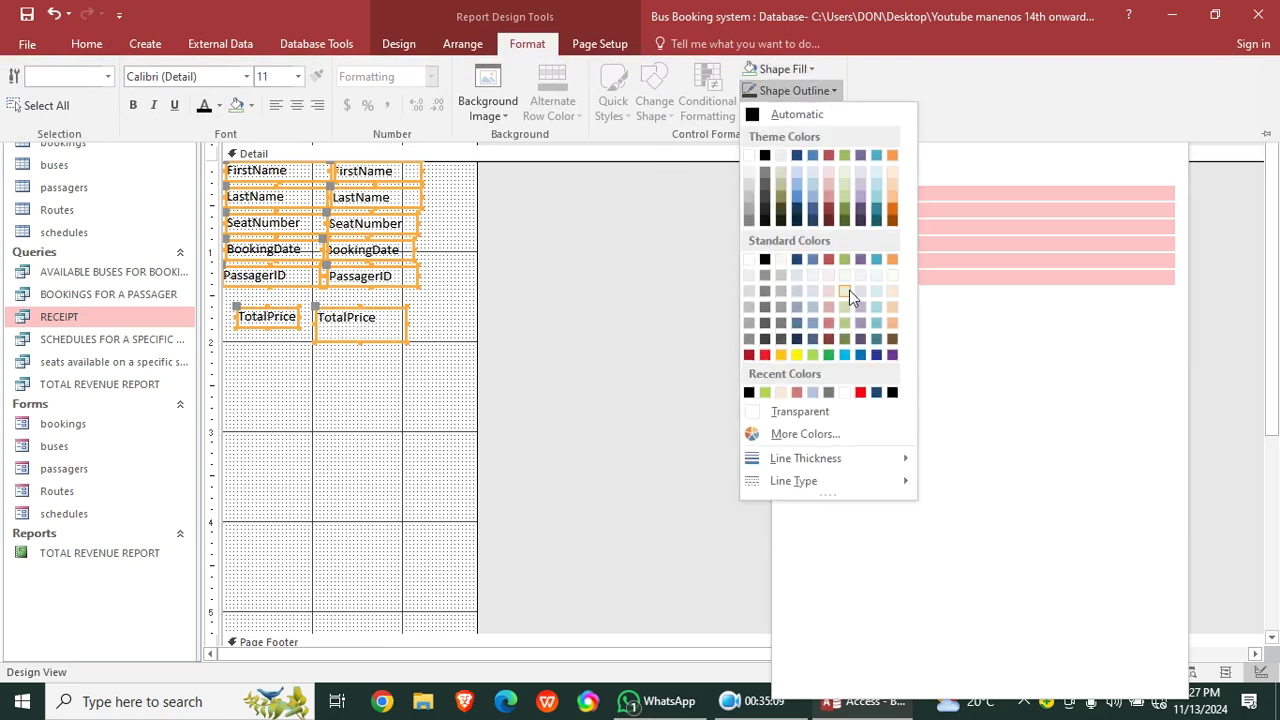
{"action": "left_click", "coordinate": [800, 411]}
{"action": "key", "text": "ctrl+F1"}
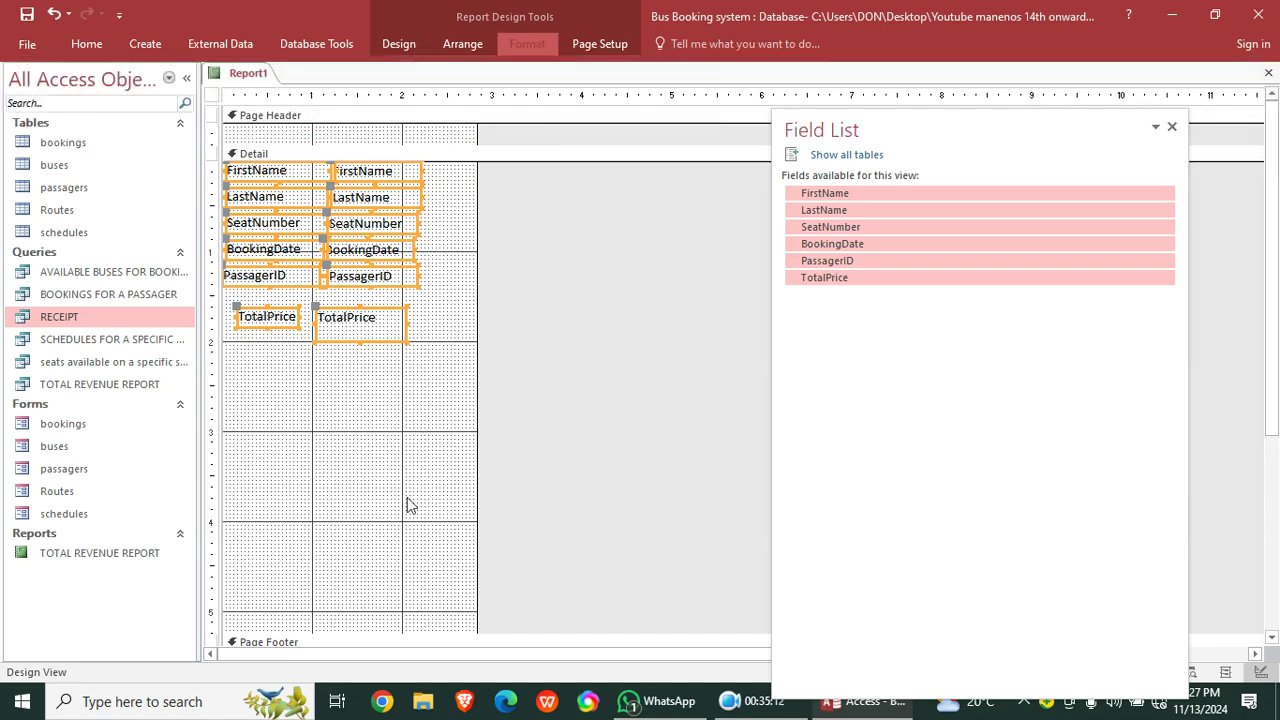
- Shorten the Detail section to end just below the TotalPrice row and heighten the Page Header to about 0.8 inch
{"action": "scroll", "coordinate": [360, 500], "scroll_direction": "down", "scroll_amount": 3}
{"action": "left_click_drag", "start_coordinate": [345, 457], "coordinate": [307, 198]}
{"action": "scroll", "coordinate": [385, 330], "scroll_direction": "up", "scroll_amount": 3}
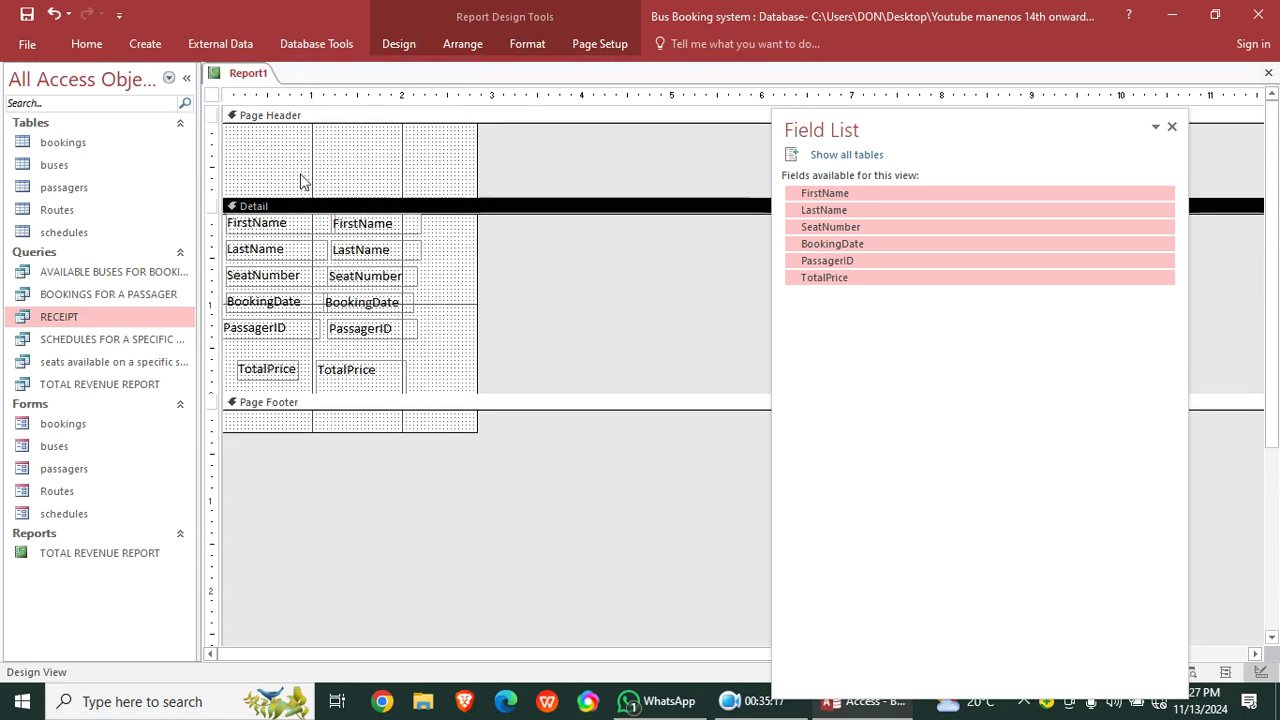
- Add a label reading RECEIPT to the Page Header, about 2.1 inches wide
{"action": "left_click", "coordinate": [401, 46]}
{"action": "left_click", "coordinate": [387, 88]}
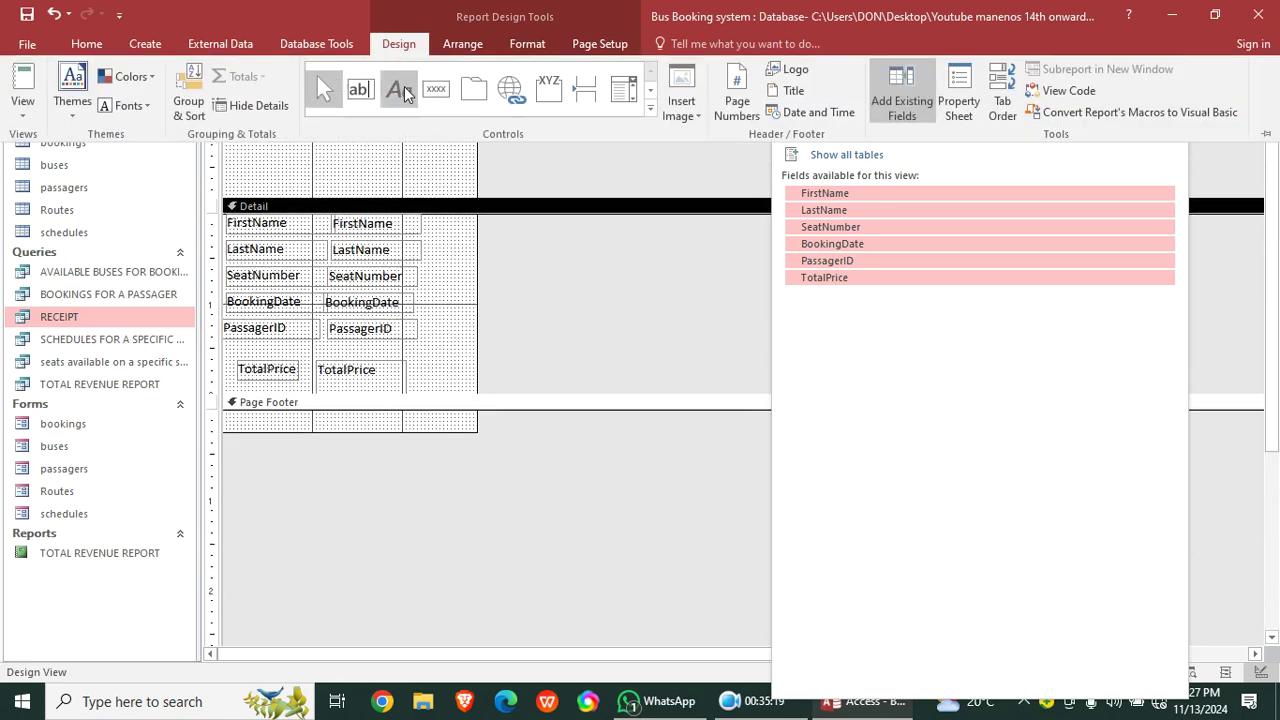
{"action": "left_click_drag", "start_coordinate": [229, 136], "coordinate": [421, 169]}
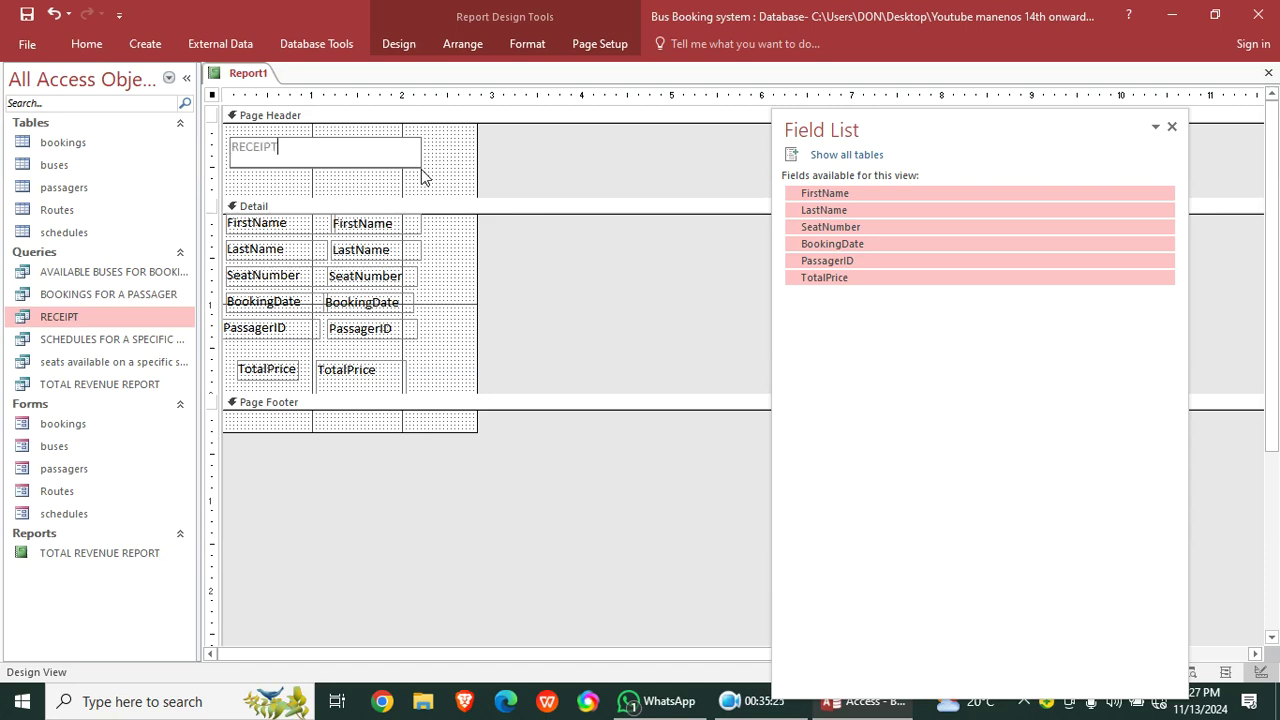
{"action": "key", "text": "Return"}
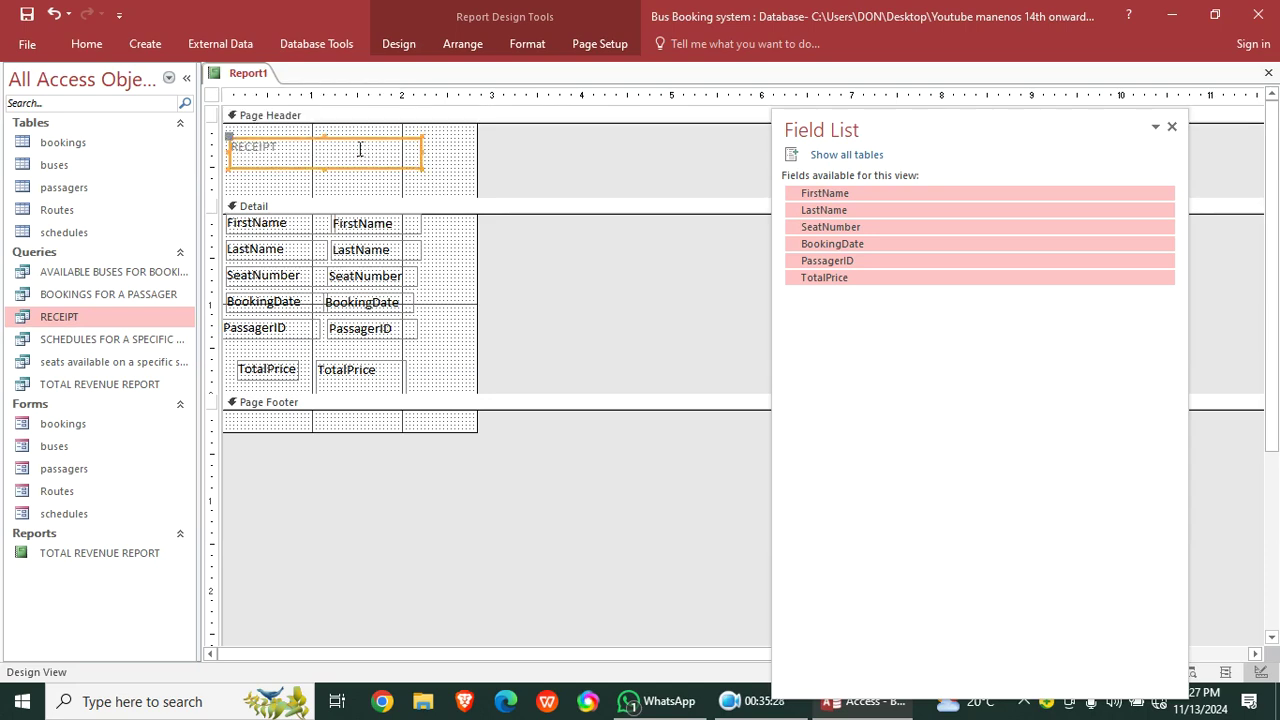
- Set the RECEIPT heading's font size to 28 and enlarge its label box to fit the text
{"action": "left_click", "coordinate": [537, 47]}
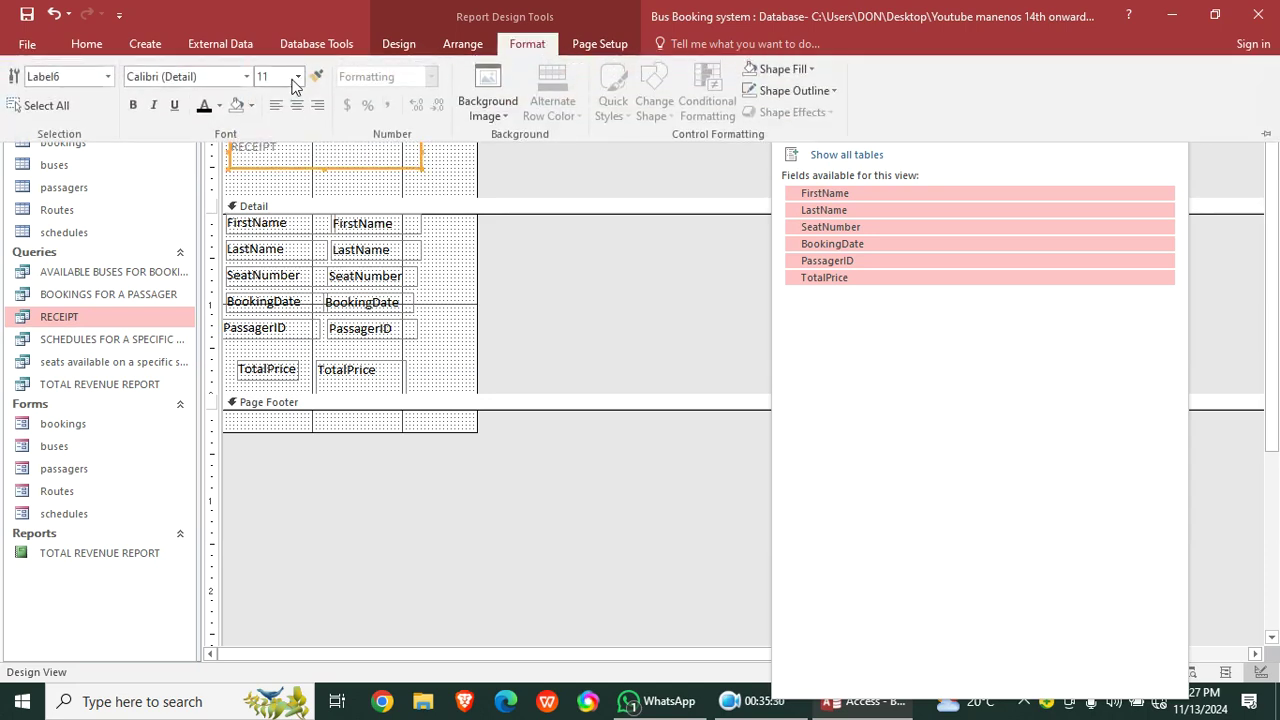
{"action": "left_click", "coordinate": [298, 77]}
{"action": "left_click", "coordinate": [260, 312]}
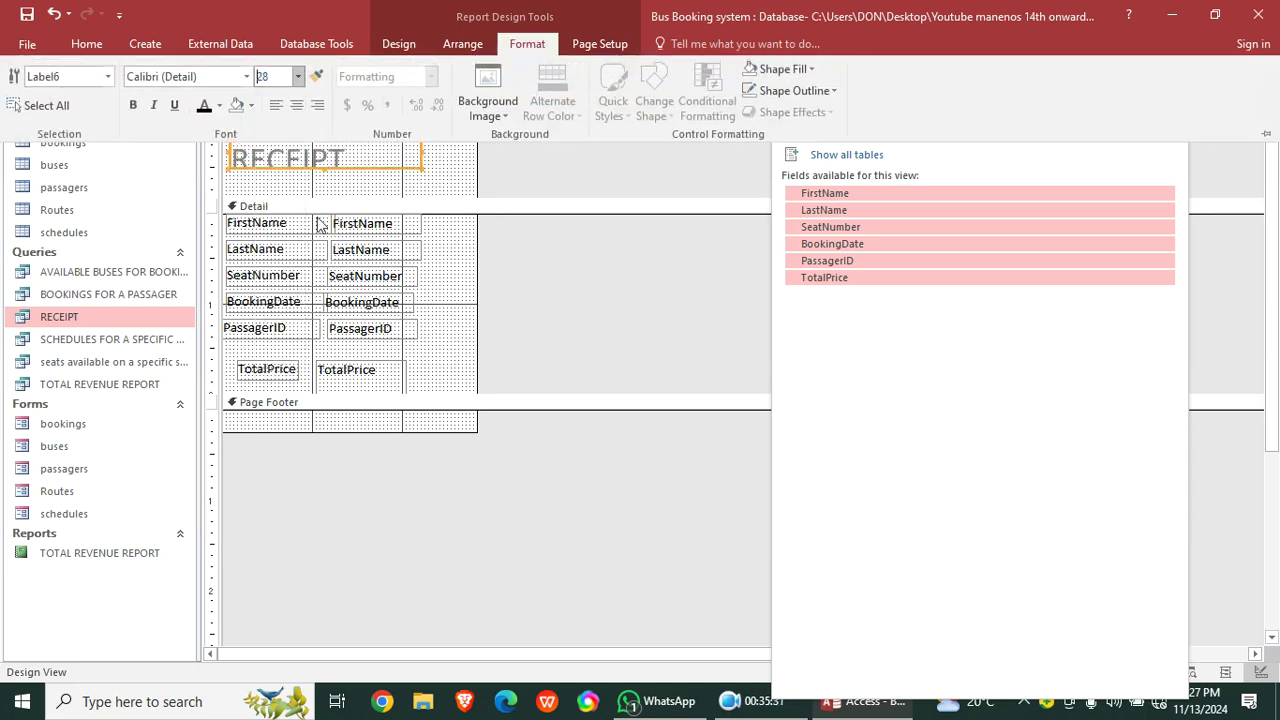
{"action": "left_click", "coordinate": [420, 173]}
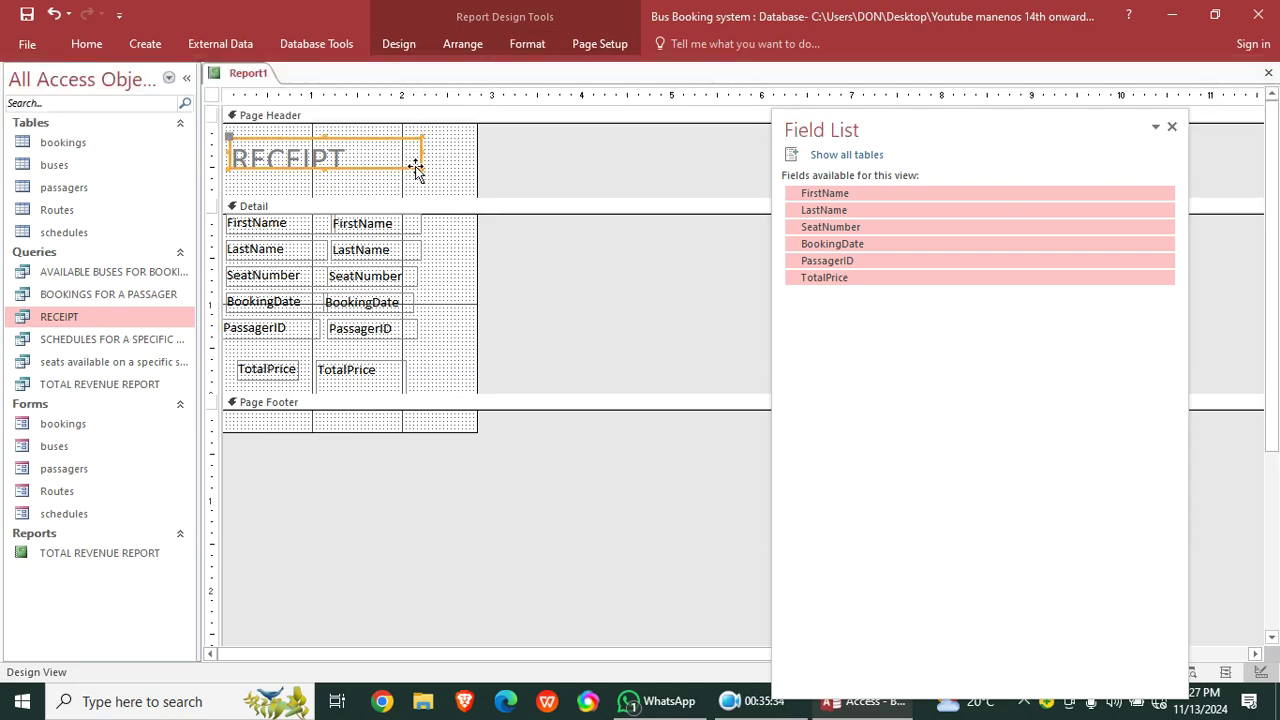
{"action": "left_click_drag", "start_coordinate": [423, 174], "coordinate": [436, 190]}
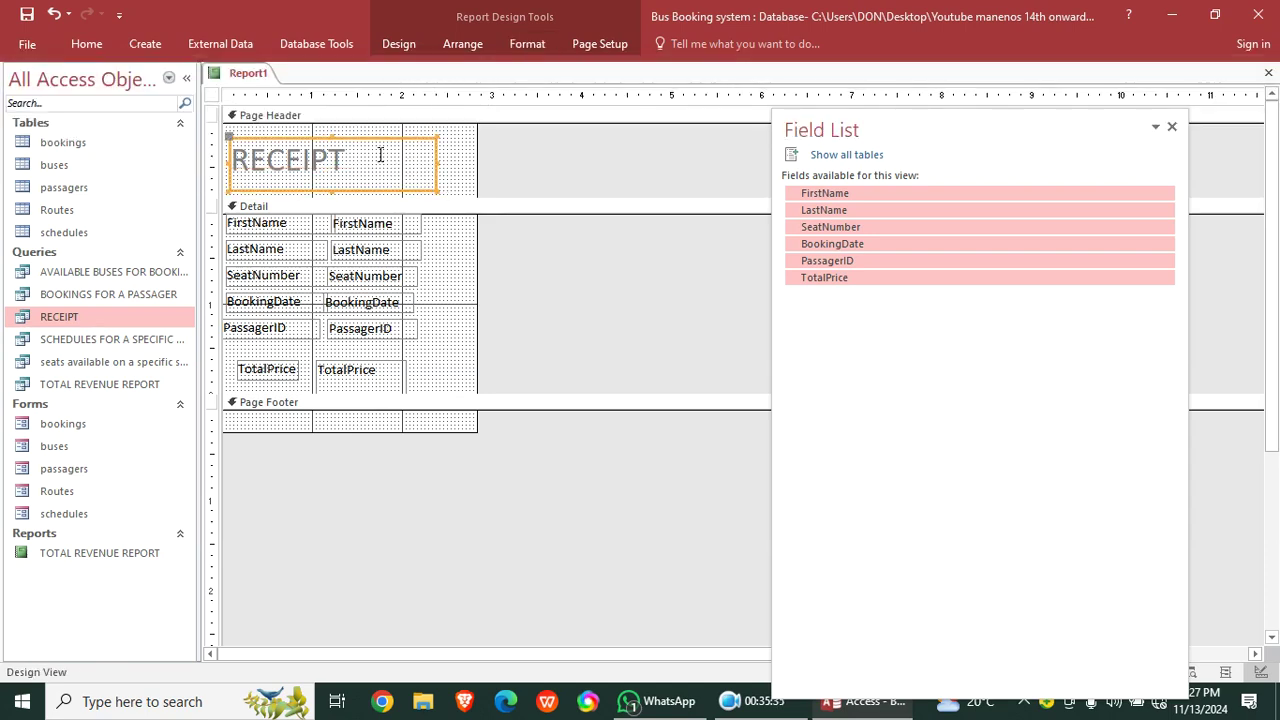
- Make the RECEIPT heading black, bold and centred, and narrow the report to the heading's edge at about 2.4 inches
{"action": "left_click", "coordinate": [527, 44]}
{"action": "left_click", "coordinate": [133, 105]}
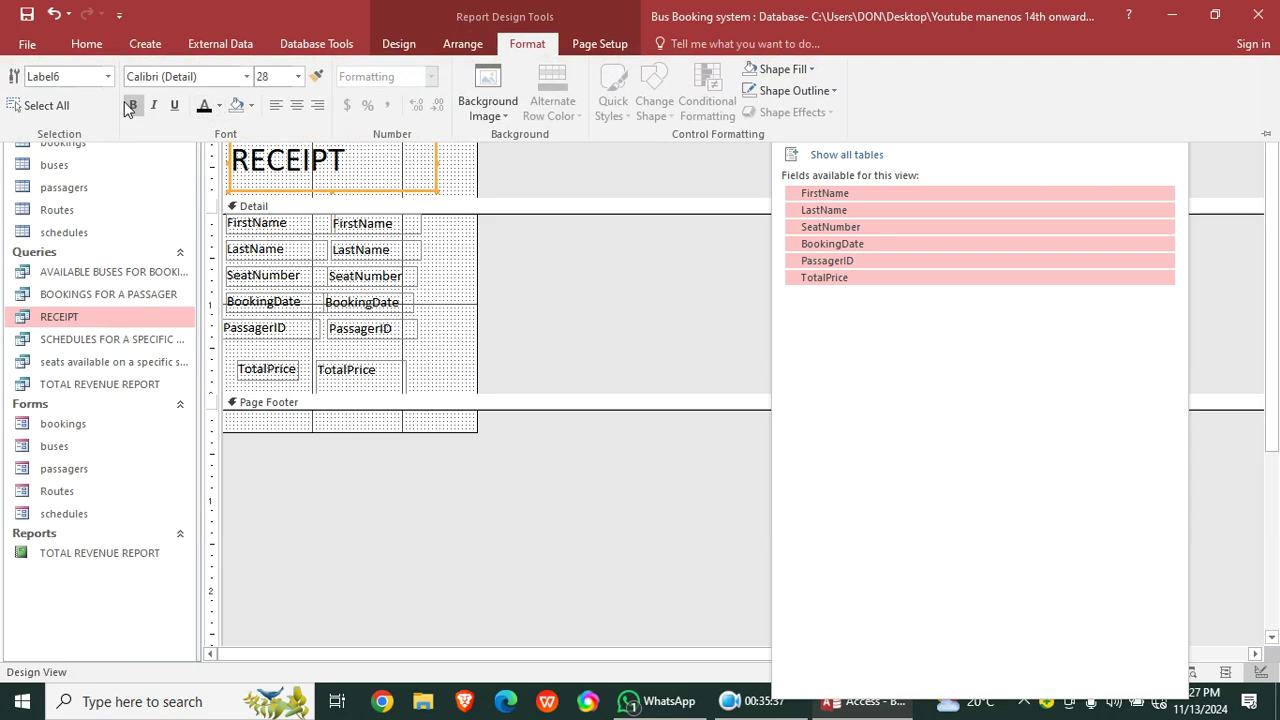
{"action": "left_click", "coordinate": [296, 105]}
{"action": "left_click", "coordinate": [553, 238]}
{"action": "left_click_drag", "start_coordinate": [481, 188], "coordinate": [438, 199]}
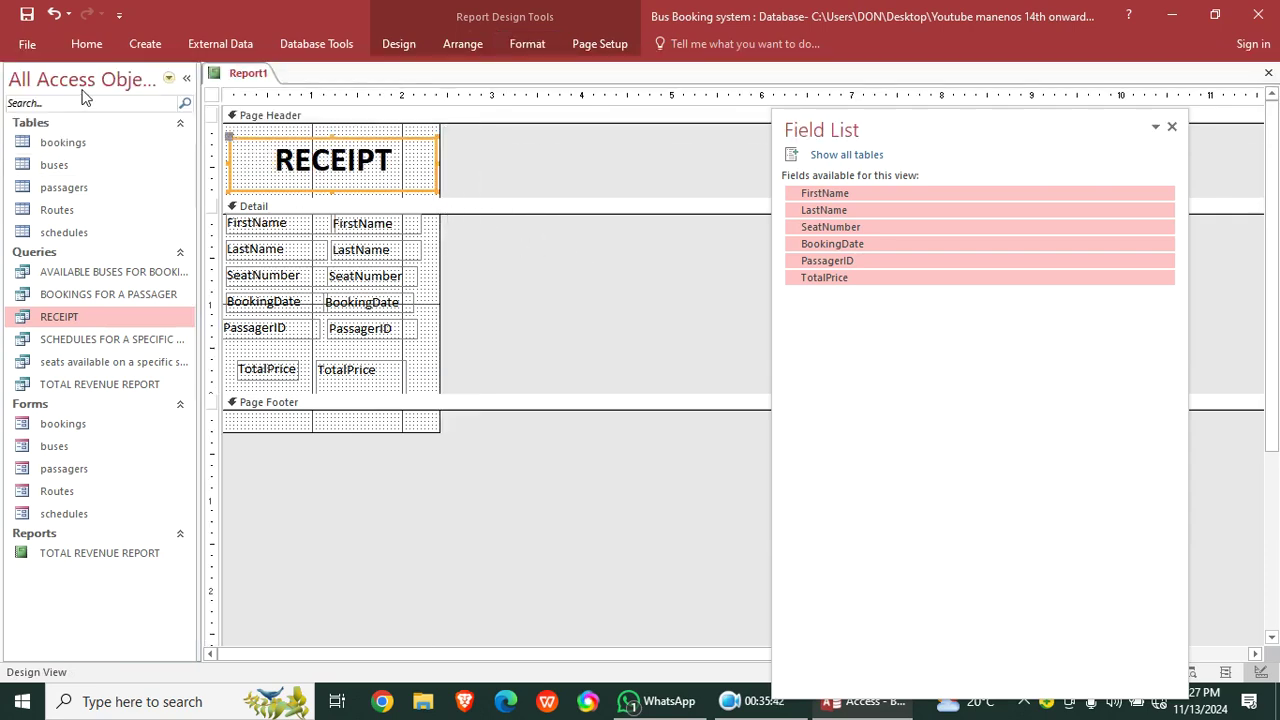
- Save the report as RECEIPT and display it in Report View
{"action": "left_click", "coordinate": [27, 14]}
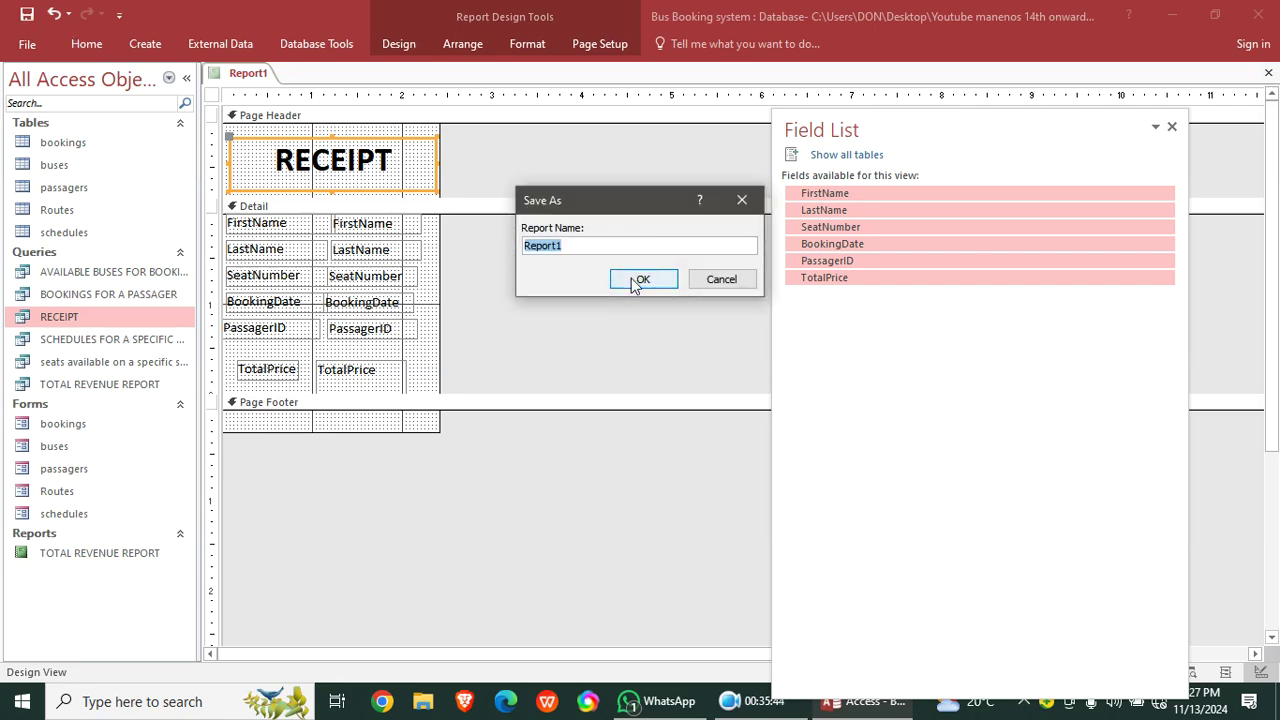
{"action": "type", "text": "RE"}
{"action": "left_click", "coordinate": [631, 280]}
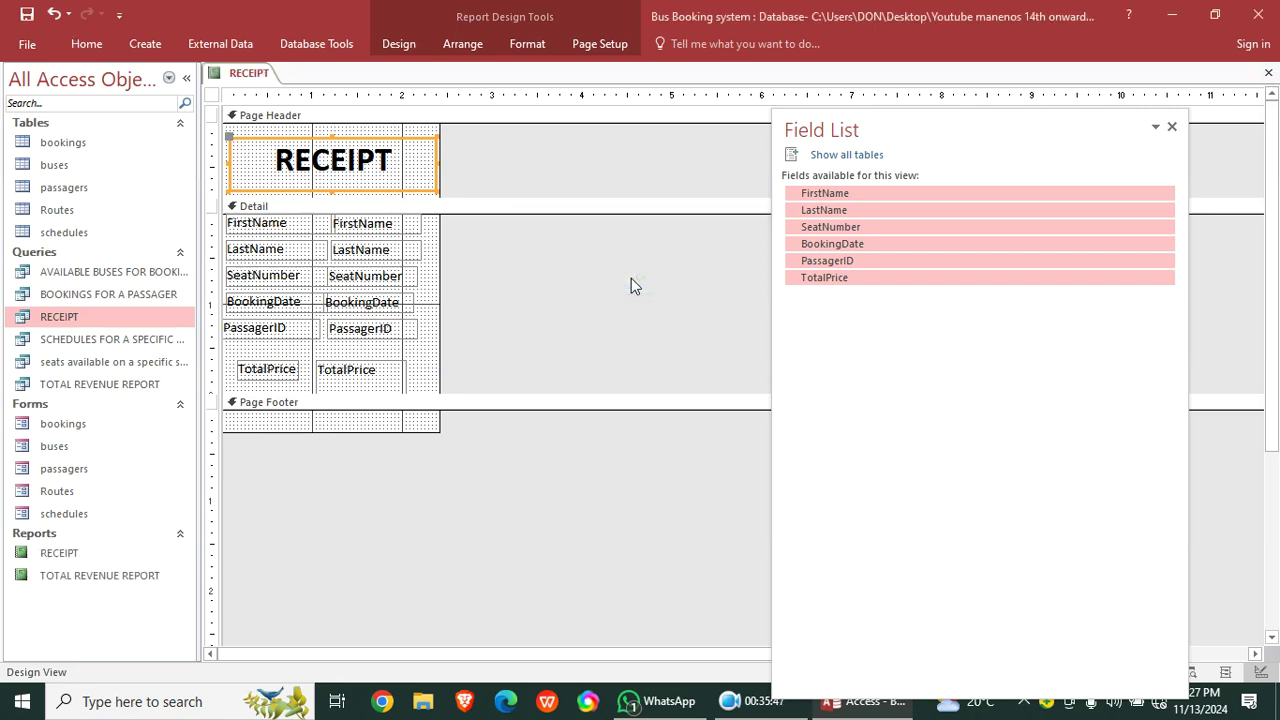
{"action": "double_click", "coordinate": [80, 556]}
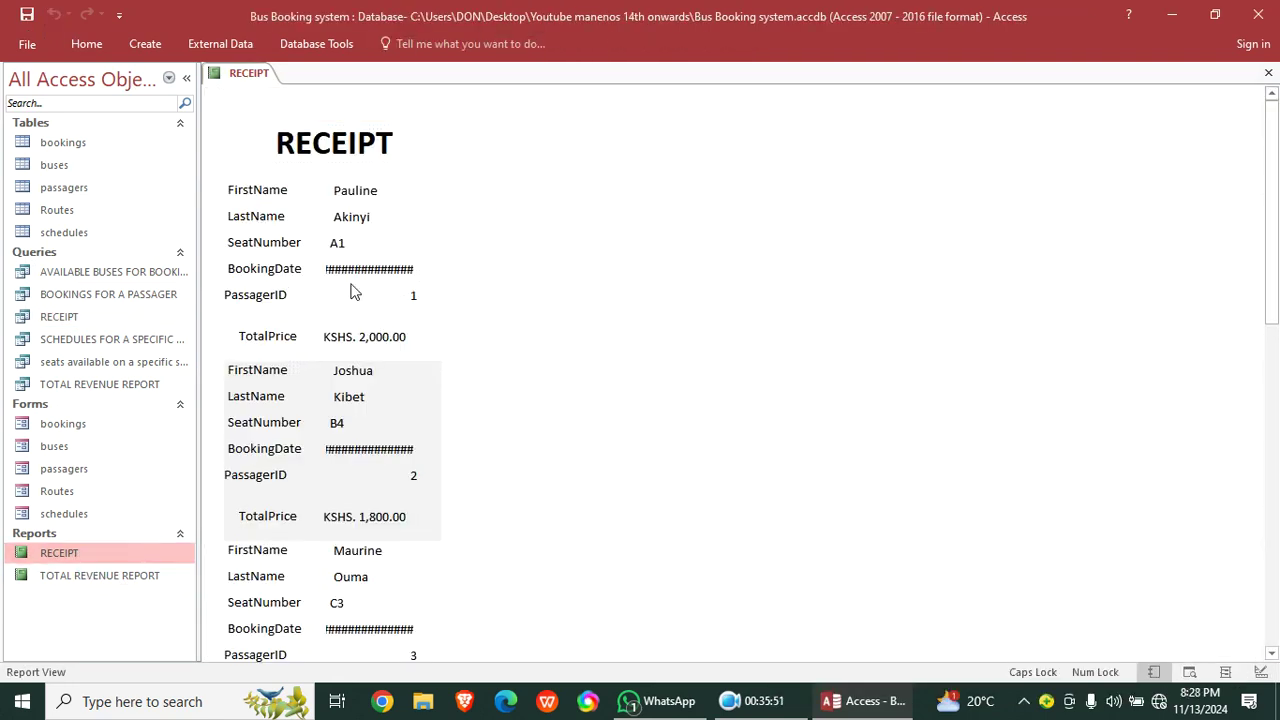
- Widen the BookingDate text box to about 1.6 inches in Design View and check the report in Report View
{"action": "right_click", "coordinate": [486, 176]}
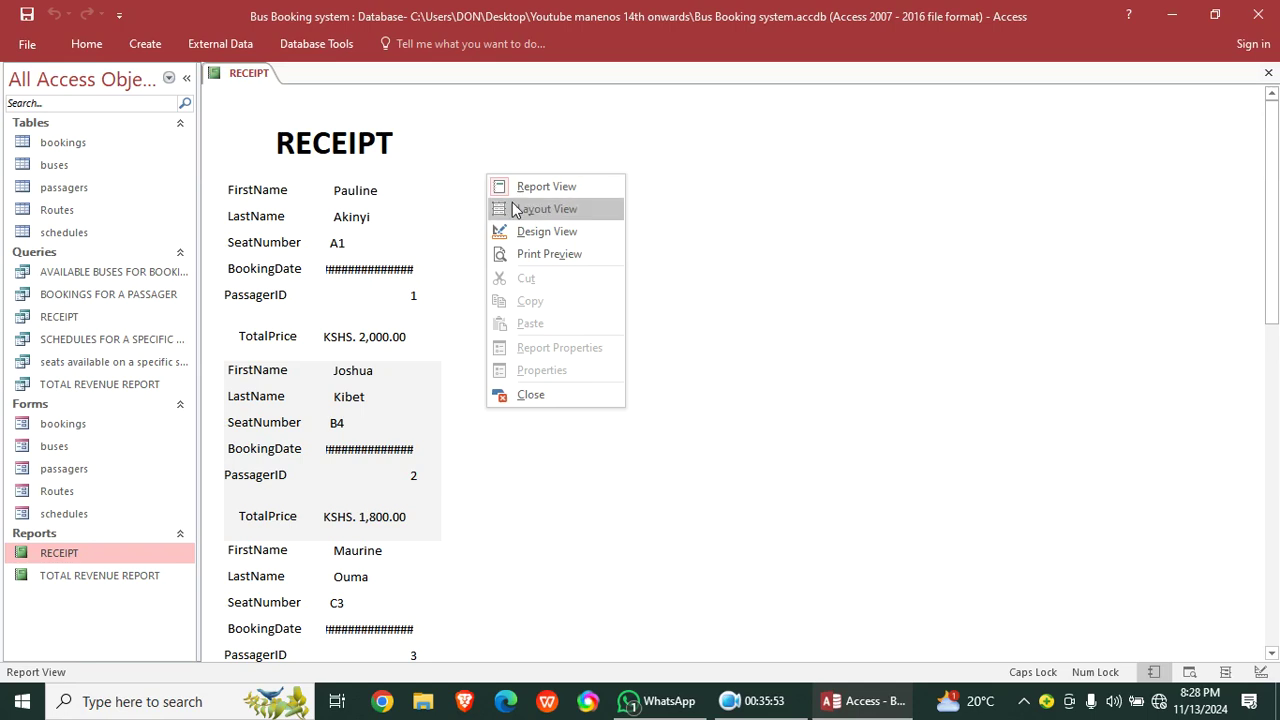
{"action": "left_click", "coordinate": [578, 233]}
{"action": "left_click", "coordinate": [386, 312]}
{"action": "left_click", "coordinate": [318, 302]}
{"action": "left_click", "coordinate": [320, 302]}
{"action": "left_click", "coordinate": [402, 308]}
{"action": "left_click_drag", "start_coordinate": [414, 303], "coordinate": [470, 311]}
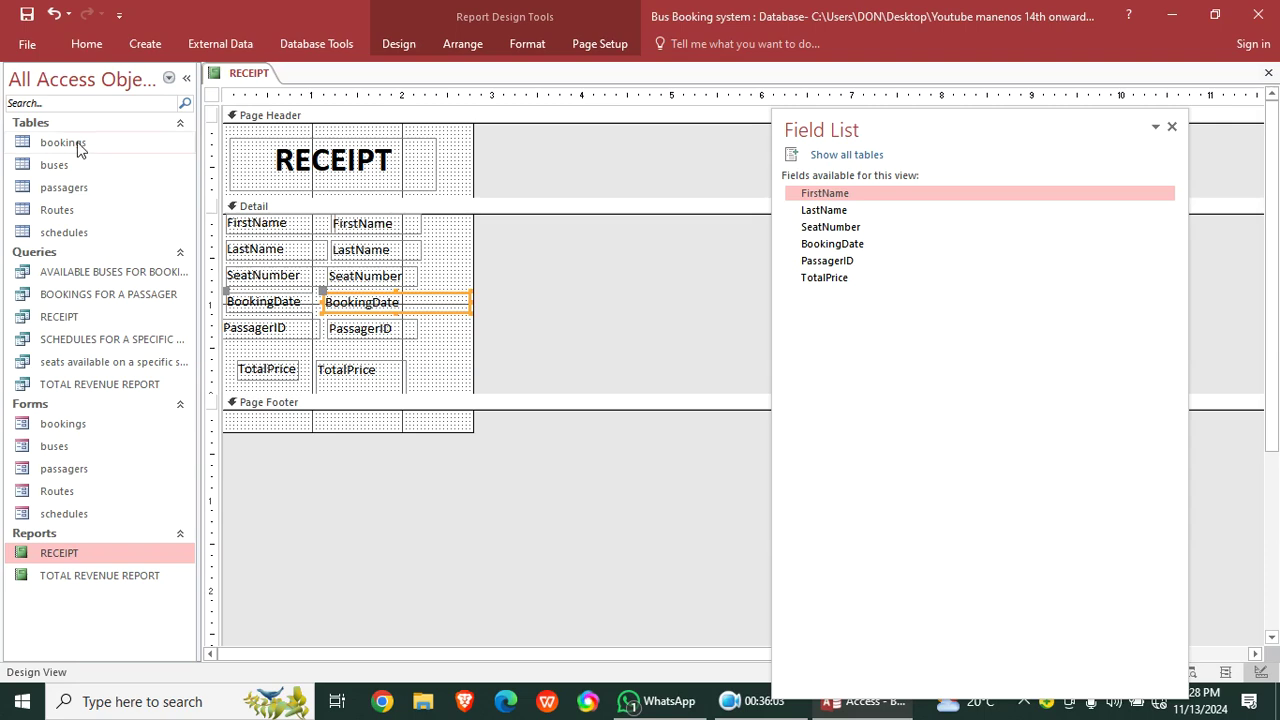
{"action": "left_click", "coordinate": [86, 43]}
{"action": "left_click", "coordinate": [28, 76]}
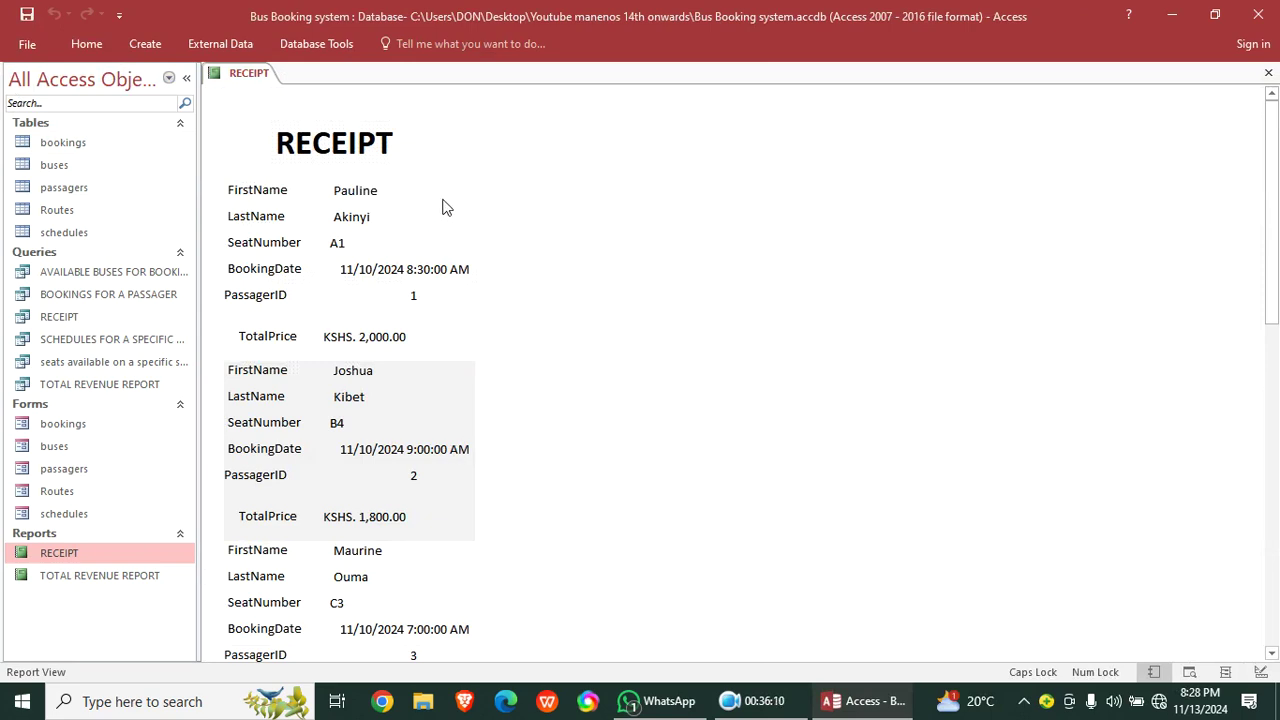
- Change the RECEIPT report's record source to the BOOKINGS FOR A PASSAGER query in Design View and save it
{"action": "right_click", "coordinate": [507, 152]}
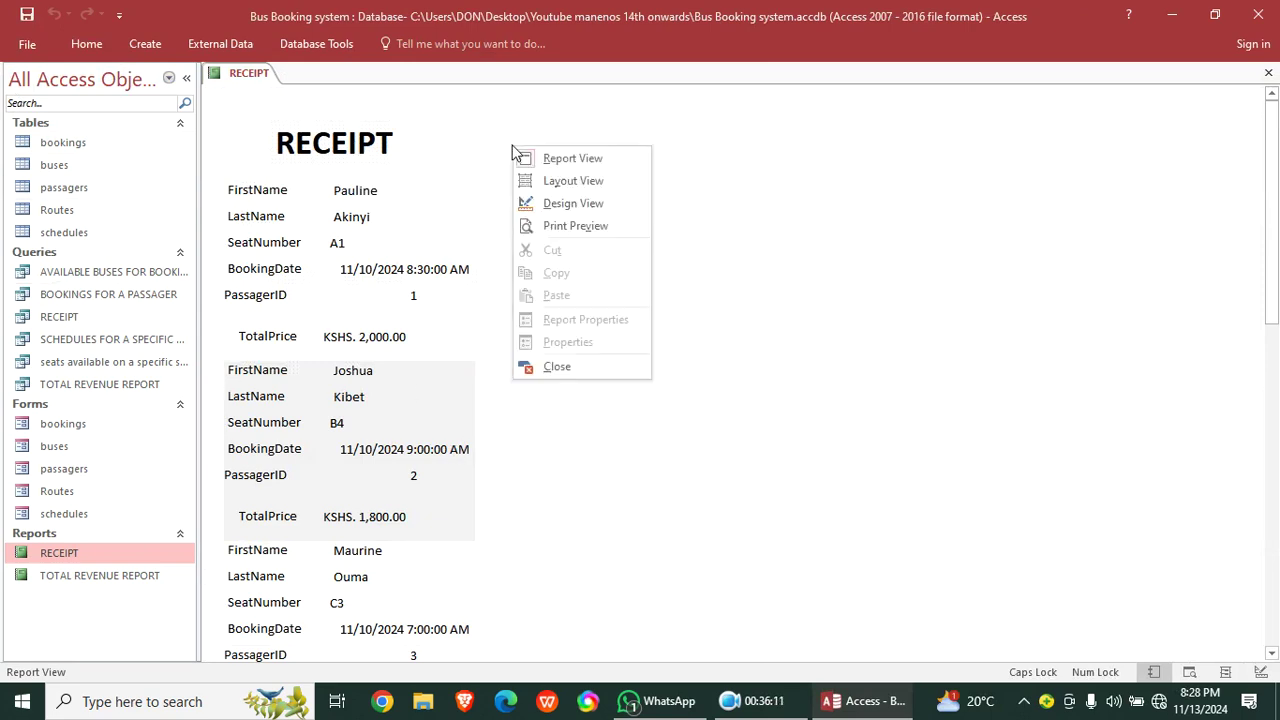
{"action": "left_click", "coordinate": [577, 204]}
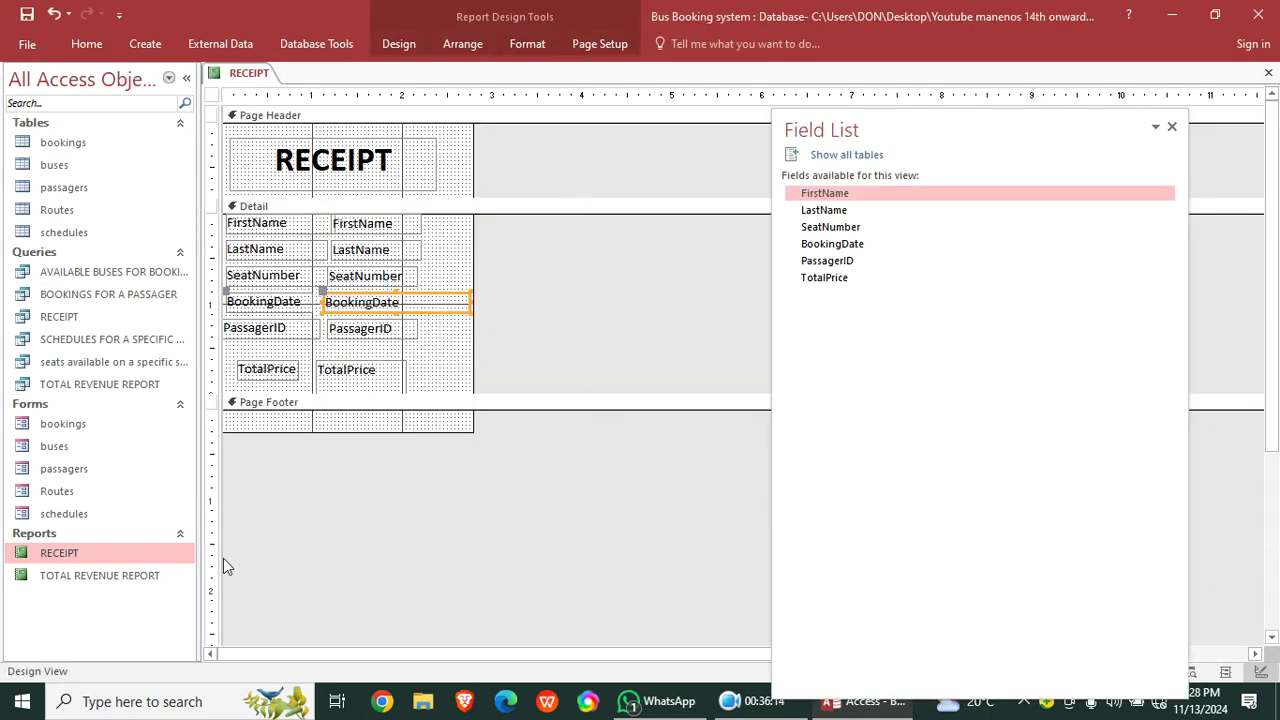
{"action": "double_click", "coordinate": [211, 96]}
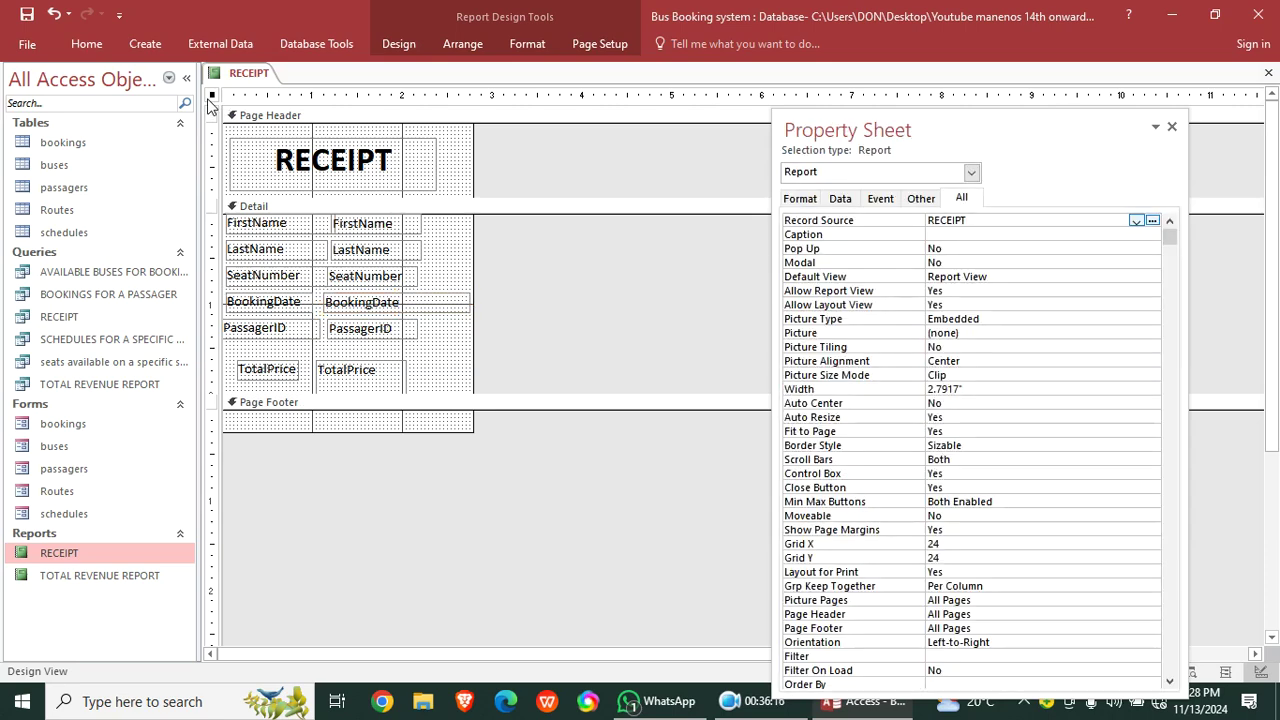
{"action": "left_click", "coordinate": [1135, 221]}
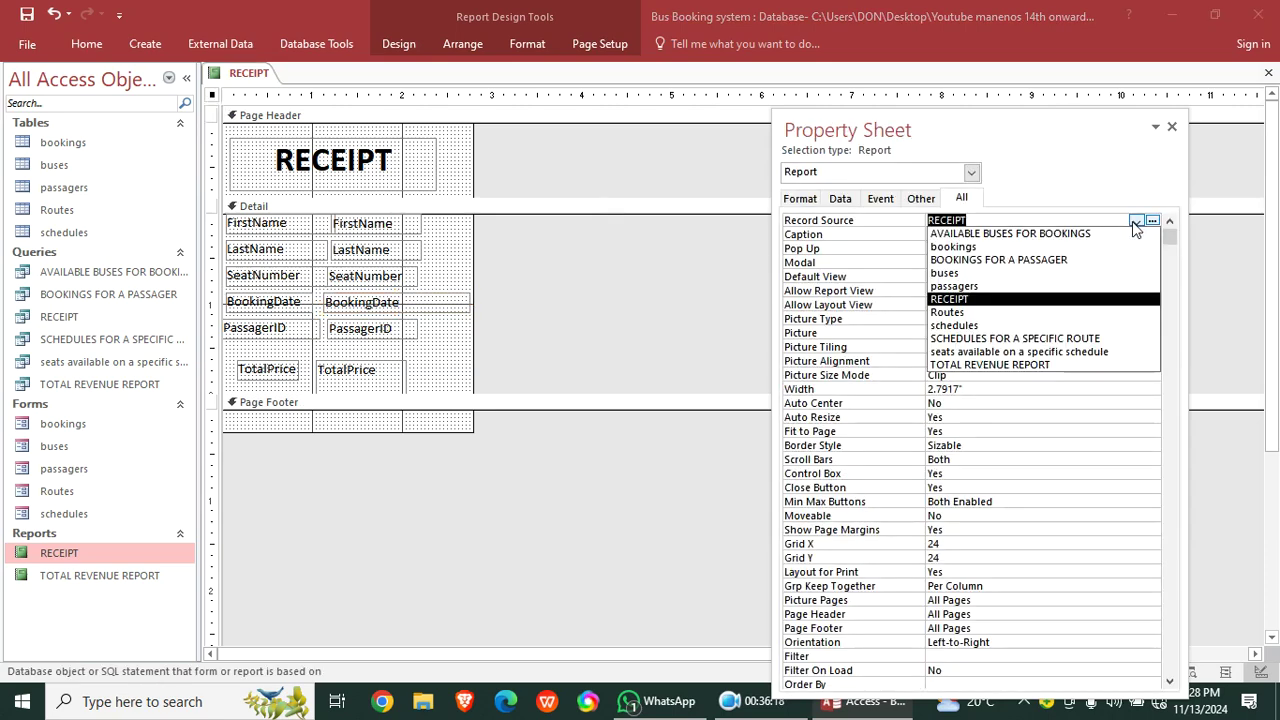
{"action": "left_click", "coordinate": [1097, 260]}
{"action": "left_click", "coordinate": [27, 14]}
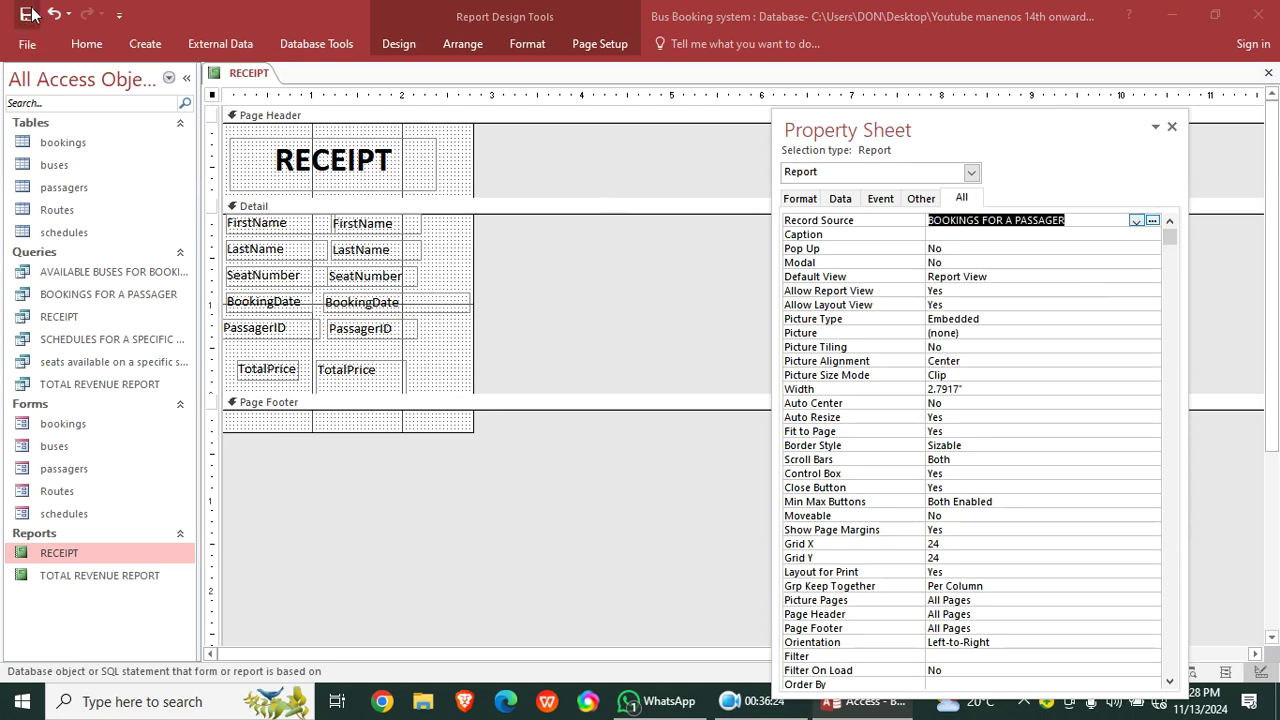
- View the receipt for a single passenger in Report View by entering the passenger's ID
{"action": "left_click", "coordinate": [86, 43]}
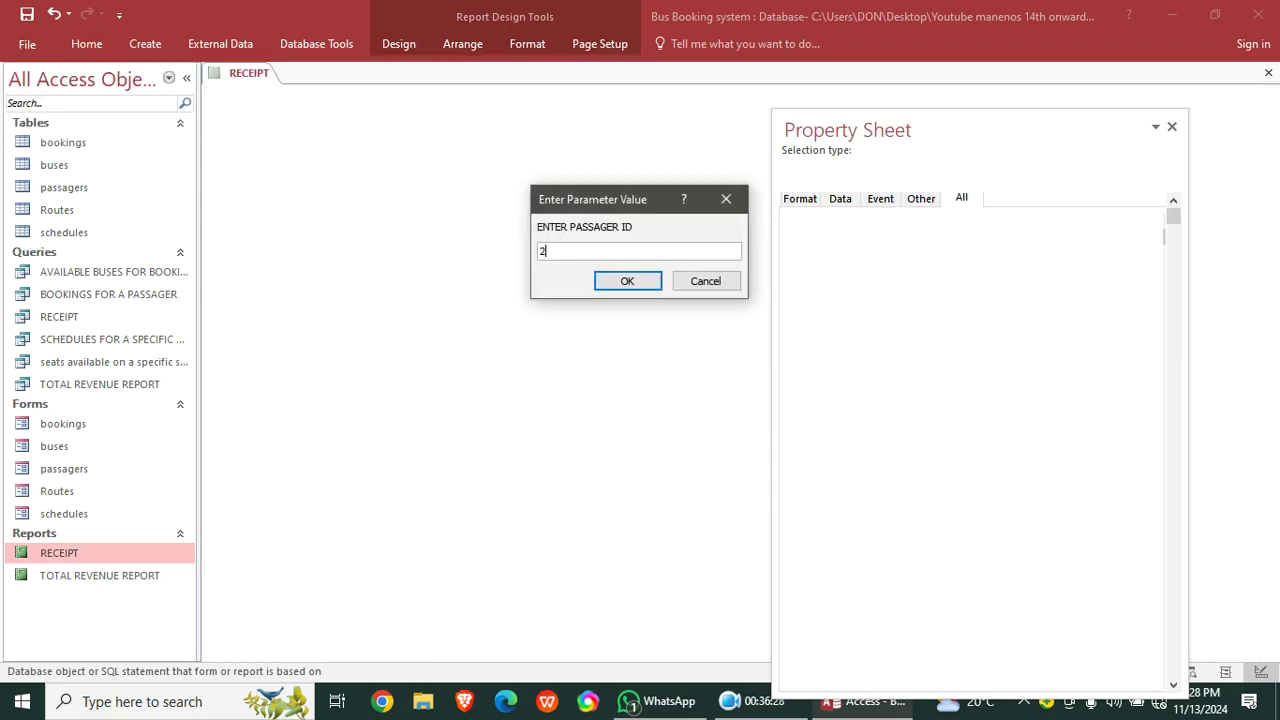
{"action": "type", "text": "2"}
{"action": "key", "text": "Return"}
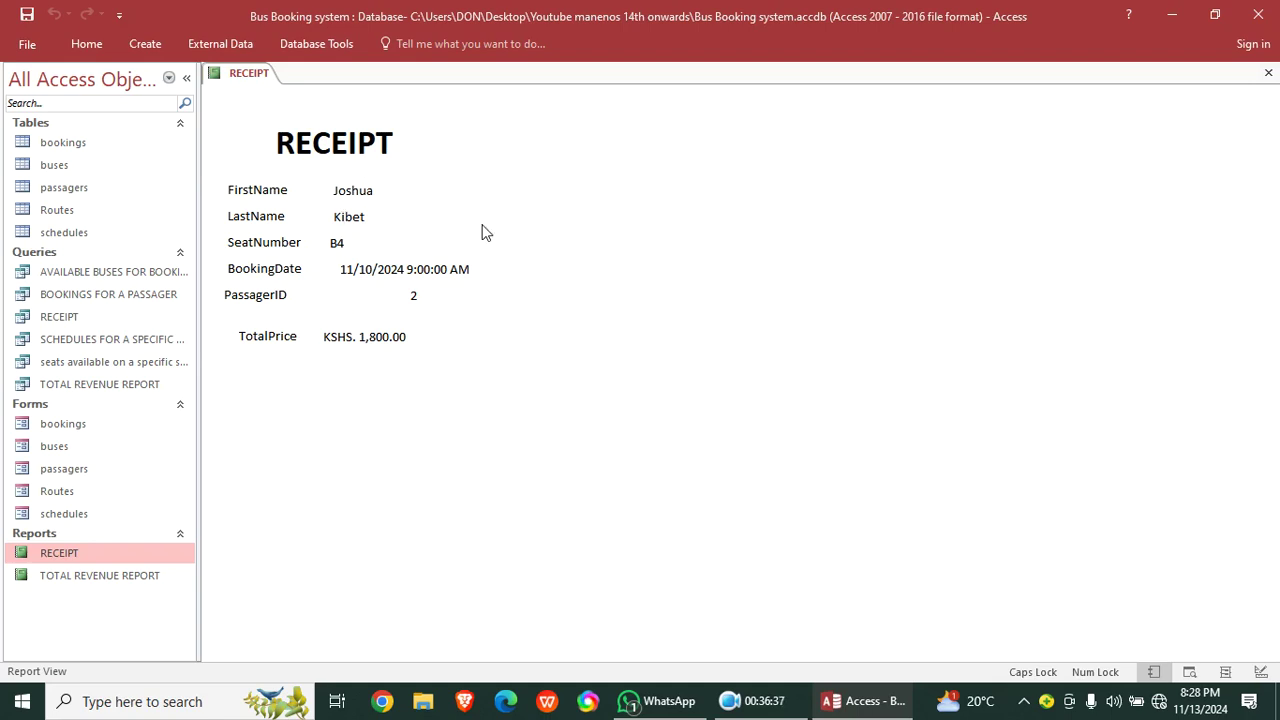
- Make all six field labels in the Detail section bold and right-aligned in Design View
{"action": "right_click", "coordinate": [514, 176]}
{"action": "left_click", "coordinate": [600, 230]}
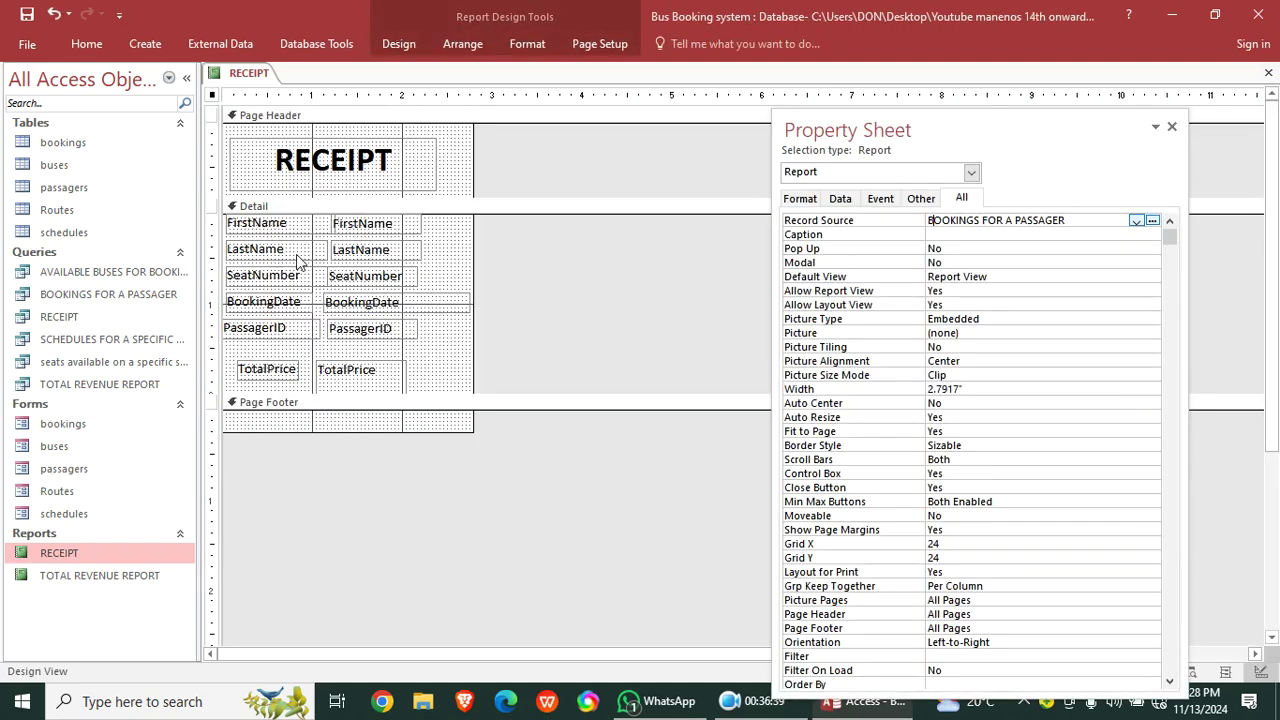
{"action": "left_click", "coordinate": [252, 378]}
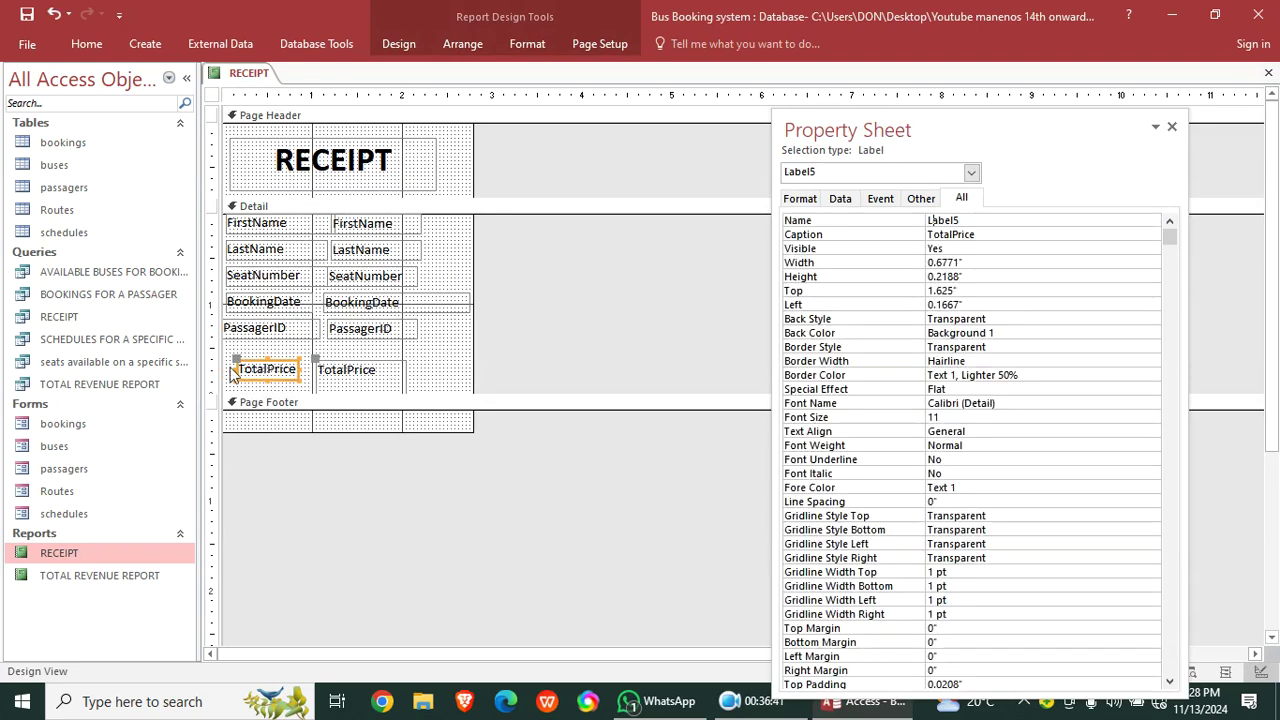
{"action": "left_click_drag", "start_coordinate": [289, 392], "coordinate": [258, 215]}
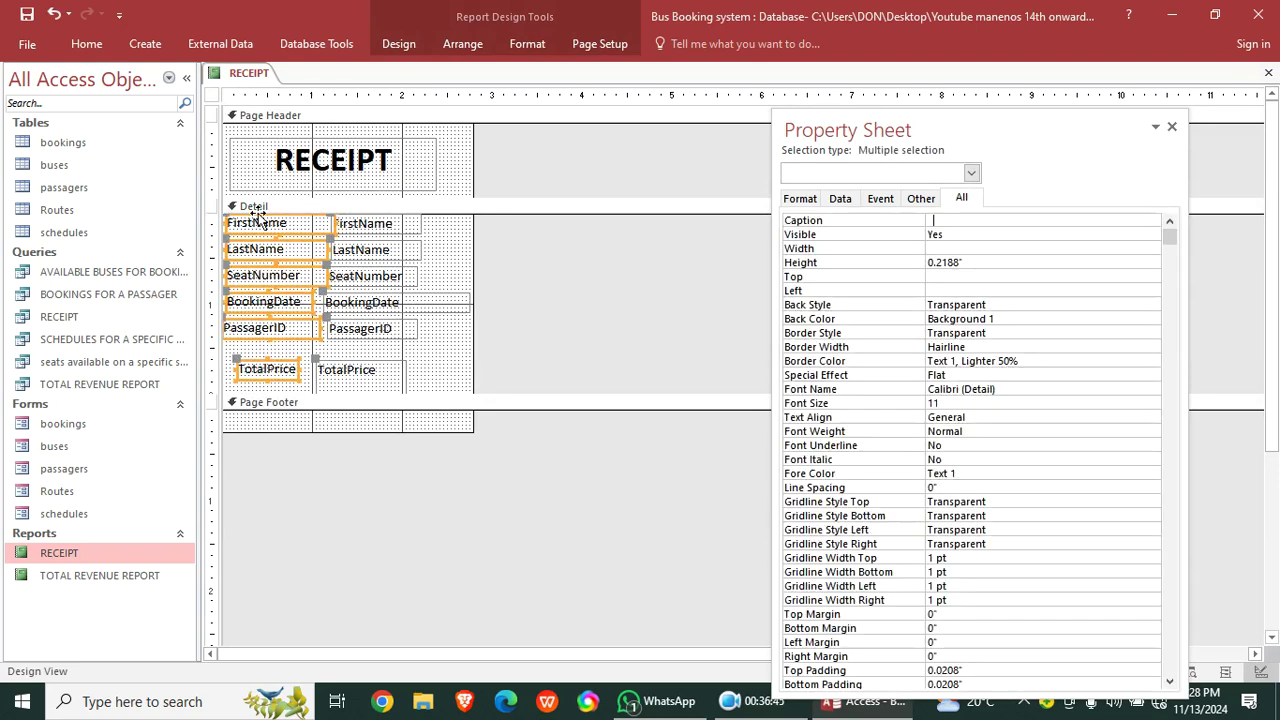
{"action": "left_click", "coordinate": [527, 44]}
{"action": "left_click", "coordinate": [133, 105]}
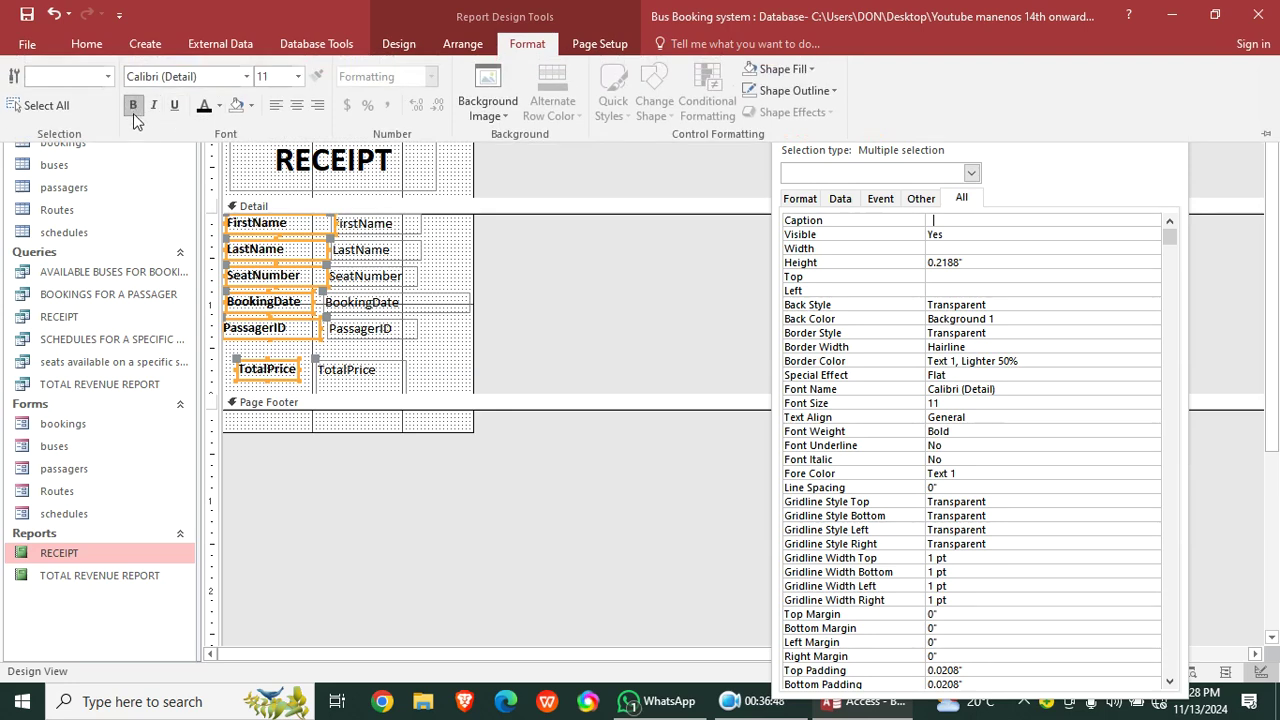
{"action": "left_click", "coordinate": [315, 107]}
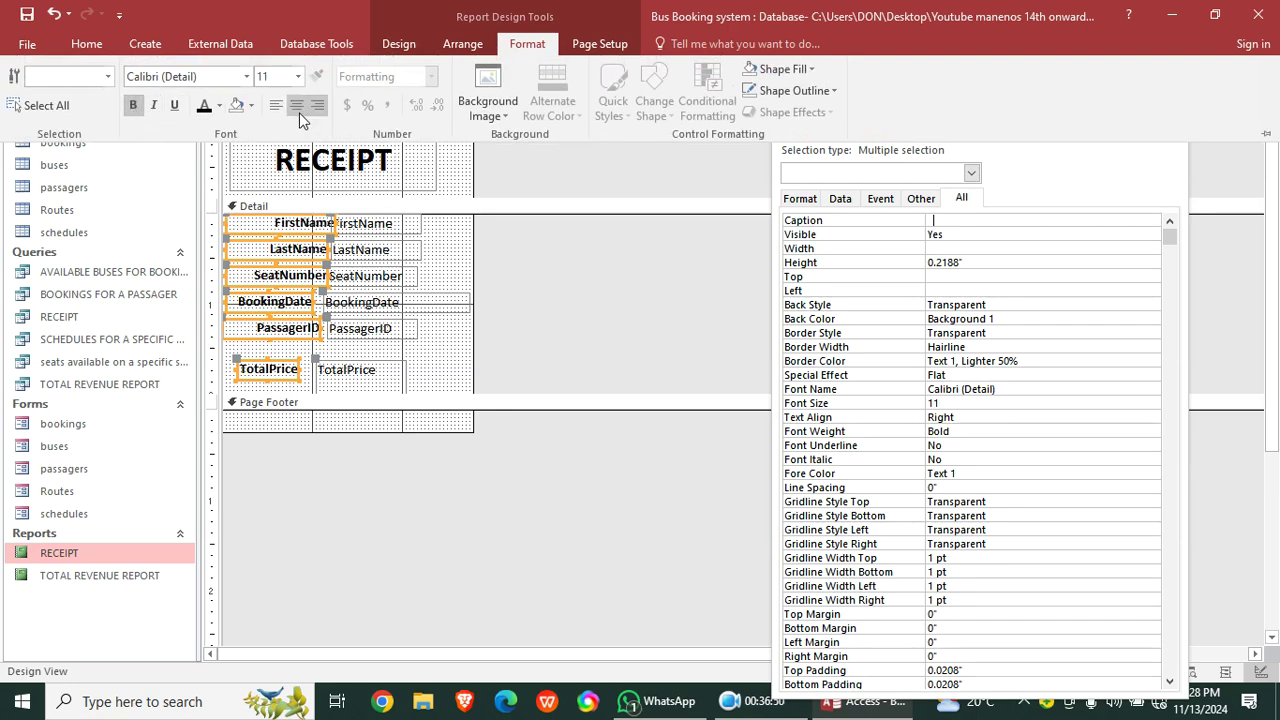
- Check the restyled receipt in Report View, entering another passenger's ID
{"action": "left_click", "coordinate": [84, 44]}
{"action": "left_click", "coordinate": [17, 85]}
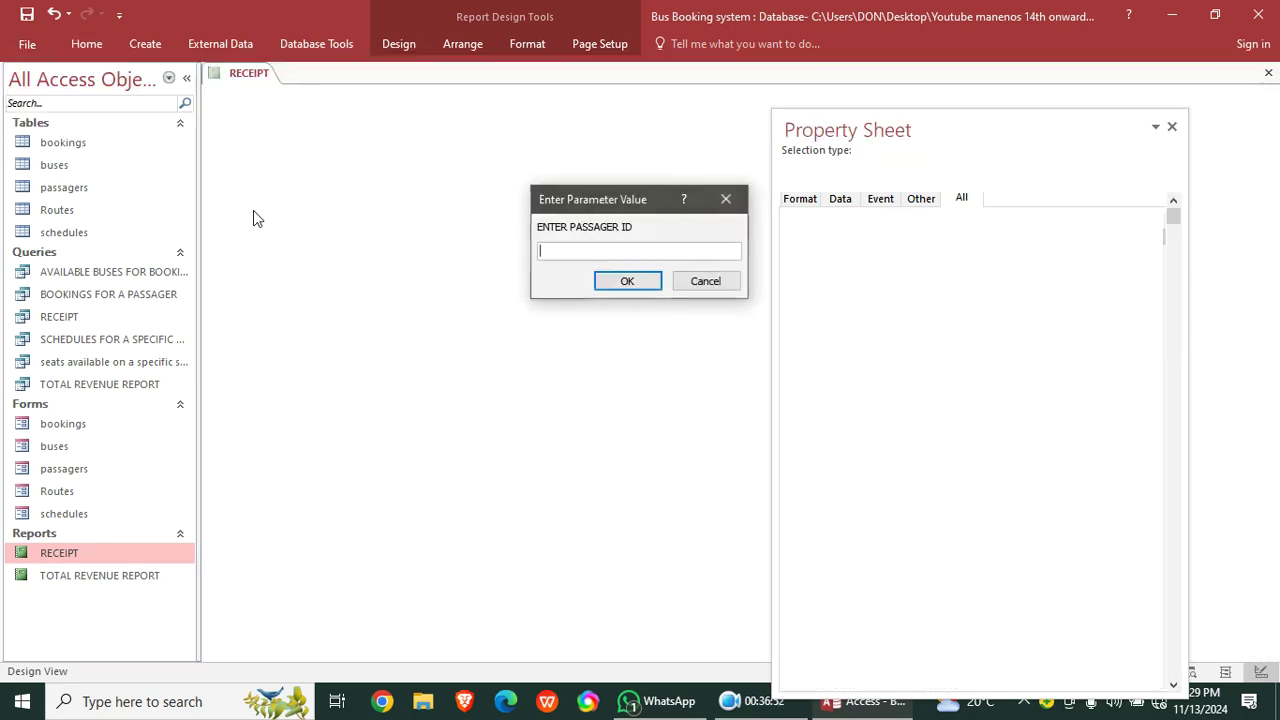
{"action": "type", "text": "5"}
{"action": "key", "text": "Return"}
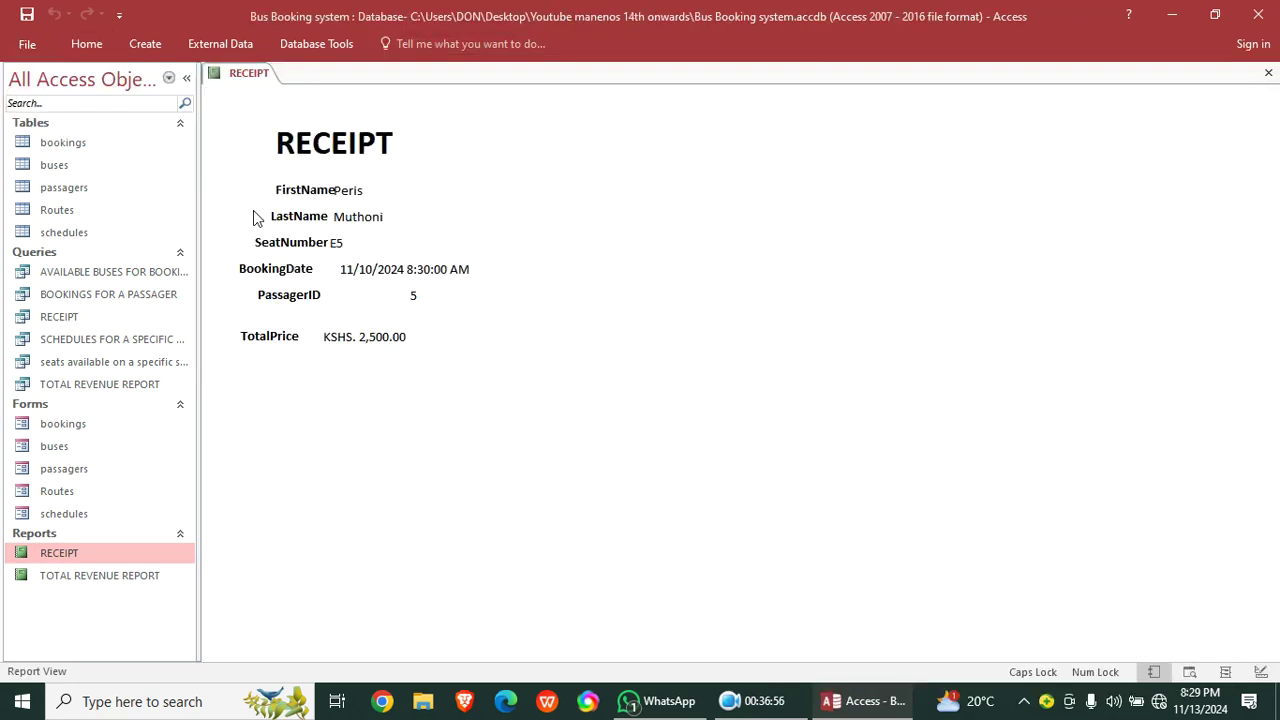
- Narrow the FirstName text box in the RECEIPT report's Detail section so its left edge starts at about 1.29 inches
{"action": "right_click", "coordinate": [474, 210]}
{"action": "left_click", "coordinate": [517, 261]}
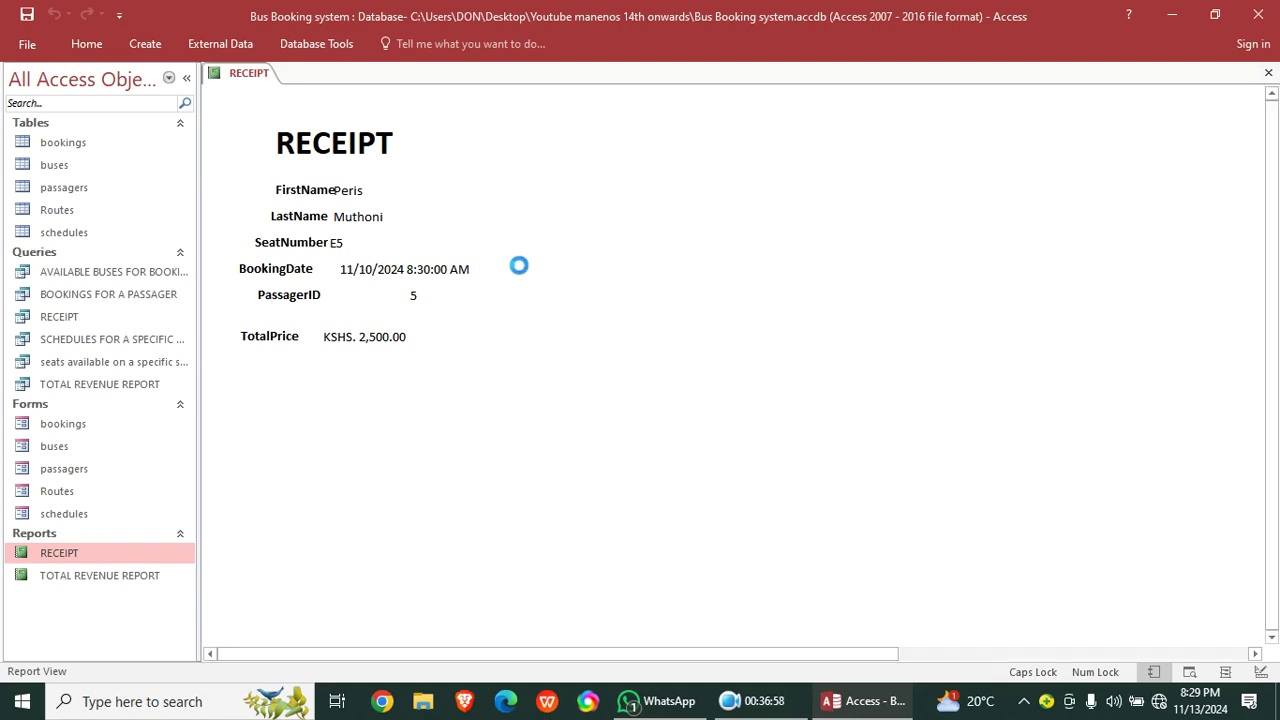
{"action": "left_click", "coordinate": [339, 222]}
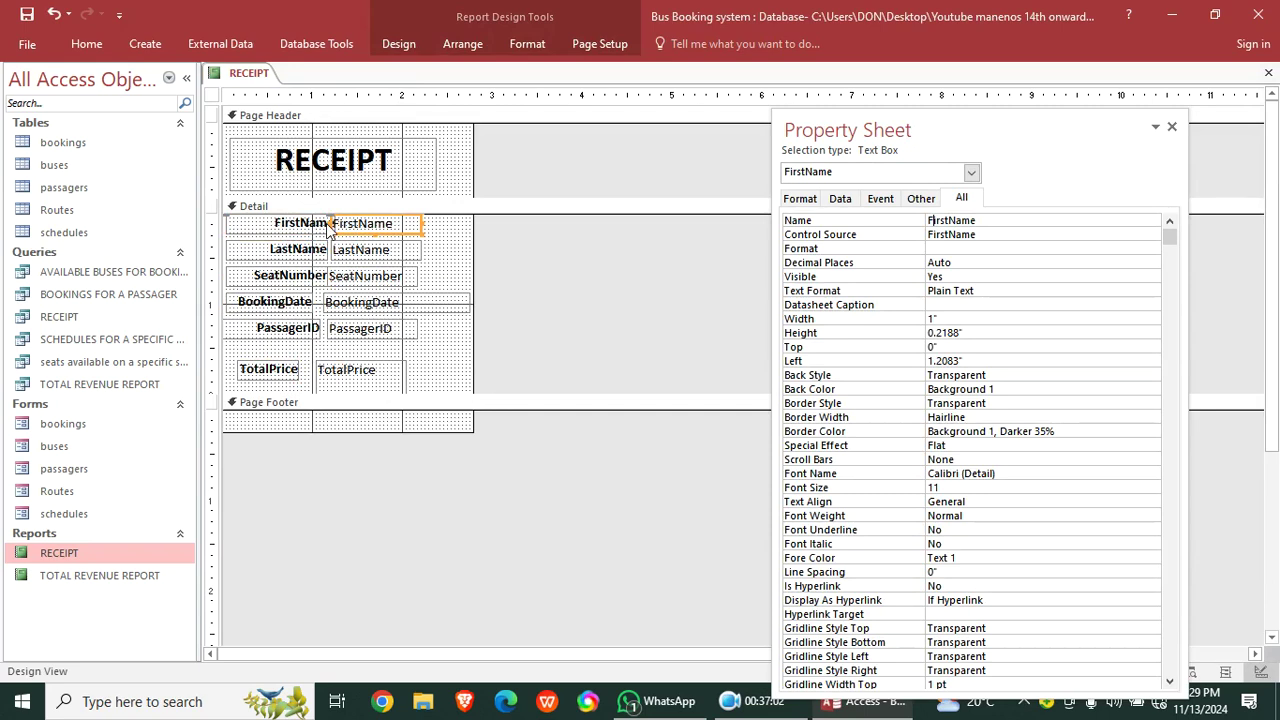
{"action": "left_click_drag", "start_coordinate": [331, 222], "coordinate": [338, 223]}
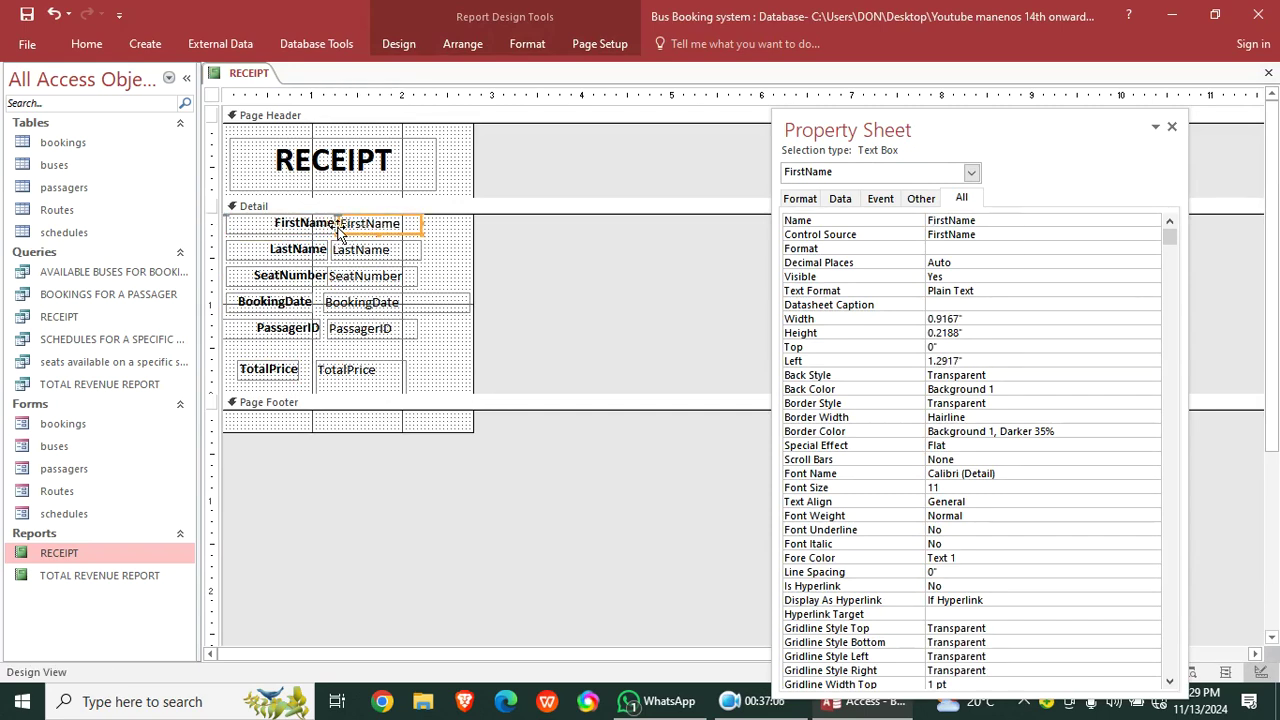
{"action": "left_click", "coordinate": [440, 243]}
- Check the receipt in Report View by entering a passenger's ID, and close the report with its changes saved
{"action": "left_click", "coordinate": [86, 44]}
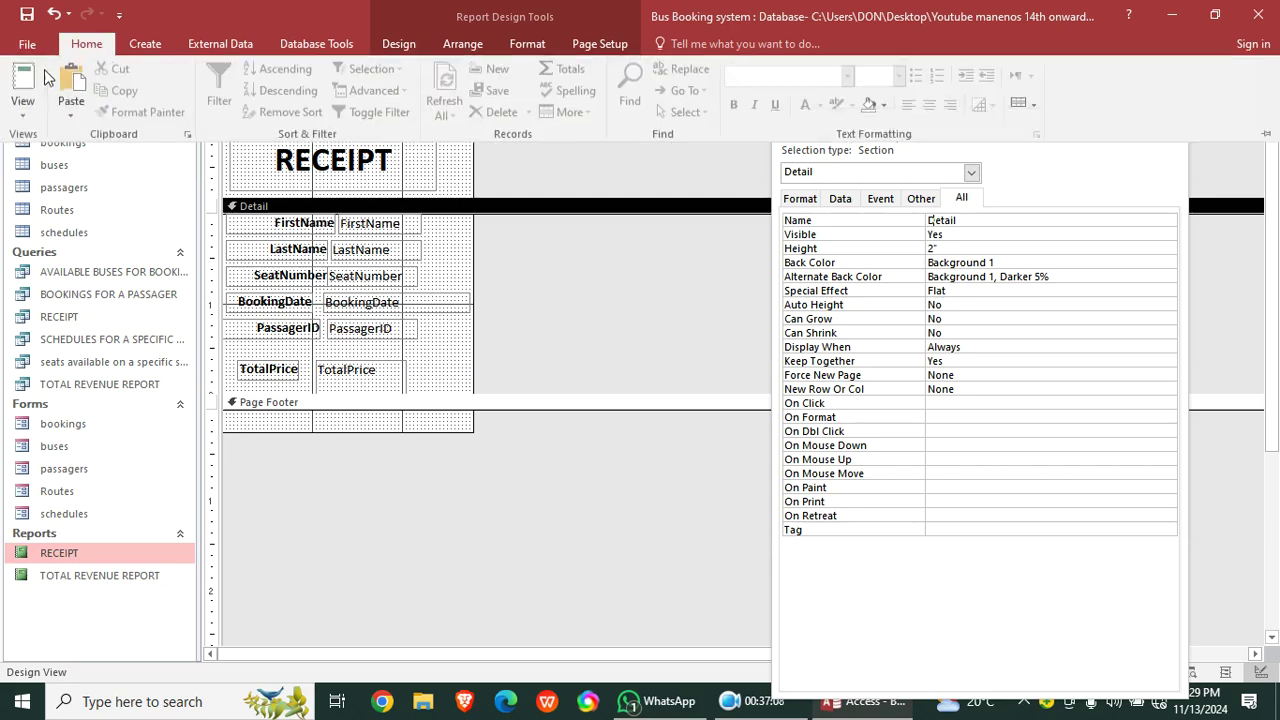
{"action": "left_click", "coordinate": [44, 76]}
{"action": "type", "text": "1"}
{"action": "key", "text": "Return"}
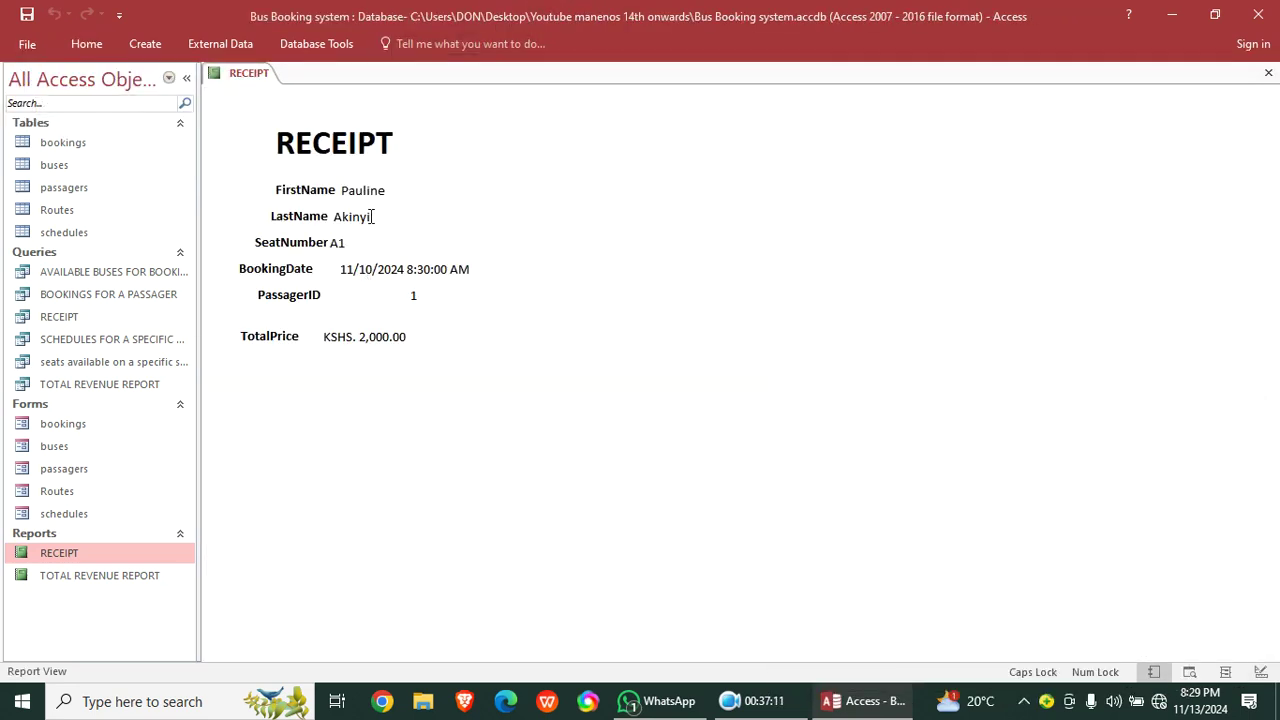
{"action": "left_click", "coordinate": [1268, 73]}
{"action": "left_click", "coordinate": [568, 402]}
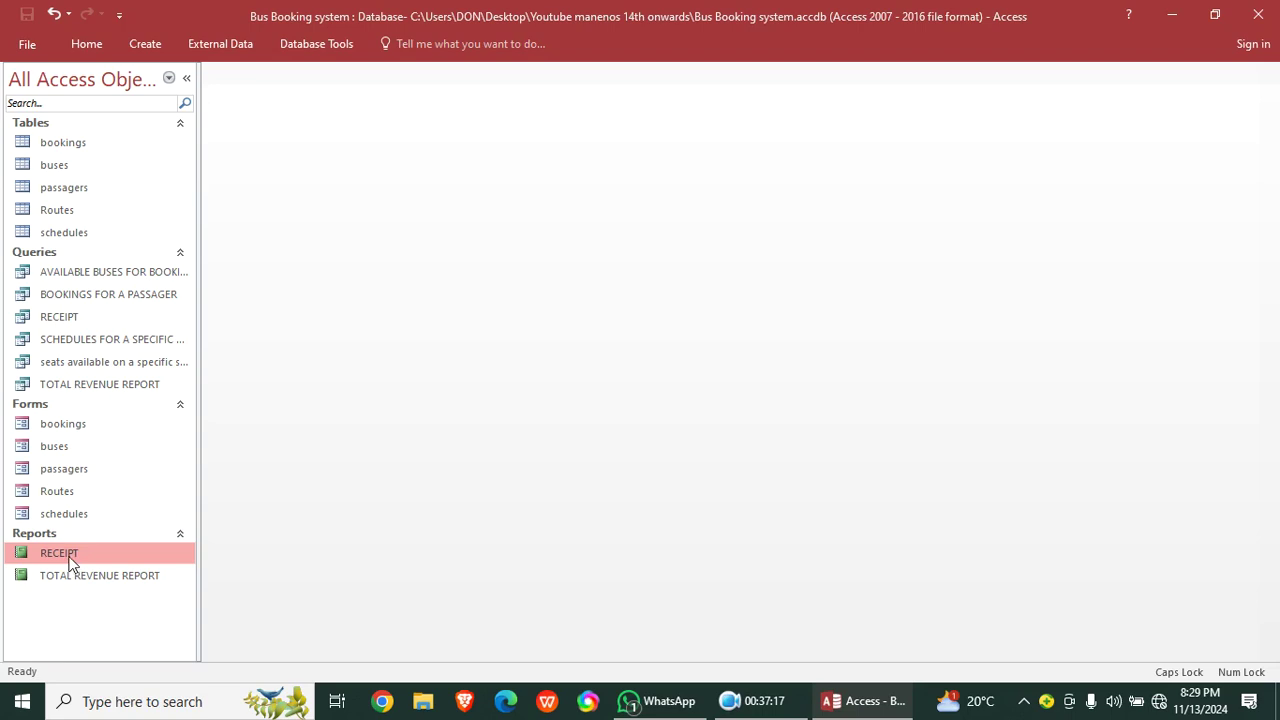
- Create a report from the passagers table and save it as passagers
{"action": "left_click", "coordinate": [86, 187]}
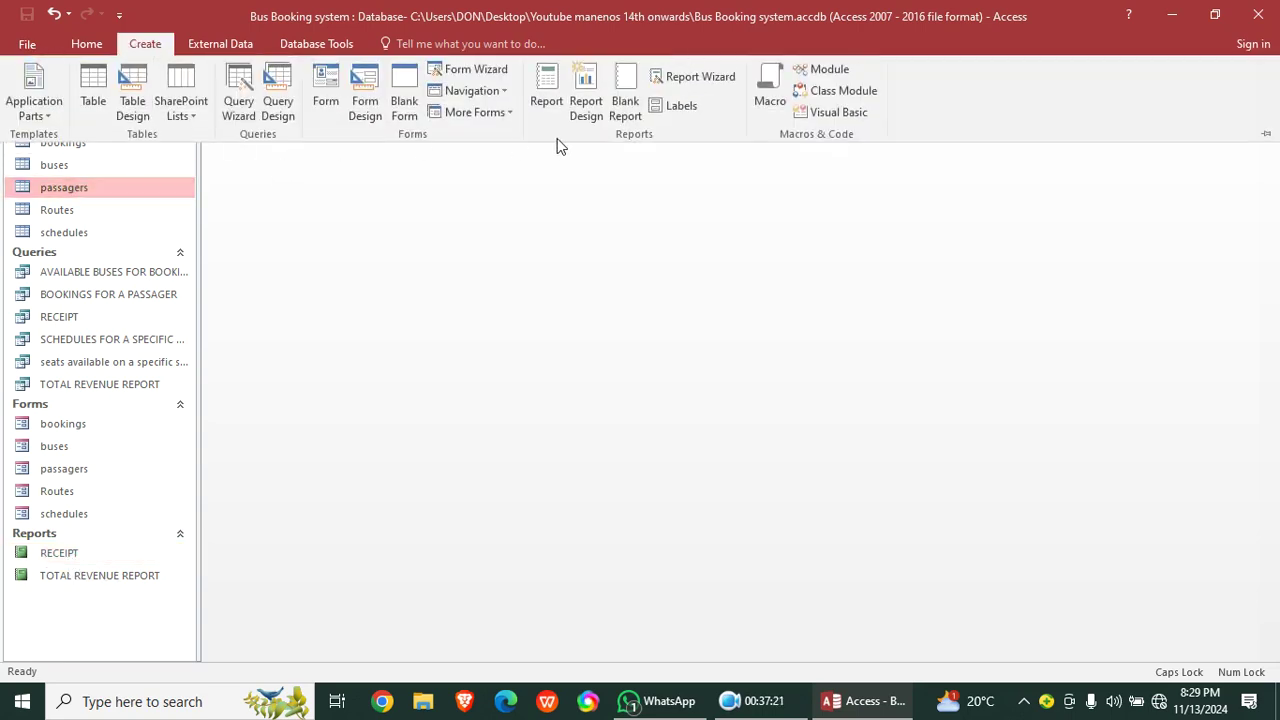
{"action": "left_click", "coordinate": [546, 100]}
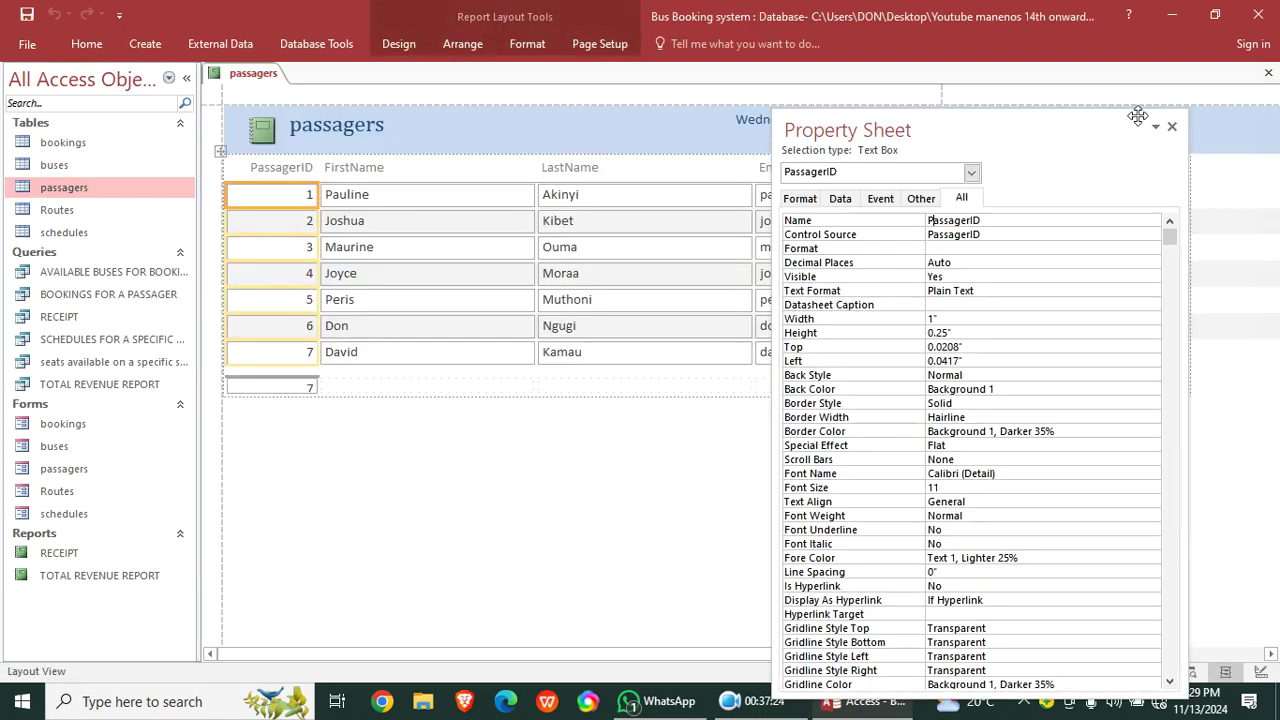
{"action": "left_click", "coordinate": [1171, 126]}
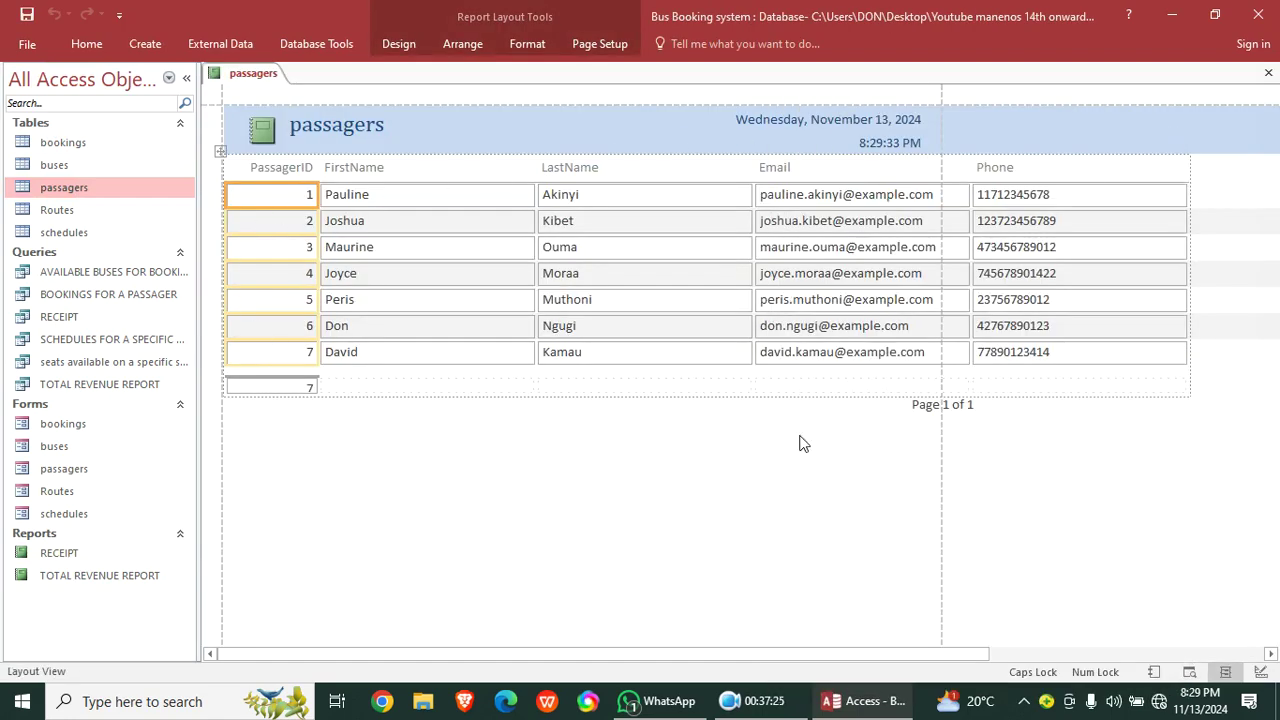
{"action": "left_click", "coordinate": [1268, 73]}
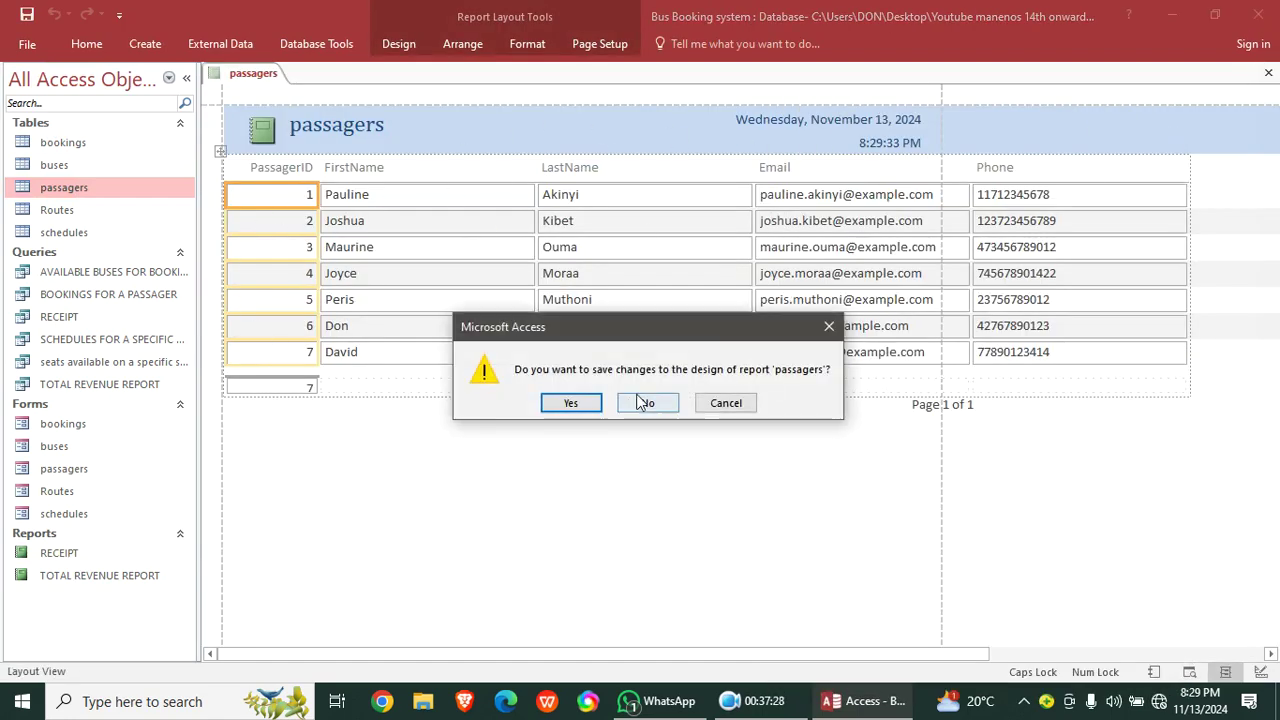
{"action": "left_click", "coordinate": [571, 402]}
{"action": "left_click", "coordinate": [644, 279]}
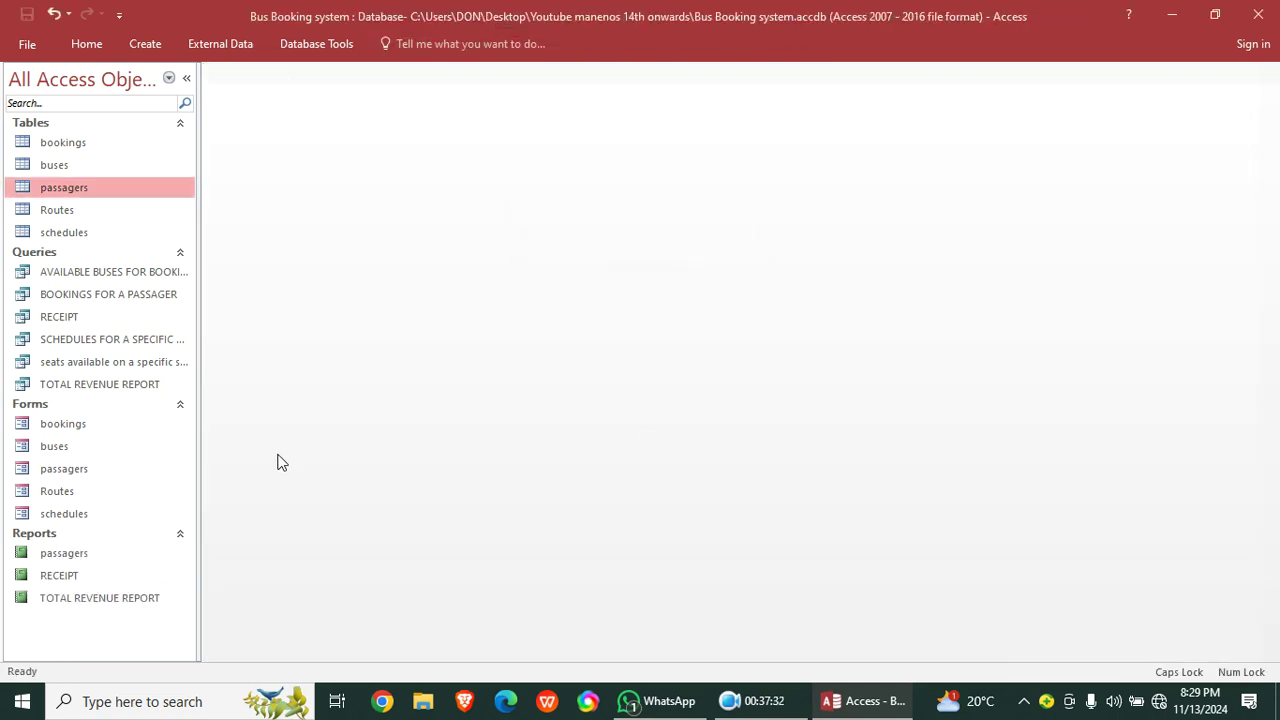
- Create a blank form in Design View with BUS-removebg-preview.jpg from Downloads as its background picture
{"action": "left_click", "coordinate": [153, 42]}
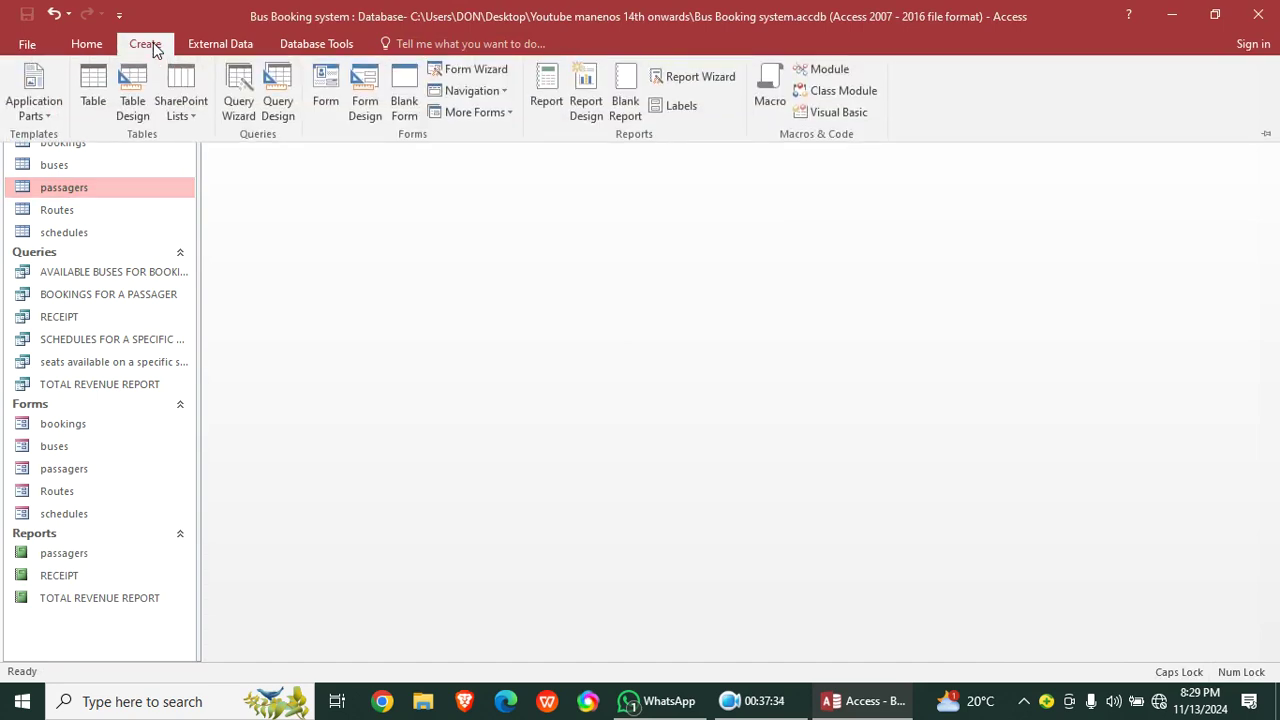
{"action": "left_click", "coordinate": [366, 120]}
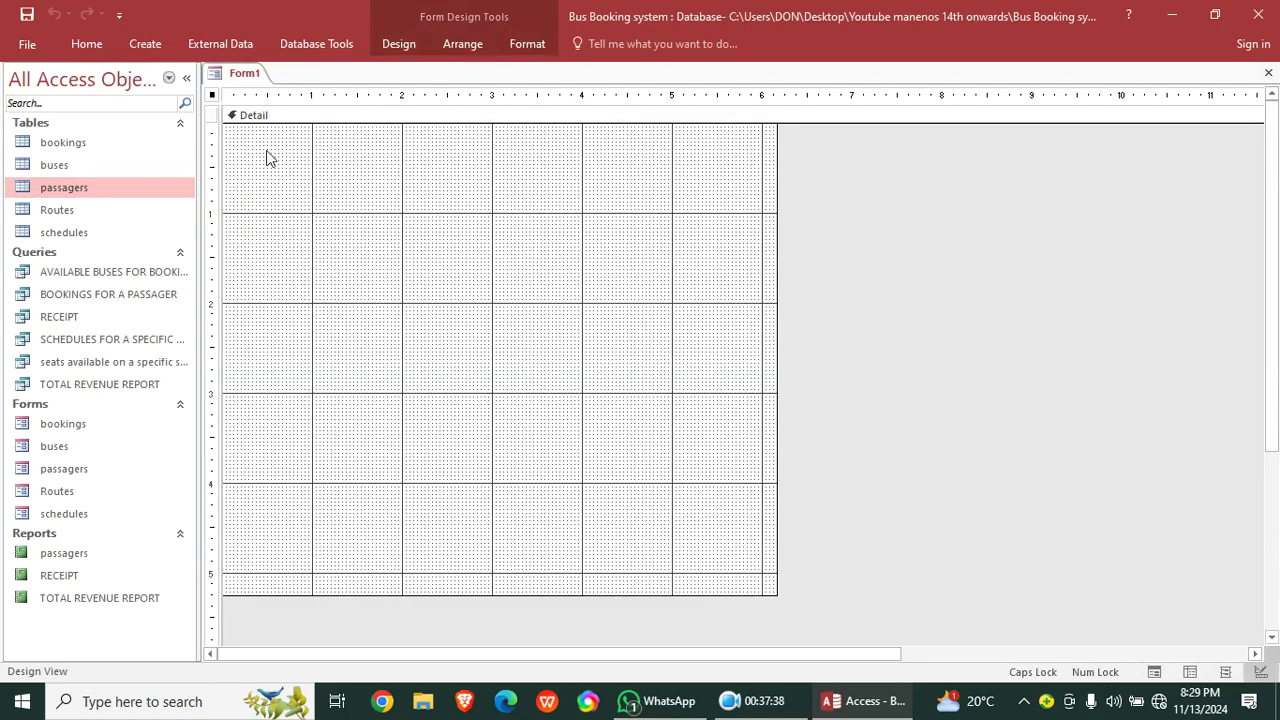
{"action": "double_click", "coordinate": [212, 100]}
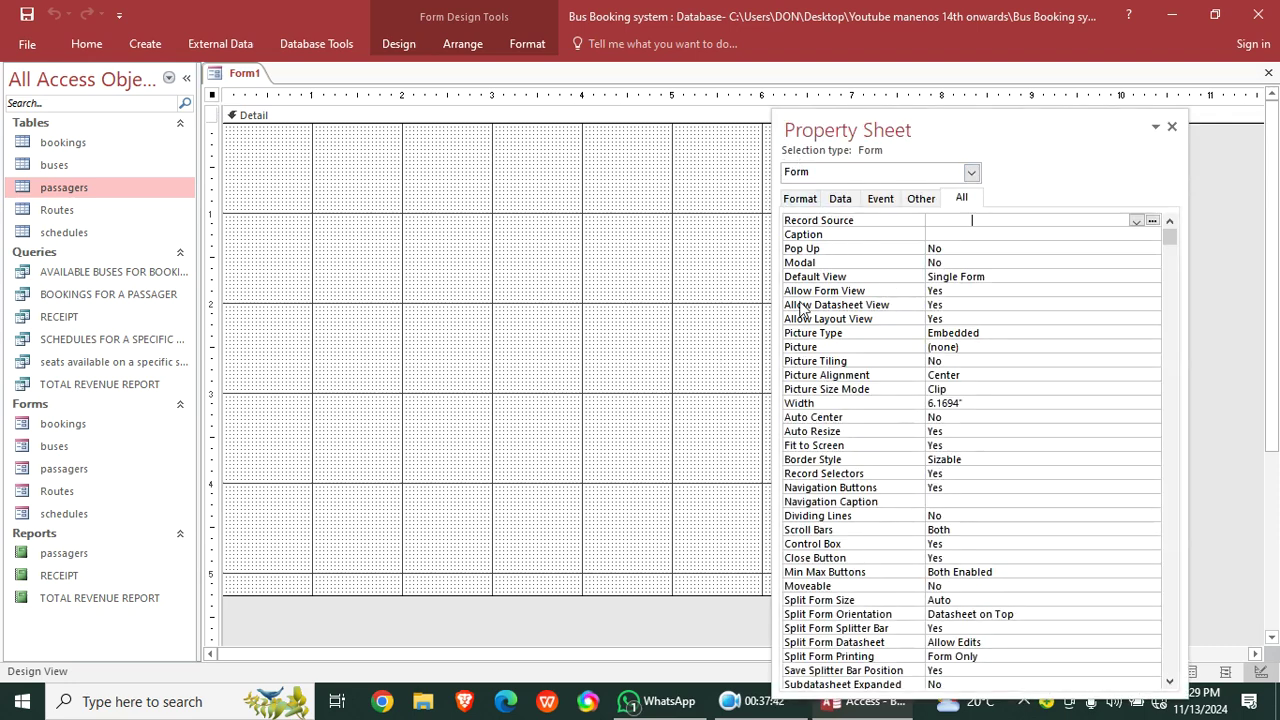
{"action": "left_click", "coordinate": [1020, 347]}
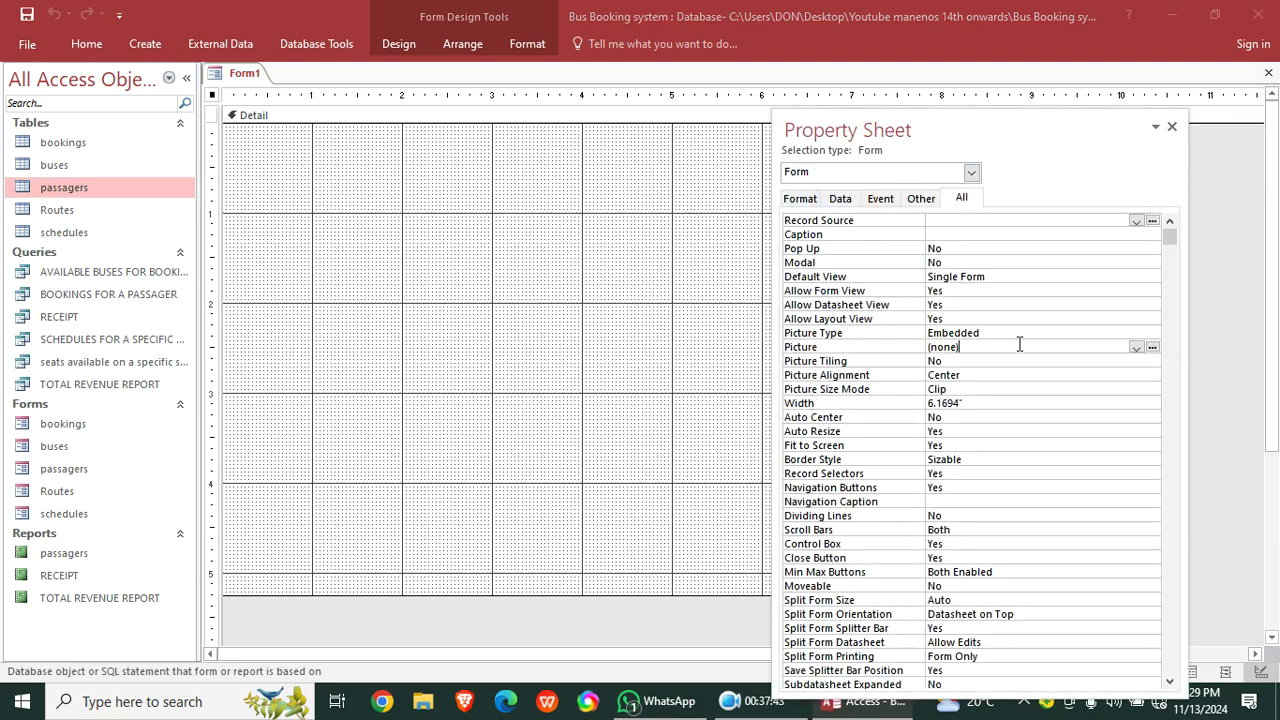
{"action": "left_click", "coordinate": [1152, 347]}
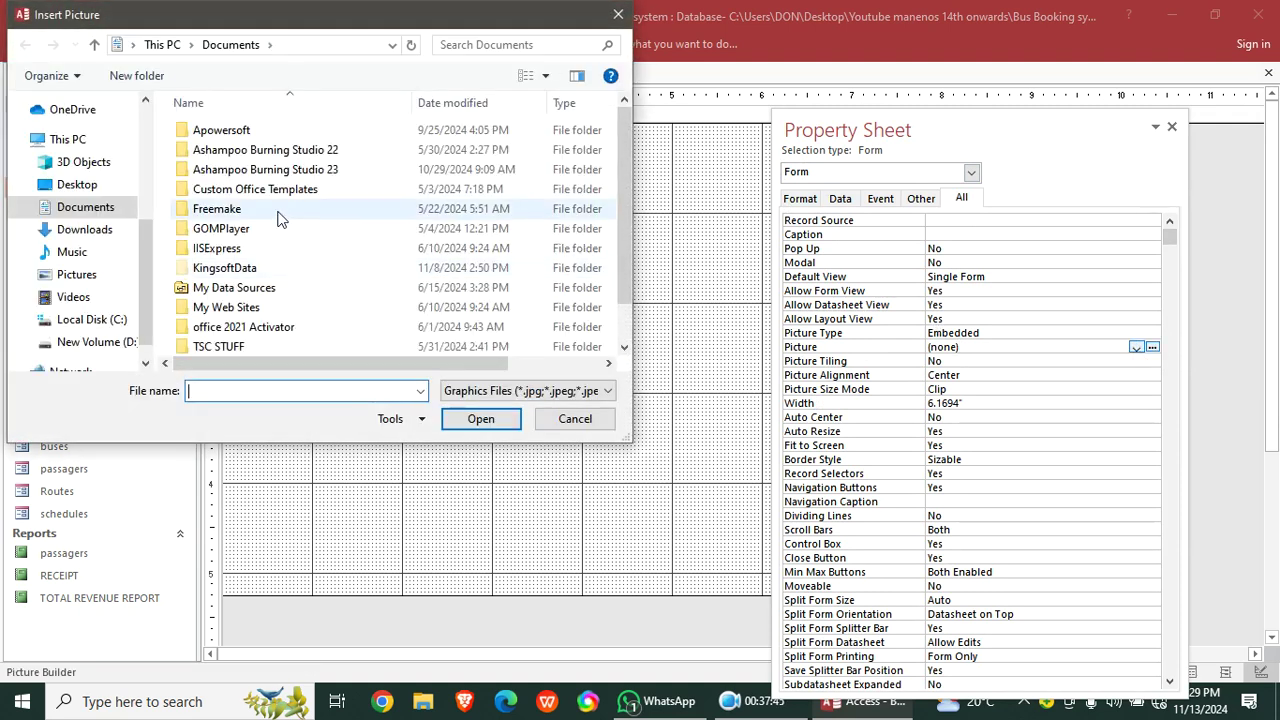
{"action": "left_click", "coordinate": [90, 230]}
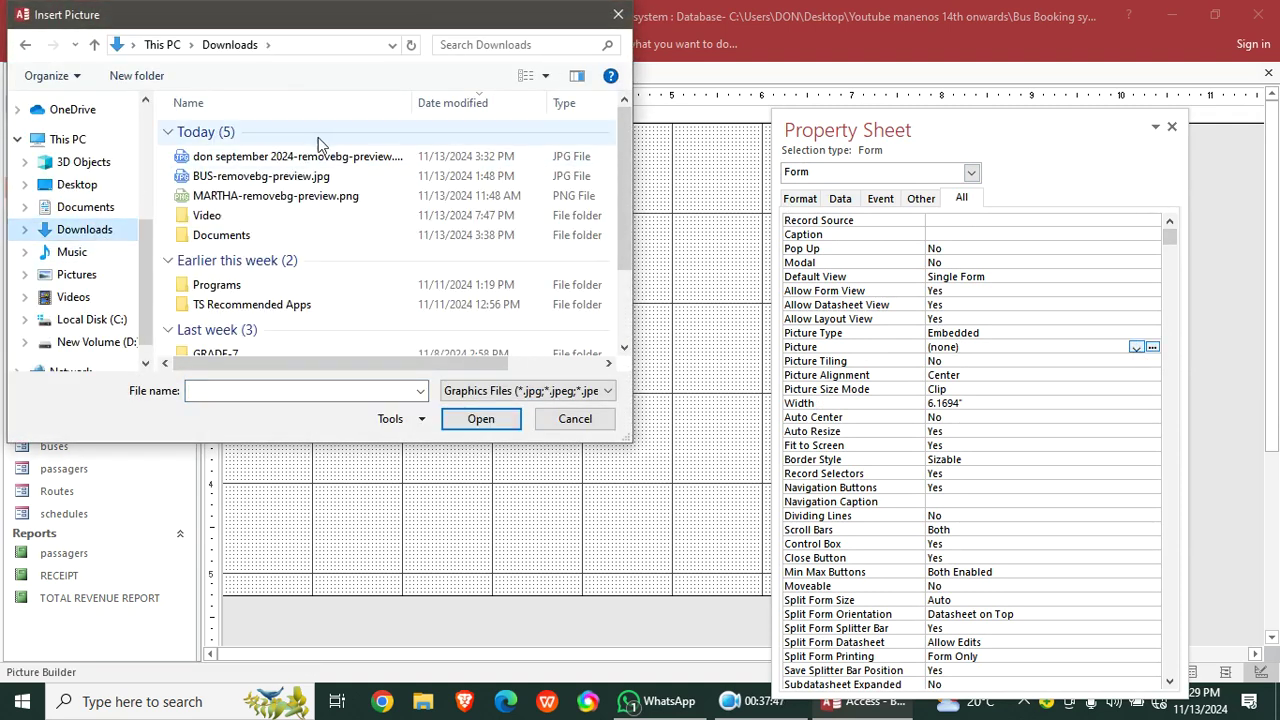
{"action": "left_click", "coordinate": [301, 178]}
{"action": "double_click", "coordinate": [301, 177]}
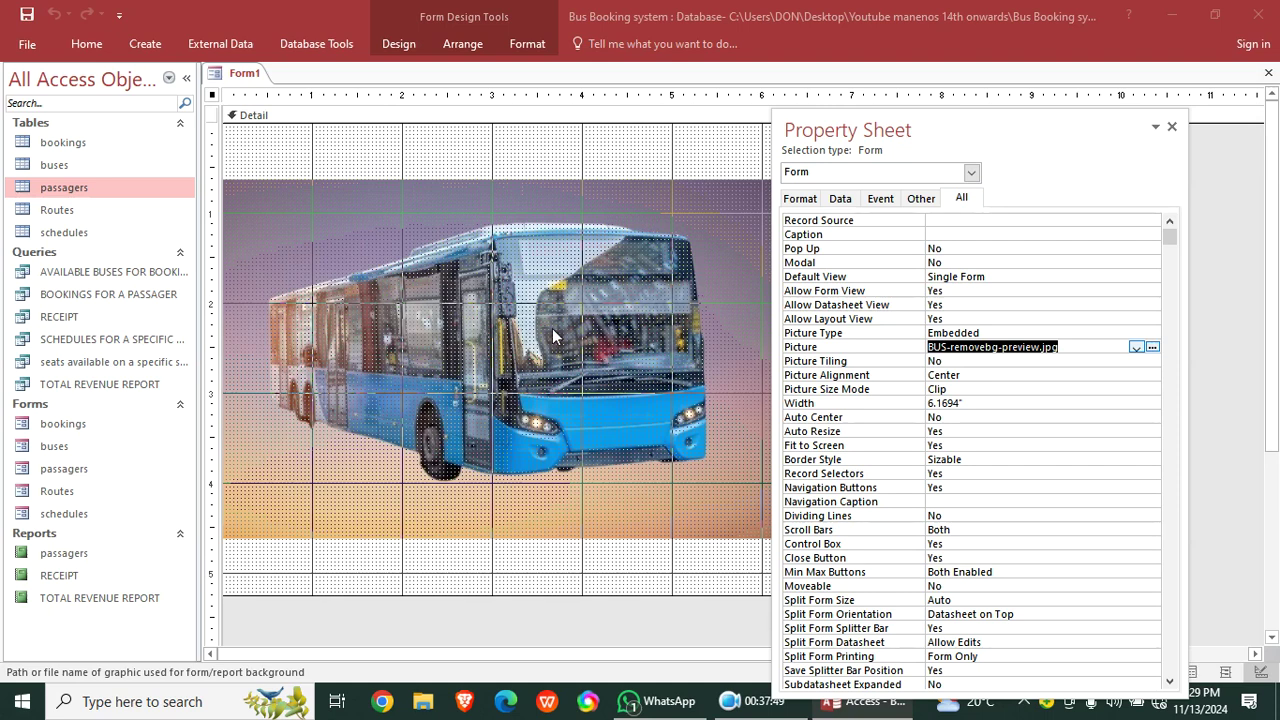
- Set the Detail section's back color to light purple #BFB2CF and check the form in Form View
{"action": "right_click", "coordinate": [322, 166]}
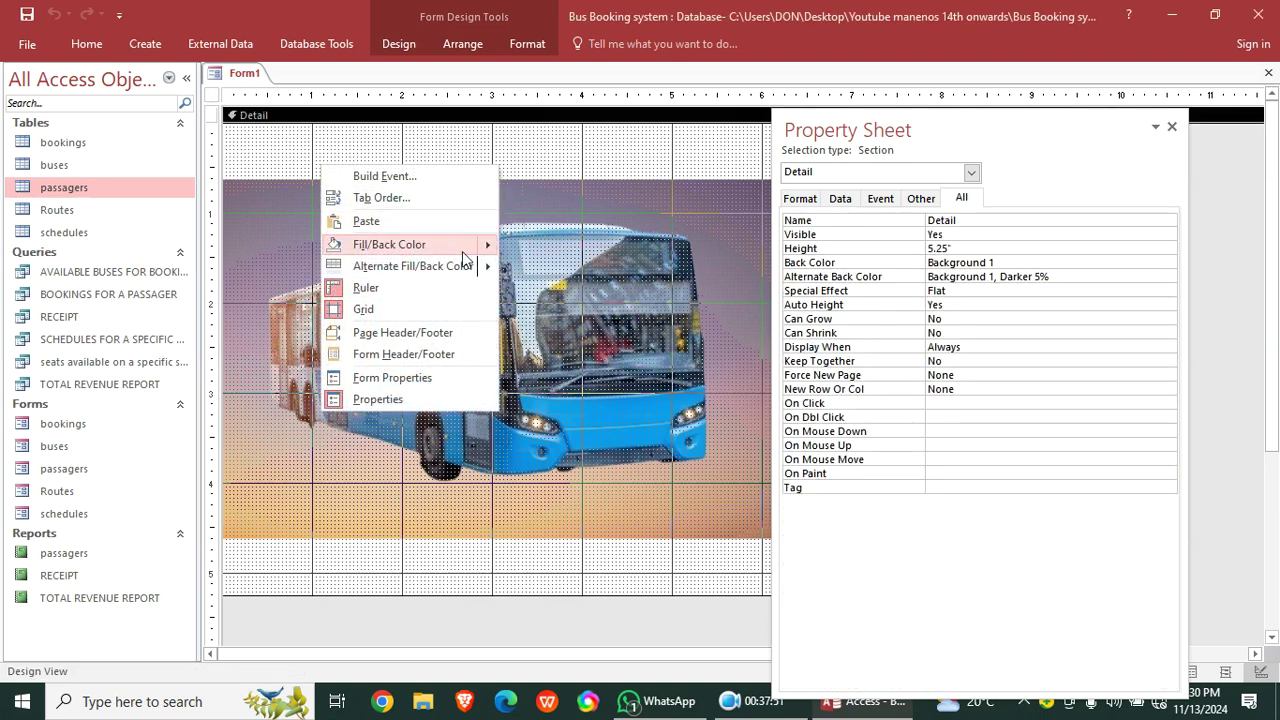
{"action": "mouse_move", "coordinate": [470, 250]}
{"action": "left_click", "coordinate": [635, 332]}
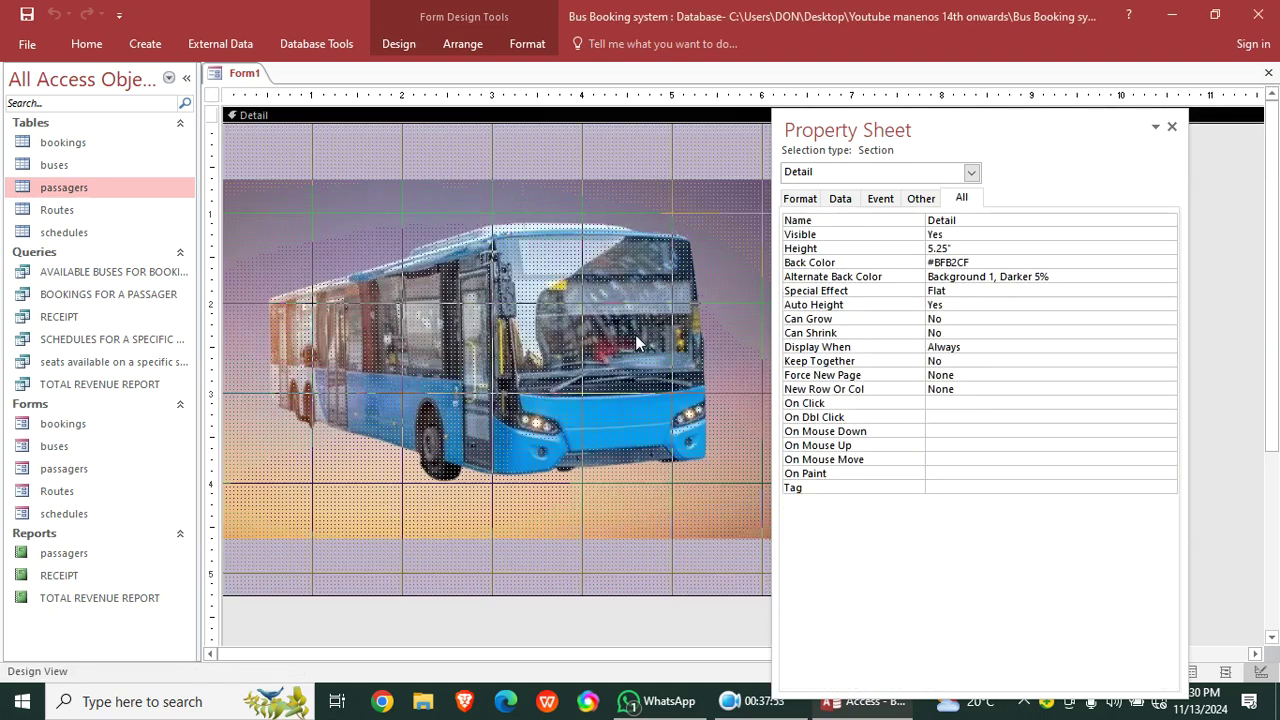
{"action": "left_click", "coordinate": [1172, 128]}
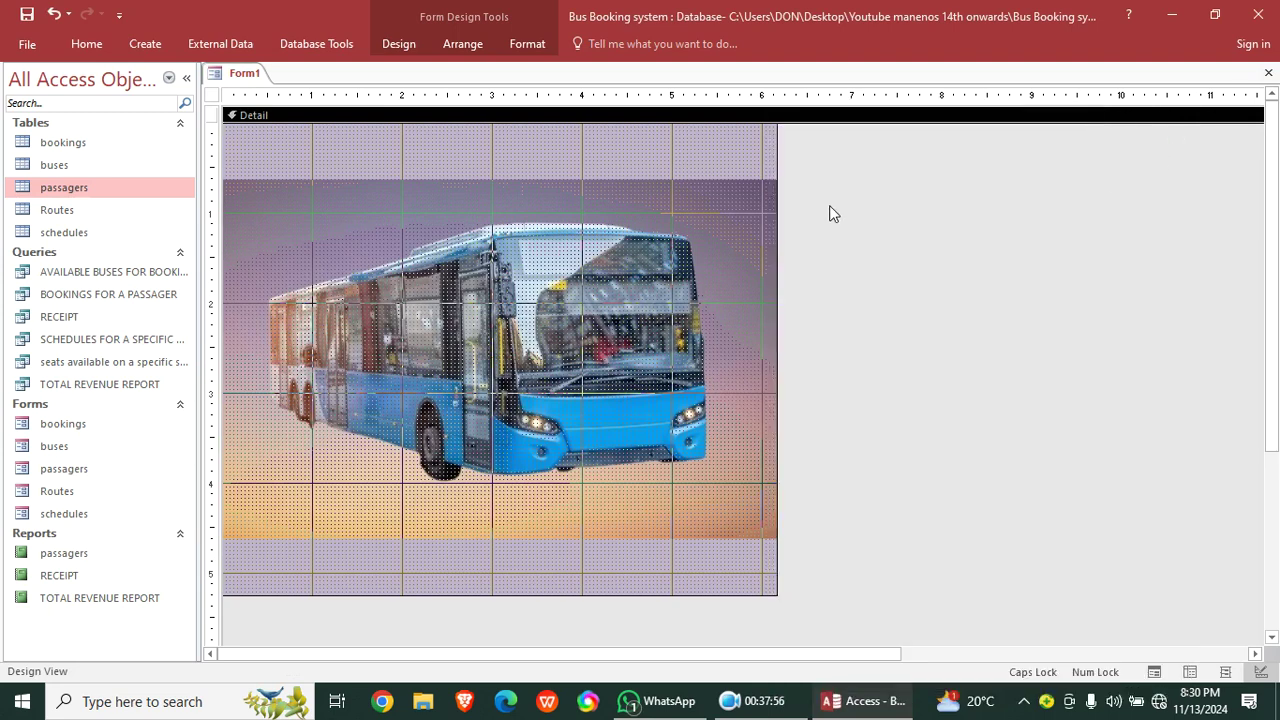
{"action": "left_click", "coordinate": [87, 44]}
{"action": "left_click", "coordinate": [24, 82]}
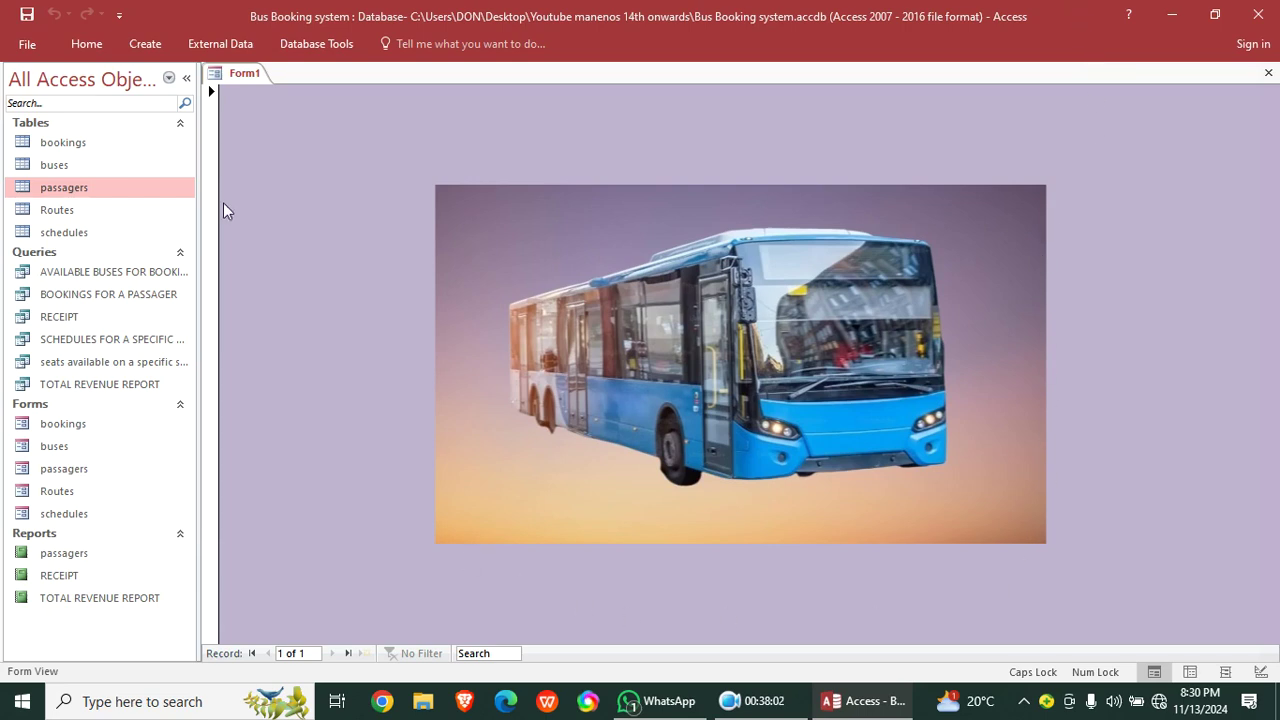
- Widen the form to about 10.4 inches in Design View and save it as DASH BOARD
{"action": "right_click", "coordinate": [347, 104]}
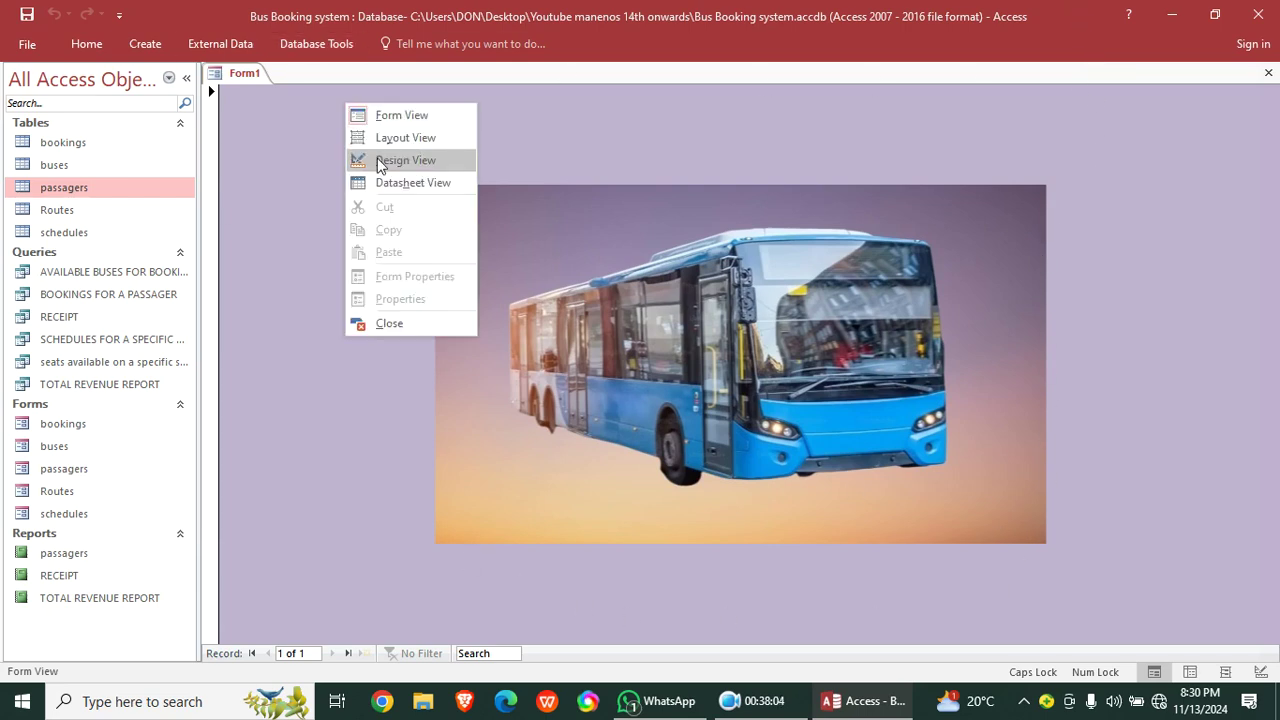
{"action": "left_click", "coordinate": [389, 161]}
{"action": "left_click_drag", "start_coordinate": [776, 172], "coordinate": [1158, 170]}
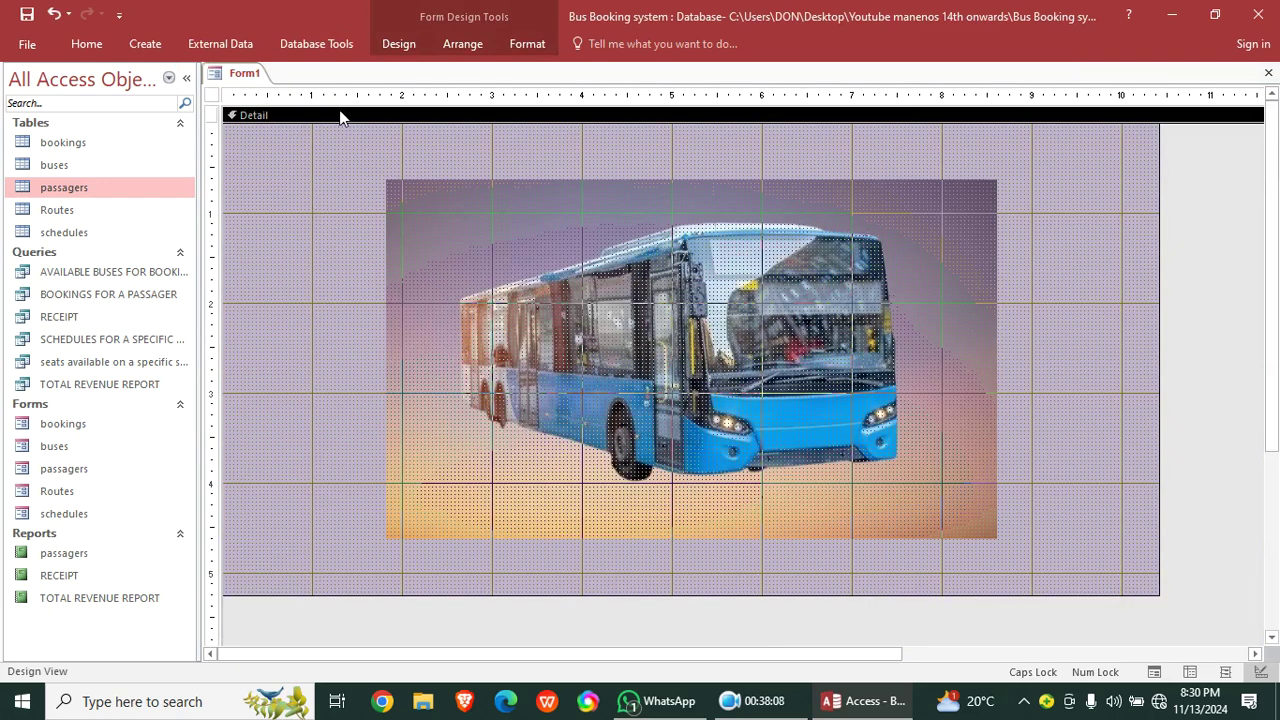
{"action": "left_click", "coordinate": [27, 13]}
{"action": "type", "text": "DASH BOARD"}
{"action": "key", "text": "Return"}
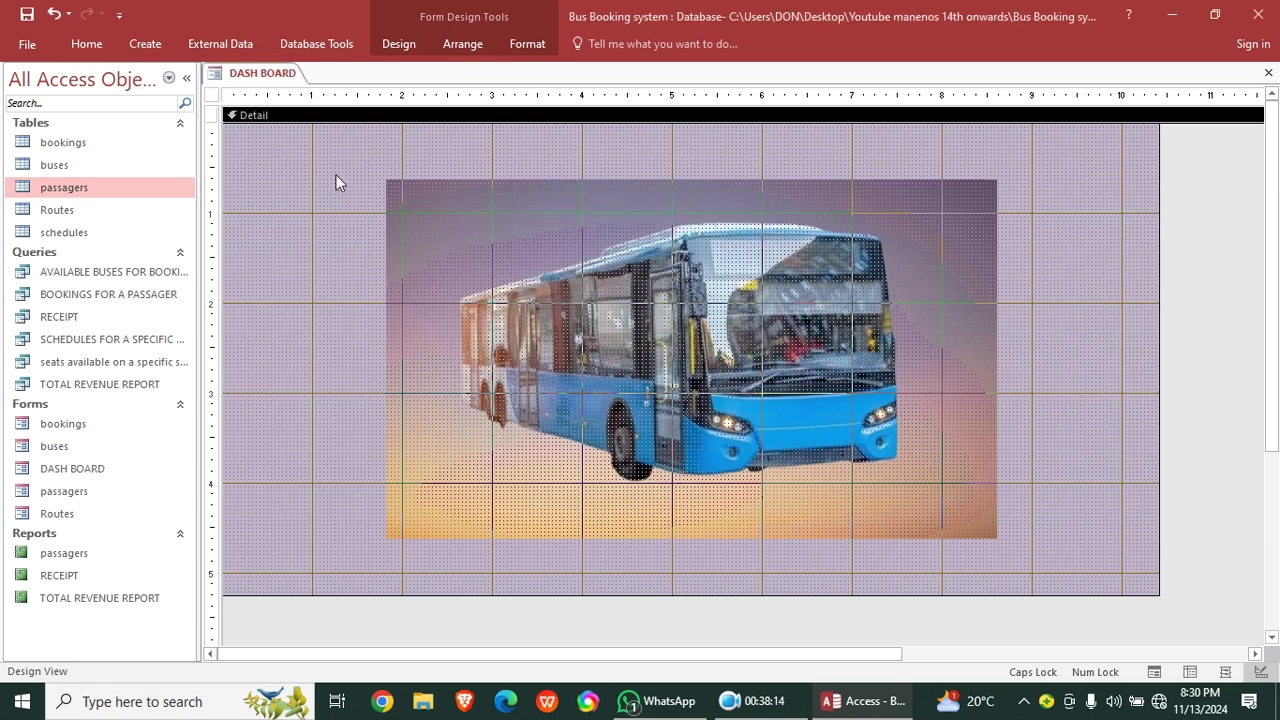
- Add a command button left of the bus picture that opens the bookings form with all records, captioned Bookings
{"action": "left_click", "coordinate": [399, 46]}
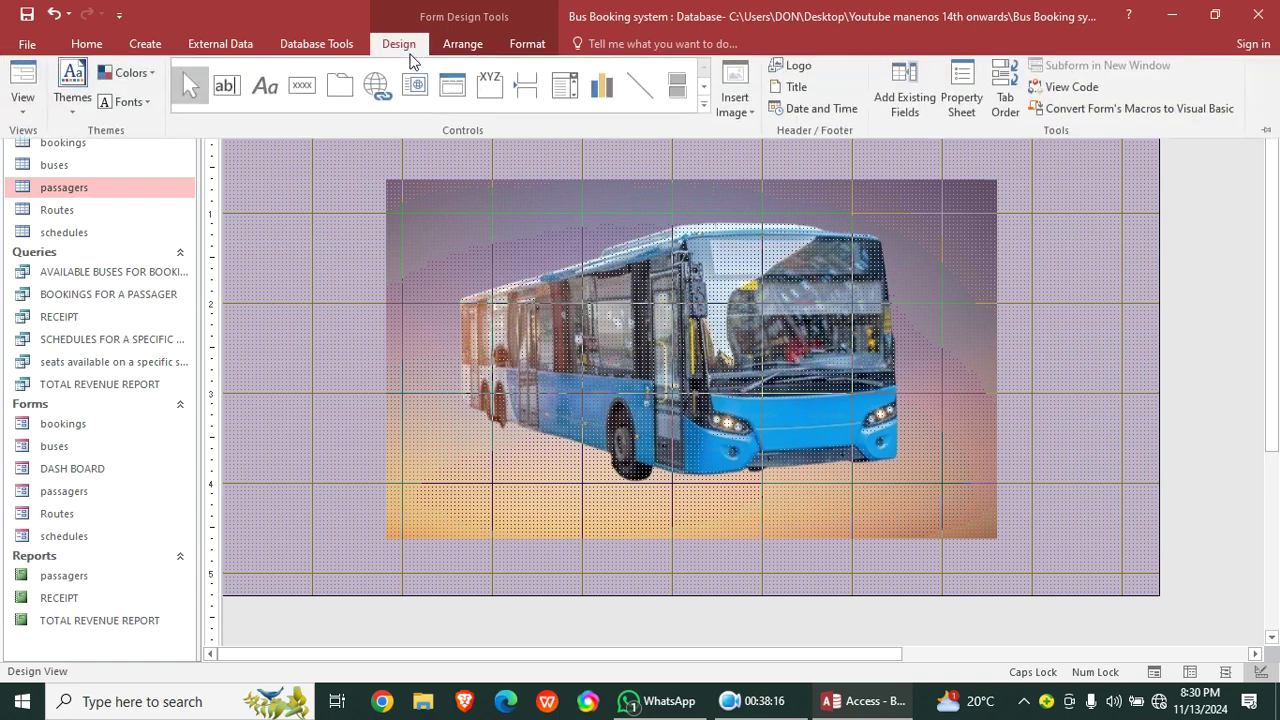
{"action": "left_click", "coordinate": [306, 96]}
{"action": "mouse_move", "coordinate": [240, 178]}
{"action": "left_mouse_down"}
{"action": "mouse_move", "coordinate": [298, 212]}
{"action": "mouse_move", "coordinate": [348, 212]}
{"action": "left_mouse_up"}
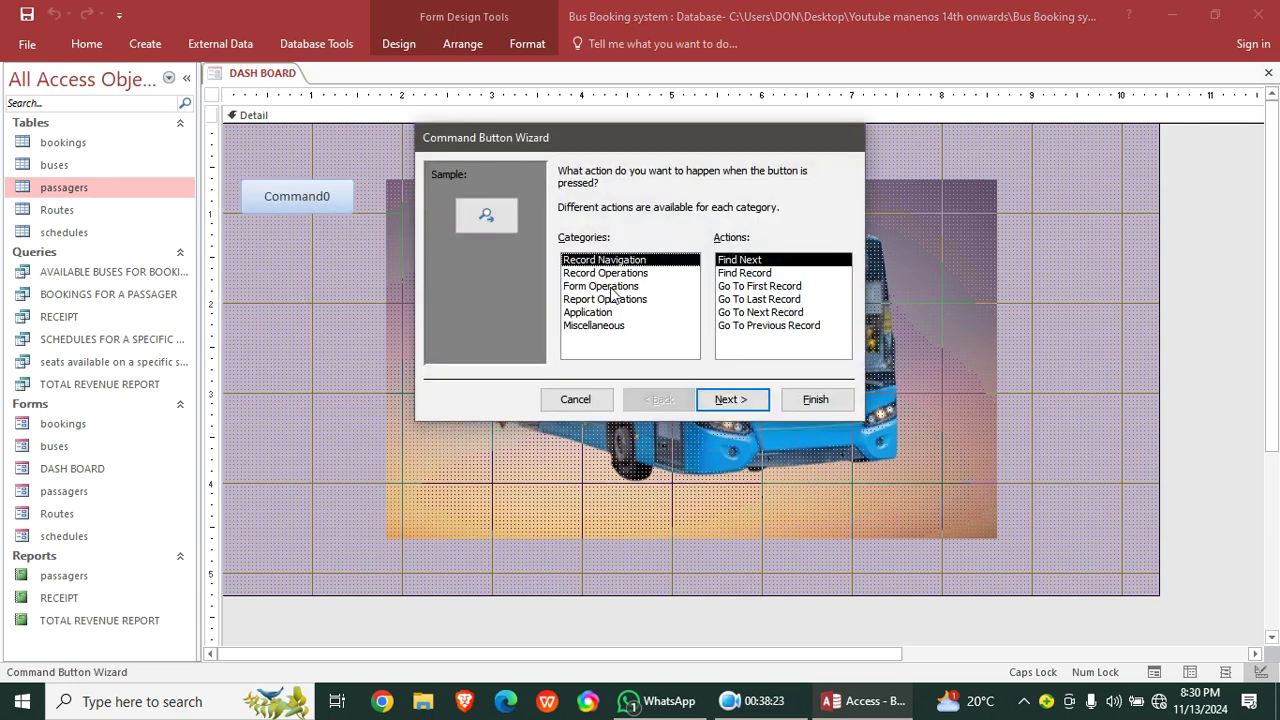
{"action": "left_click", "coordinate": [612, 288]}
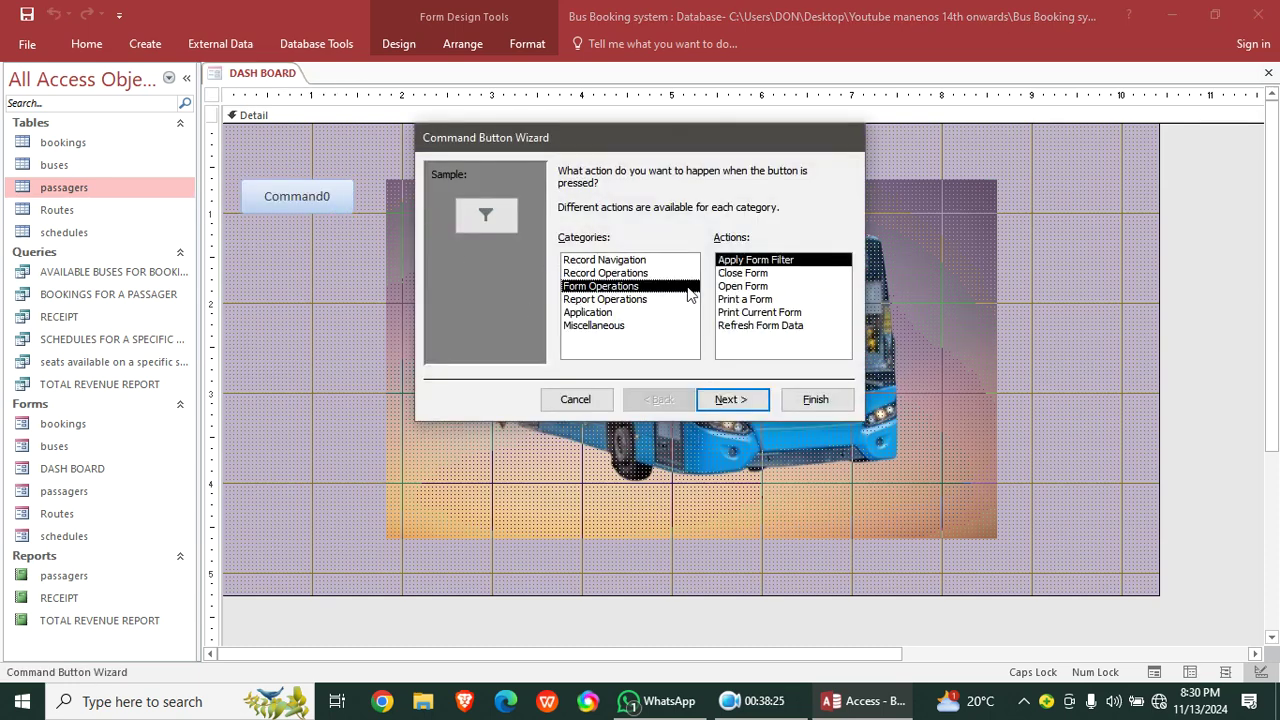
{"action": "left_click", "coordinate": [745, 288]}
{"action": "left_click", "coordinate": [734, 399]}
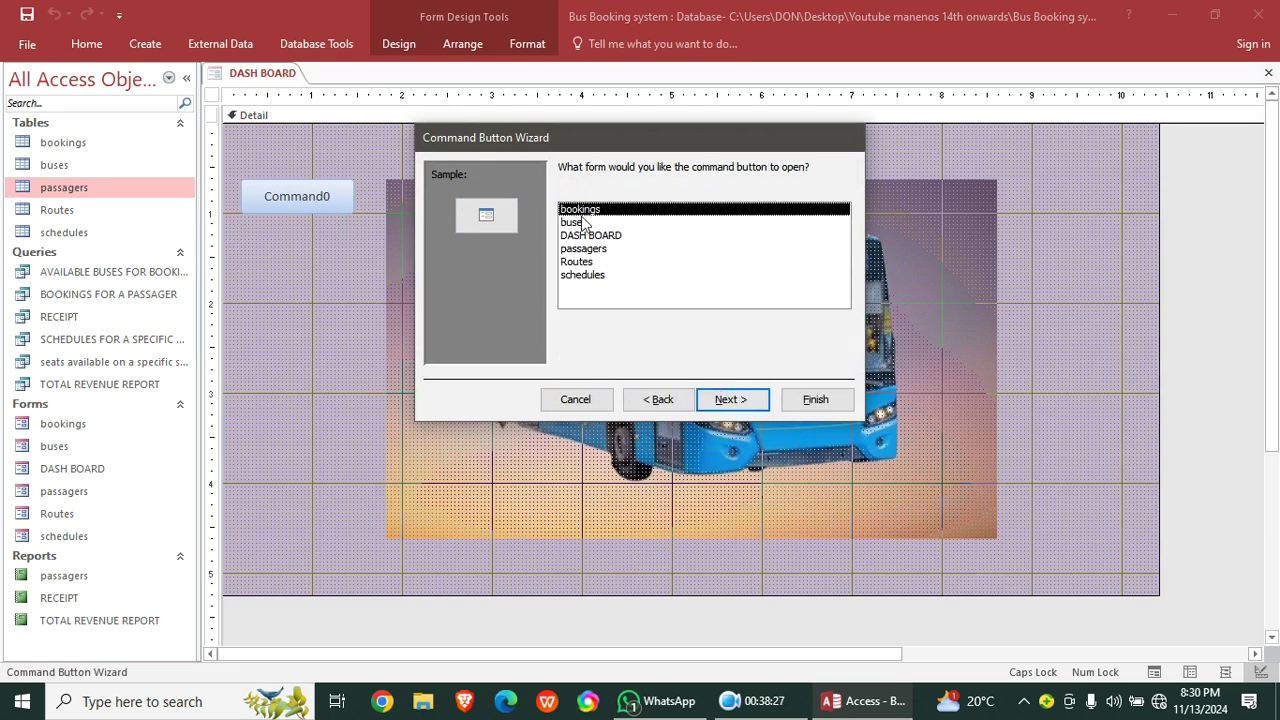
{"action": "left_click", "coordinate": [741, 410]}
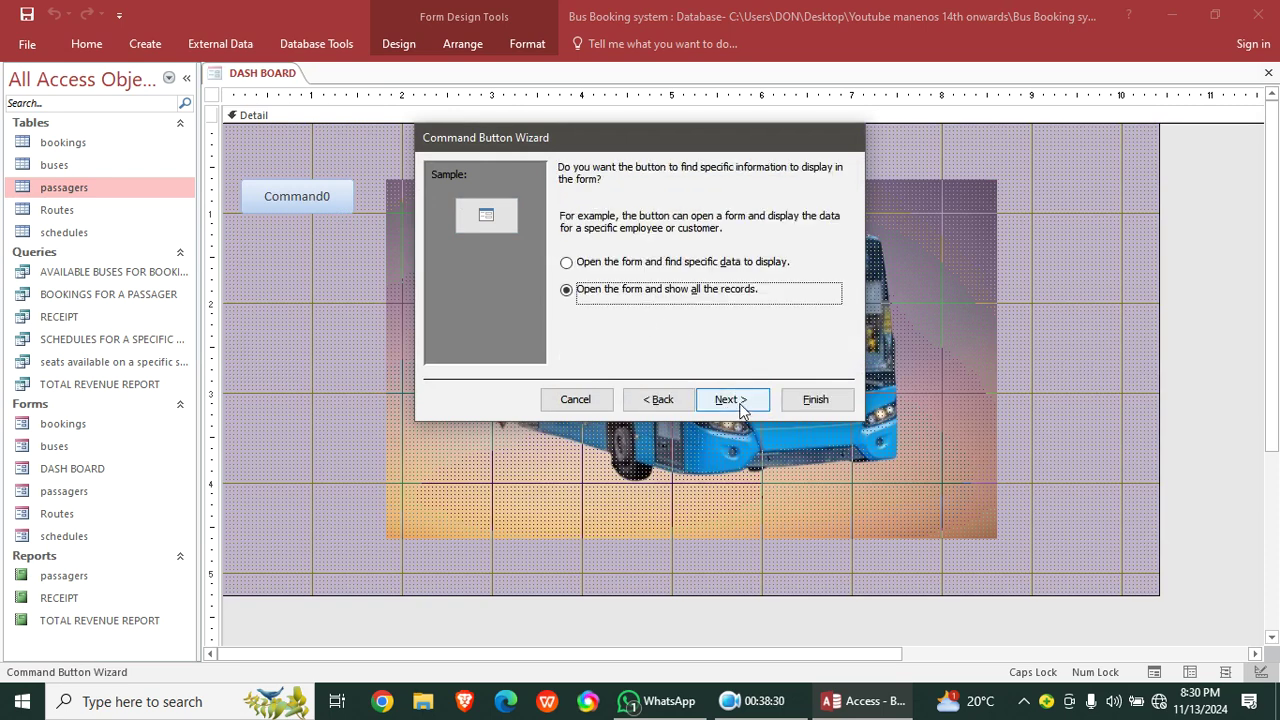
{"action": "left_click", "coordinate": [738, 410]}
{"action": "left_click", "coordinate": [566, 246]}
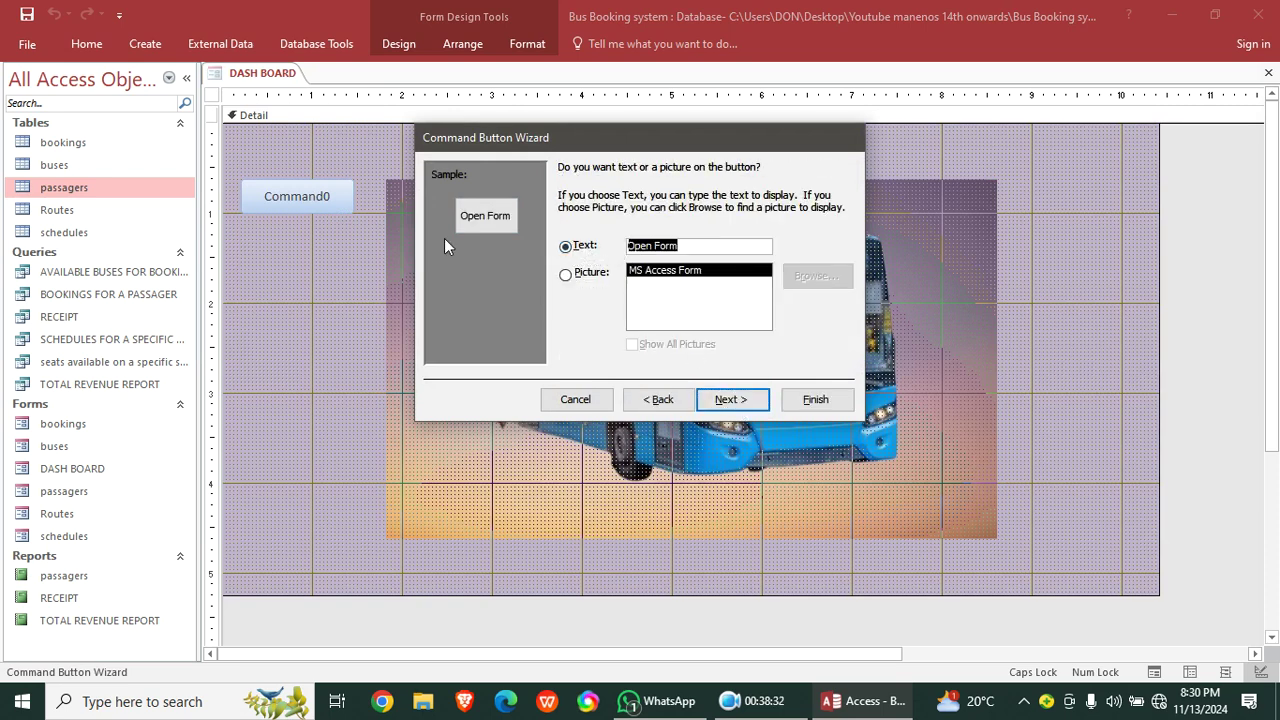
{"action": "type", "text": "Bookings"}
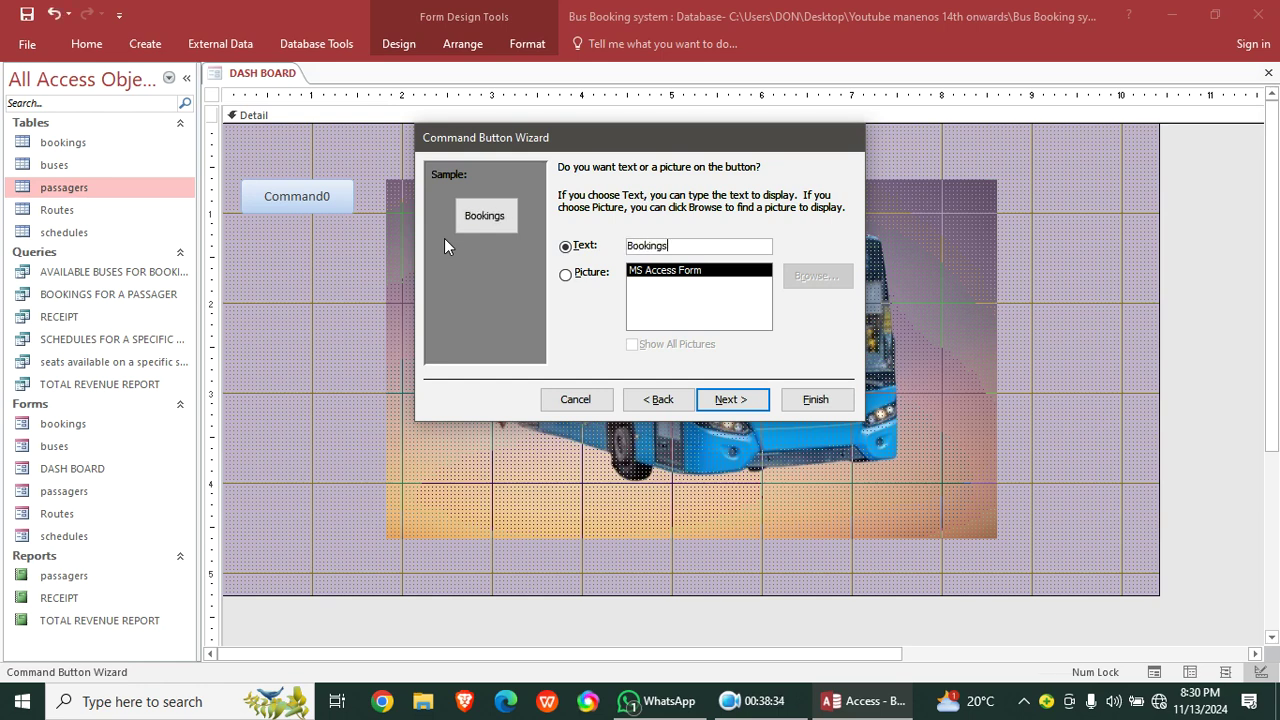
{"action": "key", "text": "Return"}
{"action": "left_click", "coordinate": [816, 400]}
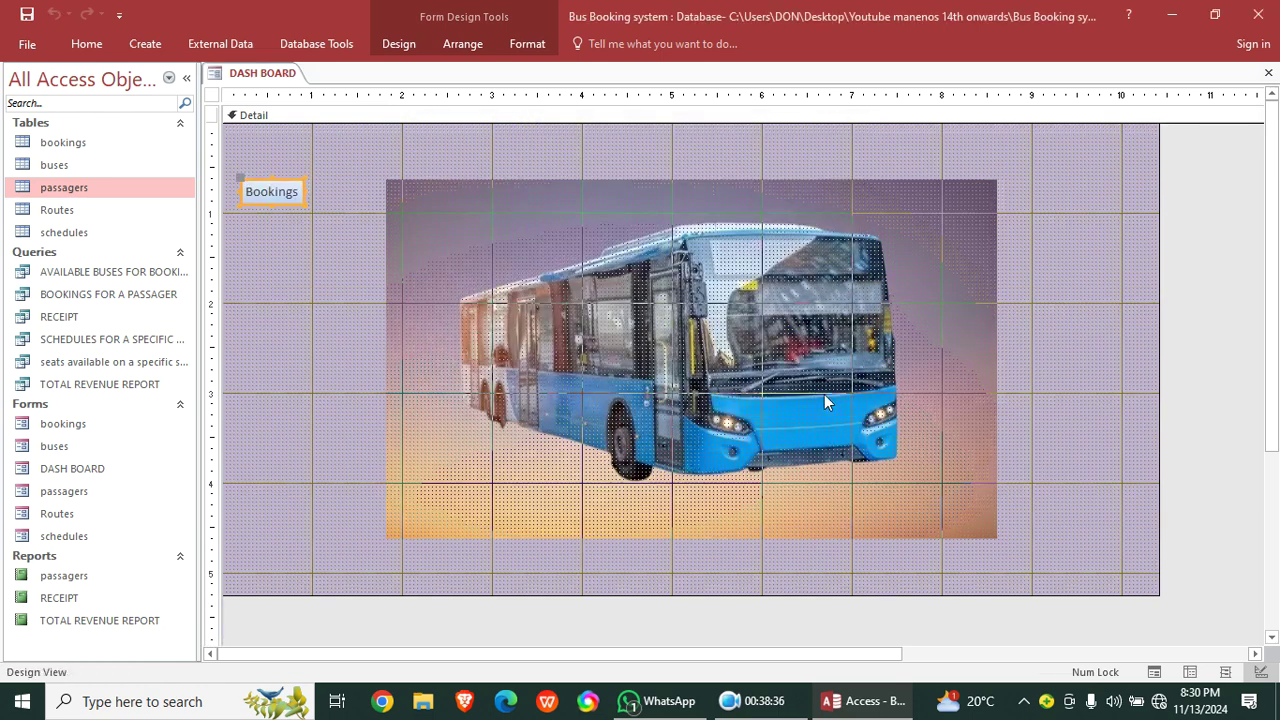
- Add a command button below Bookings that opens the buses form with all records, captioned Buses
{"action": "left_click", "coordinate": [398, 44]}
{"action": "left_click", "coordinate": [306, 90]}
{"action": "left_click_drag", "start_coordinate": [248, 228], "coordinate": [318, 255]}
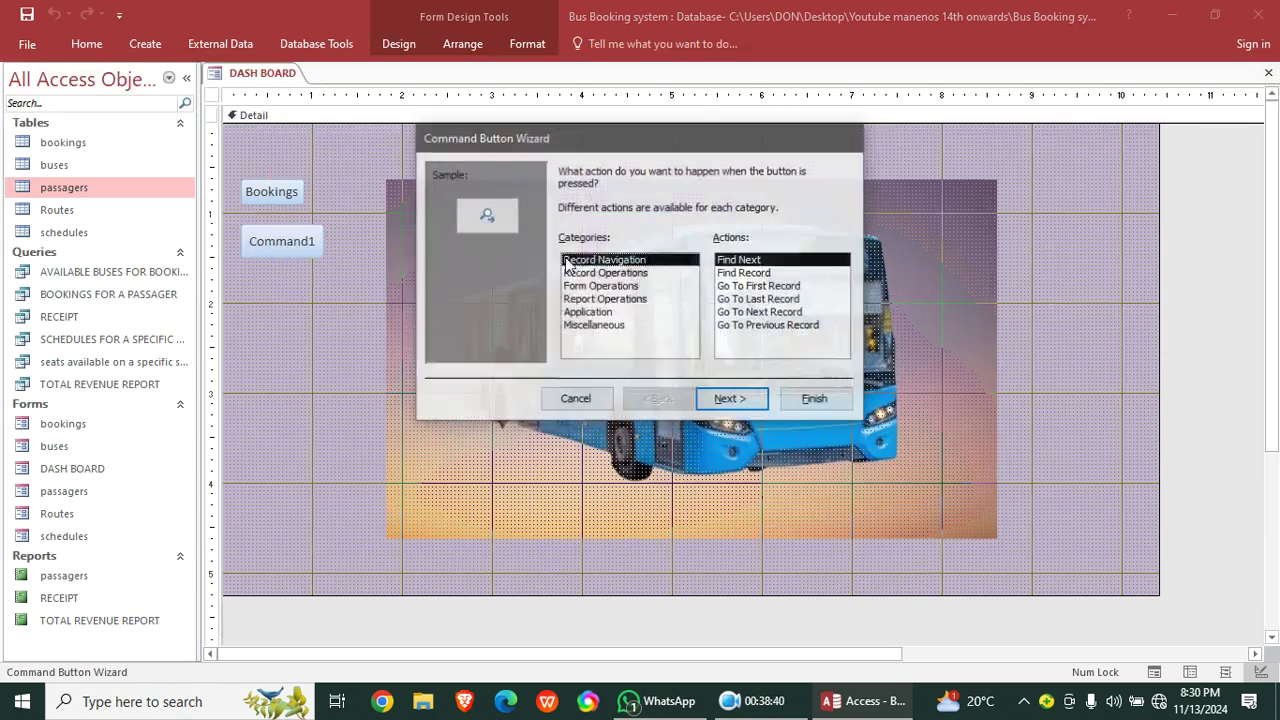
{"action": "left_click", "coordinate": [620, 287]}
{"action": "left_click", "coordinate": [735, 287]}
{"action": "left_click", "coordinate": [730, 399]}
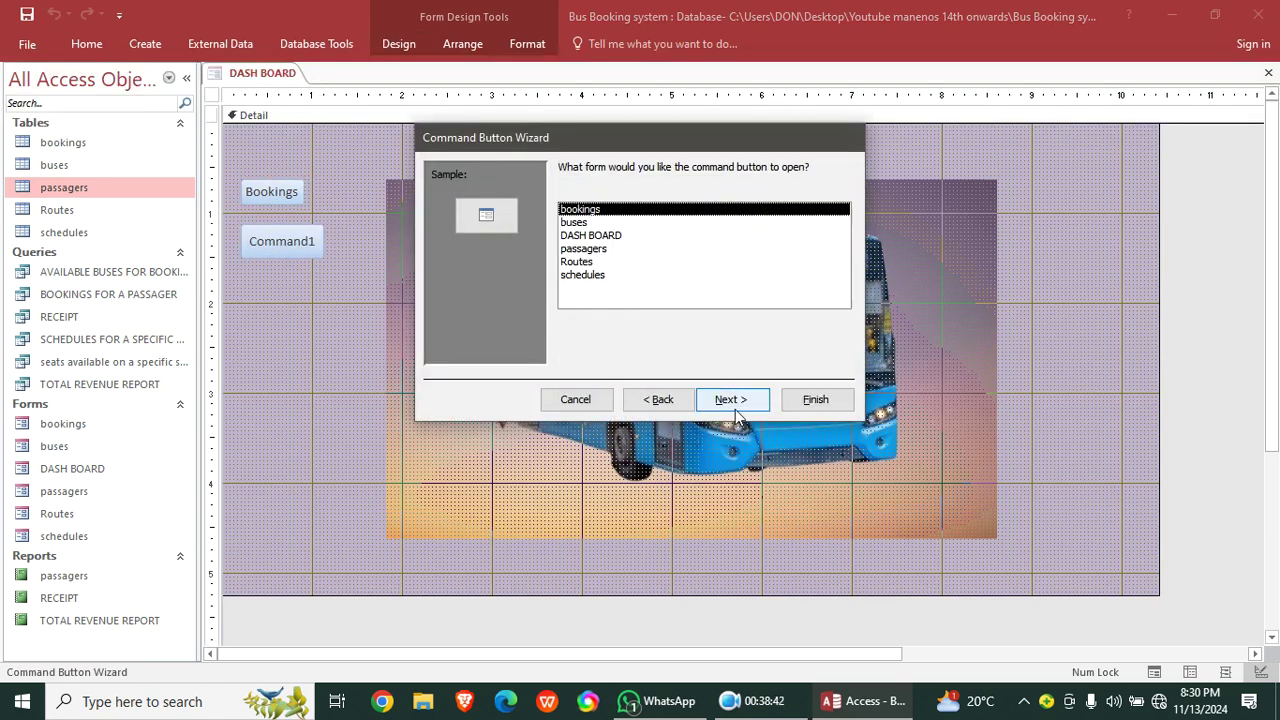
{"action": "left_click", "coordinate": [583, 223]}
{"action": "left_click", "coordinate": [730, 399]}
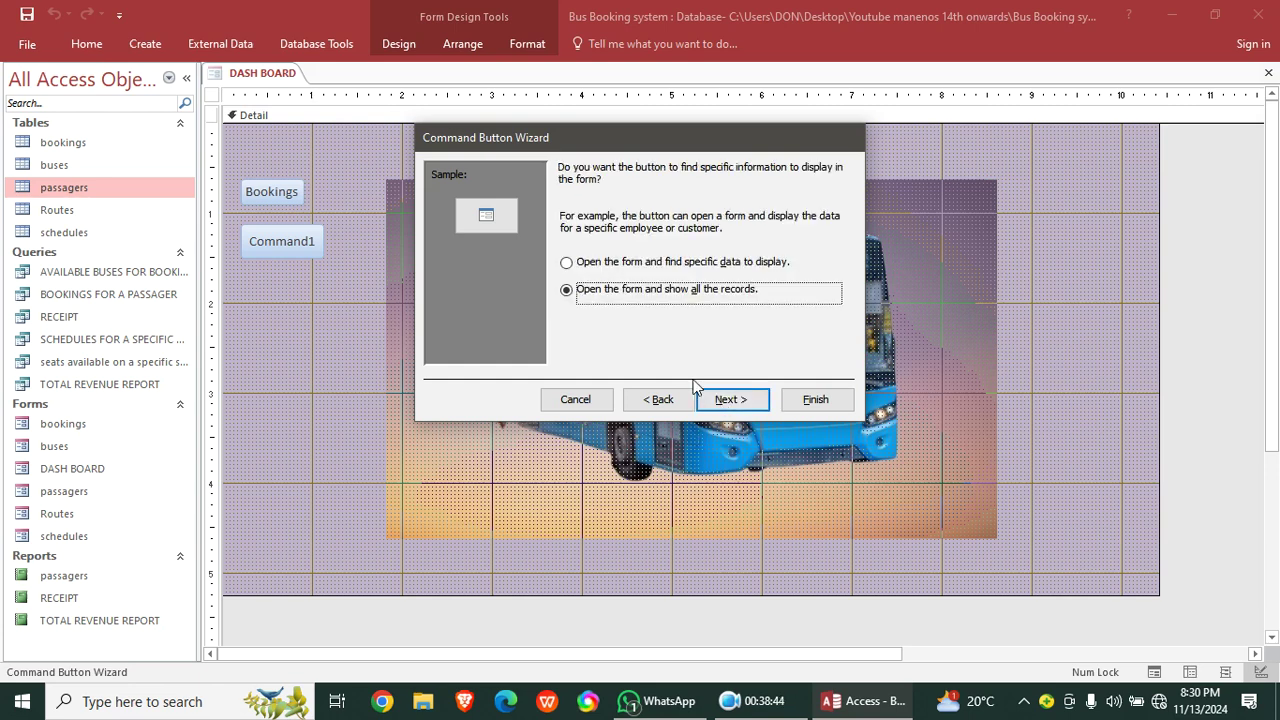
{"action": "left_click", "coordinate": [730, 399]}
{"action": "left_click", "coordinate": [684, 245]}
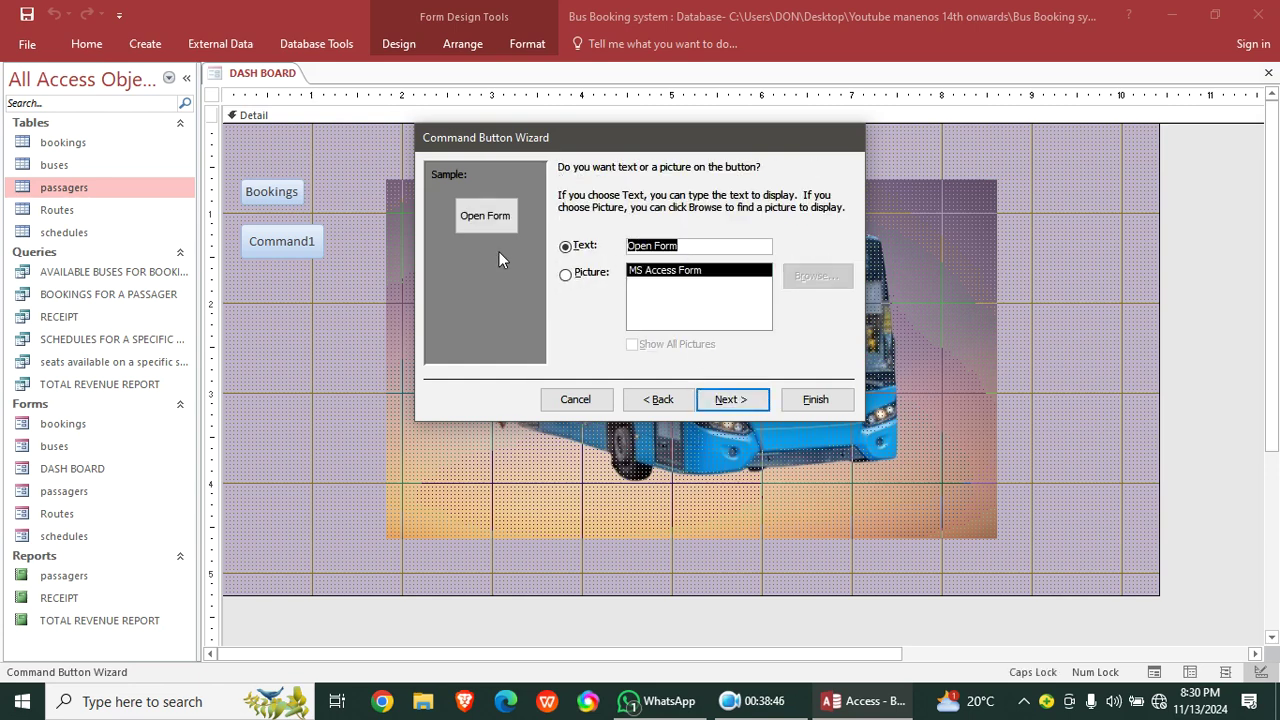
{"action": "type", "text": "Buses"}
{"action": "key", "text": "Return"}
{"action": "key", "text": "Return"}
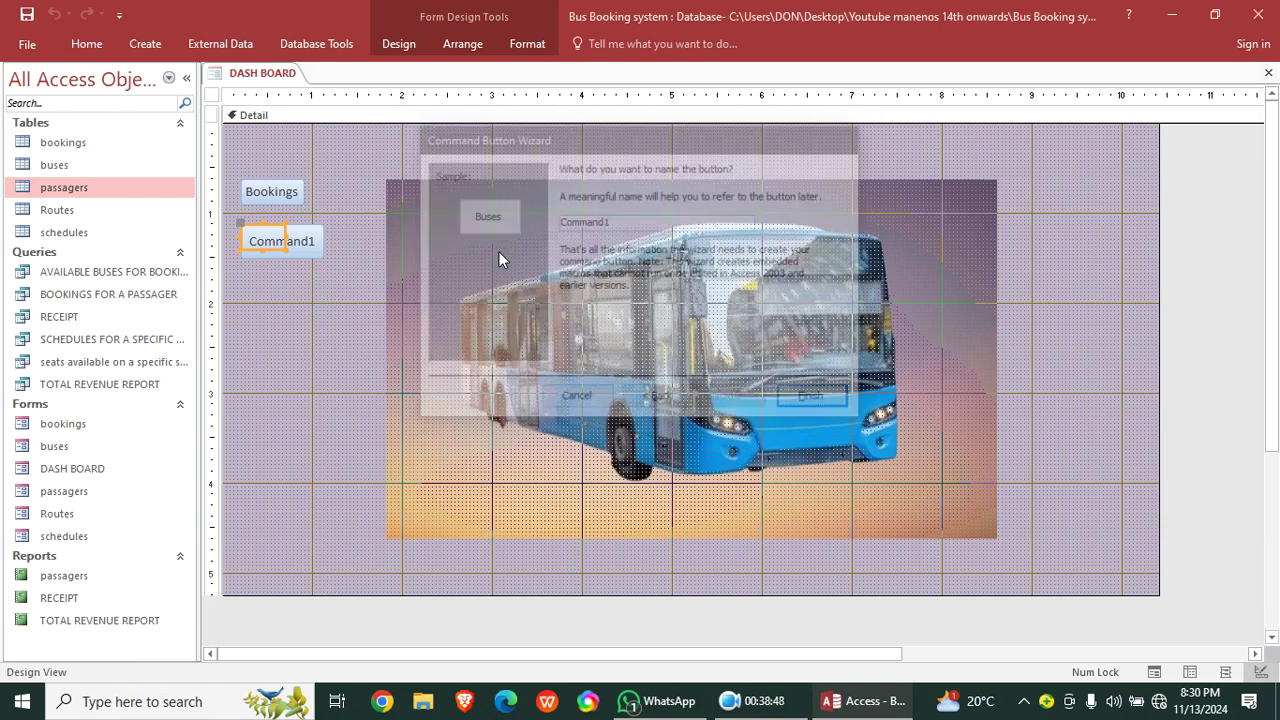
- Place a command button below Buses and set it to open the passagers form showing all records
{"action": "left_click", "coordinate": [389, 44]}
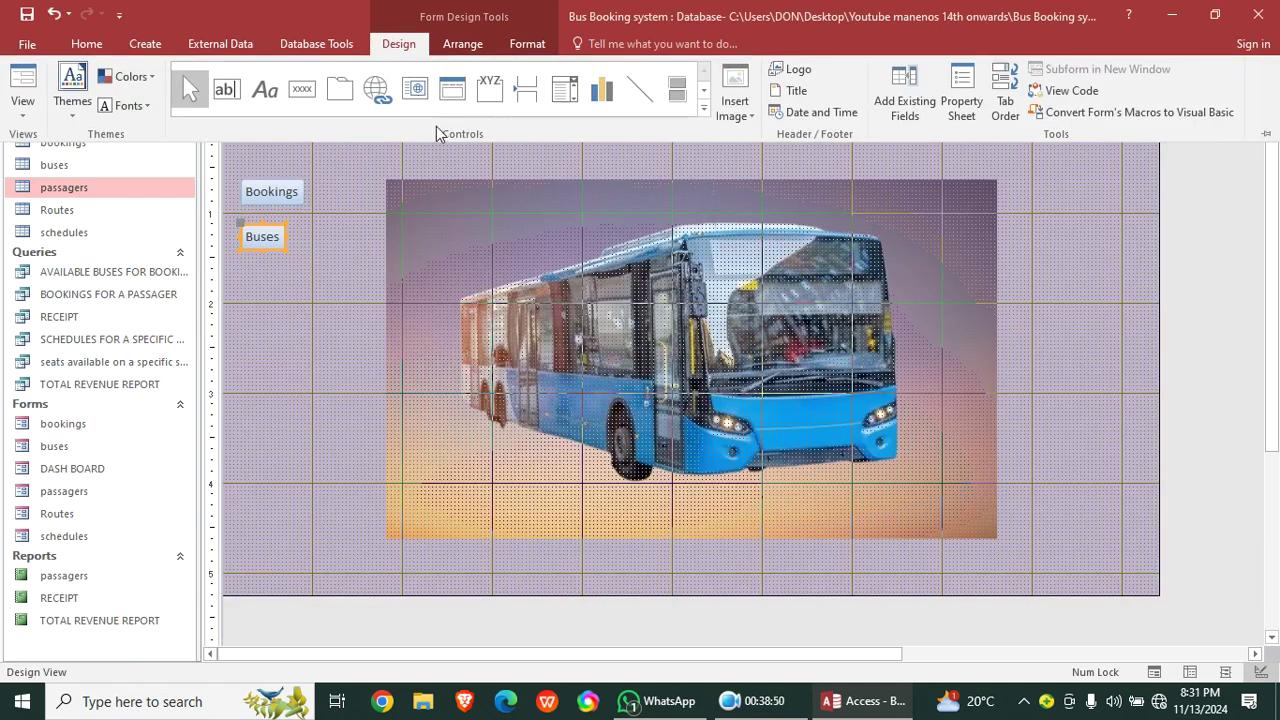
{"action": "left_click", "coordinate": [293, 89]}
{"action": "left_click_drag", "start_coordinate": [241, 270], "coordinate": [305, 310]}
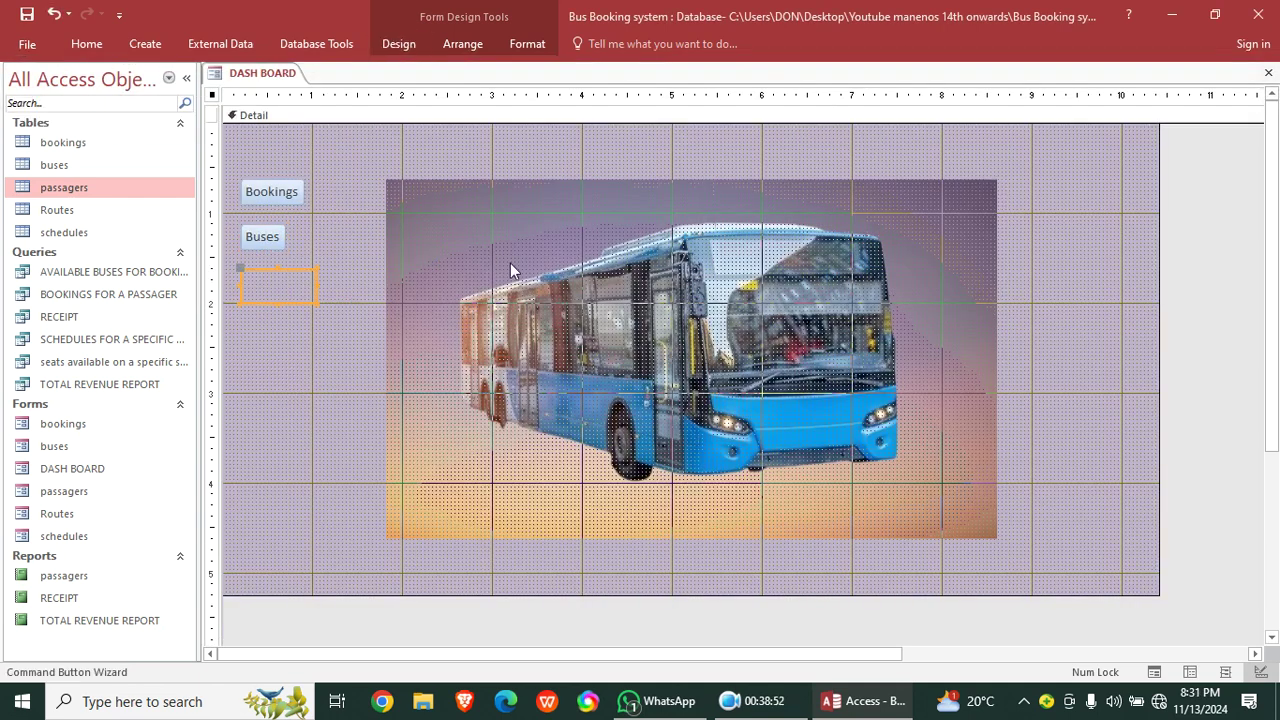
{"action": "left_click", "coordinate": [608, 287]}
{"action": "left_click", "coordinate": [736, 287]}
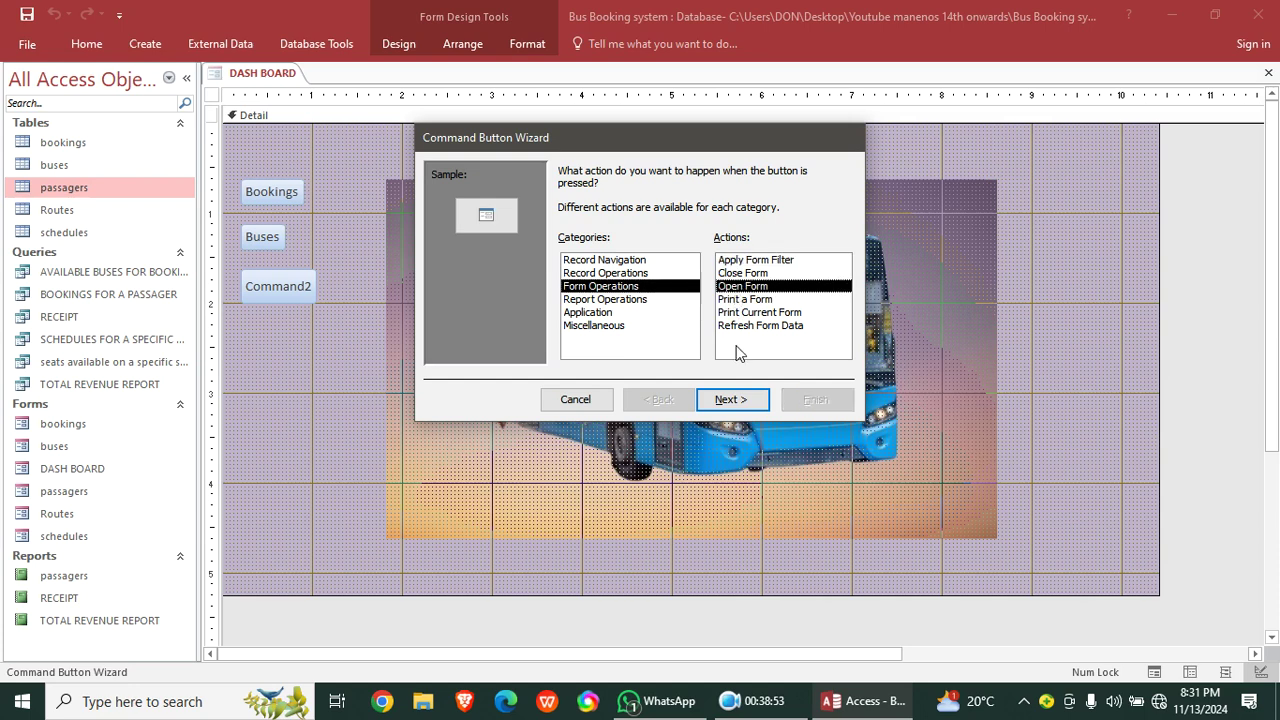
{"action": "left_click", "coordinate": [730, 399]}
{"action": "left_click", "coordinate": [583, 248]}
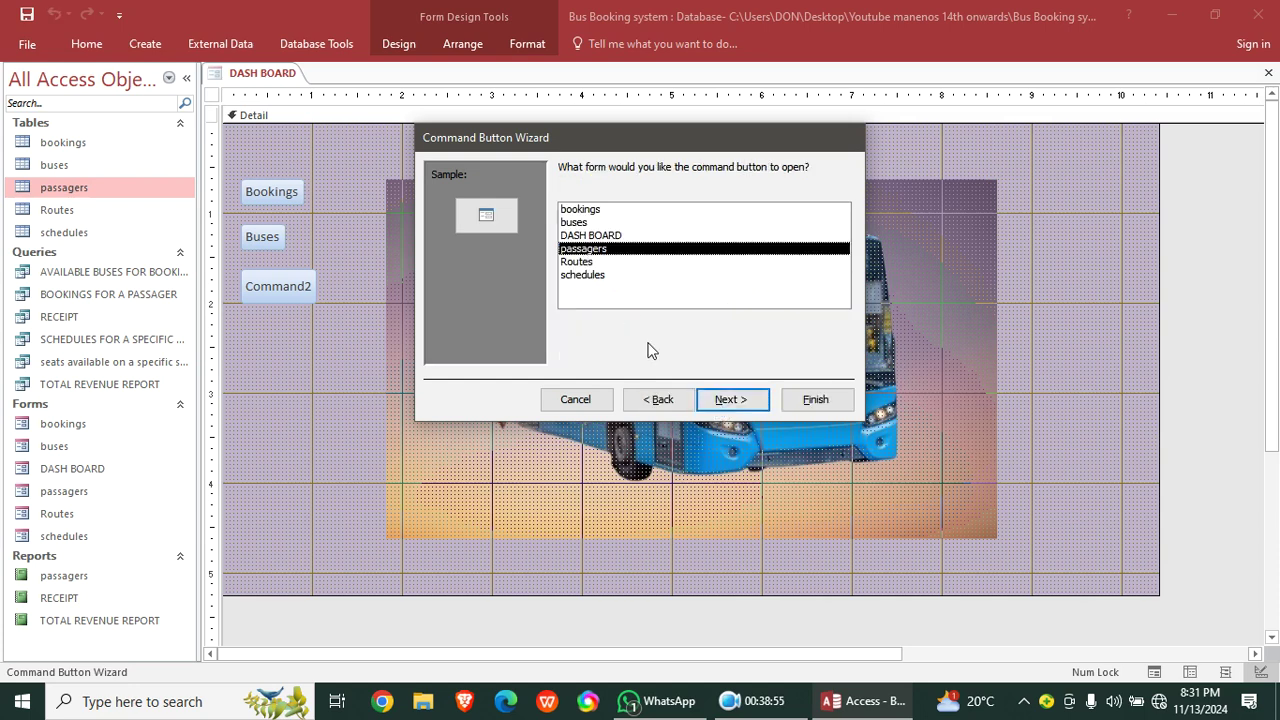
{"action": "left_click", "coordinate": [730, 399]}
{"action": "left_click", "coordinate": [730, 399]}
- Give the new button the text caption Passagers and finish creating it with the default name
{"action": "left_click", "coordinate": [579, 246]}
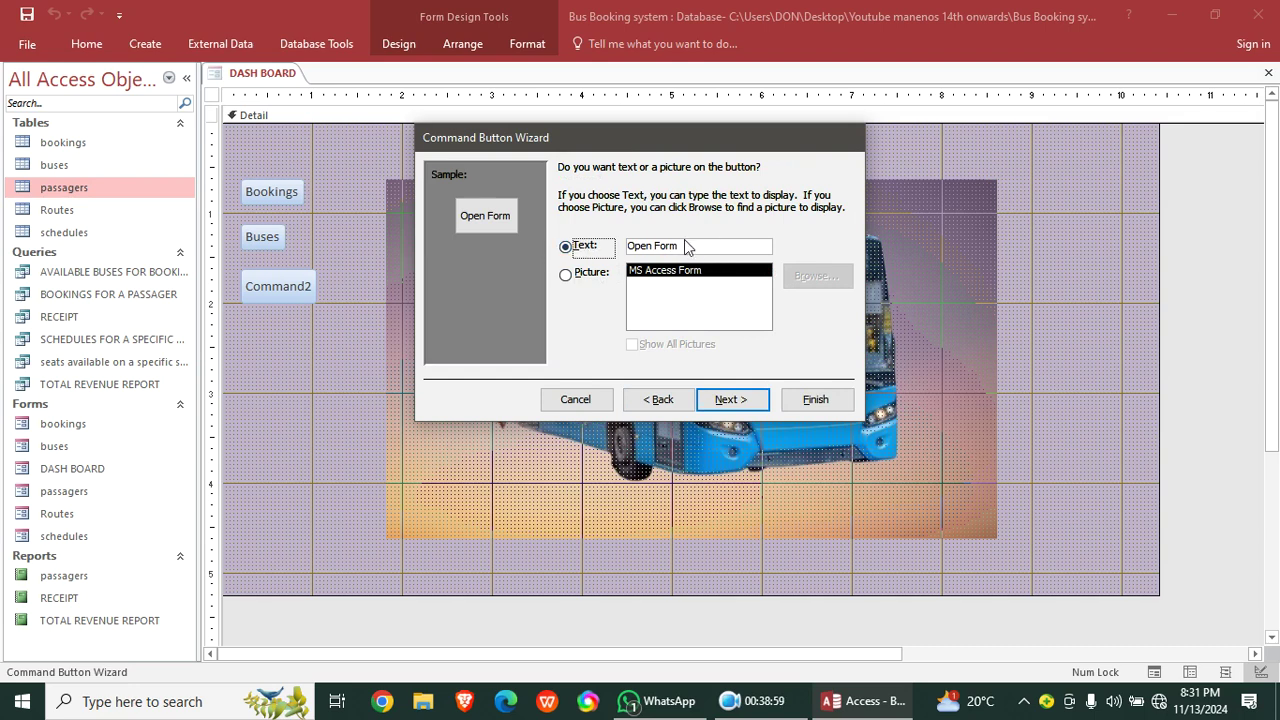
{"action": "left_click_drag", "start_coordinate": [696, 247], "coordinate": [503, 247]}
{"action": "key", "text": "Caps_Lock"}
{"action": "type", "text": "PS"}
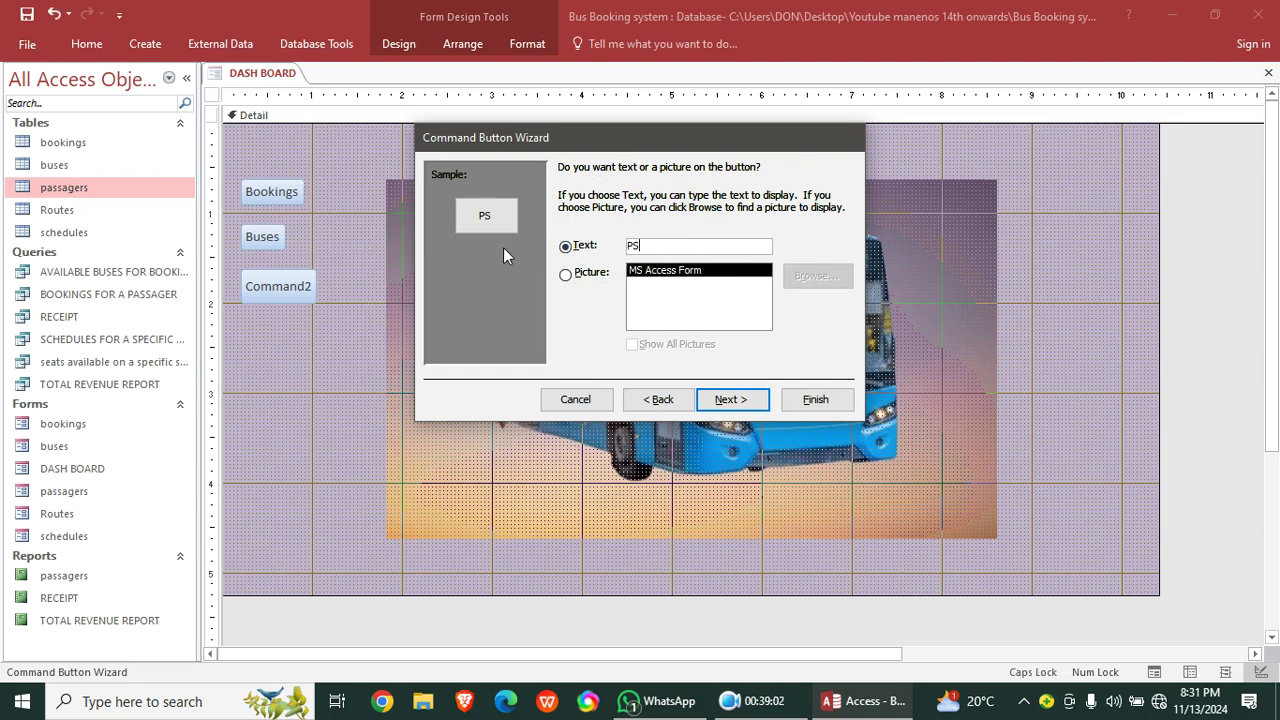
{"action": "key", "text": "BackSpace"}
{"action": "key", "text": "Caps_Lock"}
{"action": "type", "text": "assagers"}
{"action": "key", "text": "Return"}
{"action": "key", "text": "Return"}
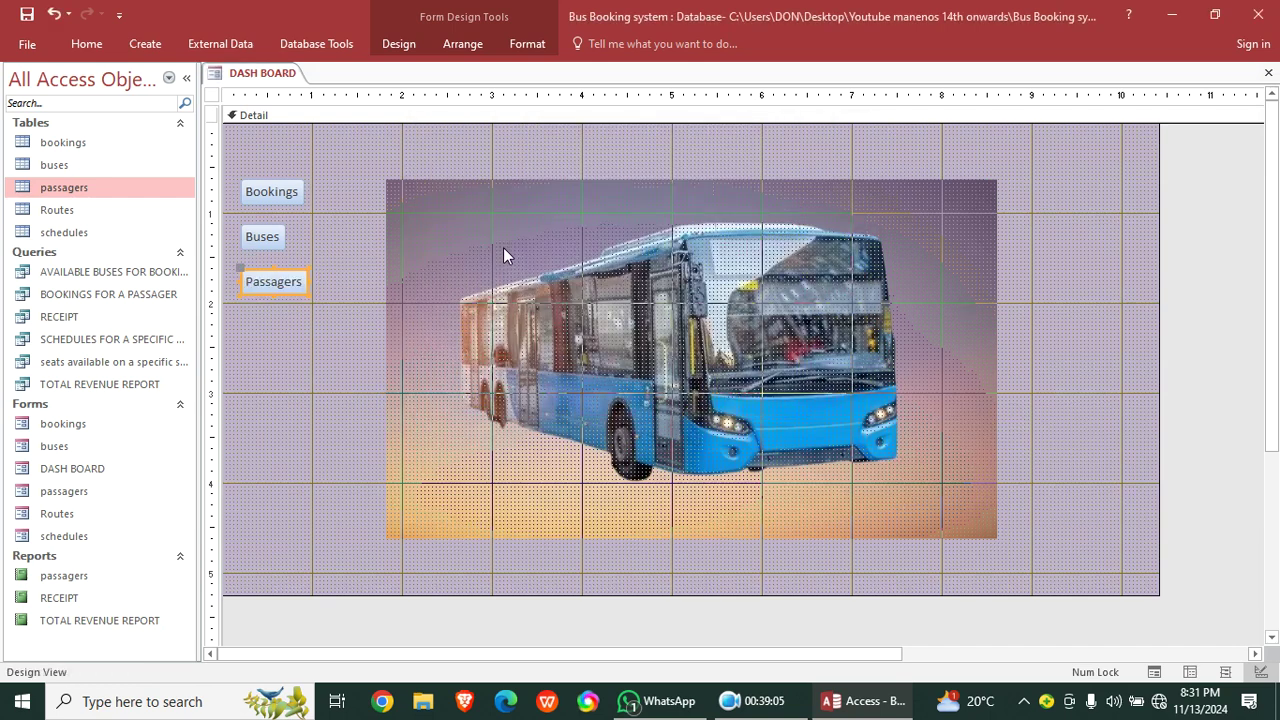
- Place a command button below Passagers and set it to open the Routes form showing all records
{"action": "left_click", "coordinate": [398, 44]}
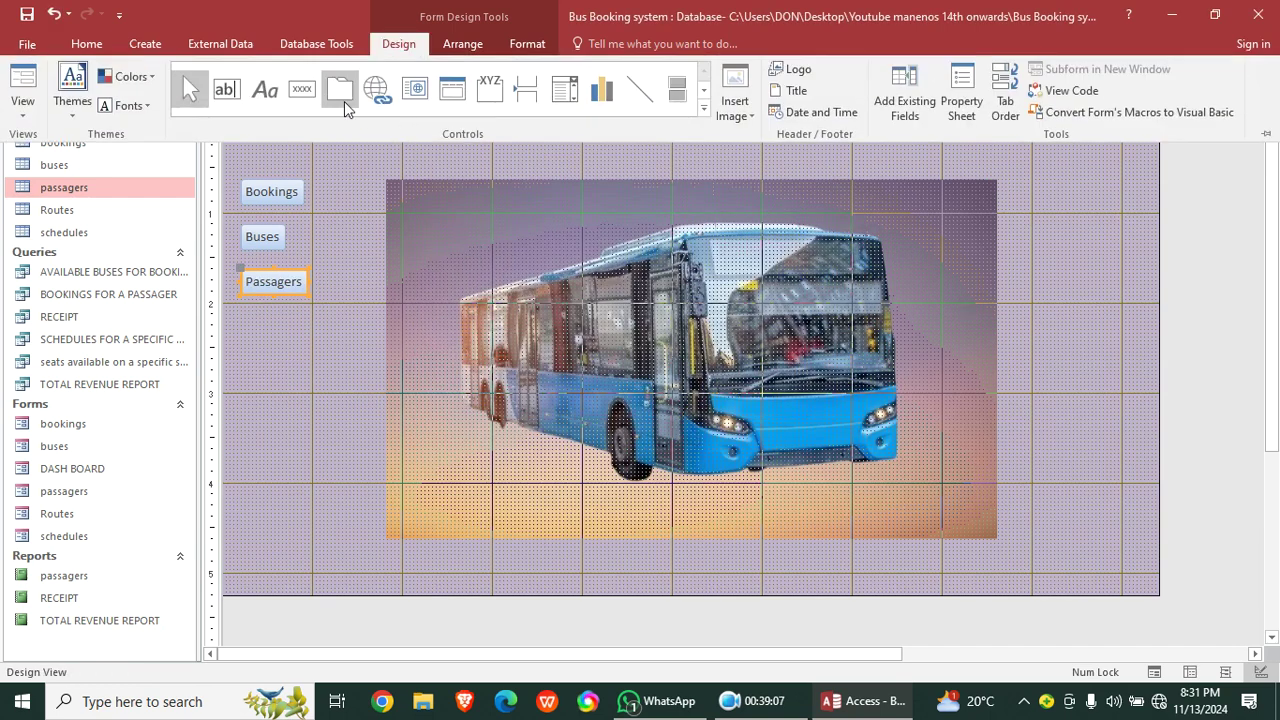
{"action": "left_click", "coordinate": [302, 89]}
{"action": "left_click", "coordinate": [250, 314]}
{"action": "left_click", "coordinate": [600, 287]}
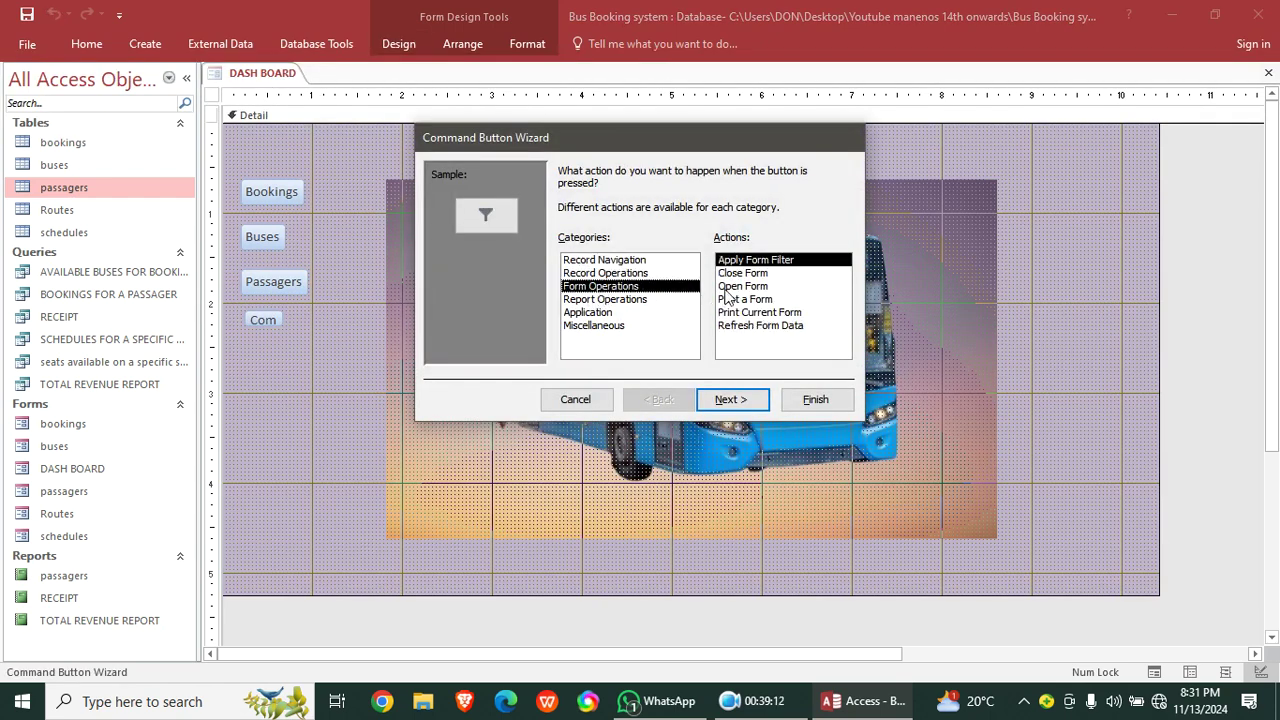
{"action": "left_click", "coordinate": [744, 299]}
{"action": "left_click", "coordinate": [722, 400]}
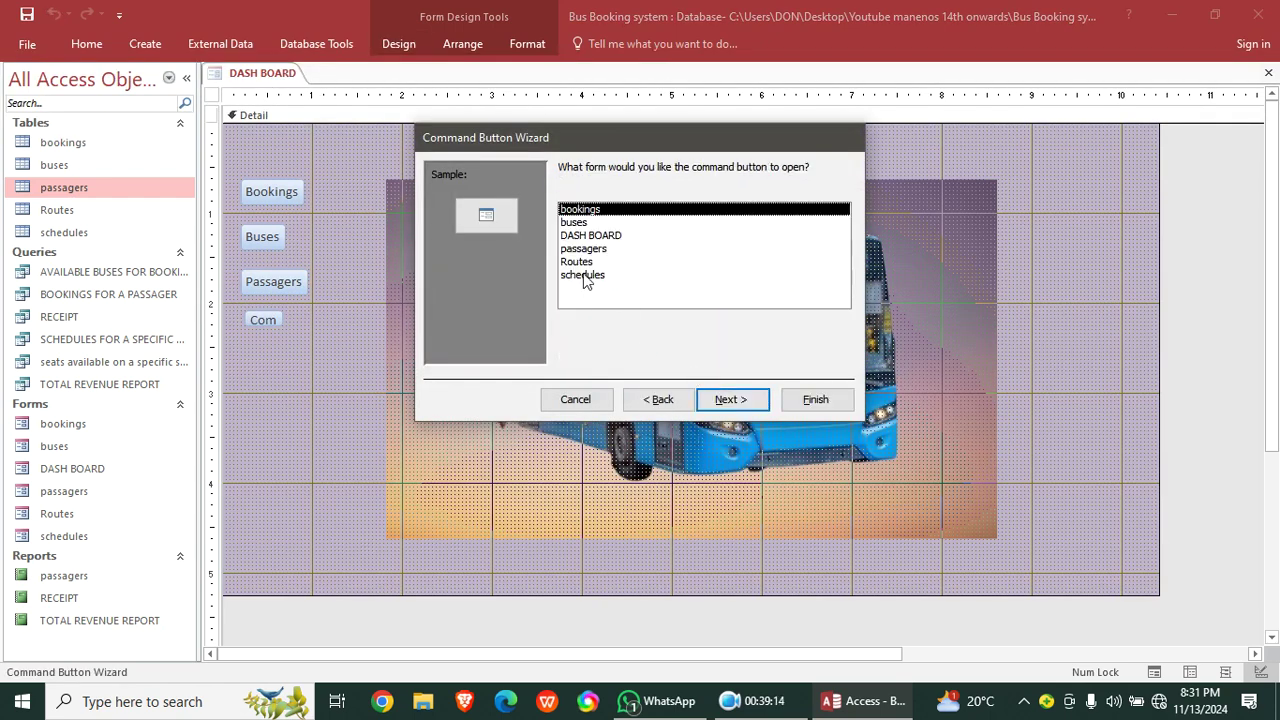
{"action": "left_click", "coordinate": [585, 262]}
{"action": "left_click", "coordinate": [731, 399]}
{"action": "left_click", "coordinate": [731, 399]}
- Give the new button the text caption Routes and finish creating it with the default name
{"action": "left_click", "coordinate": [690, 247]}
{"action": "type", "text": "Roue=t"}
{"action": "key", "text": "BackSpace"}
{"action": "key", "text": "BackSpace"}
{"action": "key", "text": "BackSpace"}
{"action": "type", "text": "tes"}
{"action": "key", "text": "Return"}
{"action": "key", "text": "Return"}
- Add a command button below Routes that opens the schedules form with all records, captioned Schedules
{"action": "left_click", "coordinate": [398, 43]}
{"action": "left_click_drag", "start_coordinate": [258, 356], "coordinate": [306, 390]}
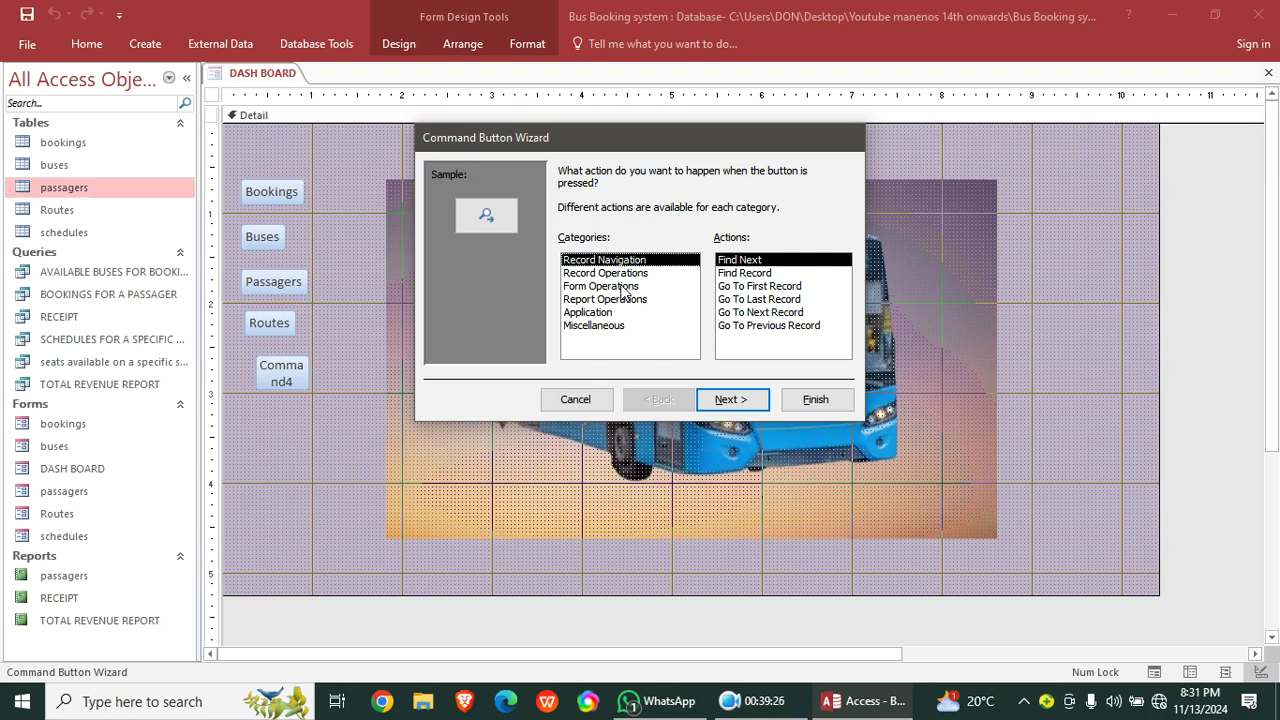
{"action": "left_click", "coordinate": [621, 287]}
{"action": "left_click", "coordinate": [738, 286]}
{"action": "left_click", "coordinate": [730, 399]}
{"action": "left_click", "coordinate": [584, 277]}
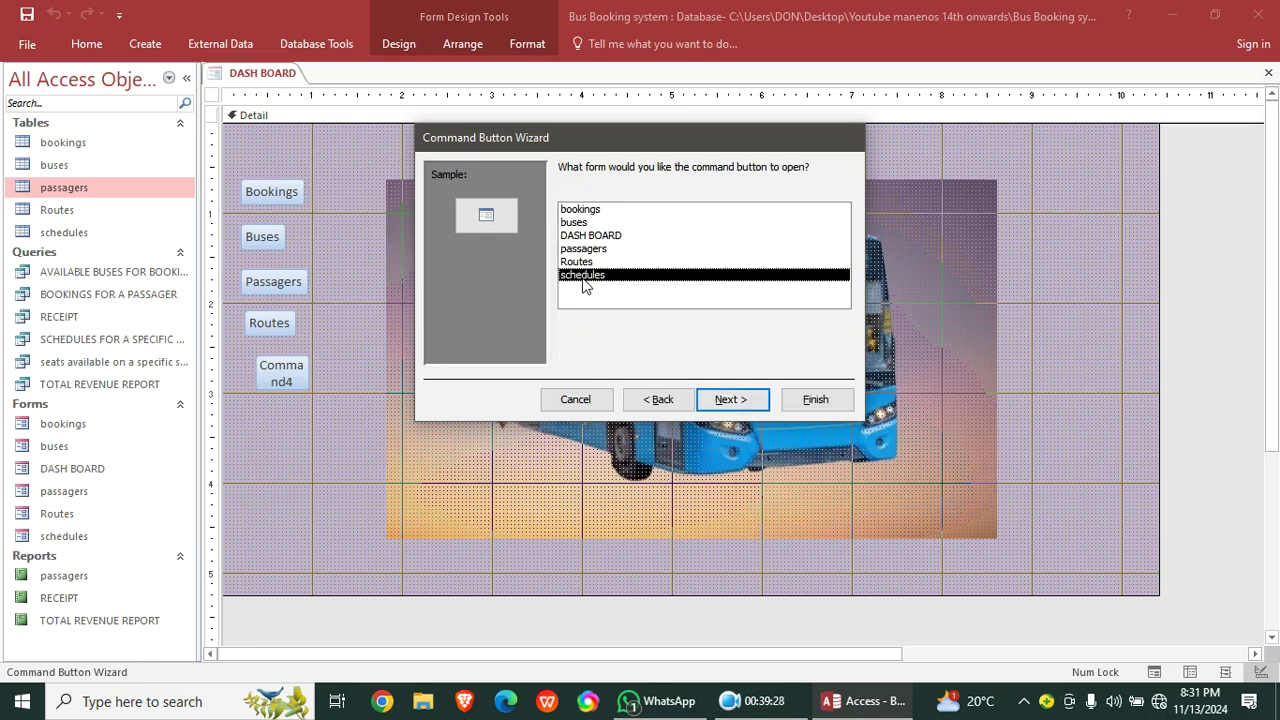
{"action": "left_click", "coordinate": [730, 399]}
{"action": "left_click", "coordinate": [730, 399]}
{"action": "left_click", "coordinate": [550, 245]}
{"action": "type", "text": "S"}
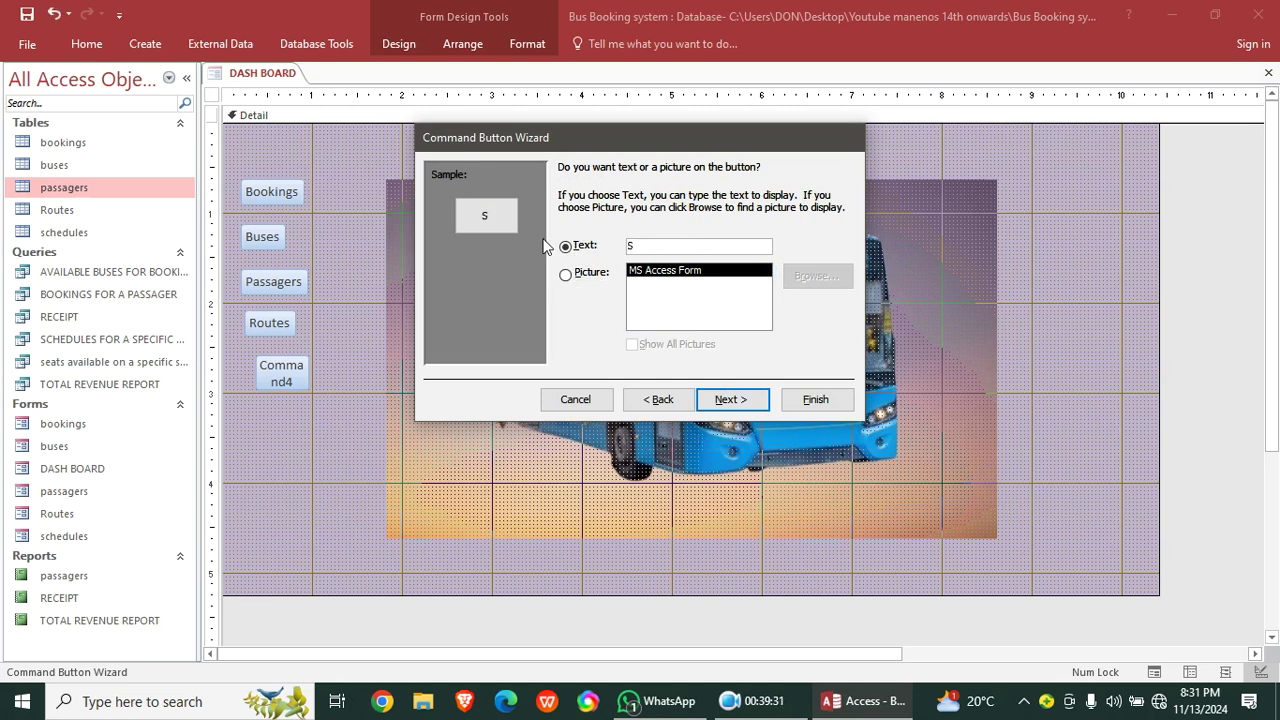
{"action": "type", "text": "chedules"}
{"action": "key", "text": "Return"}
{"action": "key", "text": "Return"}
- Widen the Buses button to match the width of the Bookings button above it
{"action": "left_click", "coordinate": [300, 283]}
{"action": "left_click", "coordinate": [278, 238]}
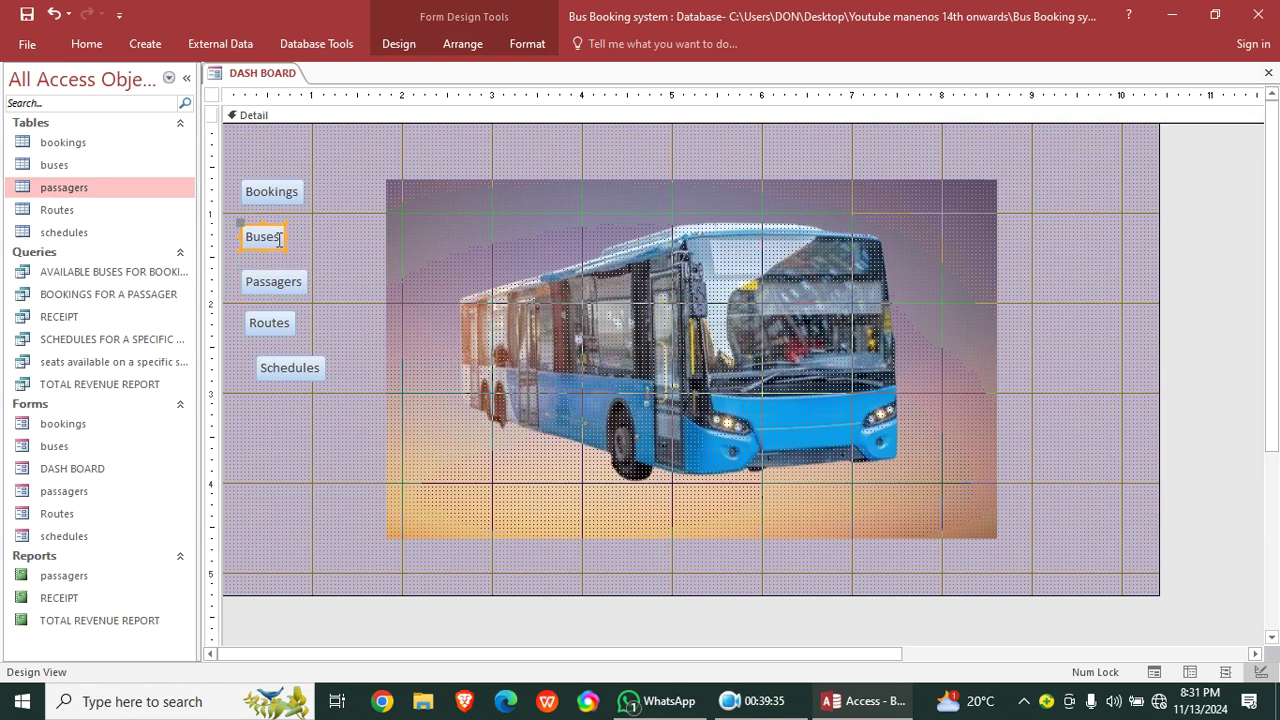
{"action": "left_click", "coordinate": [285, 243]}
{"action": "left_click_drag", "start_coordinate": [286, 238], "coordinate": [306, 244]}
- Nudge the Passagers button left to line up with the buttons above it
{"action": "left_click", "coordinate": [286, 283]}
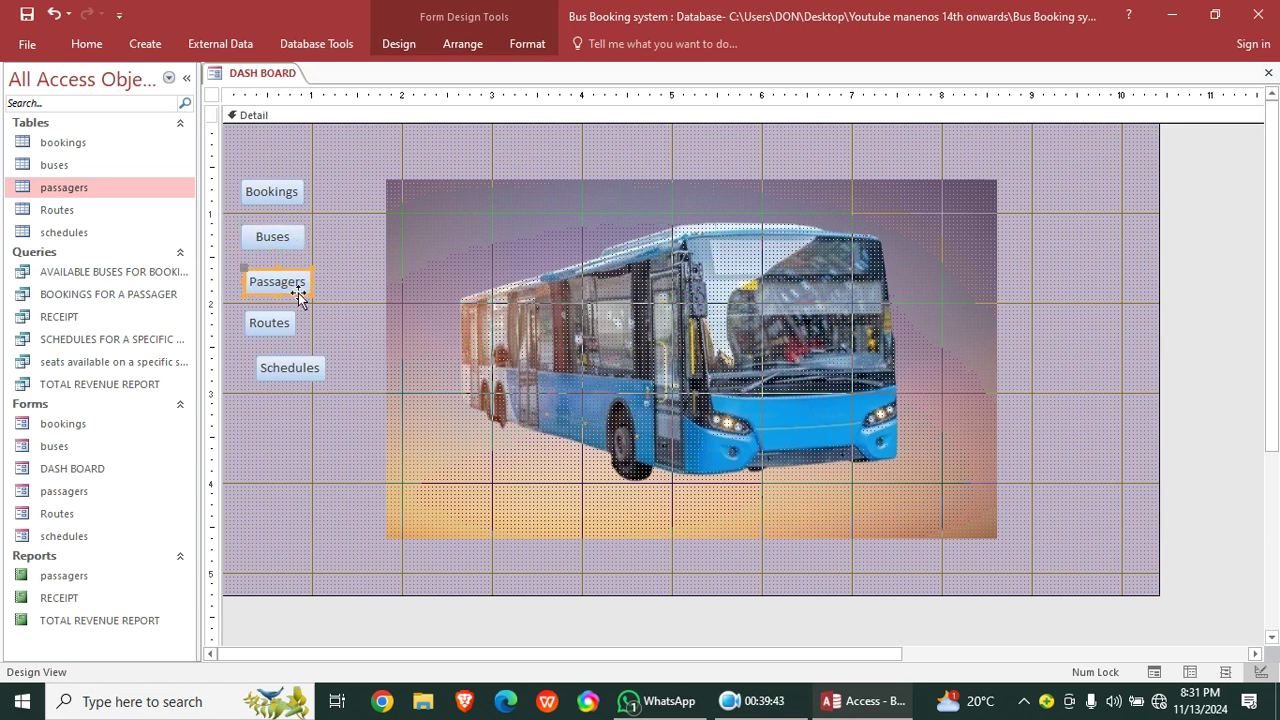
{"action": "key", "text": "Left"}
{"action": "key", "text": "Left"}
{"action": "key", "text": "Left"}
{"action": "key", "text": "Left"}
{"action": "key", "text": "Left"}
{"action": "key", "text": "Left"}
{"action": "key", "text": "Left"}
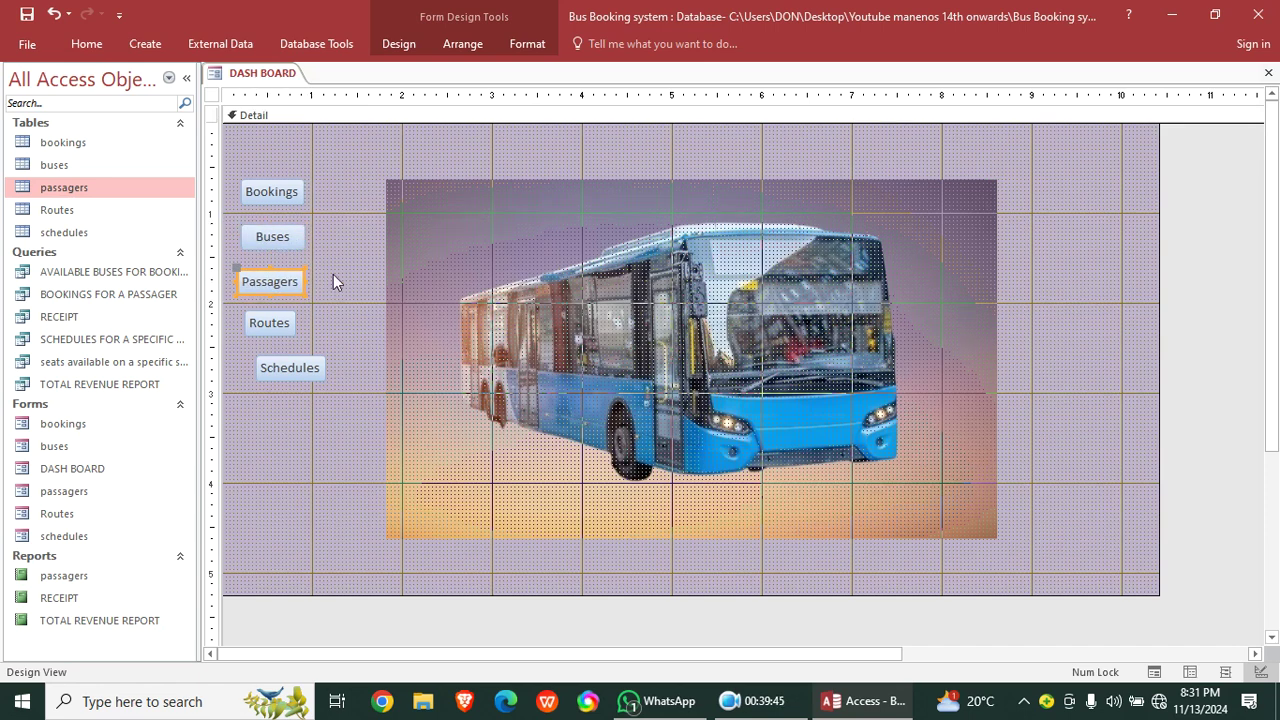
- Move the Routes button left and slightly down so it lines up beneath the Passagers button
{"action": "left_click", "coordinate": [266, 323]}
{"action": "key", "text": "Left"}
{"action": "key", "text": "Left"}
{"action": "key", "text": "Left"}
{"action": "key", "text": "Left"}
{"action": "key", "text": "Left"}
{"action": "key", "text": "Left"}
{"action": "key", "text": "Left"}
{"action": "key", "text": "Left"}
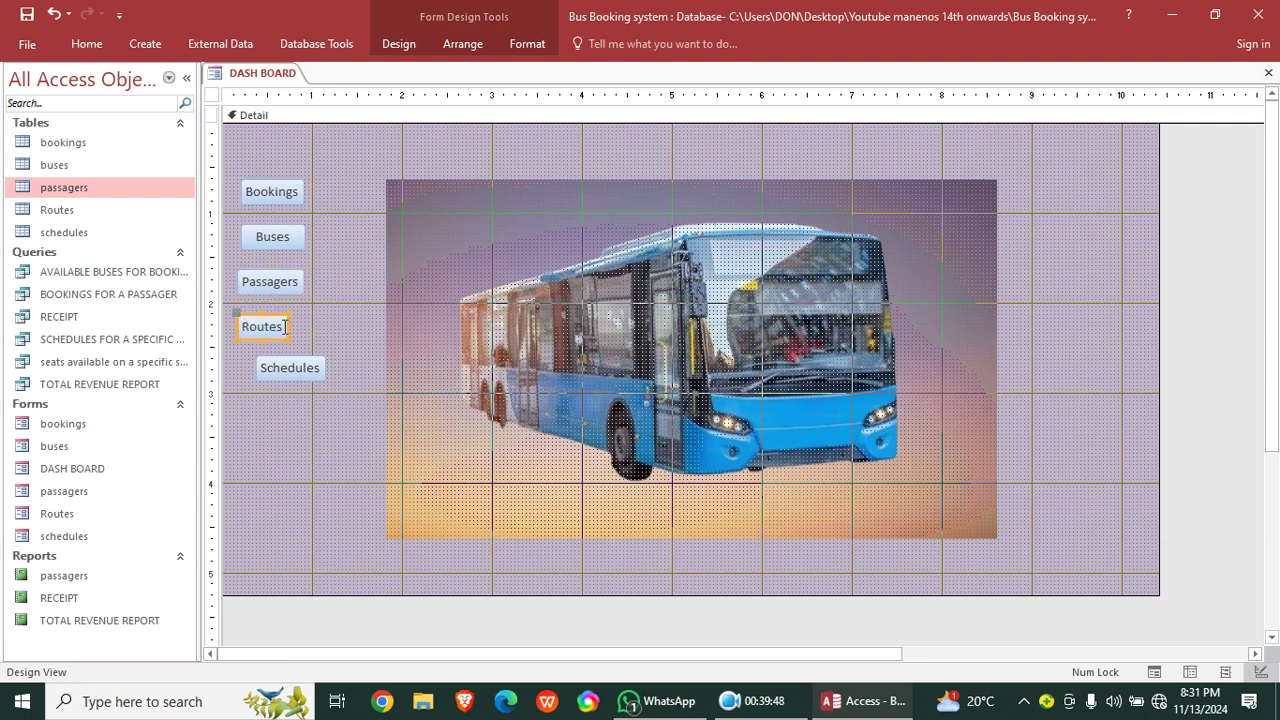
- Widen the Routes button to match Passagers and move the Schedules button left into line beneath it
{"action": "left_click_drag", "start_coordinate": [288, 326], "coordinate": [290, 367]}
{"action": "left_click", "coordinate": [309, 367]}
{"action": "left_click", "coordinate": [356, 353]}
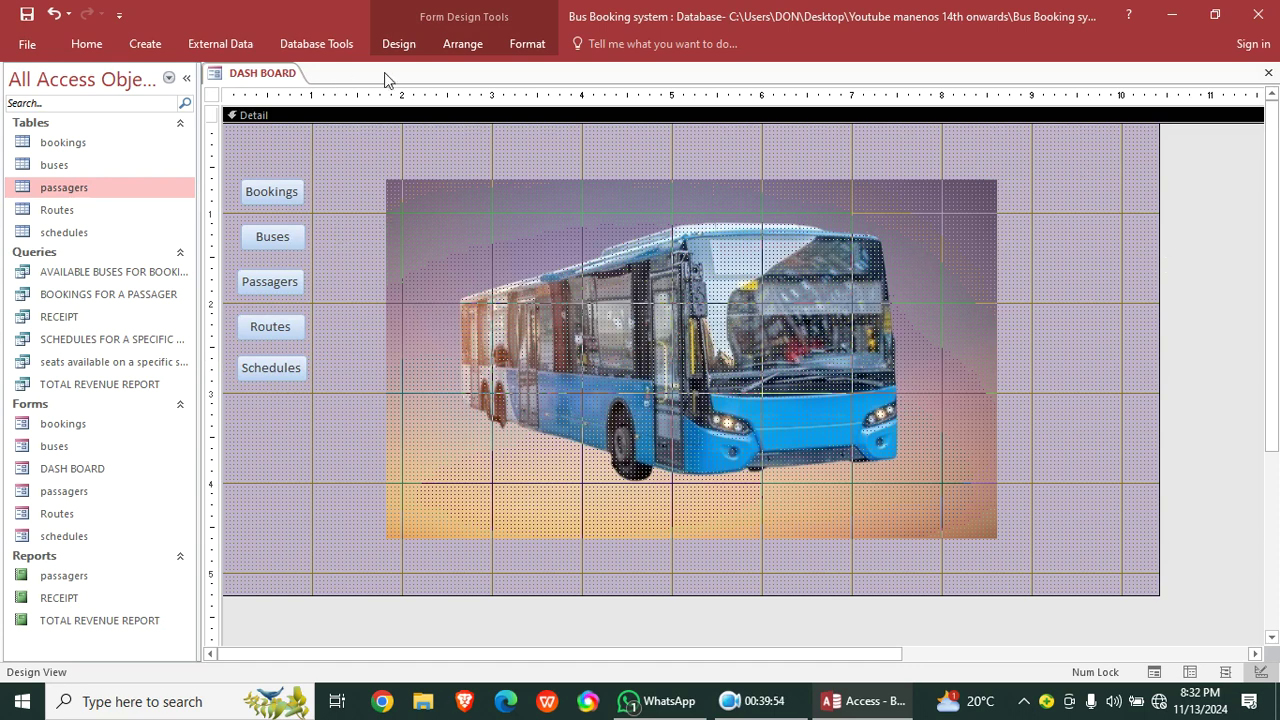
- Add a label reading FORMS OPERATIONS above the column of form buttons
{"action": "left_click", "coordinate": [398, 43]}
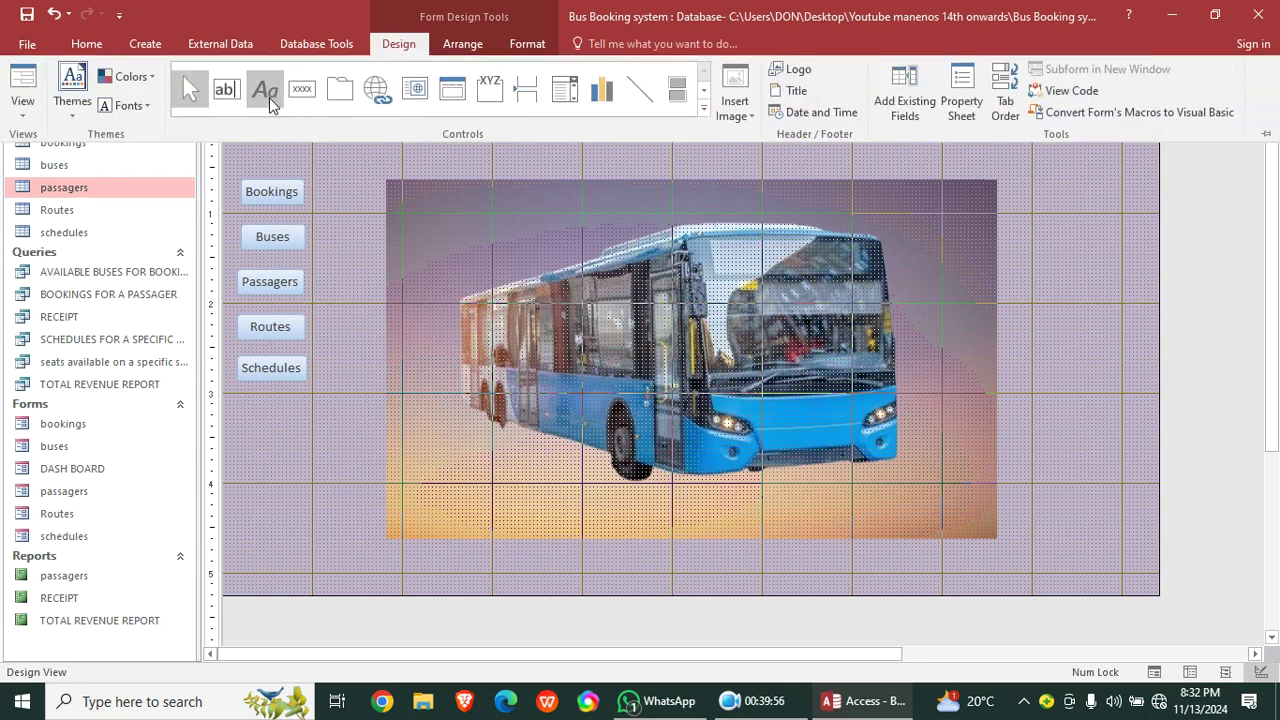
{"action": "left_click", "coordinate": [269, 97]}
{"action": "left_click_drag", "start_coordinate": [234, 140], "coordinate": [330, 165]}
{"action": "type", "text": "form"}
{"action": "key", "text": "BackSpace"}
{"action": "key", "text": "BackSpace"}
{"action": "key", "text": "BackSpace"}
{"action": "key", "text": "BackSpace"}
{"action": "key", "text": "Caps_Lock"}
{"action": "type", "text": "FORMS OPERATIONS"}
{"action": "key", "text": "Return"}
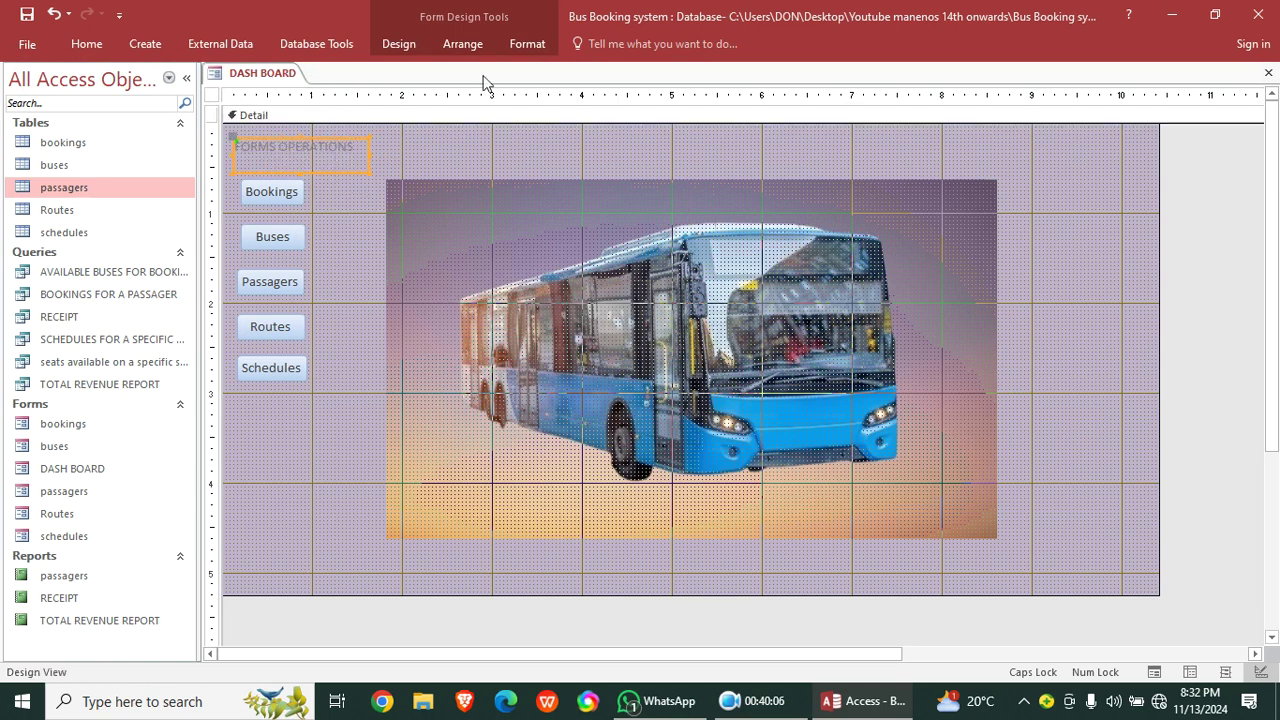
- Format the FORMS OPERATIONS label as bold, underlined black text
{"action": "left_click", "coordinate": [515, 46]}
{"action": "left_click", "coordinate": [133, 105]}
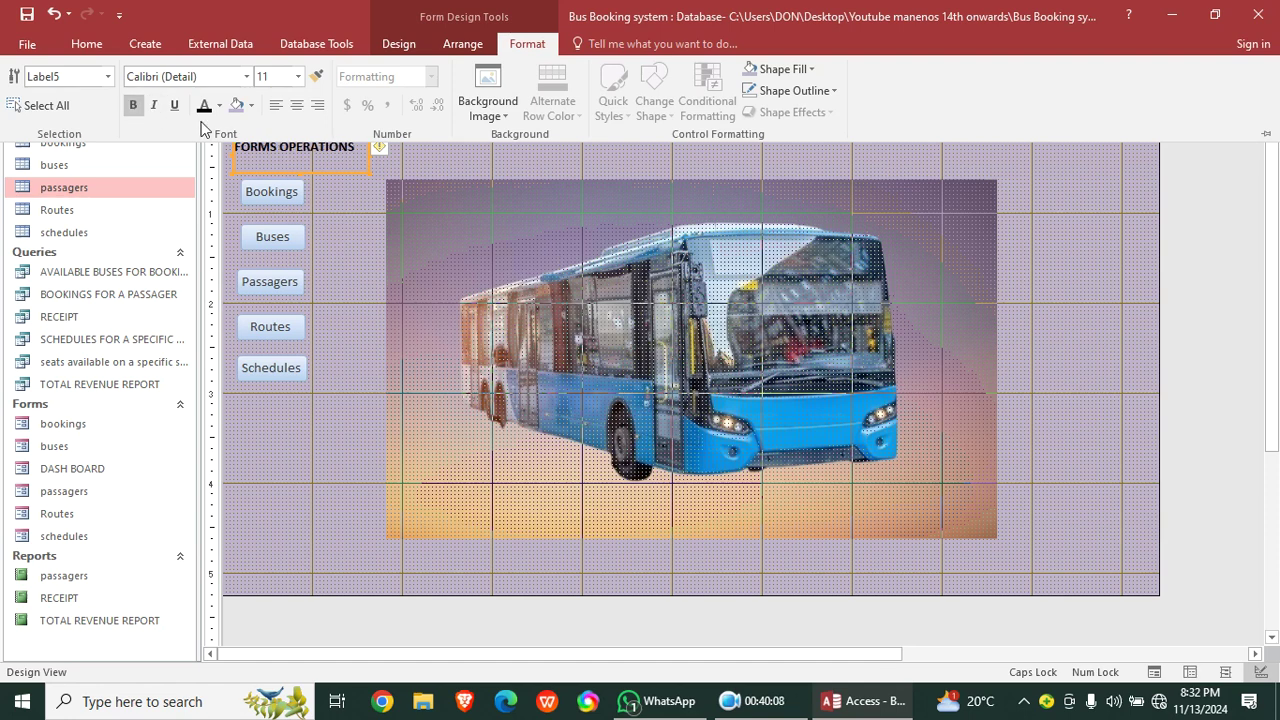
{"action": "left_click", "coordinate": [174, 105]}
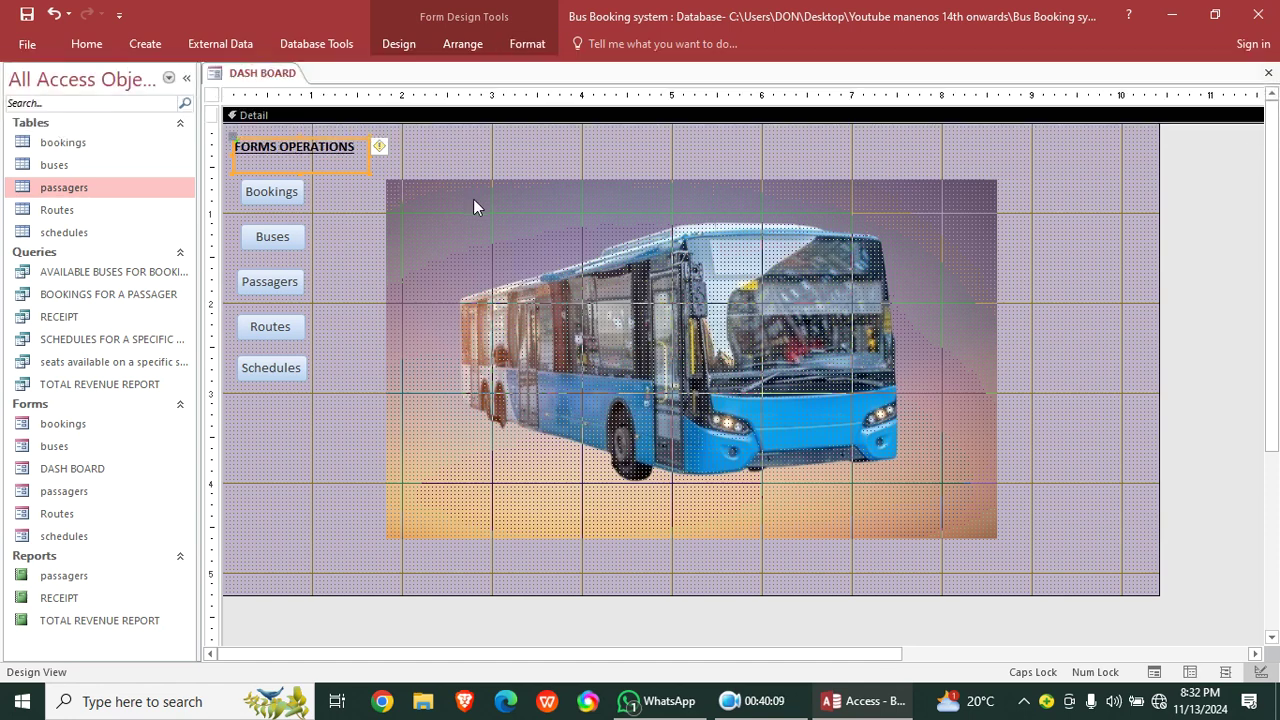
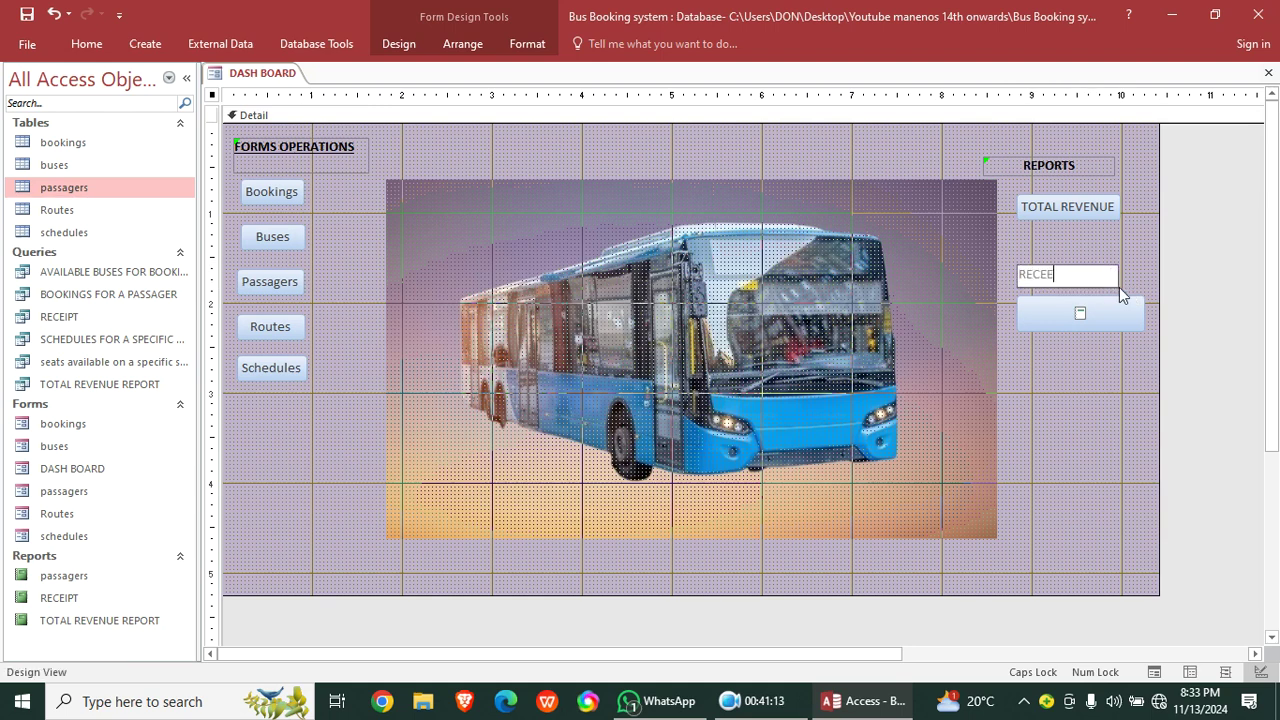
- Format the RECEIPT label above the report picture button as centered, bold black text
{"action": "left_click", "coordinate": [1050, 277]}
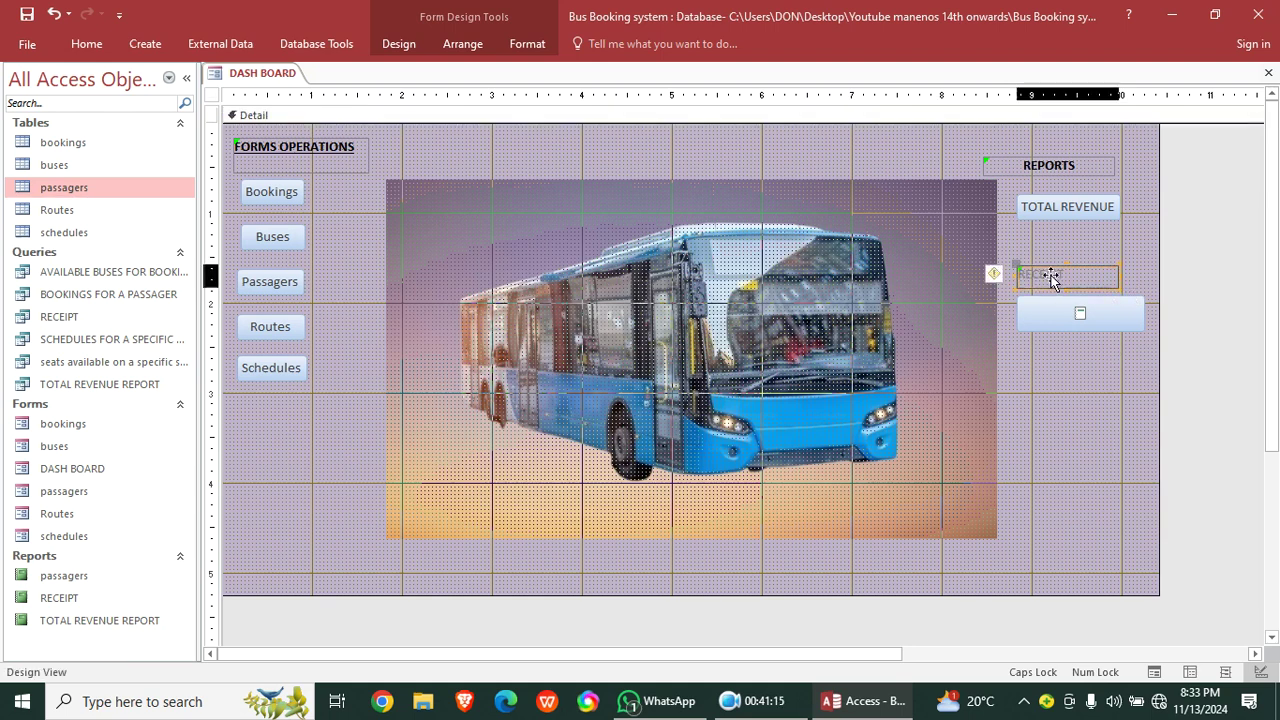
{"action": "left_click", "coordinate": [527, 44]}
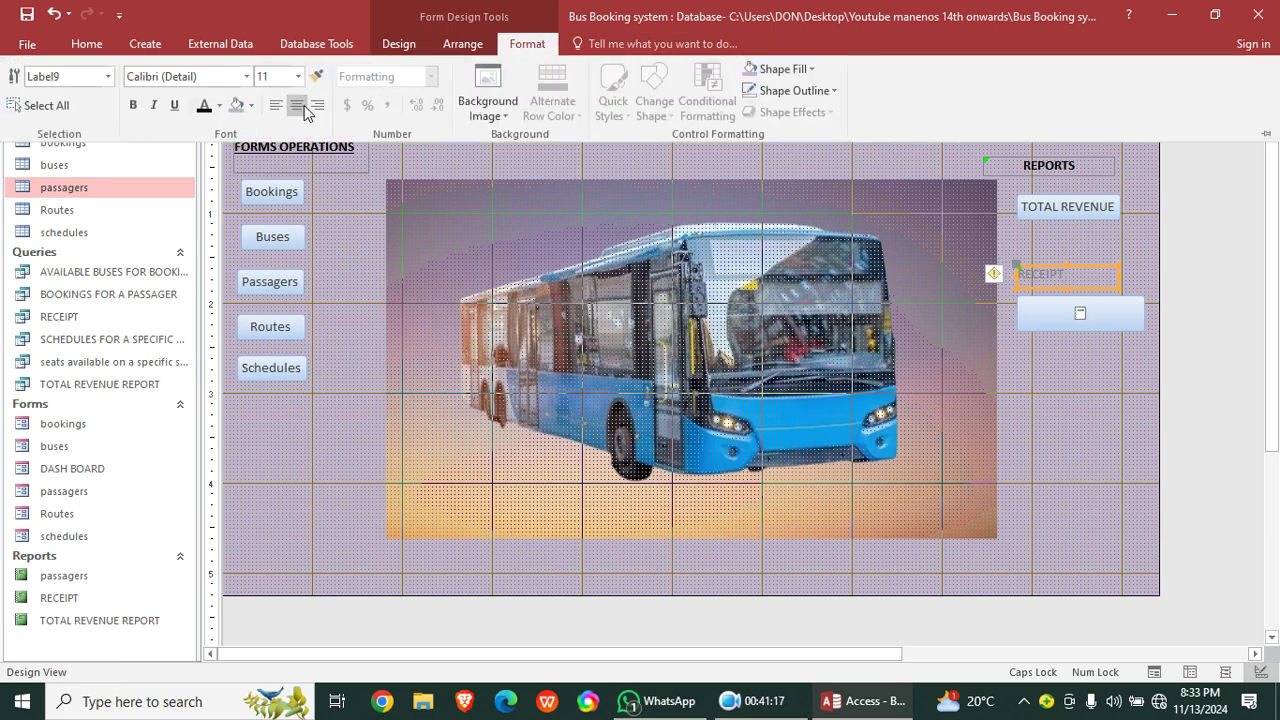
{"action": "left_click", "coordinate": [206, 106]}
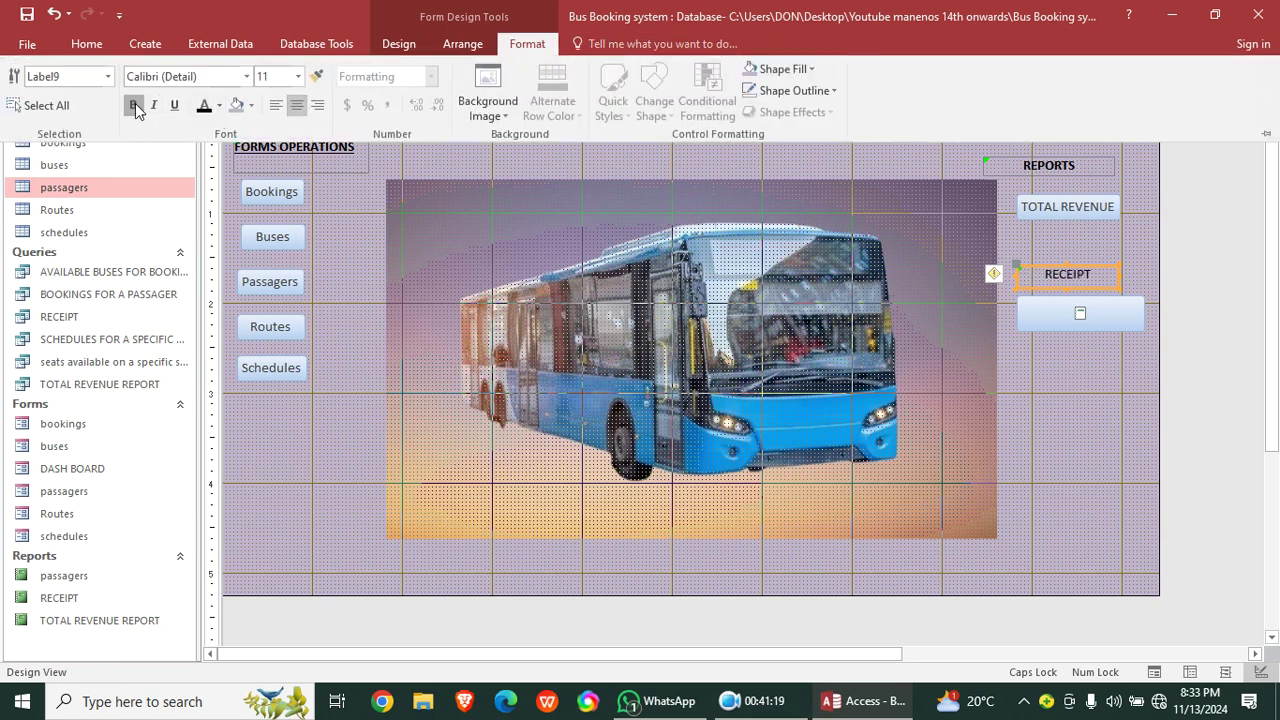
{"action": "left_click", "coordinate": [994, 388]}
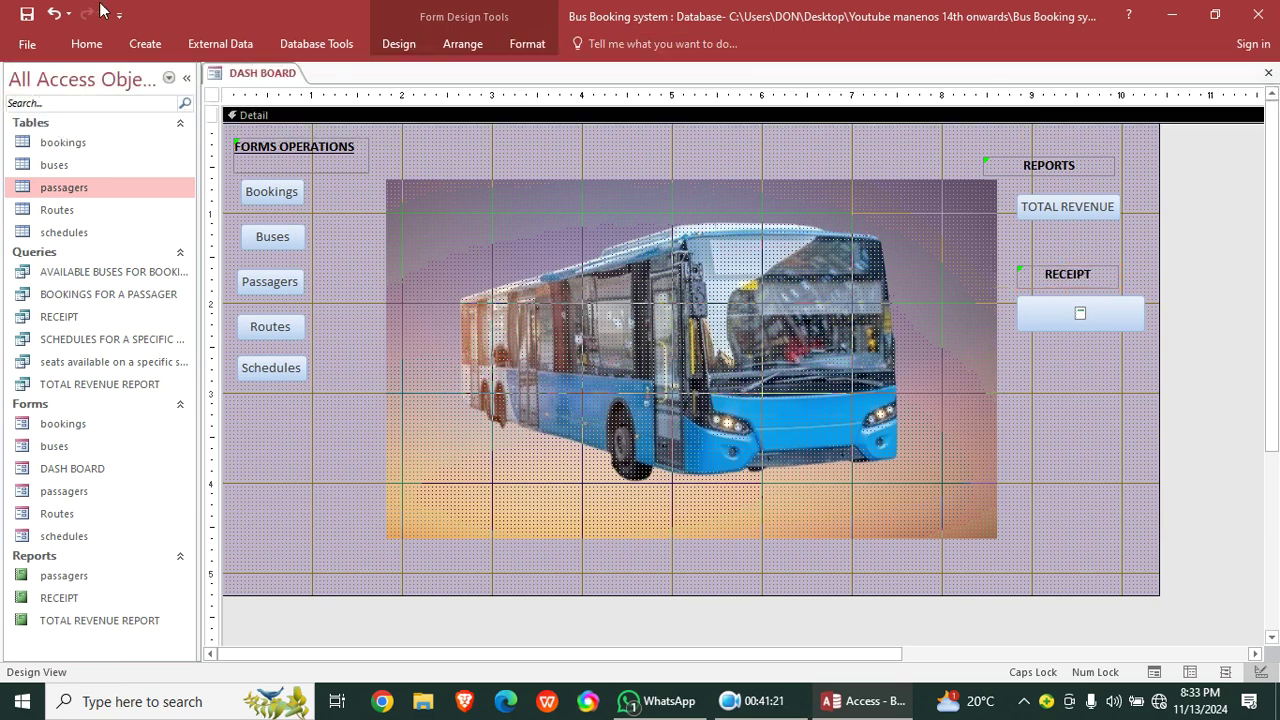
- Draw a rectangle enclosing the five form buttons from Bookings to Schedules, about 1.3 inches wide and 2.3 inches high
{"action": "left_click", "coordinate": [399, 44]}
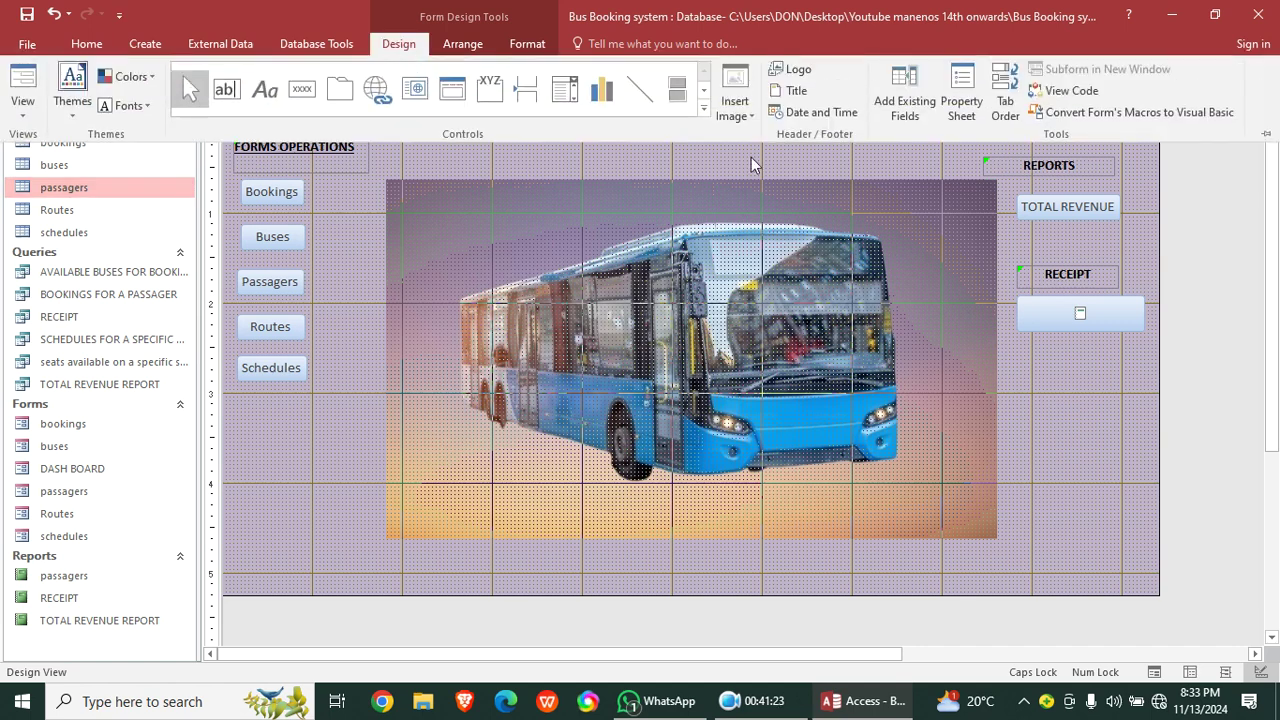
{"action": "left_click", "coordinate": [704, 106]}
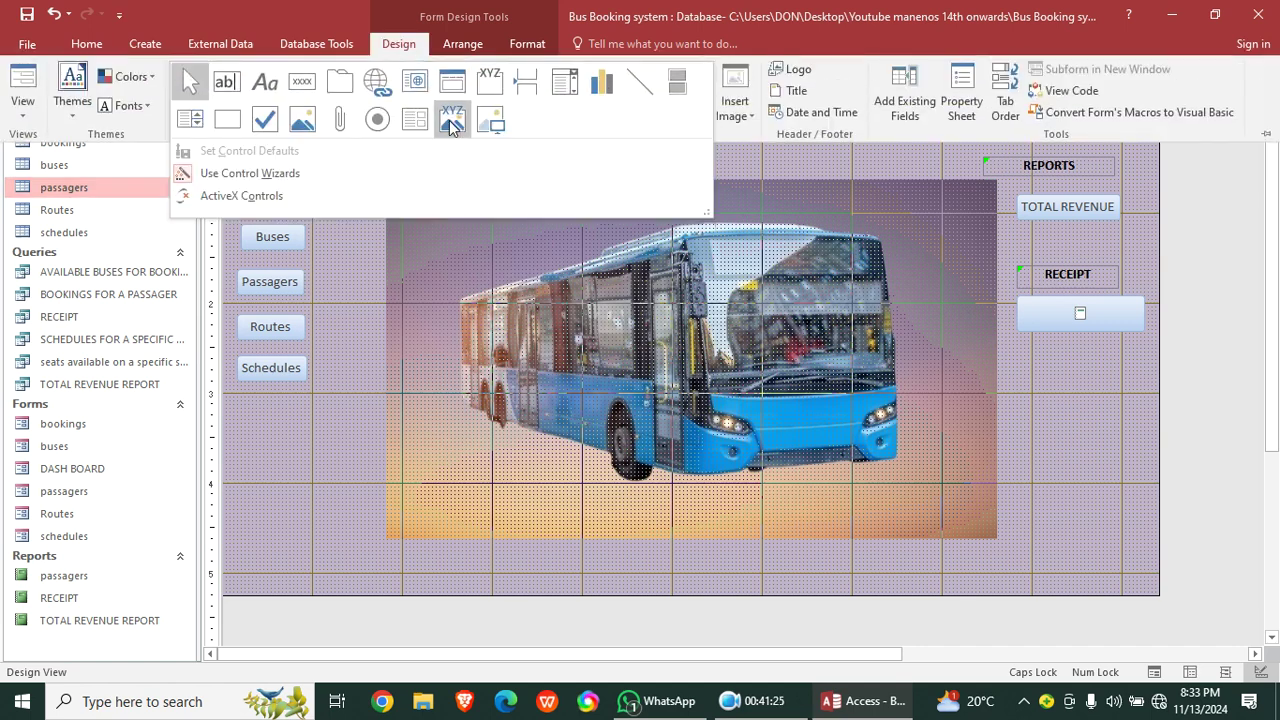
{"action": "left_click", "coordinate": [227, 119]}
{"action": "mouse_move", "coordinate": [229, 178]}
{"action": "left_mouse_down"}
{"action": "mouse_move", "coordinate": [262, 196]}
{"action": "mouse_move", "coordinate": [348, 382]}
{"action": "left_mouse_up"}
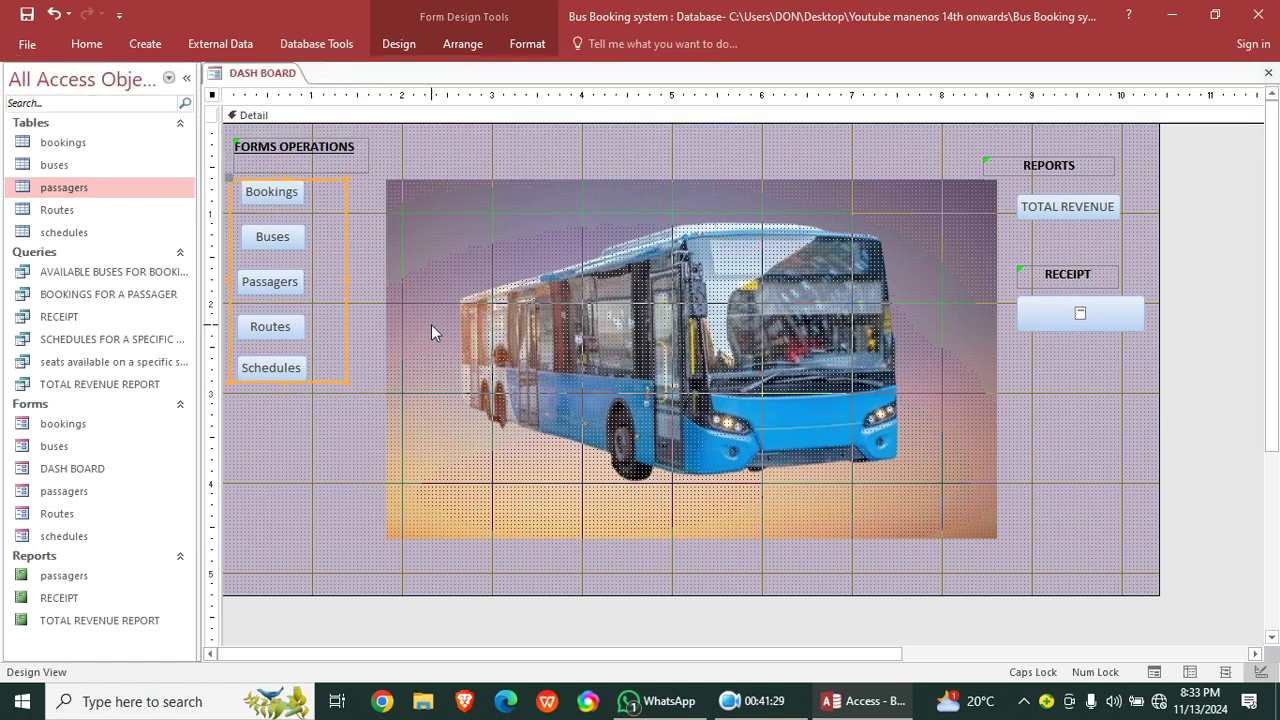
- Draw a rectangle enclosing the TOTAL REVENUE button and the RECEIPT label with its button, about 1.5 inches wide and 2 inches high
{"action": "left_click", "coordinate": [431, 332]}
{"action": "left_click", "coordinate": [397, 46]}
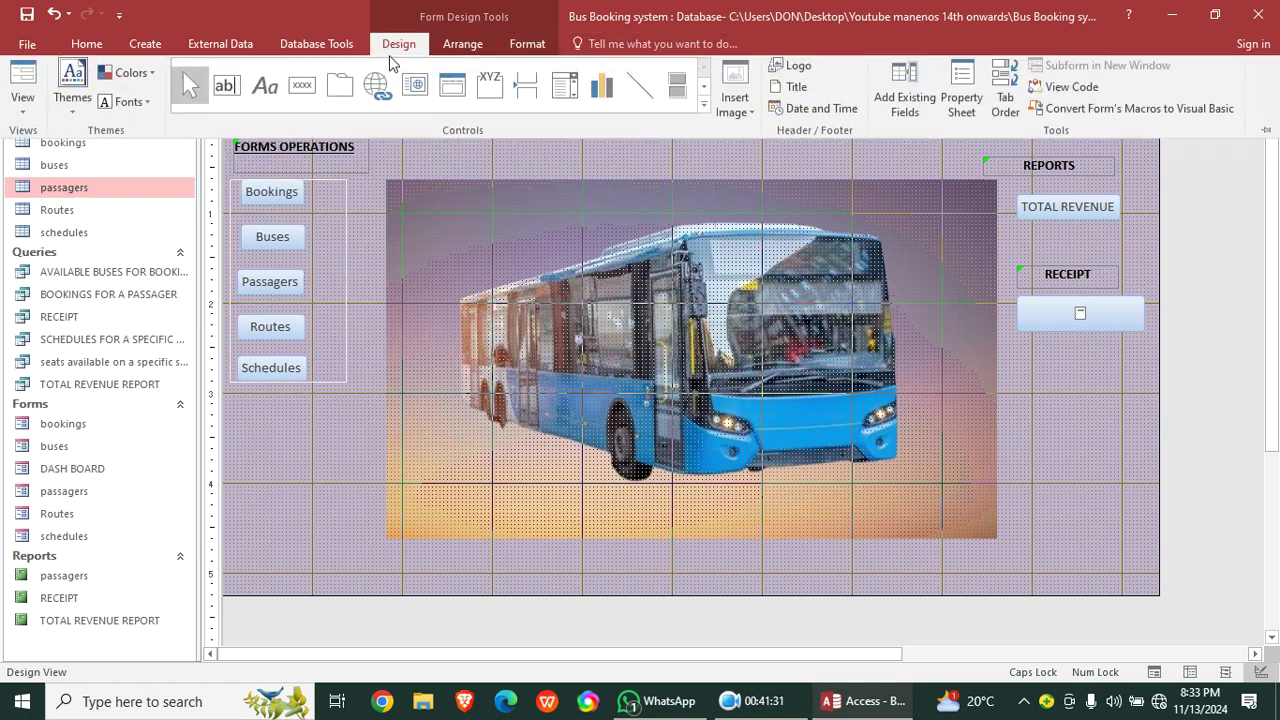
{"action": "left_click", "coordinate": [703, 108]}
{"action": "left_click", "coordinate": [227, 120]}
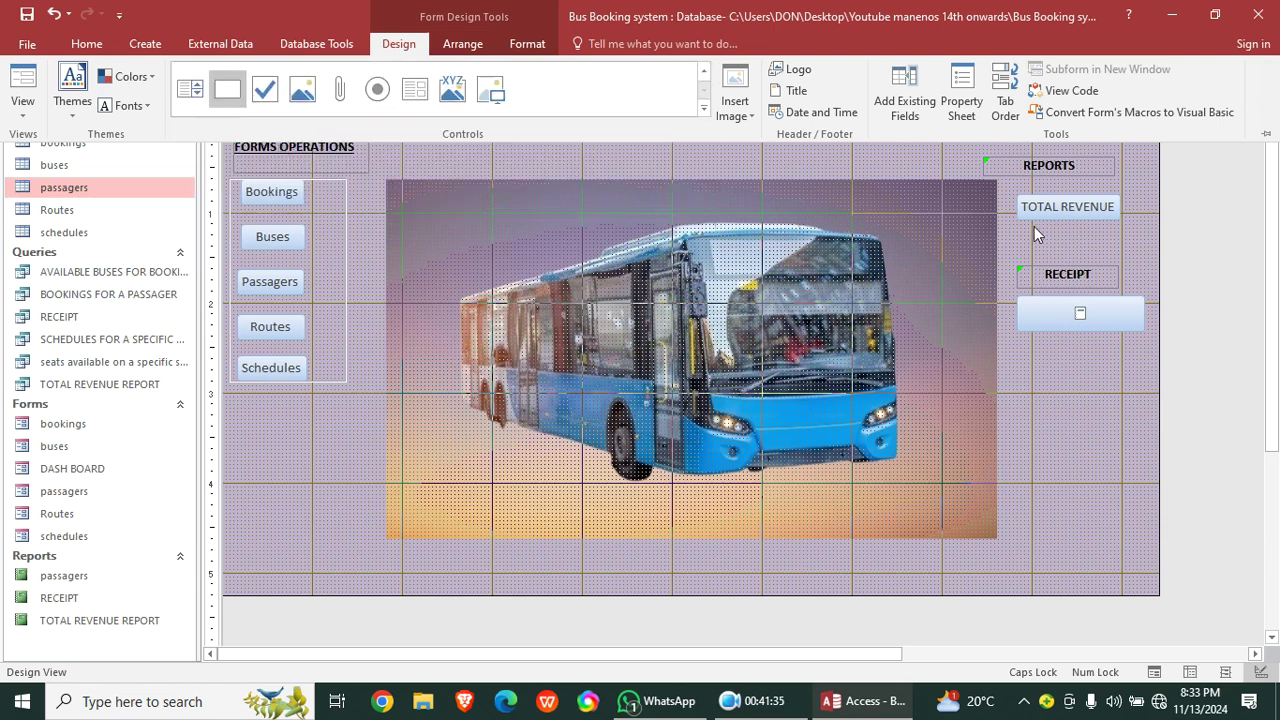
{"action": "mouse_move", "coordinate": [1013, 183]}
{"action": "left_mouse_down"}
{"action": "mouse_move", "coordinate": [1158, 311]}
{"action": "mouse_move", "coordinate": [1168, 377]}
{"action": "mouse_move", "coordinate": [1160, 366]}
{"action": "left_mouse_up"}
{"action": "left_click", "coordinate": [1145, 400]}
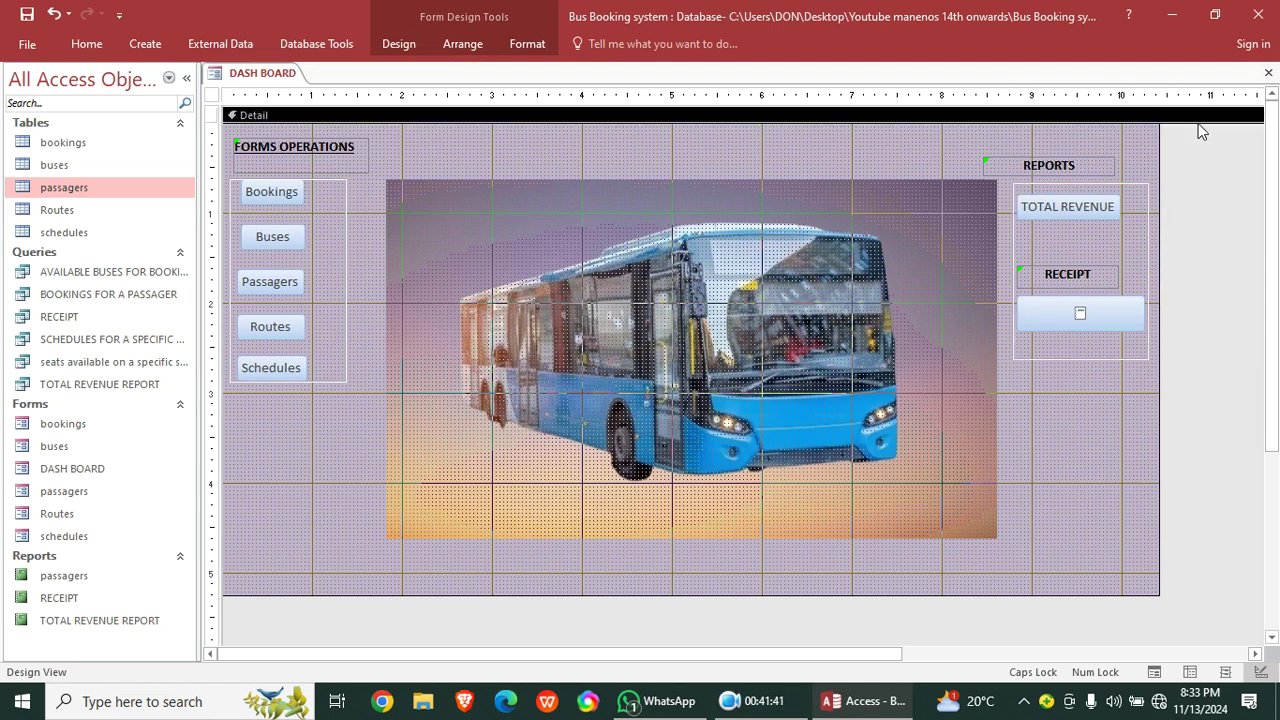
- Add a label reading BUS BOOKING SYSTEM above the bus picture, about 6.3 inches wide and 0.5 inches high
{"action": "left_click", "coordinate": [390, 43]}
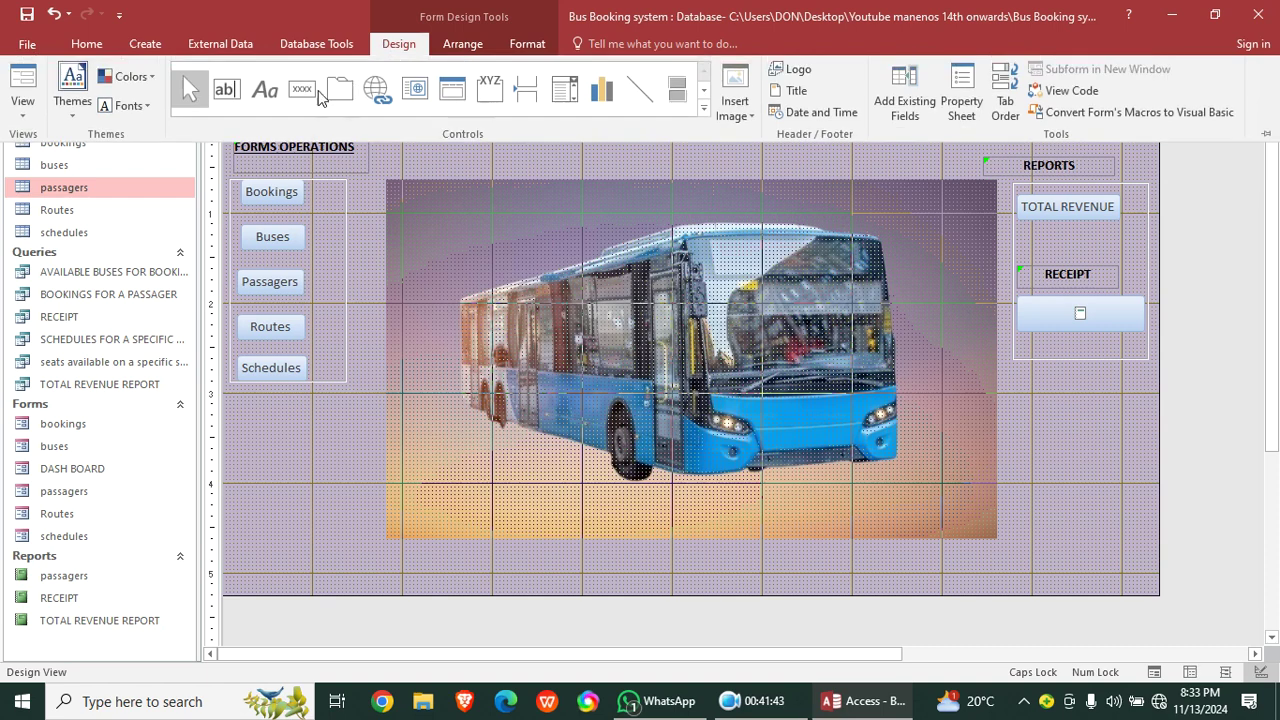
{"action": "left_click", "coordinate": [259, 87]}
{"action": "left_click_drag", "start_coordinate": [400, 126], "coordinate": [965, 172]}
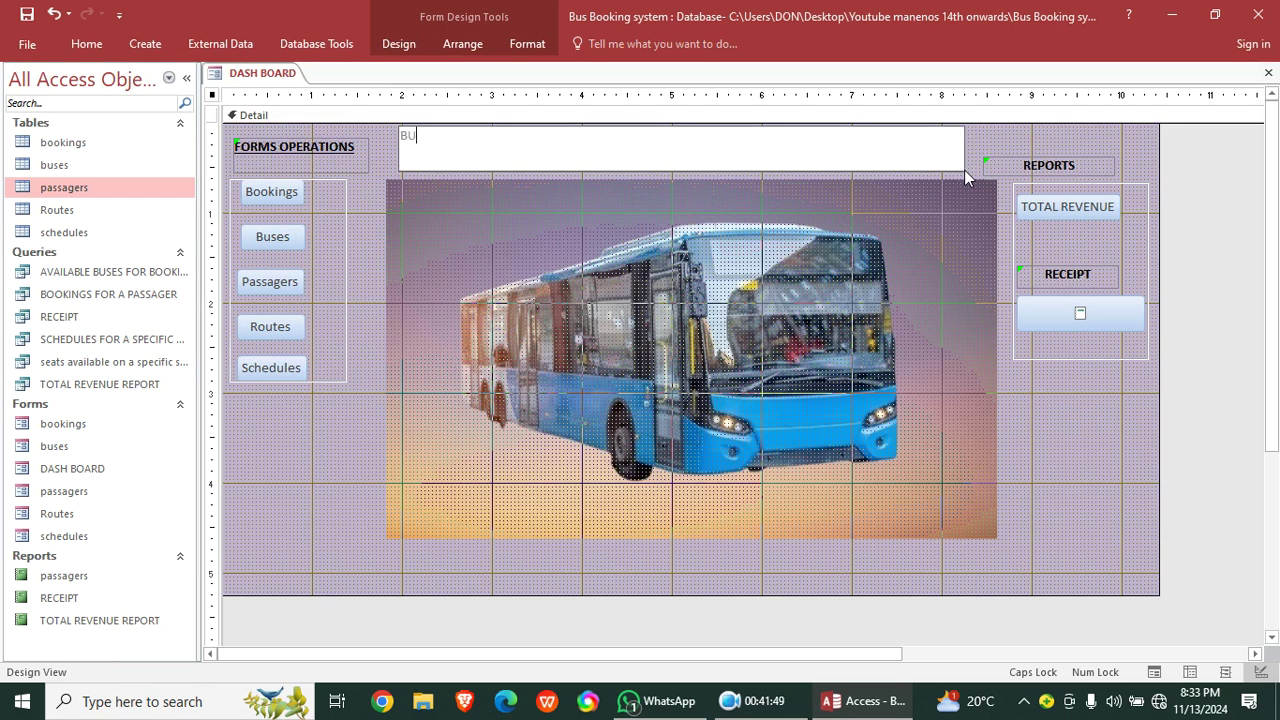
{"action": "type", "text": "BUS BOOKING SYSTEM"}
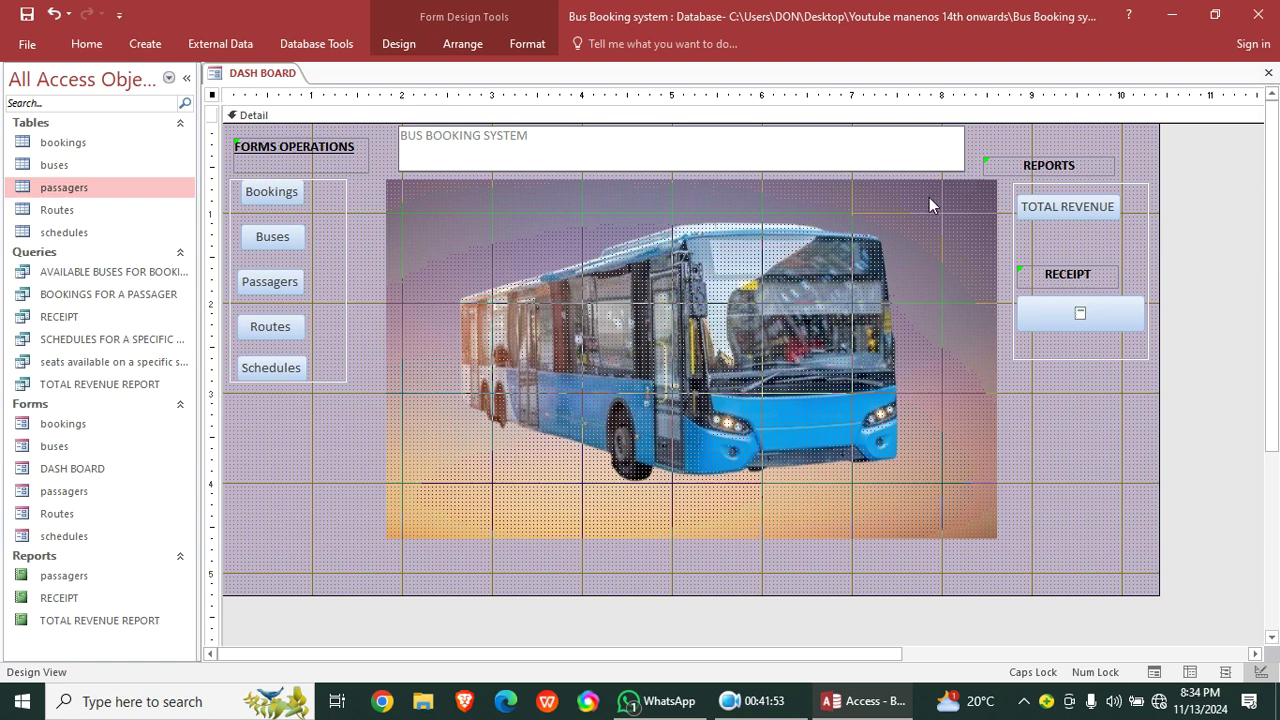
{"action": "key", "text": "Return"}
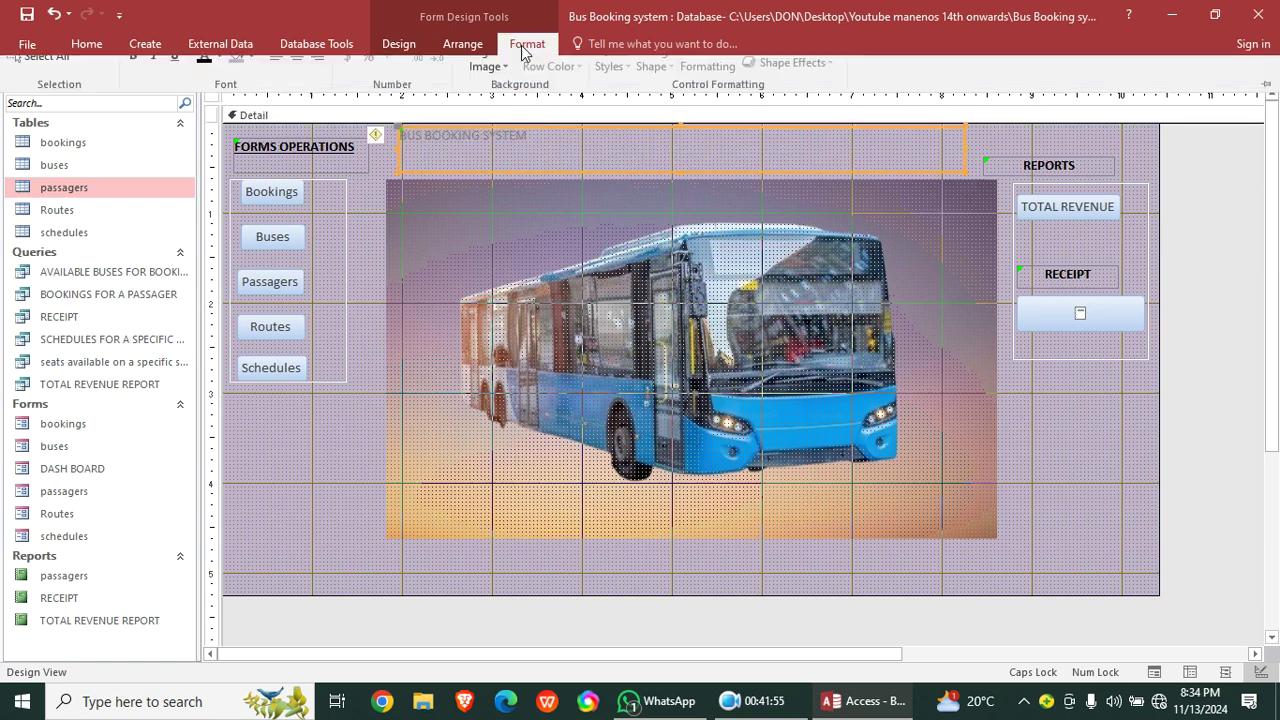
- Format the BUS BOOKING SYSTEM title as 48-point bold black text and enlarge its box to fit the text
{"action": "left_click", "coordinate": [527, 43]}
{"action": "left_click", "coordinate": [297, 76]}
{"action": "left_click", "coordinate": [281, 346]}
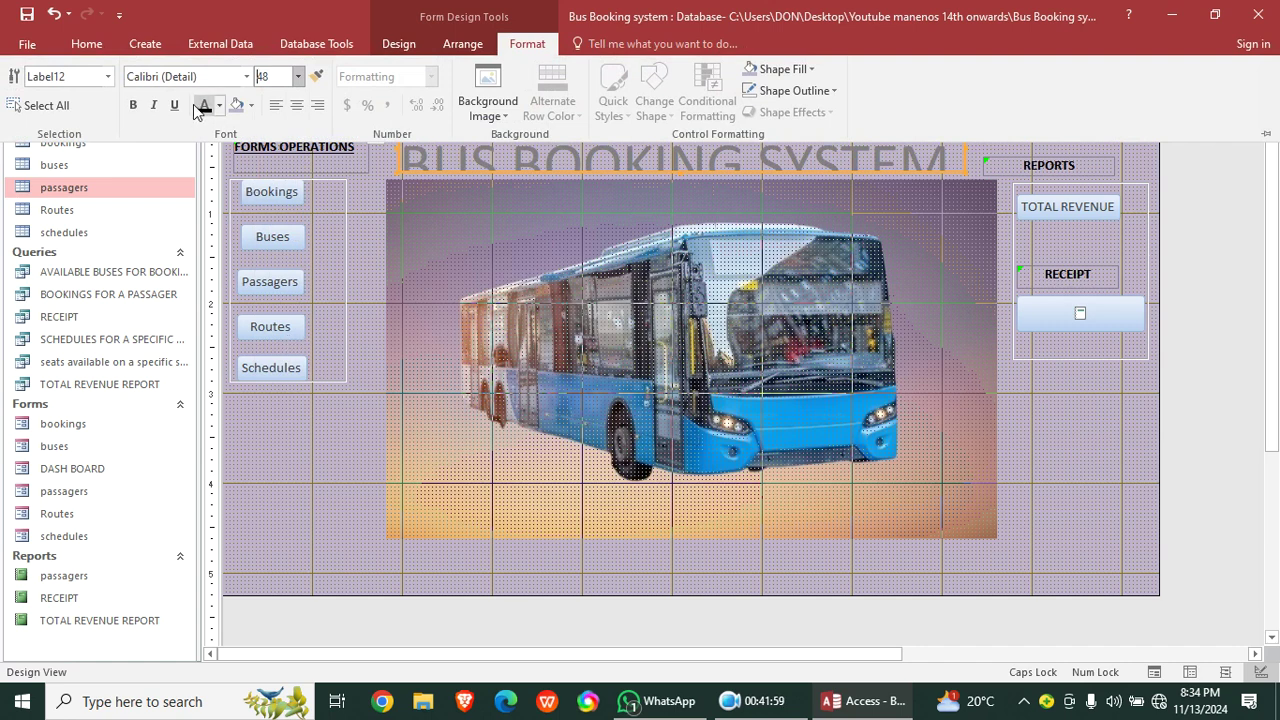
{"action": "left_click", "coordinate": [130, 105]}
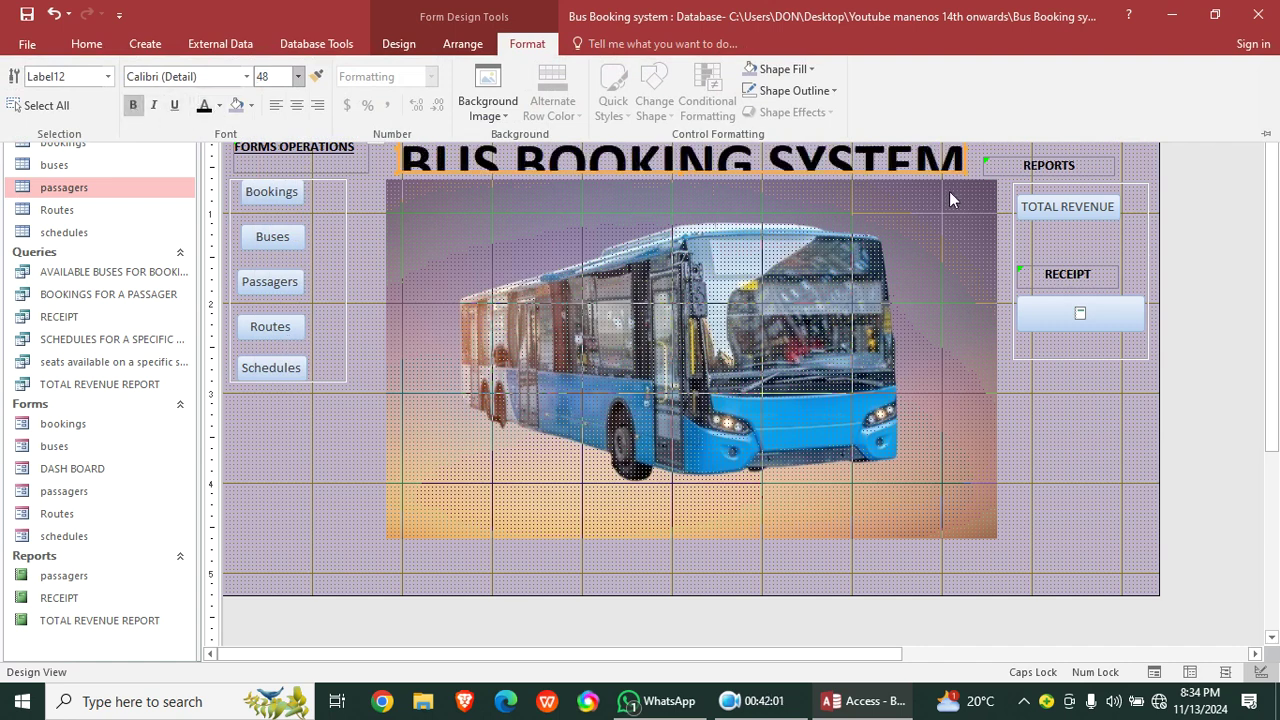
{"action": "left_click", "coordinate": [976, 254]}
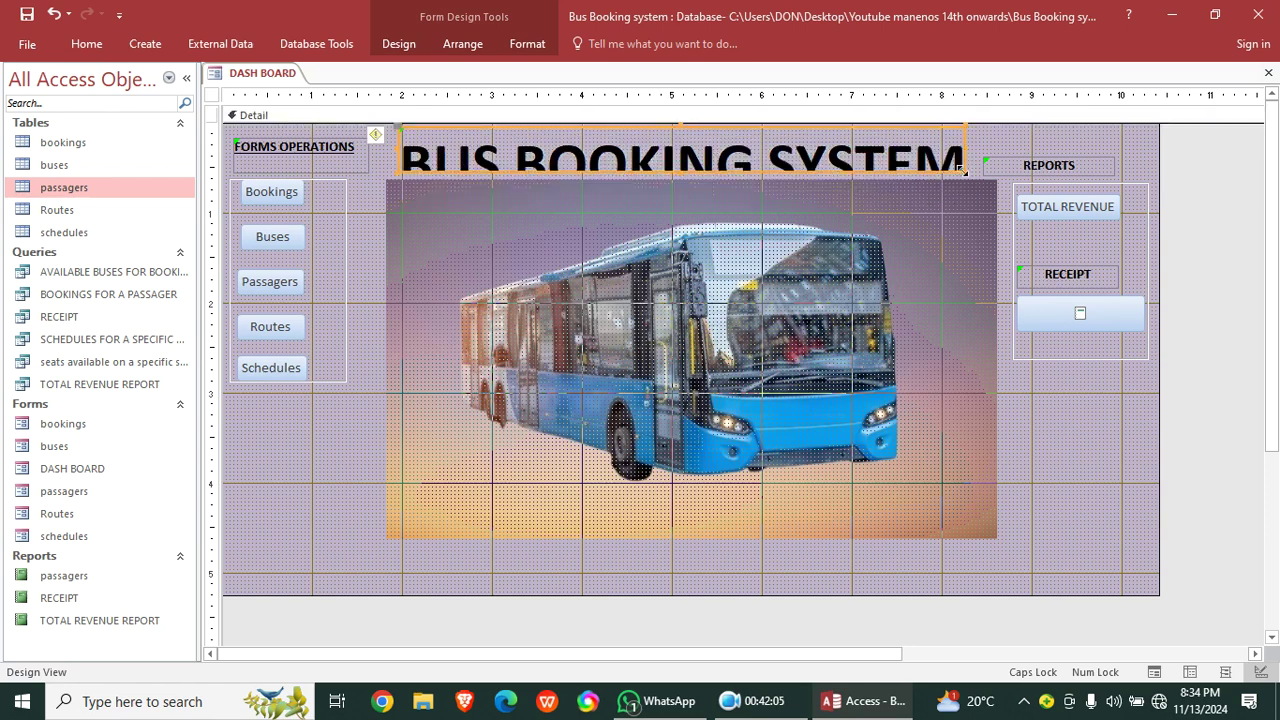
{"action": "left_click", "coordinate": [970, 200]}
{"action": "left_click", "coordinate": [974, 258]}
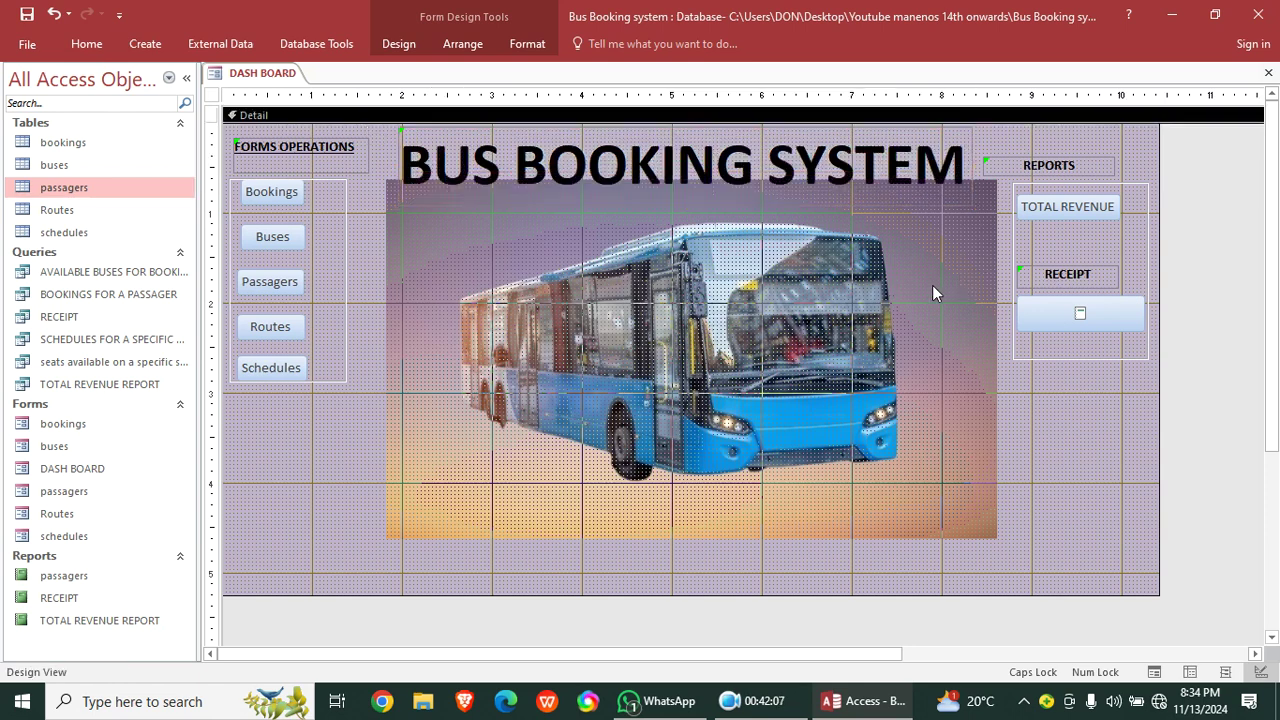
- Show the dashboard in Form view and test the Bookings, Buses, Passagers, Routes and Schedules buttons, closing each opened form
{"action": "left_click", "coordinate": [86, 43]}
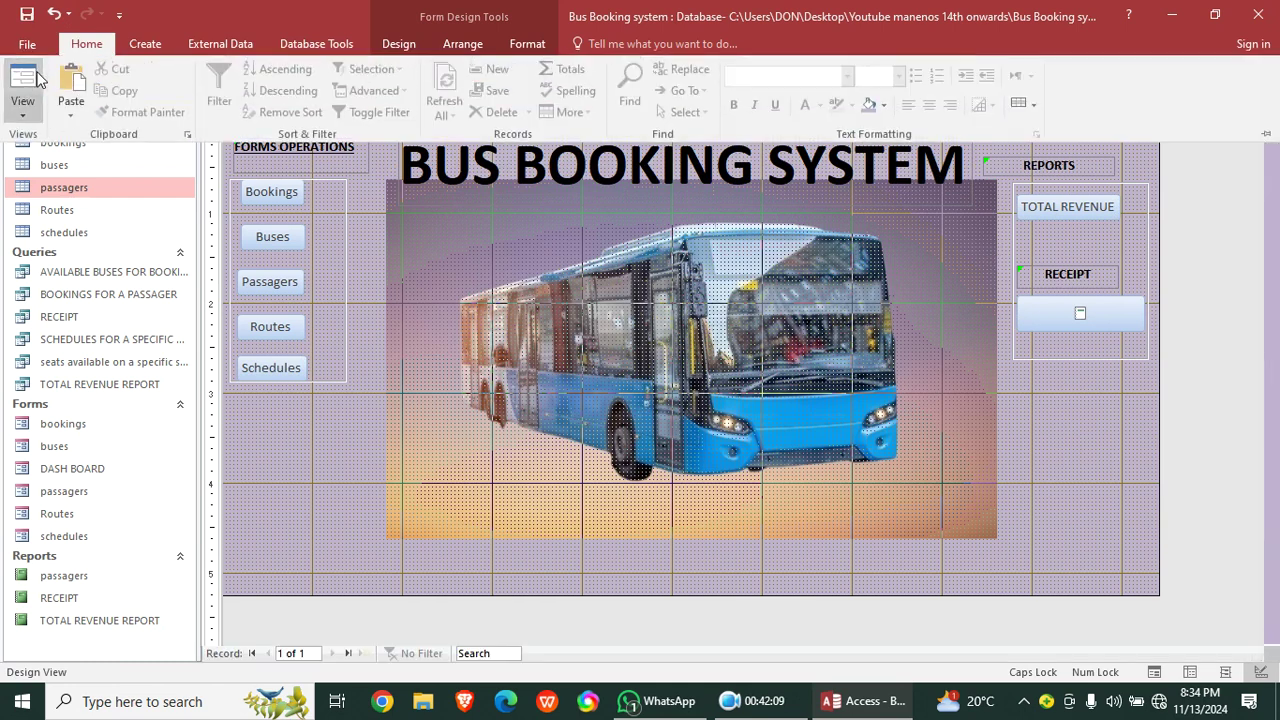
{"action": "left_click", "coordinate": [37, 80]}
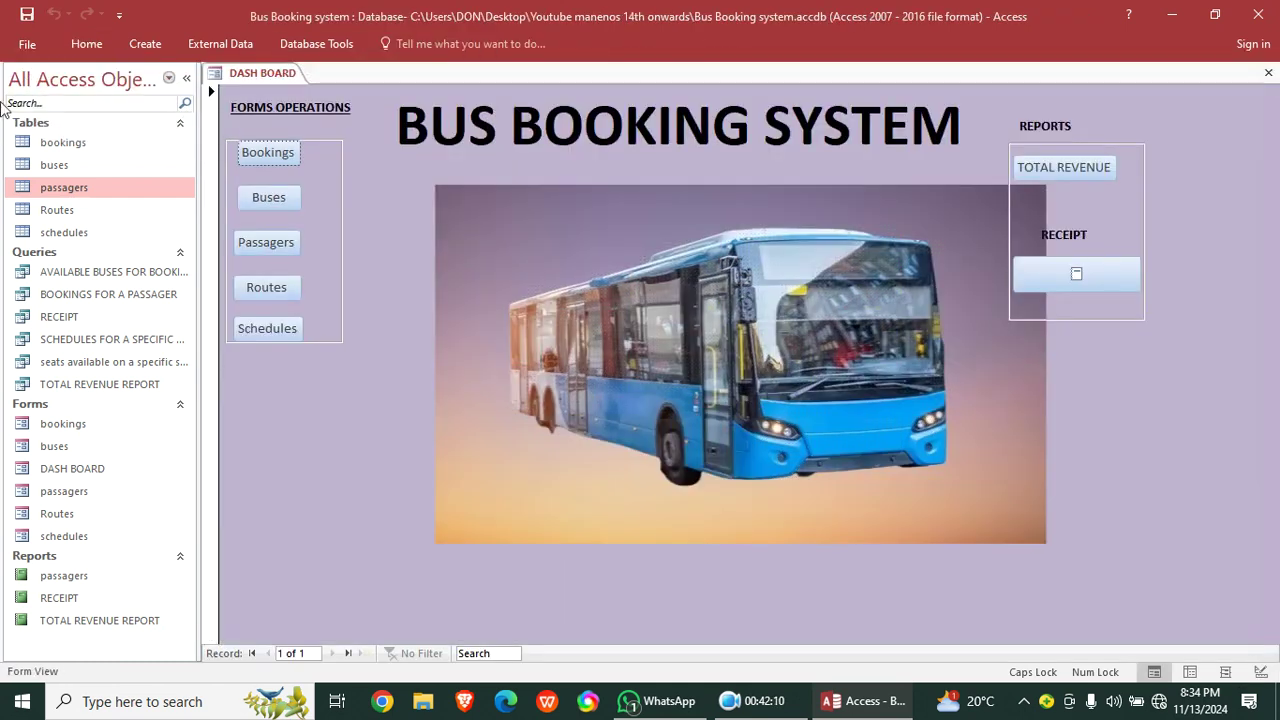
{"action": "left_click", "coordinate": [287, 159]}
{"action": "left_click", "coordinate": [723, 100]}
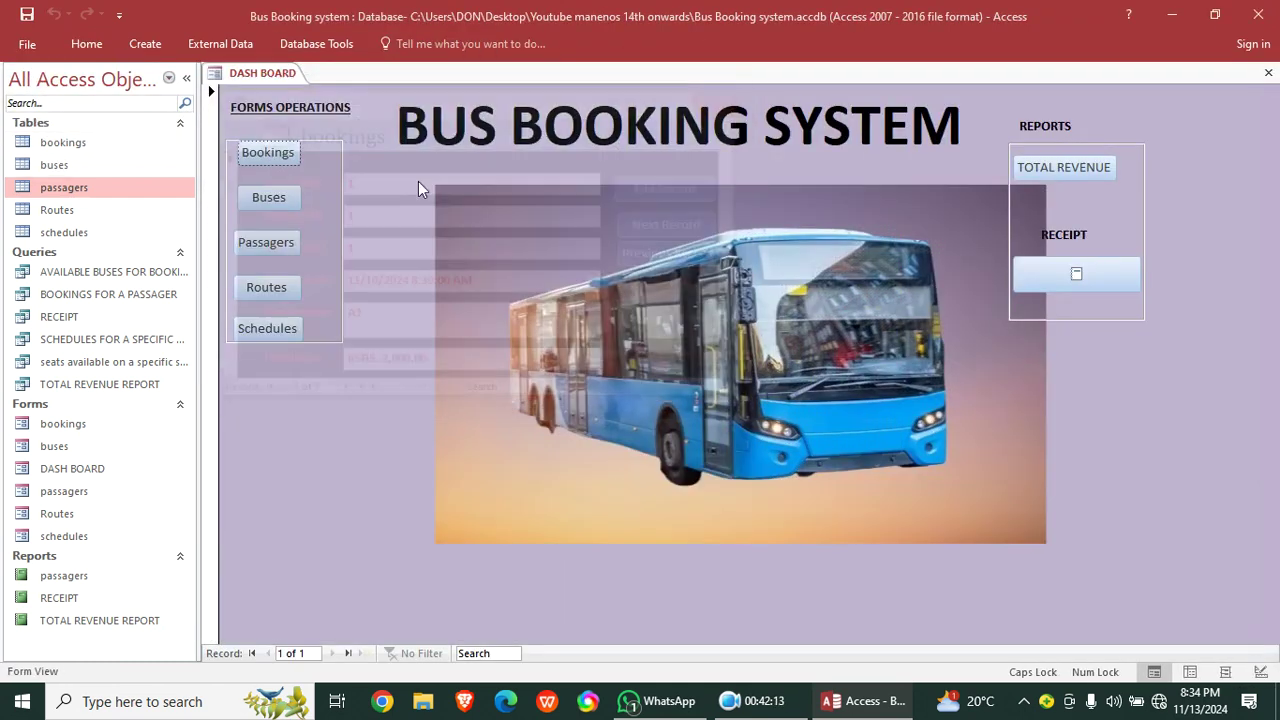
{"action": "left_click", "coordinate": [284, 204]}
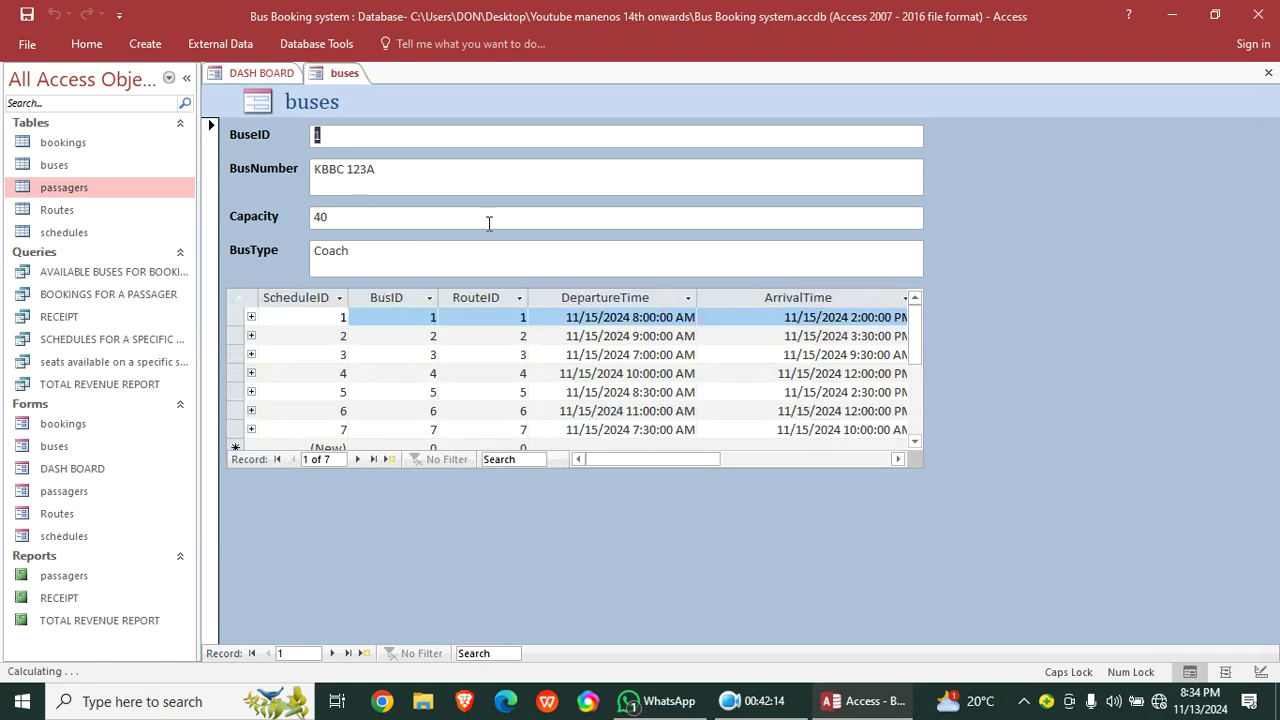
{"action": "left_click", "coordinate": [1265, 77]}
{"action": "left_click", "coordinate": [272, 245]}
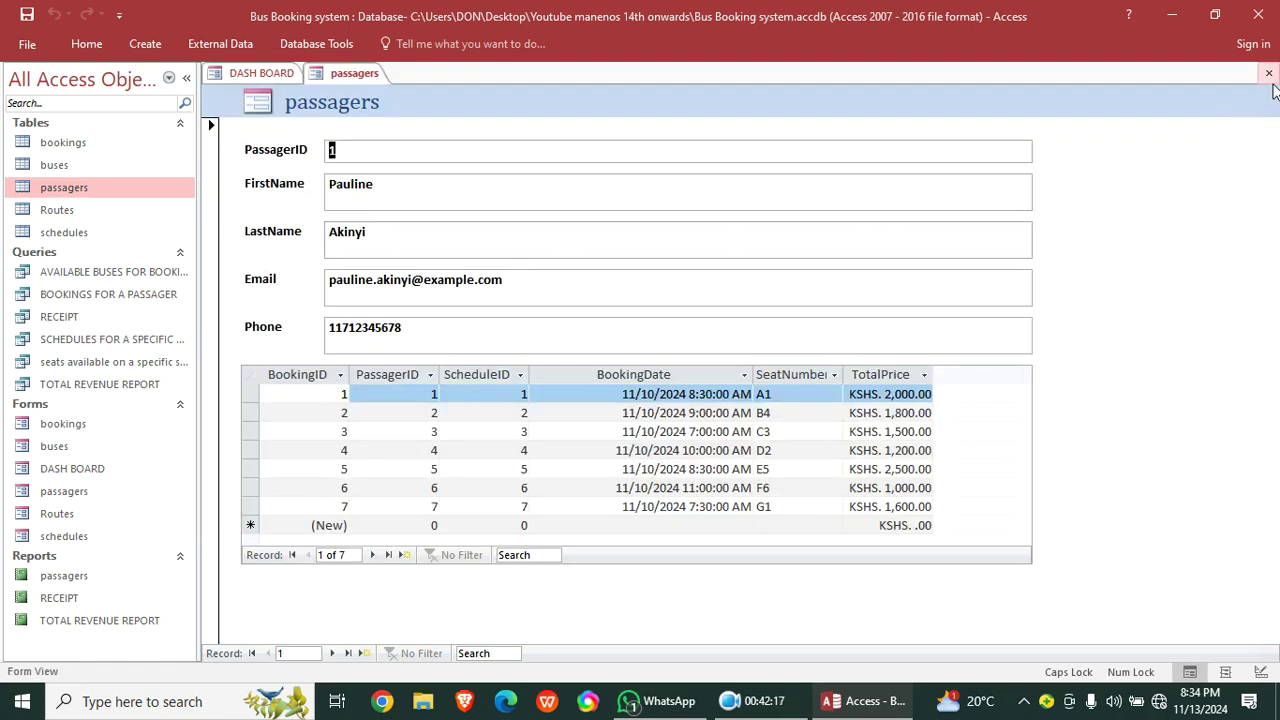
{"action": "left_click", "coordinate": [1268, 74]}
{"action": "left_click", "coordinate": [293, 284]}
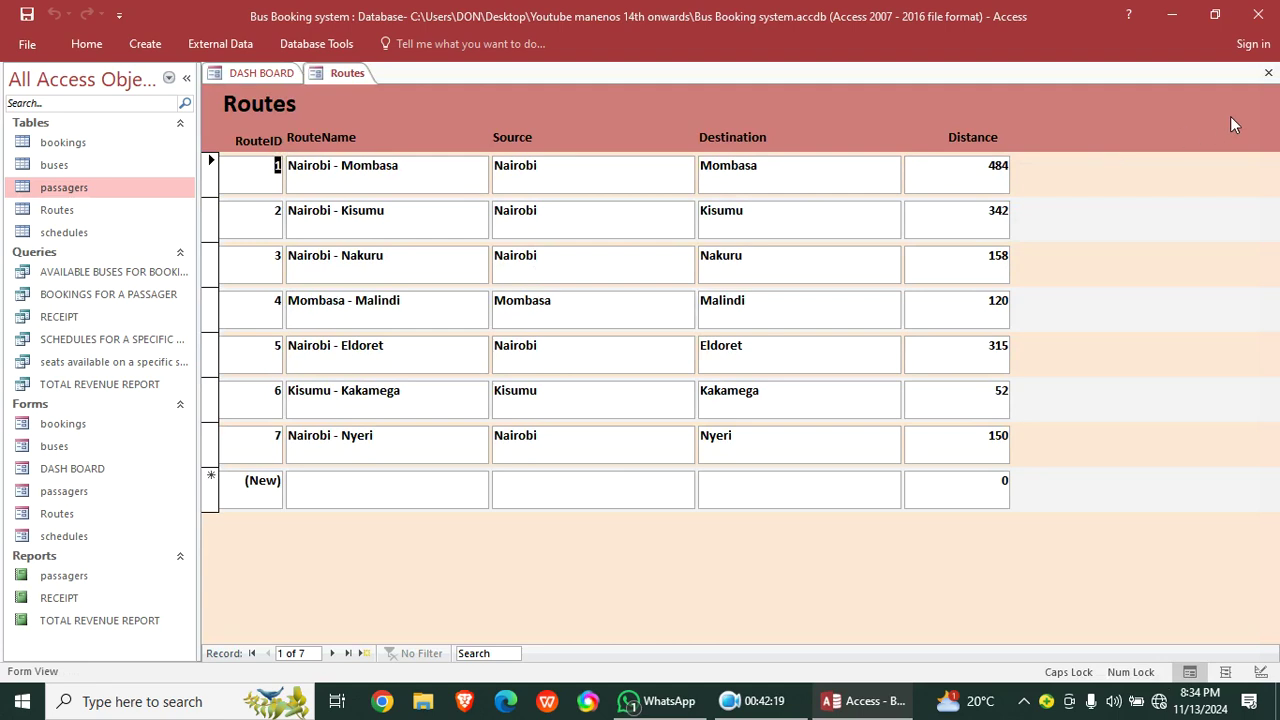
{"action": "left_click", "coordinate": [1268, 73]}
{"action": "left_click", "coordinate": [268, 329]}
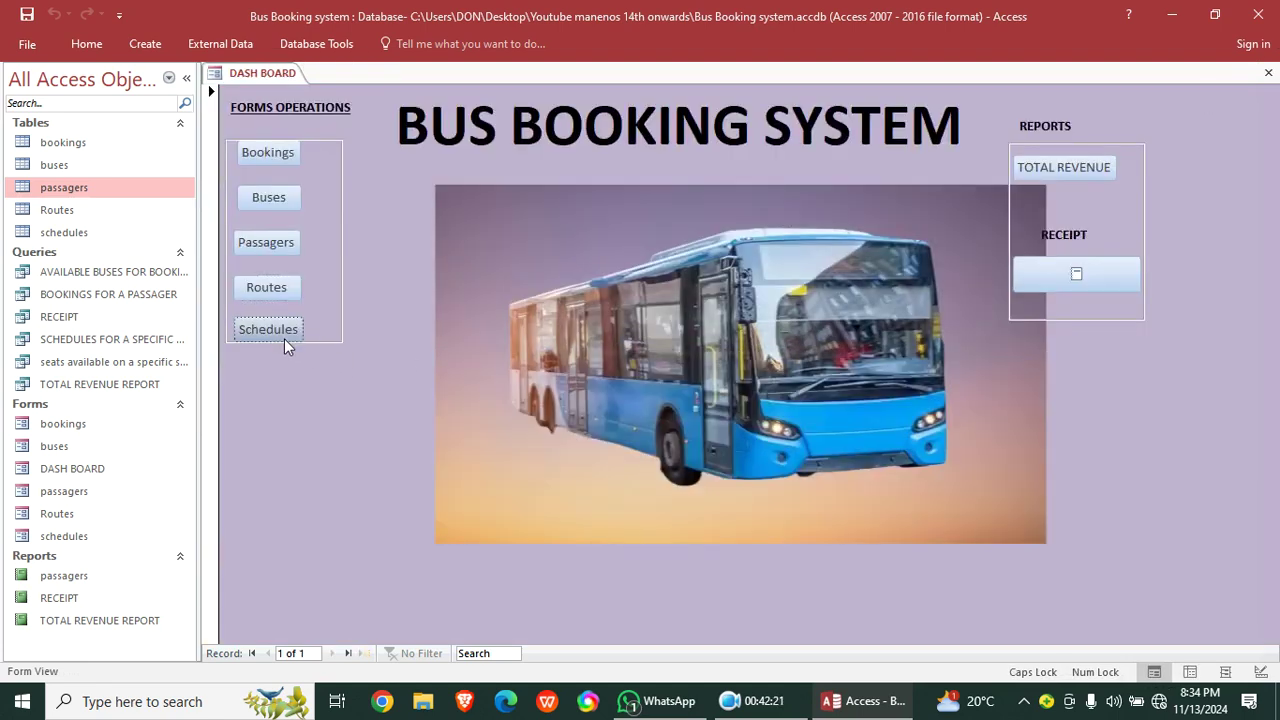
{"action": "left_click", "coordinate": [914, 143]}
- Test the TOTAL REVENUE and RECEIPT buttons, entering a passager ID for the receipt, and close both reports
{"action": "left_click", "coordinate": [1063, 167]}
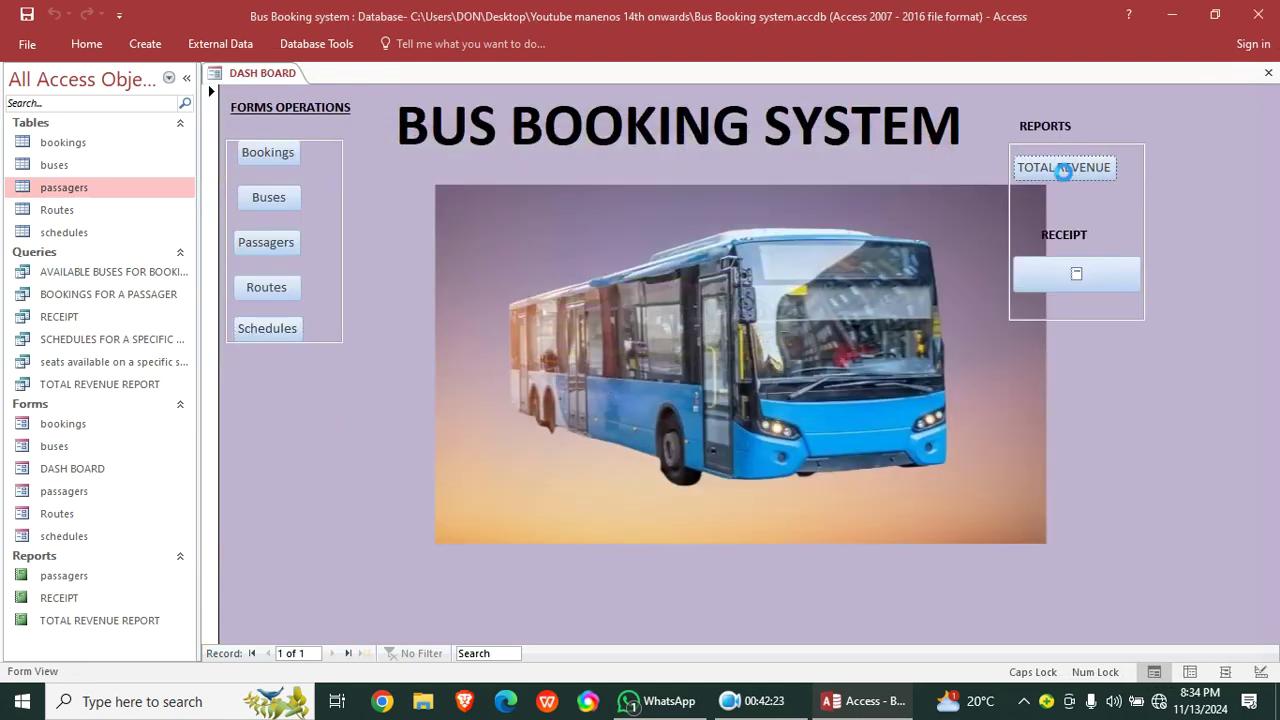
{"action": "left_click", "coordinate": [1268, 74]}
{"action": "left_click", "coordinate": [1073, 274]}
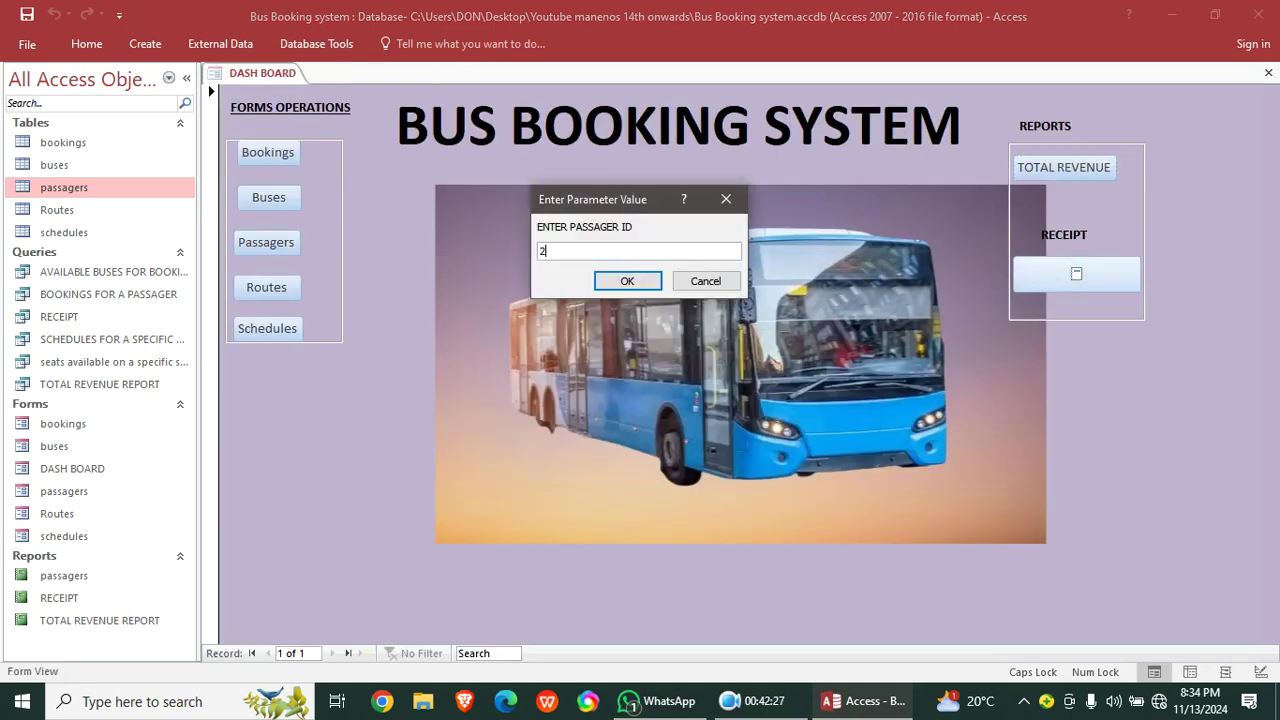
{"action": "type", "text": "2"}
{"action": "key", "text": "Return"}
{"action": "left_click", "coordinate": [1268, 73]}
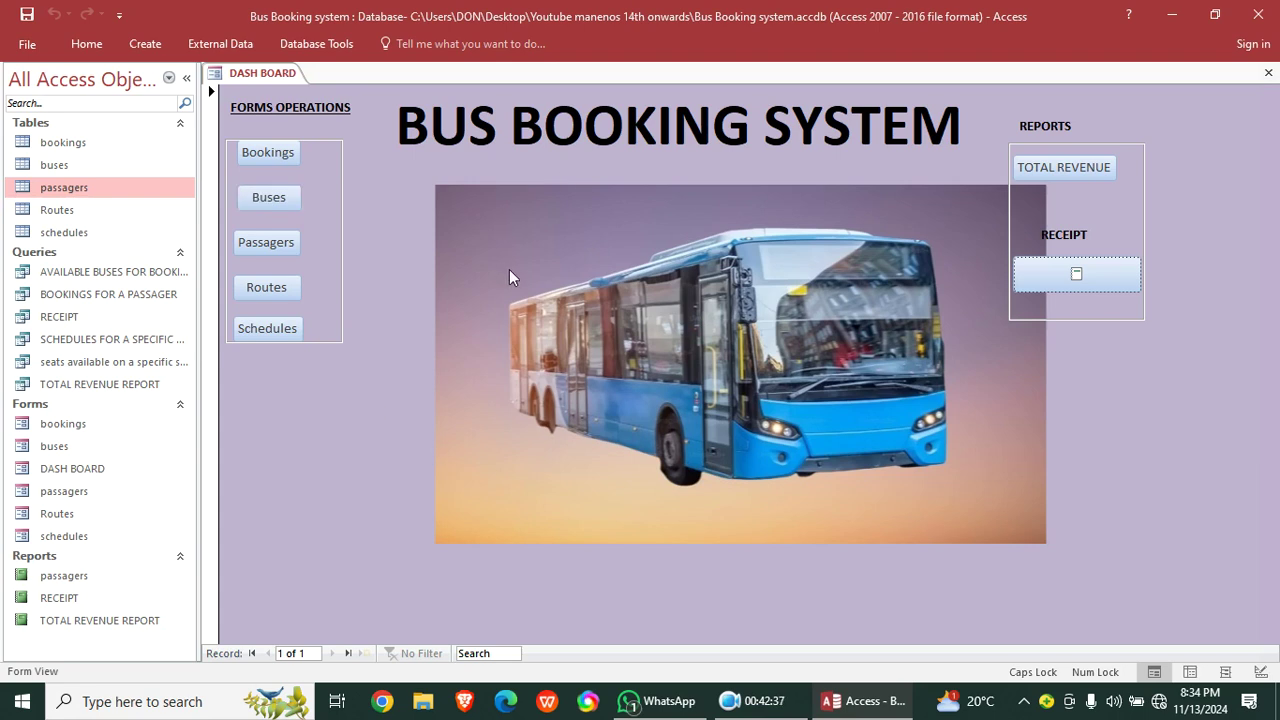
- Create a new modal dialog form and delete its two default buttons
{"action": "left_click", "coordinate": [145, 44]}
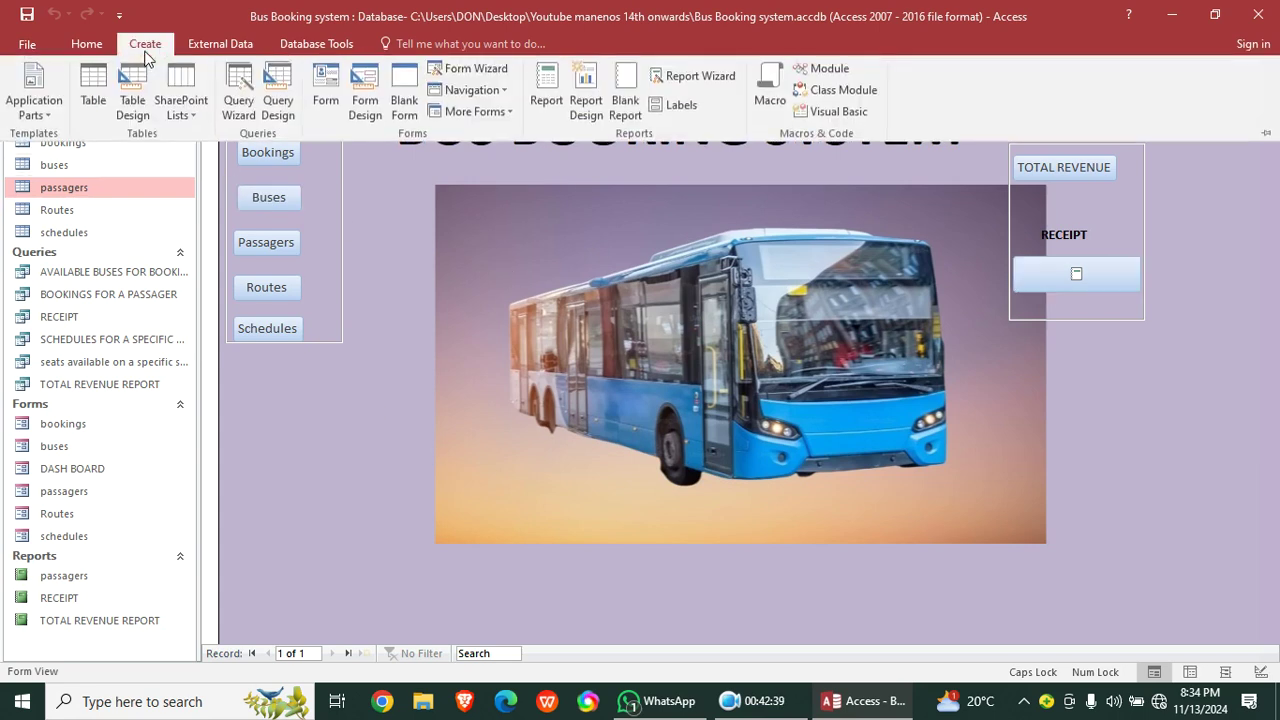
{"action": "left_click", "coordinate": [474, 112]}
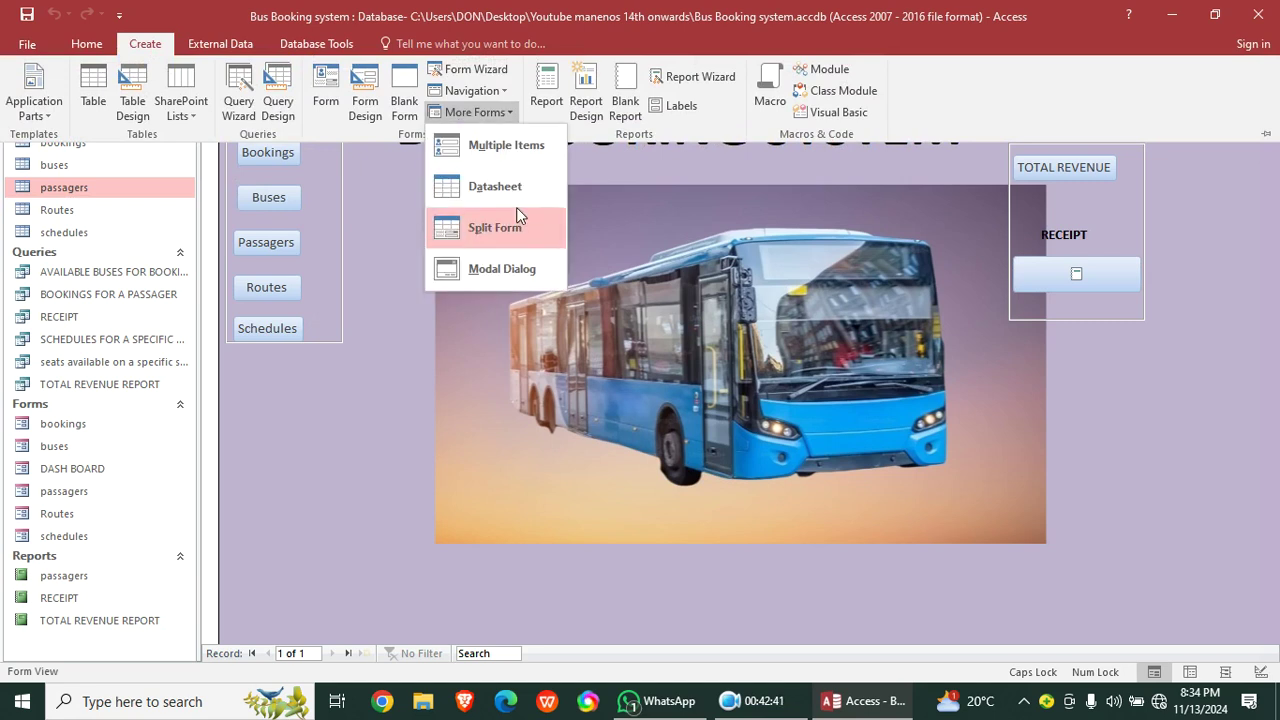
{"action": "left_click", "coordinate": [497, 270]}
{"action": "left_click", "coordinate": [658, 586]}
{"action": "left_click", "coordinate": [658, 586]}
{"action": "left_click", "coordinate": [646, 583]}
{"action": "key", "text": "Delete"}
{"action": "left_click", "coordinate": [700, 586]}
{"action": "key", "text": "Delete"}
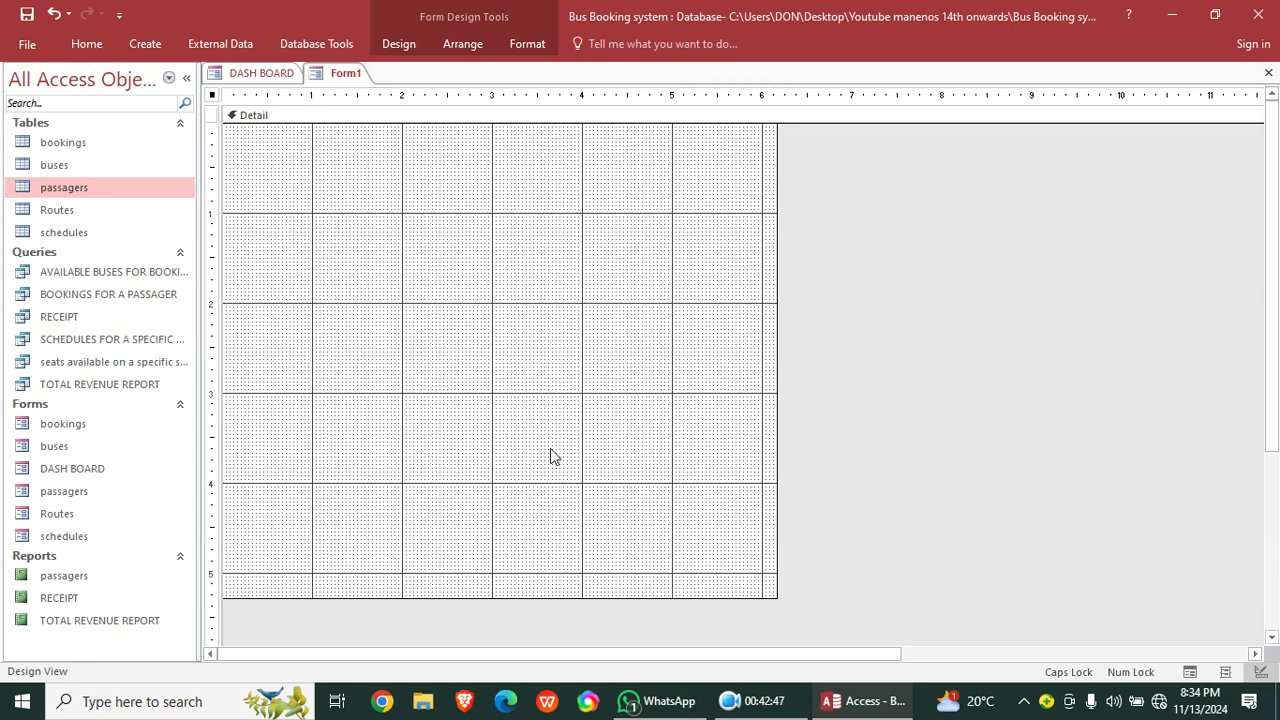
- Set the new form's detail background color to blue
{"action": "right_click", "coordinate": [256, 152]}
{"action": "mouse_move", "coordinate": [423, 228]}
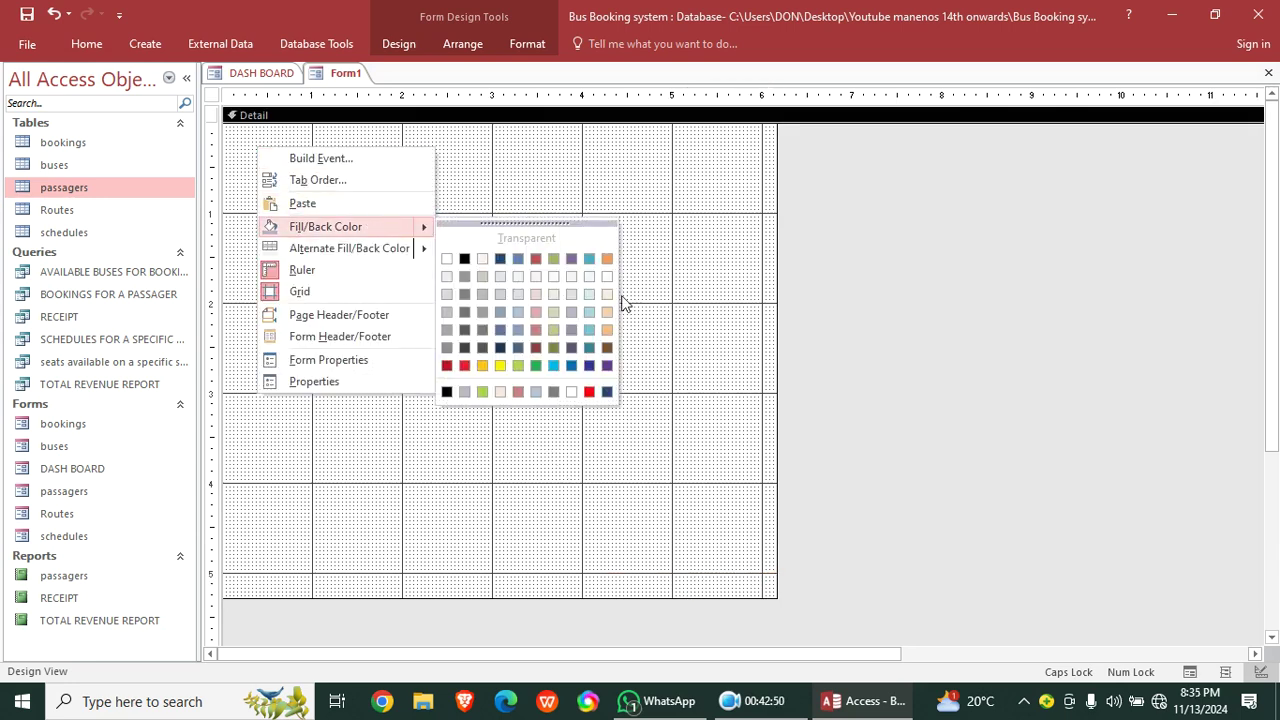
{"action": "left_click", "coordinate": [571, 365]}
- Add a label reading SPLASH across the upper part of the blue form, about 4.4 inches wide and 0.4 inches high
{"action": "left_click", "coordinate": [396, 43]}
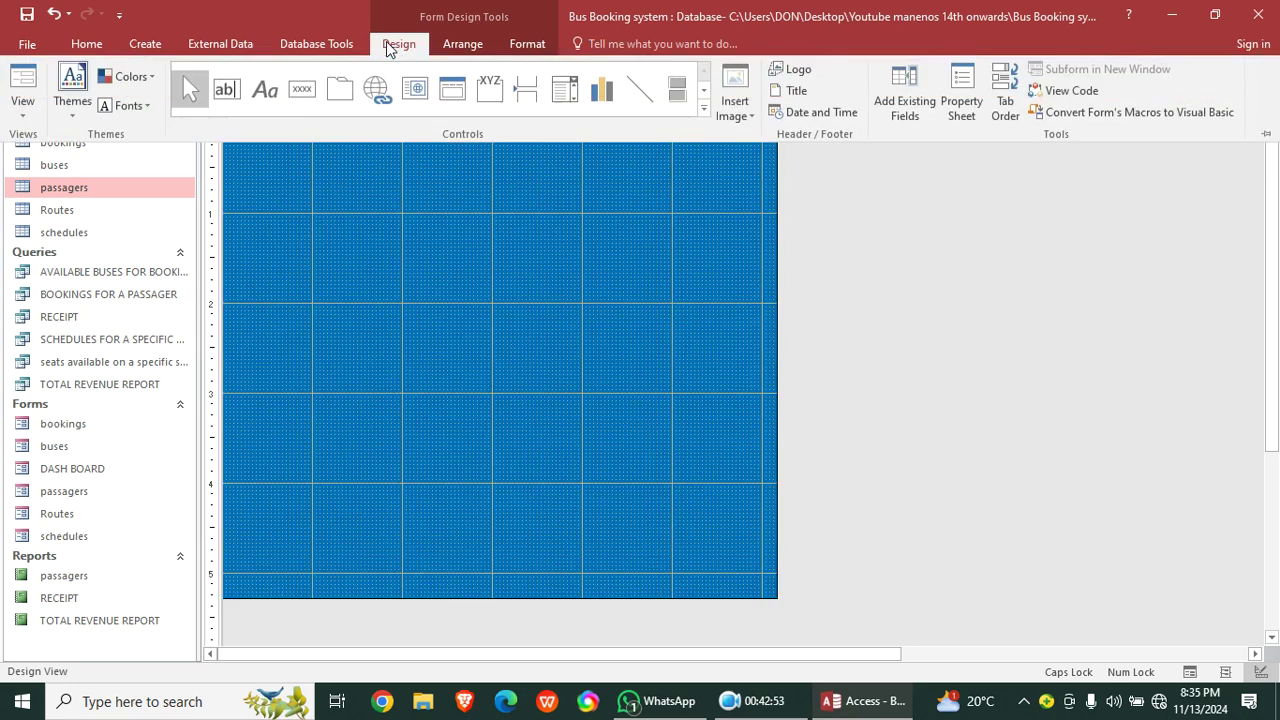
{"action": "left_click", "coordinate": [265, 92]}
{"action": "left_click_drag", "start_coordinate": [290, 201], "coordinate": [684, 240]}
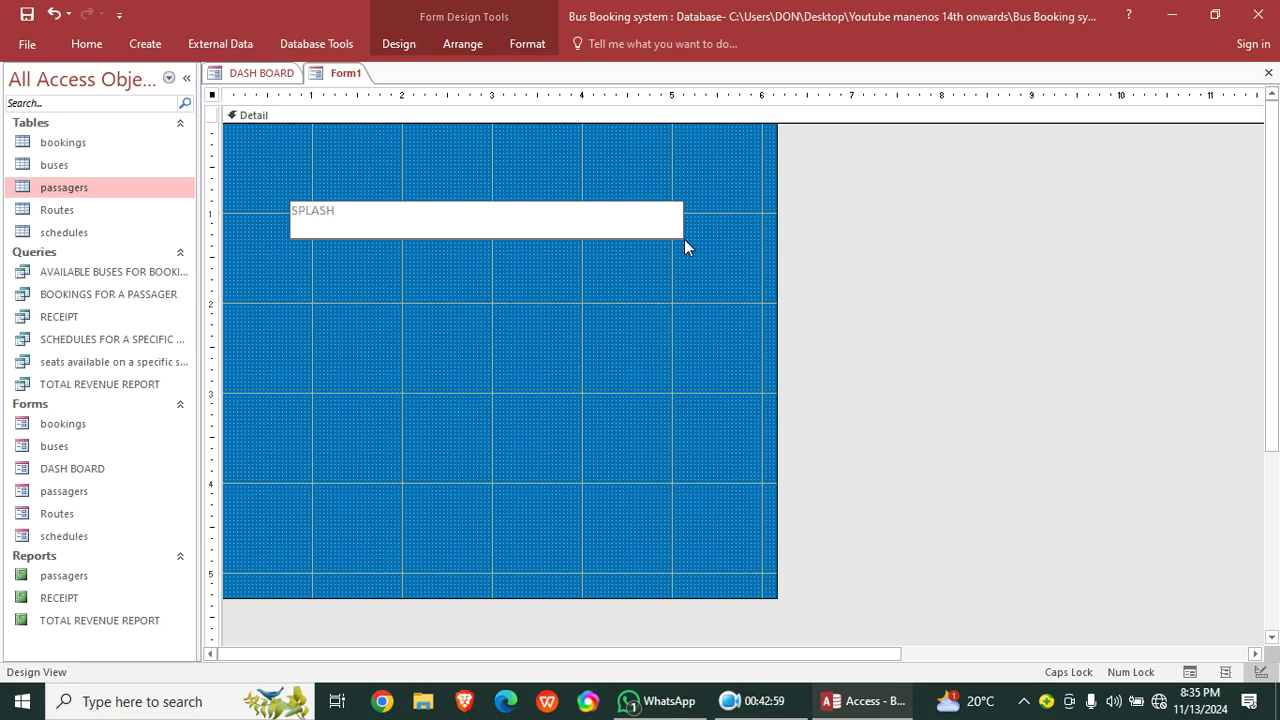
{"action": "left_click", "coordinate": [634, 335]}
- Format the SPLASH label as white, 36-point, bold, centered text
{"action": "left_click", "coordinate": [460, 217]}
{"action": "left_click", "coordinate": [527, 44]}
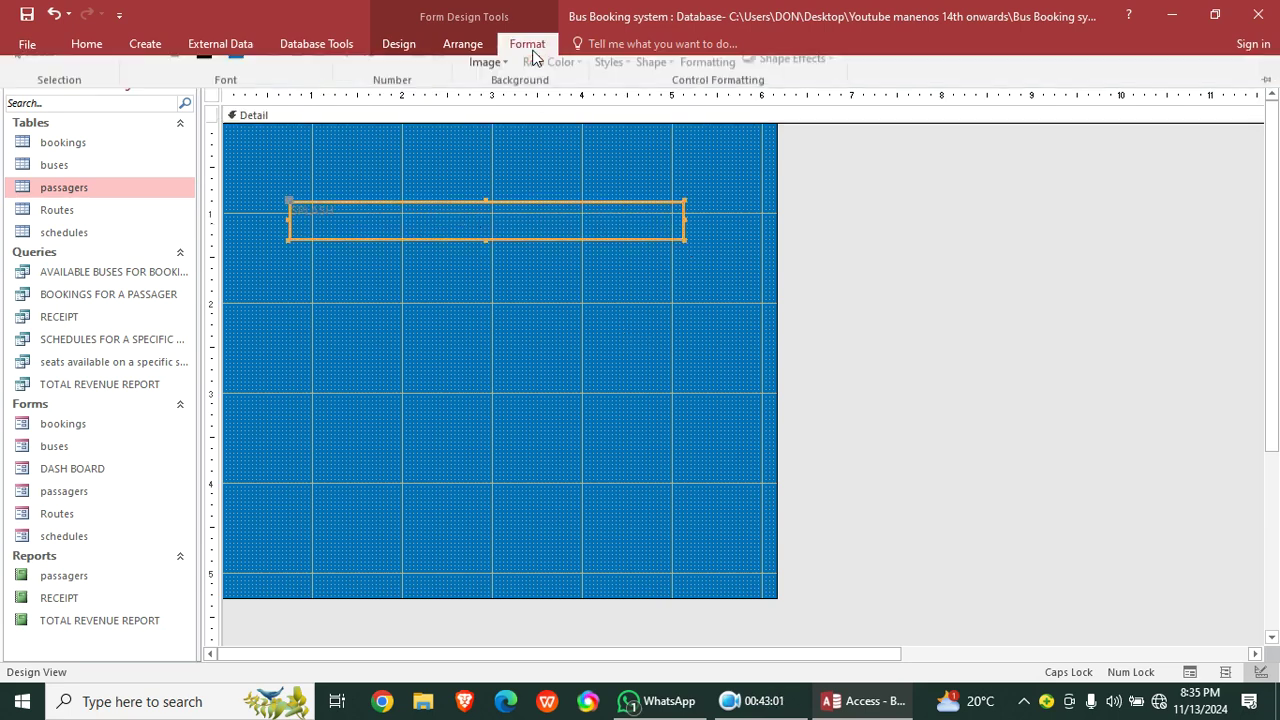
{"action": "left_click", "coordinate": [219, 105]}
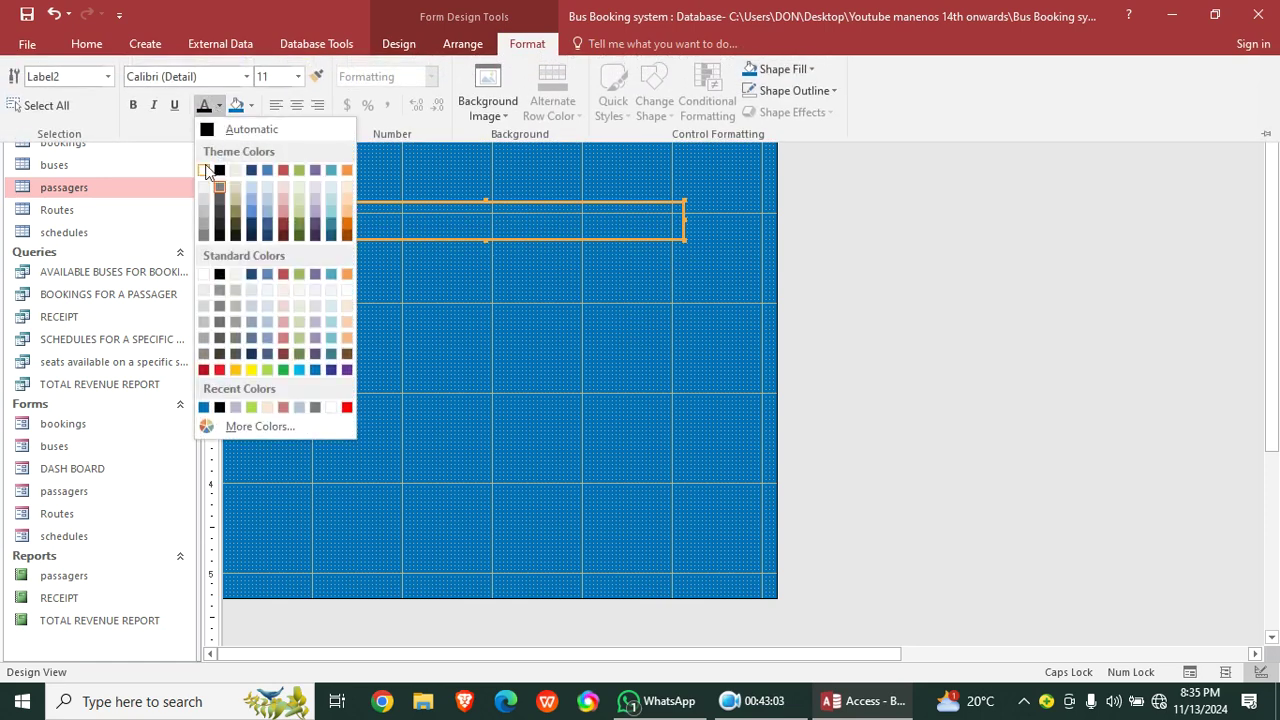
{"action": "left_click", "coordinate": [205, 171]}
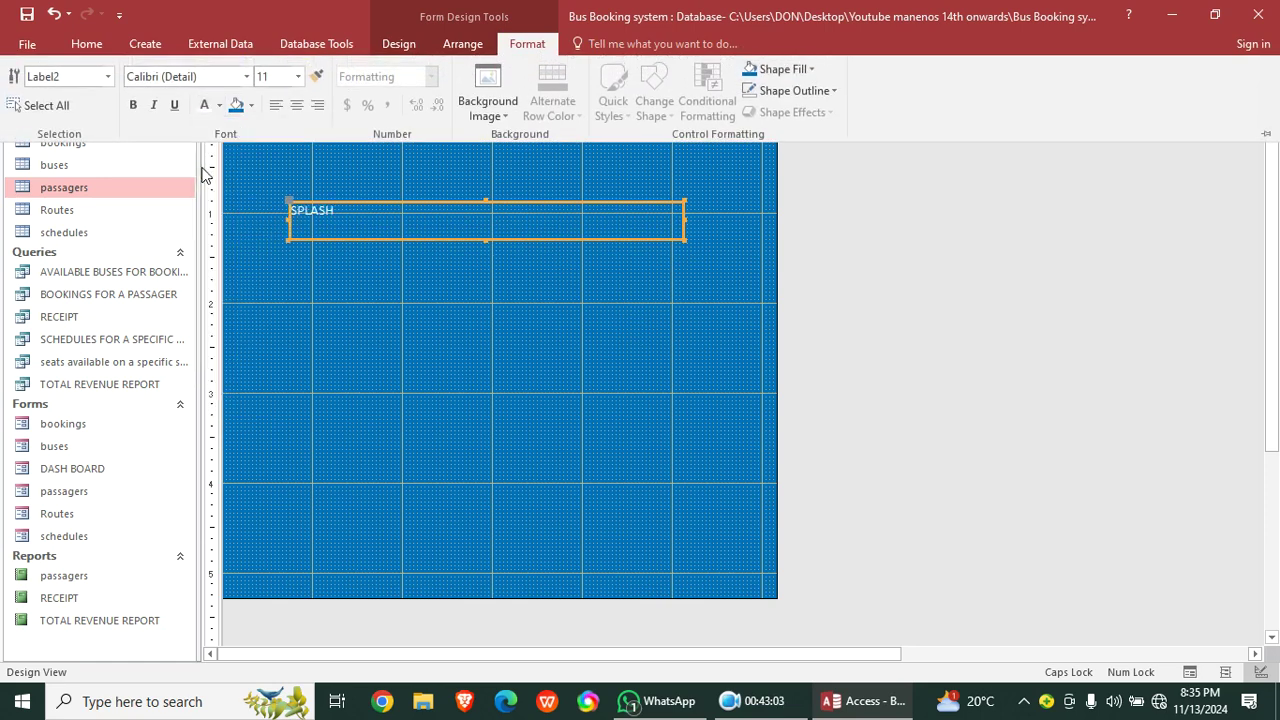
{"action": "left_click", "coordinate": [298, 76]}
{"action": "left_click", "coordinate": [274, 330]}
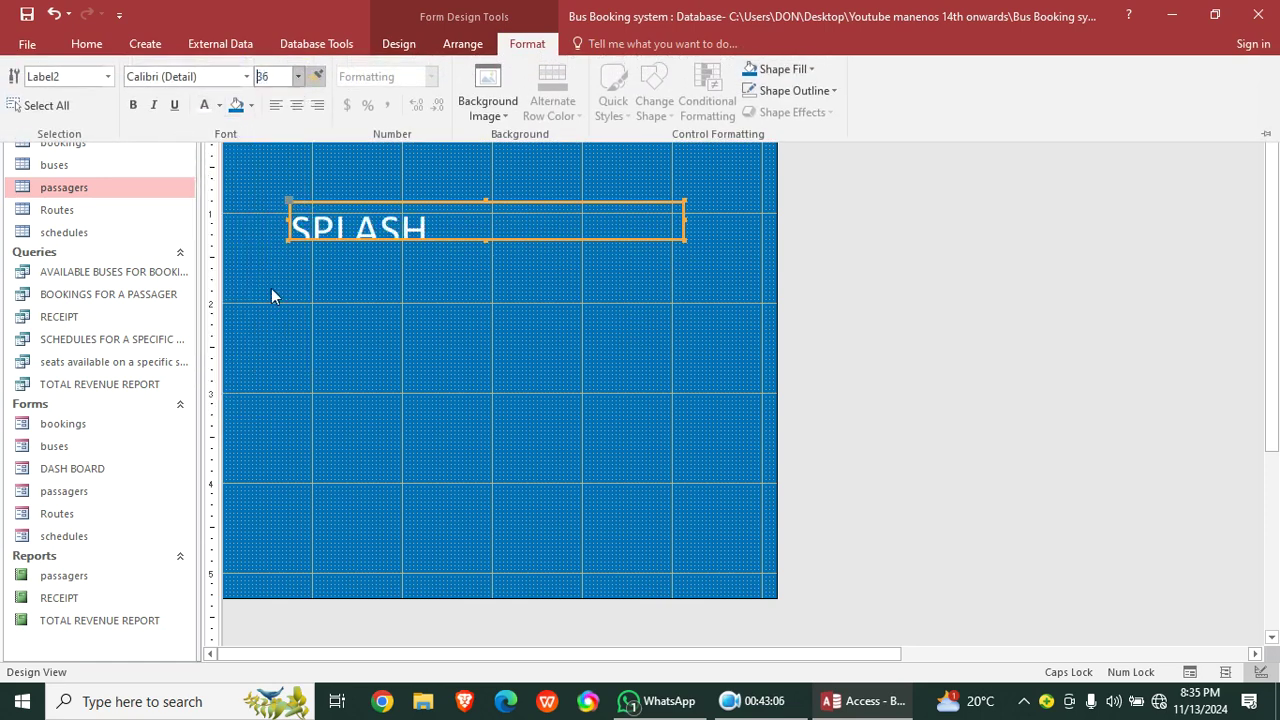
{"action": "left_click", "coordinate": [133, 105]}
{"action": "left_click", "coordinate": [296, 105]}
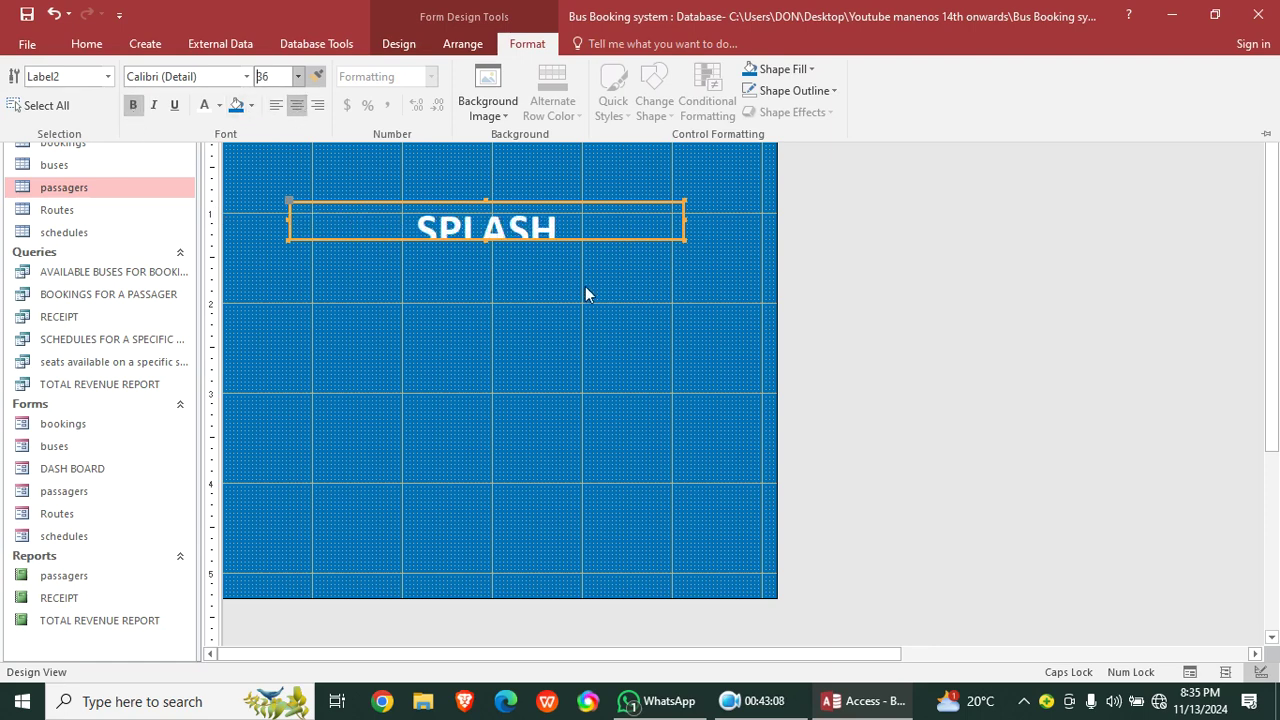
- Enlarge the SPLASH label's box to about 4.6 inches wide and 0.85 inches high
{"action": "left_click", "coordinate": [684, 241]}
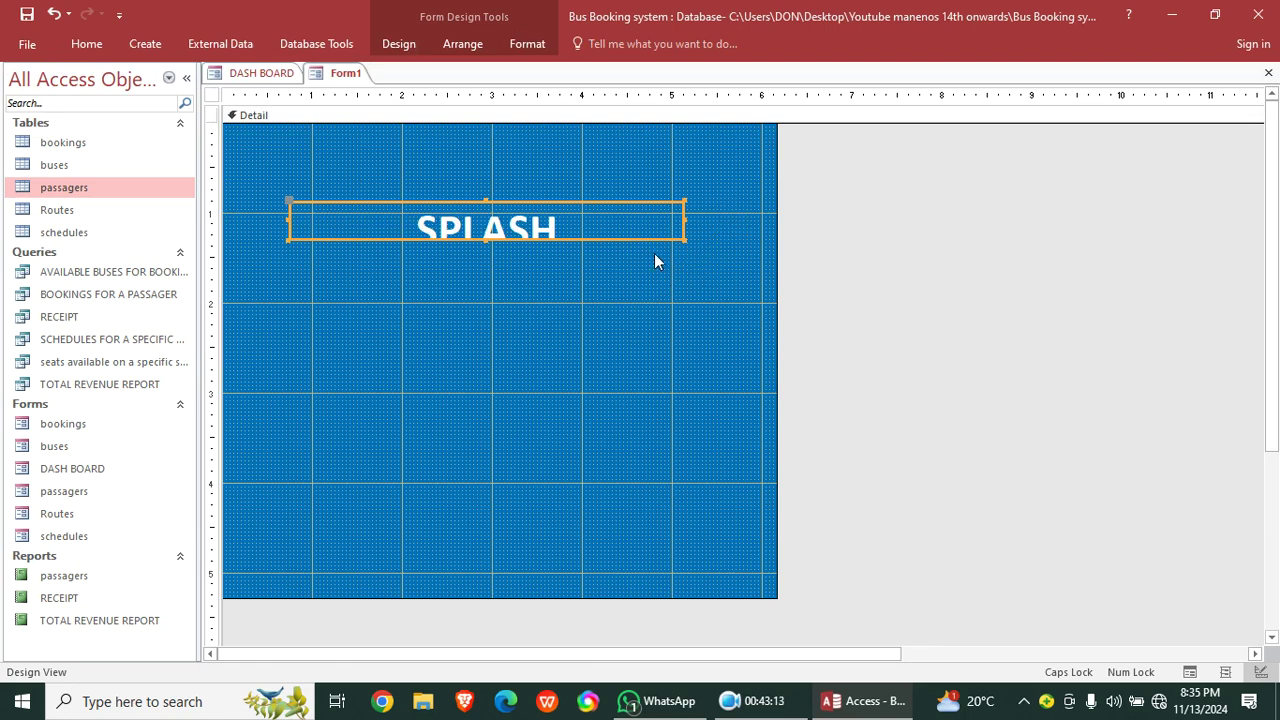
{"action": "left_click", "coordinate": [693, 241]}
{"action": "left_click", "coordinate": [646, 230]}
{"action": "left_click_drag", "start_coordinate": [684, 240], "coordinate": [704, 280]}
{"action": "left_click", "coordinate": [536, 436]}
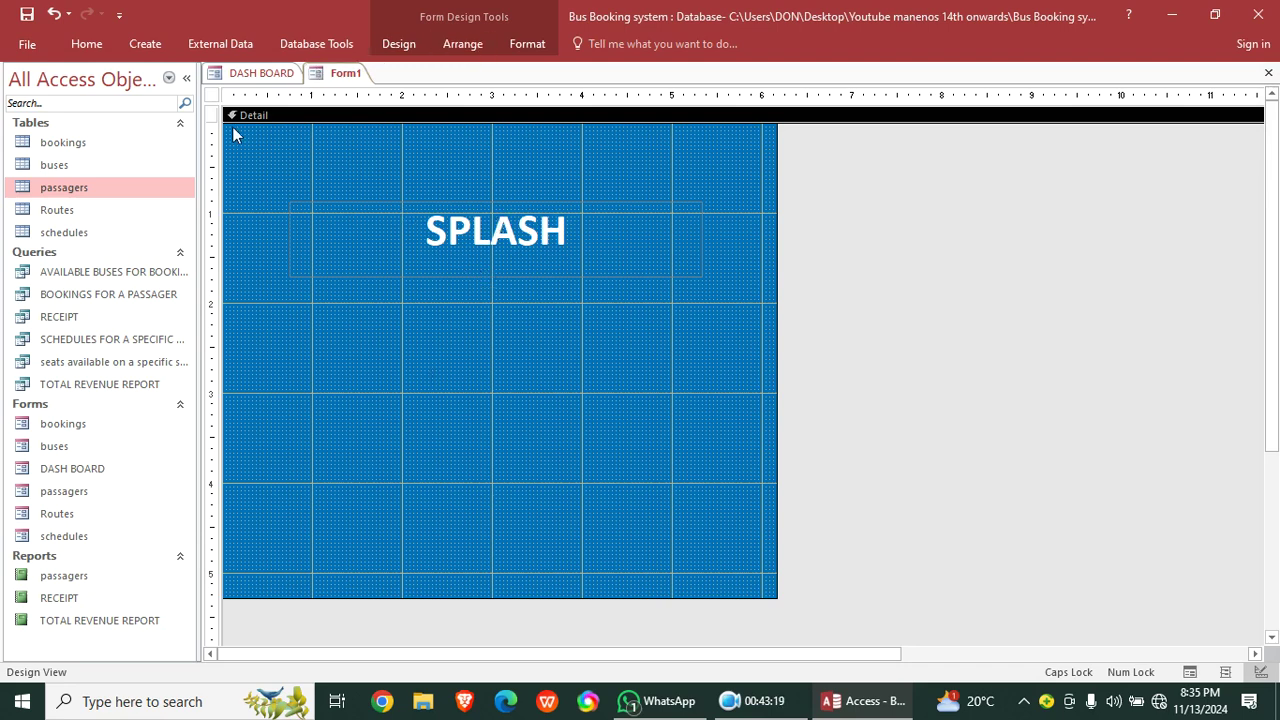
- Set the splash form's timer interval to 4000 milliseconds
{"action": "double_click", "coordinate": [211, 94]}
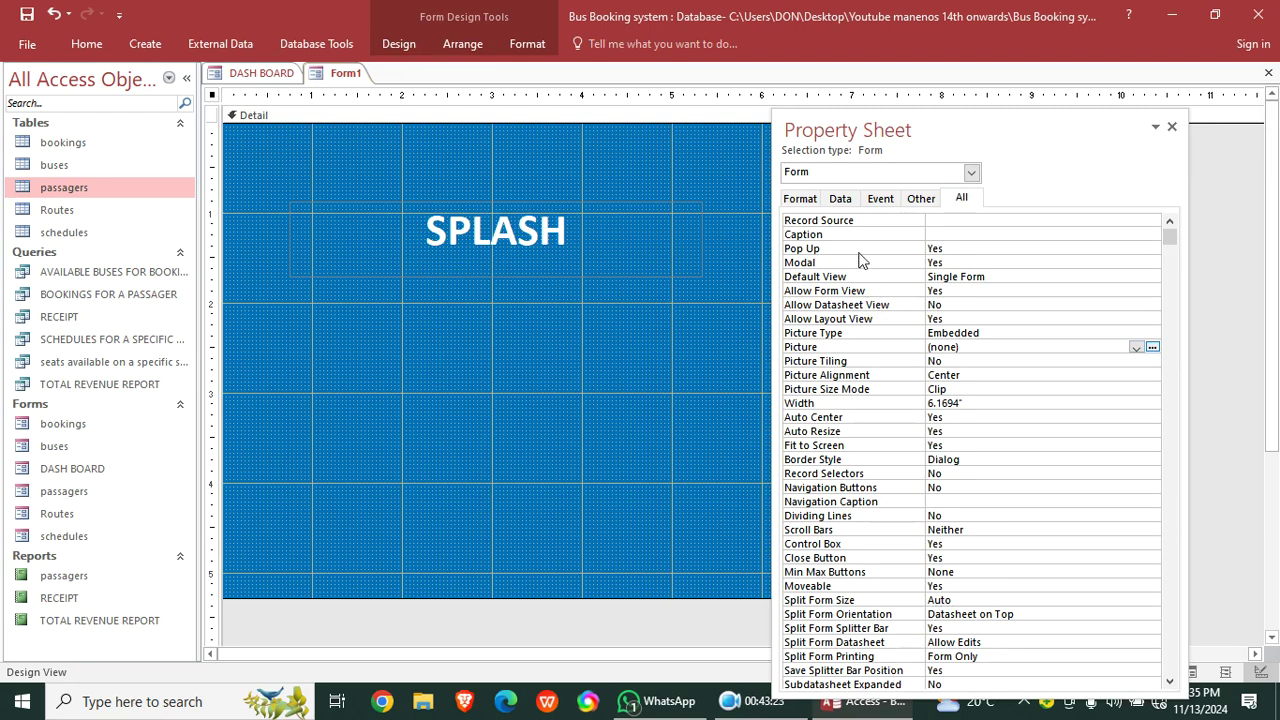
{"action": "left_click", "coordinate": [876, 199]}
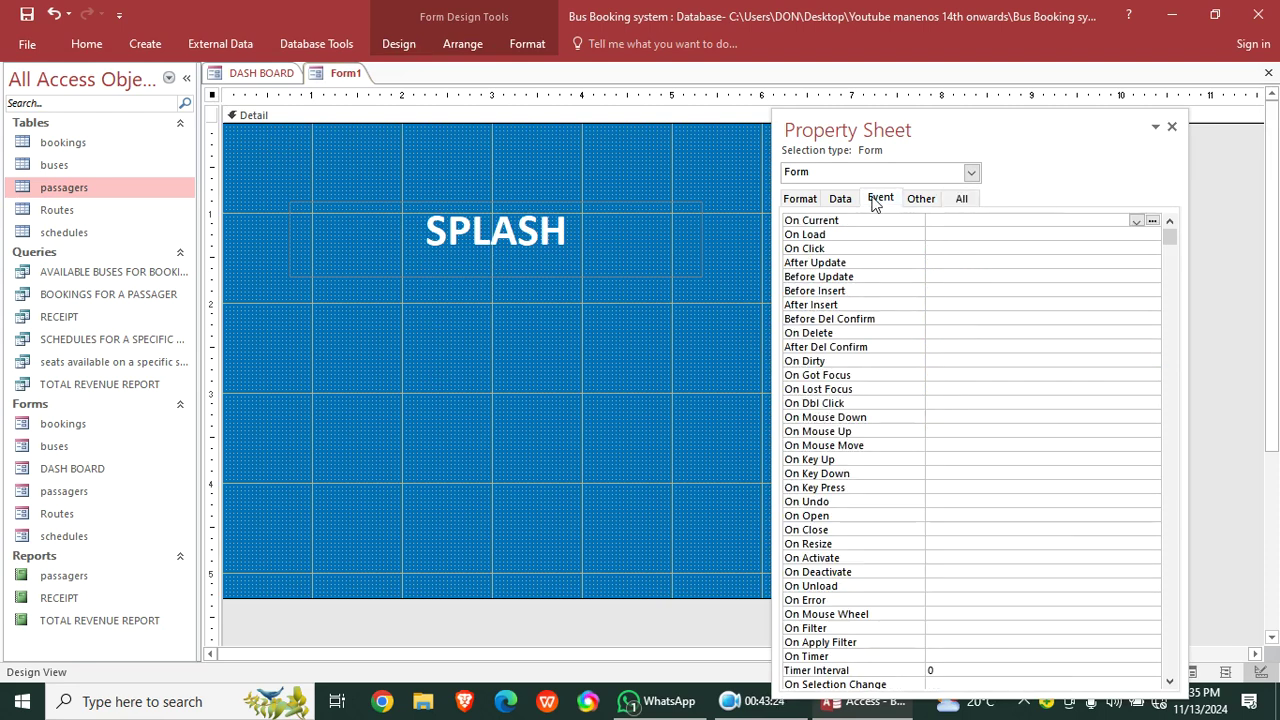
{"action": "left_click", "coordinate": [938, 656]}
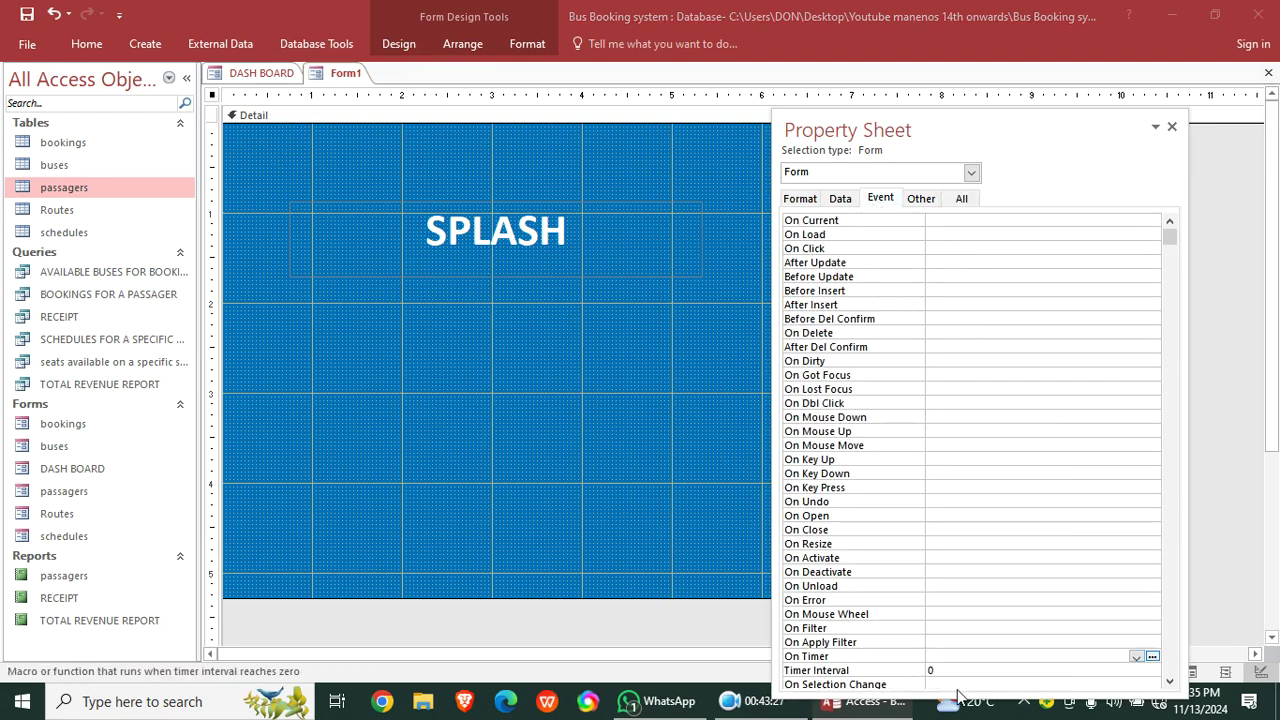
{"action": "left_click", "coordinate": [884, 672]}
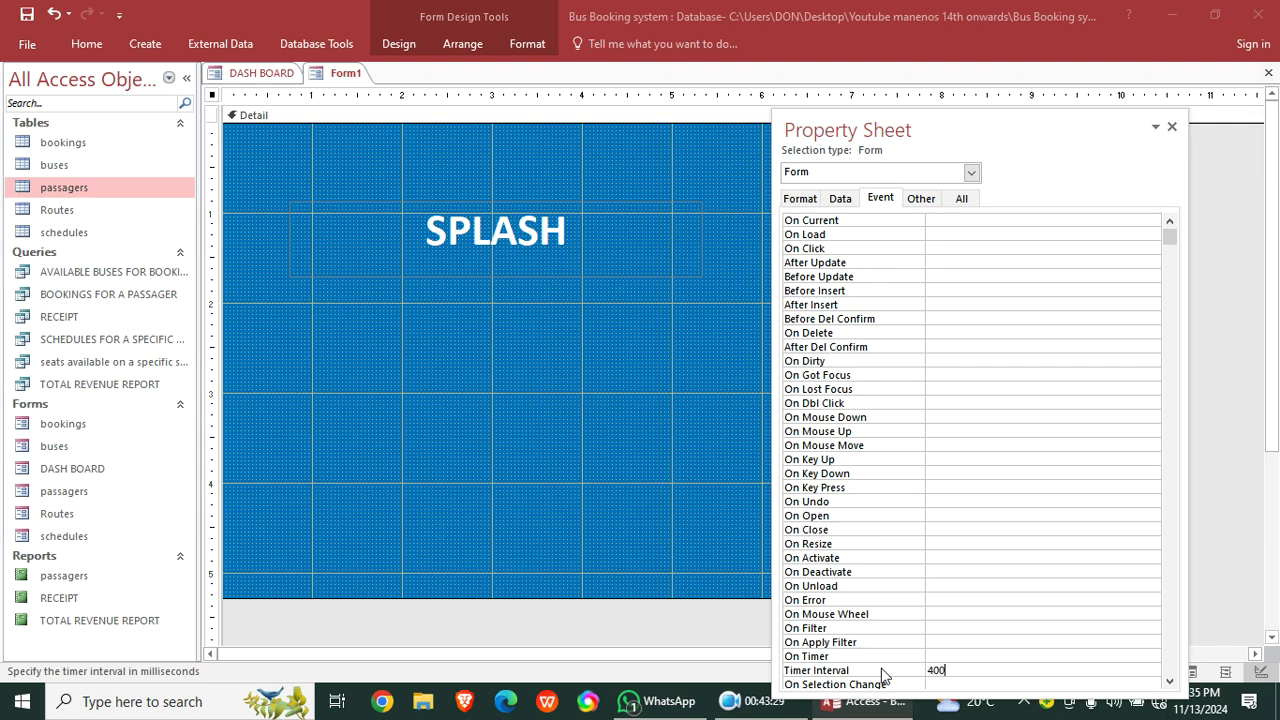
- Assign an event procedure to the form's On Timer event and begin its code with DoCmd.Close
{"action": "left_click", "coordinate": [961, 645]}
{"action": "left_click", "coordinate": [1136, 656]}
{"action": "left_click", "coordinate": [965, 669]}
{"action": "left_click", "coordinate": [1152, 656]}
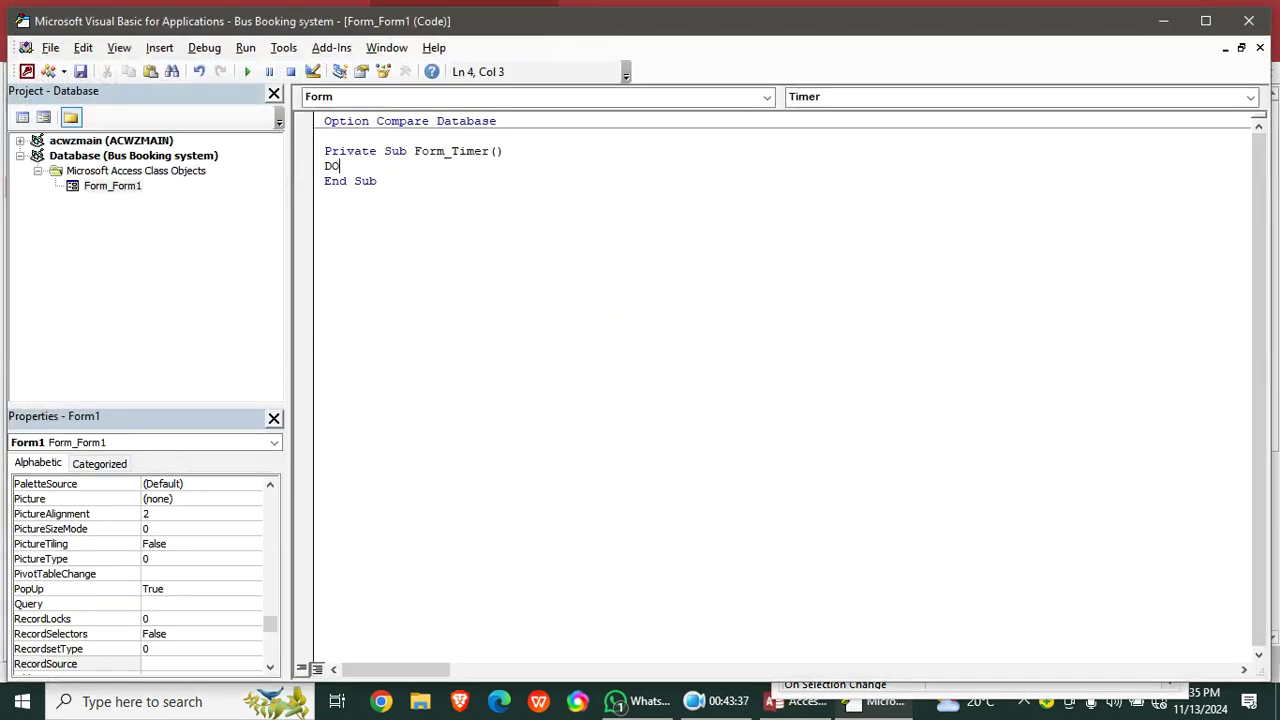
{"action": "type", "text": "DOCMD.CLO"}
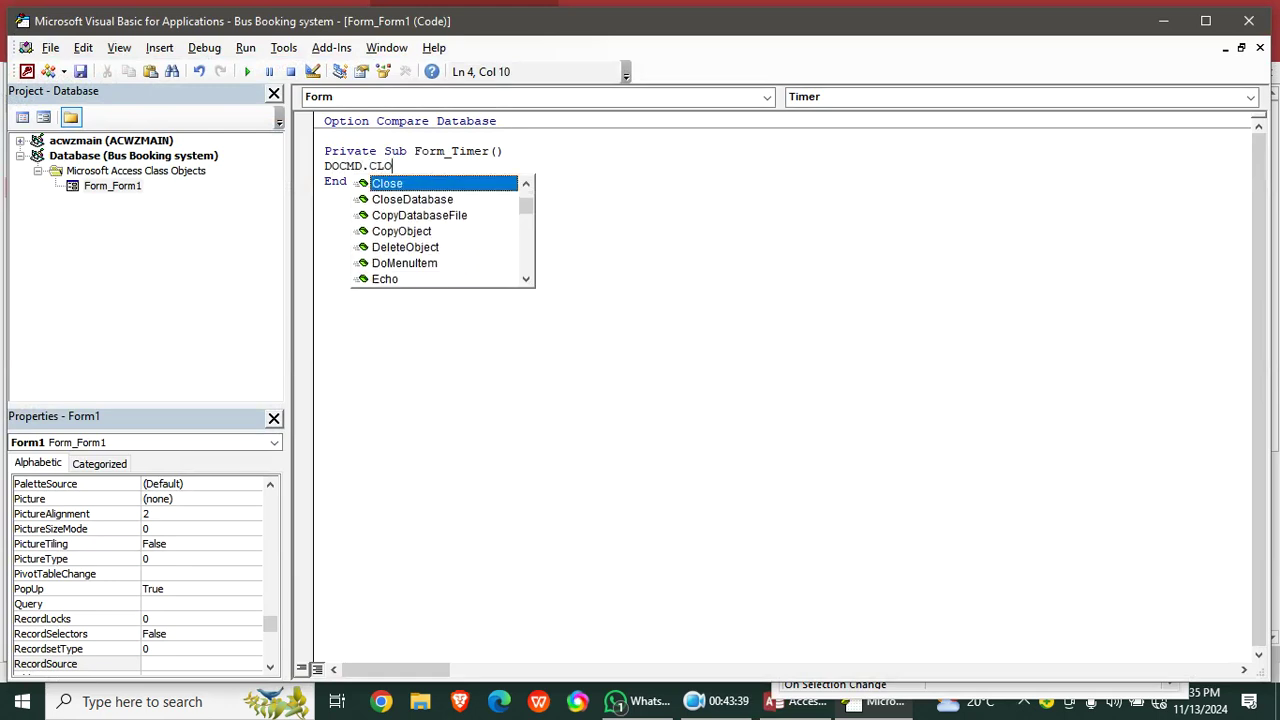
{"action": "key", "text": "Tab"}
{"action": "key", "text": "Return"}
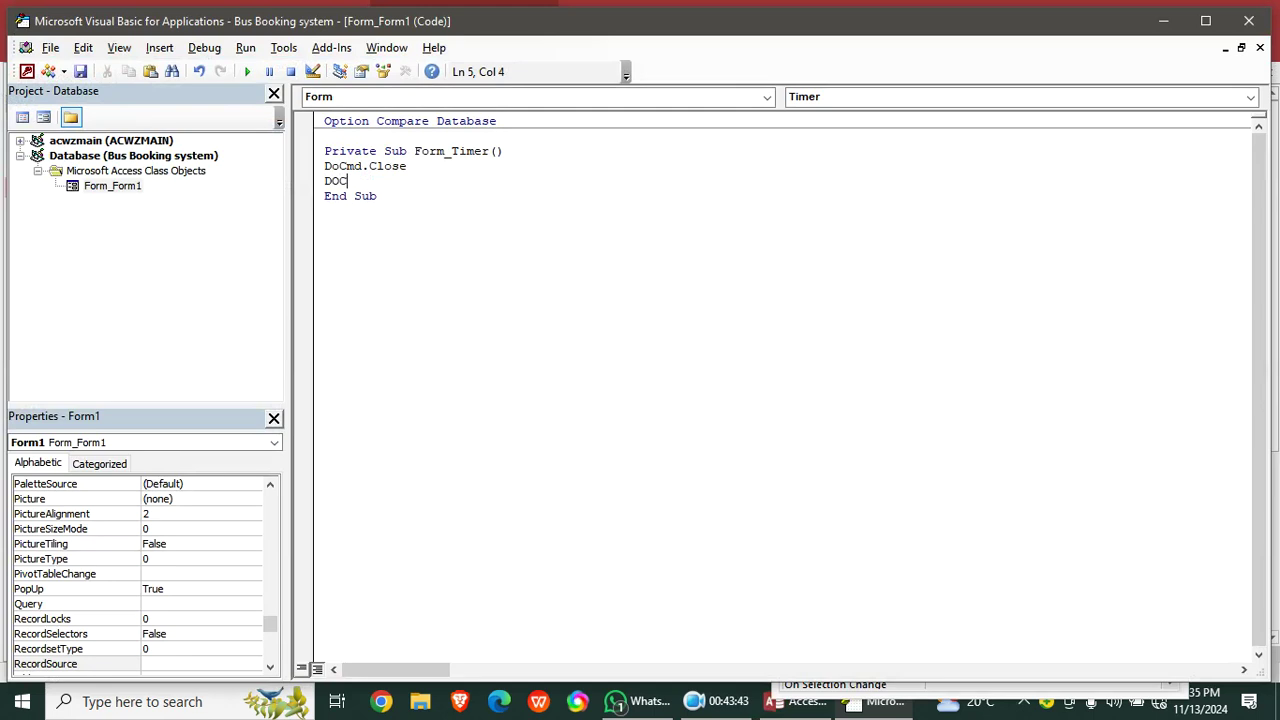
- Add the line DoCmd.OpenForm "DASH BOARD", acNormal below the close command in the timer procedure
{"action": "type", "text": "DOCMD."}
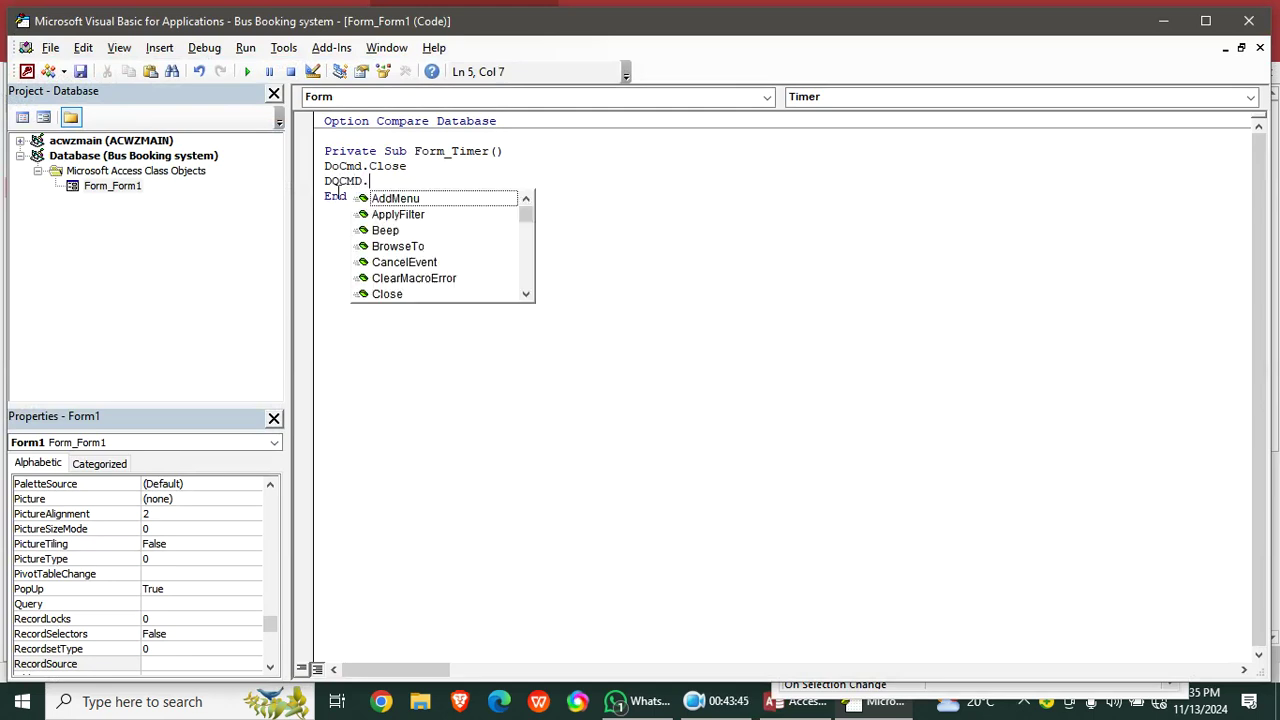
{"action": "type", "text": "OPEN"}
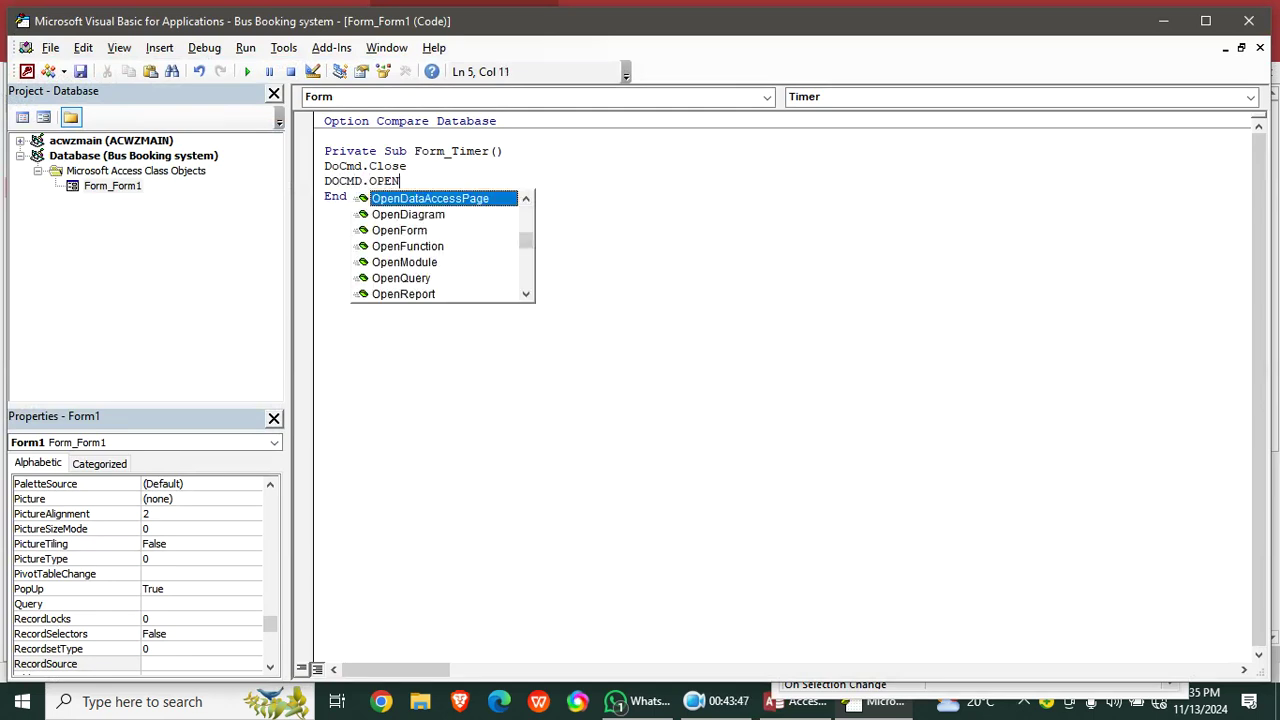
{"action": "type", "text": "FOR"}
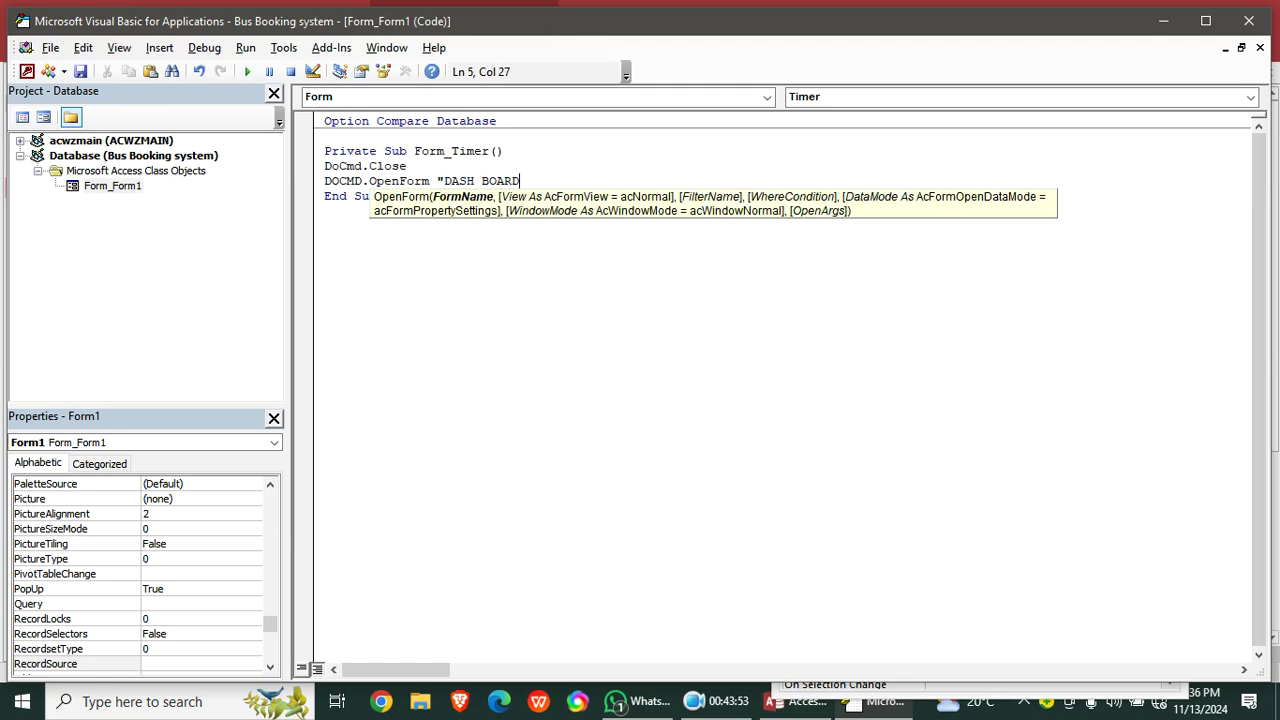
{"action": "type", "text": "\"DASH BOARD\","}
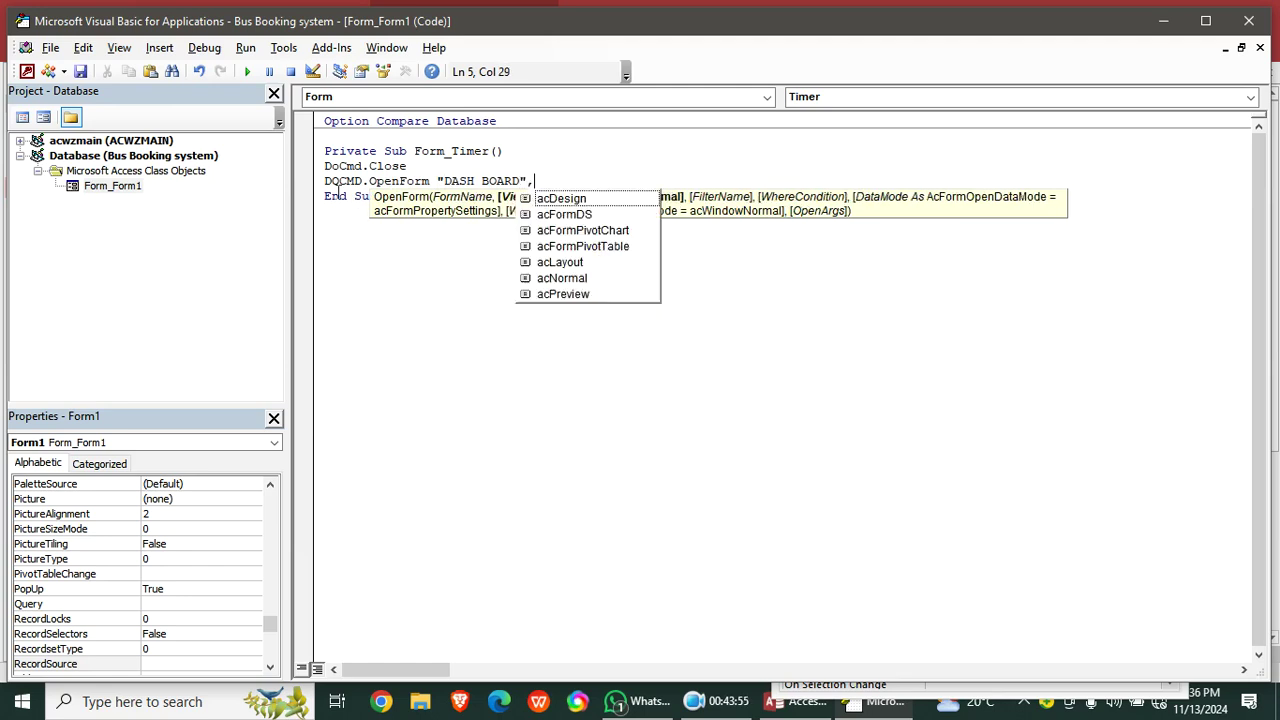
{"action": "double_click", "coordinate": [562, 278]}
- Save the form as SPLASH FORM and close the code editor
{"action": "left_click", "coordinate": [80, 71]}
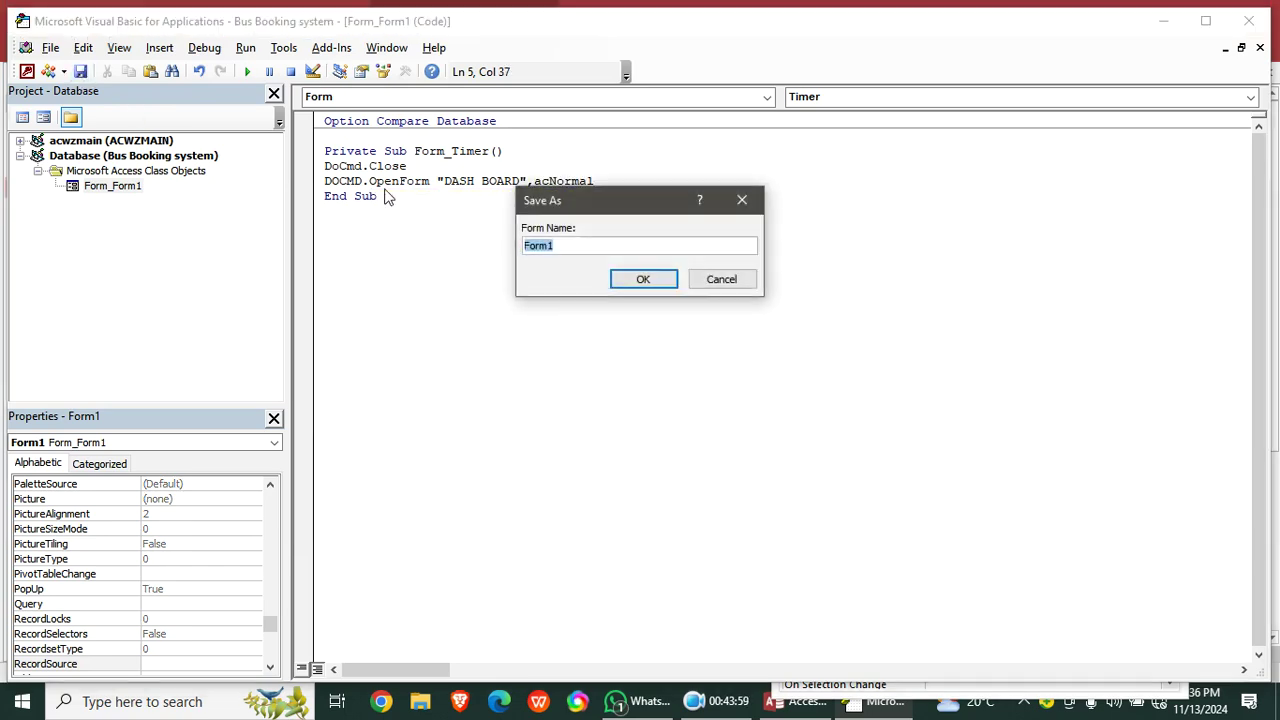
{"action": "type", "text": "SPLASH FORM"}
{"action": "key", "text": "Return"}
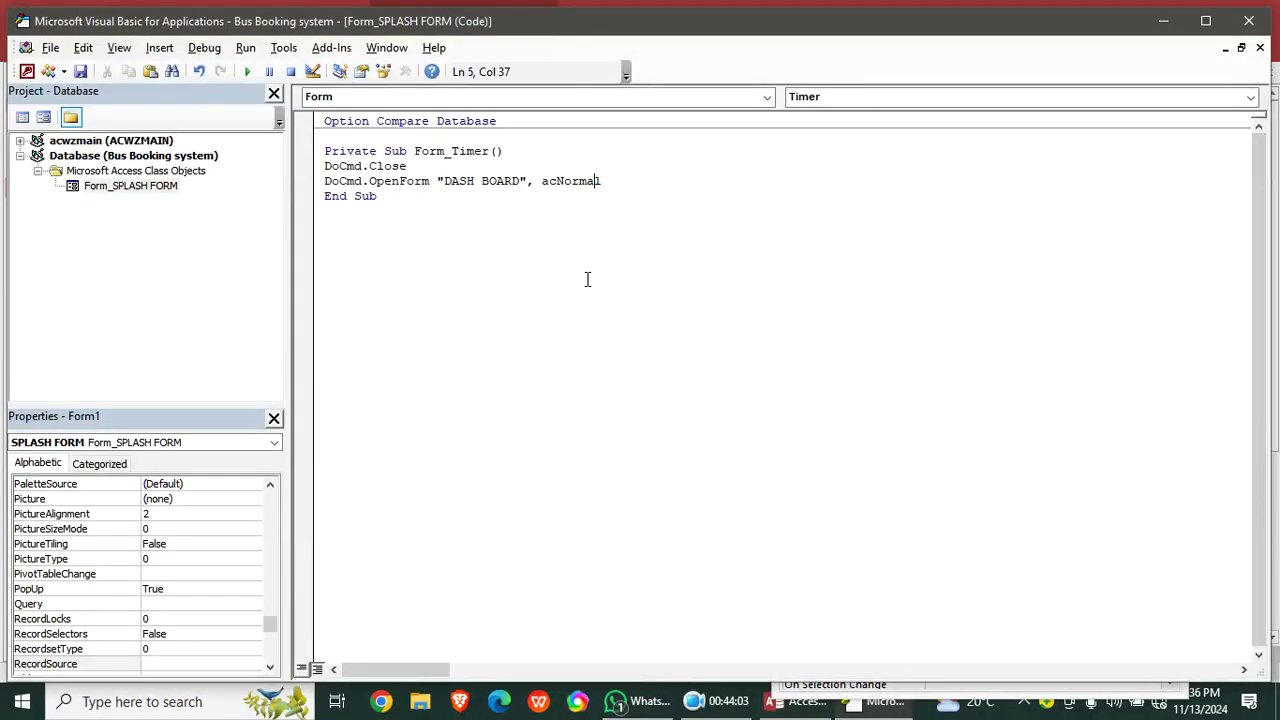
{"action": "left_click", "coordinate": [1249, 20]}
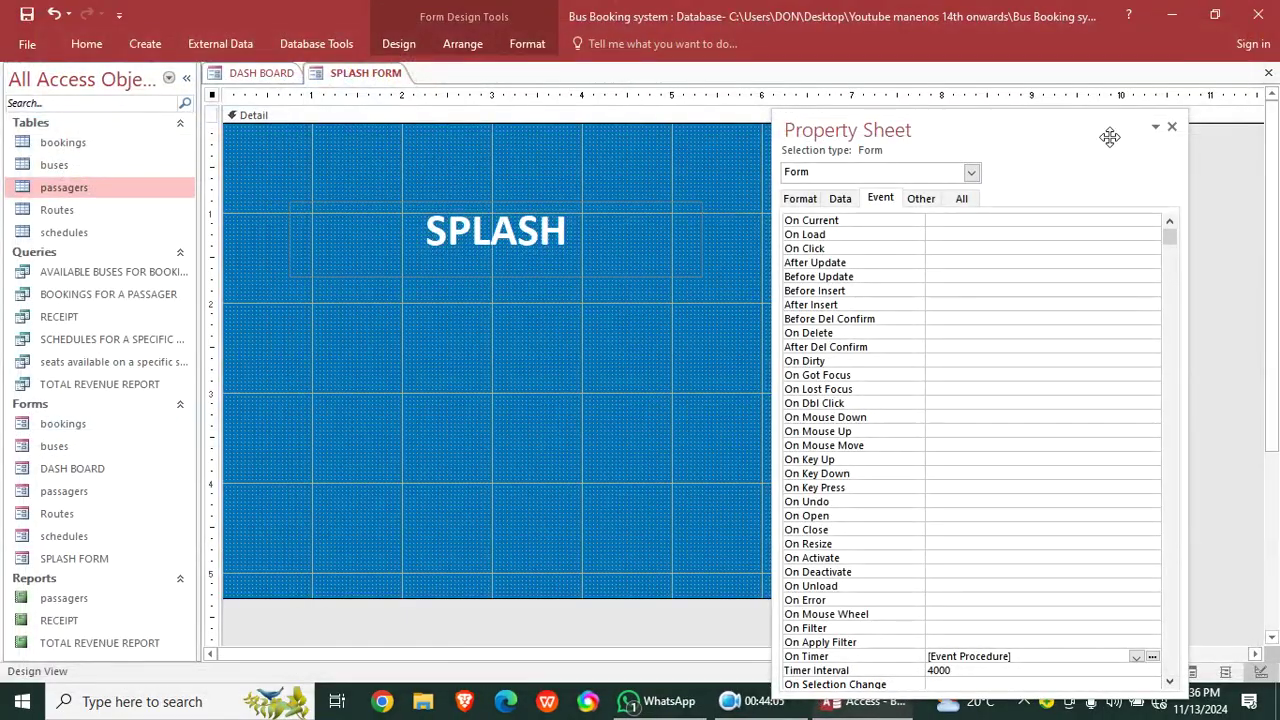
- Close the property sheet and both open forms, and run SPLASH FORM to test its timer
{"action": "left_click", "coordinate": [1171, 129]}
{"action": "left_click", "coordinate": [1268, 74]}
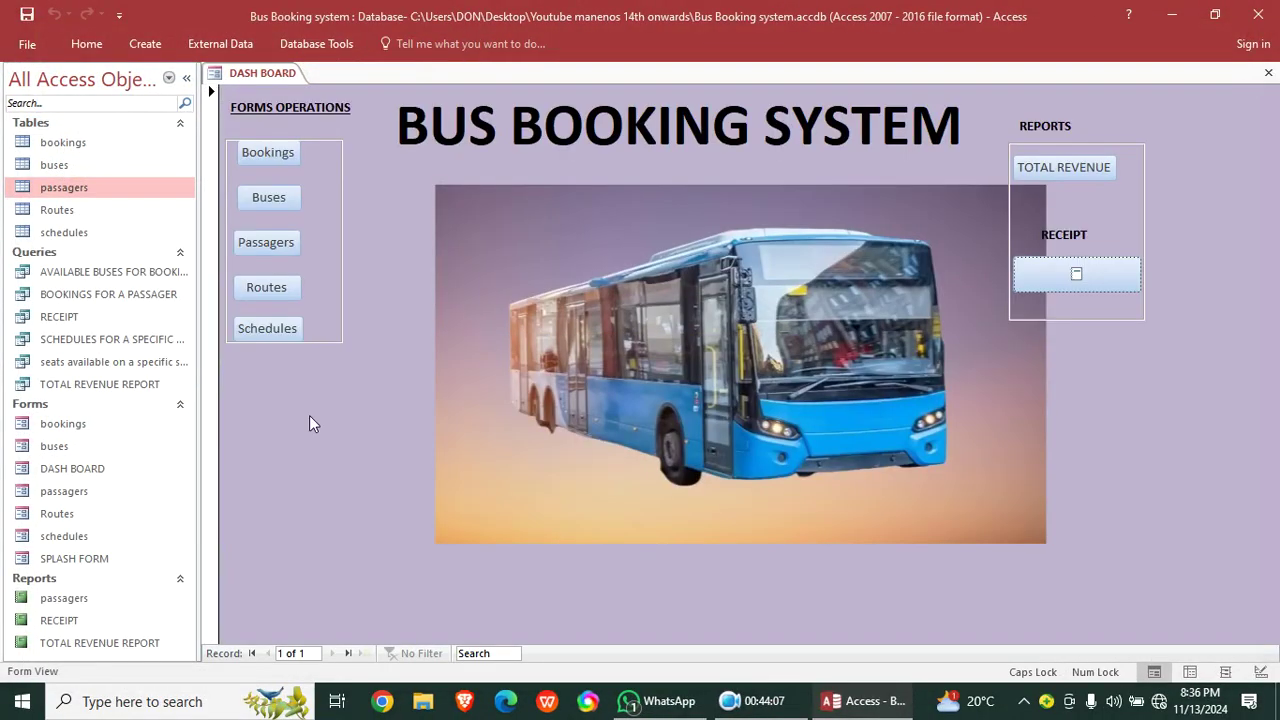
{"action": "left_click", "coordinate": [1268, 73]}
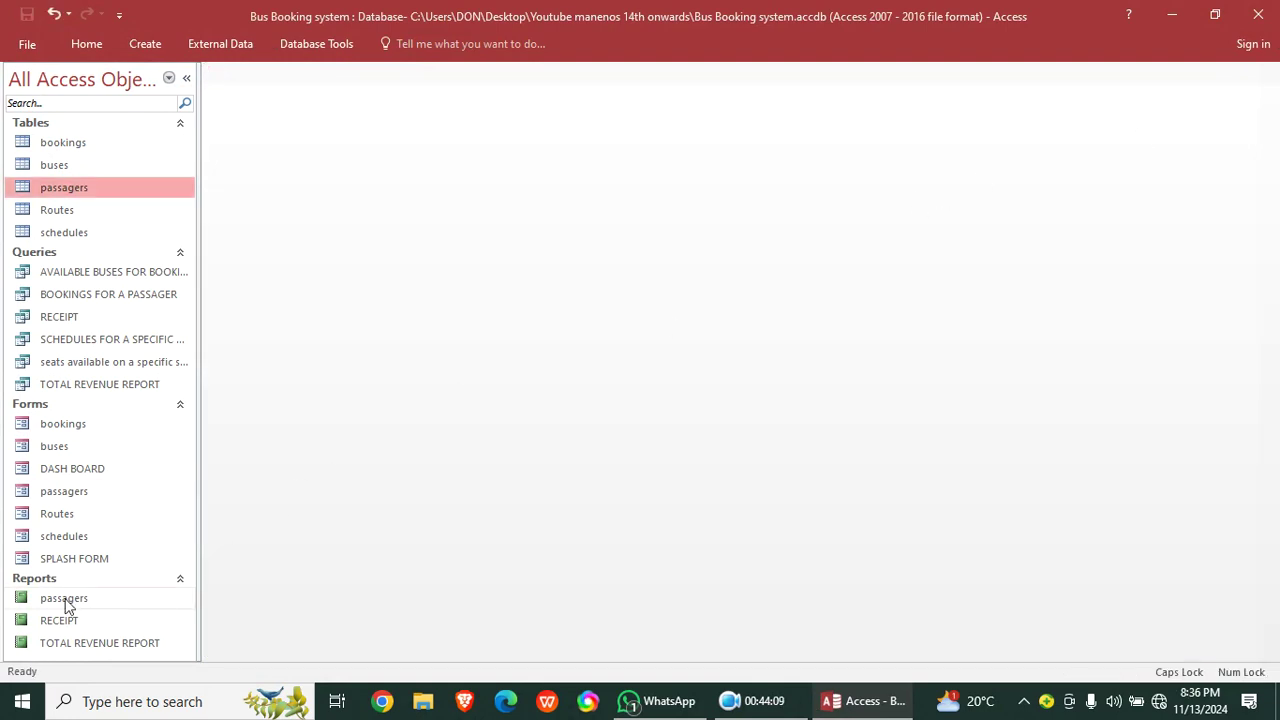
{"action": "double_click", "coordinate": [75, 558]}
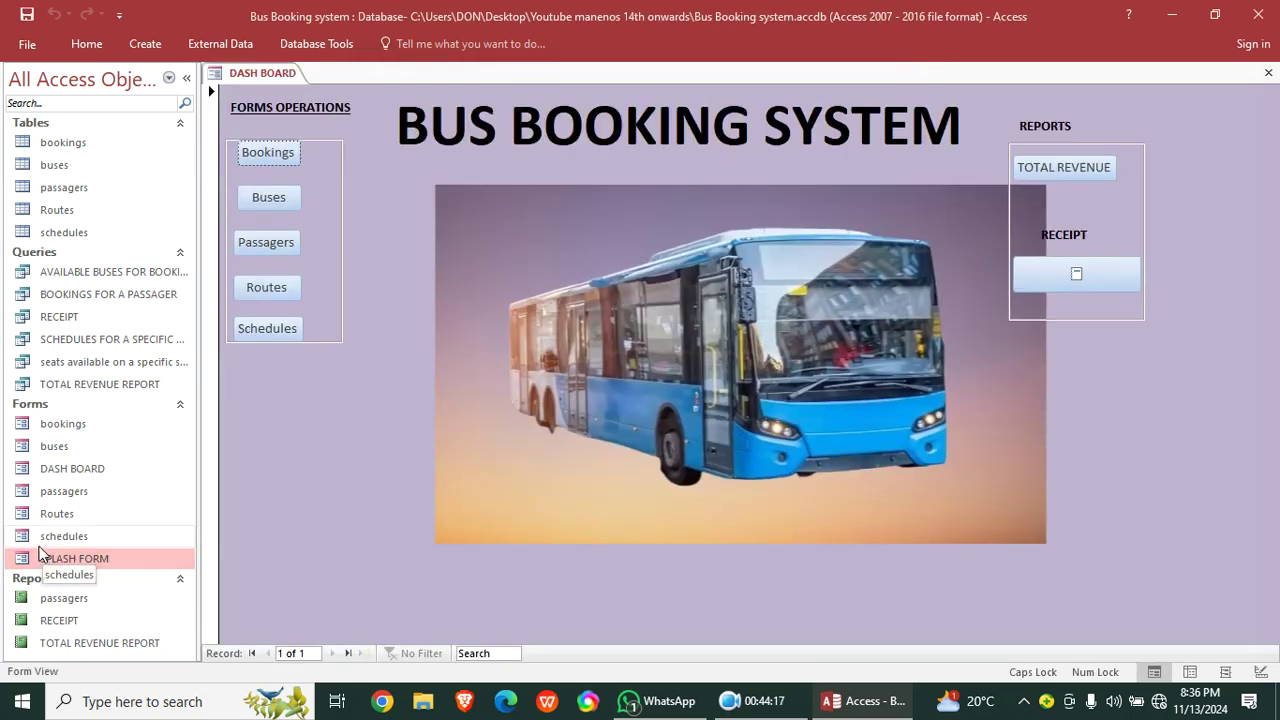
- Set the current database's application title to BUS BOOKING SYSTEM
{"action": "left_click", "coordinate": [18, 47]}
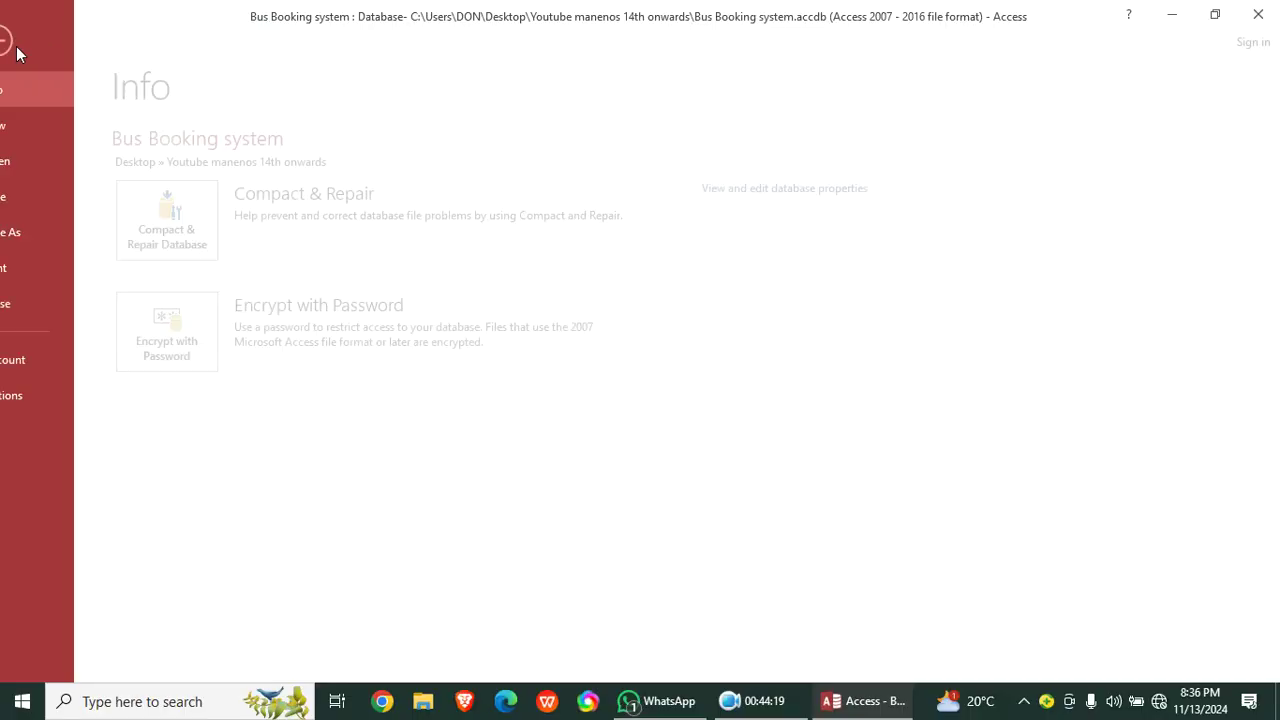
{"action": "left_click", "coordinate": [50, 401]}
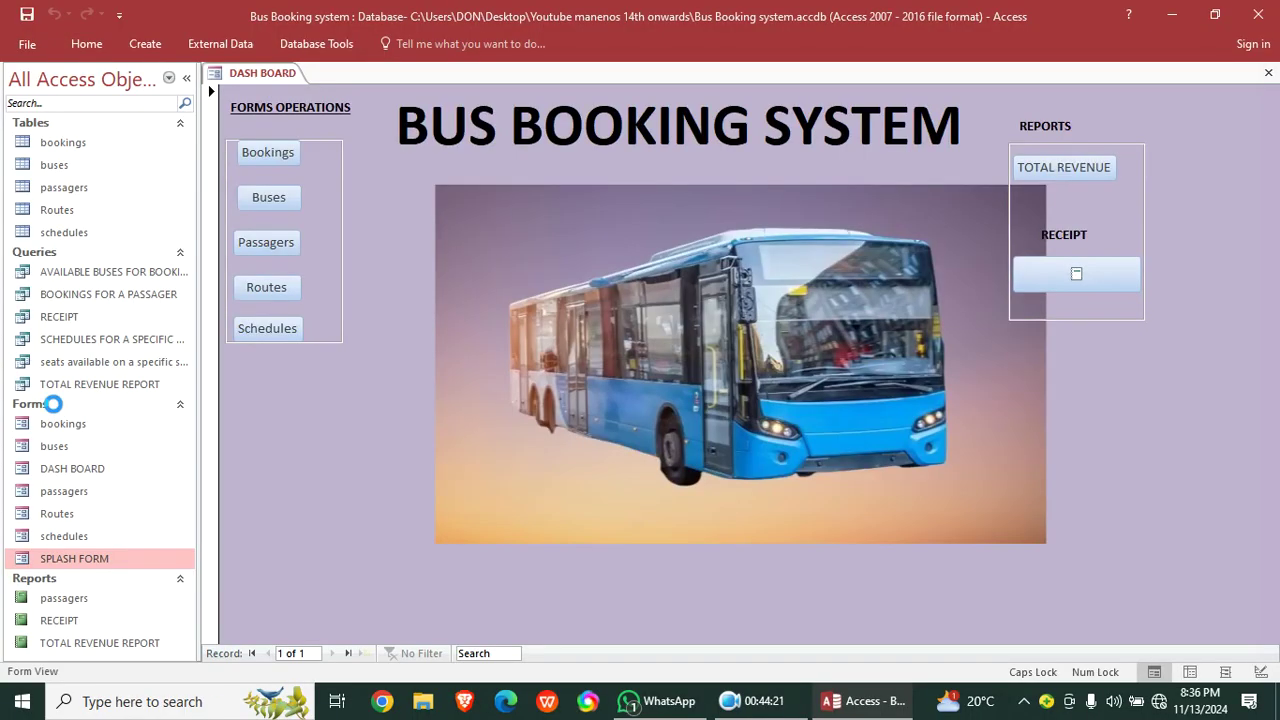
{"action": "left_click", "coordinate": [132, 82]}
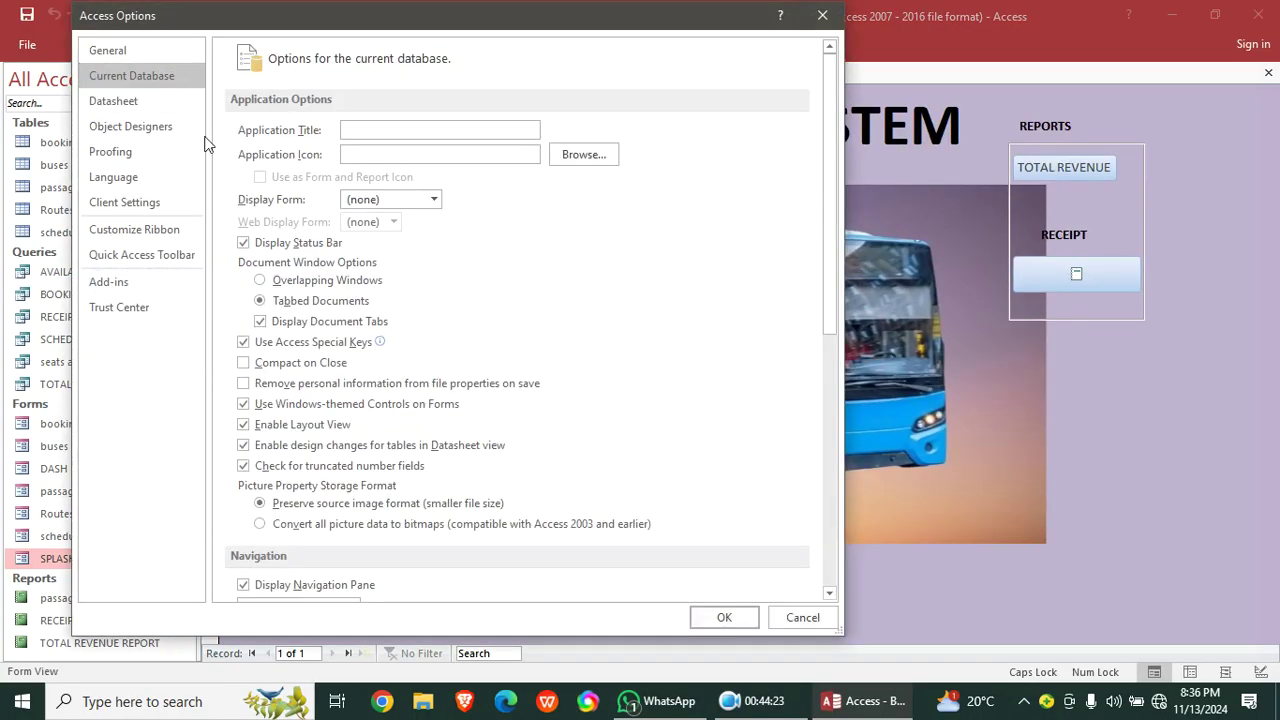
{"action": "left_click", "coordinate": [370, 157]}
{"action": "left_click", "coordinate": [398, 133]}
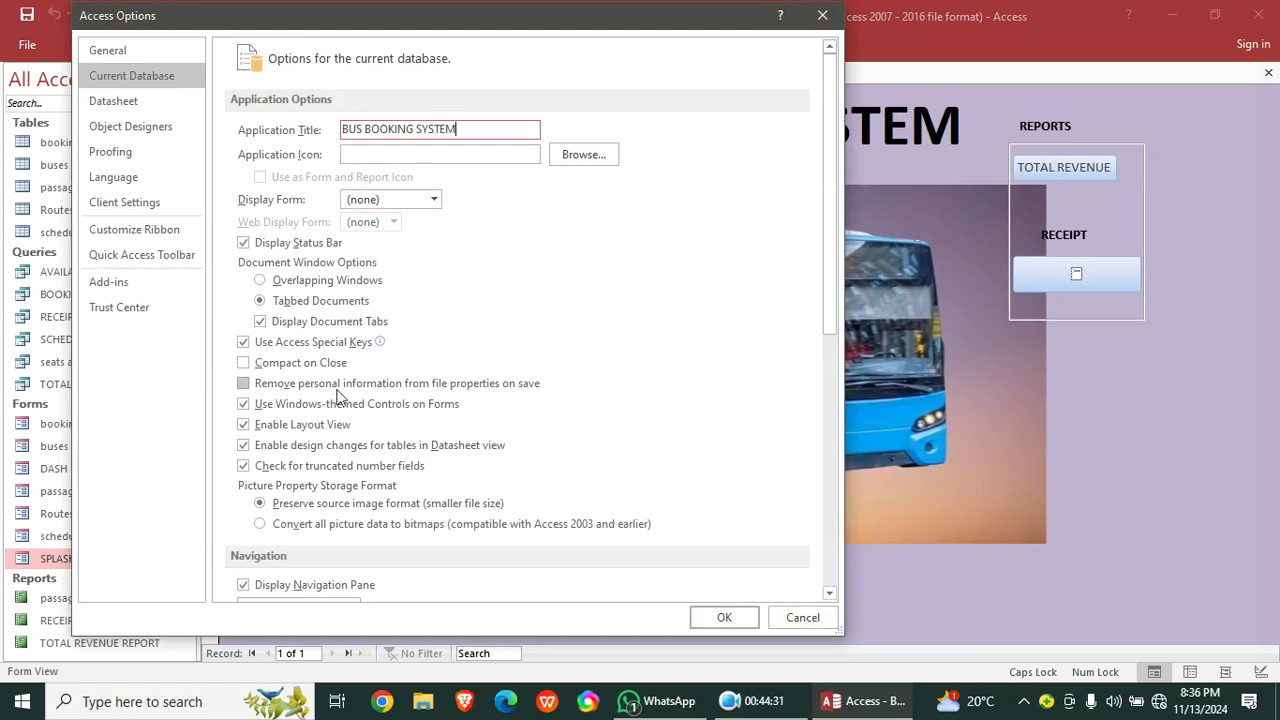
- Enable Compact on Close and disable the navigation pane, full menus and default shortcut menus for the current database
{"action": "left_click", "coordinate": [262, 366]}
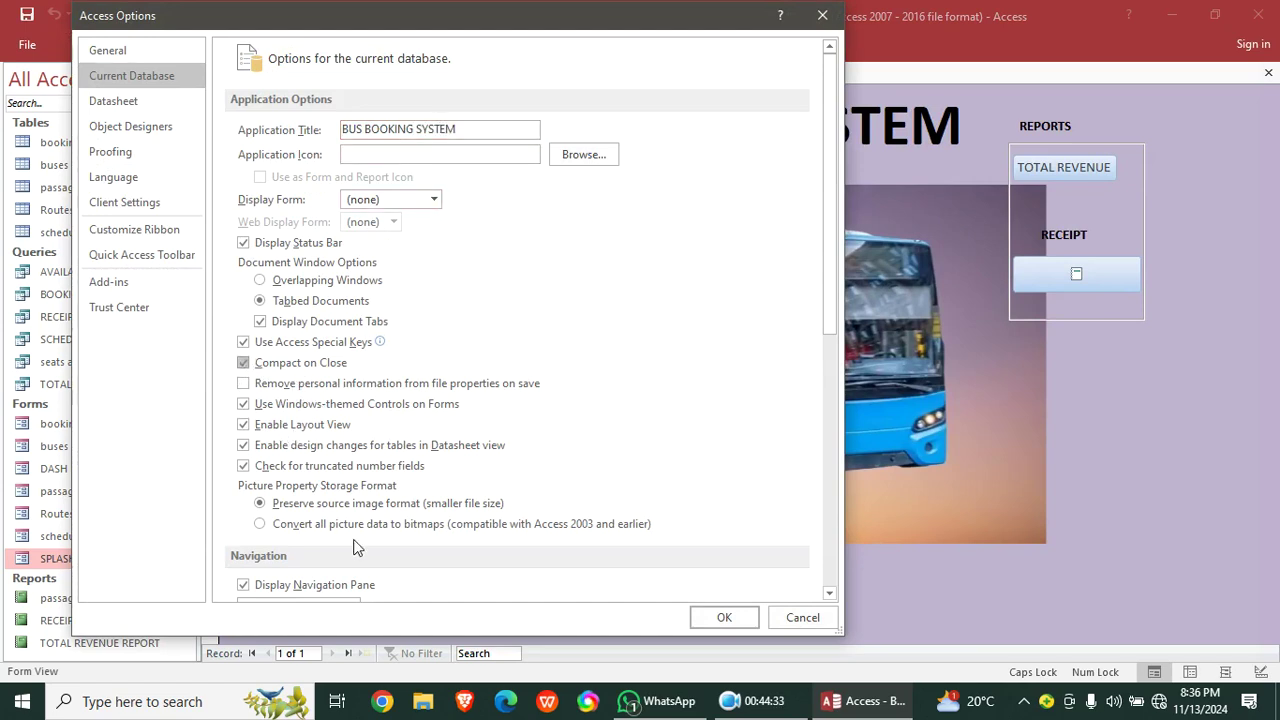
{"action": "scroll", "coordinate": [344, 507], "scroll_direction": "down", "scroll_amount": 3}
{"action": "left_click", "coordinate": [268, 451]}
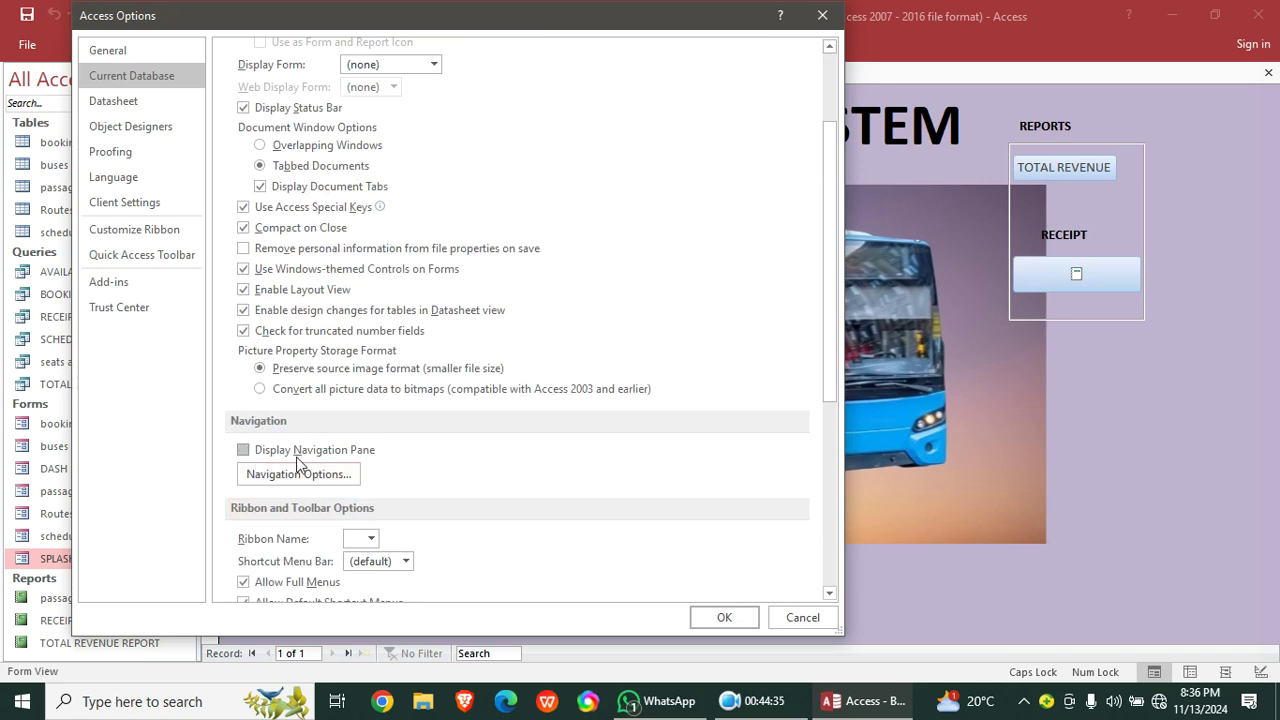
{"action": "scroll", "coordinate": [359, 512], "scroll_direction": "down", "scroll_amount": 2}
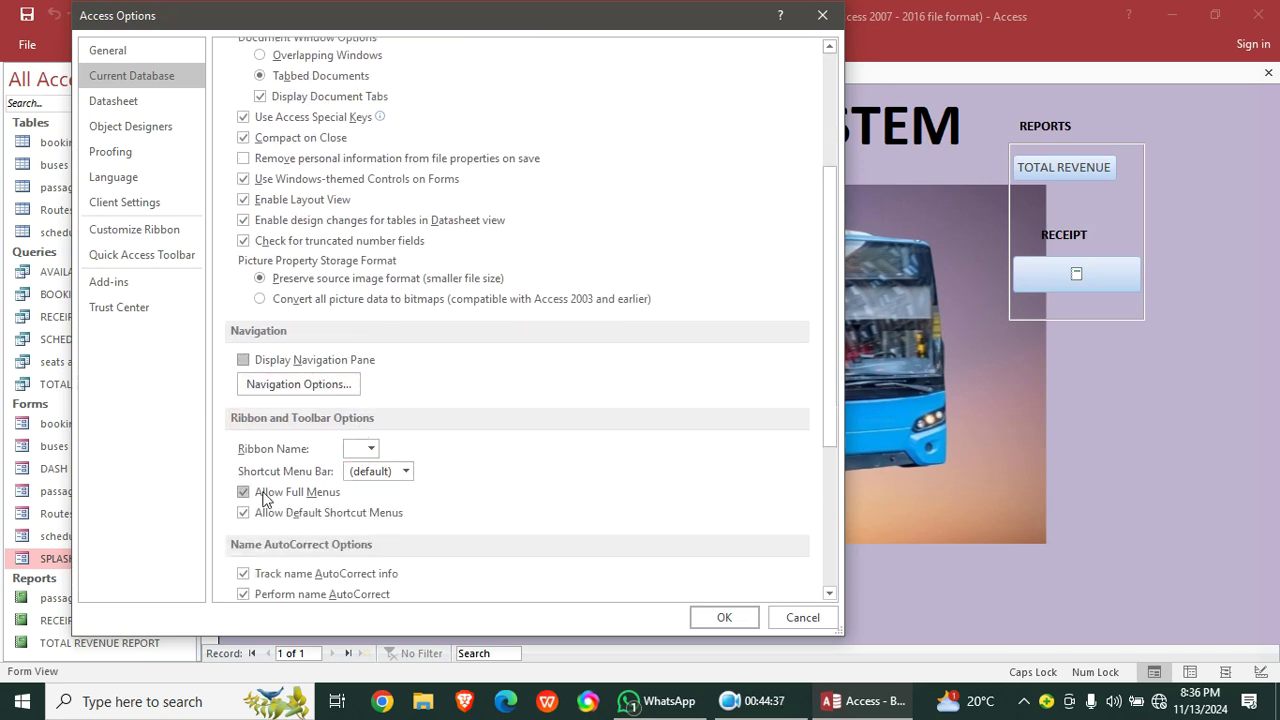
{"action": "left_click", "coordinate": [303, 495]}
{"action": "left_click", "coordinate": [327, 521]}
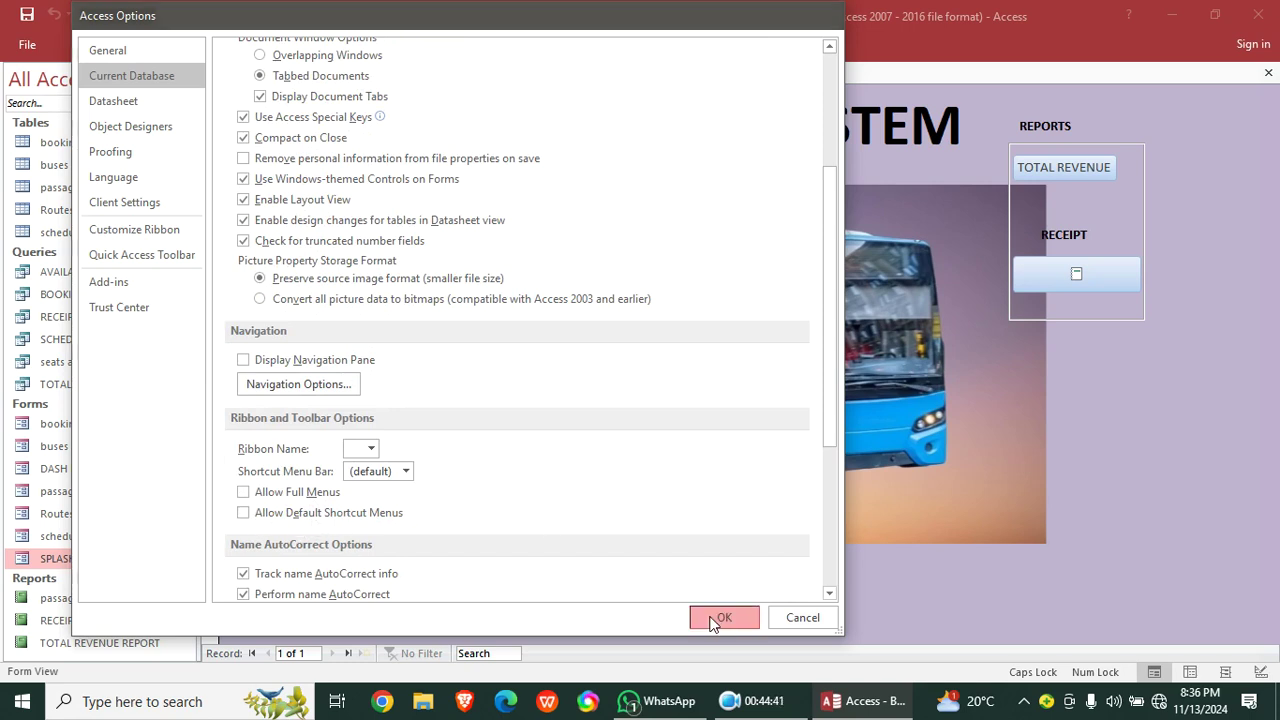
{"action": "left_click", "coordinate": [712, 620]}
{"action": "left_click", "coordinate": [655, 400]}
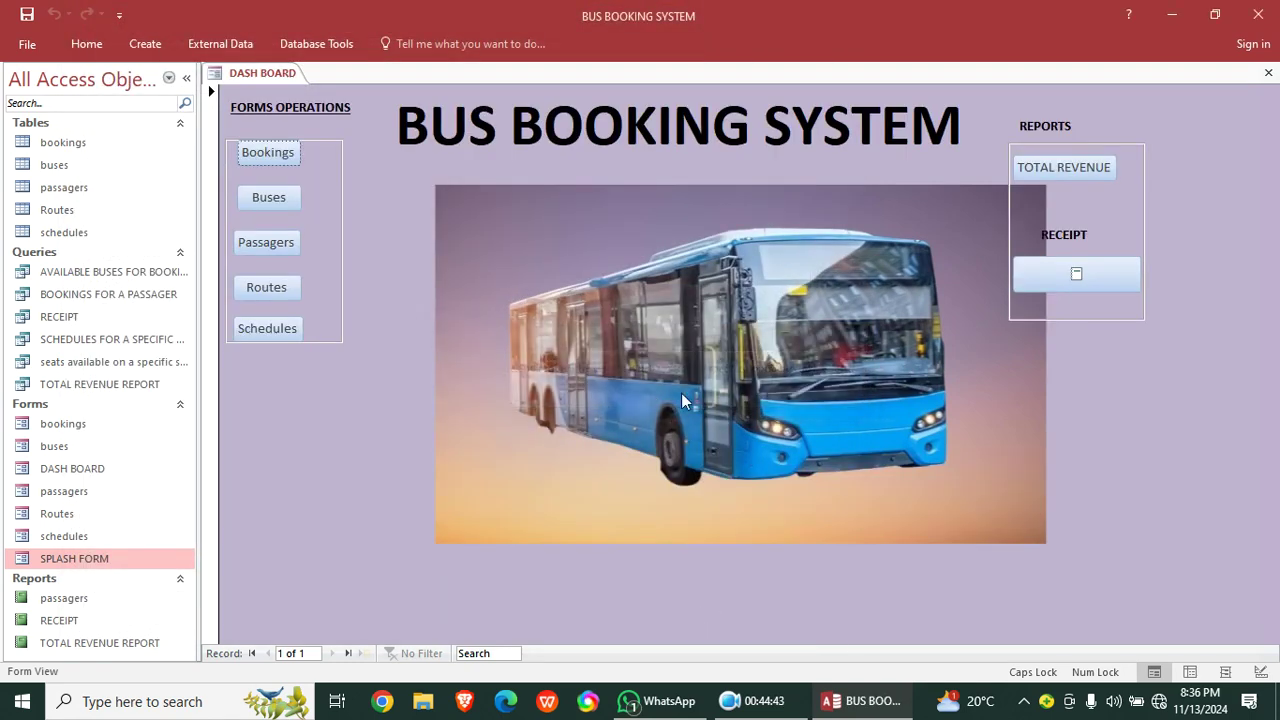
- Close the database and reopen Bus Booking system.accdb from the Youtube manenos 14th onwards folder
{"action": "left_click", "coordinate": [606, 401]}
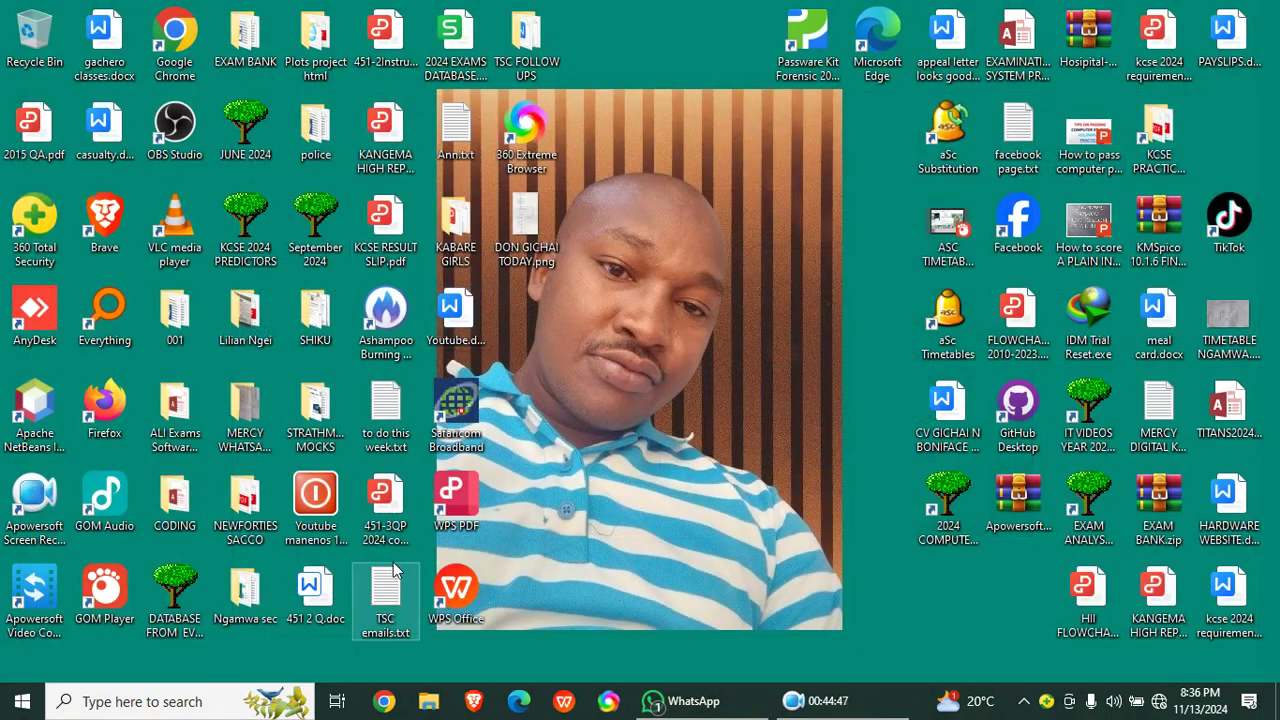
{"action": "double_click", "coordinate": [321, 515]}
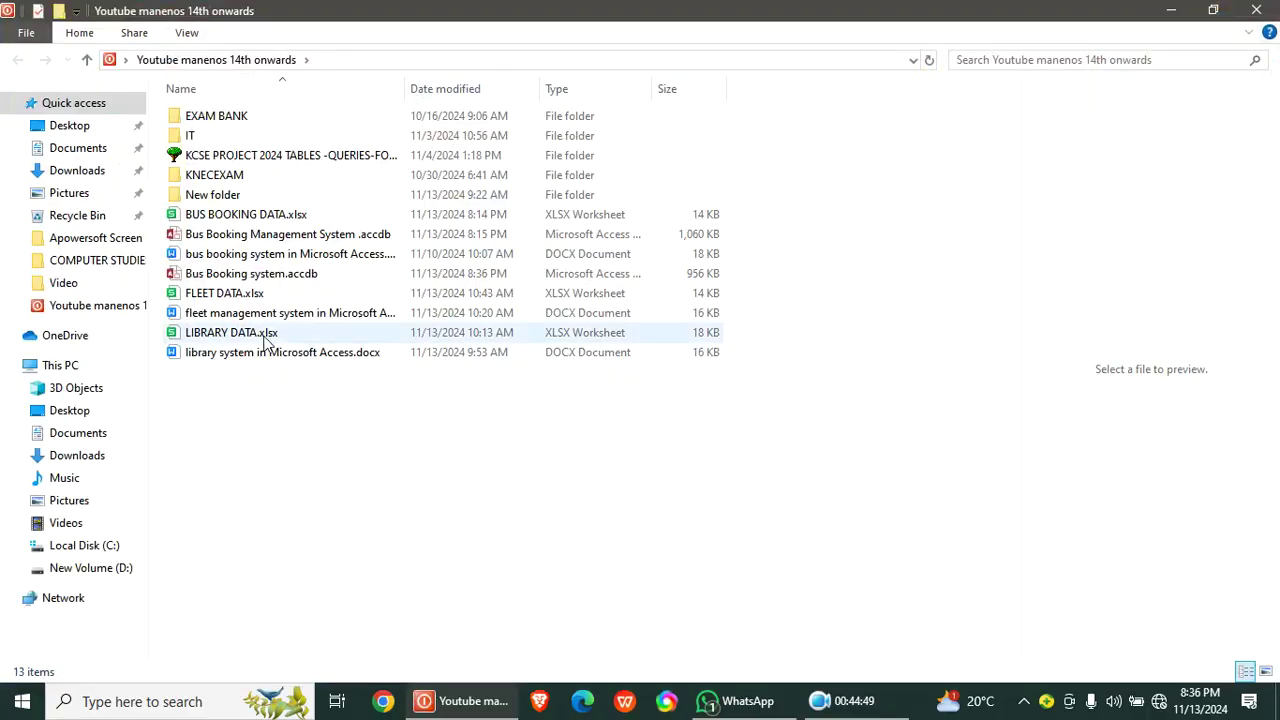
{"action": "right_click", "coordinate": [873, 710]}
{"action": "left_click", "coordinate": [800, 661]}
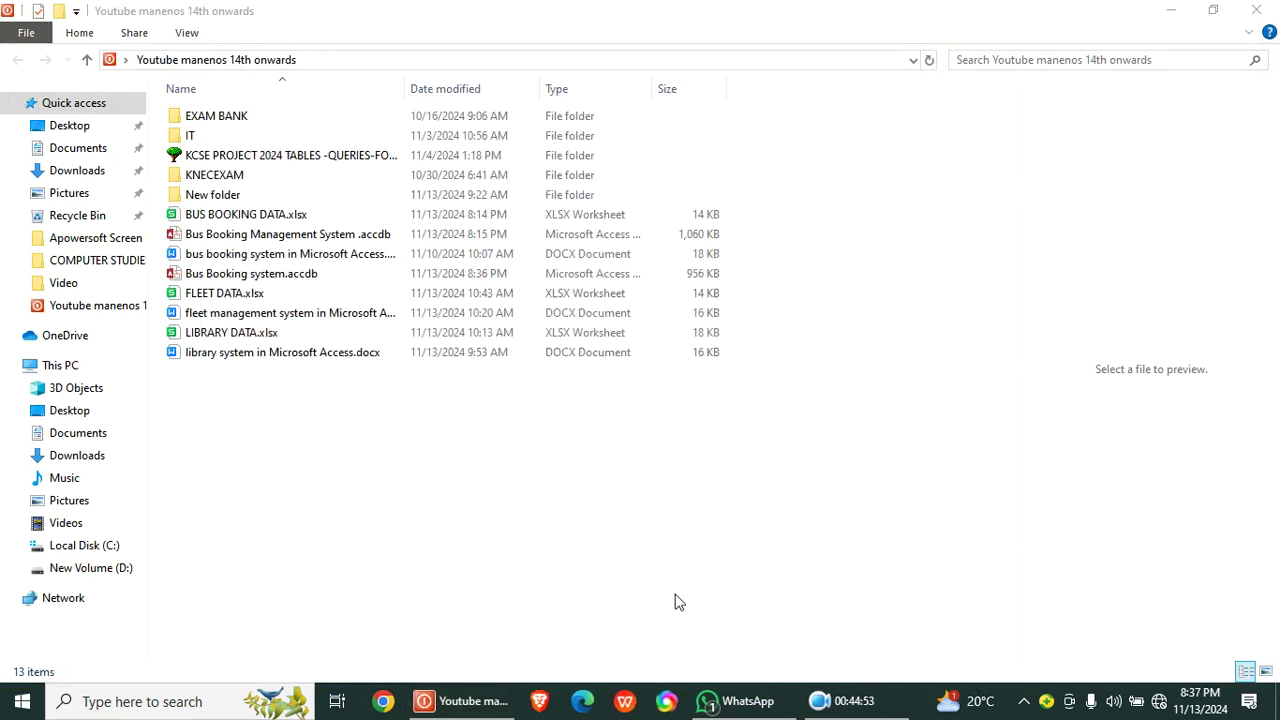
{"action": "left_click", "coordinate": [299, 280]}
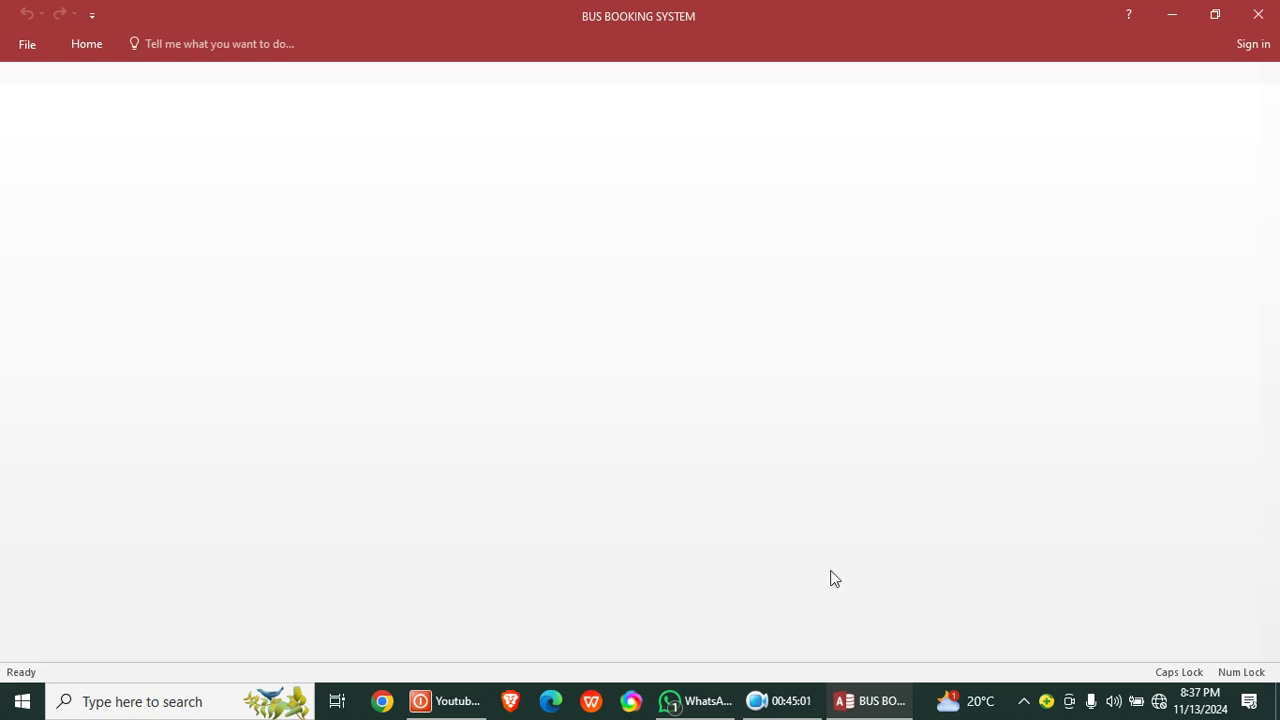
- Set SPLASH FORM as the current database's display form, and restart Bus Booking system.accdb to apply it
{"action": "left_click", "coordinate": [22, 46]}
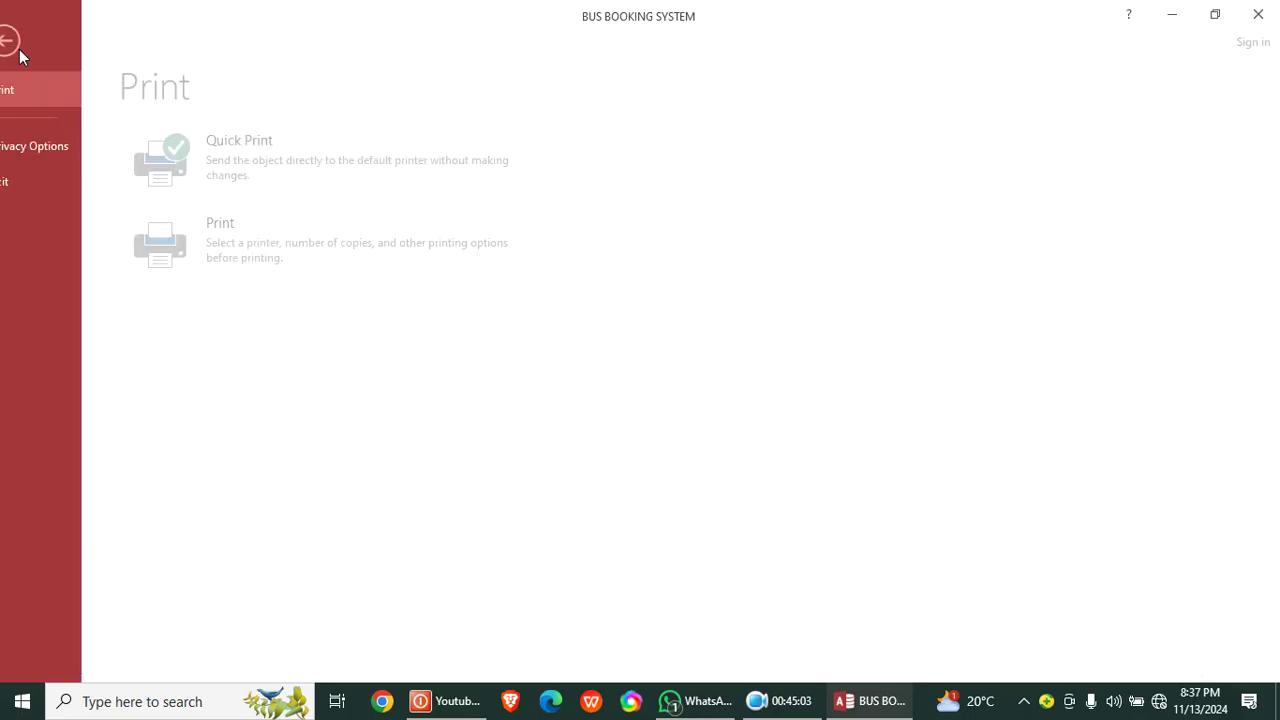
{"action": "left_click", "coordinate": [83, 143]}
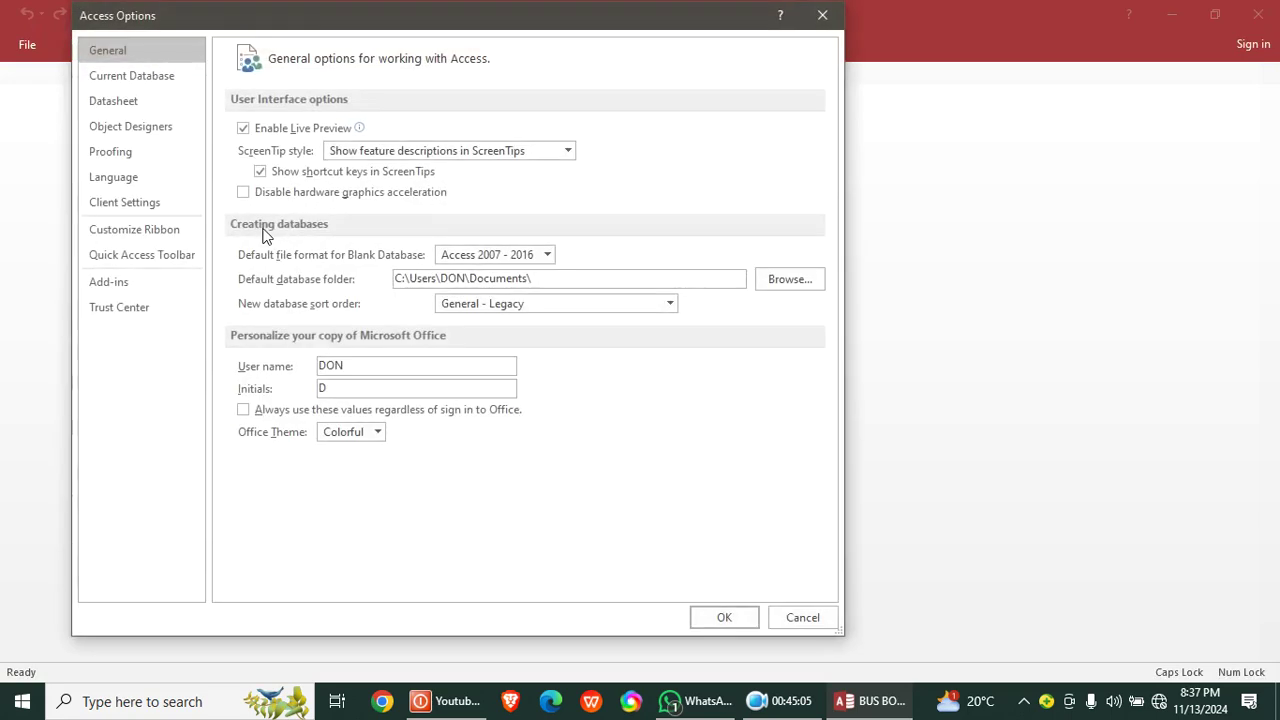
{"action": "left_click", "coordinate": [150, 76]}
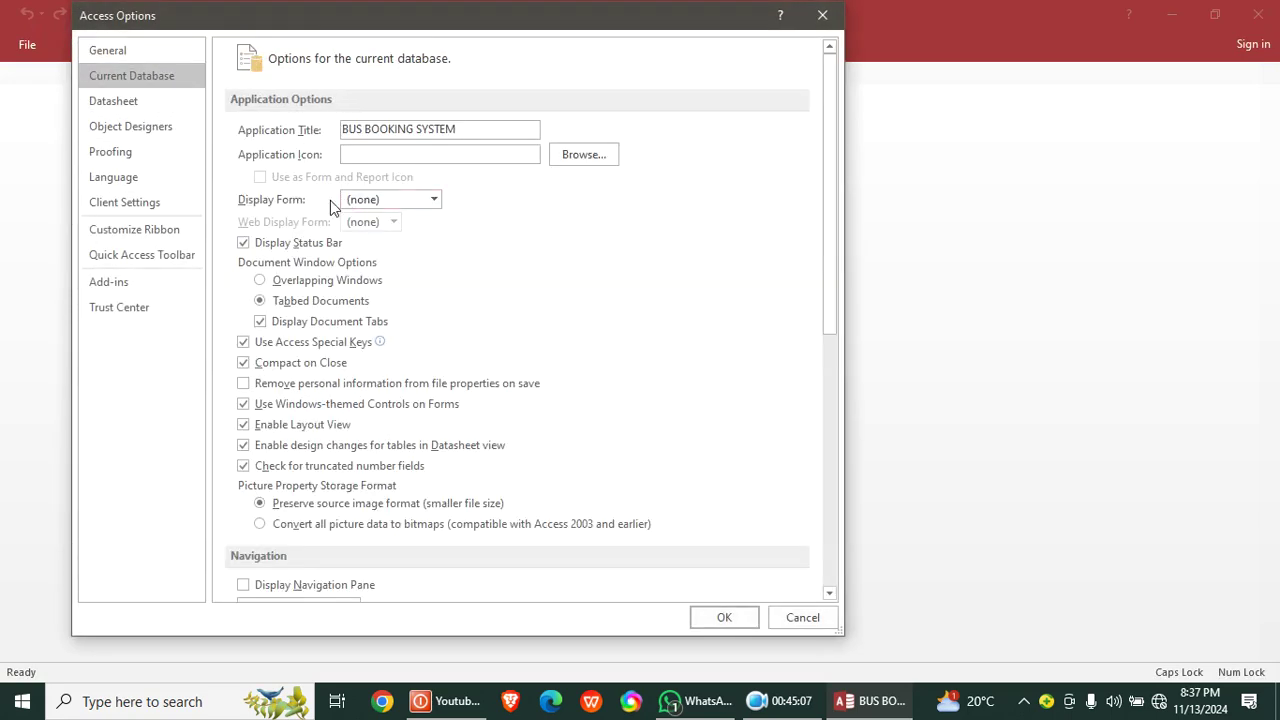
{"action": "left_click", "coordinate": [432, 201]}
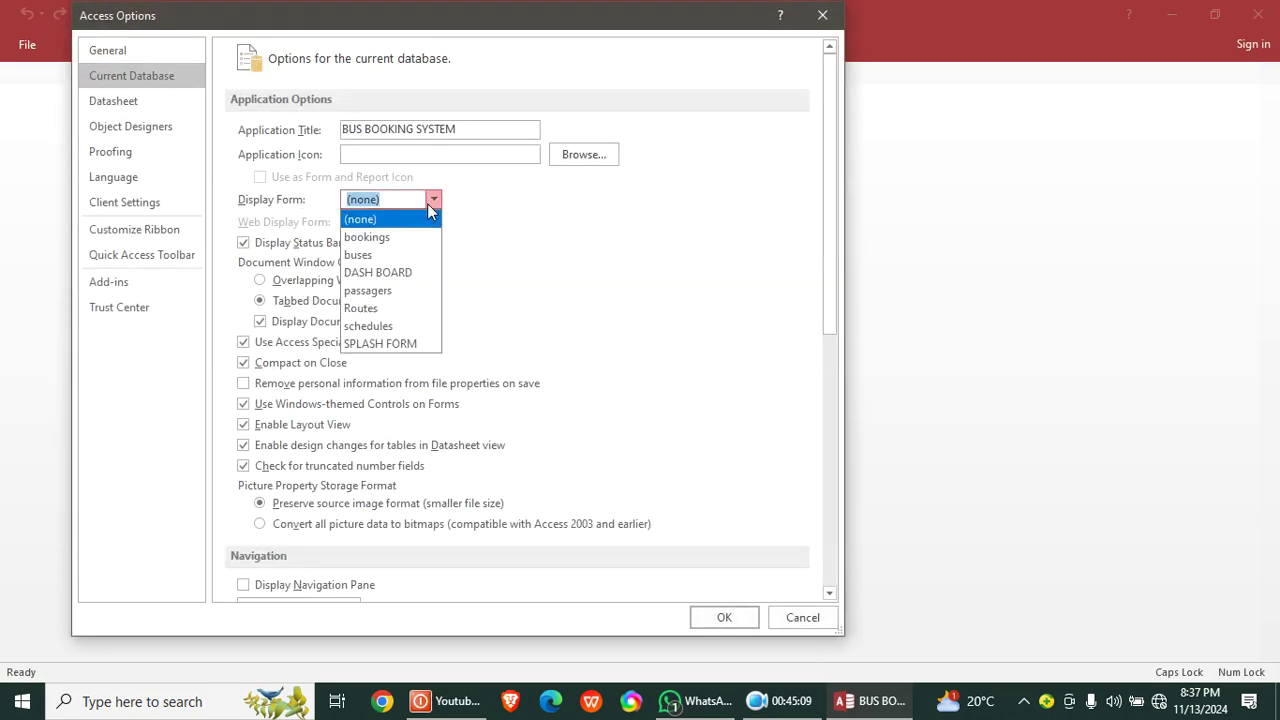
{"action": "left_click", "coordinate": [400, 341]}
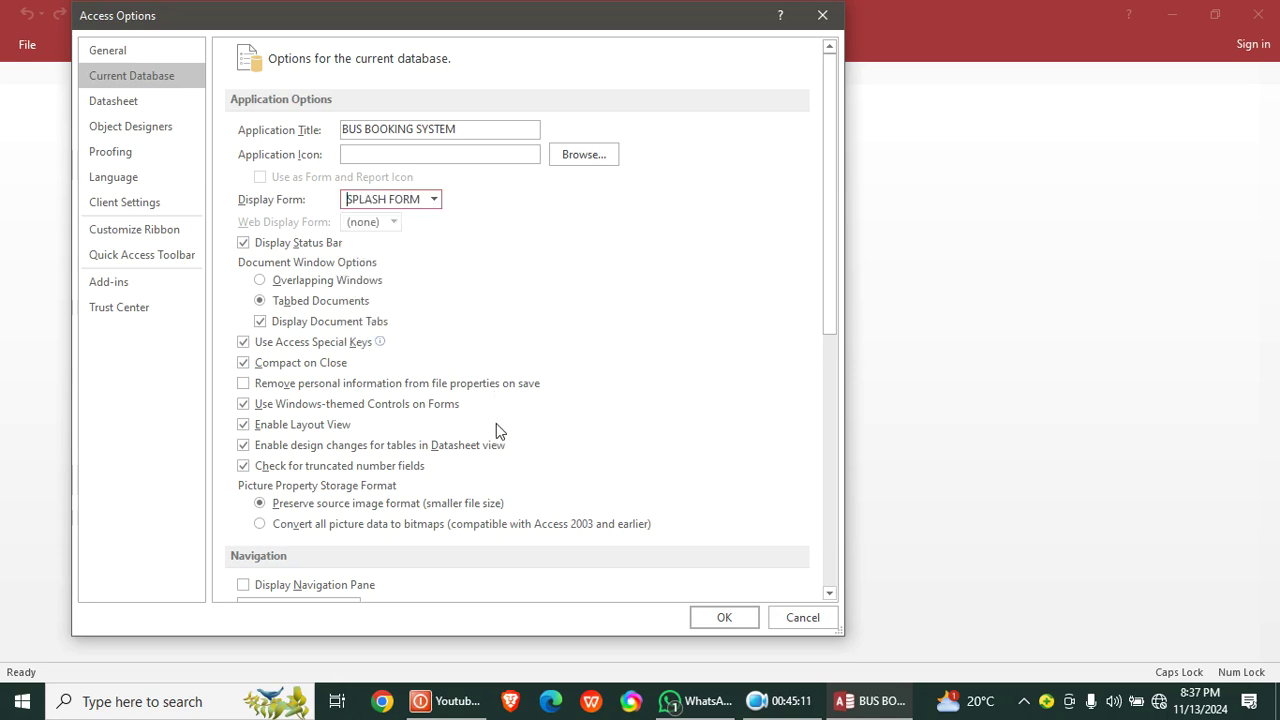
{"action": "left_click", "coordinate": [696, 612]}
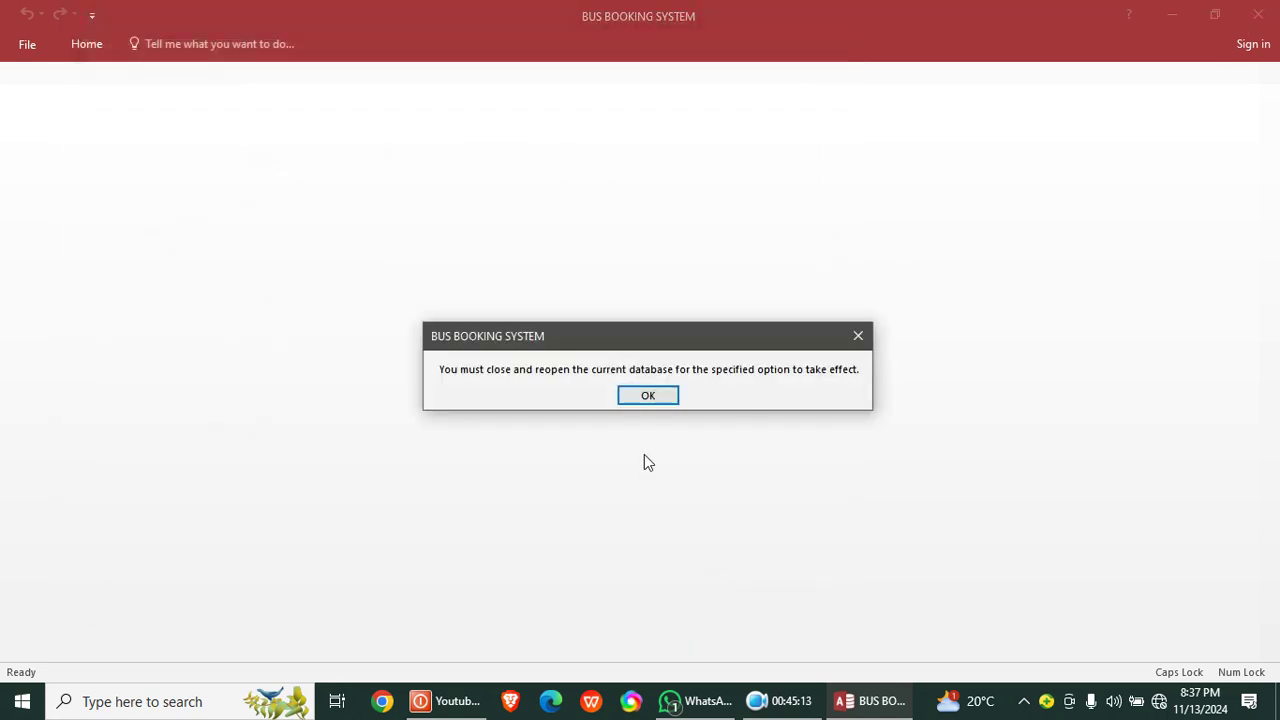
{"action": "left_click", "coordinate": [647, 396]}
{"action": "left_click", "coordinate": [1257, 14]}
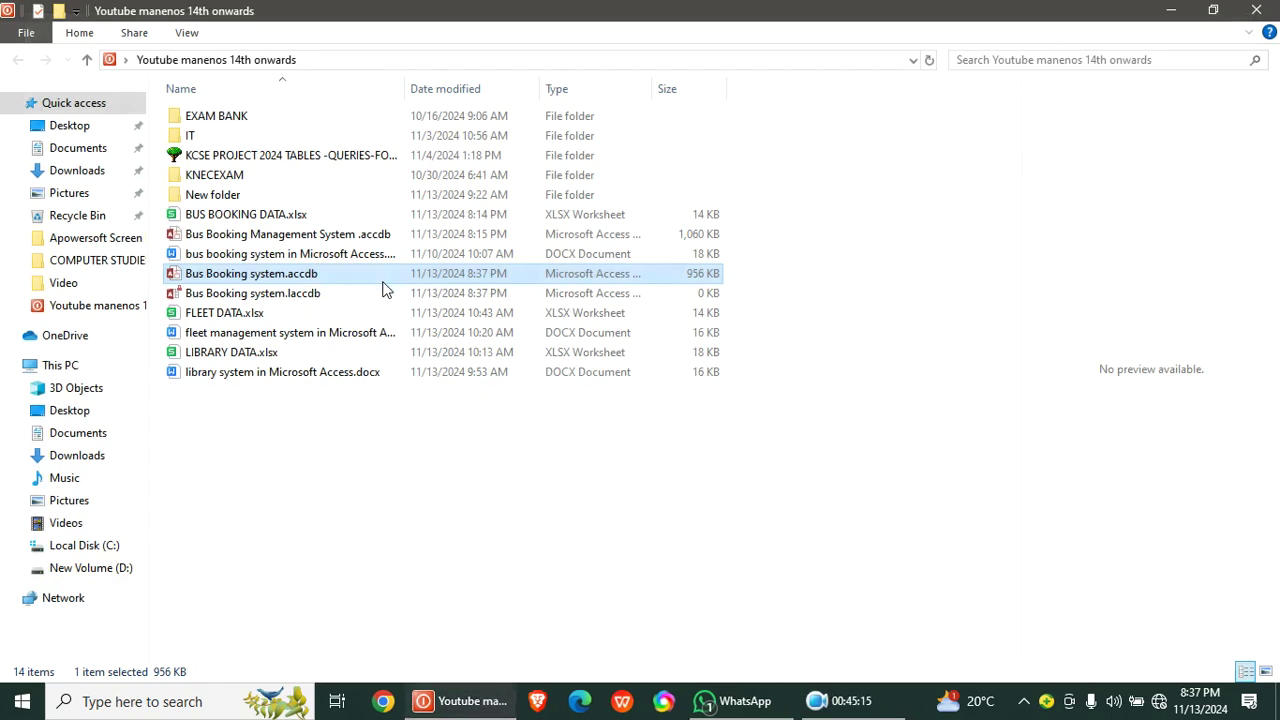
{"action": "double_click", "coordinate": [297, 284]}
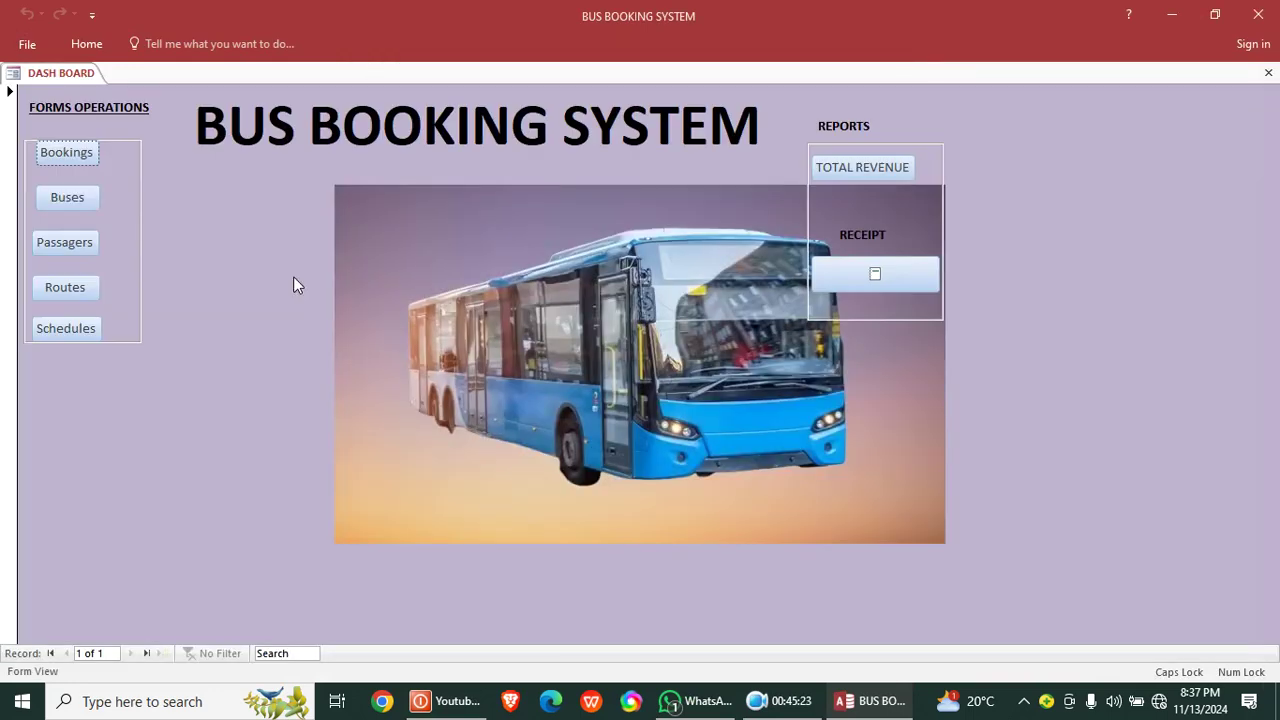
- Test the dashboard's Bookings and Passagers buttons, closing the forms they open
{"action": "left_click", "coordinate": [52, 156]}
{"action": "left_click", "coordinate": [725, 99]}
{"action": "left_click", "coordinate": [80, 244]}
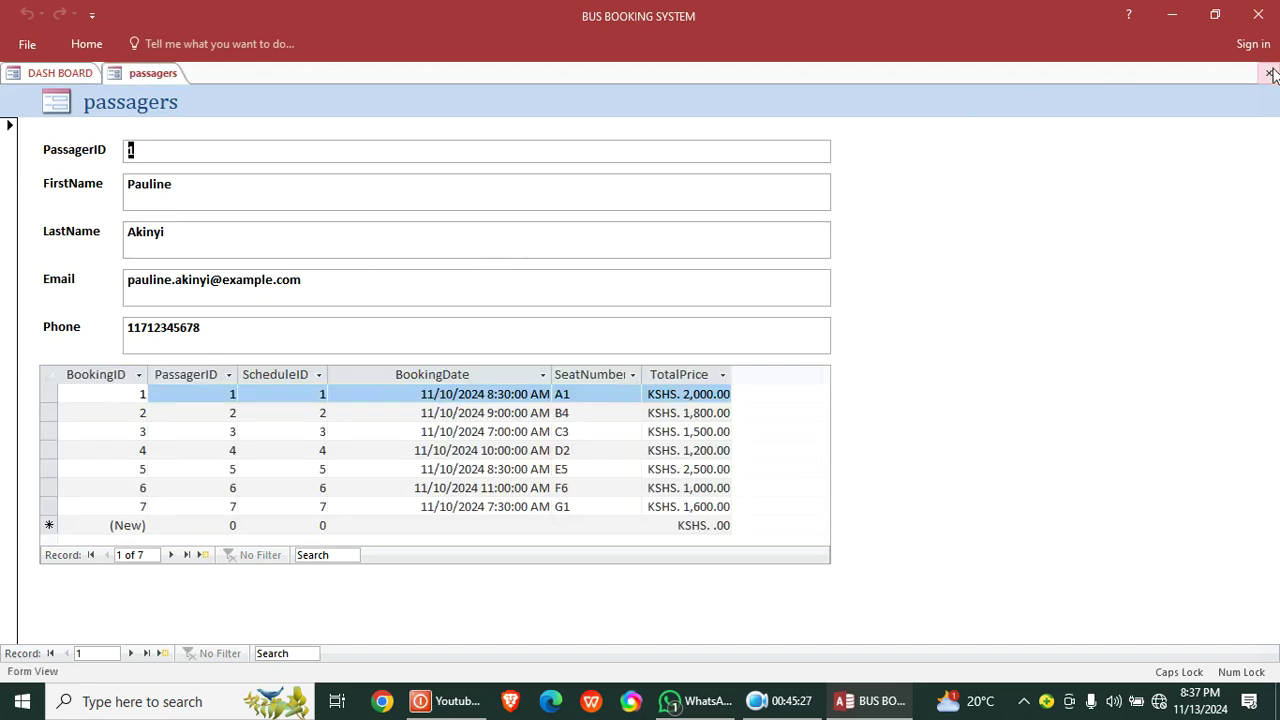
{"action": "left_click", "coordinate": [1269, 73]}
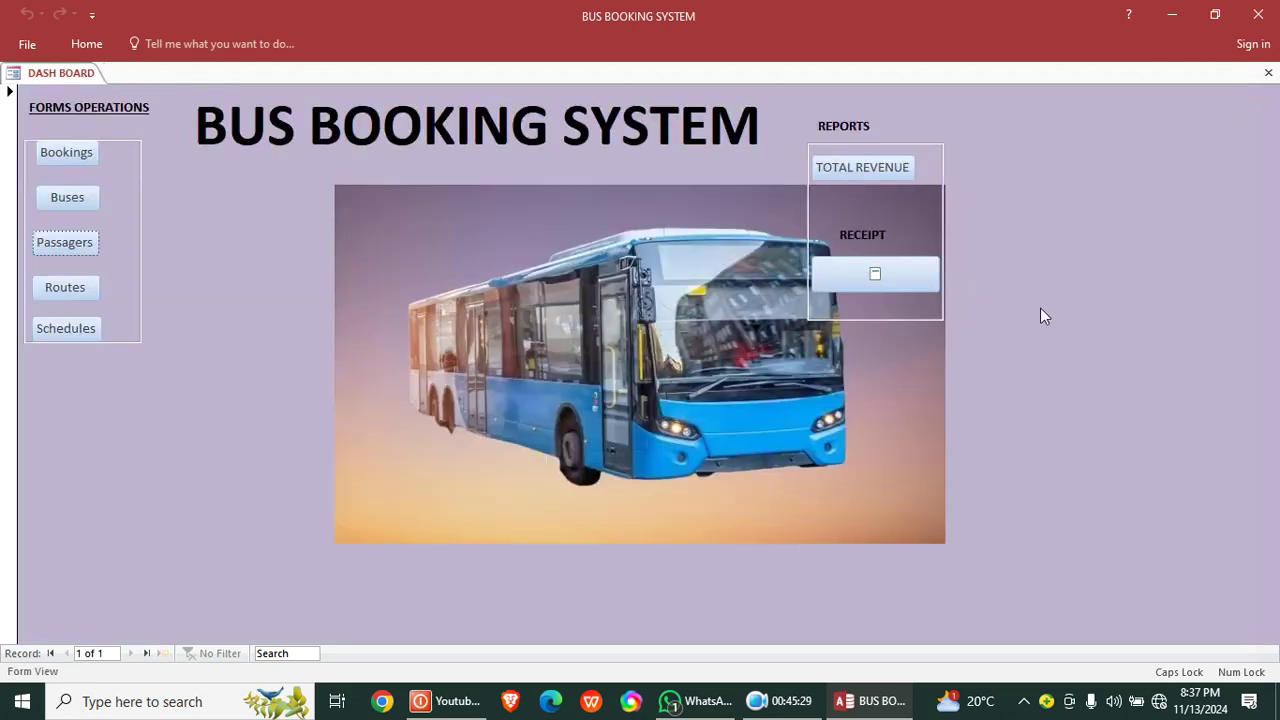